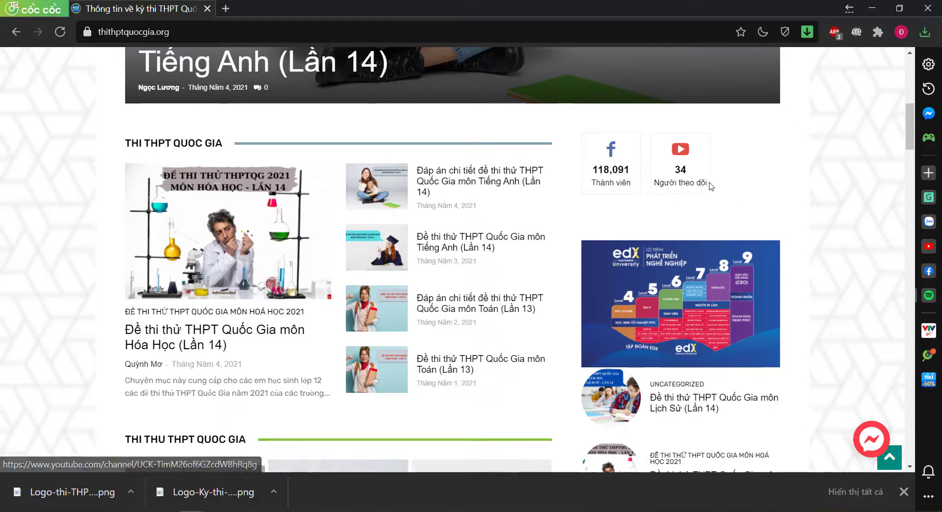
# Look through the thithptquocgia.org homepage, from the article blocks and video list to the footer's copyright line and the header's menu items
pyautogui.scroll(-3, 785, 300)
pyautogui.scroll(3, 726, 292)
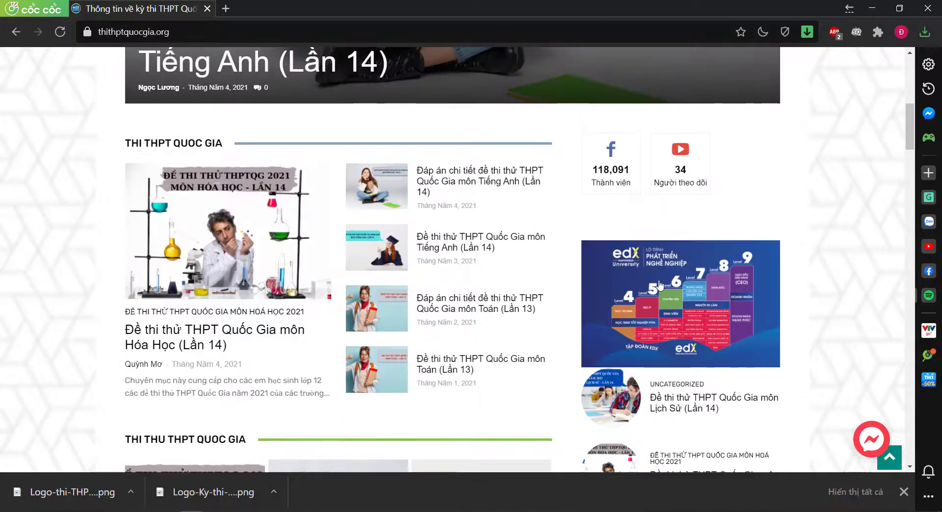
pyautogui.scroll(-10, 684, 292)
pyautogui.scroll(-20, 489, 343)
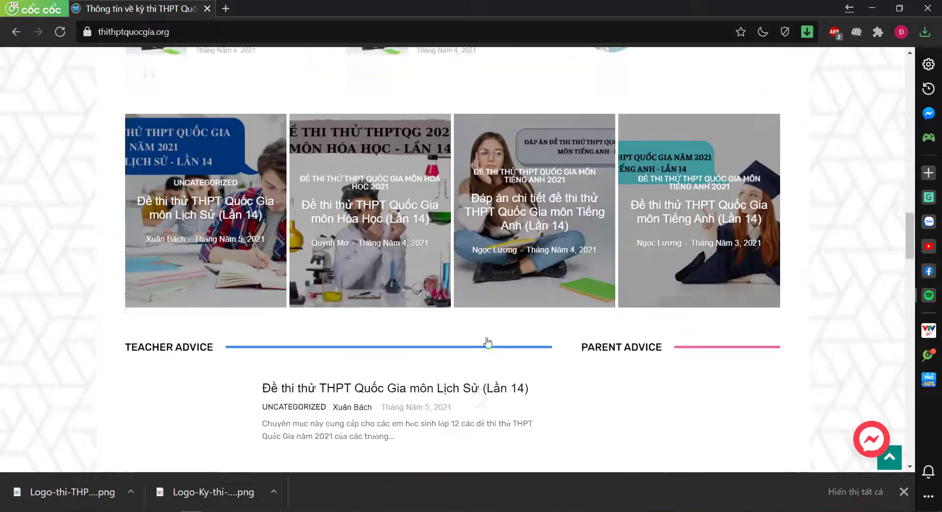
pyautogui.scroll(3, 623, 352)
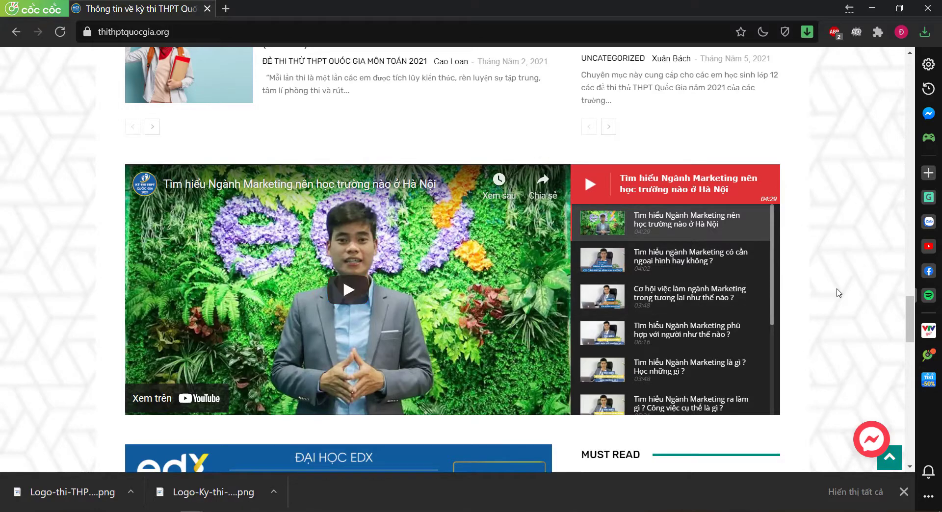
pyautogui.scroll(-5, 393, 299)
pyautogui.scroll(-13, 417, 174)
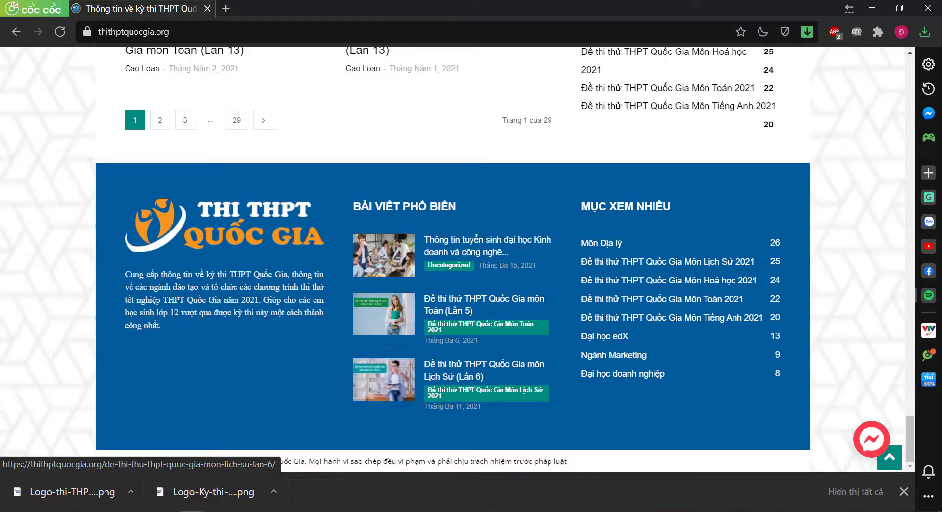
pyautogui.moveTo(133, 462); pyautogui.dragTo(595, 463)
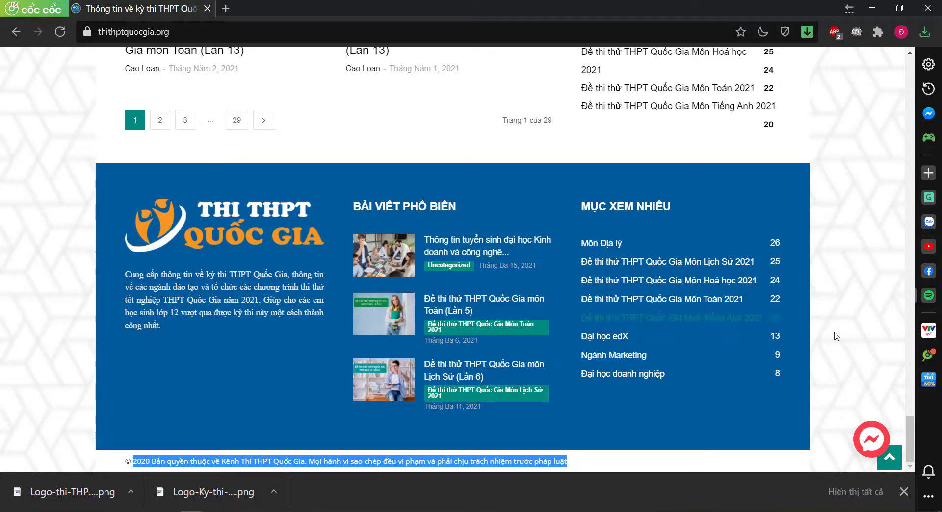
pyautogui.scroll(8, 746, 312)
pyautogui.moveTo(911, 332); pyautogui.dragTo(910, 54)
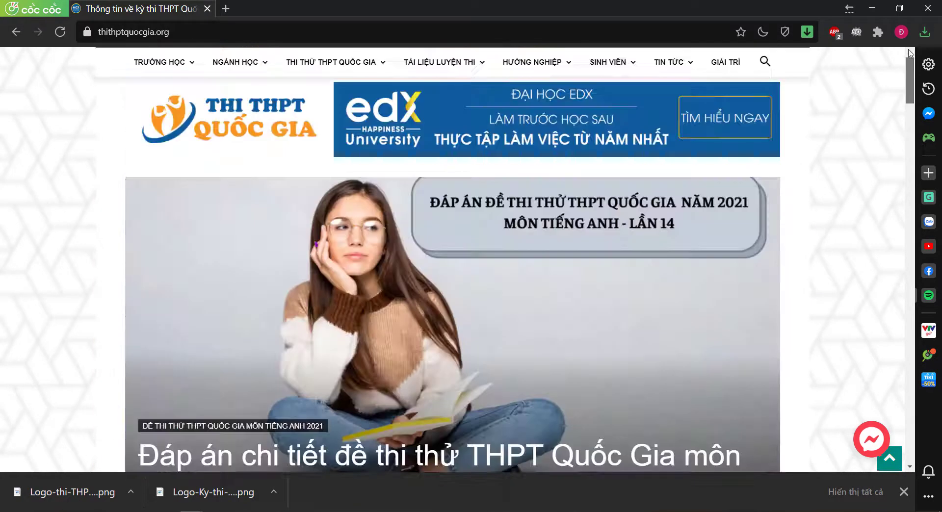
pyautogui.moveTo(158, 71)
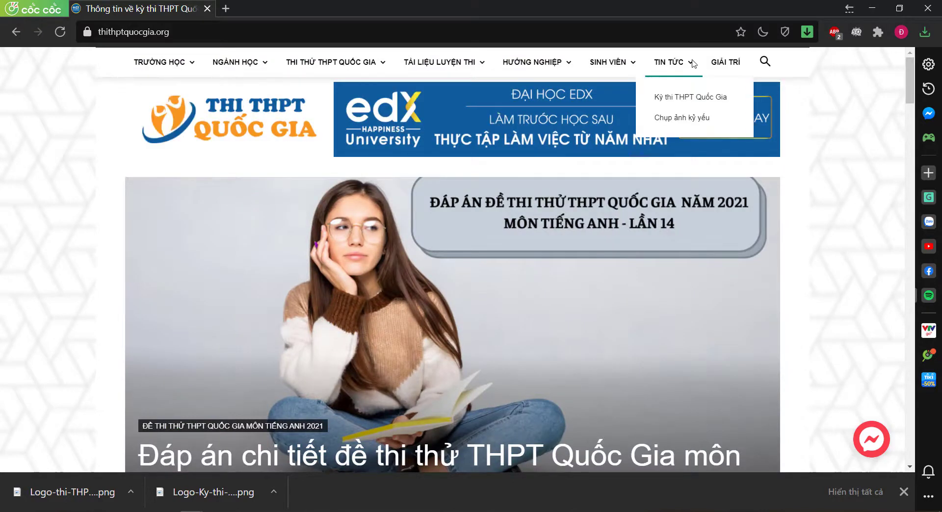
# Switch to the browser window with the local News Magazine site and clear the screen recorder's window out of the way
pyautogui.click(562, 497)
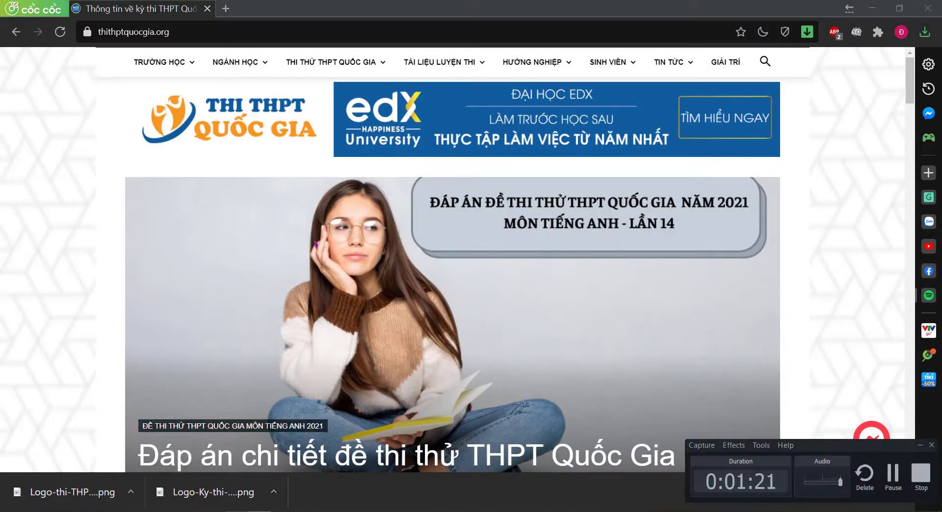
pyautogui.click(126, 495)
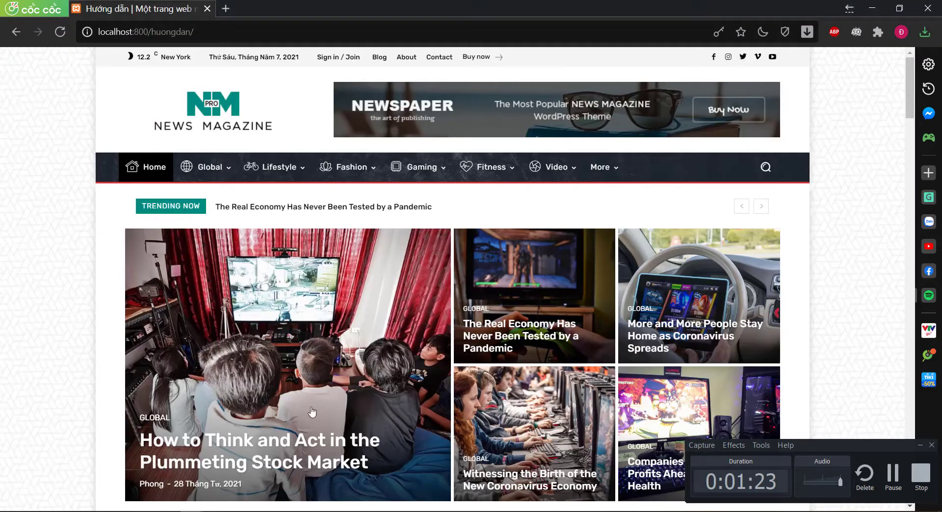
pyautogui.click(920, 445)
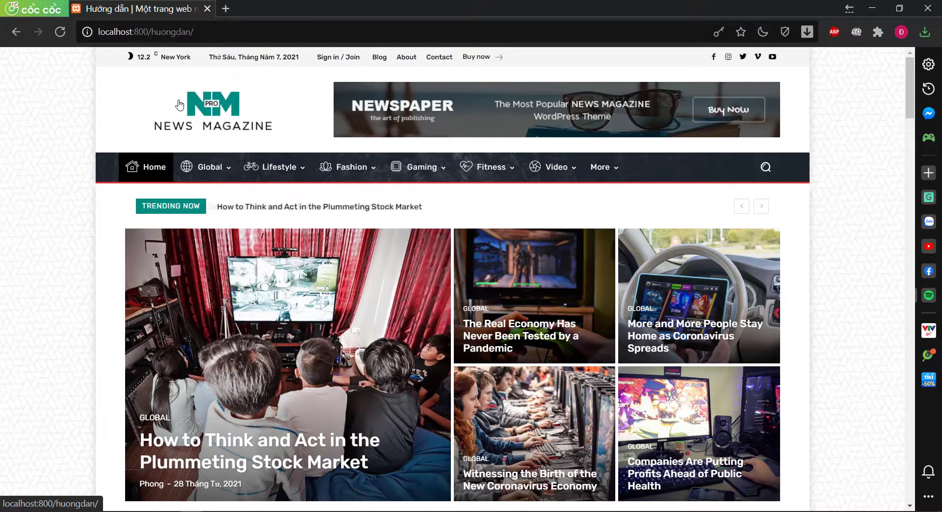
# Open the local site's admin login page through localhost:800/huongdan/admin
pyautogui.click(194, 32)
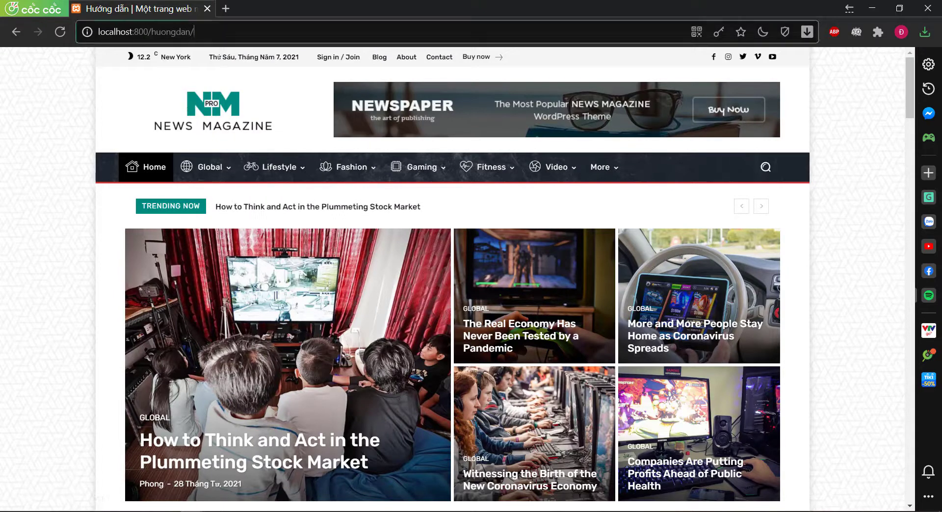
pyautogui.click(222, 32)
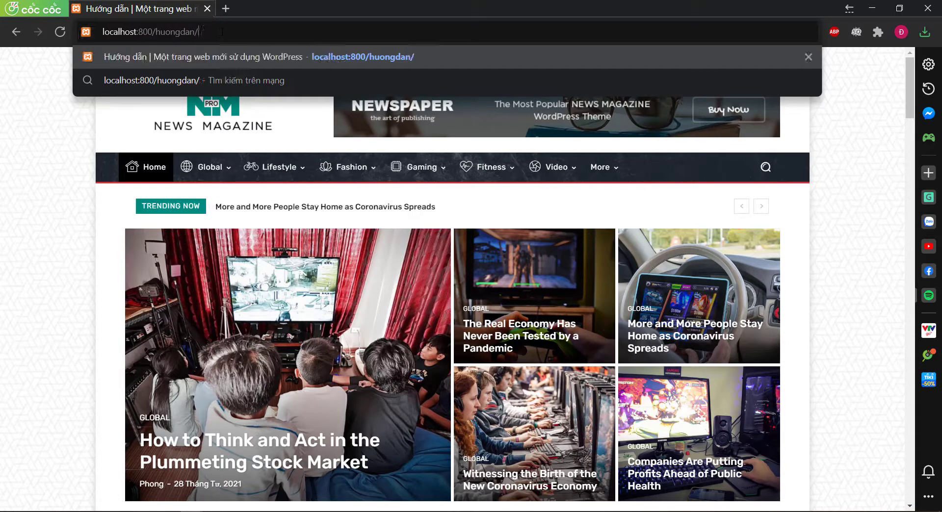
pyautogui.write('admi')
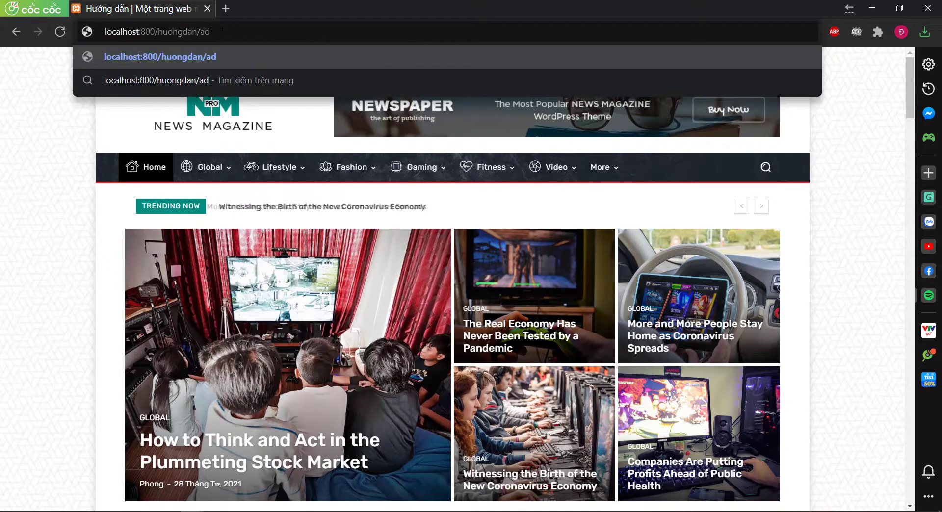
pyautogui.write('n')
pyautogui.press('Return')
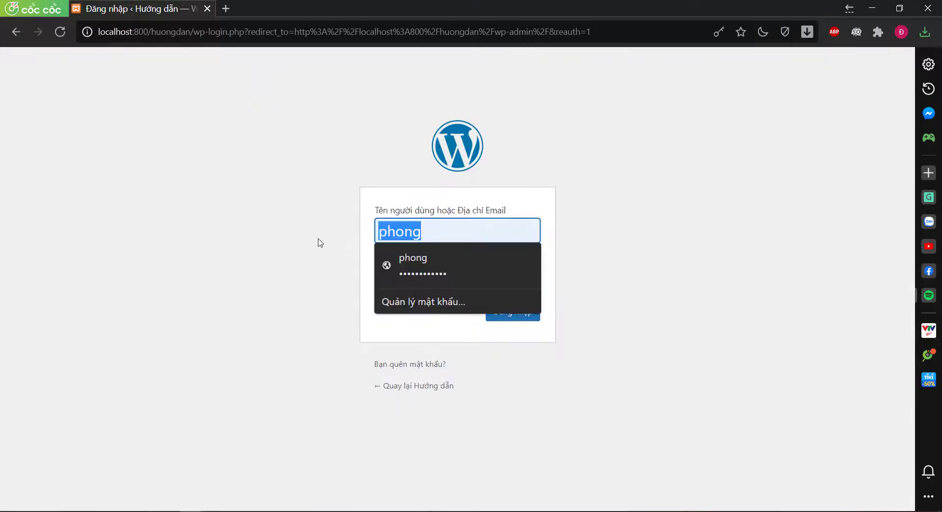
# Try to log in to WordPress with the username huongdan and the prefilled password
pyautogui.press('BackSpace')
pyautogui.write('h')
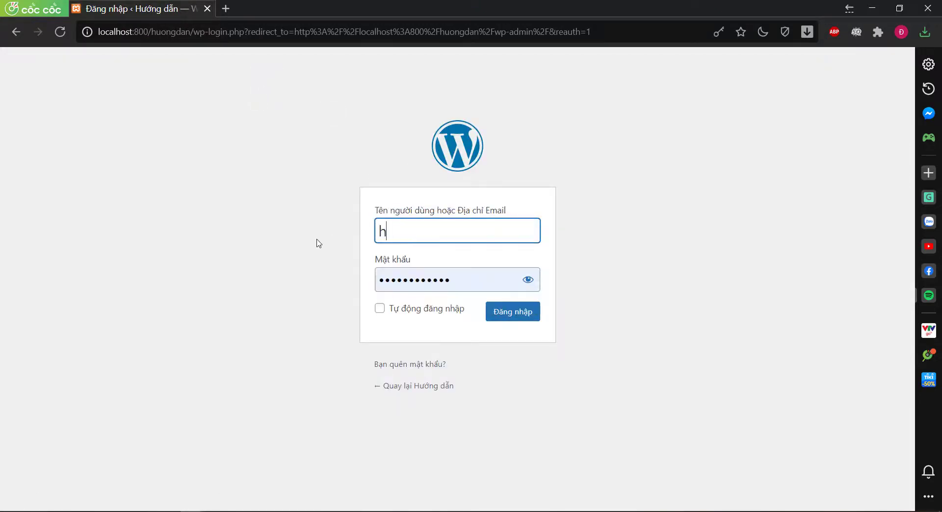
pyautogui.write('uongdan')
pyautogui.press('Return')
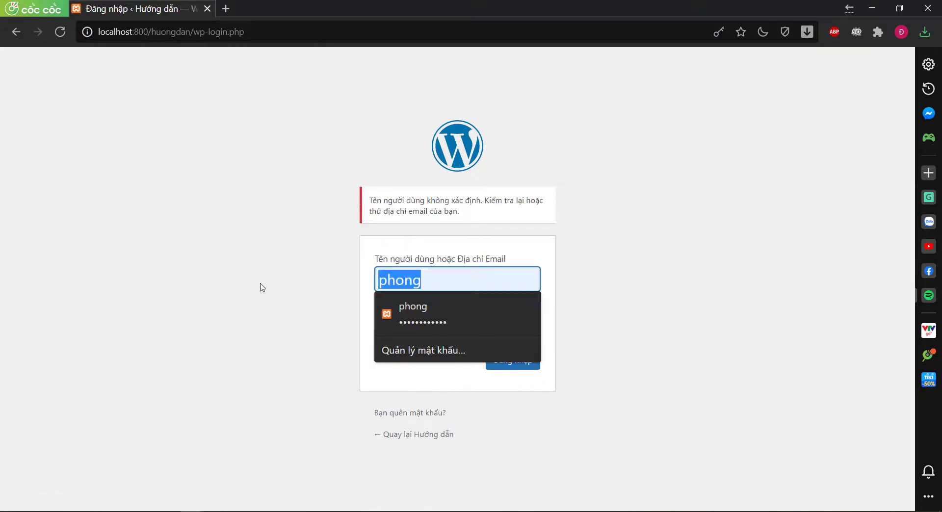
# Try to log in with the browser's saved username, first with the saved account password and again with a pasted one
pyautogui.press('Return')
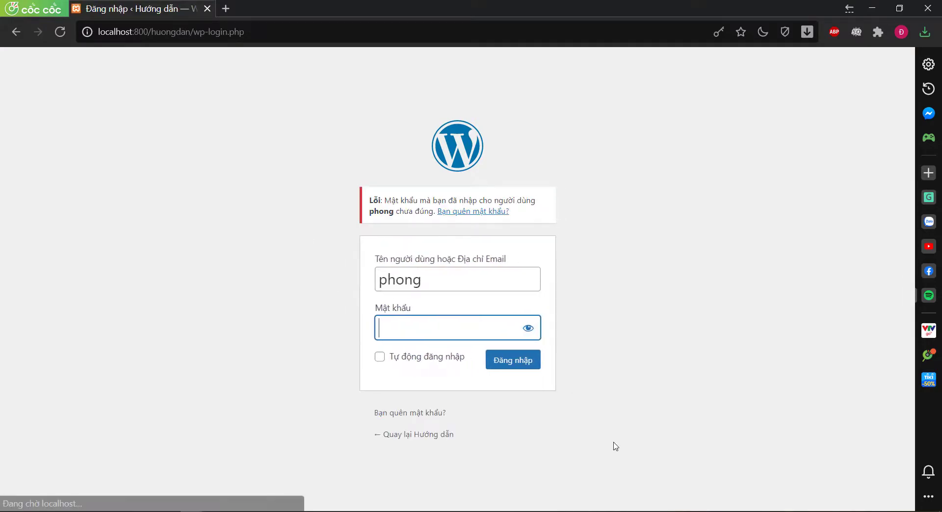
pyautogui.hotkey('ctrl', 'v')
pyautogui.press('Return')
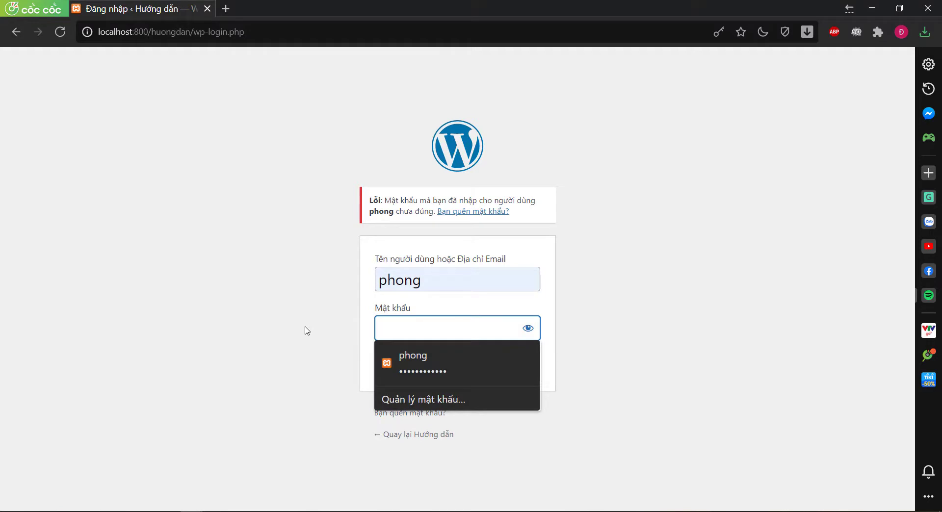
# Log in to the WordPress dashboard by entering the account password, and update the password saved in the browser
pyautogui.write('••')
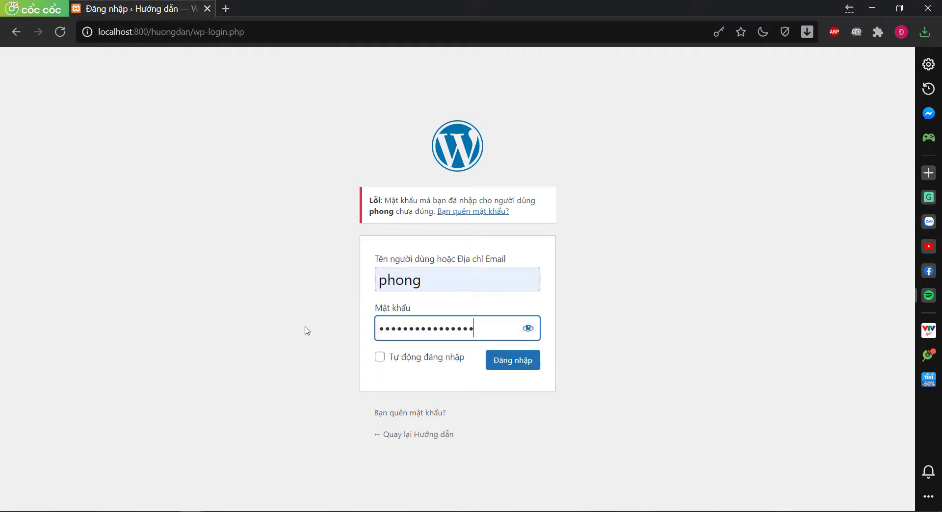
pyautogui.write('•')
pyautogui.press('Return')
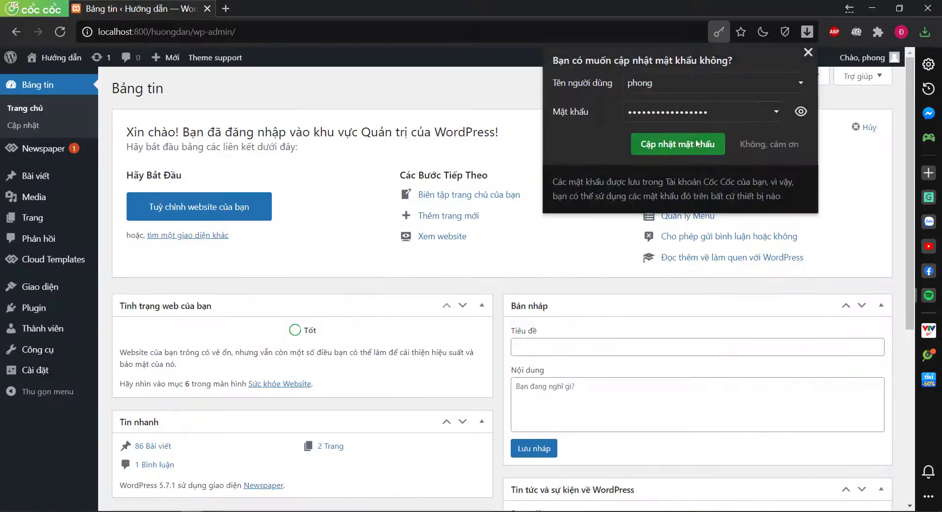
pyautogui.click(633, 144)
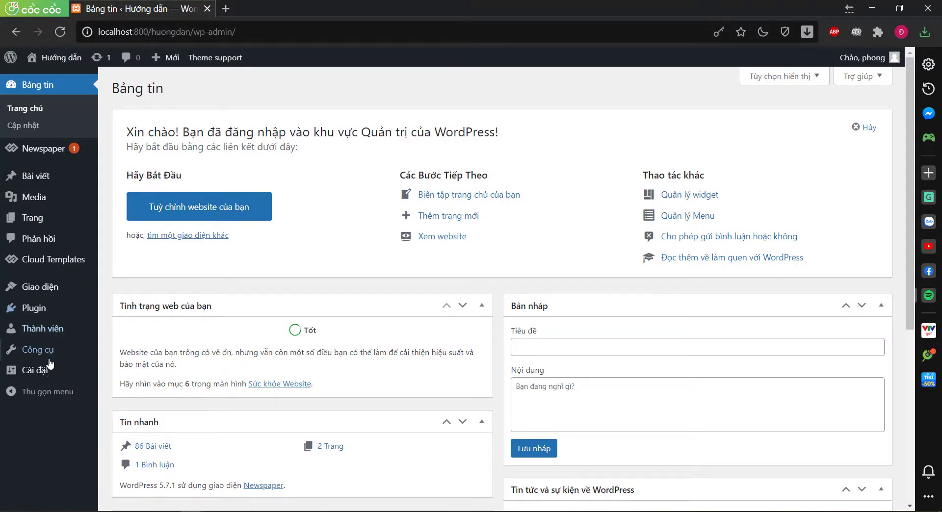
# Open a new browser tab and start entering the localhost address
pyautogui.moveTo(56, 150)
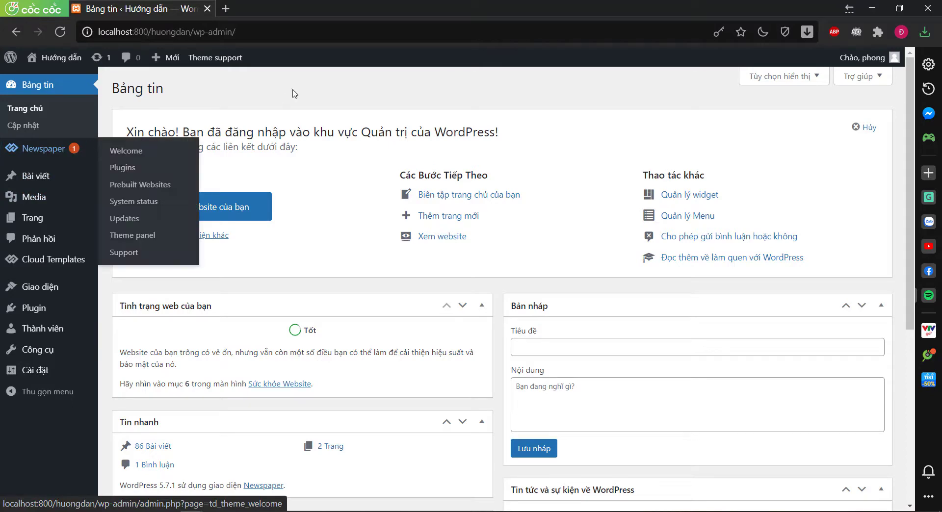
pyautogui.hotkey('alt', 'Tab')
pyautogui.click(225, 9)
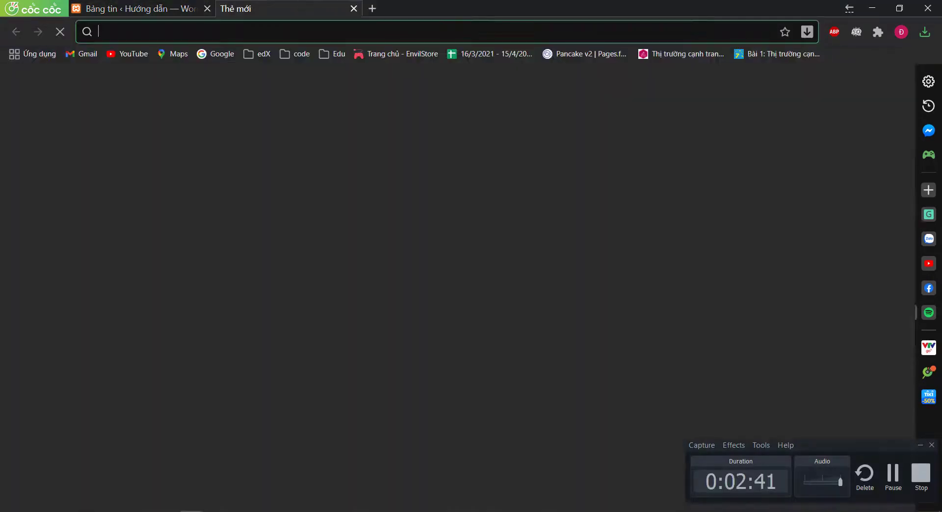
pyautogui.write('lo')
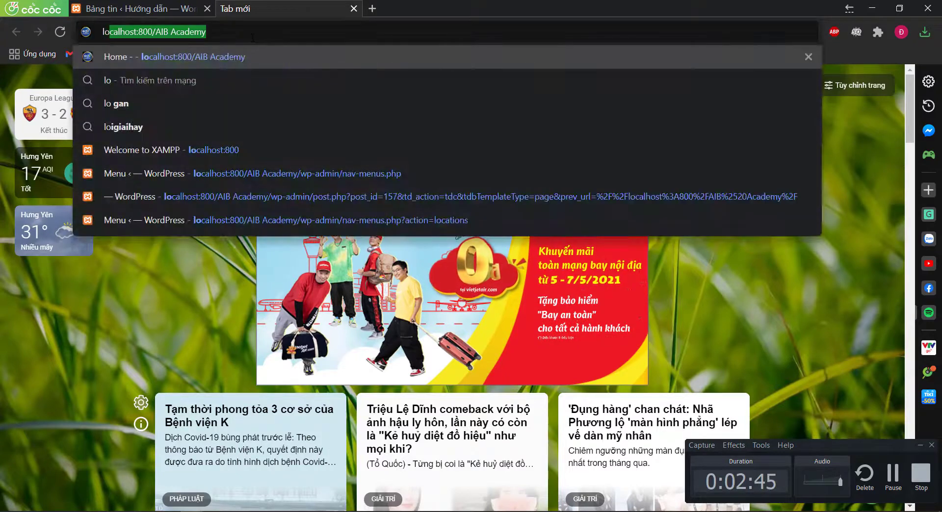
pyautogui.press('Down')
pyautogui.press('Down')
pyautogui.press('Down')
pyautogui.press('Down')
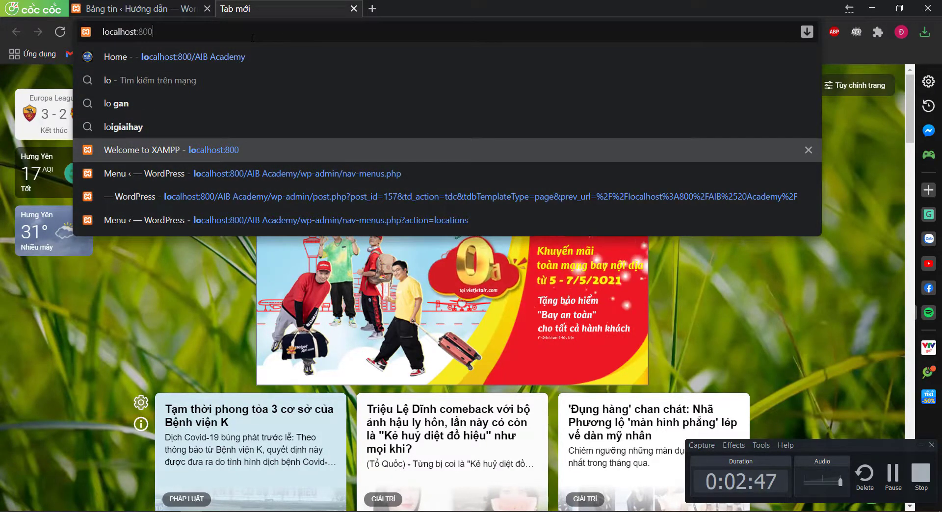
pyautogui.press('Up')
pyautogui.press('Up')
pyautogui.press('Up')
pyautogui.press('Up')
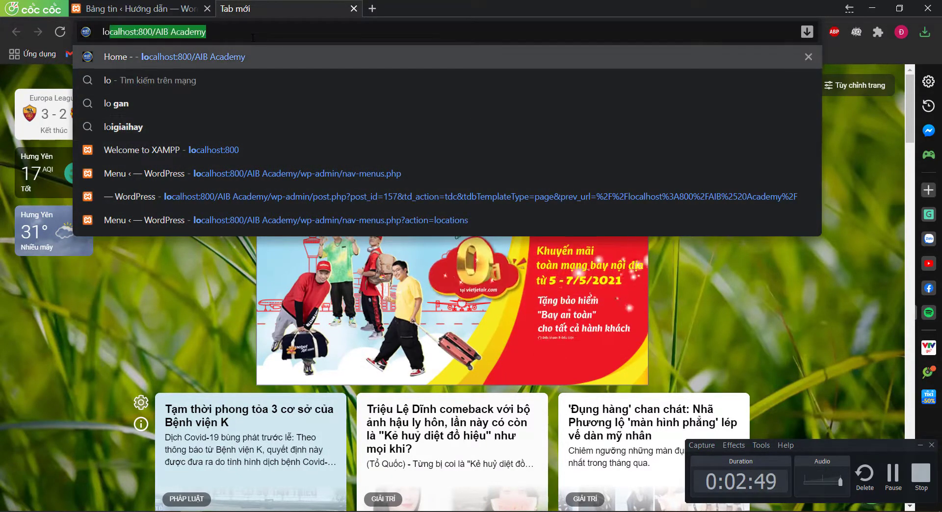
# Load the local site's front page at localhost:800/huongdan in the new tab
pyautogui.moveTo(253, 36); pyautogui.dragTo(159, 33)
pyautogui.write('HUONG')
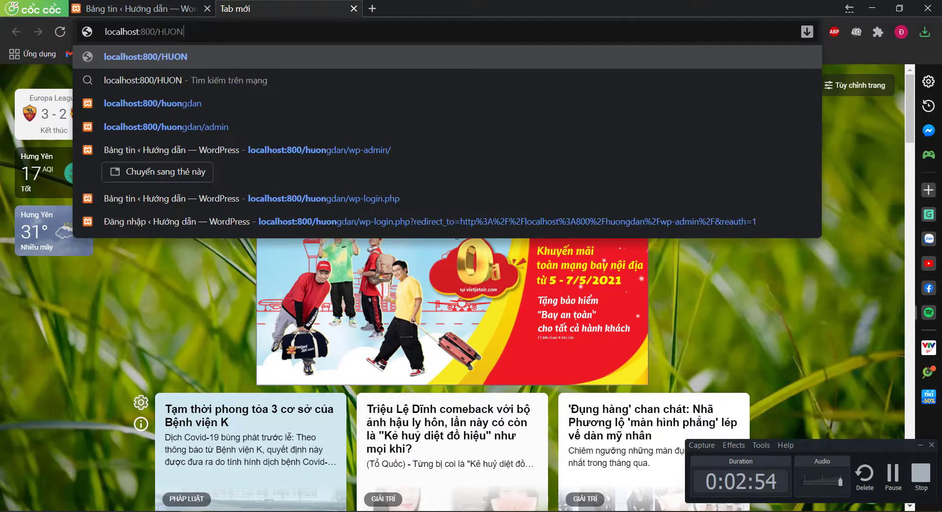
pyautogui.press('Down')
pyautogui.press('Down')
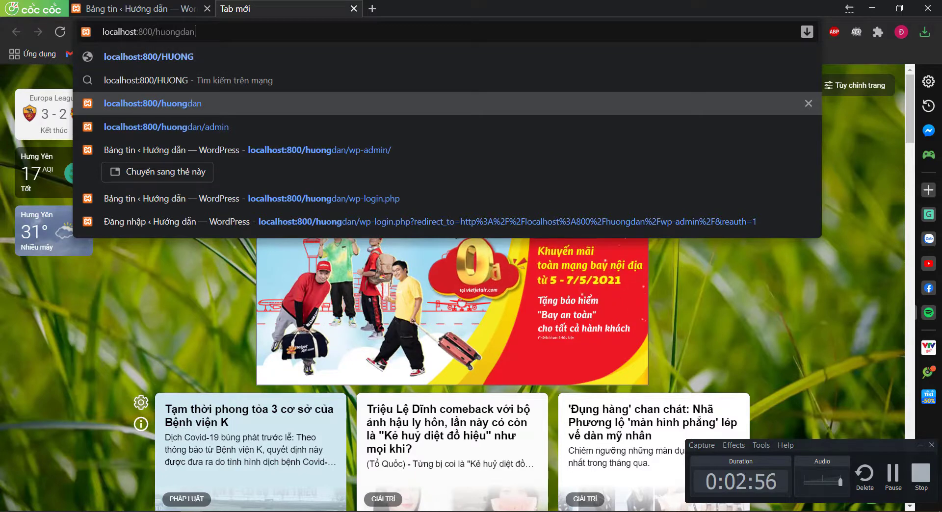
pyautogui.press('Return')
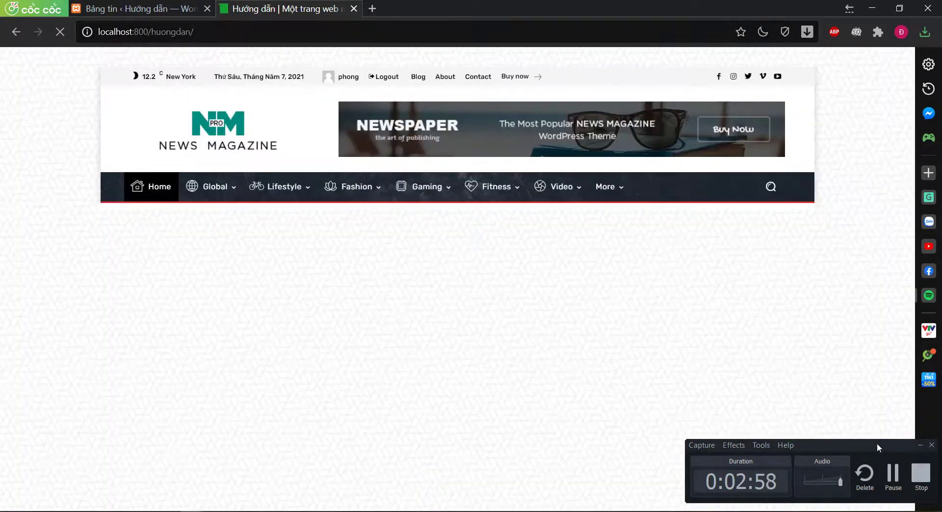
pyautogui.click(610, 384)
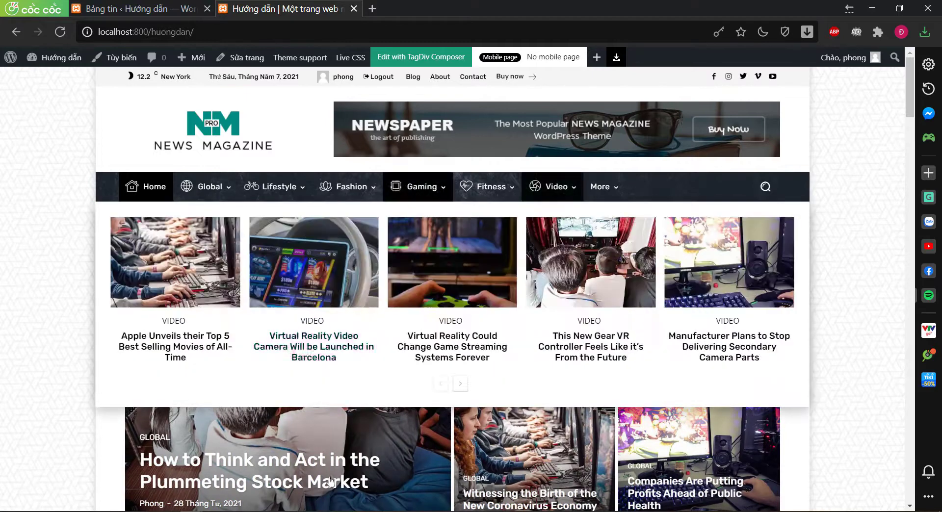
# Switch to the thithptquocgia.org window and examine the entries under its Trường học menu item
pyautogui.click(257, 459)
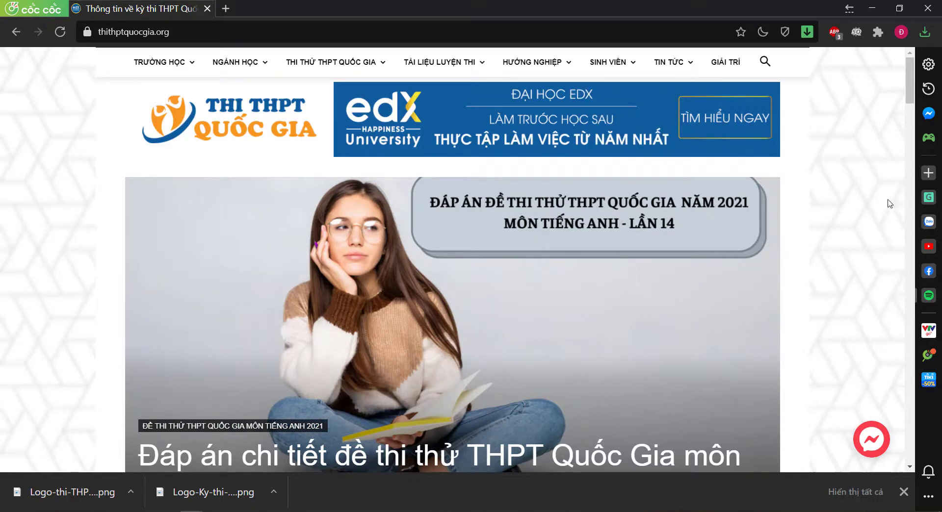
pyautogui.moveTo(160, 61)
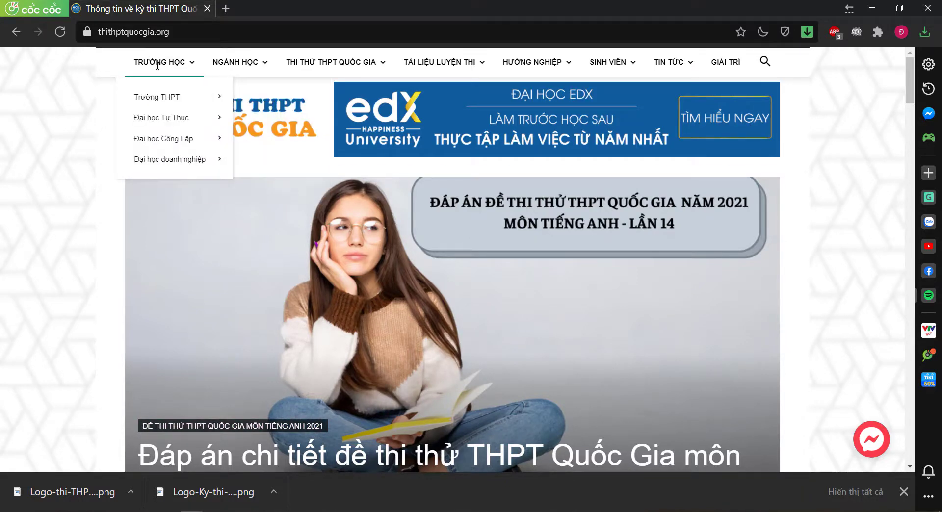
# Switch back to the local site's WordPress dashboard and open the menu management page under Giao diện
pyautogui.hotkey('alt', 'Tab')
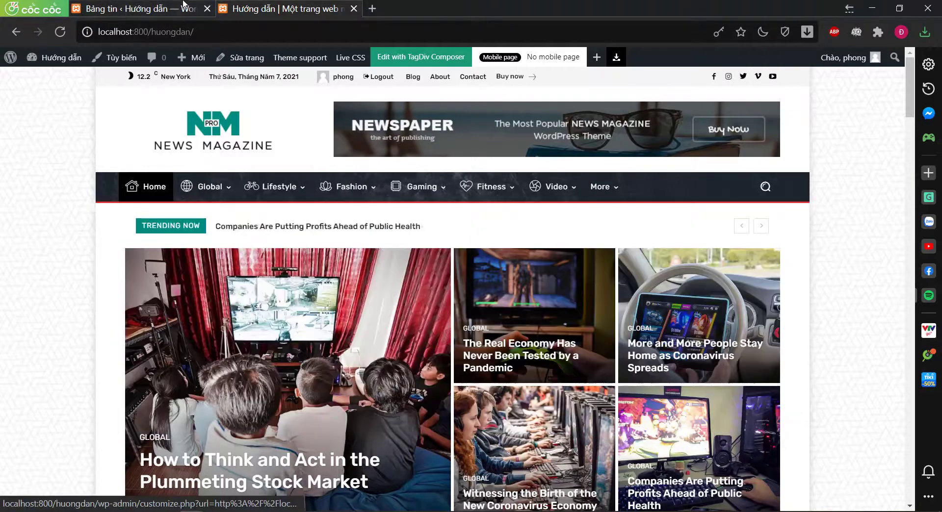
pyautogui.click(181, 7)
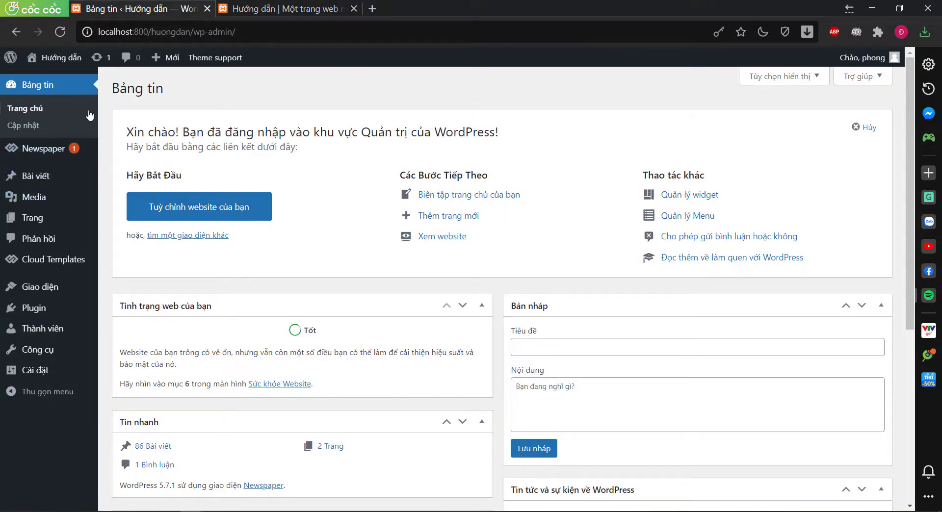
pyautogui.moveTo(74, 283)
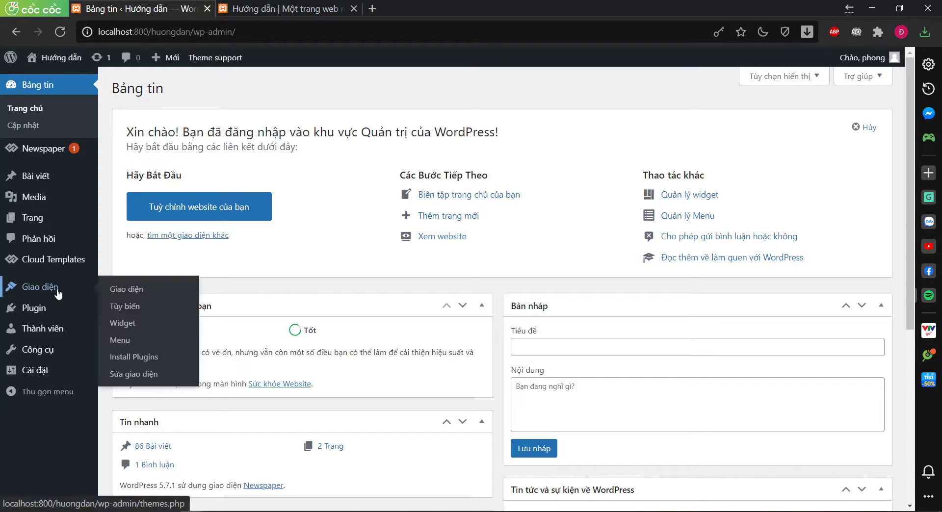
pyautogui.click(120, 340)
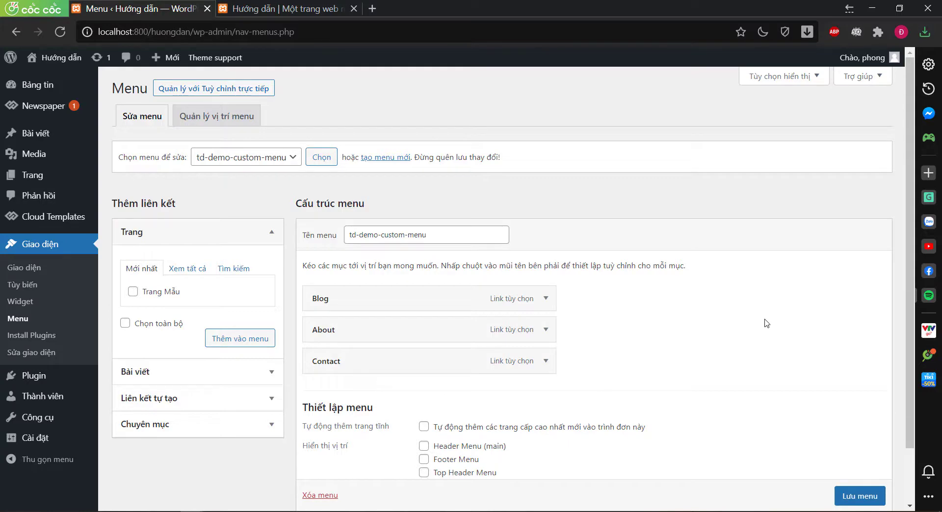
# Examine the navigation bar and the More submenu on the local site's front page, and return to the menu editor
pyautogui.click(277, 9)
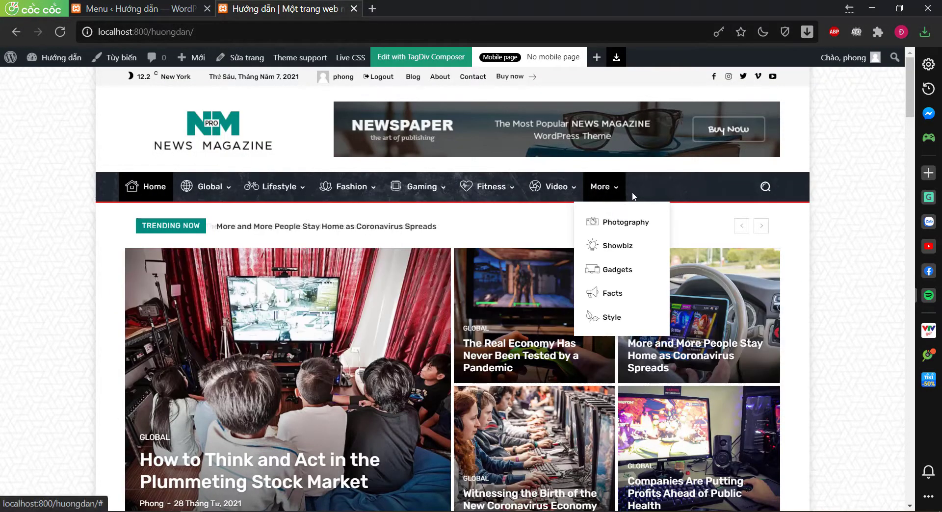
pyautogui.press('Tab')
pyautogui.click(648, 193)
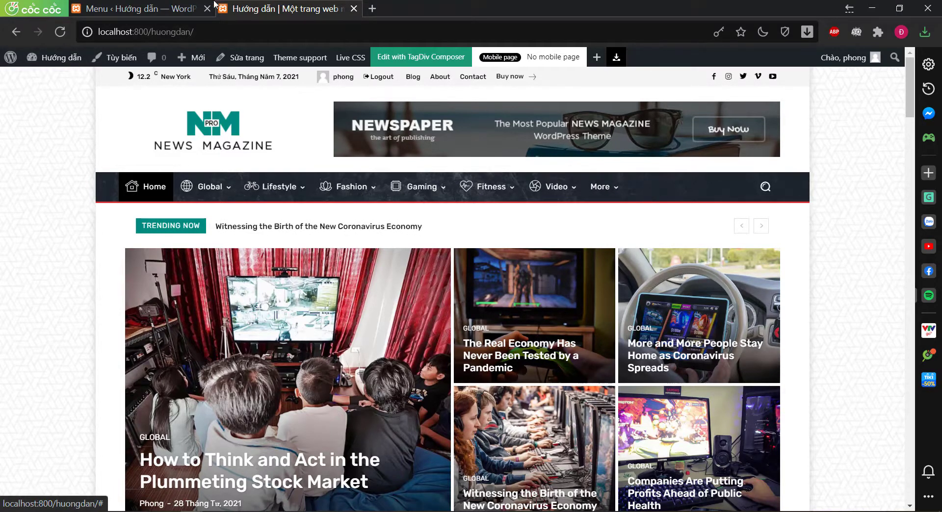
pyautogui.click(137, 8)
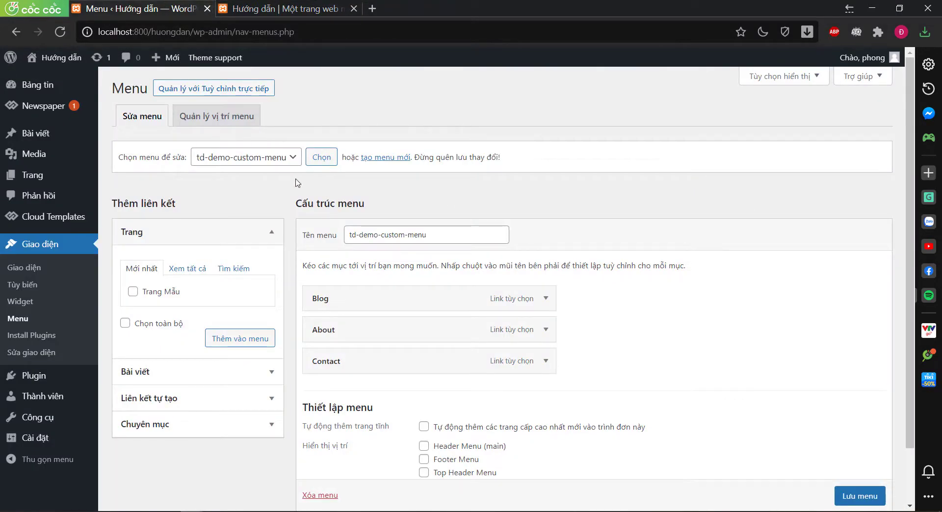
# Create a new menu named Munu tự tạo, displayed at the Header Menu (main) and Top Header Menu locations
pyautogui.click(284, 157)
pyautogui.click(322, 157)
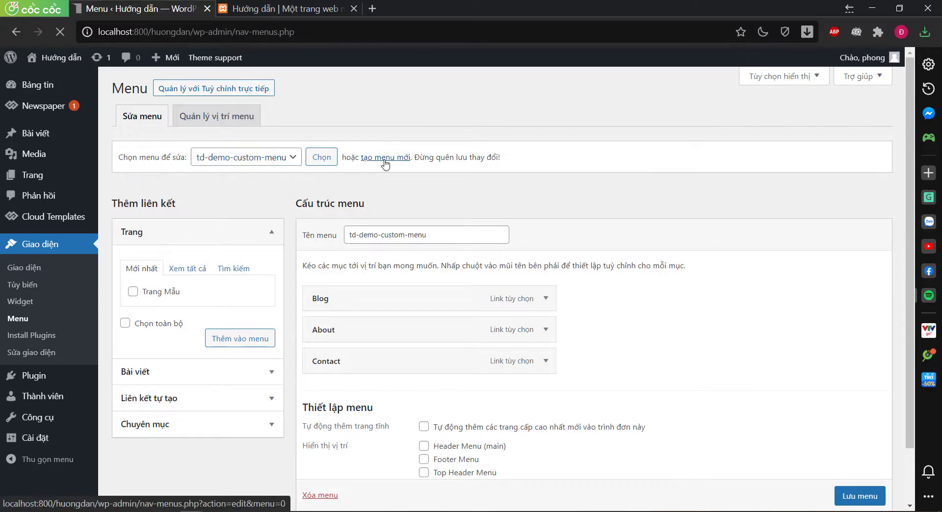
pyautogui.click(386, 160)
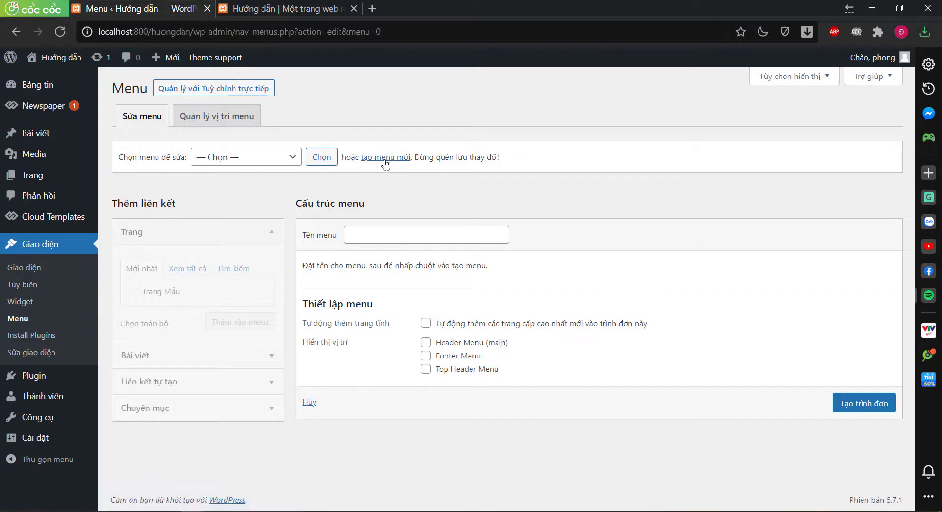
pyautogui.click(406, 231)
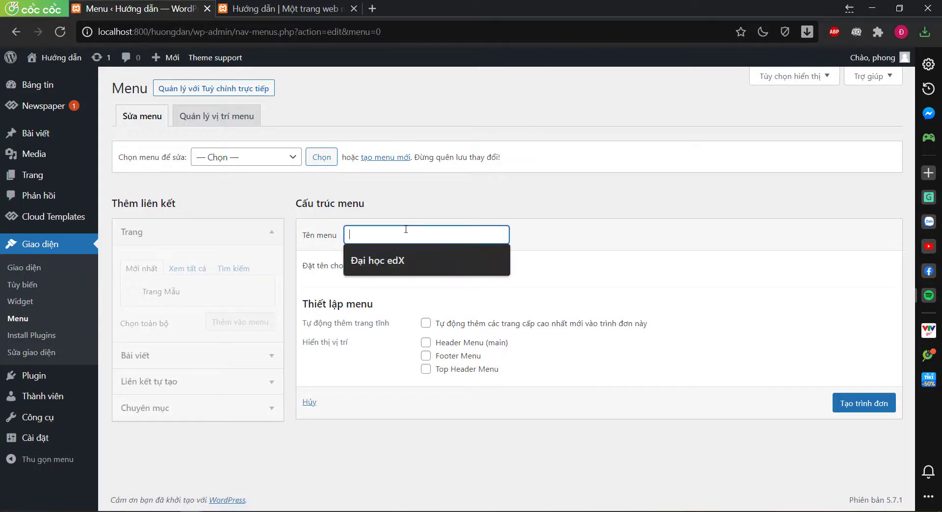
pyautogui.write('Munu tự tạo')
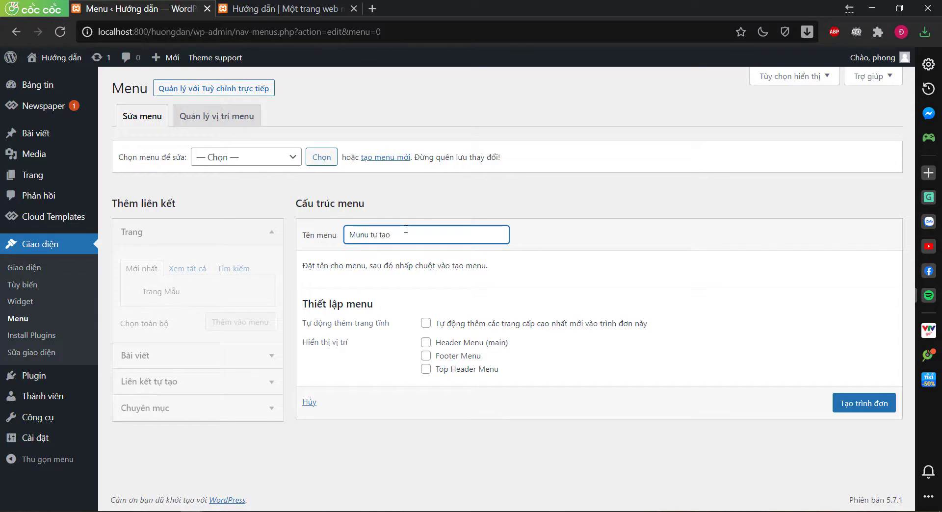
pyautogui.click(614, 310)
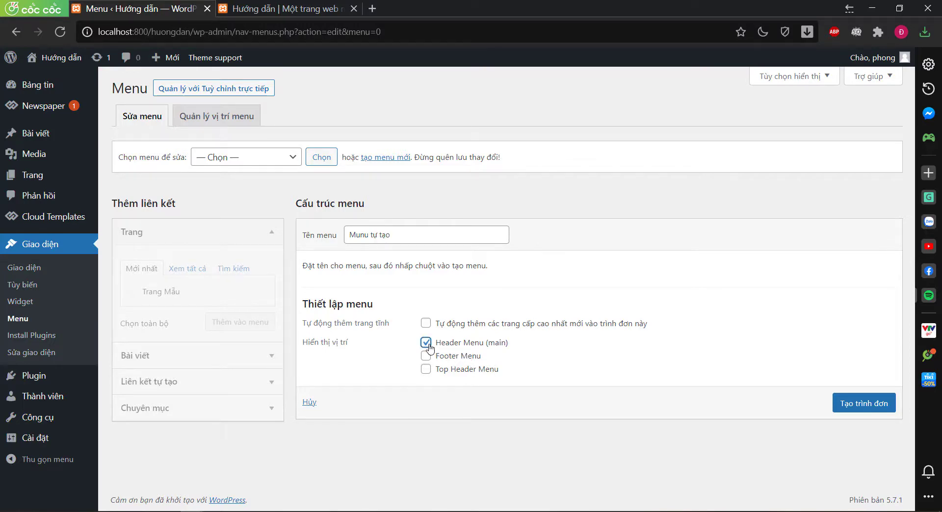
pyautogui.click(433, 373)
pyautogui.click(863, 404)
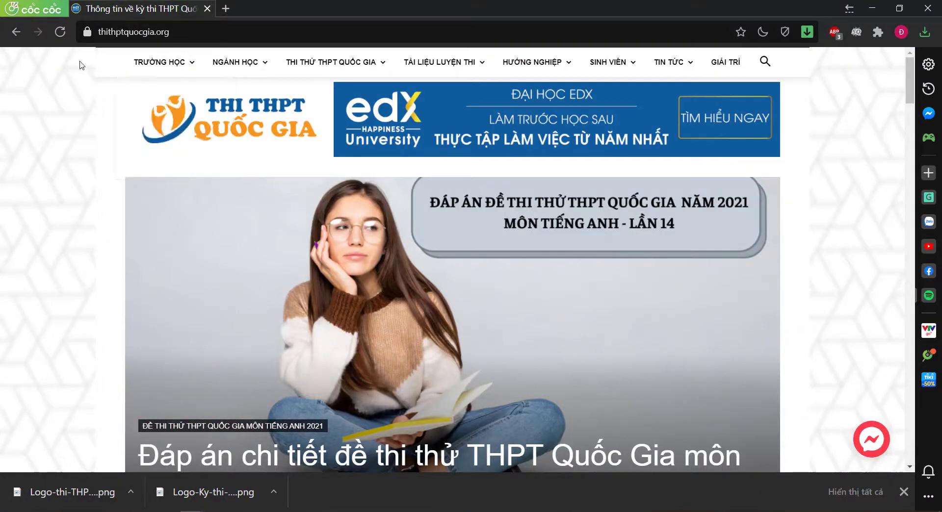
# Add a custom link labelled Trường học with the URL # to the menu, following the reference site's first item
pyautogui.moveTo(162, 61)
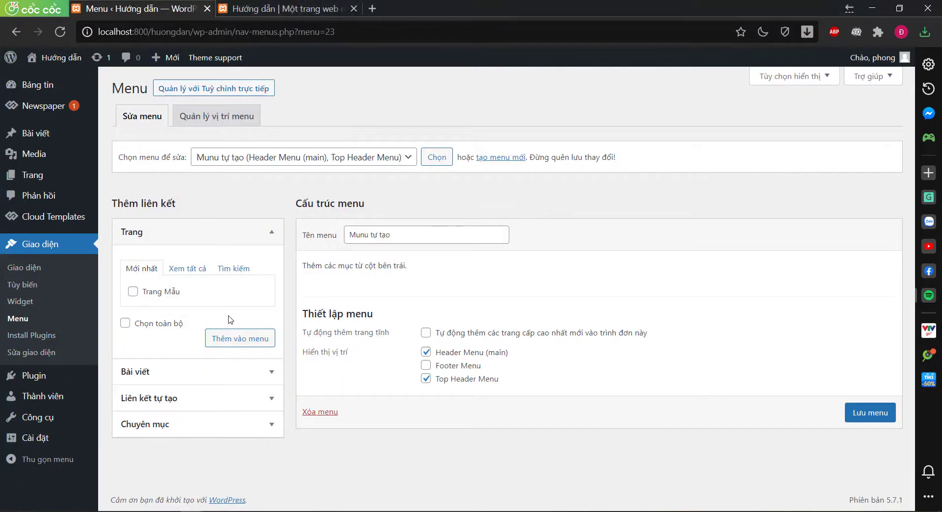
pyautogui.click(183, 397)
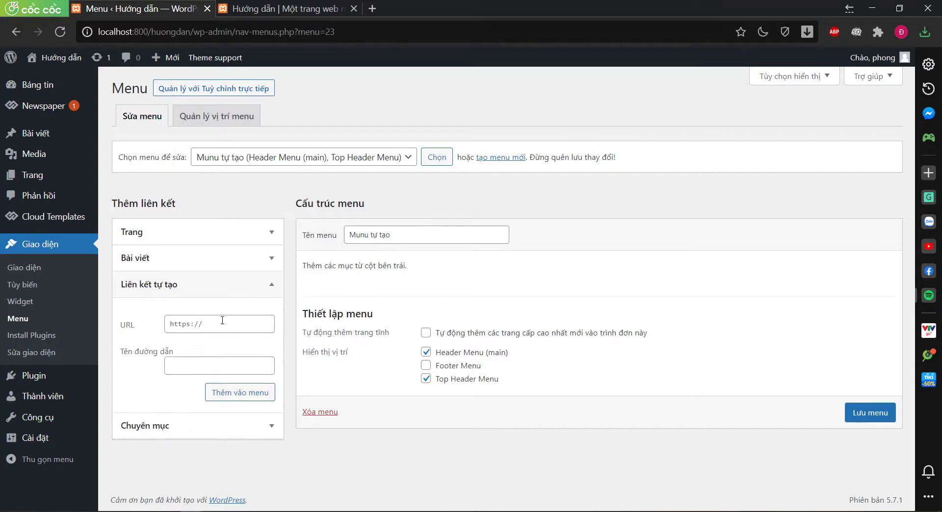
pyautogui.click(223, 320)
pyautogui.write('#')
pyautogui.click(196, 367)
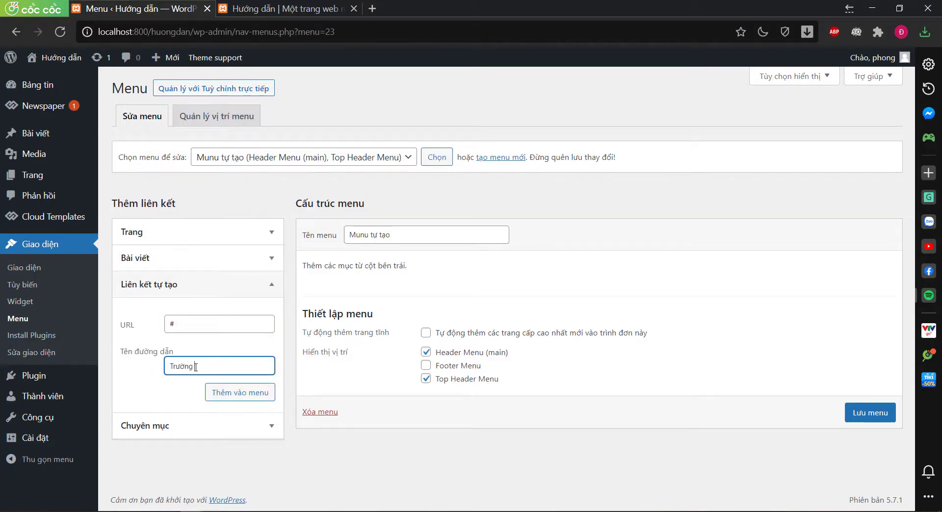
pyautogui.click(240, 393)
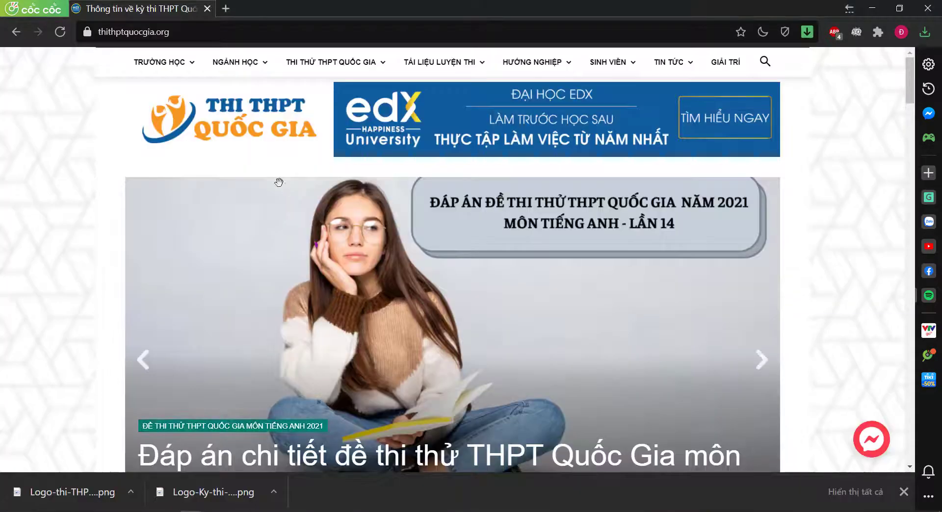
# Add a custom link labelled Trường THPT with the URL # and nest it as a sub-item of Trường học
pyautogui.moveTo(178, 98)
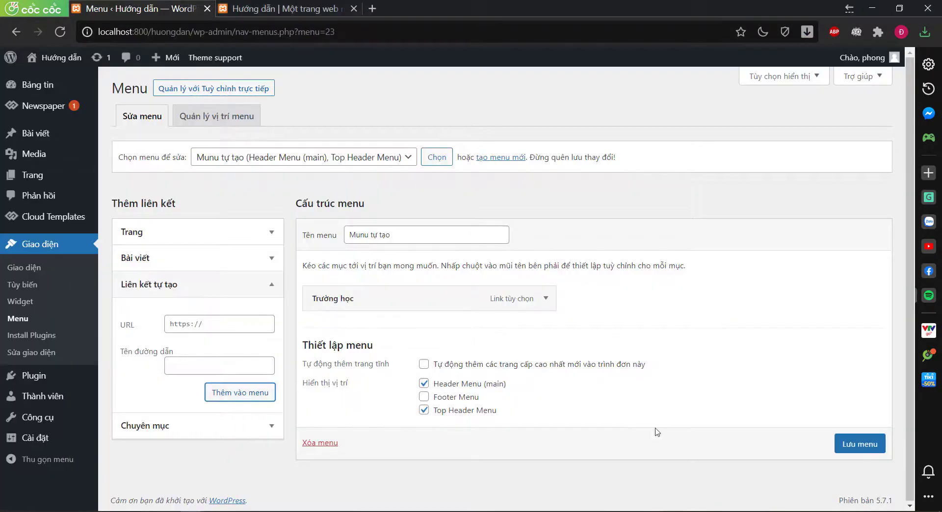
pyautogui.click(207, 326)
pyautogui.write('#')
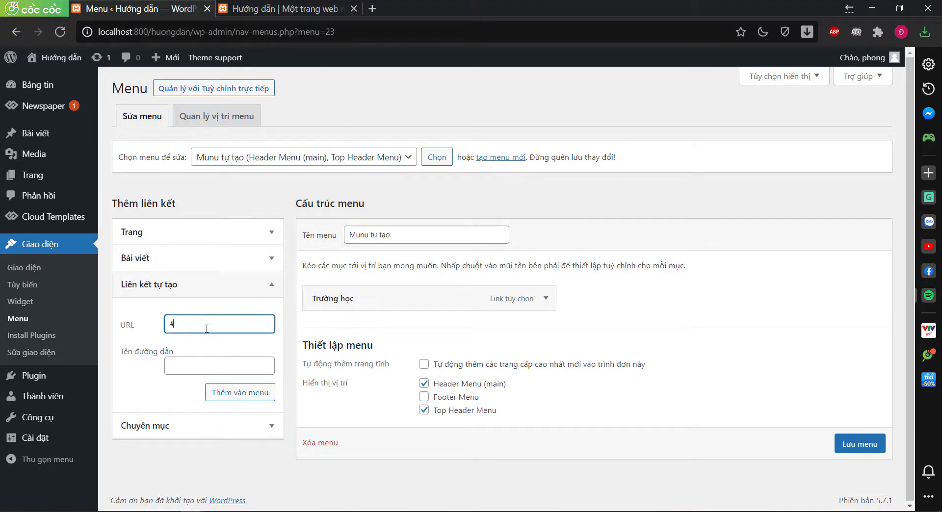
pyautogui.press('Tab')
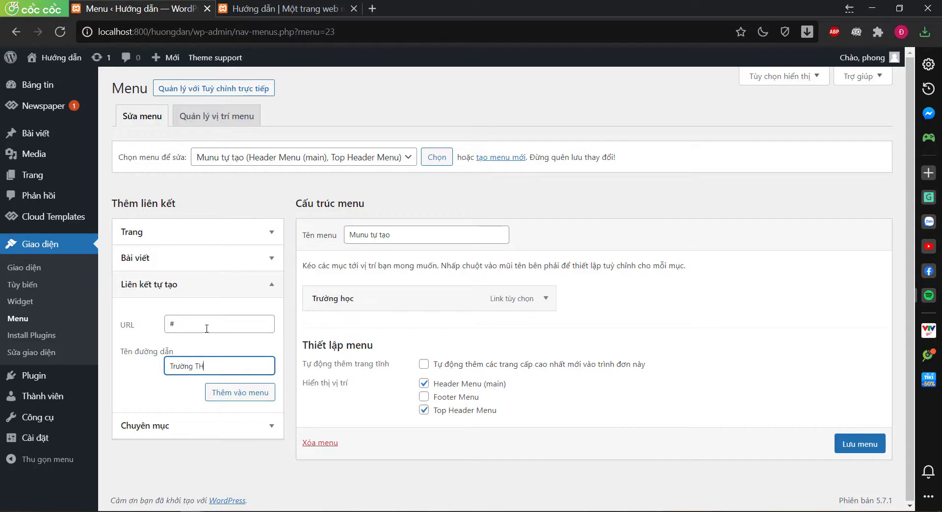
pyautogui.click(252, 397)
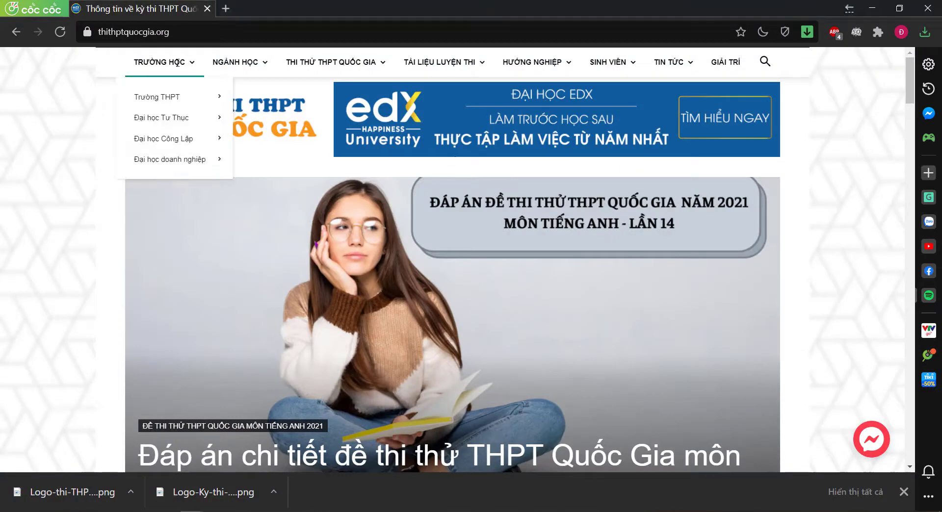
pyautogui.moveTo(171, 97)
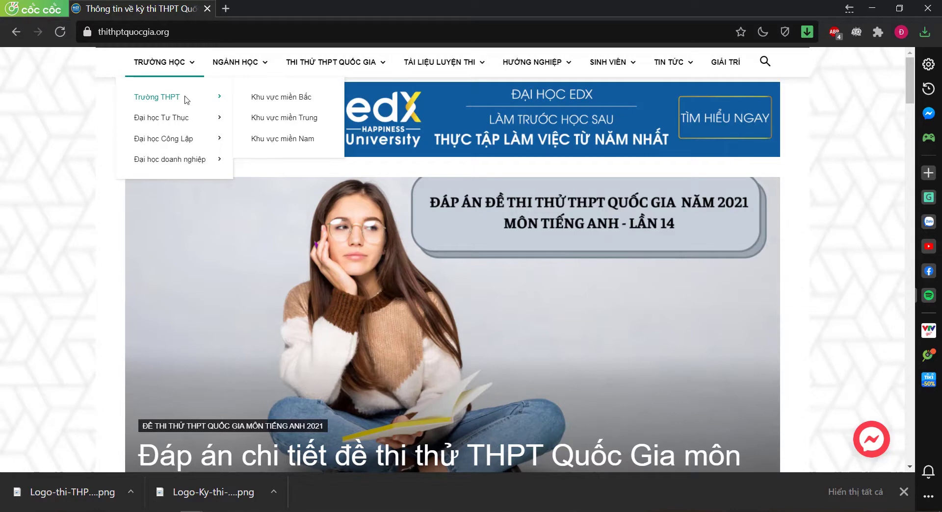
pyautogui.hotkey('alt', 'Tab')
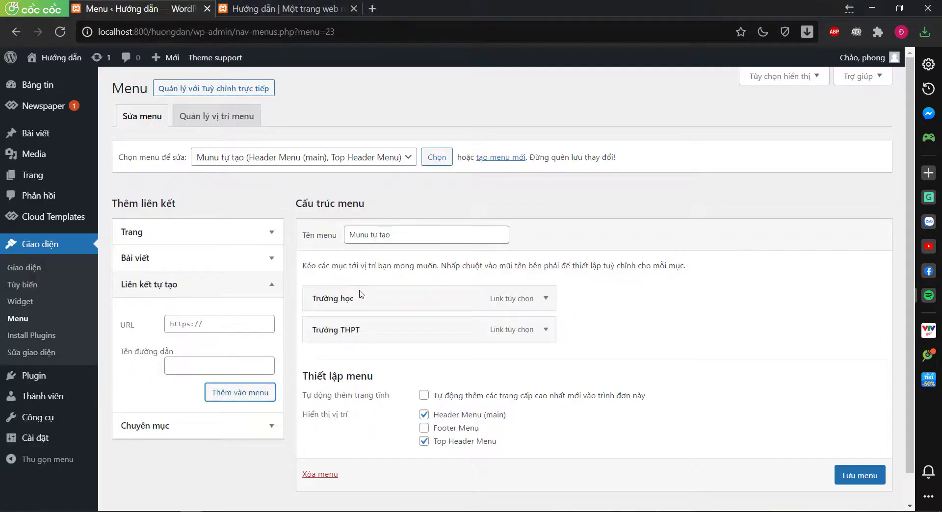
pyautogui.moveTo(352, 329); pyautogui.dragTo(378, 328)
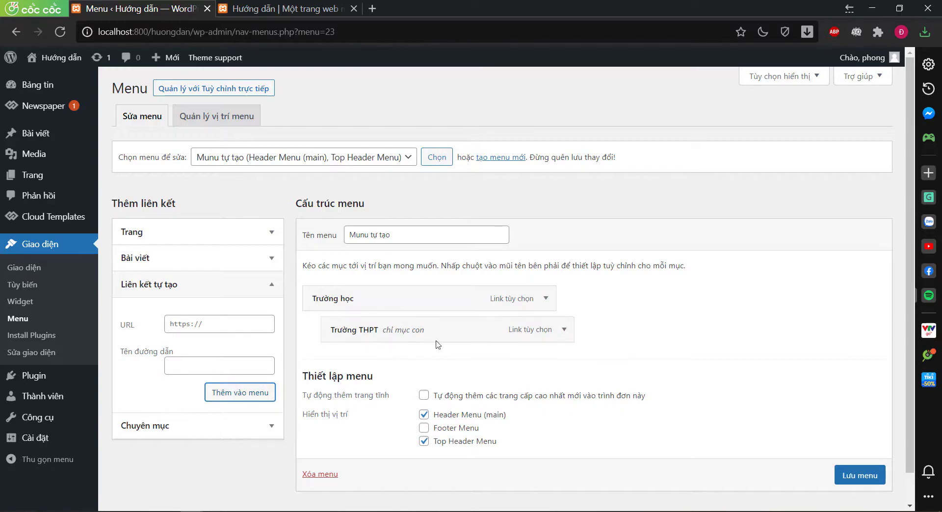
# Add a custom link labelled Miền Bắc with the URL # and nest it as a sub-item of Trường THPT
pyautogui.click(226, 326)
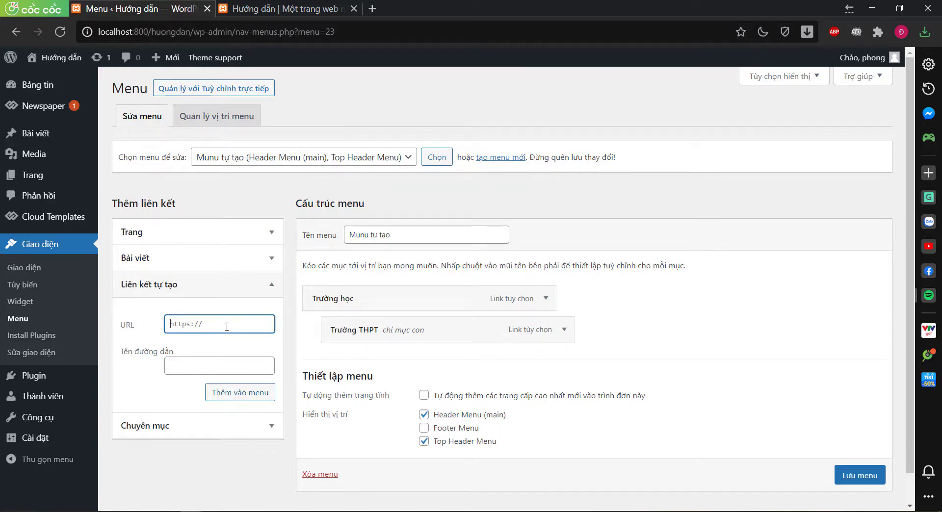
pyautogui.hotkey('ctrl', 'a')
pyautogui.write('#')
pyautogui.click(225, 364)
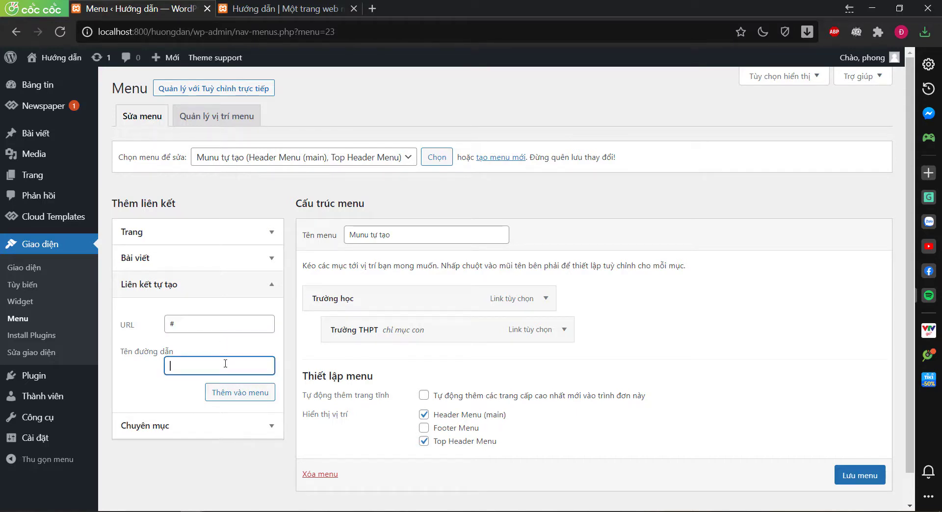
pyautogui.write('Miền Bắc')
pyautogui.click(247, 398)
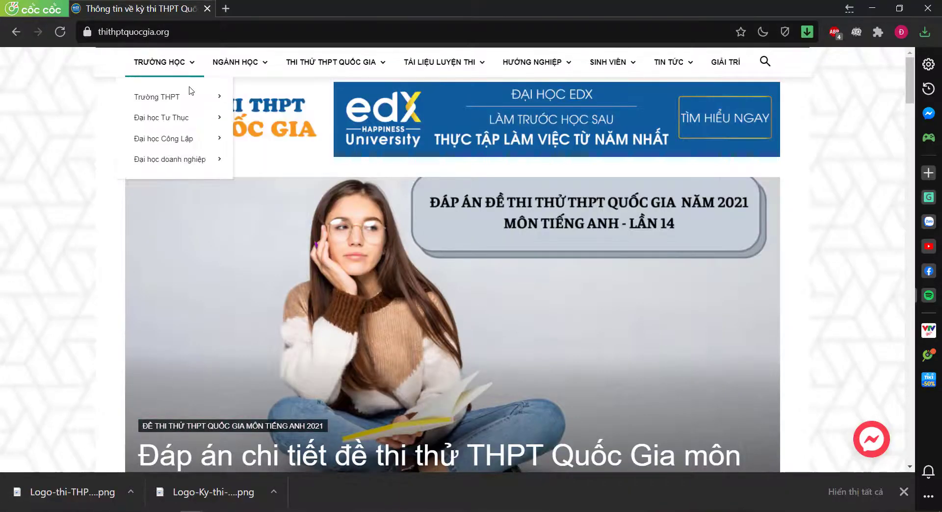
pyautogui.moveTo(195, 103)
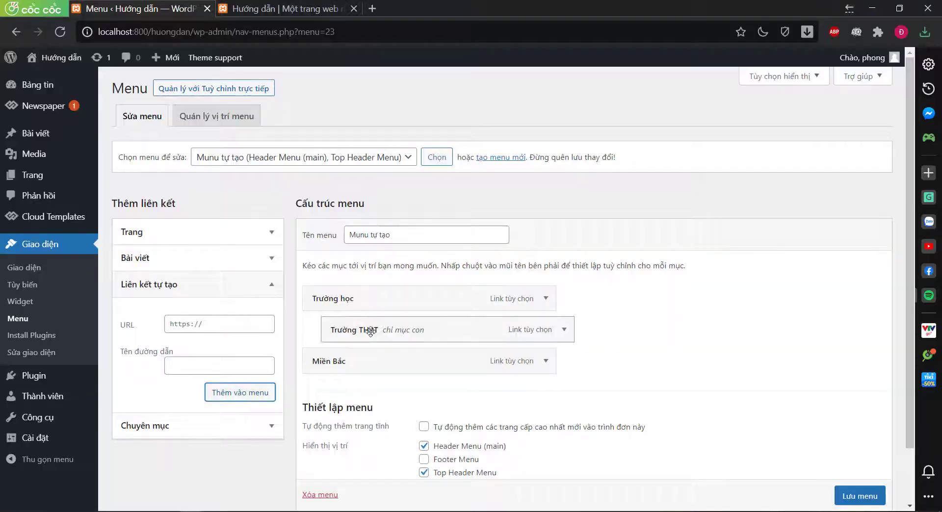
pyautogui.moveTo(378, 361); pyautogui.dragTo(405, 360)
# Add a custom link labelled Miền Trung with the URL # to the menu
pyautogui.click(212, 322)
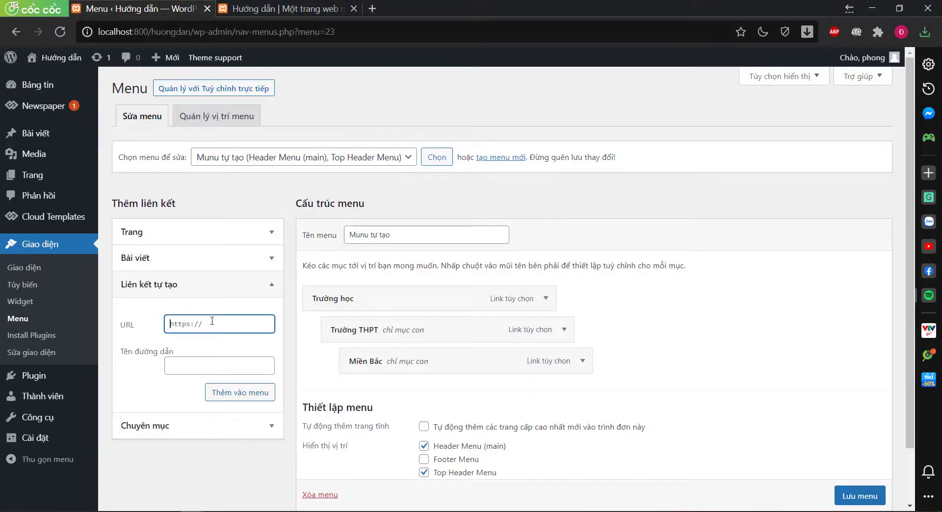
pyautogui.write('#')
pyautogui.press('Tab')
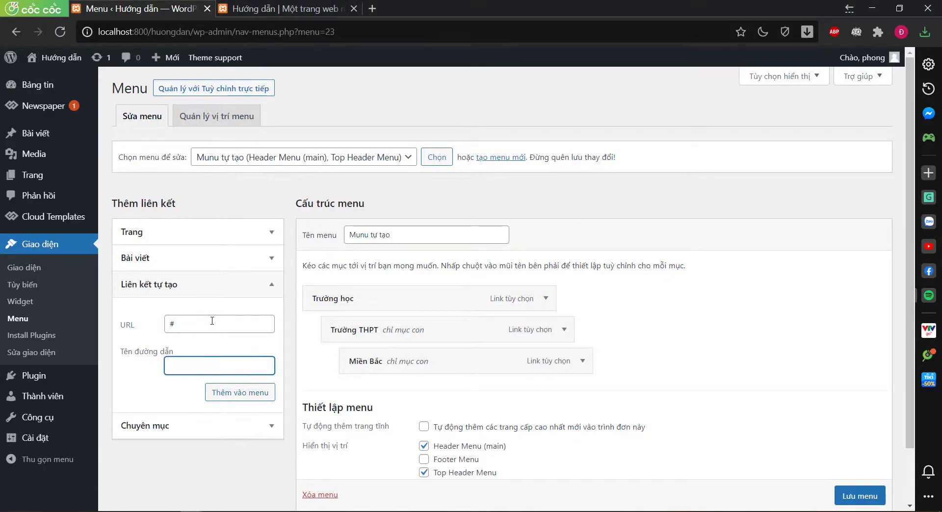
pyautogui.write('Mie')
pyautogui.click(240, 393)
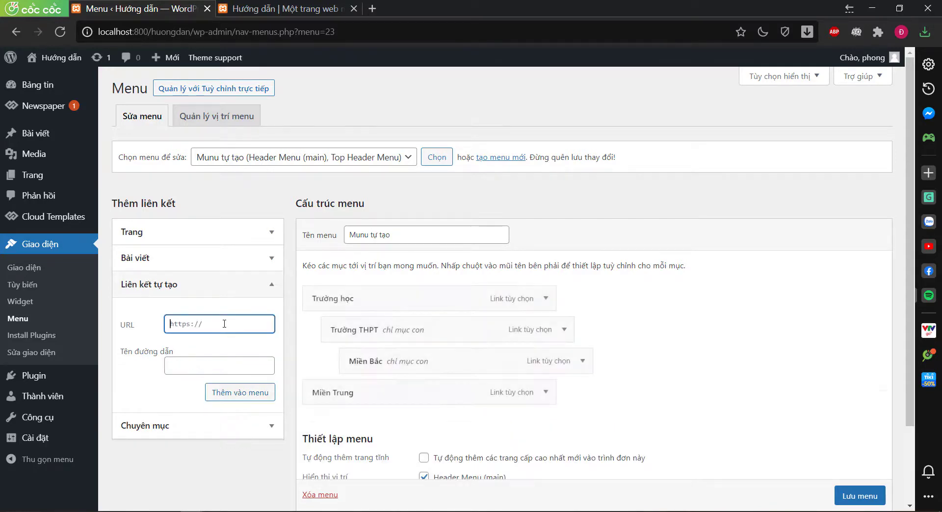
# Add a custom link labelled Miền Nam with the URL #, and nest both Miền Trung and Miền Nam under Trường THPT
pyautogui.write('#')
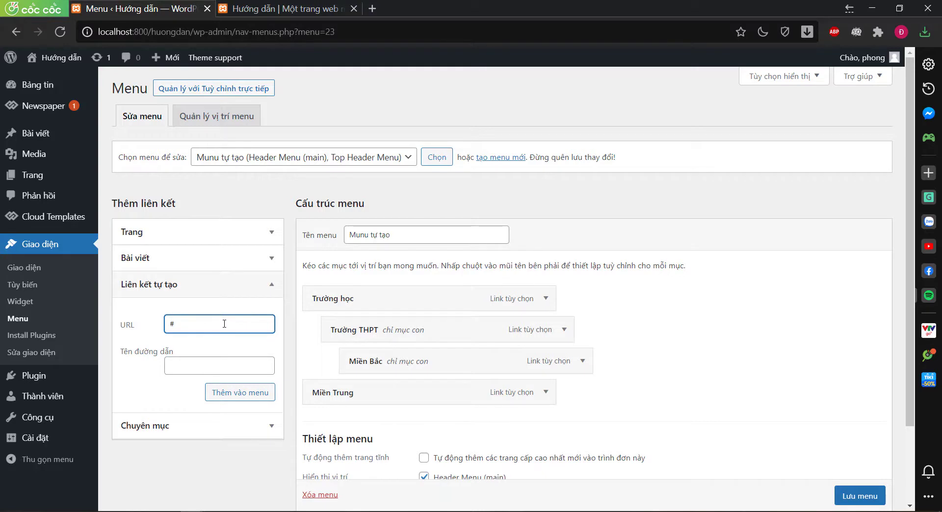
pyautogui.press('Tab')
pyautogui.write('Miền NAm')
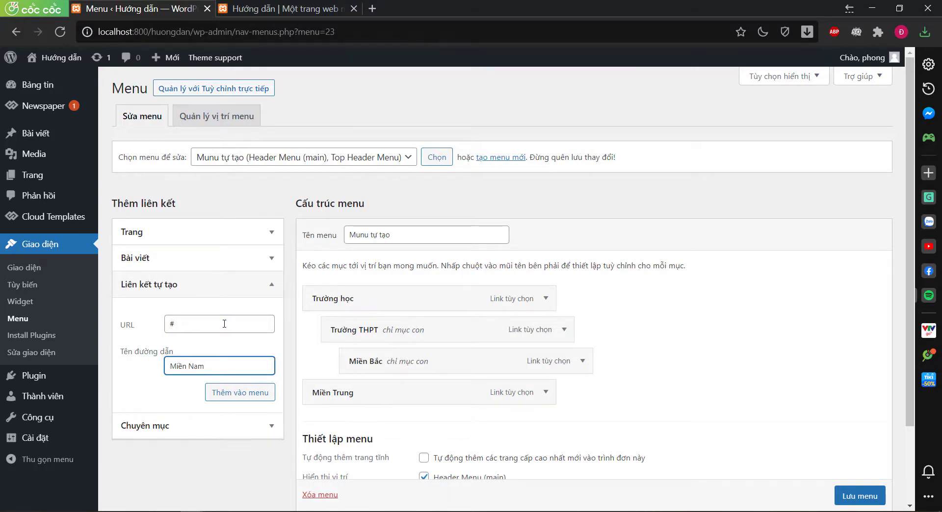
pyautogui.click(246, 392)
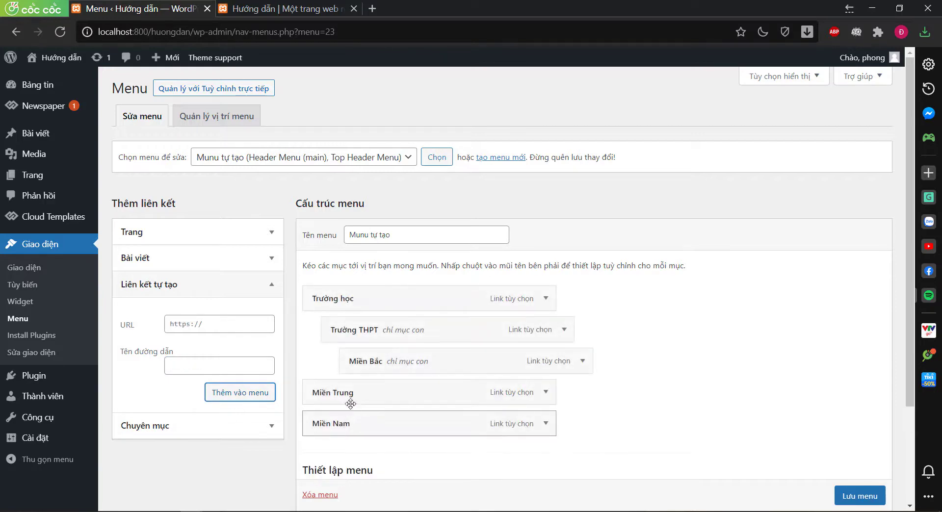
pyautogui.moveTo(350, 404); pyautogui.dragTo(385, 390)
pyautogui.moveTo(378, 423)
pyautogui.mouseDown()
pyautogui.moveTo(405, 432)
pyautogui.moveTo(392, 423)
pyautogui.mouseUp()
# Add a custom link labelled Daadaij học tư thục with the URL # to the menu
pyautogui.click(213, 314)
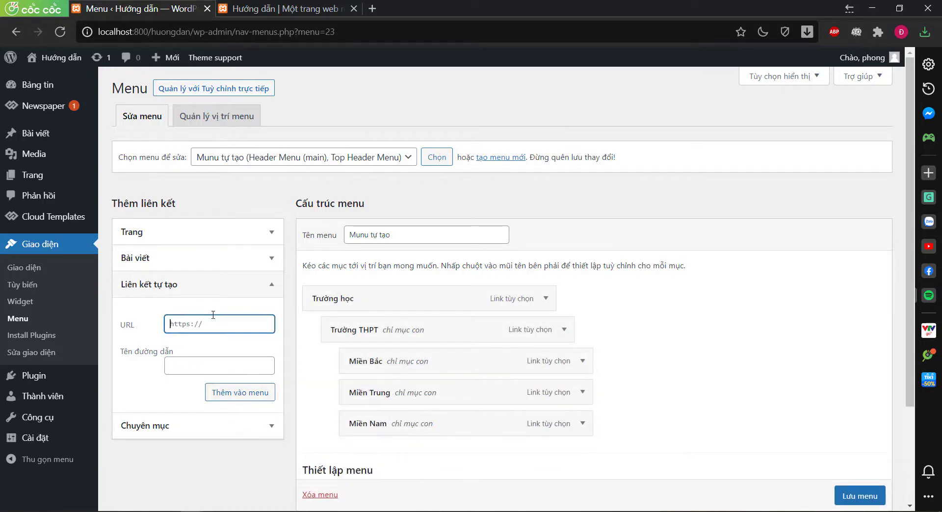
pyautogui.write('h')
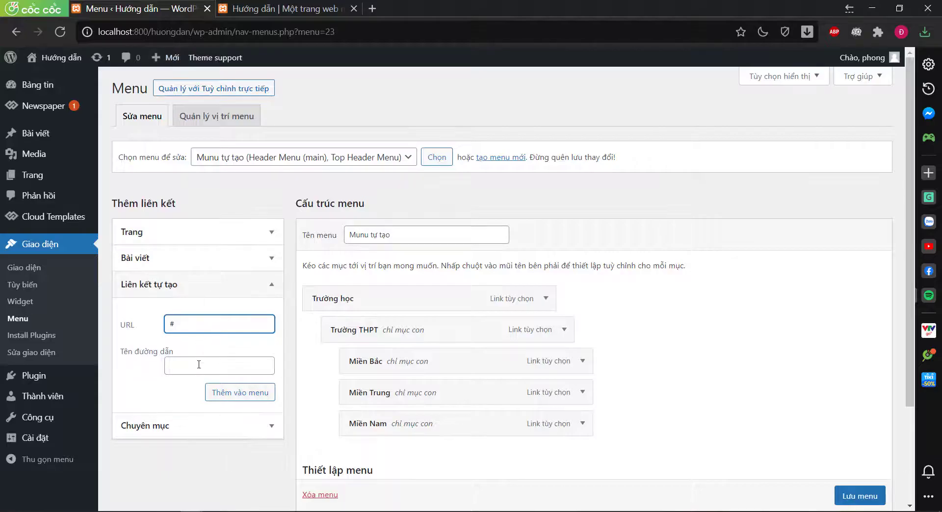
pyautogui.click(199, 365)
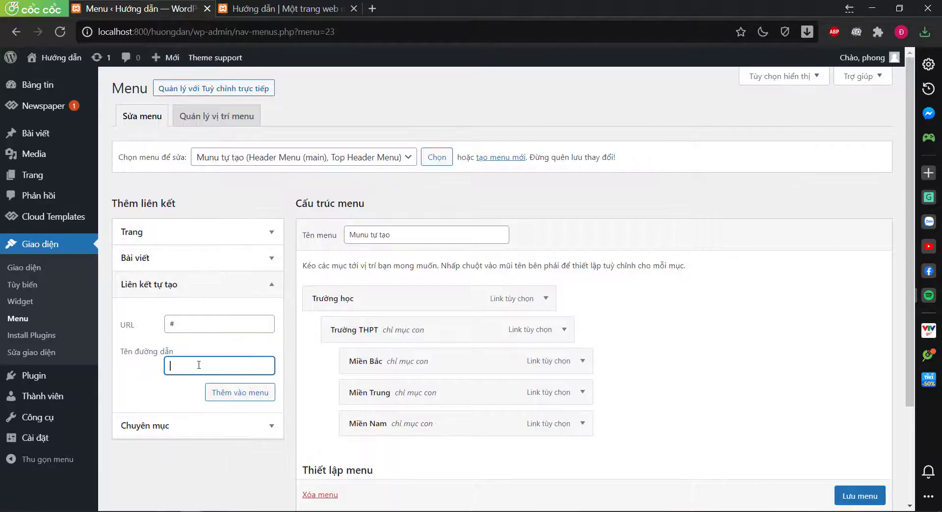
pyautogui.write('Dả')
pyautogui.press('BackSpace')
pyautogui.press('BackSpace')
pyautogui.write('Đaaij học tư thục')
pyautogui.click(241, 395)
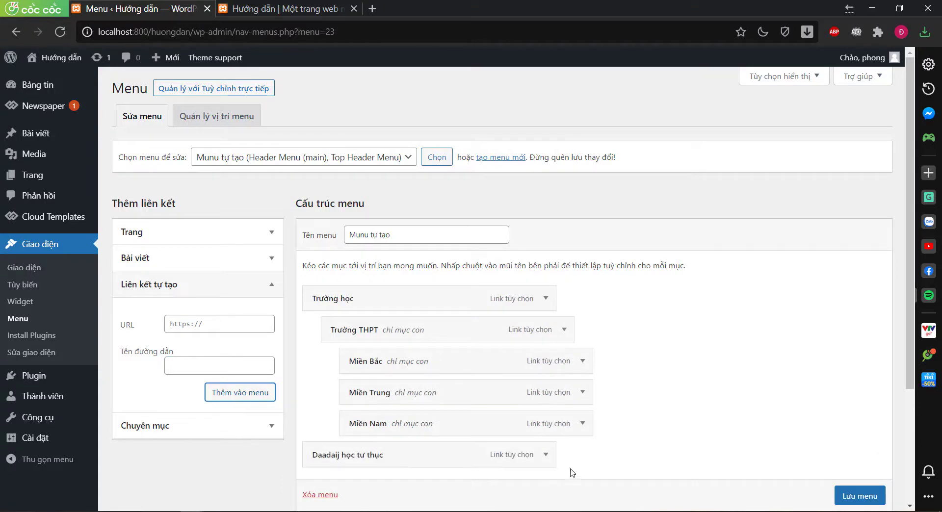
# Change the navigation label of the last menu item to Đại học tư thục and nest it under Trường học
pyautogui.scroll(-3, 553, 308)
pyautogui.click(549, 301)
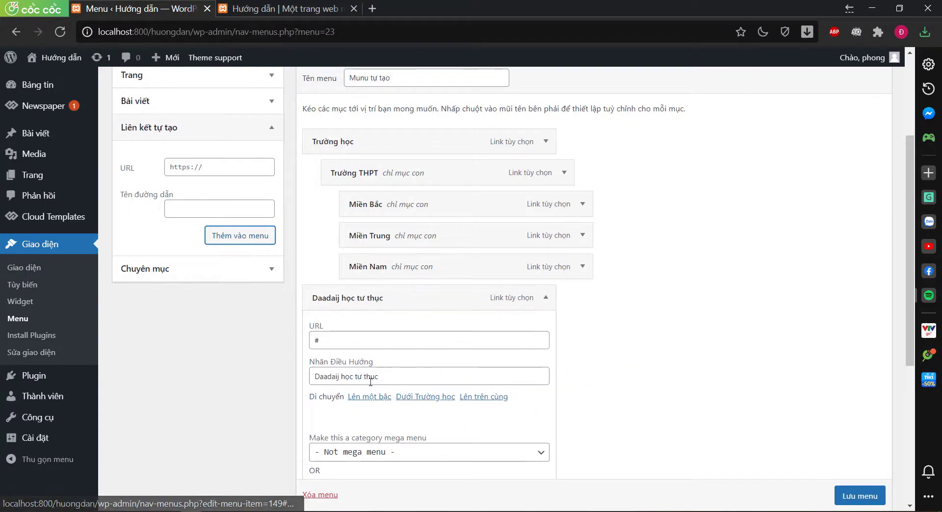
pyautogui.doubleClick(339, 377)
pyautogui.write('Dai')
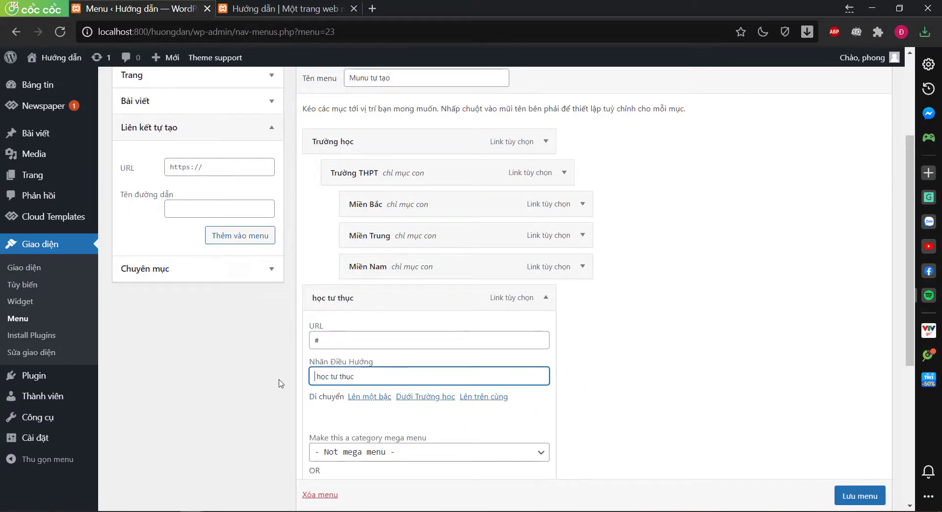
pyautogui.write('d')
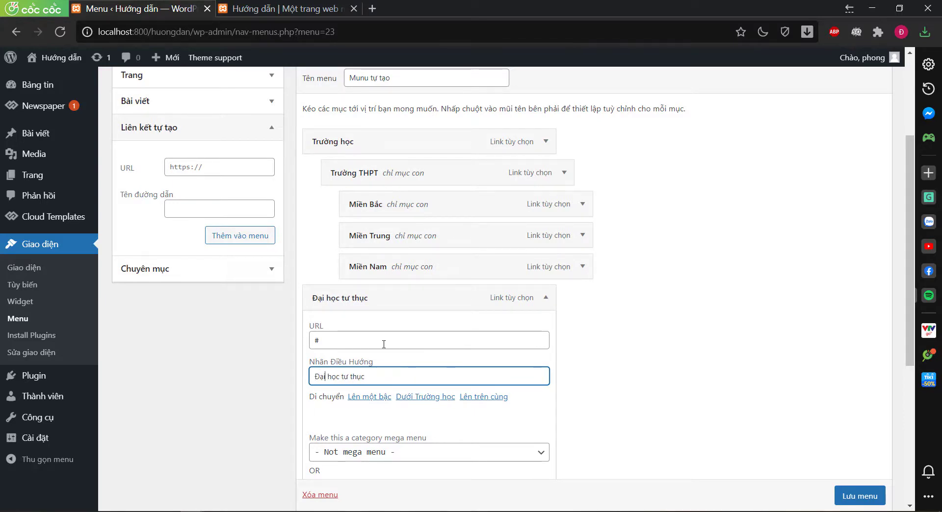
pyautogui.click(546, 298)
pyautogui.moveTo(391, 300); pyautogui.dragTo(413, 330)
# Enter # as the URL of a new custom link
pyautogui.click(226, 195)
pyautogui.write('#')
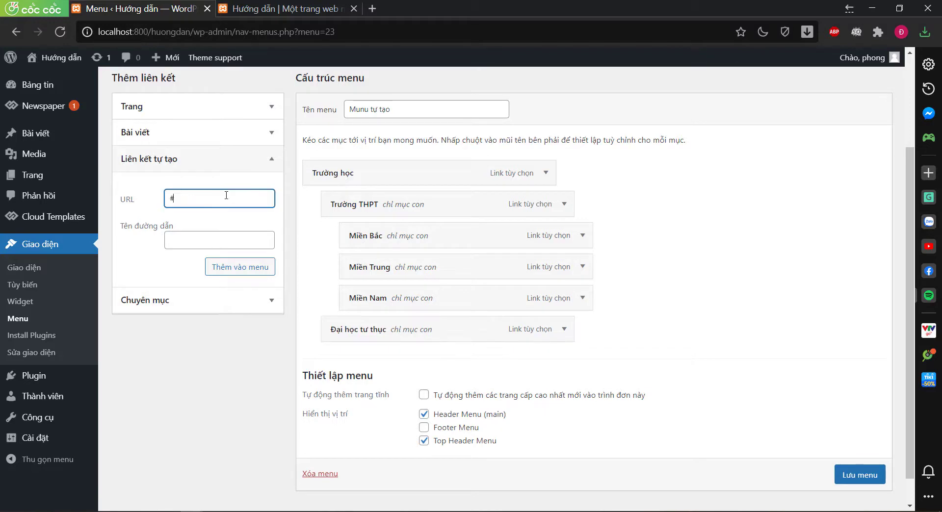
pyautogui.click(220, 241)
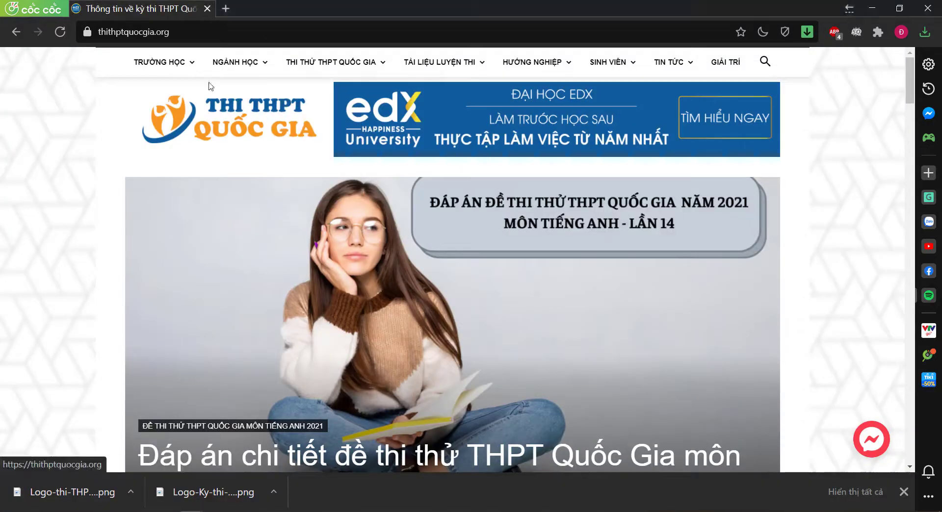
# On thithptquocgia.org, open the Đại học HUBT page from Trường học, Đại học Tư Thục, Khu vực miền Bắc, and copy its address
pyautogui.moveTo(162, 62)
pyautogui.moveTo(167, 117)
pyautogui.moveTo(284, 120)
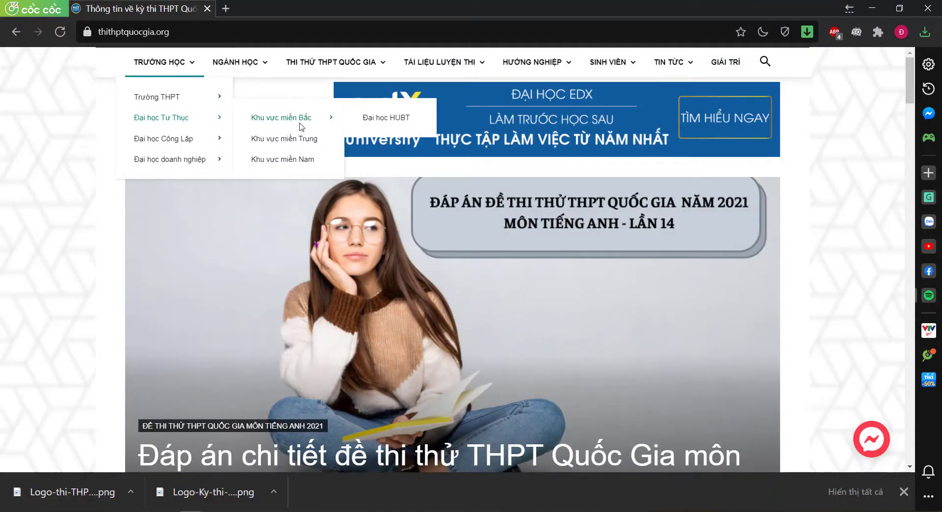
pyautogui.click(397, 123)
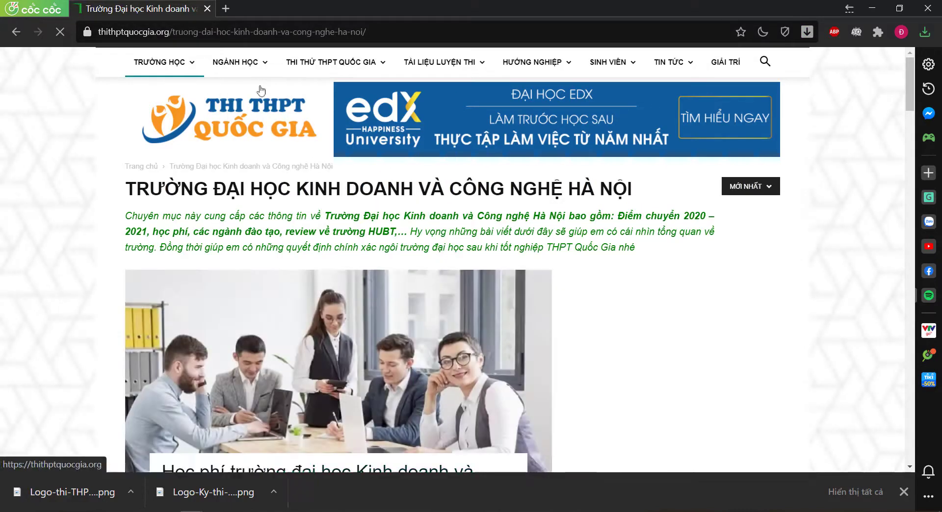
pyautogui.click(246, 31)
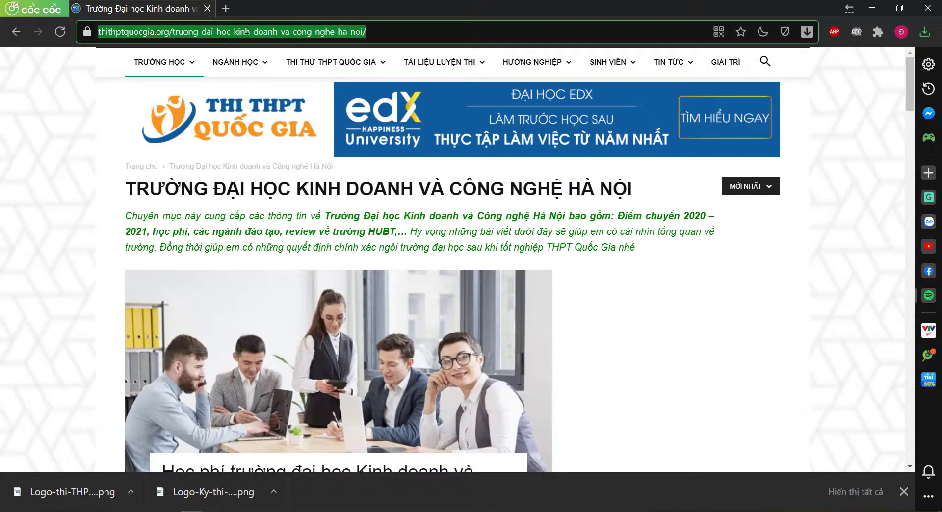
pyautogui.write('https://flixtor.video/search?keyword=the+nut+job')
pyautogui.hotkey('ctrl', 'z')
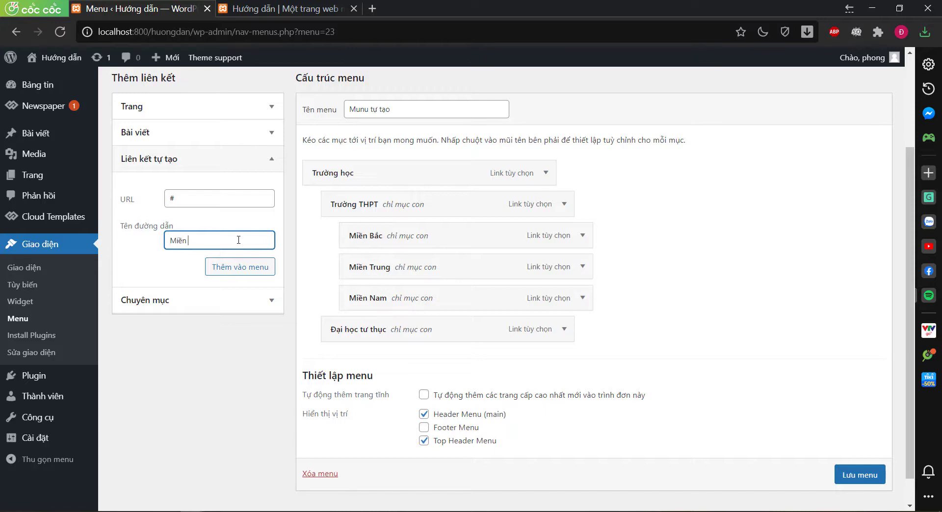
# Label the new custom link Miền Bắc, add it to the menu and nest it under Đại học tư thục
pyautogui.write('Bắc')
pyautogui.click(272, 269)
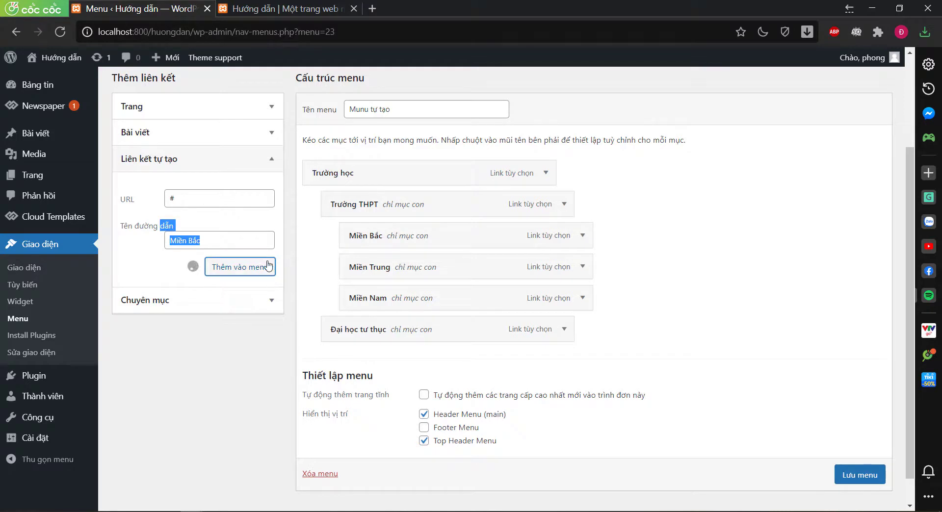
pyautogui.moveTo(369, 363); pyautogui.dragTo(408, 370)
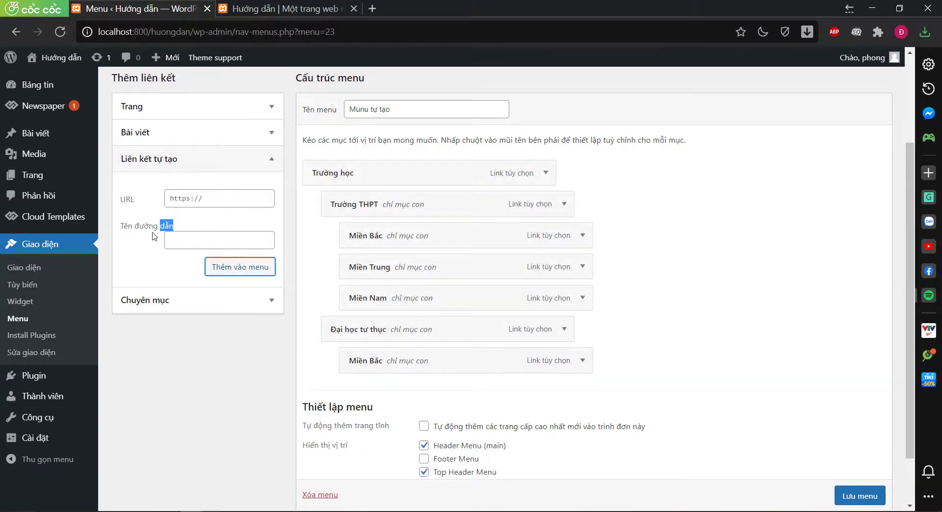
# Add a custom link labelled Đại học HUBT with the copied page address, and nest it under the Miền Bắc item of Đại học tư thục
pyautogui.click(198, 201)
pyautogui.hotkey('ctrl', 'v')
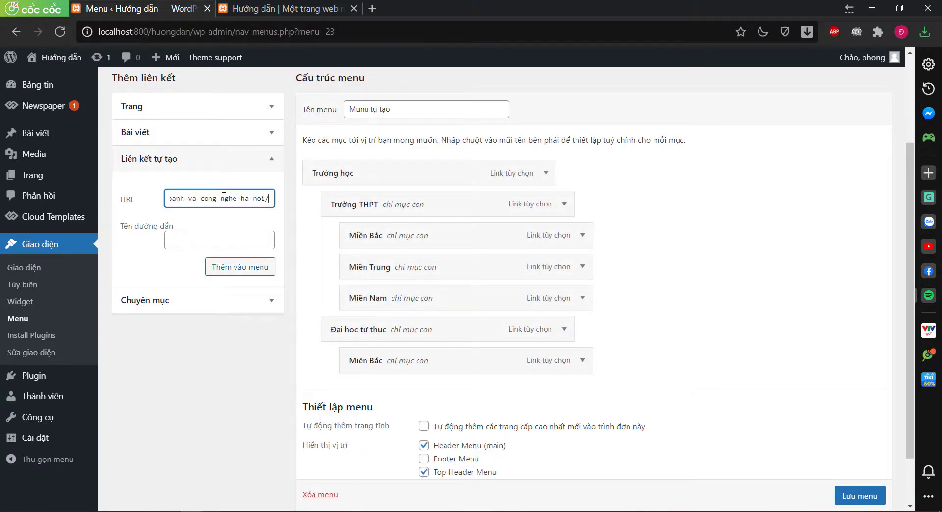
pyautogui.click(230, 241)
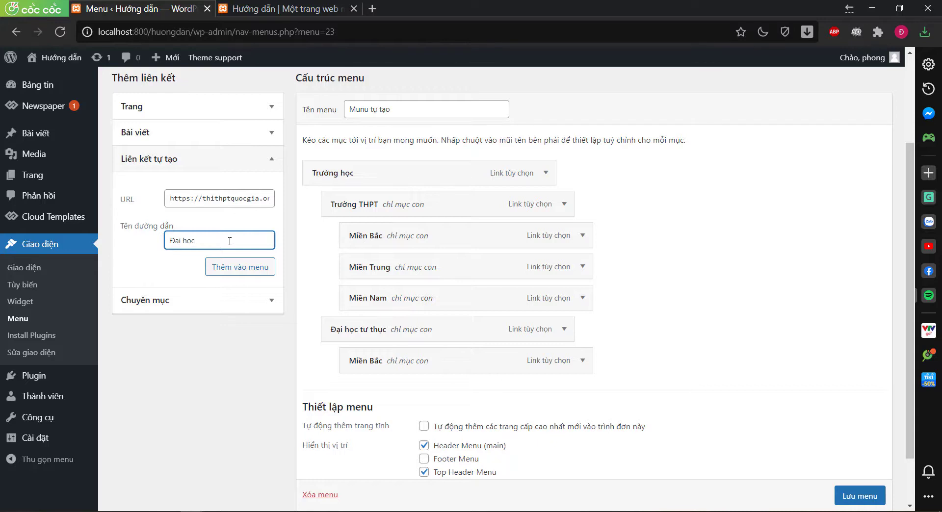
pyautogui.click(236, 271)
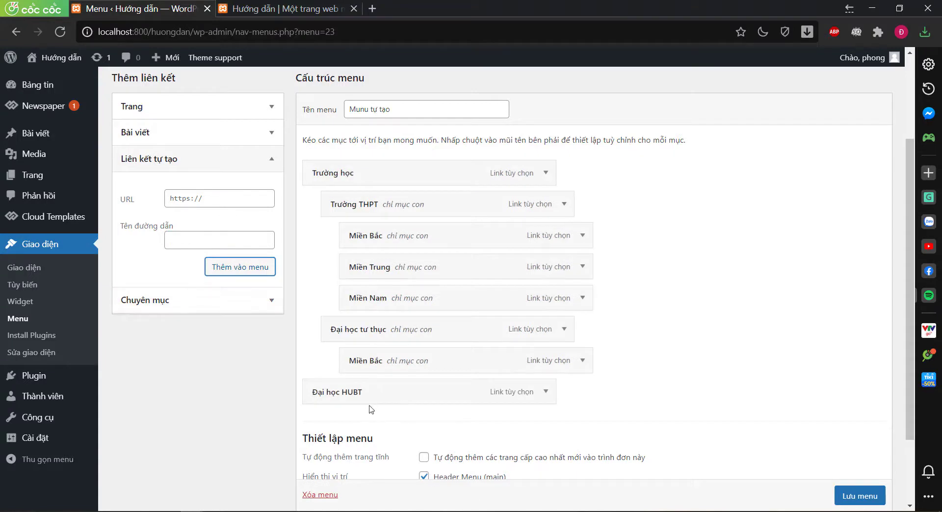
pyautogui.moveTo(371, 409); pyautogui.dragTo(492, 395)
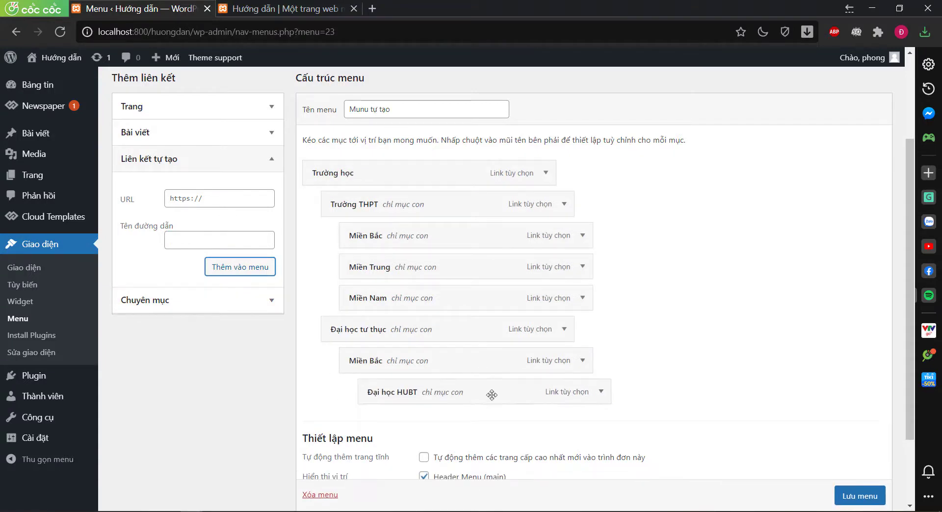
# Add a custom link labelled Miền Trung with the URL # and nest it under Đại học tư thục
pyautogui.click(211, 194)
pyautogui.write('#')
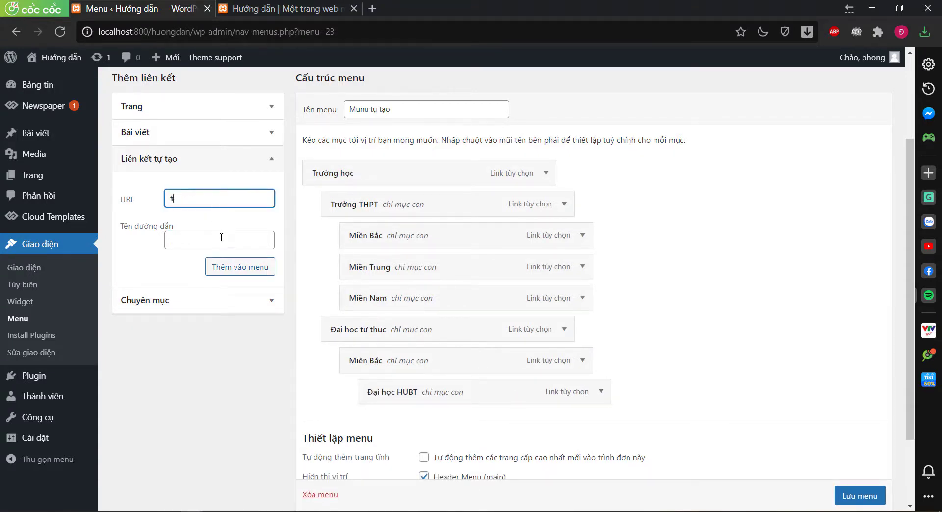
pyautogui.click(224, 242)
pyautogui.write('Miền Trung')
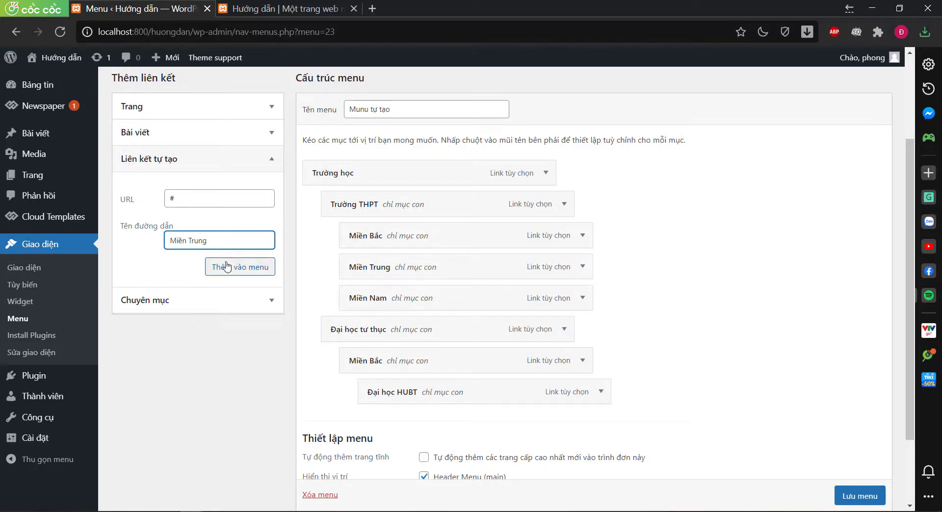
pyautogui.click(224, 267)
pyautogui.moveTo(371, 421); pyautogui.dragTo(417, 421)
# Add a custom link labelled Miền Nam with the URL # and nest it under Đại học tư thục
pyautogui.click(219, 198)
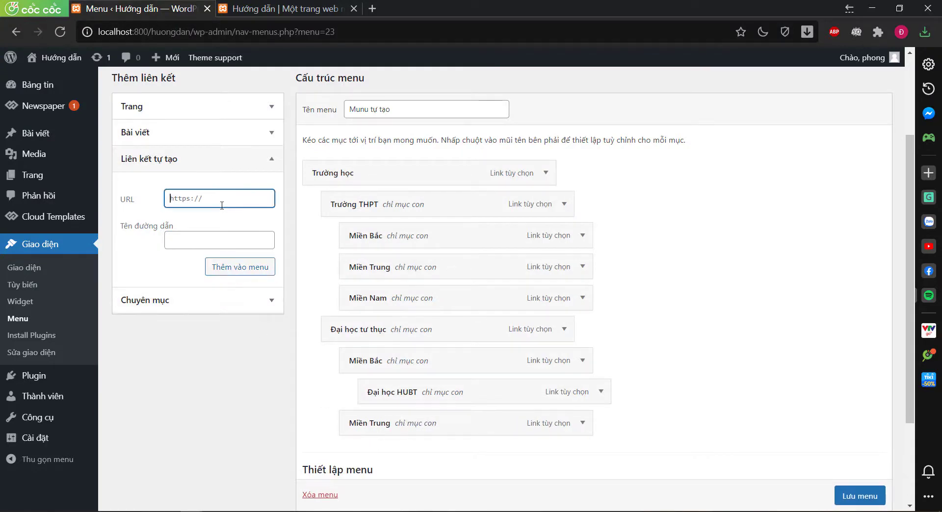
pyautogui.write('#')
pyautogui.click(224, 242)
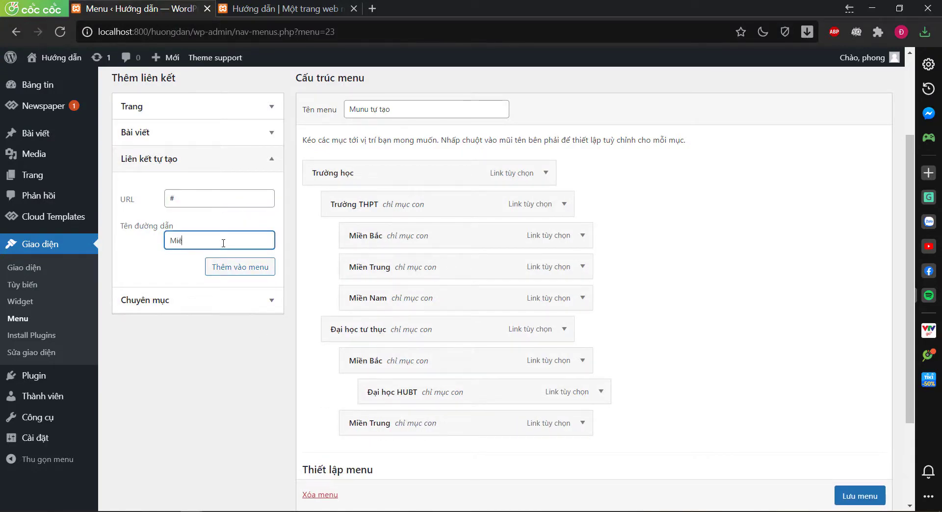
pyautogui.write('Miền Nam')
pyautogui.click(231, 268)
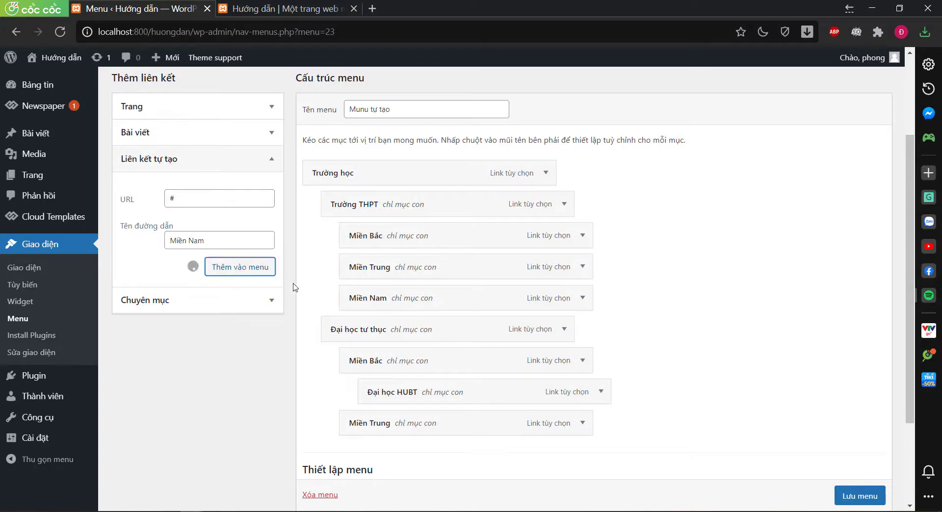
pyautogui.scroll(-3, 324, 314)
pyautogui.moveTo(354, 339); pyautogui.dragTo(378, 333)
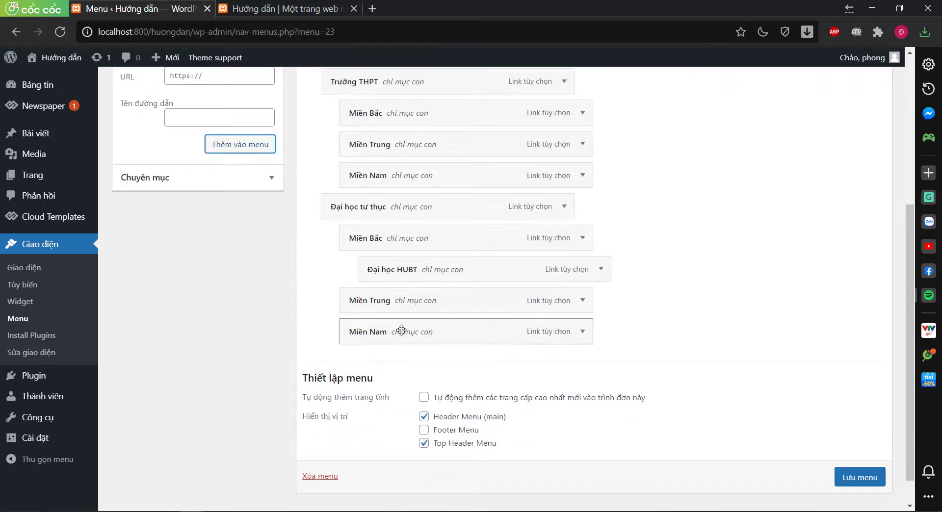
# Check the Trường học submenu on the reference site, and add a custom link Đại học công lập with the URL # nested under Trường học
pyautogui.scroll(4, 203, 254)
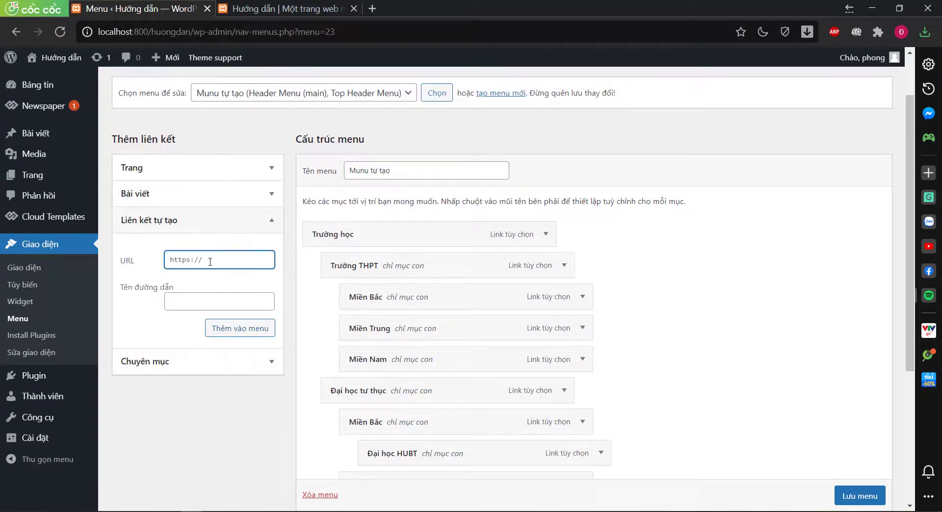
pyautogui.hotkey('alt', 'Tab')
pyautogui.moveTo(219, 143)
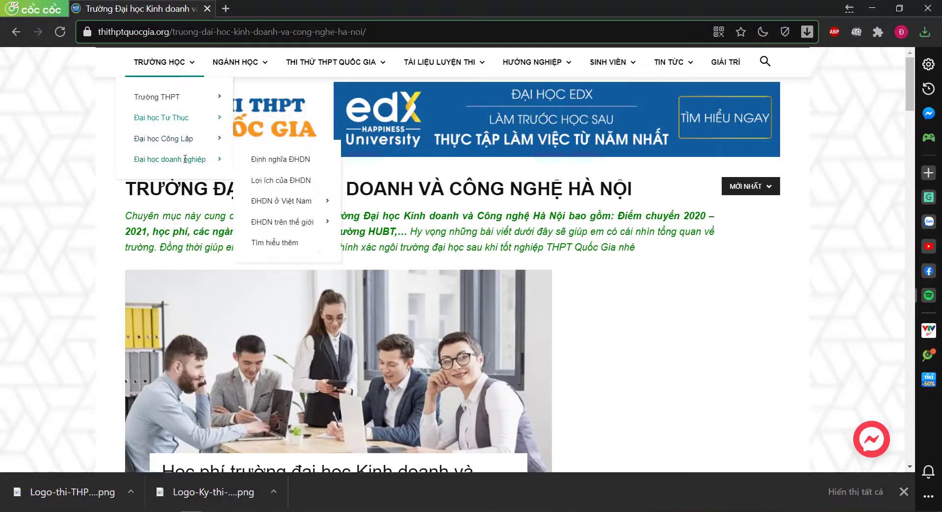
pyautogui.hotkey('alt', 'Tab')
pyautogui.write('#')
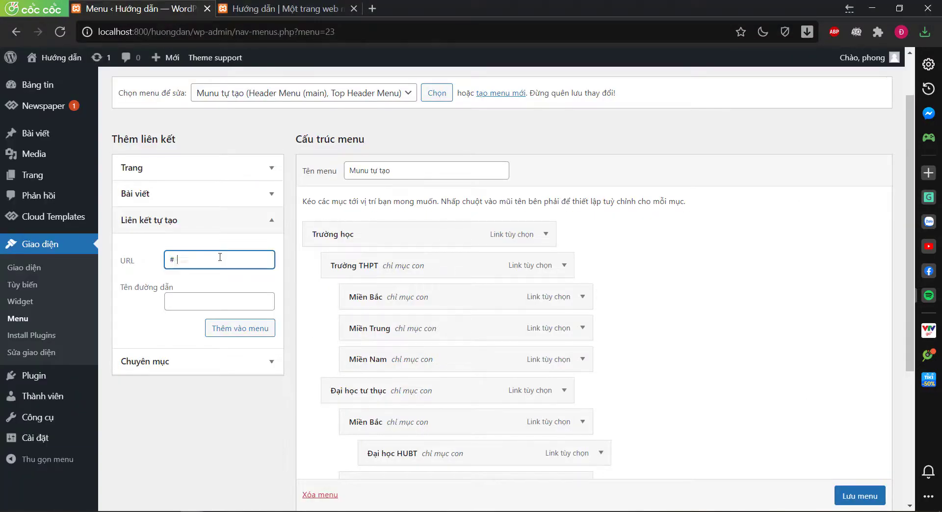
pyautogui.press('Tab')
pyautogui.write('D')
pyautogui.write('ại học c')
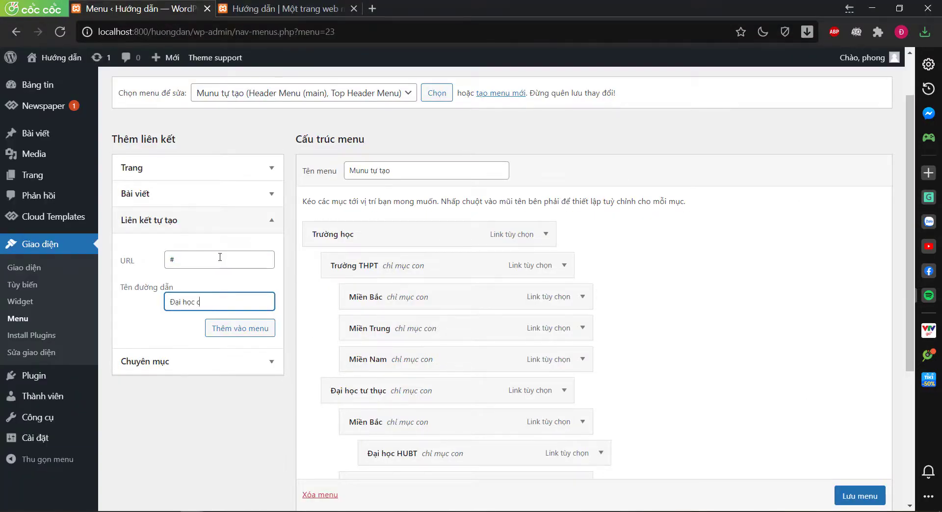
pyautogui.write('ông la')
pyautogui.click(268, 328)
pyautogui.scroll(-4, 762, 233)
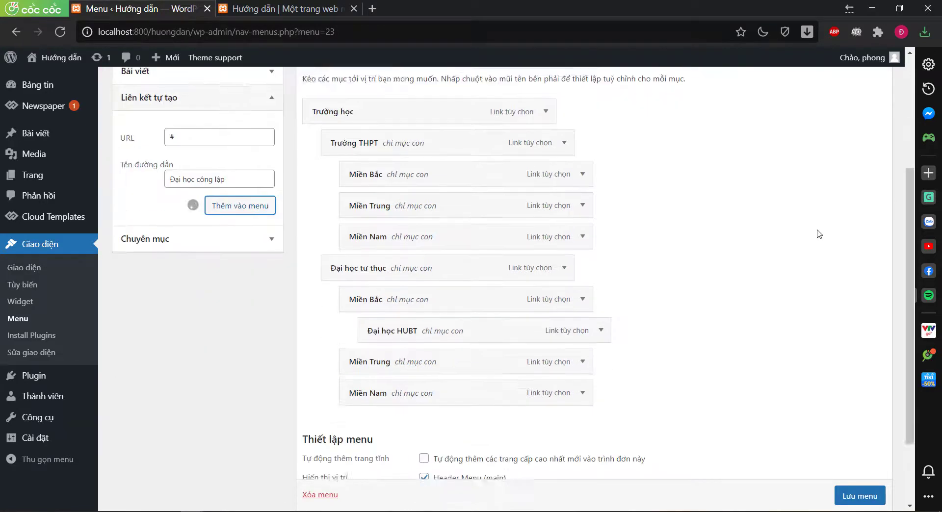
pyautogui.moveTo(361, 363); pyautogui.dragTo(381, 363)
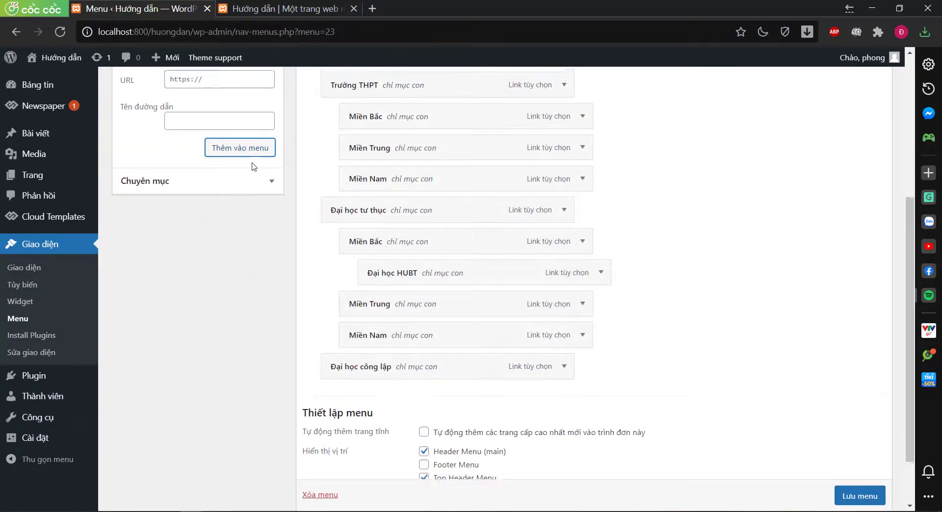
# Add a custom link labelled Miền bắc with the URL # to the menu
pyautogui.scroll(2, 252, 169)
pyautogui.tripleClick(232, 140)
pyautogui.write('#')
pyautogui.click(231, 179)
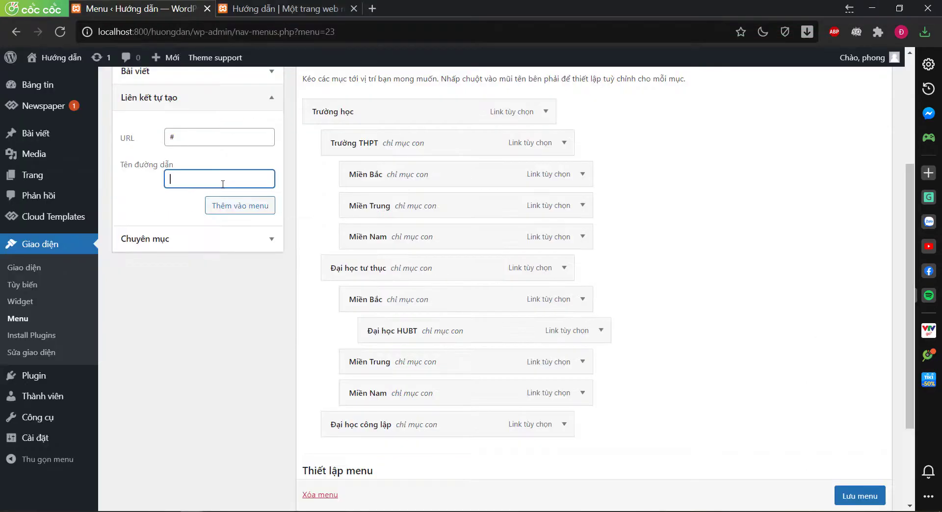
pyautogui.write('Miền bắc')
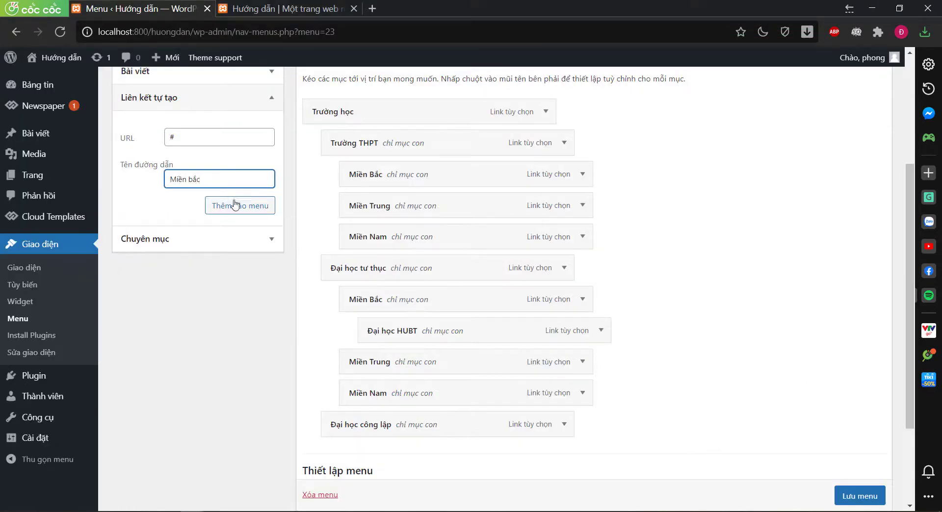
pyautogui.click(234, 206)
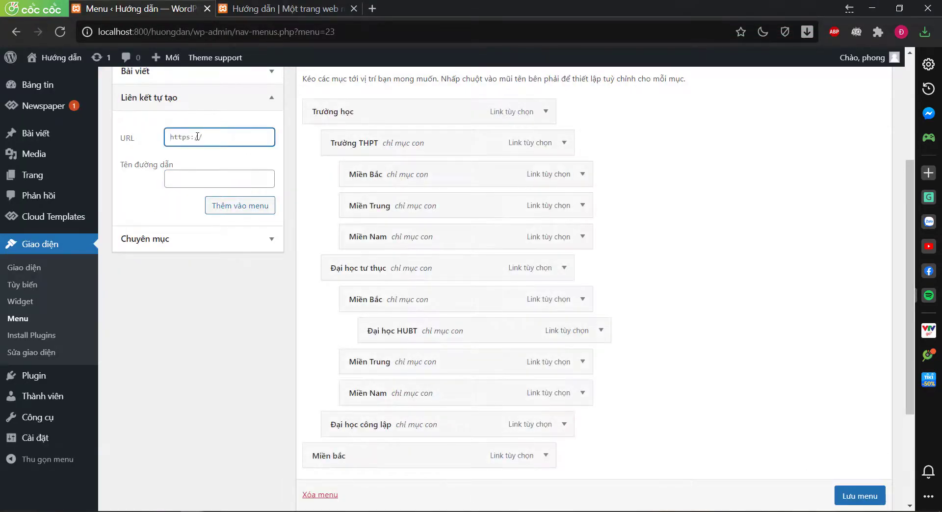
# Add two custom links labelled Miền Trung and Miền Nam, each with the URL #, to the menu
pyautogui.write('Miền tring')
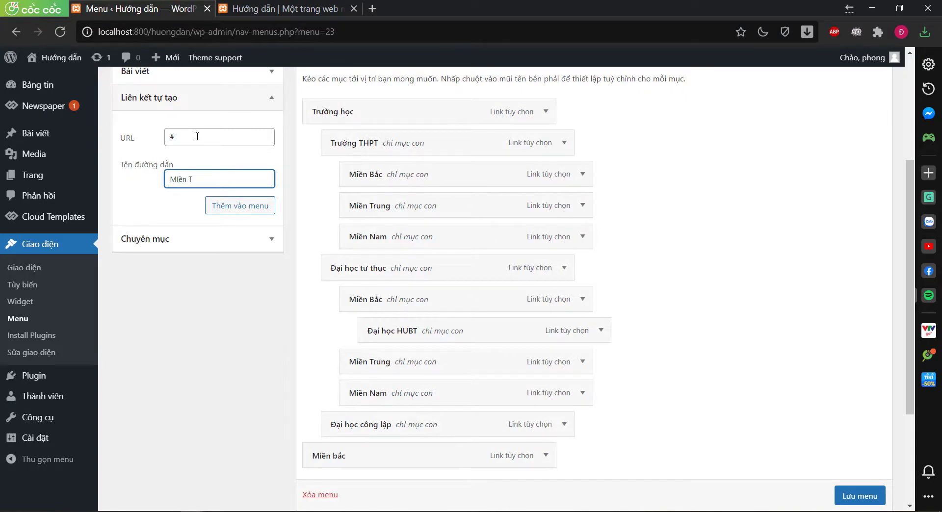
pyautogui.click(218, 205)
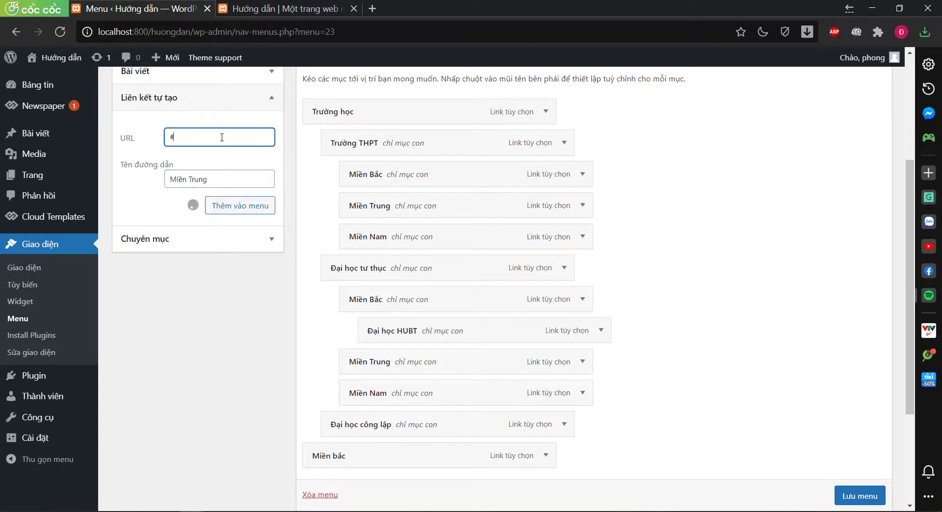
pyautogui.write('Miền NAm')
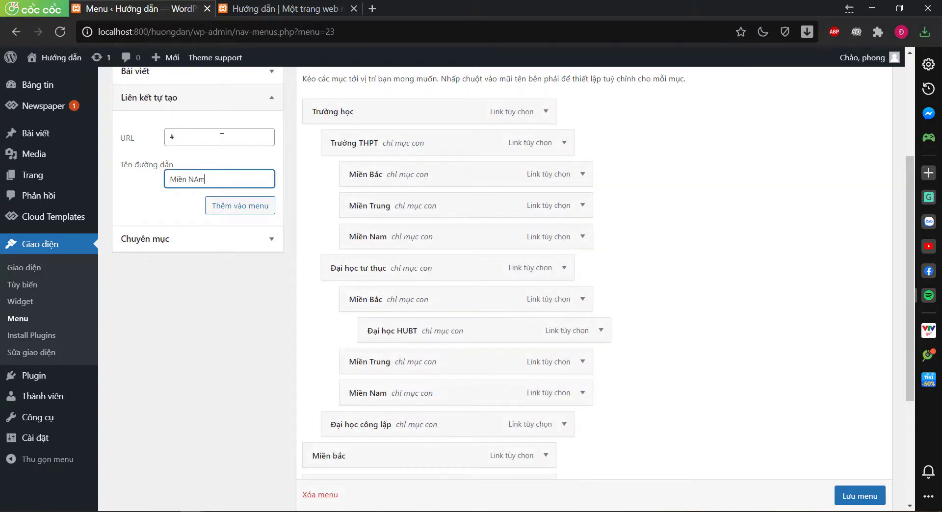
pyautogui.click(272, 208)
# Nest the new Miền bắc, Miền Trung and Miền Nam links under Đại học công lập
pyautogui.scroll(-4, 638, 290)
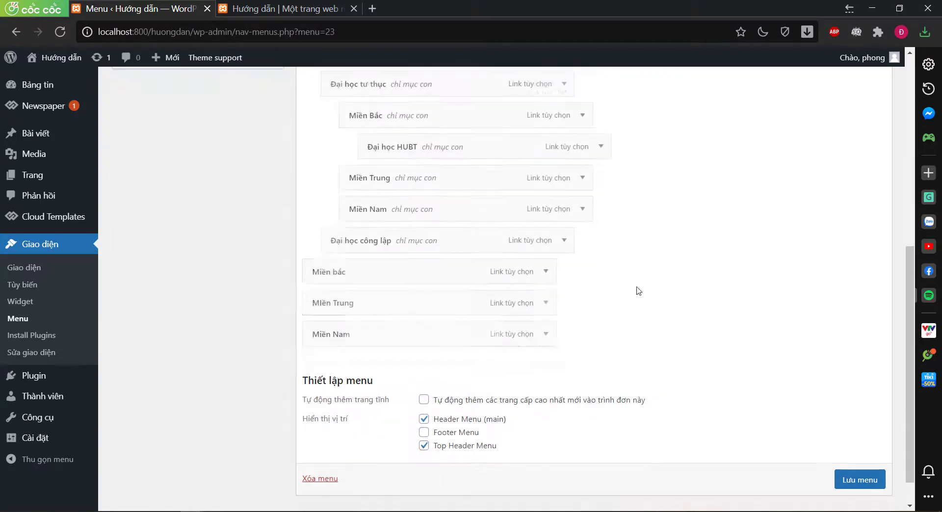
pyautogui.moveTo(319, 273); pyautogui.dragTo(371, 273)
pyautogui.moveTo(354, 302); pyautogui.dragTo(405, 304)
pyautogui.moveTo(353, 334); pyautogui.dragTo(407, 336)
# Add a custom link labelled Đại học doanh nghiệp with the URL # and nest it under Trường học
pyautogui.scroll(6, 422, 294)
pyautogui.click(242, 258)
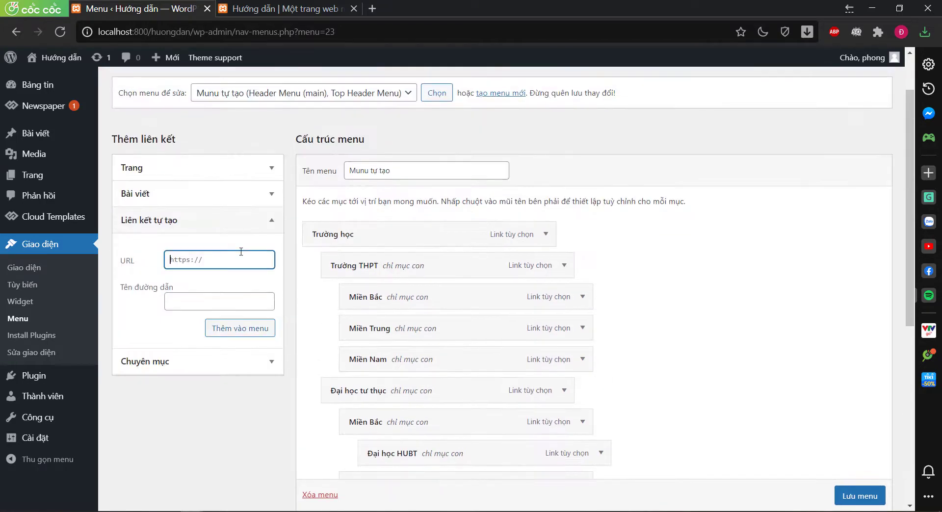
pyautogui.write('#')
pyautogui.press('Tab')
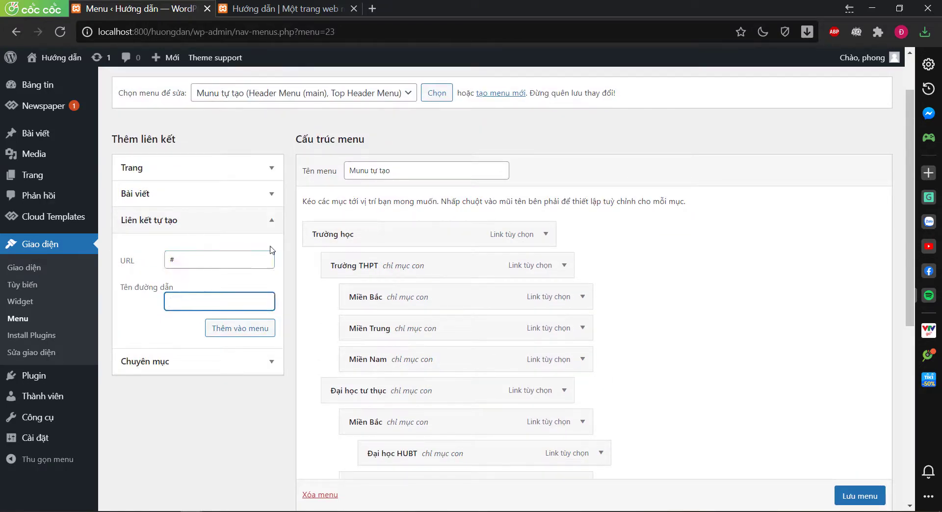
pyautogui.write('Đại học doanh nghiệp')
pyautogui.click(259, 329)
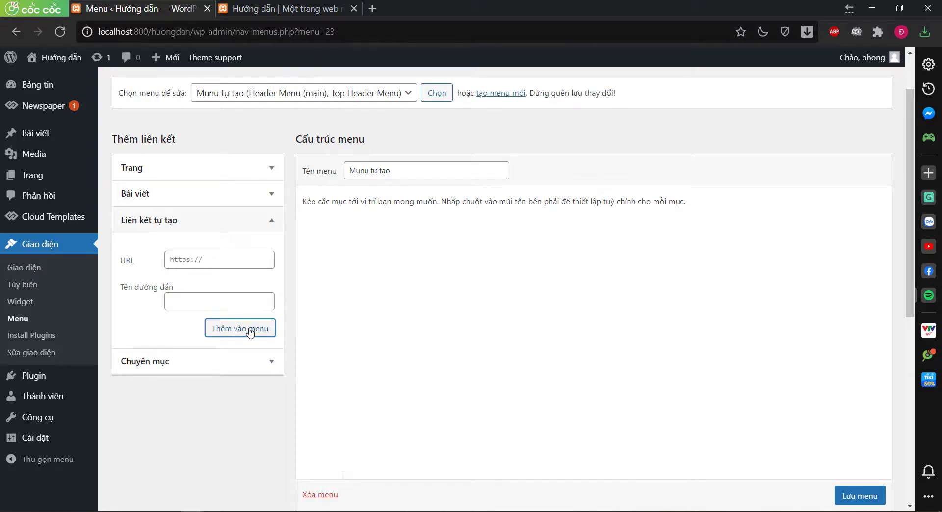
pyautogui.scroll(-6, 301, 315)
pyautogui.moveTo(343, 349); pyautogui.dragTo(378, 330)
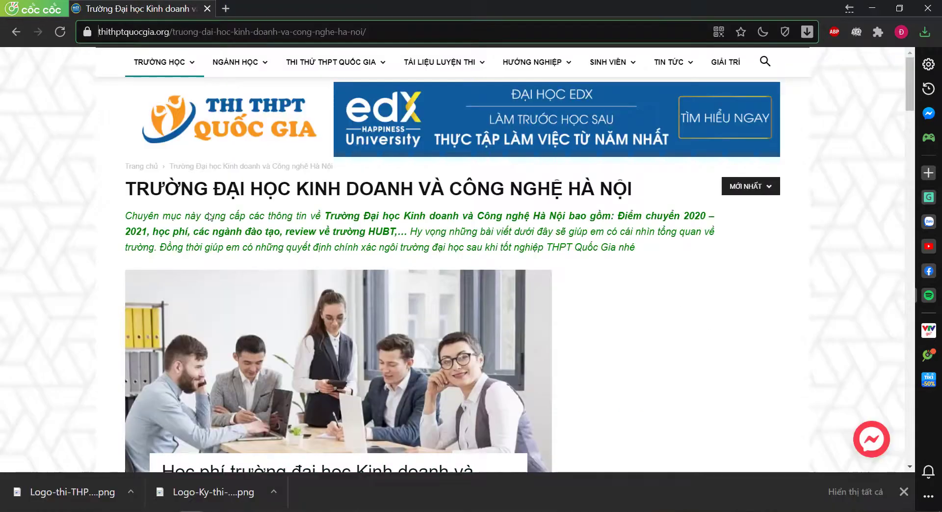
# Check the Đại học doanh nghiệp submenu on the reference site, and add the first three recent posts to the menu
pyautogui.moveTo(164, 62)
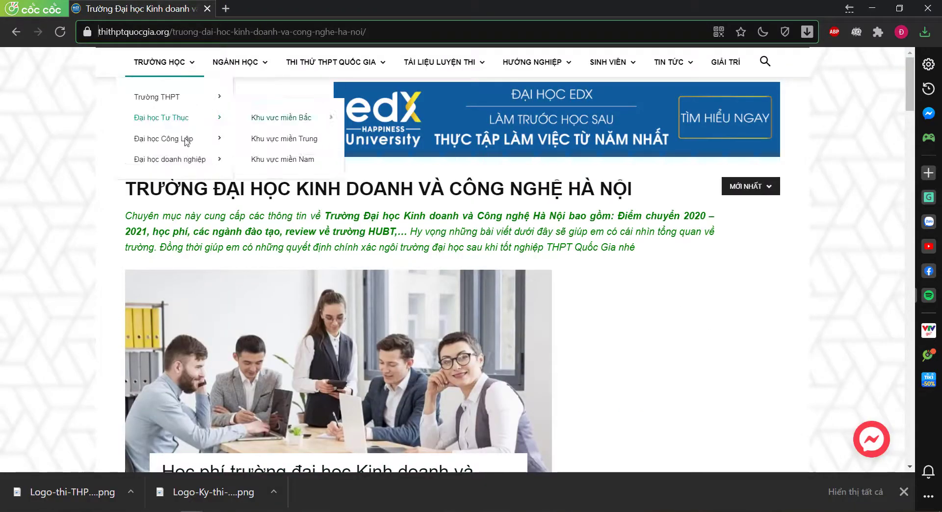
pyautogui.moveTo(170, 159)
pyautogui.click(299, 159)
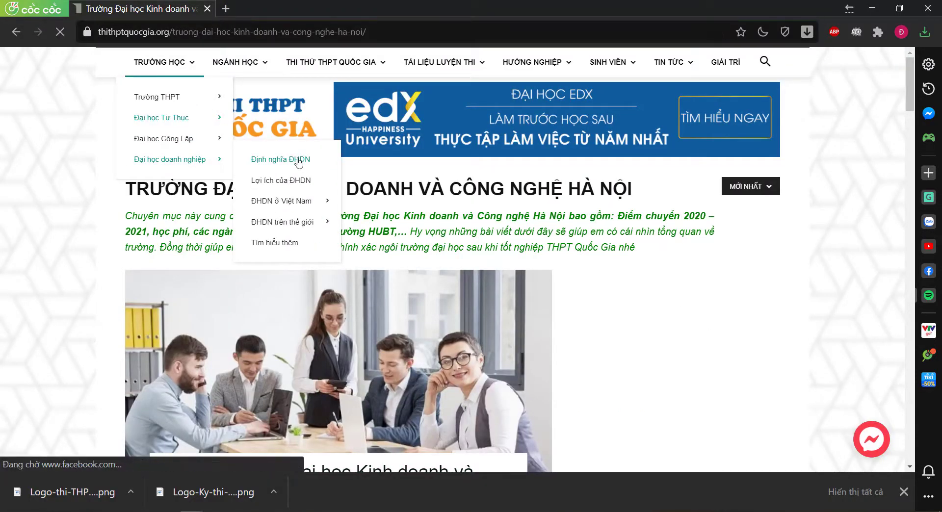
pyautogui.click(223, 33)
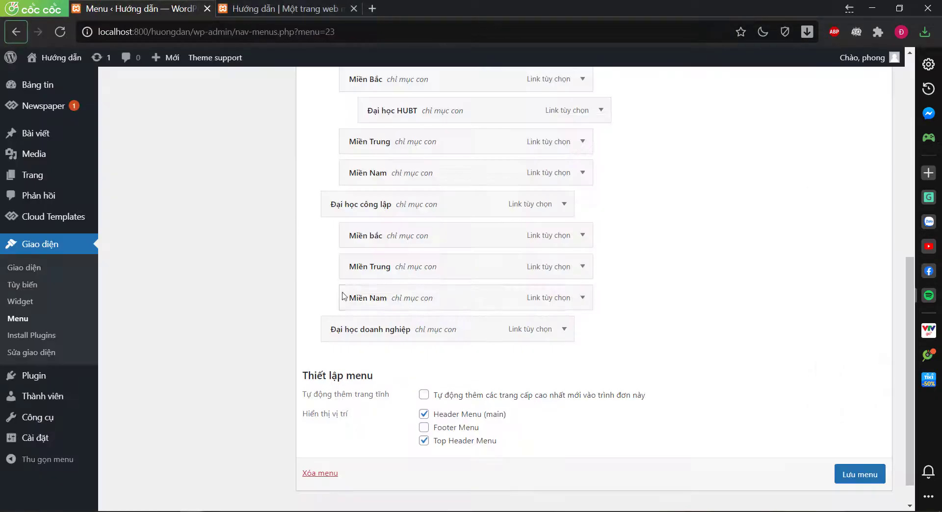
pyautogui.scroll(8, 311, 296)
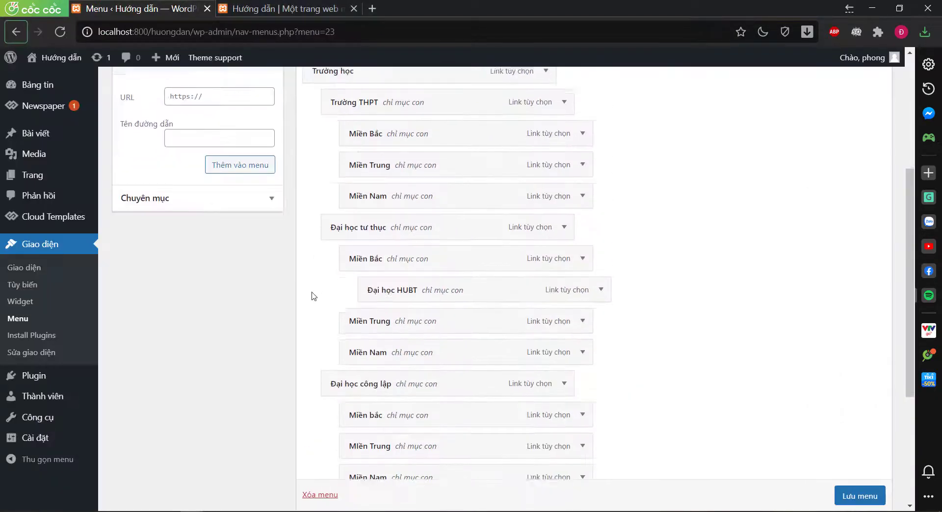
pyautogui.click(255, 221)
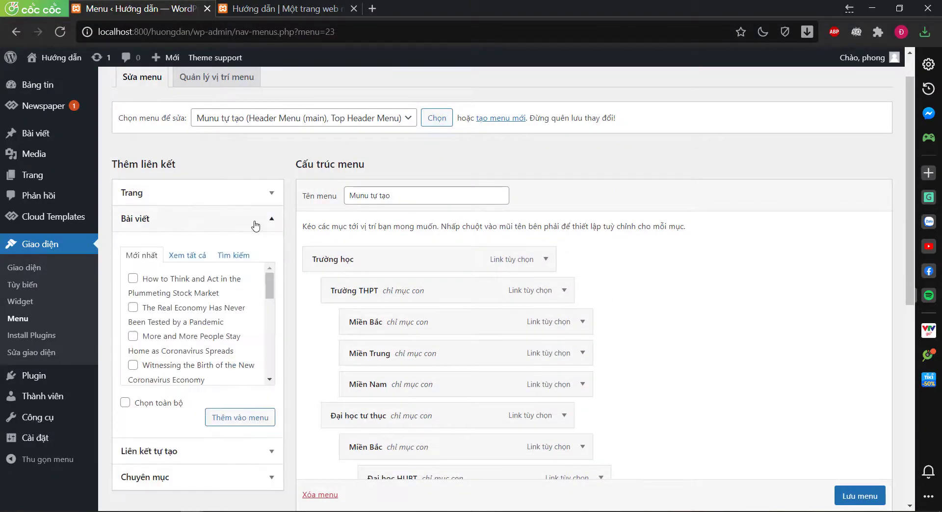
pyautogui.click(255, 224)
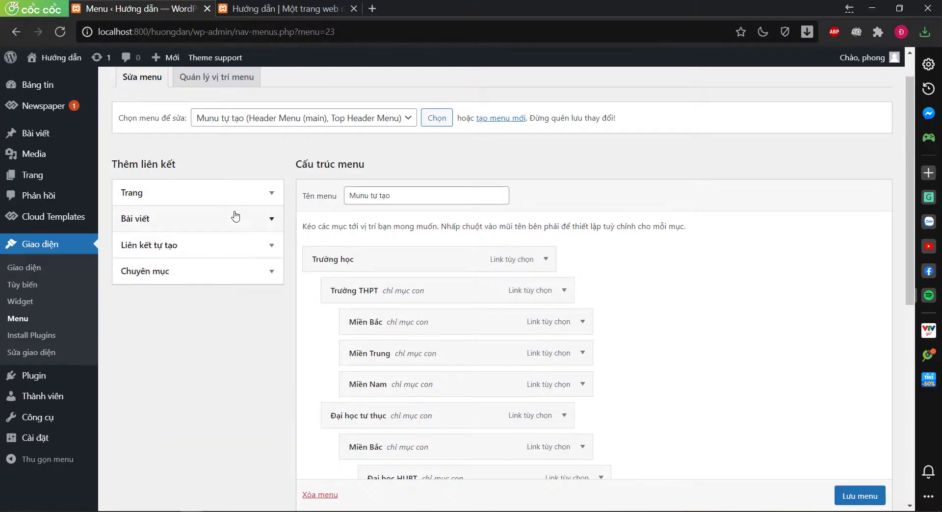
pyautogui.click(235, 216)
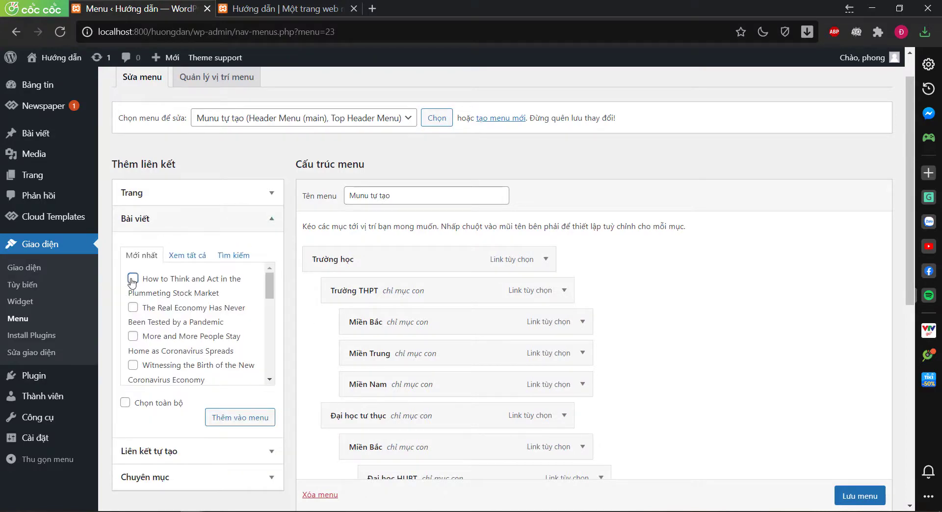
pyautogui.click(232, 421)
# Nest the How to Think and Act, The Real Economy, and More and More People Stay Home posts under Đại học doanh nghiệp
pyautogui.scroll(-10, 731, 381)
pyautogui.moveTo(397, 213); pyautogui.dragTo(385, 253)
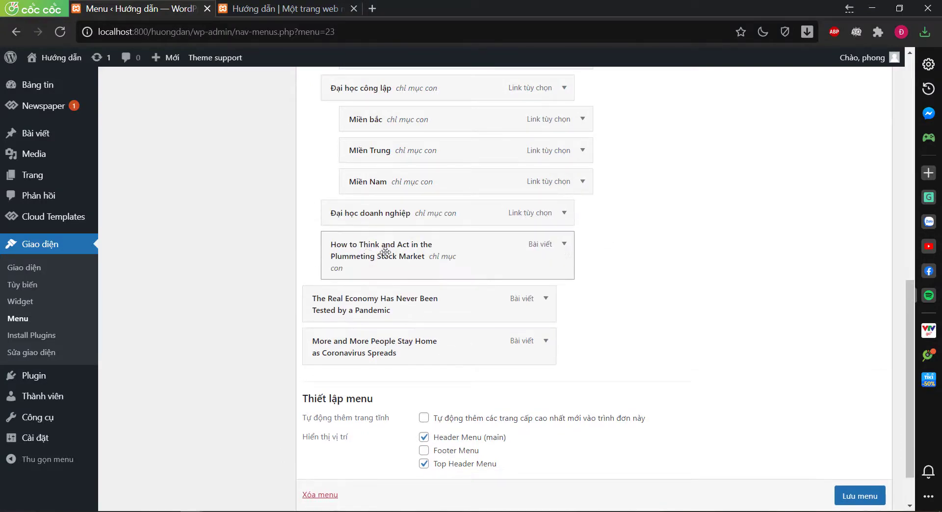
pyautogui.moveTo(396, 298); pyautogui.dragTo(437, 300)
pyautogui.moveTo(370, 338); pyautogui.dragTo(419, 347)
# Check the ĐHDN ở Việt Nam branch on the reference site, and add the third, fourth and fifth recent posts to the menu
pyautogui.scroll(4, 648, 322)
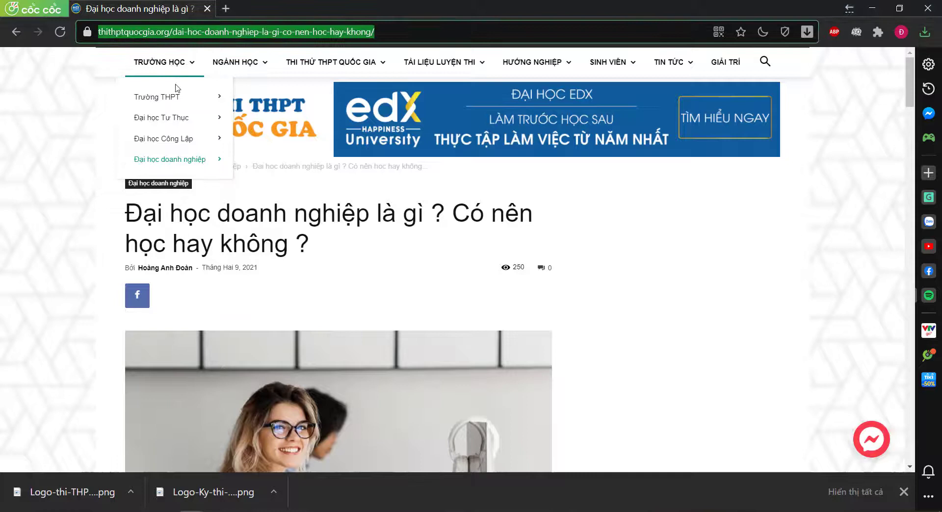
pyautogui.moveTo(195, 159)
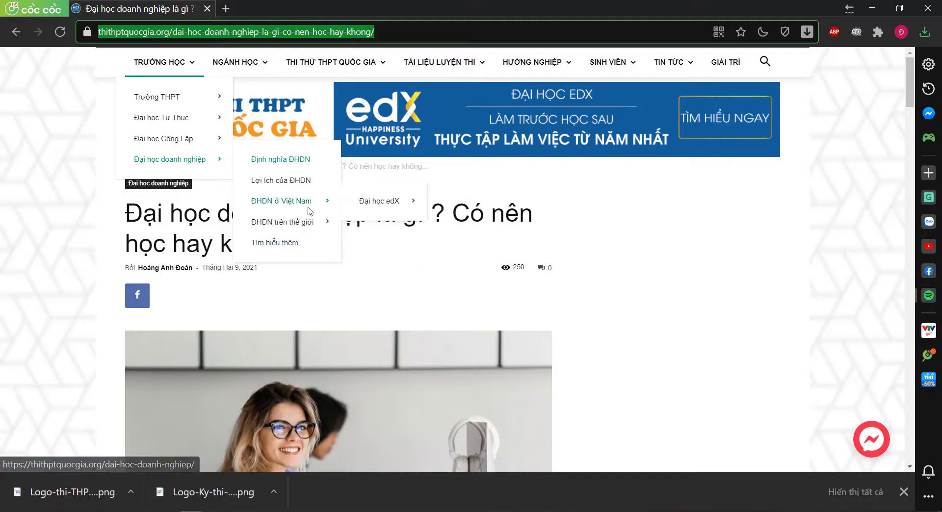
pyautogui.moveTo(326, 201)
pyautogui.moveTo(346, 212)
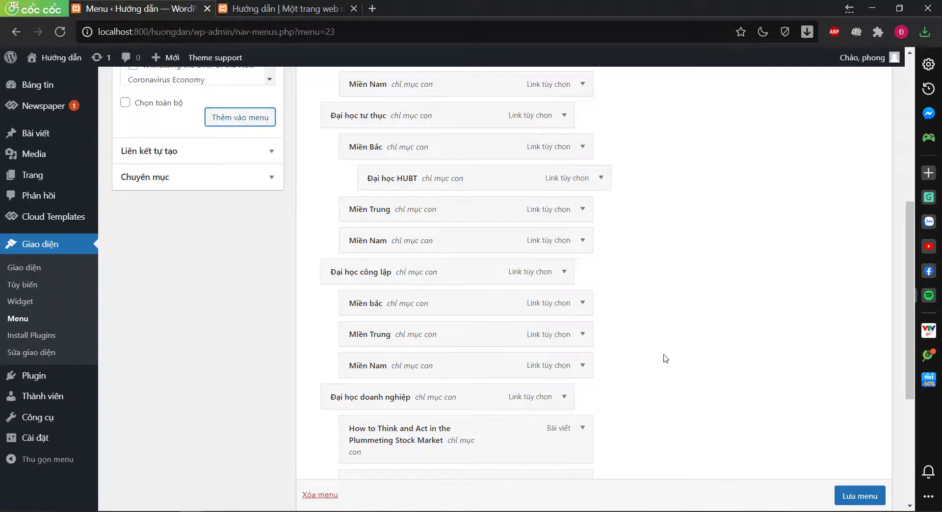
pyautogui.scroll(-1, 218, 343)
pyautogui.scroll(5, 220, 294)
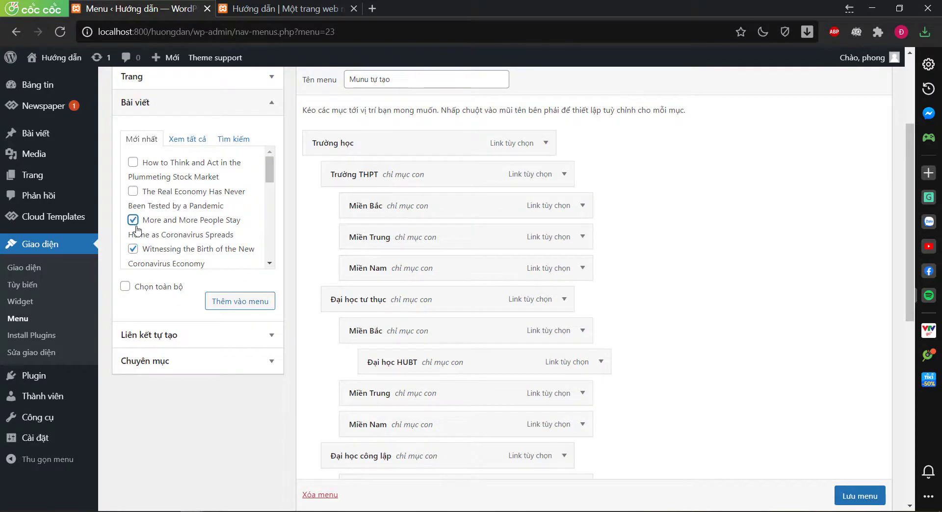
pyautogui.scroll(-1, 124, 223)
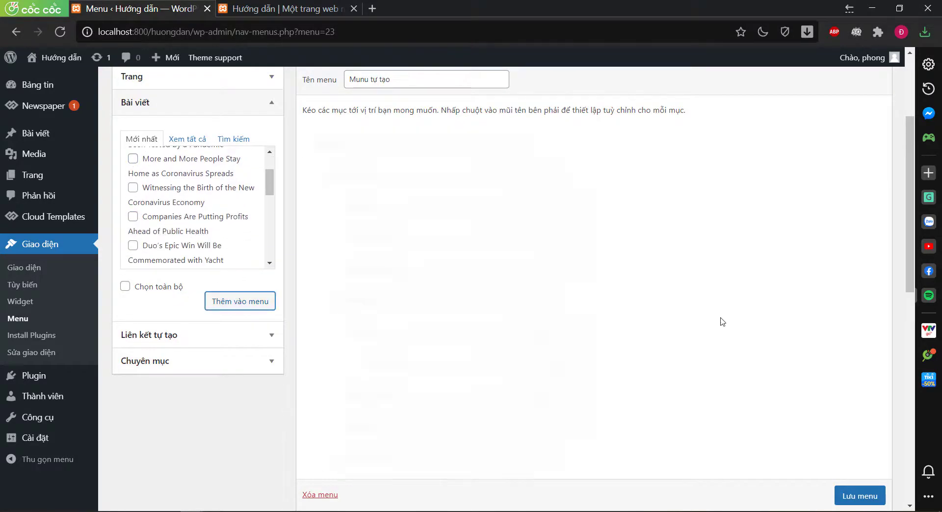
# Nest the second More and More People Stay Home, Witnessing the Birth, and Companies Are Putting Profits posts under Đại học doanh nghiệp
pyautogui.scroll(-10, 719, 328)
pyautogui.moveTo(386, 258); pyautogui.dragTo(417, 268)
pyautogui.moveTo(358, 305); pyautogui.dragTo(368, 328)
pyautogui.moveTo(360, 351); pyautogui.dragTo(404, 350)
pyautogui.moveTo(403, 350); pyautogui.dragTo(403, 350)
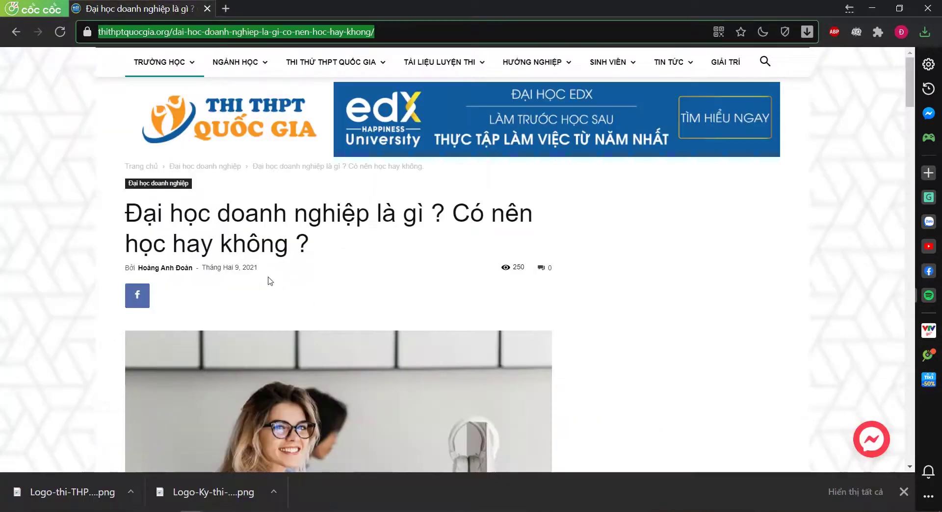
# Add a custom link Đại học doanh nghiệp ở VN with the URL #, nested under Đại học doanh nghiệp after The Real Economy post
pyautogui.moveTo(164, 62)
pyautogui.moveTo(177, 155)
pyautogui.moveTo(295, 201)
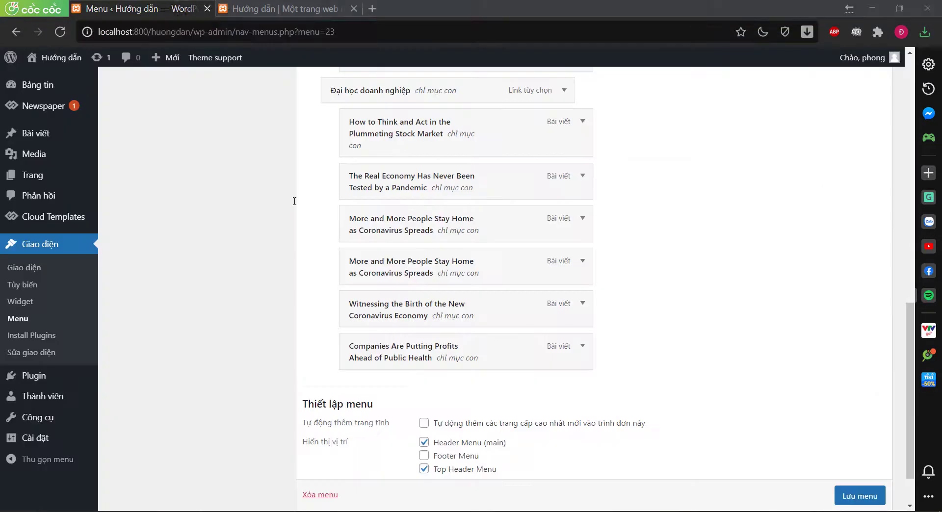
pyautogui.scroll(10, 294, 206)
pyautogui.scroll(2, 209, 189)
pyautogui.scroll(3, 209, 189)
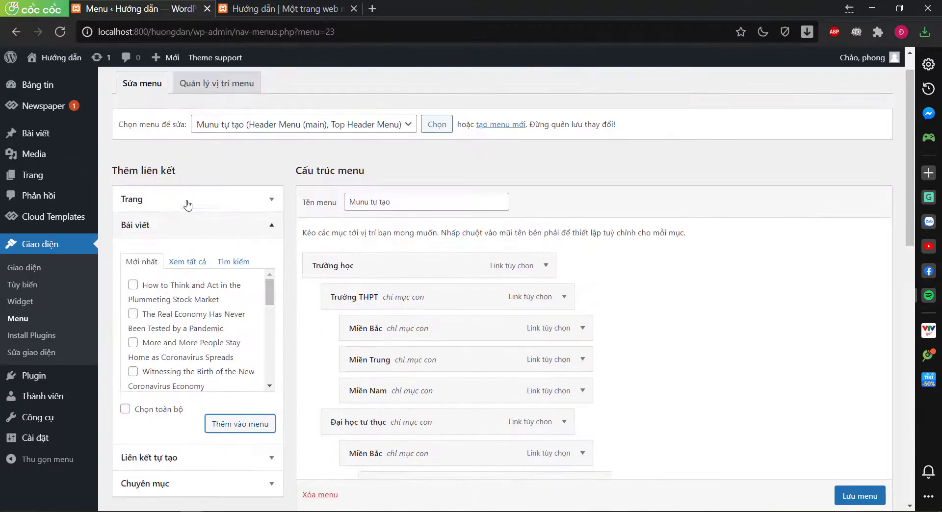
pyautogui.scroll(-3, 227, 330)
pyautogui.click(247, 461)
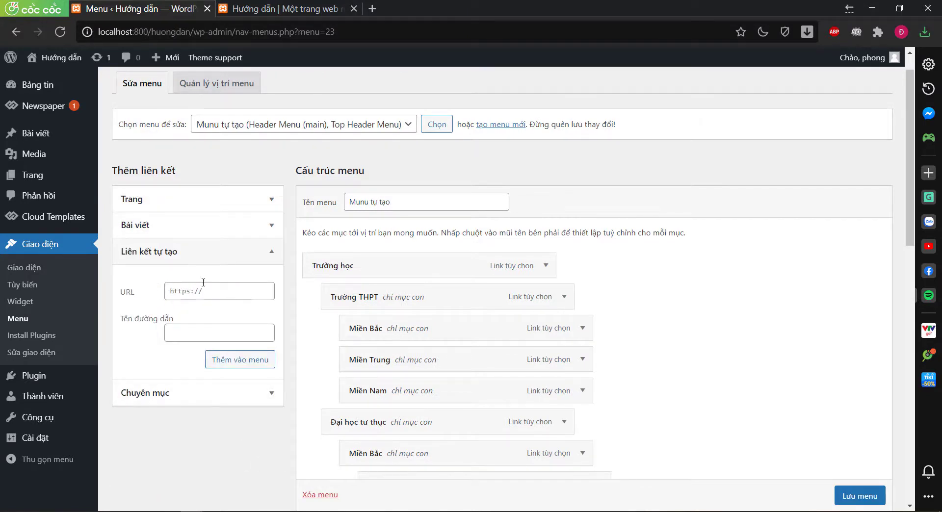
pyautogui.click(218, 332)
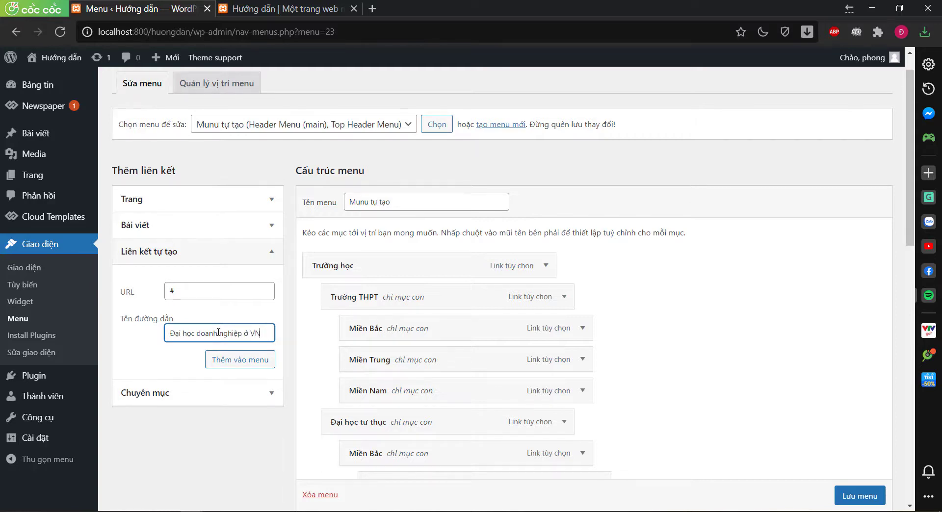
pyautogui.click(218, 362)
pyautogui.scroll(-15, 298, 358)
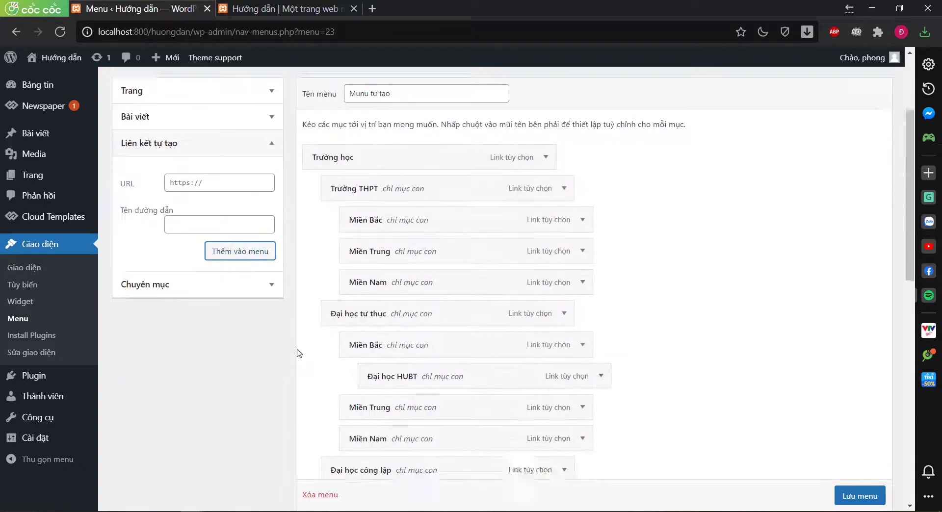
pyautogui.moveTo(376, 391); pyautogui.dragTo(466, 219)
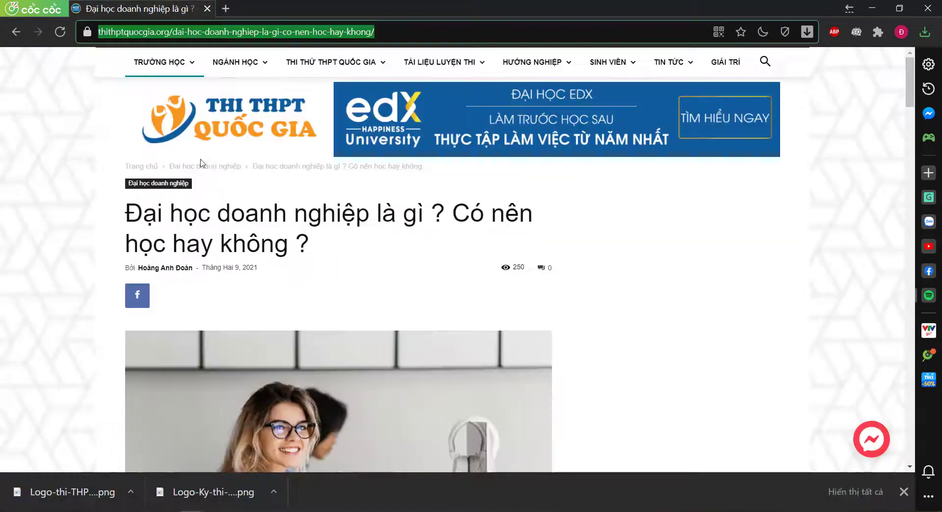
# Add a custom link ĐHDN trên thế giới with the URL #, placed right after Đại học doanh nghiệp ở VN at the same level
pyautogui.moveTo(161, 61)
pyautogui.moveTo(199, 160)
pyautogui.moveTo(302, 202)
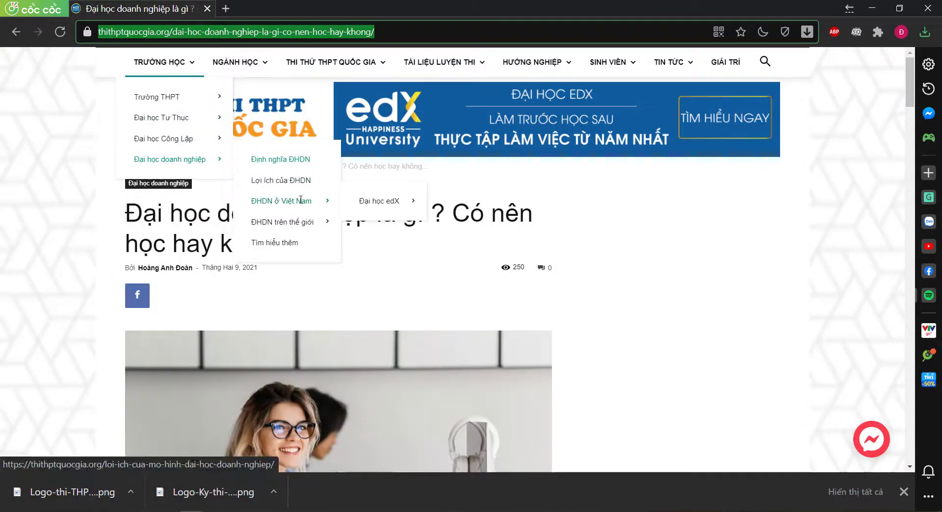
pyautogui.moveTo(304, 225)
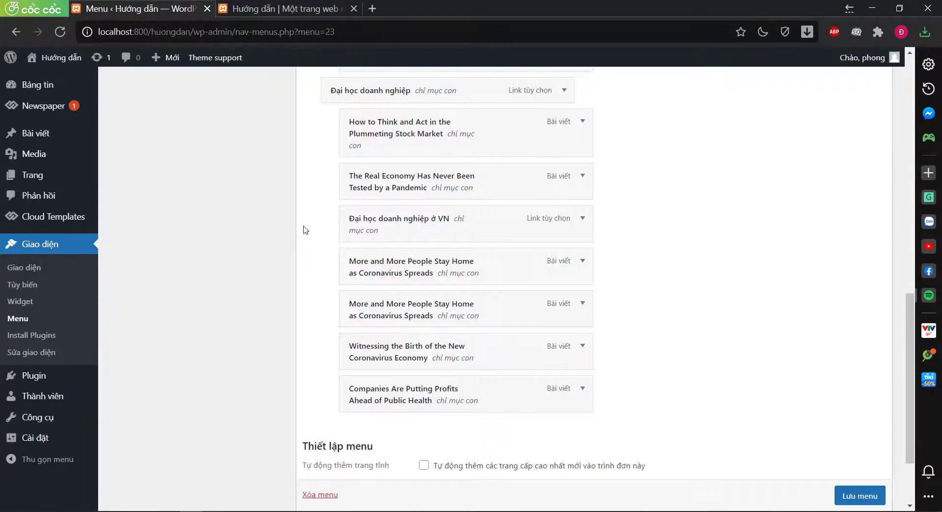
pyautogui.scroll(10, 209, 271)
pyautogui.click(213, 231)
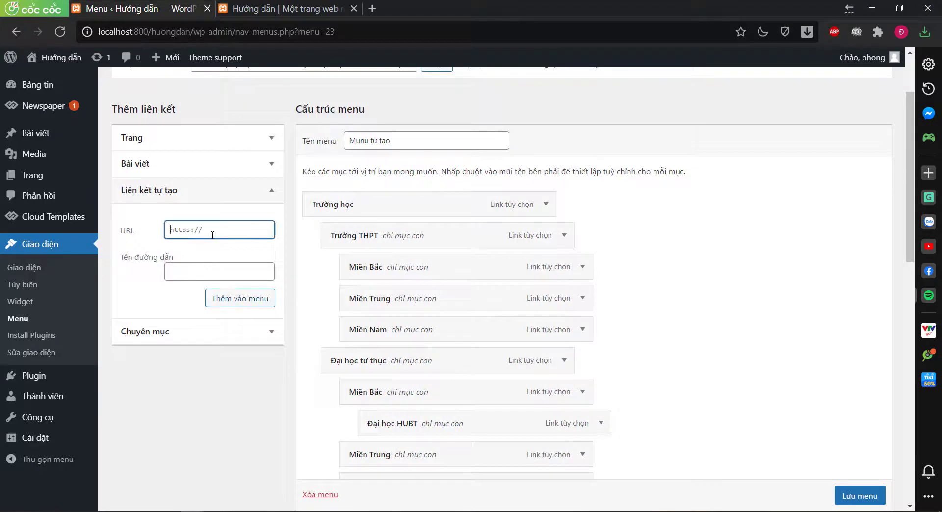
pyautogui.write('#')
pyautogui.click(213, 268)
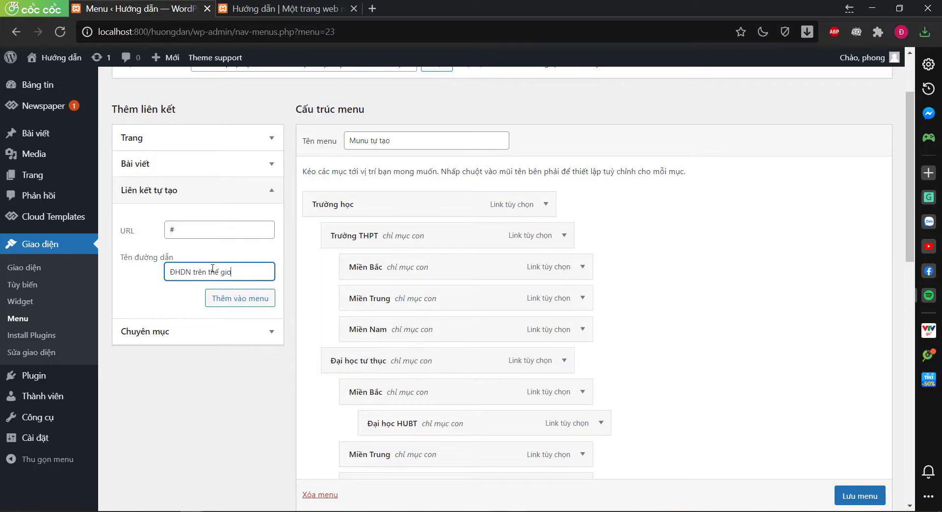
pyautogui.click(240, 299)
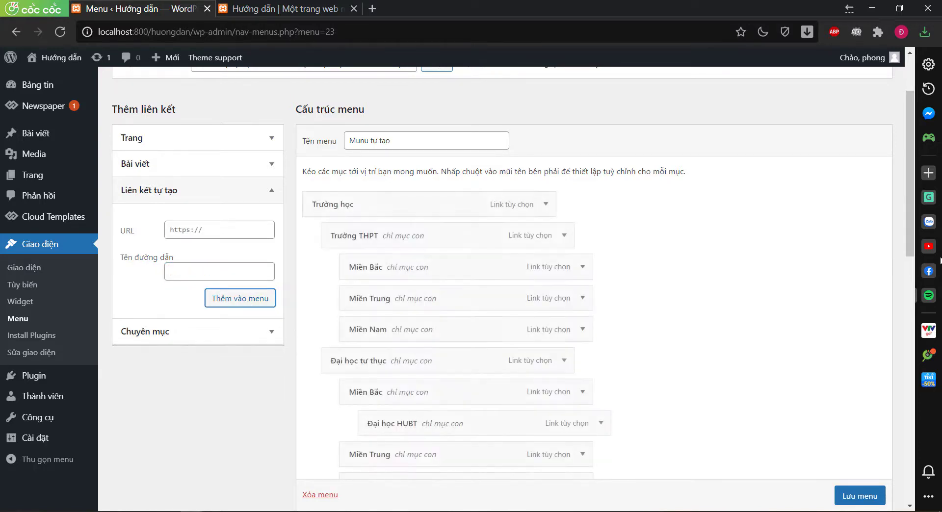
pyautogui.scroll(-10, 671, 339)
pyautogui.moveTo(469, 313); pyautogui.dragTo(447, 279)
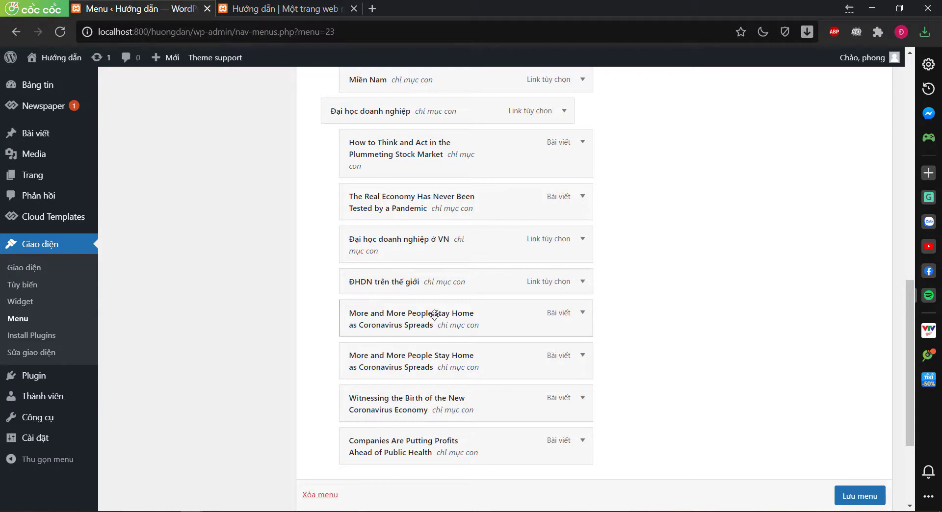
# Nest one More and More People Stay Home post under Đại học doanh nghiệp ở VN and the other under ĐHDN trên thế giới
pyautogui.moveTo(434, 315); pyautogui.dragTo(453, 283)
pyautogui.moveTo(421, 360); pyautogui.dragTo(453, 360)
pyautogui.scroll(-1, 685, 380)
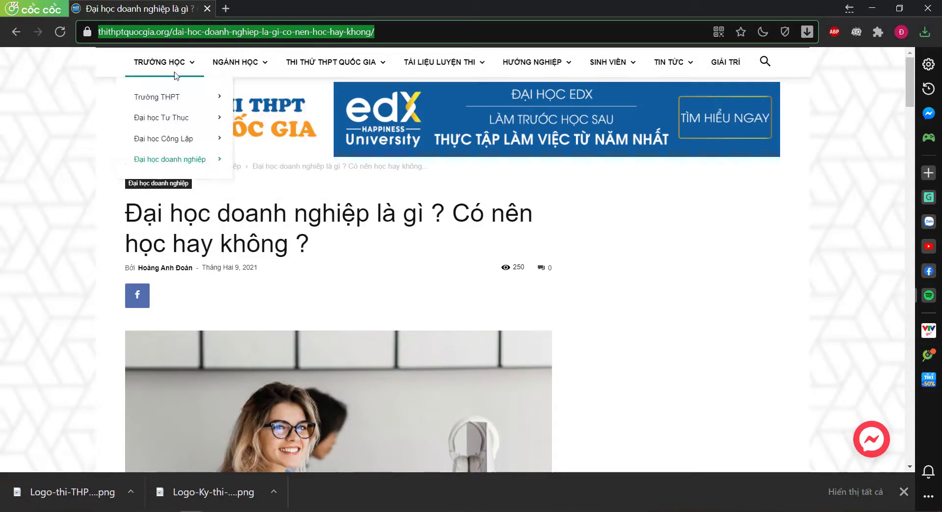
# Add a custom link Đại học edX with the URL #, nested first under Đại học doanh nghiệp ở VN
pyautogui.moveTo(197, 158)
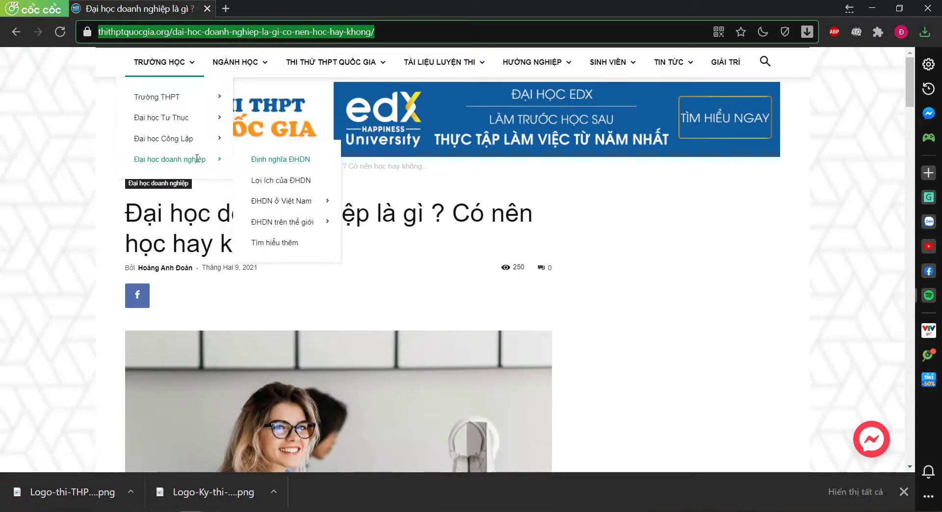
pyautogui.moveTo(314, 222)
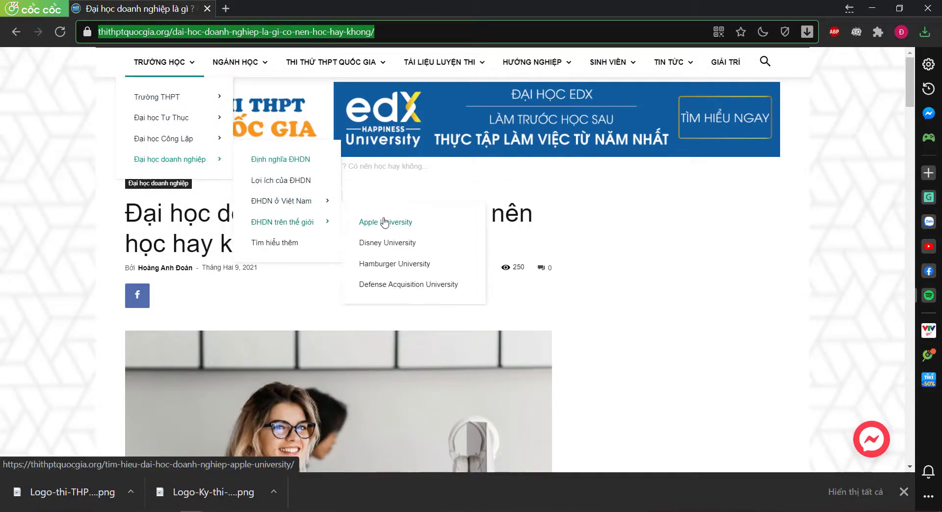
pyautogui.moveTo(321, 201)
pyautogui.moveTo(390, 201)
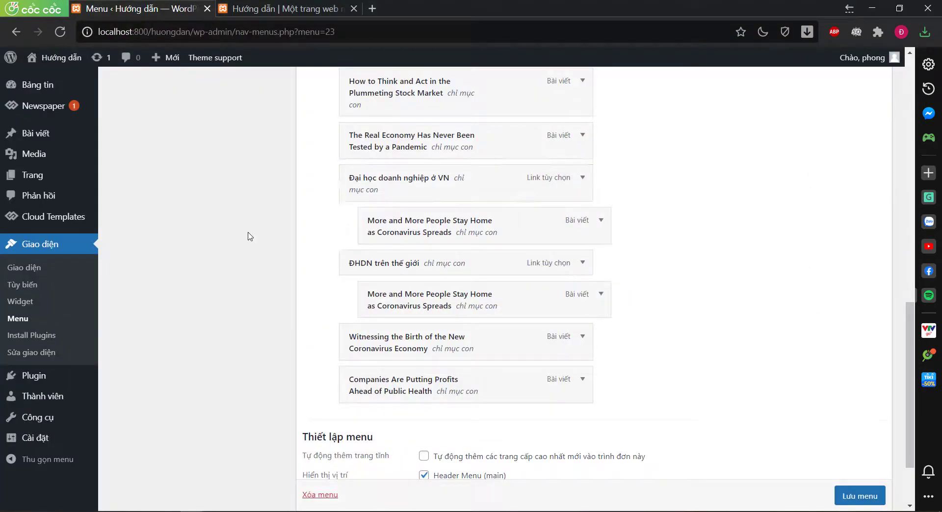
pyautogui.scroll(10, 245, 236)
pyautogui.scroll(-1, 236, 221)
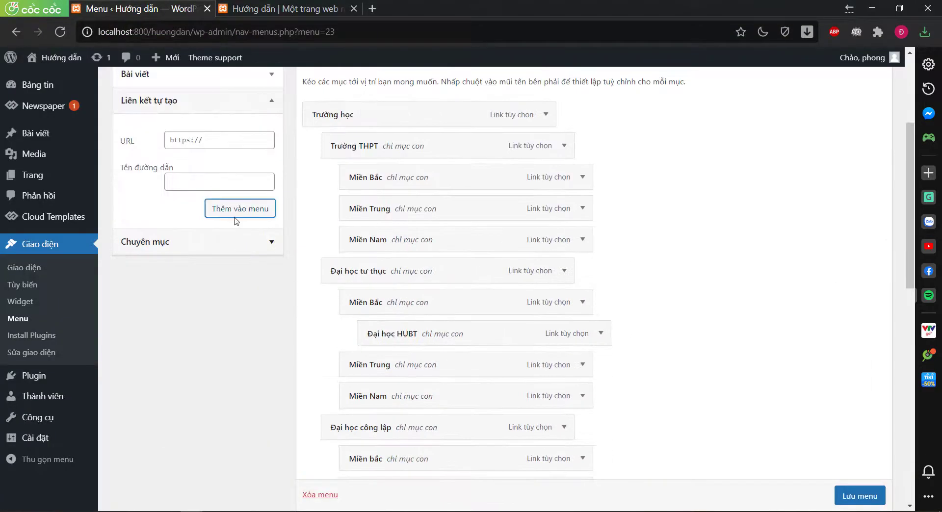
pyautogui.click(233, 143)
pyautogui.write('#')
pyautogui.press('Tab')
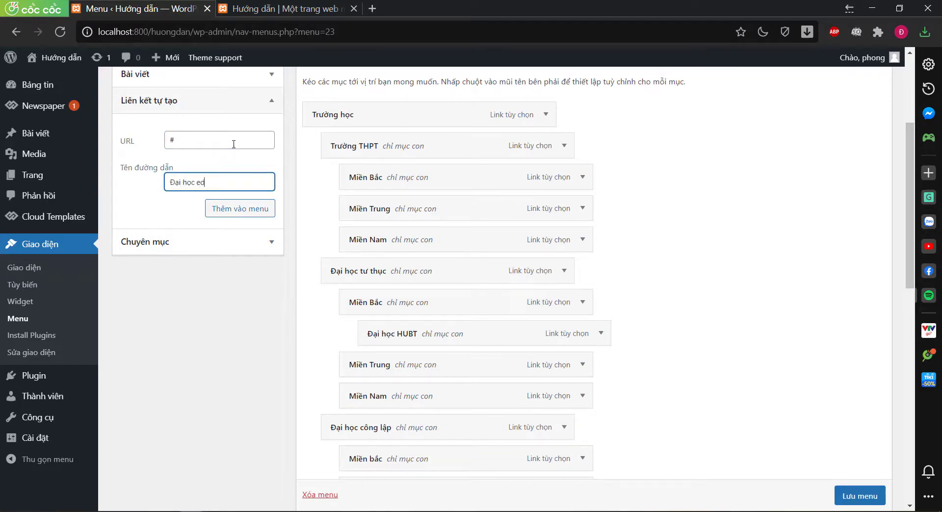
pyautogui.click(248, 209)
pyautogui.scroll(-10, 758, 341)
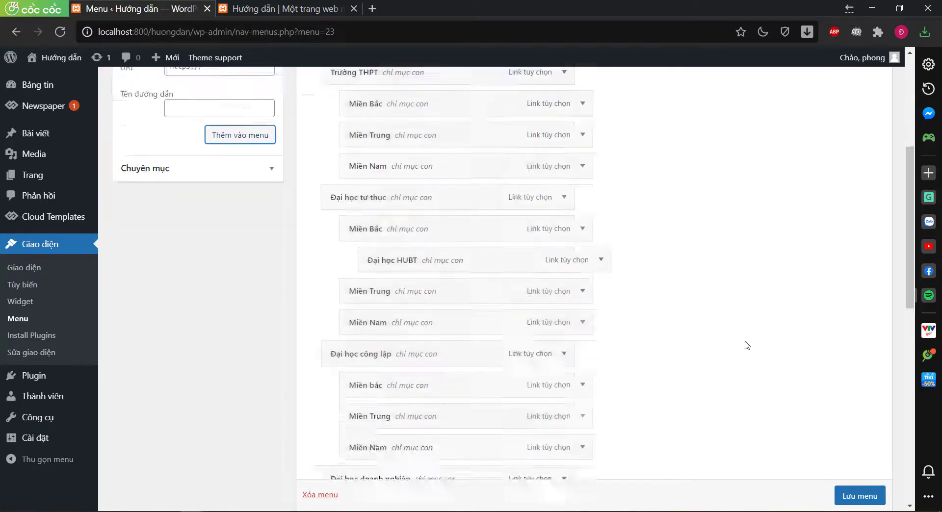
pyautogui.moveTo(381, 370); pyautogui.dragTo(434, 131)
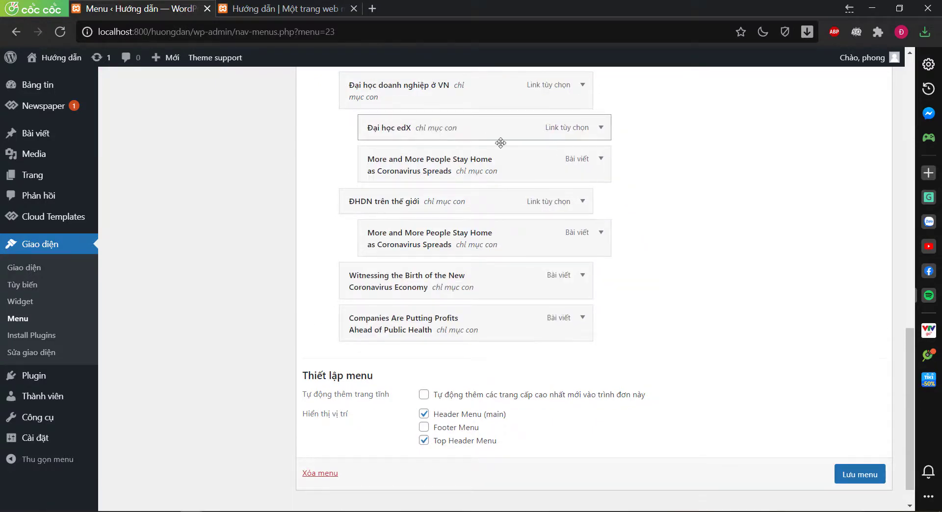
# Nest the More and More People Stay Home, Witnessing the Birth, and Companies Are Putting Profits posts under Đại học edX
pyautogui.moveTo(563, 166); pyautogui.dragTo(584, 177)
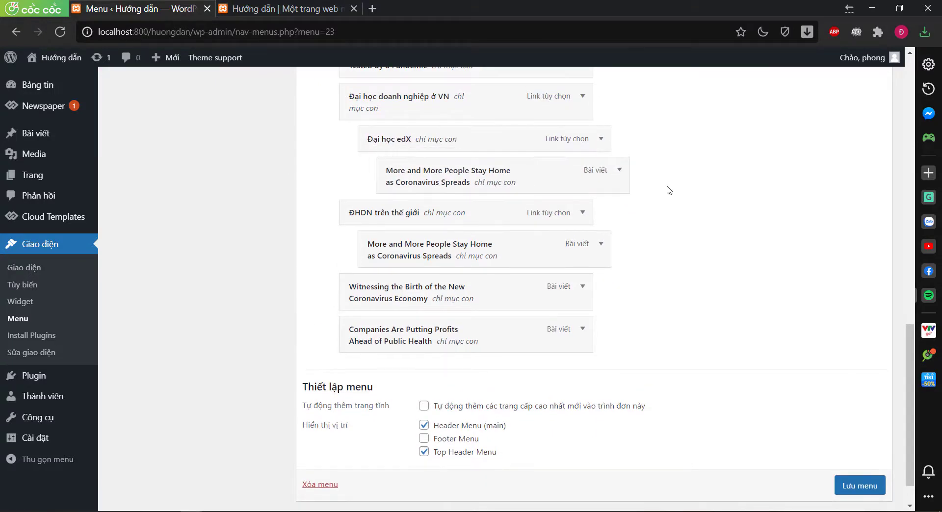
pyautogui.hotkey('alt', 'Tab')
pyautogui.hotkey('alt', 'Tab')
pyautogui.moveTo(479, 300); pyautogui.dragTo(500, 216)
pyautogui.moveTo(444, 332); pyautogui.dragTo(481, 262)
pyautogui.scroll(2, 653, 294)
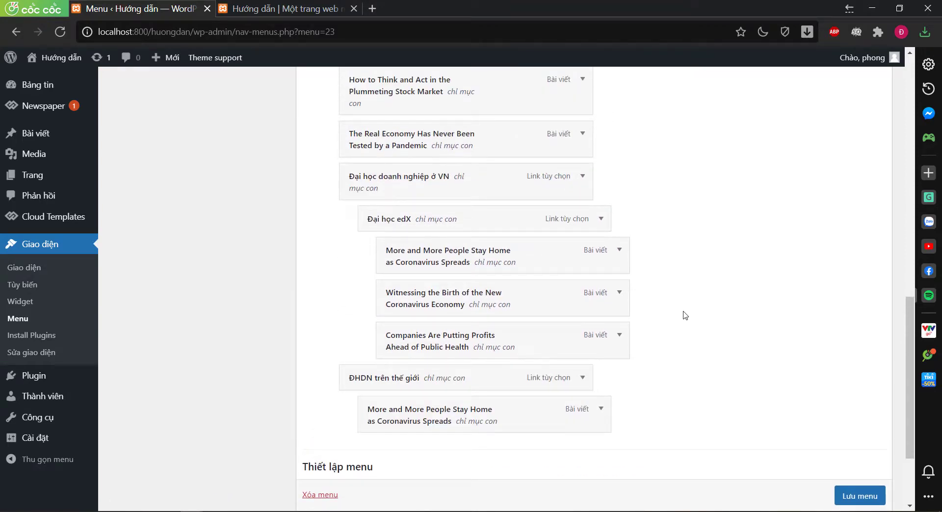
# Add the Alice Pattinson and Shock: Blockbuster Filmmaker posts to the menu, nested under ĐHDN trên thế giới after its existing post
pyautogui.hotkey('alt', 'Tab')
pyautogui.moveTo(188, 78)
pyautogui.moveTo(188, 161)
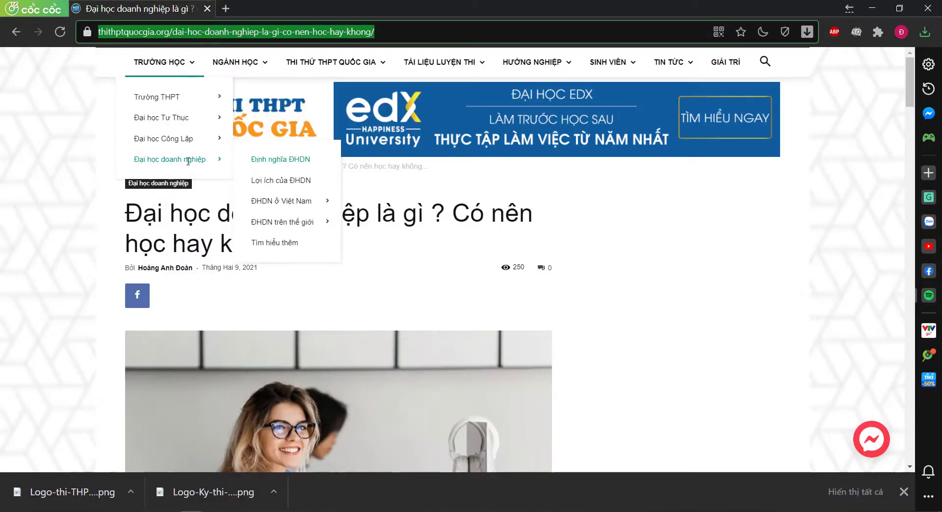
pyautogui.hotkey('alt', 'Tab')
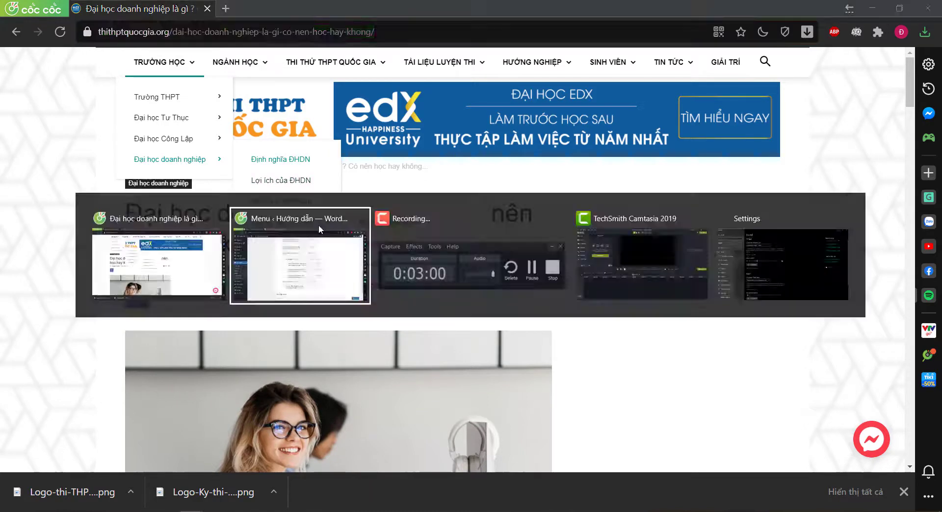
pyautogui.scroll(10, 221, 265)
pyautogui.click(206, 122)
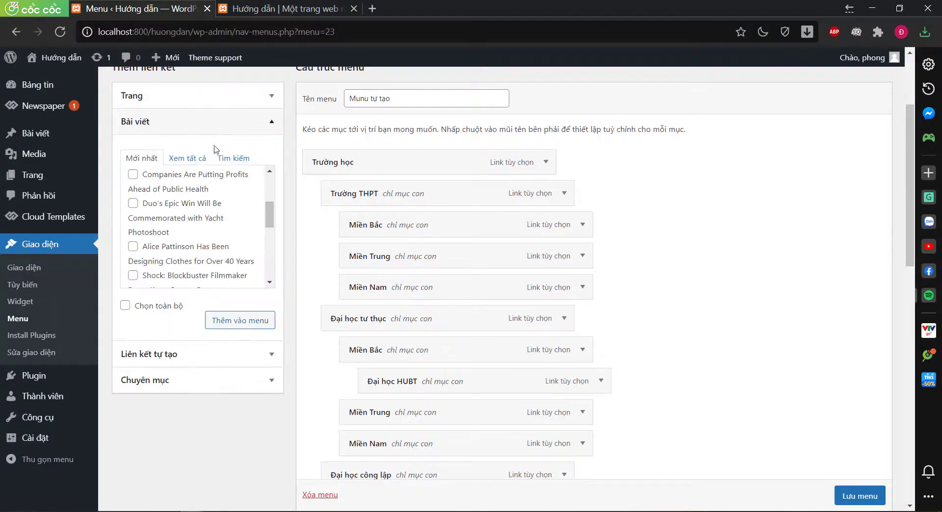
pyautogui.click(144, 276)
pyautogui.click(253, 320)
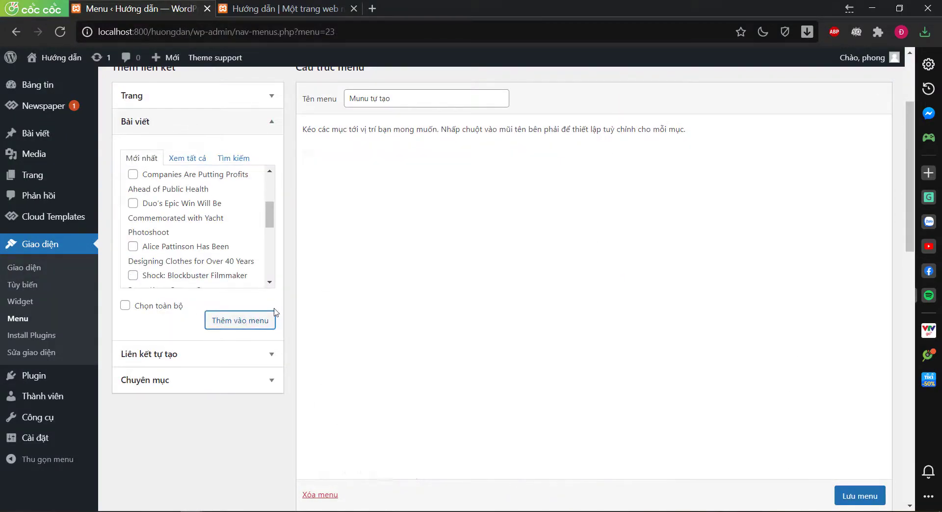
pyautogui.scroll(-15, 724, 381)
pyautogui.moveTo(333, 294); pyautogui.dragTo(388, 293)
pyautogui.moveTo(362, 341); pyautogui.dragTo(417, 340)
pyautogui.scroll(4, 669, 326)
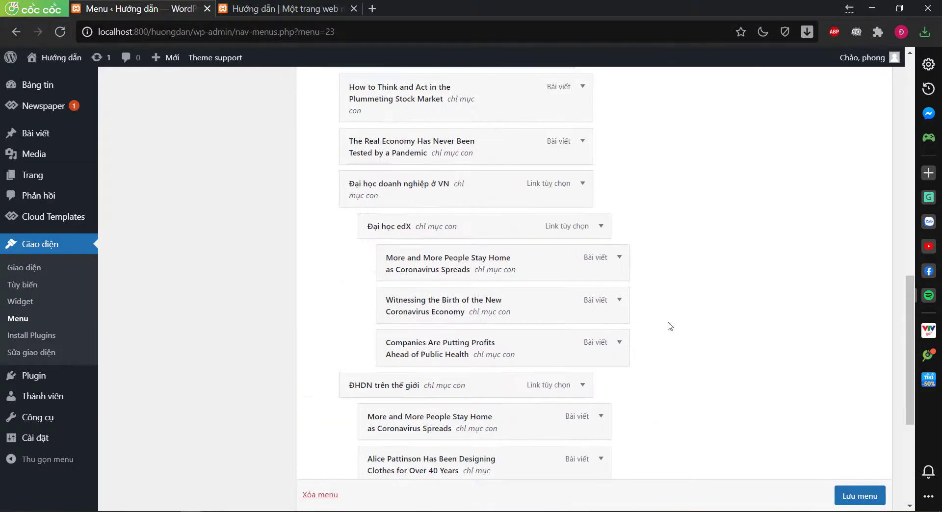
pyautogui.scroll(-3, 672, 332)
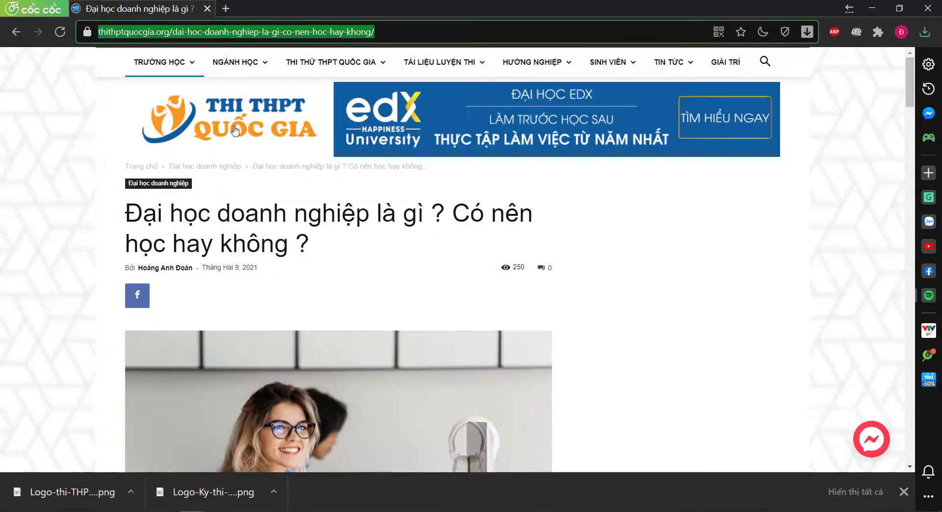
# Move the Shock: Blockbuster Filmmaker post out to the same level as ĐHDN trên thế giới and save the menu
pyautogui.moveTo(159, 62)
pyautogui.moveTo(197, 159)
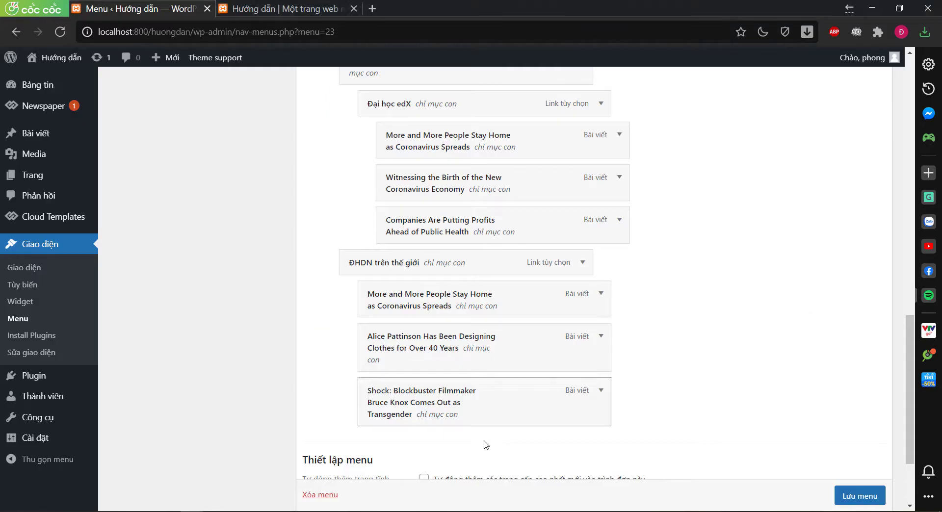
pyautogui.moveTo(450, 408); pyautogui.dragTo(432, 407)
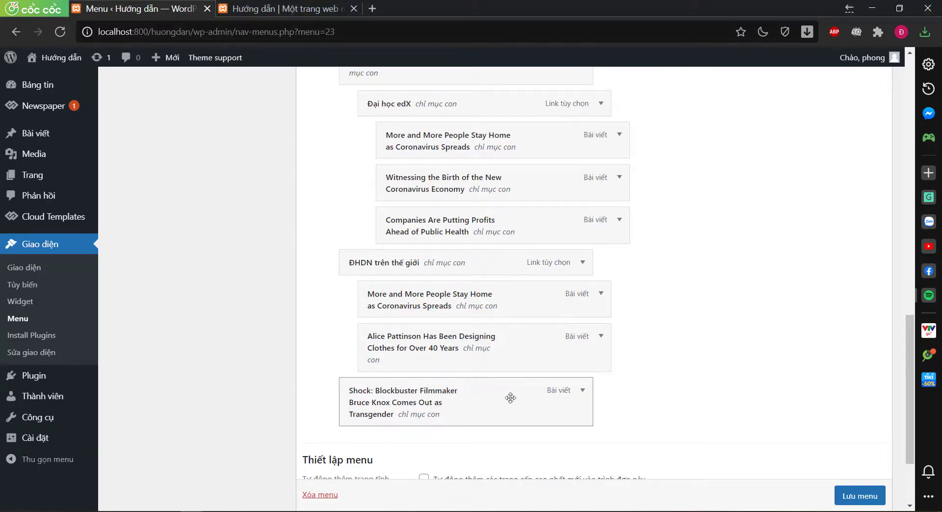
pyautogui.scroll(1, 445, 385)
pyautogui.scroll(10, 445, 385)
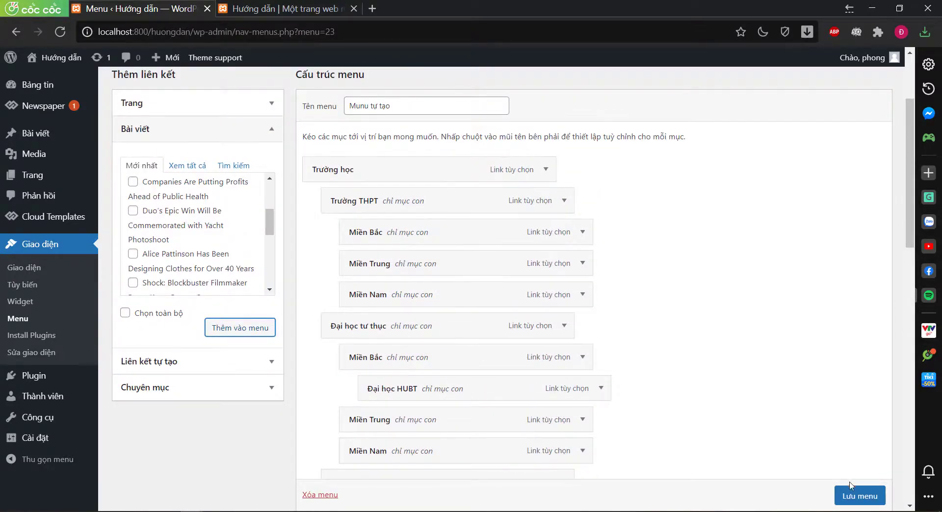
pyautogui.click(856, 496)
pyautogui.scroll(-1, 771, 450)
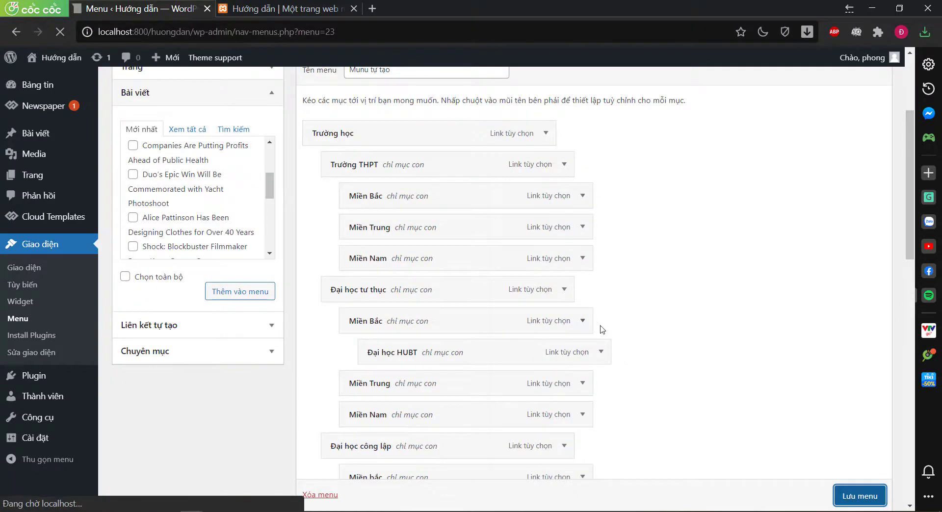
# Reload the local site's home page and check its header menu against the saved menu
pyautogui.hotkey('ctrl', 'Tab')
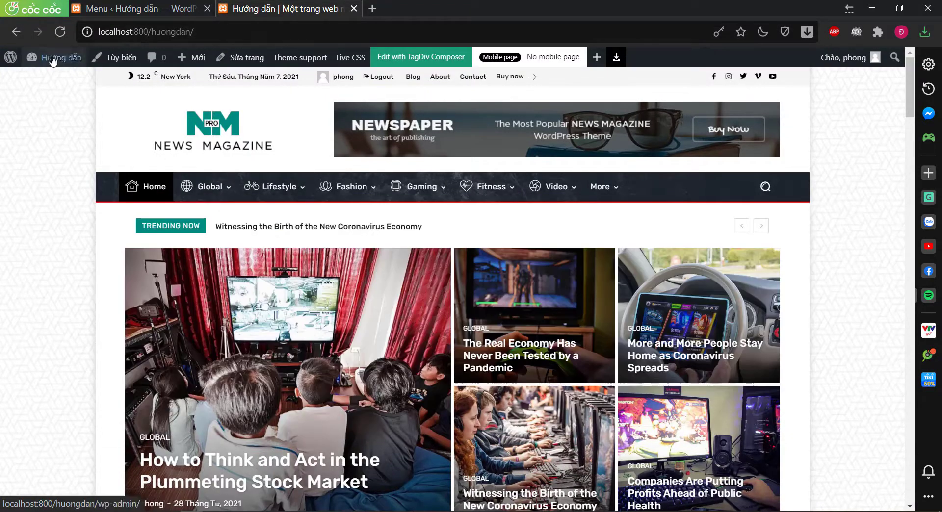
pyautogui.click(61, 32)
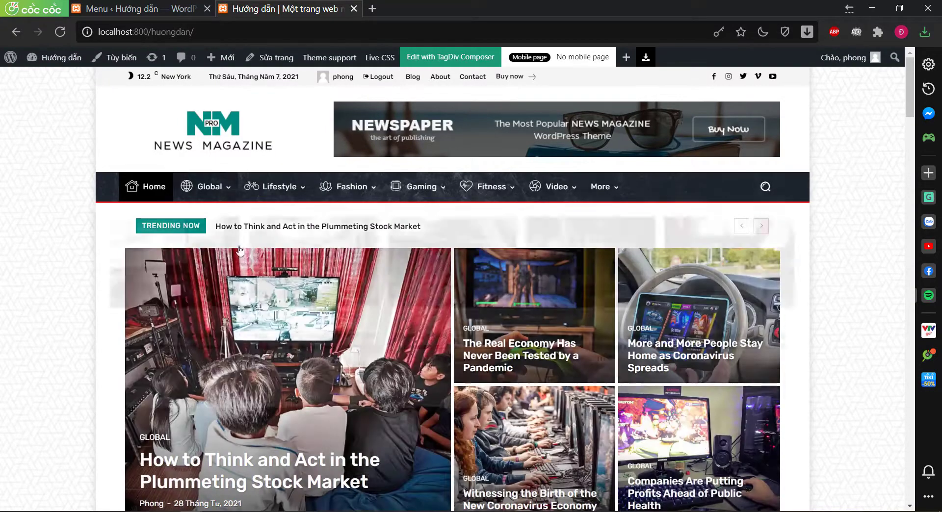
pyautogui.moveTo(311, 194)
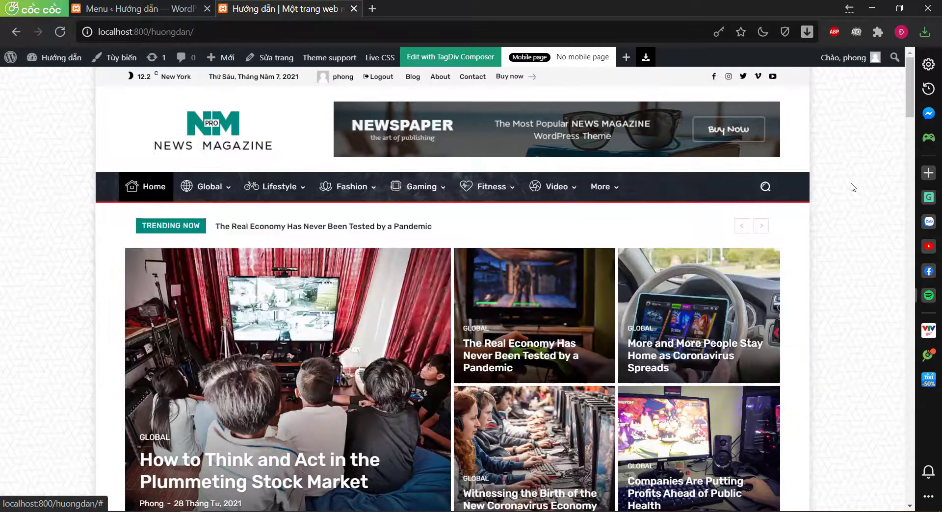
pyautogui.click(143, 6)
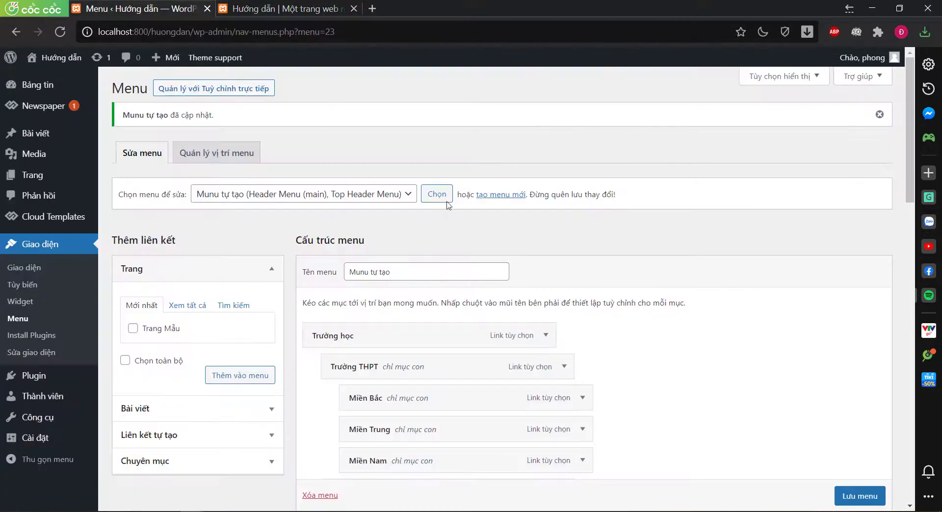
# Load Munu tự tạo for editing and save the menu locations with it assigned to Header Menu (main) and Top Header Menu
pyautogui.click(404, 195)
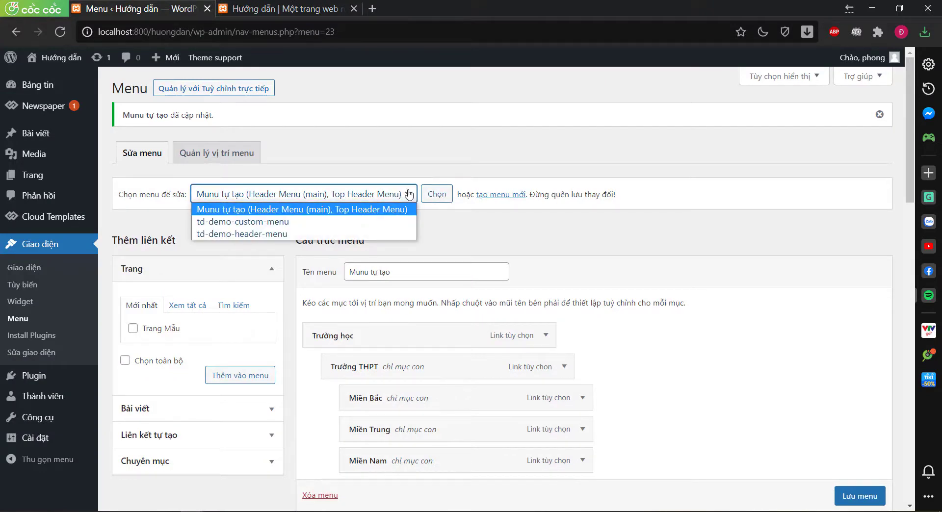
pyautogui.click(405, 210)
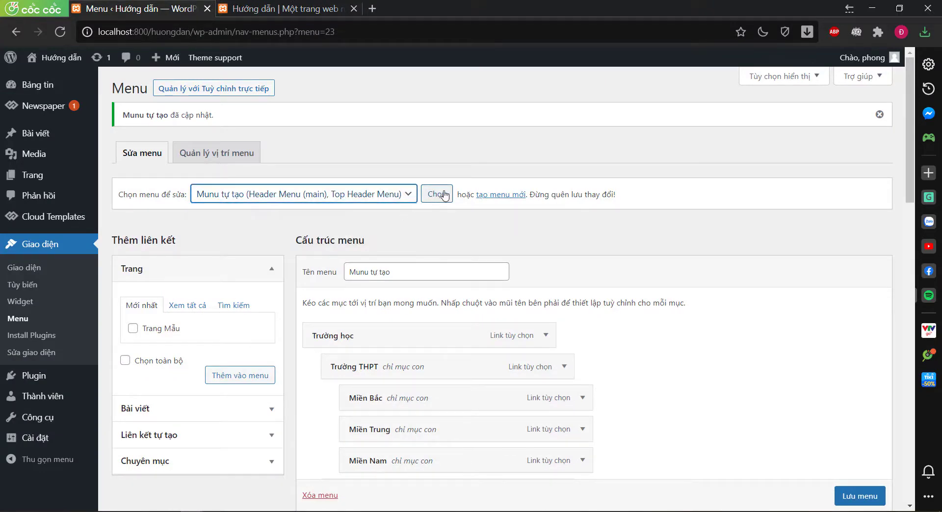
pyautogui.click(443, 195)
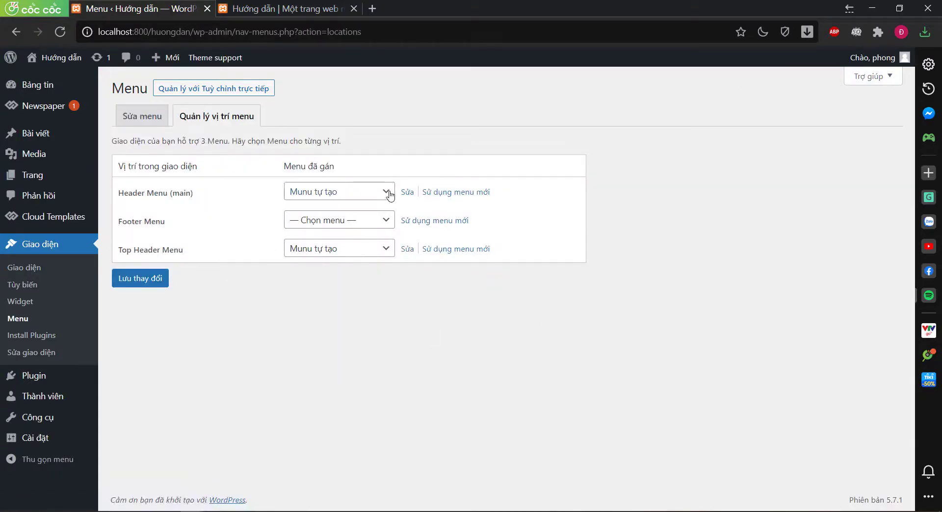
pyautogui.click(389, 250)
pyautogui.click(389, 249)
pyautogui.click(148, 281)
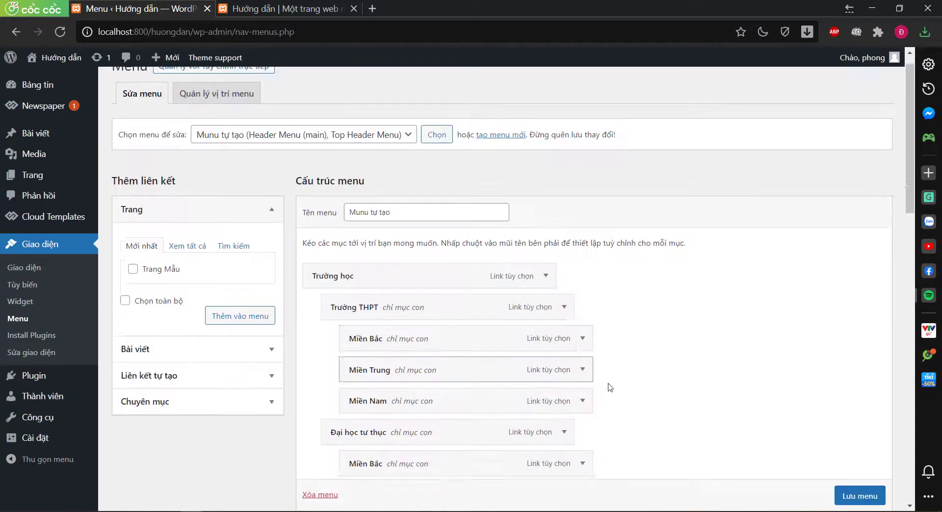
# Enable automatic adding of new top-level pages in the settings of Munu tự tạo and save the menu
pyautogui.scroll(-5, 675, 391)
pyautogui.scroll(-10, 674, 391)
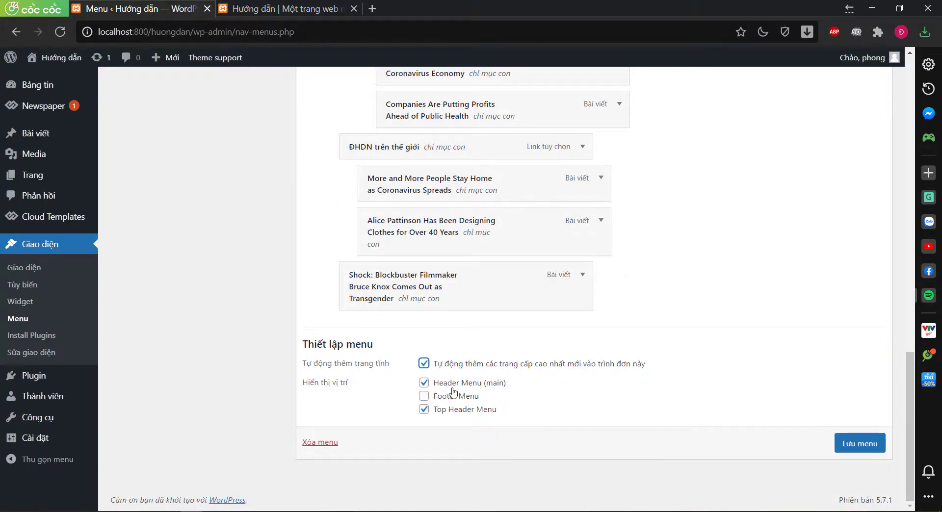
pyautogui.click(845, 445)
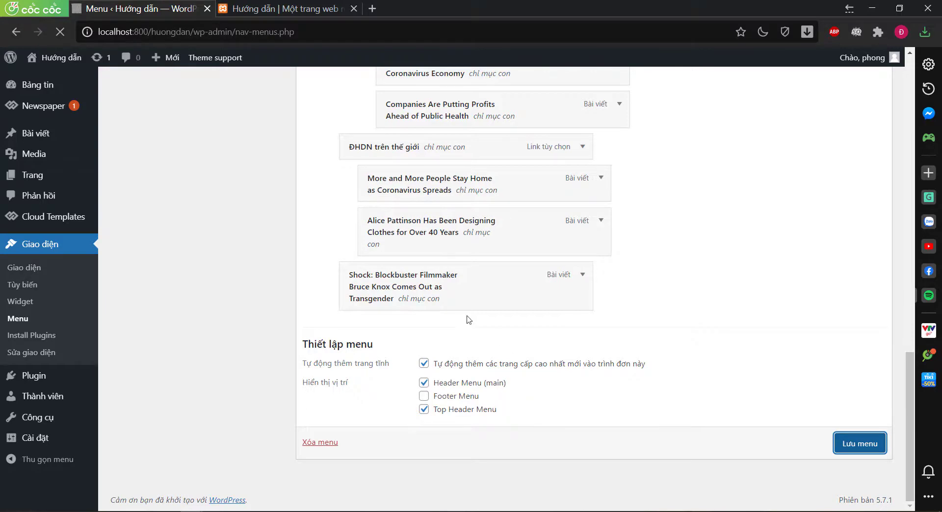
# Reload the local home page and examine its header menu and the page content down to the footer
pyautogui.click(294, 9)
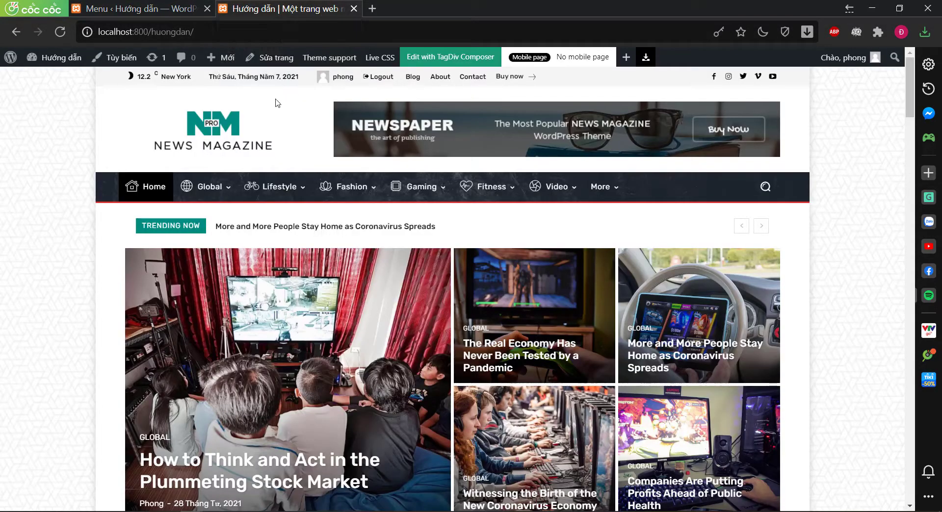
pyautogui.click(60, 32)
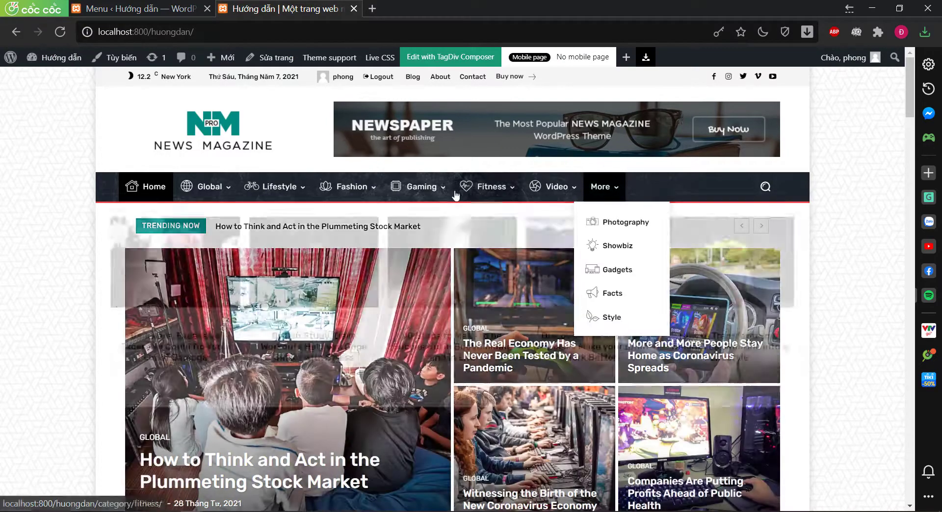
pyautogui.click(145, 186)
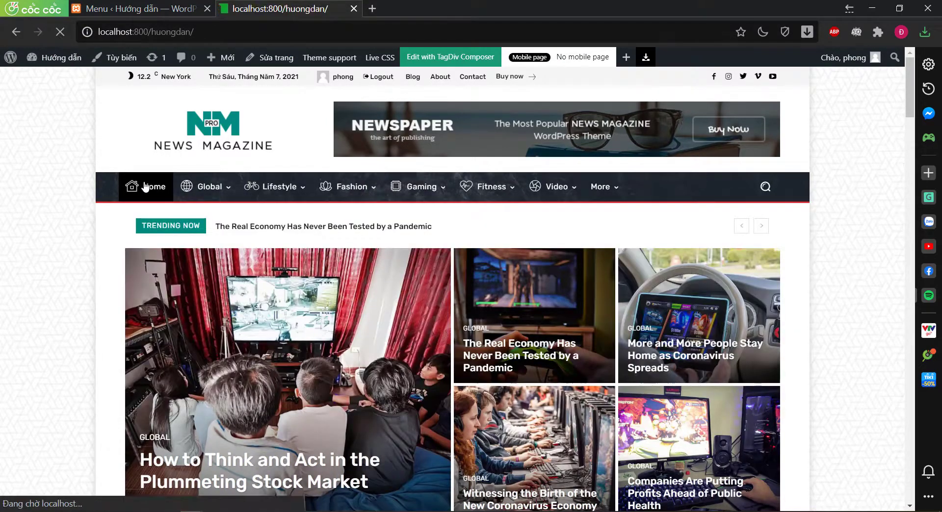
pyautogui.scroll(-10, 859, 332)
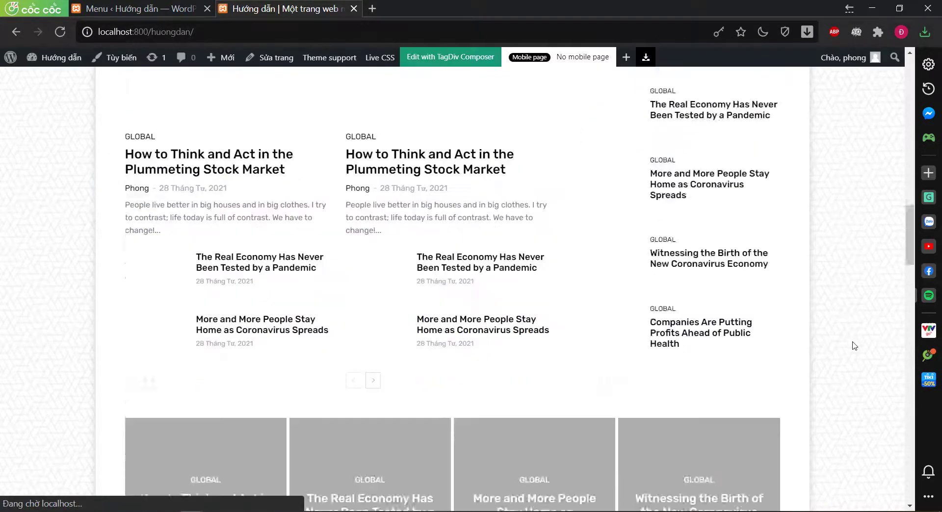
pyautogui.scroll(-10, 855, 346)
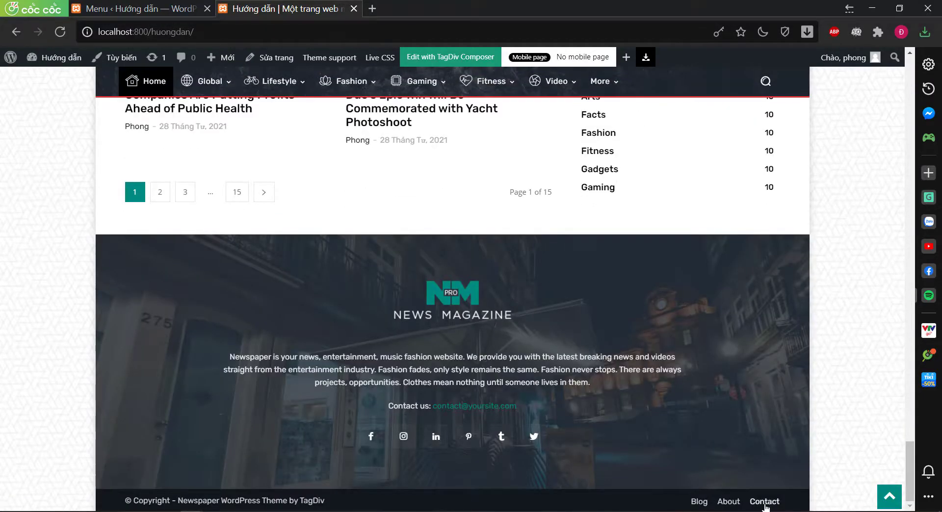
pyautogui.scroll(15, 855, 380)
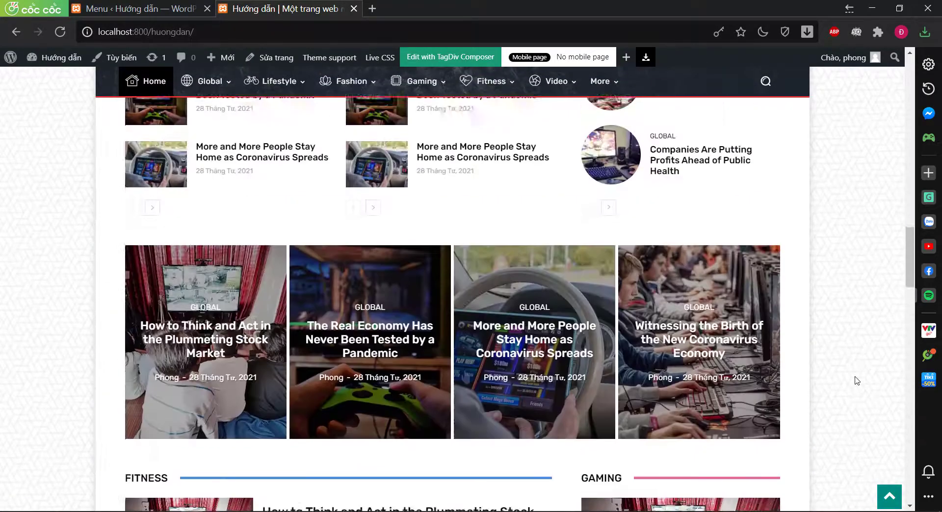
# Open the site's front page from the admin dashboard, check its header menu, and return to the dashboard
pyautogui.scroll(15, 855, 381)
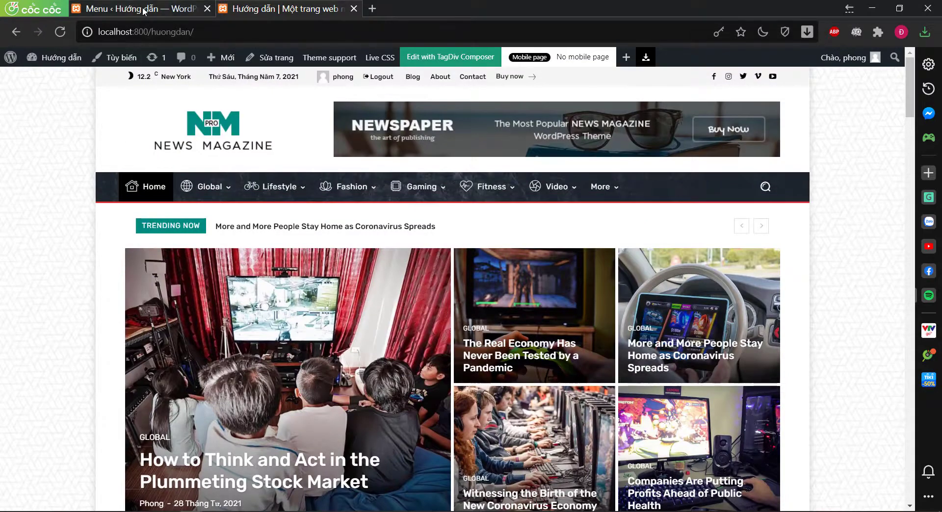
pyautogui.click(144, 11)
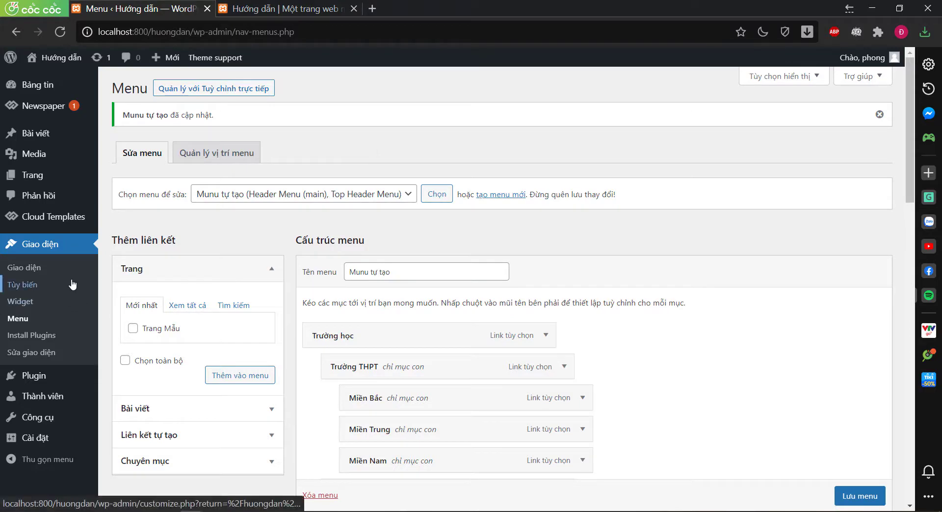
pyautogui.moveTo(58, 111)
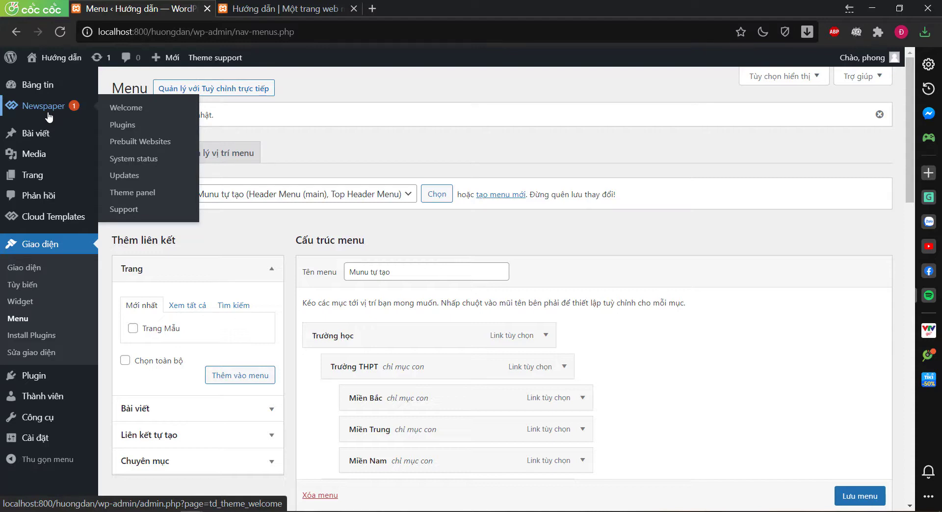
pyautogui.click(48, 87)
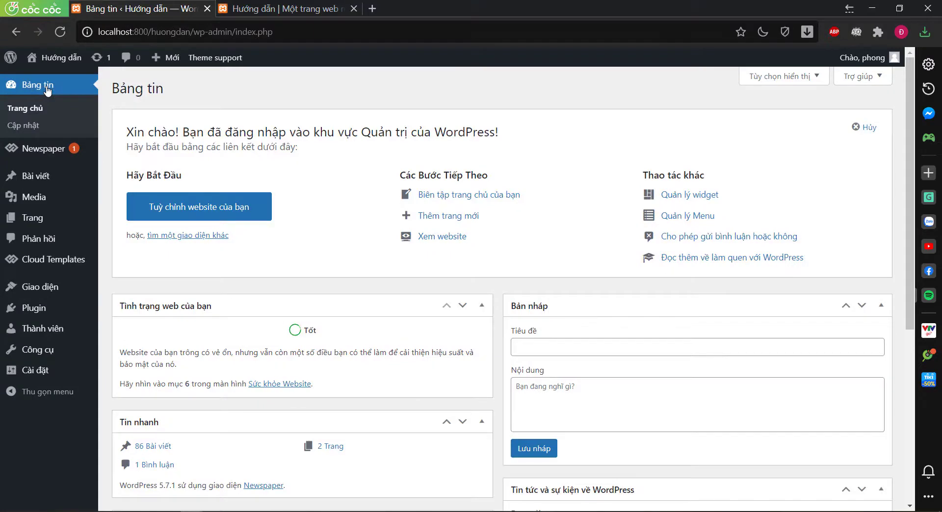
pyautogui.moveTo(51, 57)
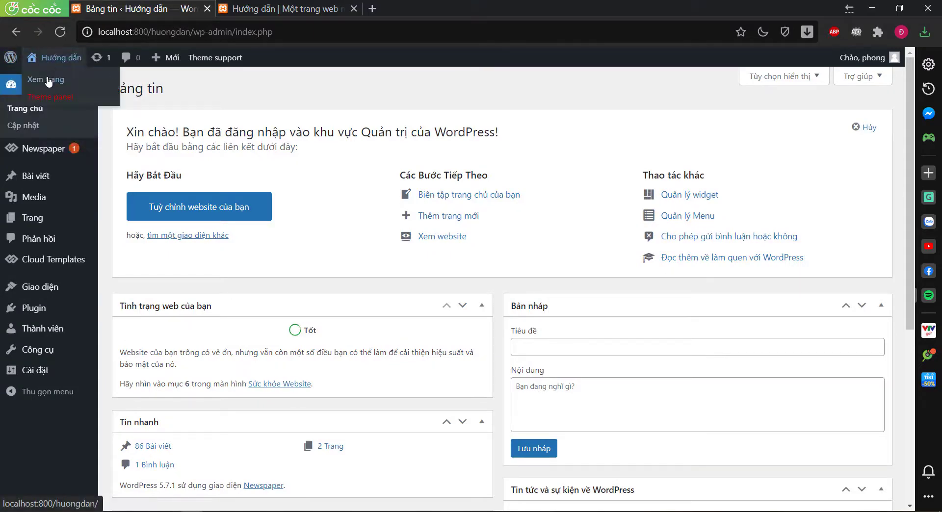
pyautogui.click(48, 80)
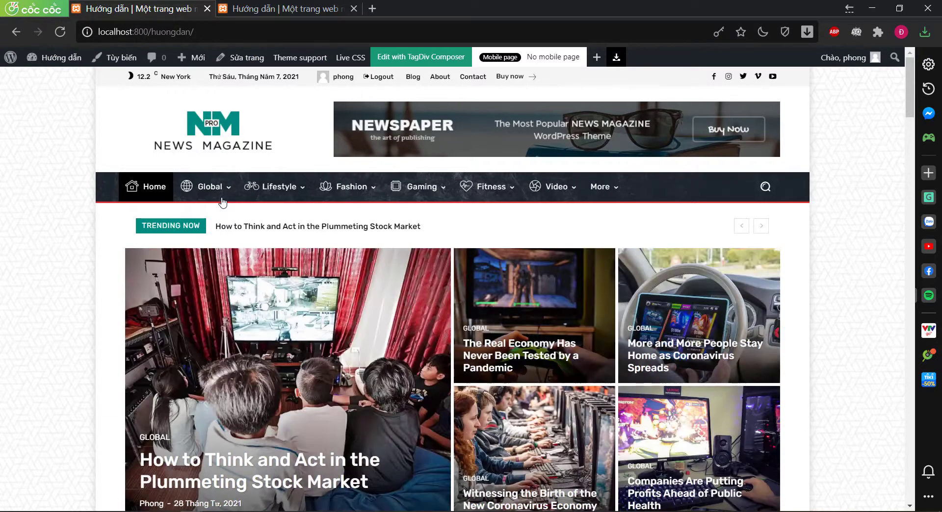
pyautogui.click(15, 32)
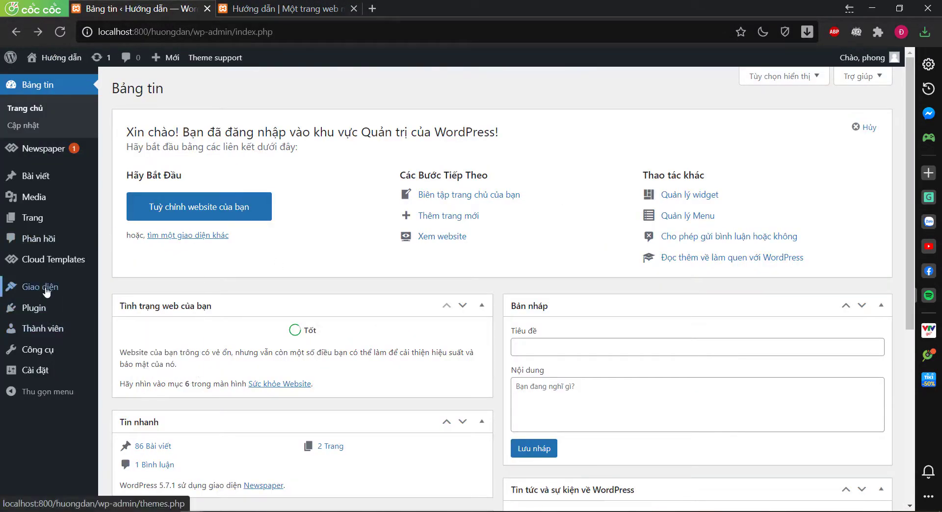
# Remove Munu tự tạo from the Top Header Menu location, disable automatic adding of new top-level pages, and save the menu
pyautogui.moveTo(46, 292)
pyautogui.click(127, 342)
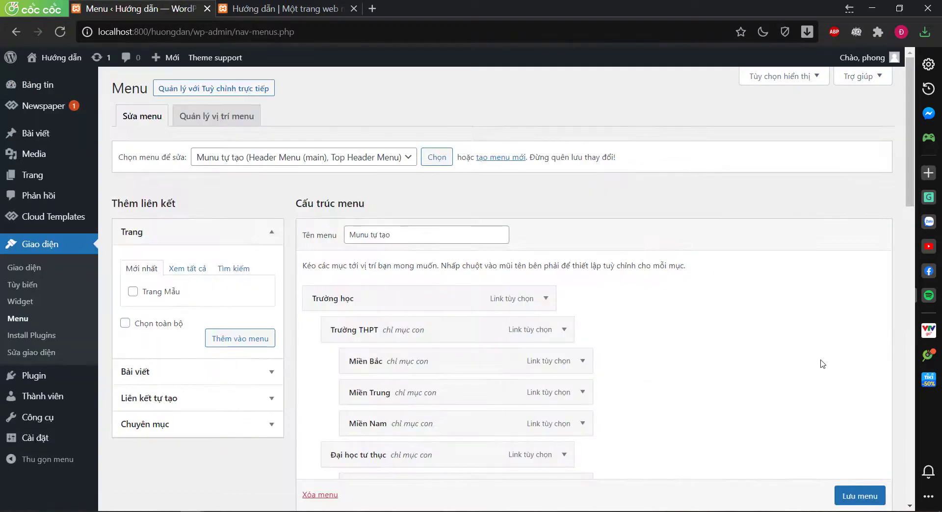
pyautogui.scroll(-10, 684, 337)
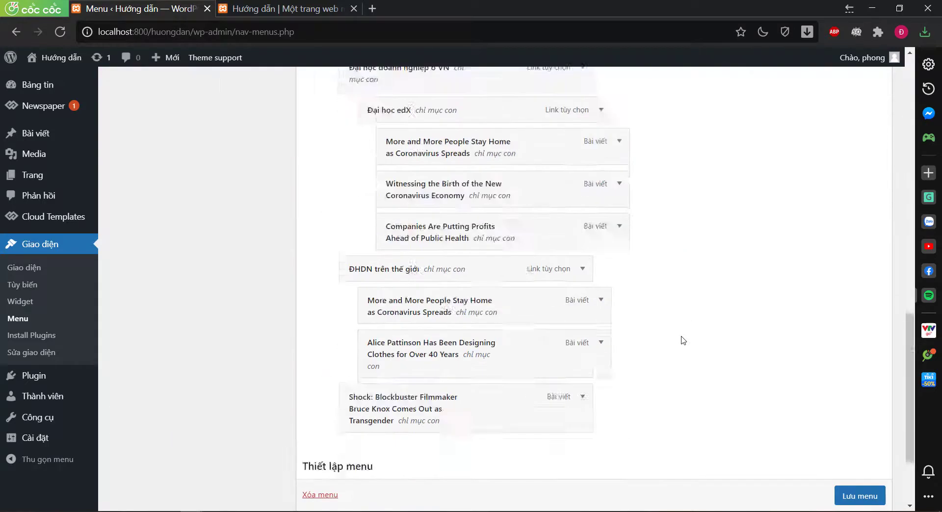
pyautogui.click(424, 409)
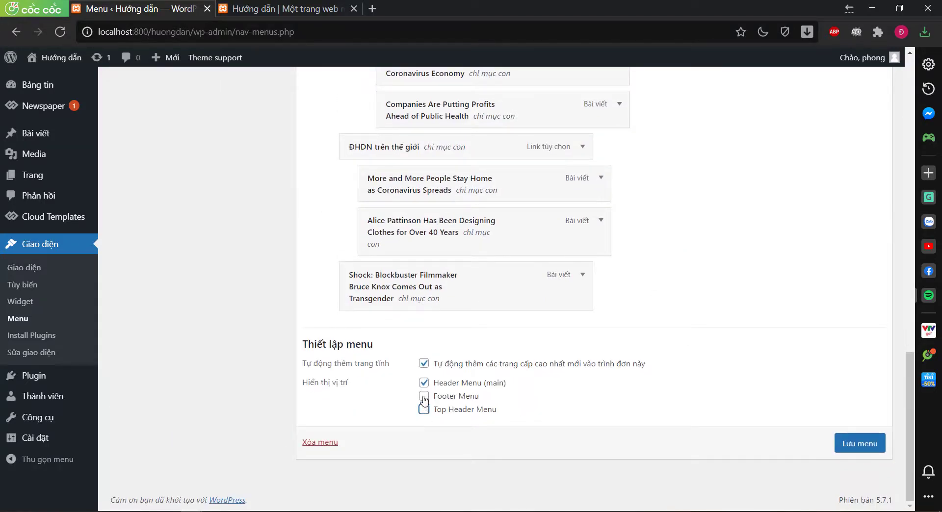
pyautogui.click(425, 366)
pyautogui.click(854, 444)
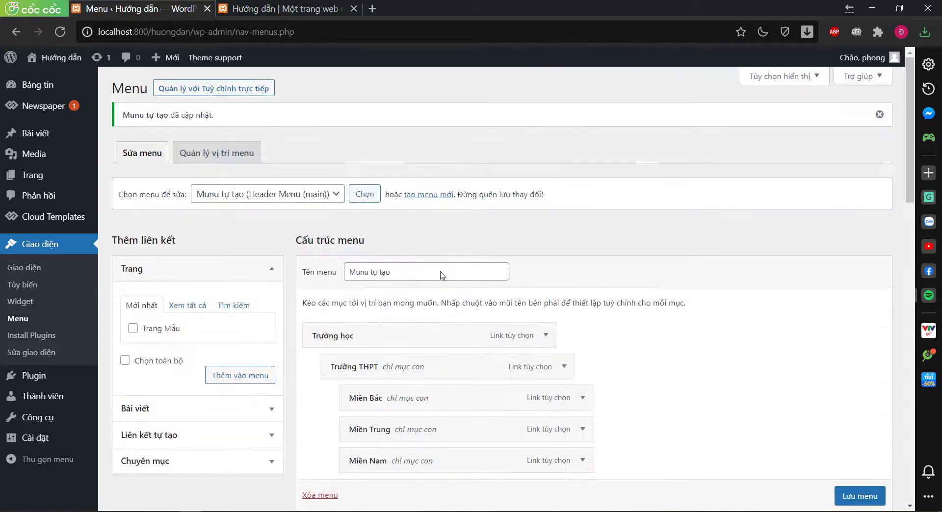
# Reload the local home page to check its header, and return to the menu editor
pyautogui.click(280, 8)
pyautogui.click(60, 30)
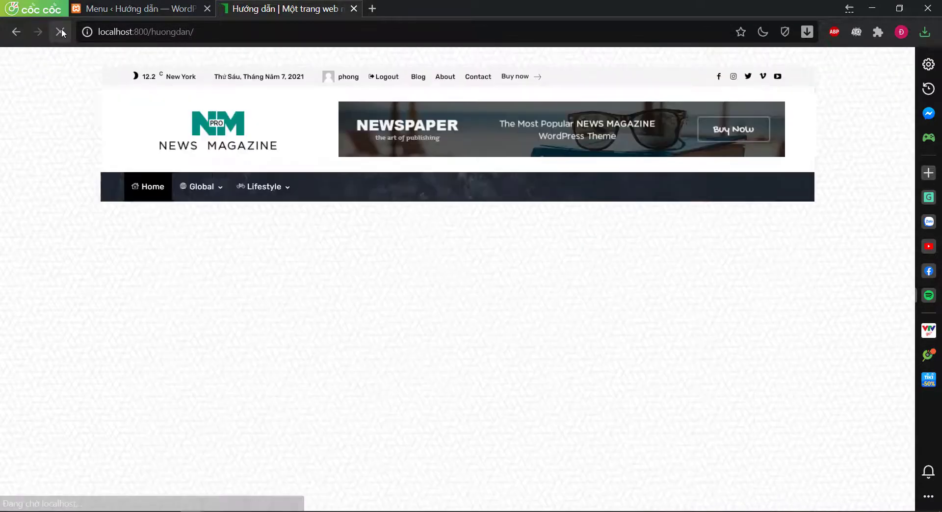
pyautogui.click(132, 6)
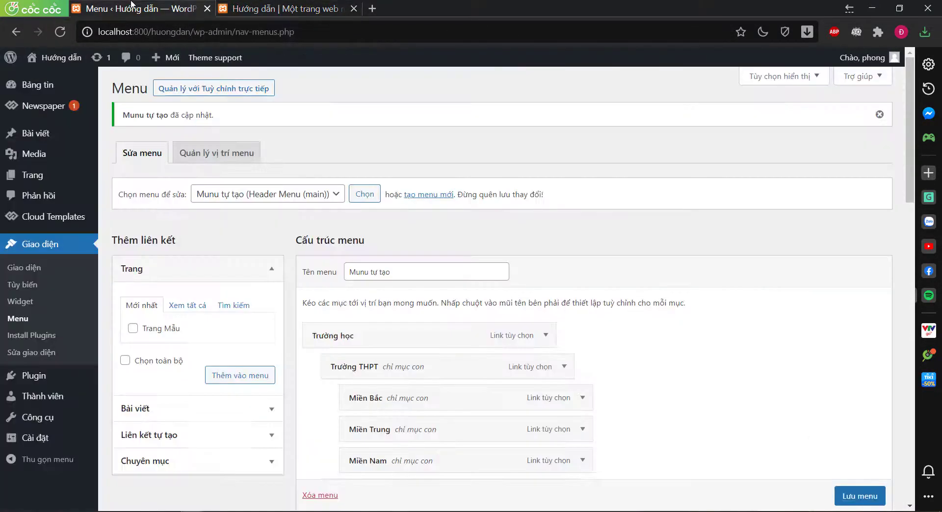
# Correct the custom menu's name to Menu tự tạo and save the menu
pyautogui.click(315, 196)
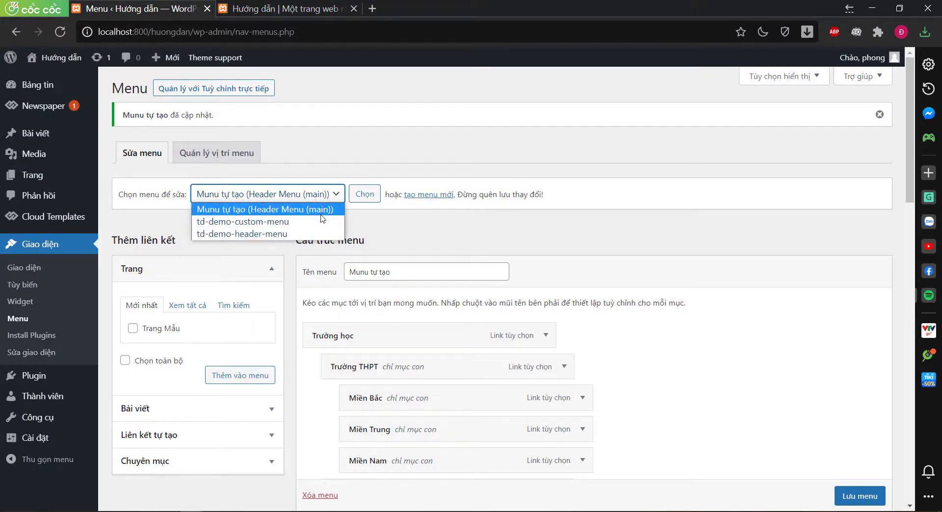
pyautogui.click(321, 214)
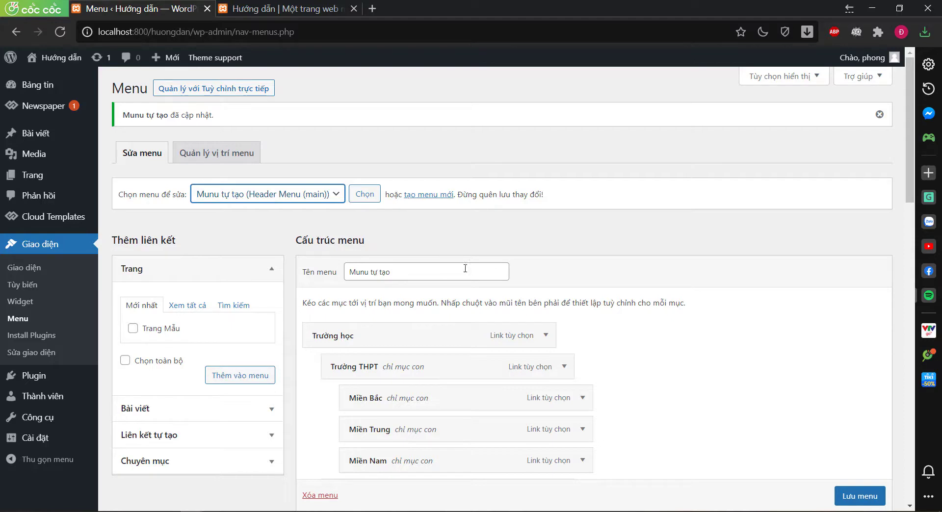
pyautogui.click(362, 273)
pyautogui.press('BackSpace')
pyautogui.write('e')
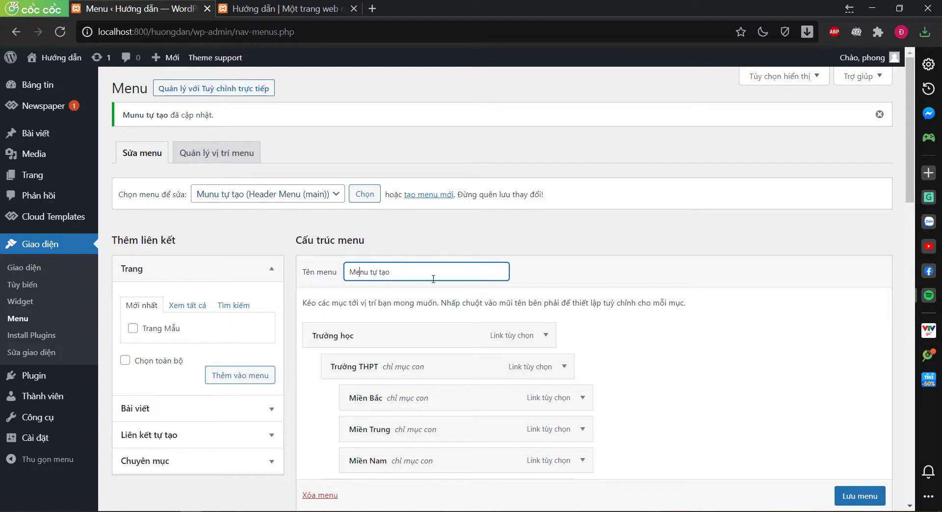
pyautogui.click(861, 497)
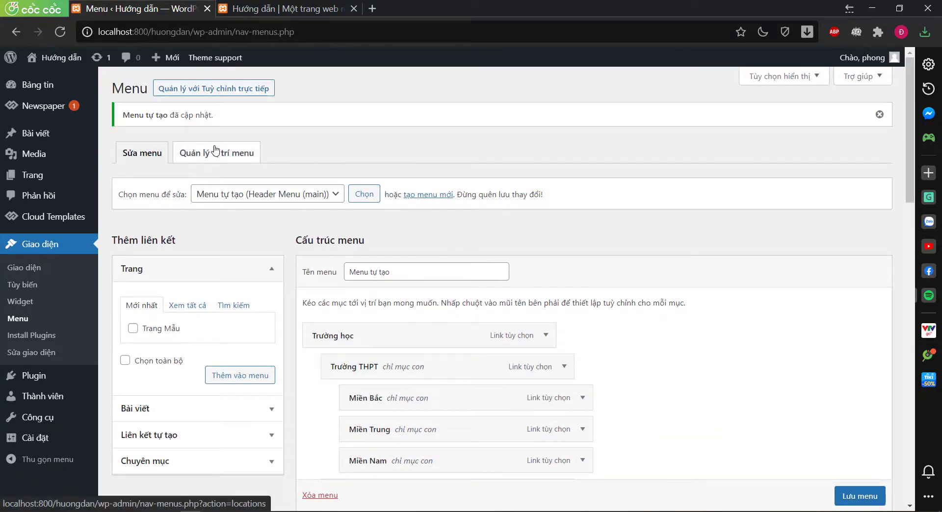
# Open the home page in the Customizer and examine the items, locations and options of Menu tự tạo
pyautogui.click(261, 13)
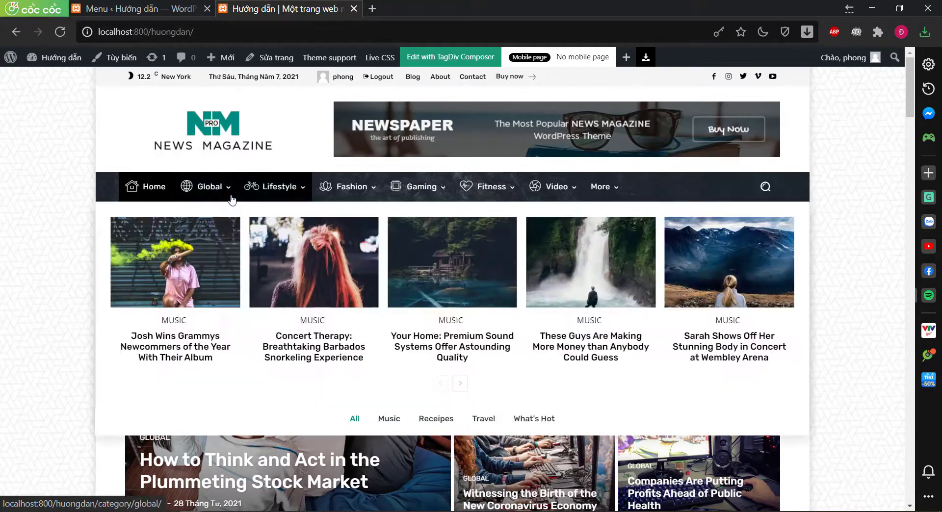
pyautogui.click(120, 57)
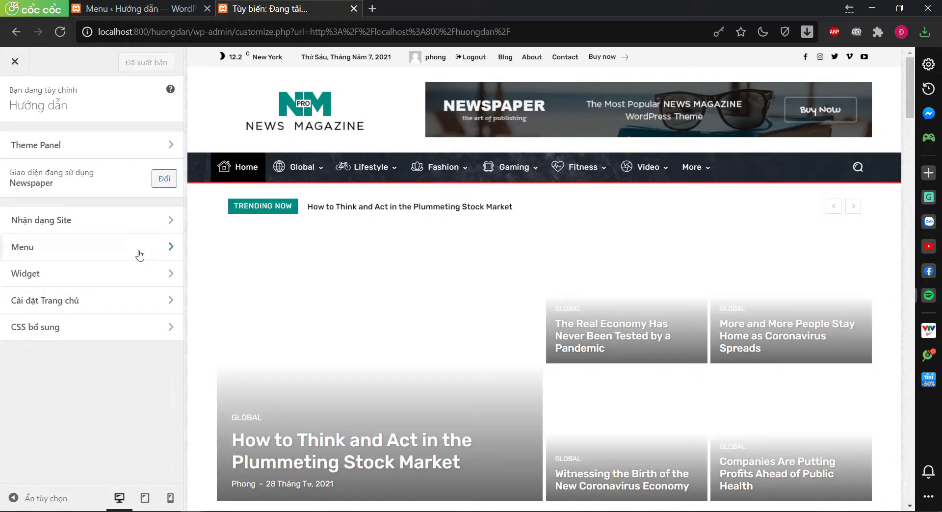
pyautogui.click(138, 254)
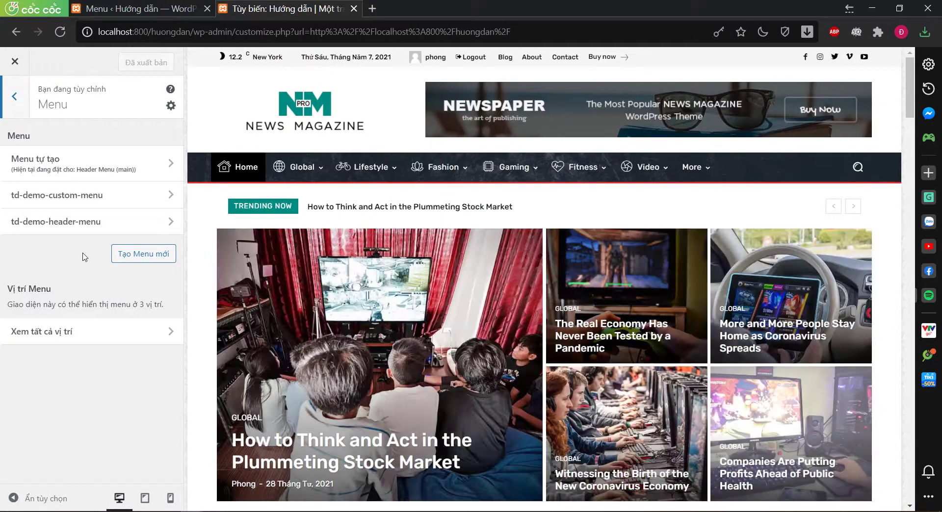
pyautogui.click(123, 168)
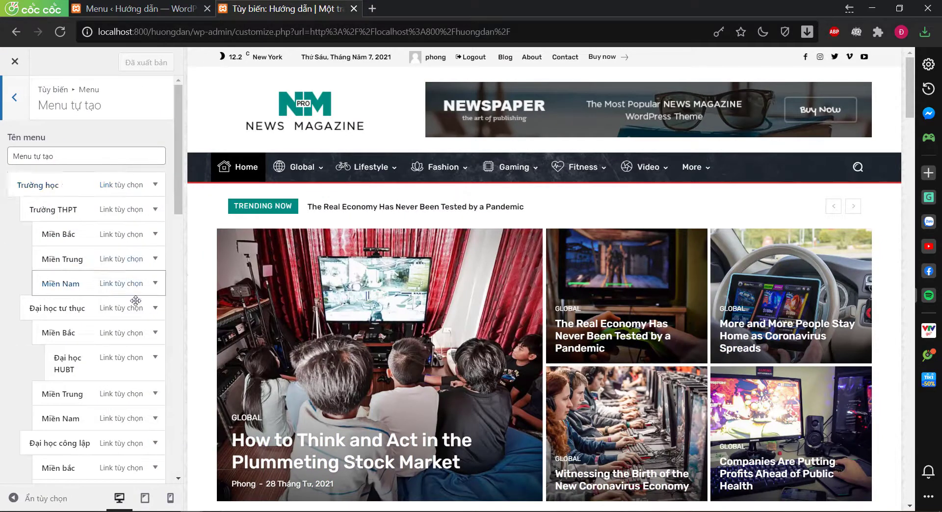
pyautogui.scroll(-10, 147, 343)
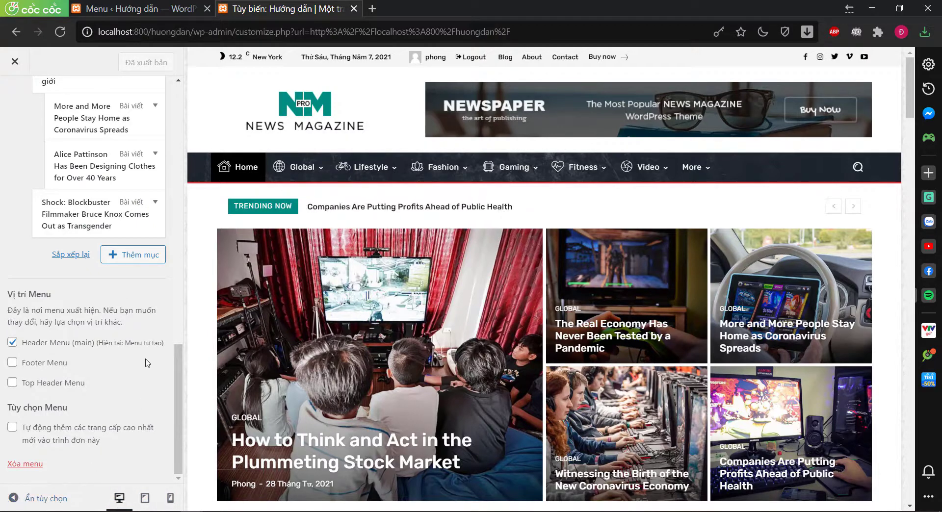
pyautogui.scroll(15, 146, 363)
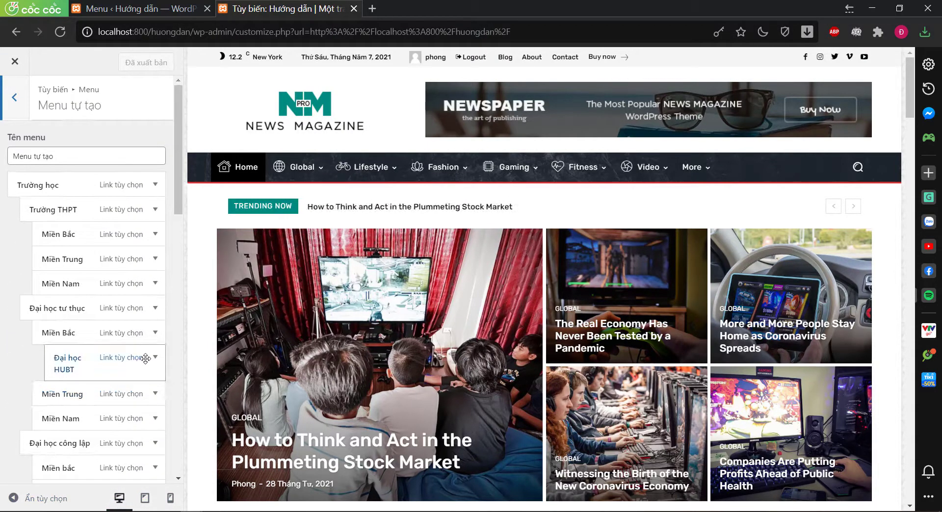
pyautogui.click(14, 97)
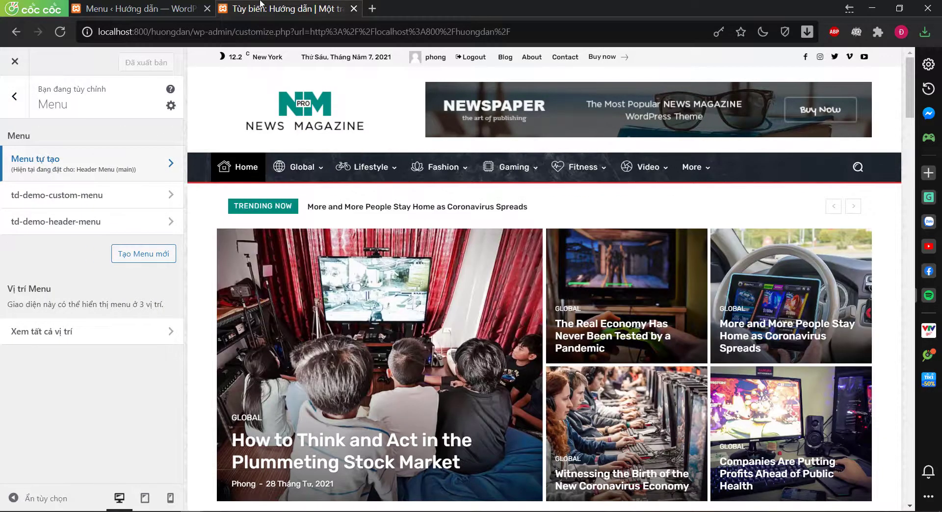
# Start a new custom link in the menu editor for Menu tự tạo with # as its URL
pyautogui.click(176, 6)
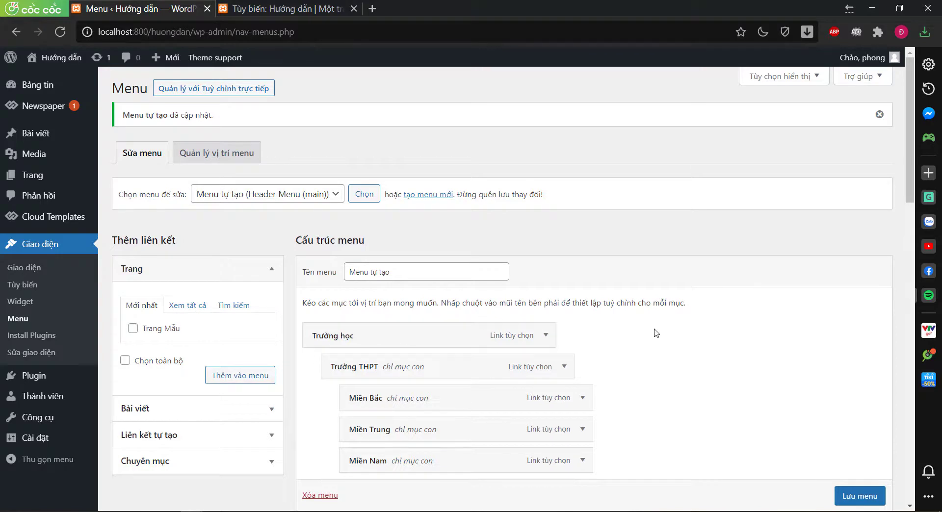
pyautogui.scroll(-1, 655, 332)
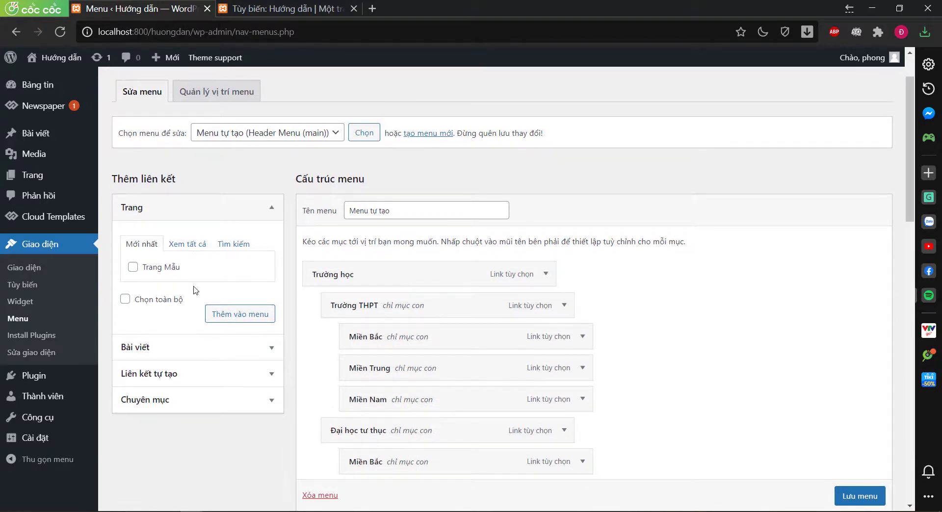
pyautogui.click(175, 376)
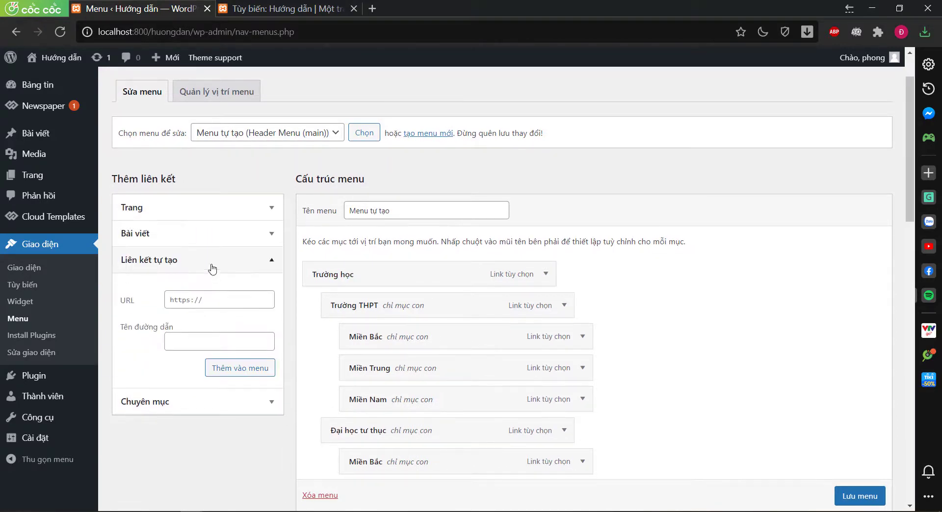
pyautogui.click(200, 301)
pyautogui.press('Tab')
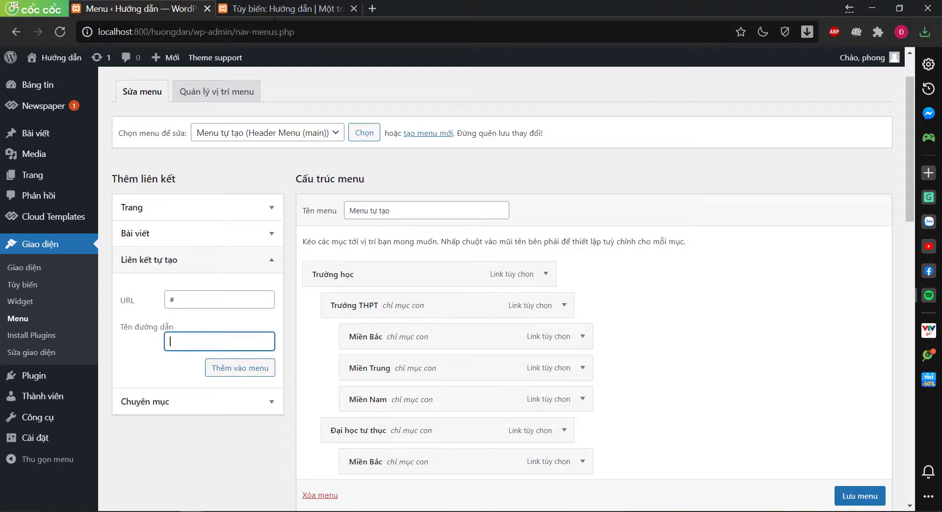
# Switch to thithptquocgia.org and look up the Ngành học submenu entries, comparing them with the local header menu
pyautogui.click(290, 8)
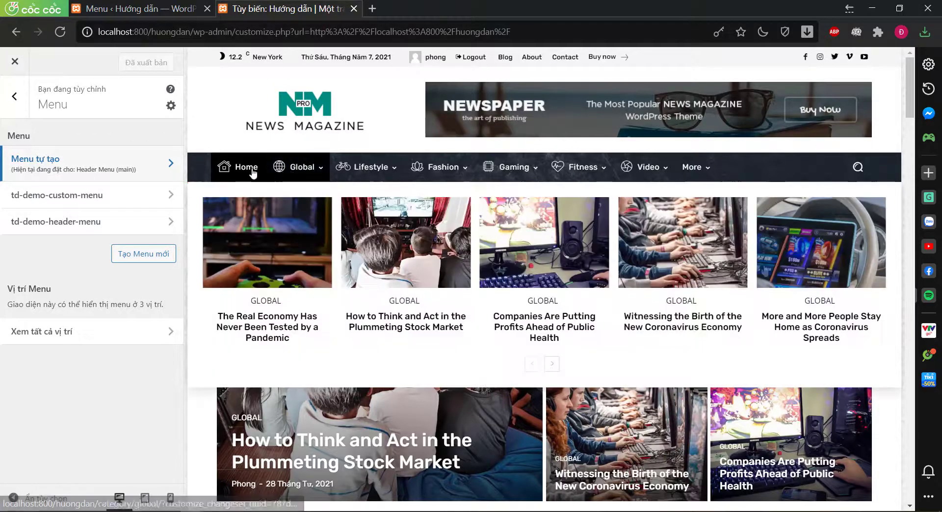
pyautogui.hotkey('alt', 'Tab')
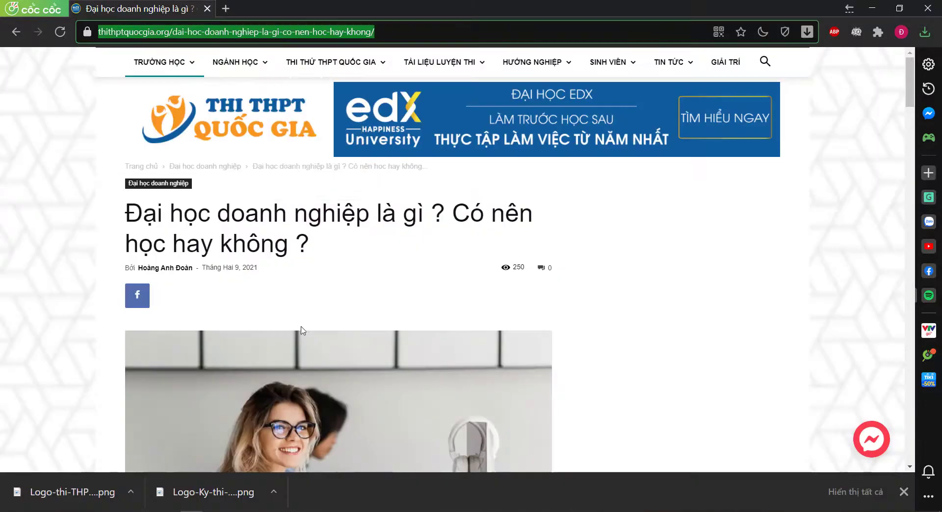
pyautogui.moveTo(239, 60)
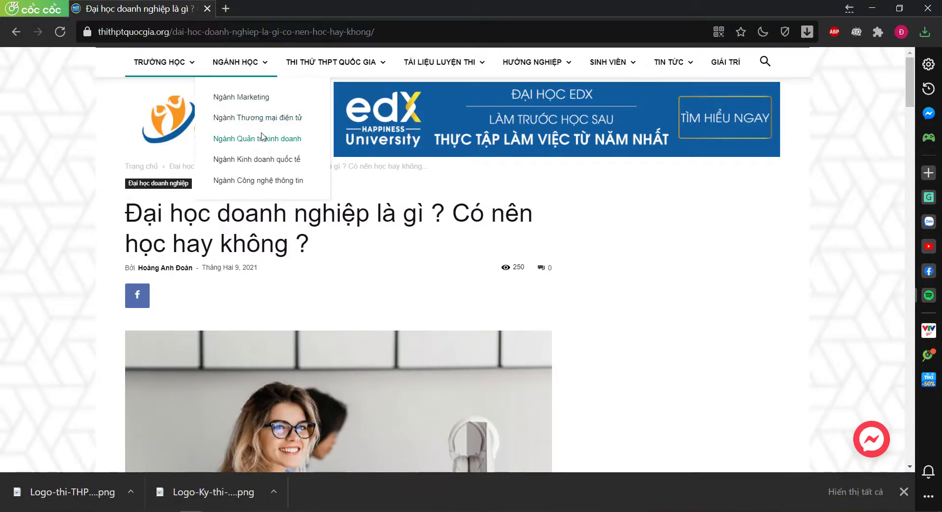
pyautogui.hotkey('alt', 'Tab')
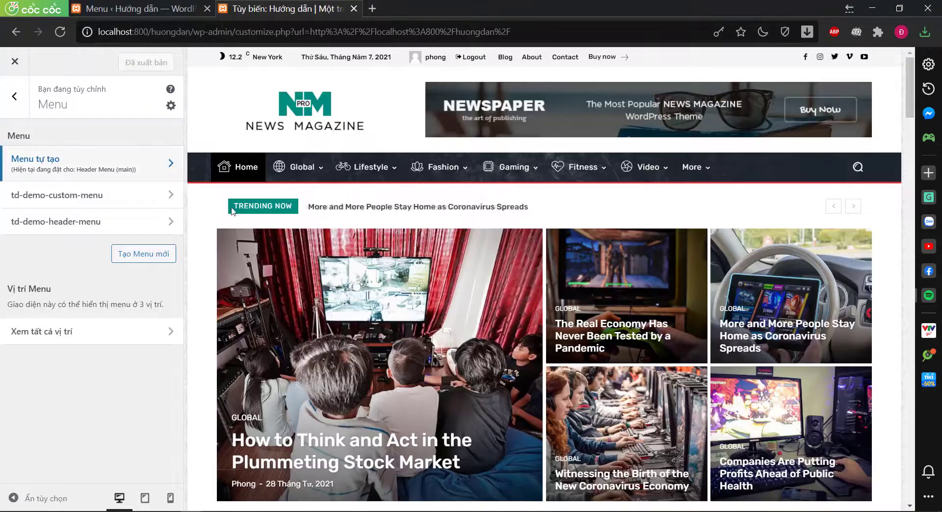
# Review the items of Menu tự tạo in the Customizer, close the Customizer, and return to the menu editor
pyautogui.click(94, 163)
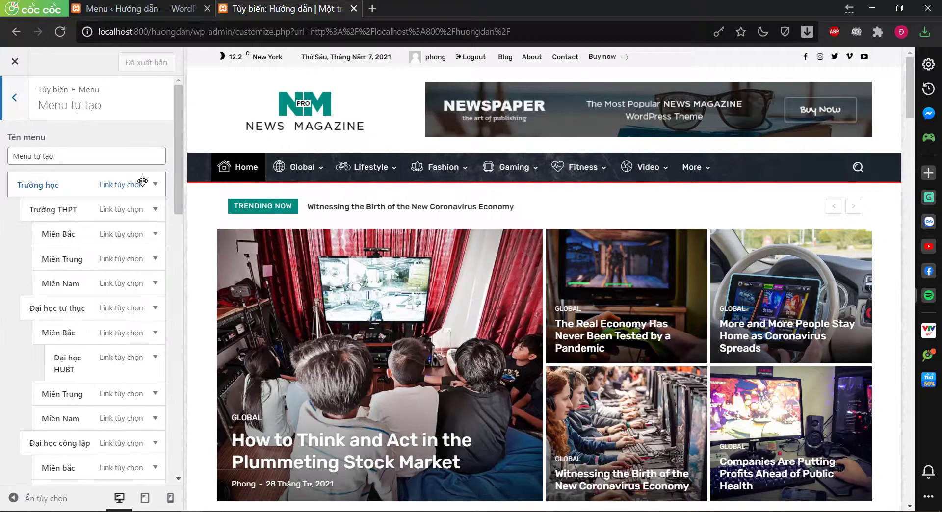
pyautogui.click(12, 98)
pyautogui.click(10, 65)
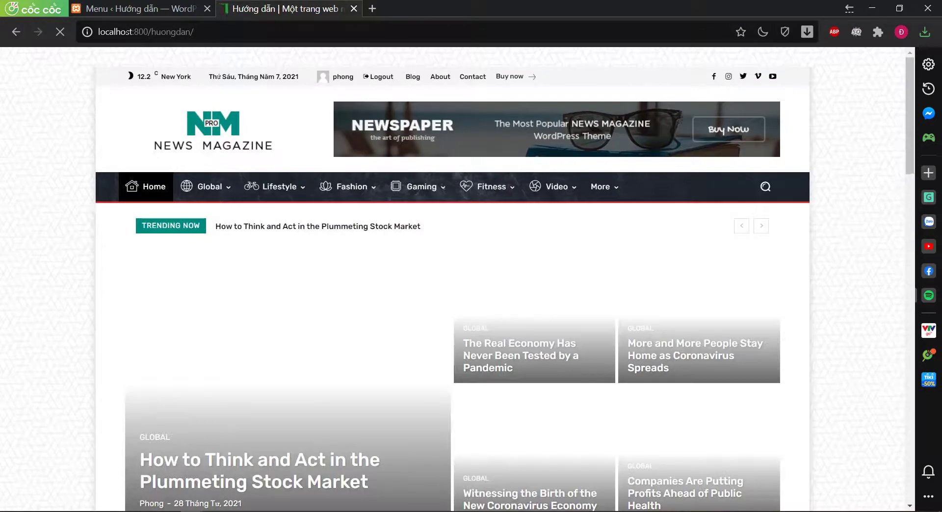
pyautogui.click(141, 5)
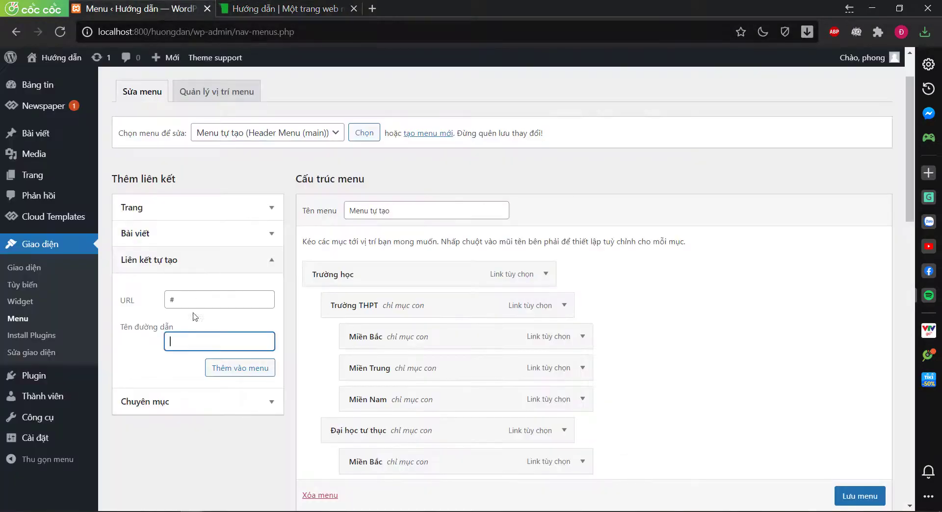
# Add the custom link Ngành học with # as its URL to Menu tự tạo
pyautogui.click(259, 4)
pyautogui.click(141, 8)
pyautogui.click(241, 368)
pyautogui.scroll(-5, 722, 342)
pyautogui.scroll(-5, 721, 343)
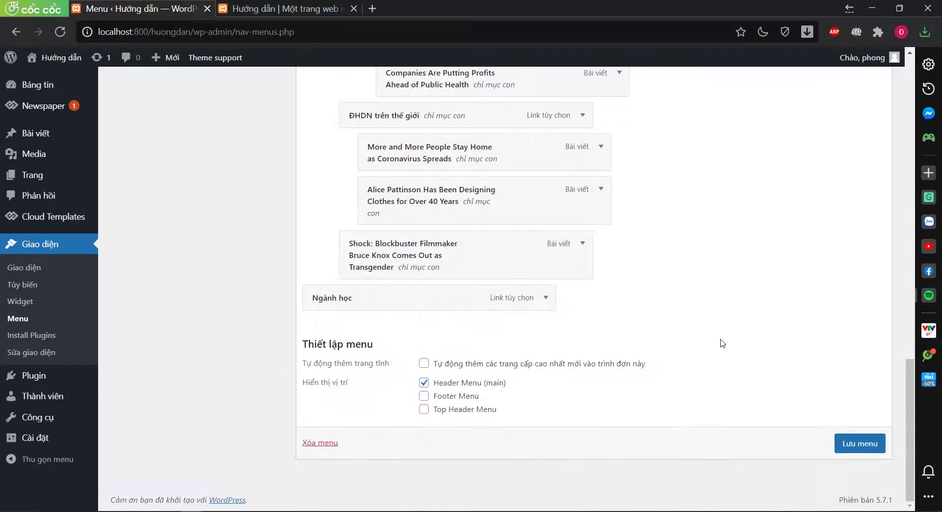
pyautogui.scroll(10, 248, 288)
# Check the Ngành học submenu on thithptquocgia.org, and add the custom link Thương mại điện tử with # as its URL in the local menu editor
pyautogui.click(201, 356)
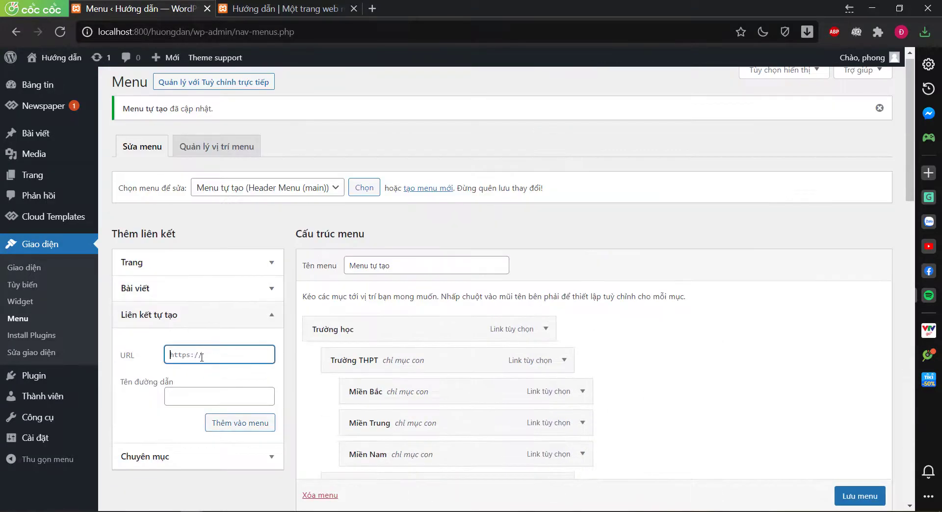
pyautogui.hotkey('alt', 'Tab')
pyautogui.moveTo(225, 61)
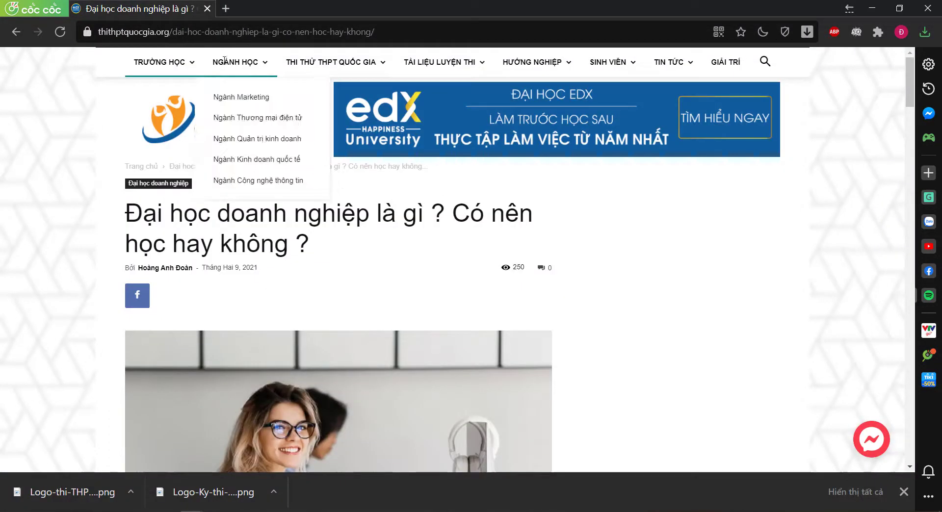
pyautogui.hotkey('alt', 'Tab')
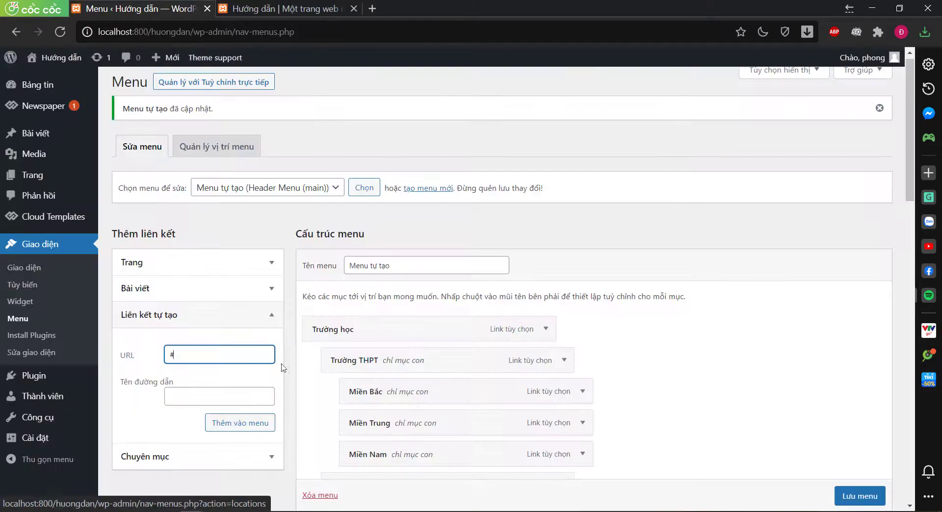
pyautogui.click(231, 397)
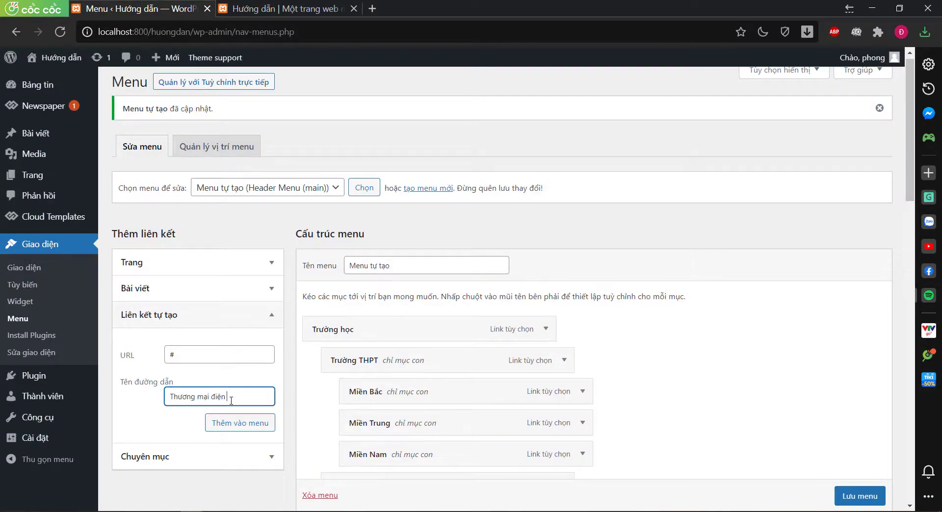
pyautogui.click(240, 423)
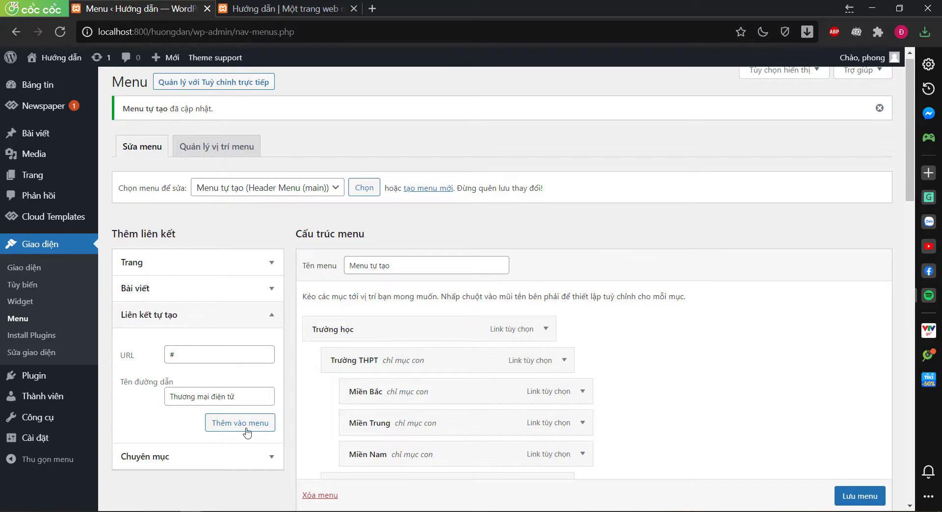
# Add two more custom links to the menu, Marketing and Kinh doanh quốc tế, each with # as its URL
pyautogui.click(236, 352)
pyautogui.write('#')
pyautogui.click(219, 397)
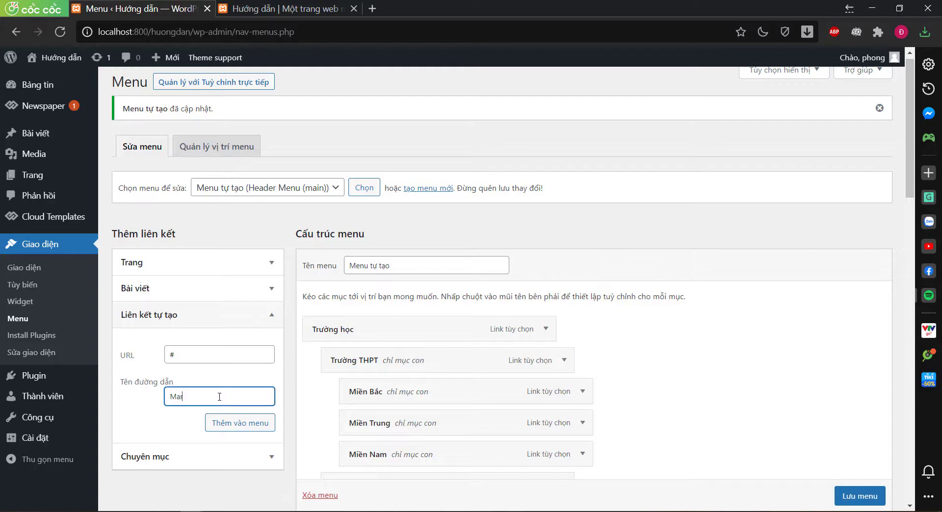
pyautogui.click(242, 424)
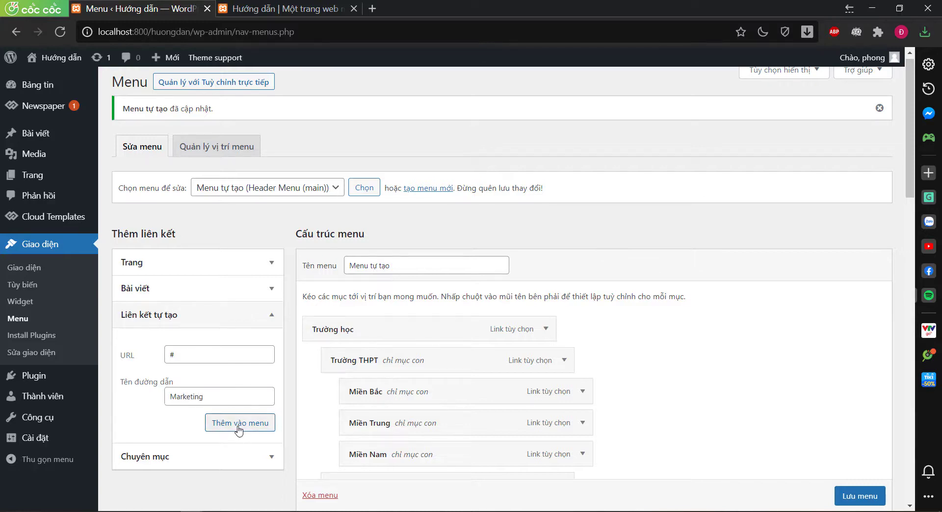
pyautogui.click(217, 355)
pyautogui.write('#')
pyautogui.click(227, 398)
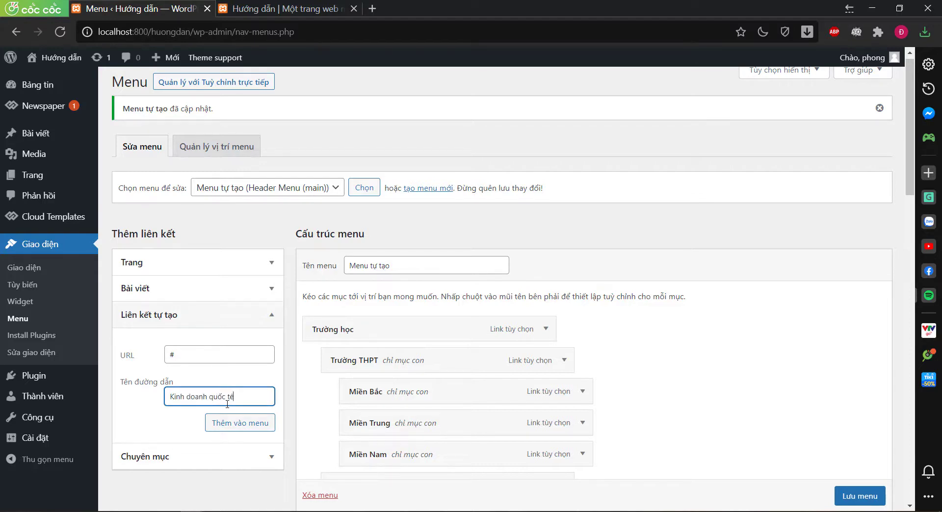
pyautogui.click(227, 423)
# Add custom links Quản trị kinh doanh and Công nghệ thông tin with # URLs, consulting the Ngành học submenu on thithptquocgia.org for the names
pyautogui.click(217, 357)
pyautogui.write('#')
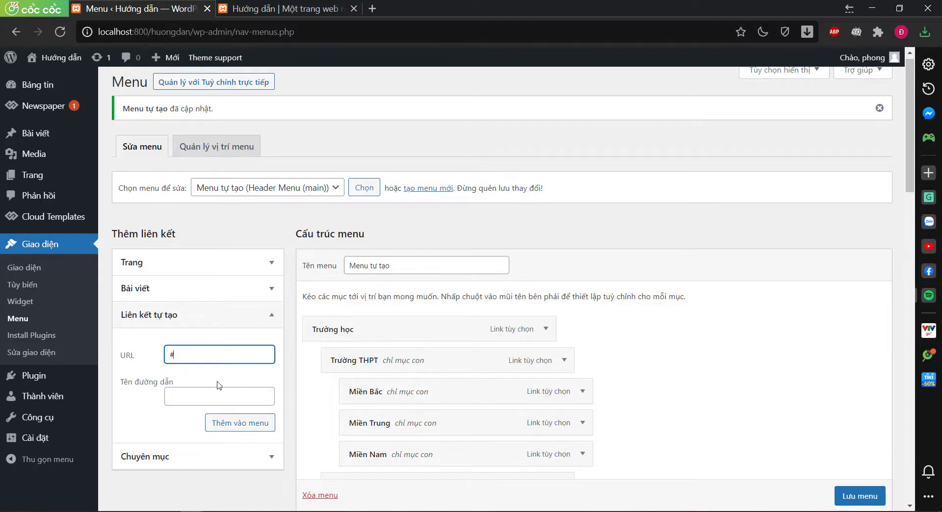
pyautogui.click(223, 403)
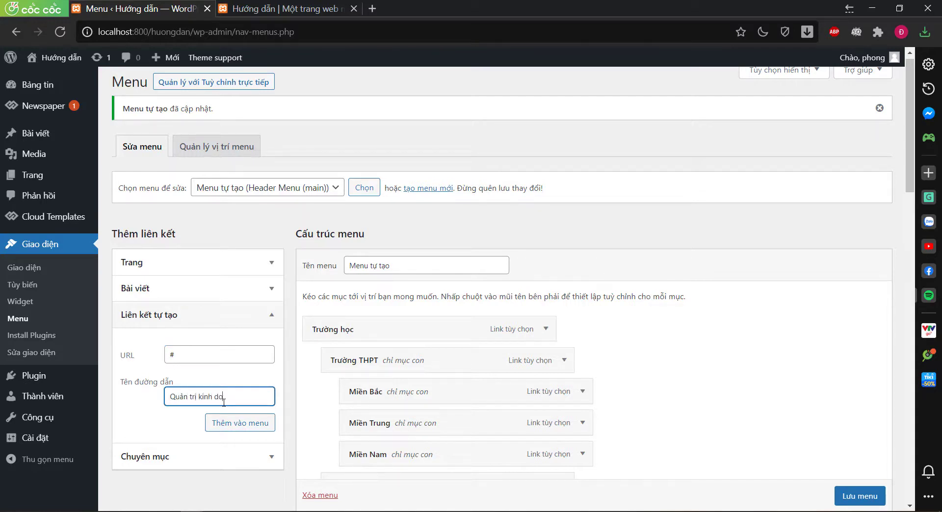
pyautogui.click(228, 422)
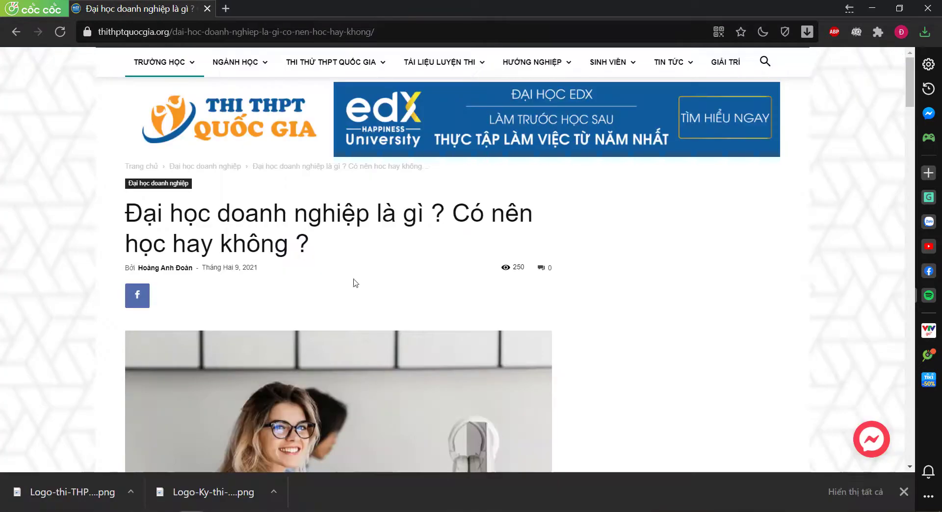
pyautogui.moveTo(232, 63)
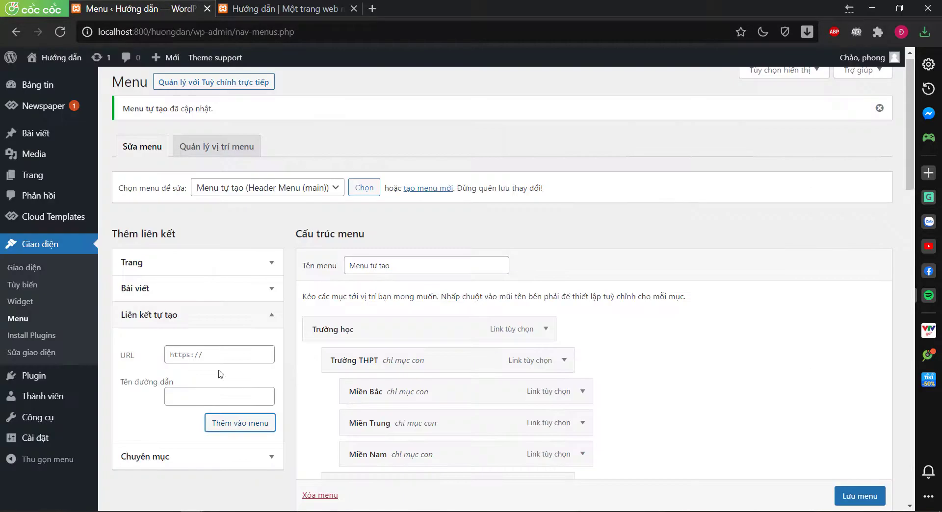
pyautogui.click(217, 355)
pyautogui.write('#')
pyautogui.click(218, 396)
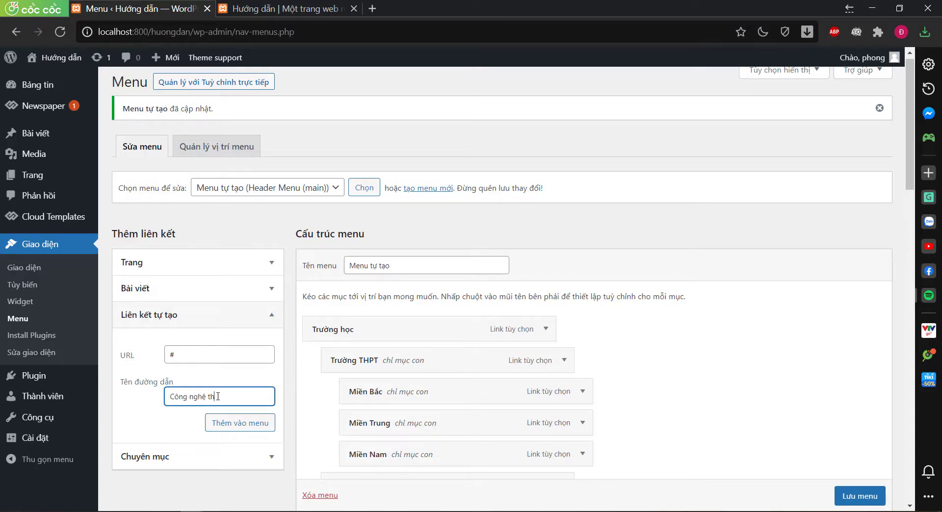
pyautogui.click(230, 423)
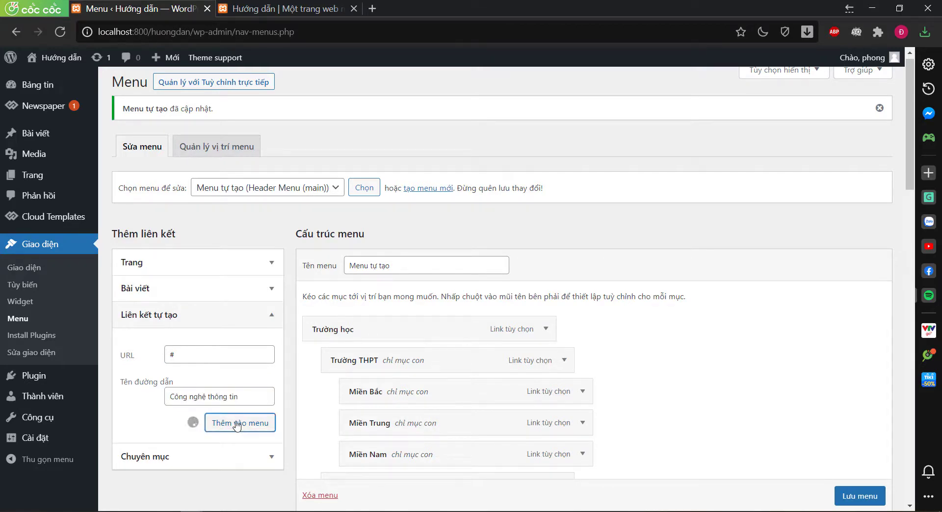
# Nest Thương mại điện tử, Marketing, Kinh doanh quốc tế, Quản trị kinh doanh and Công nghệ thông tin as sub-items under Ngành học
pyautogui.scroll(-18, 644, 371)
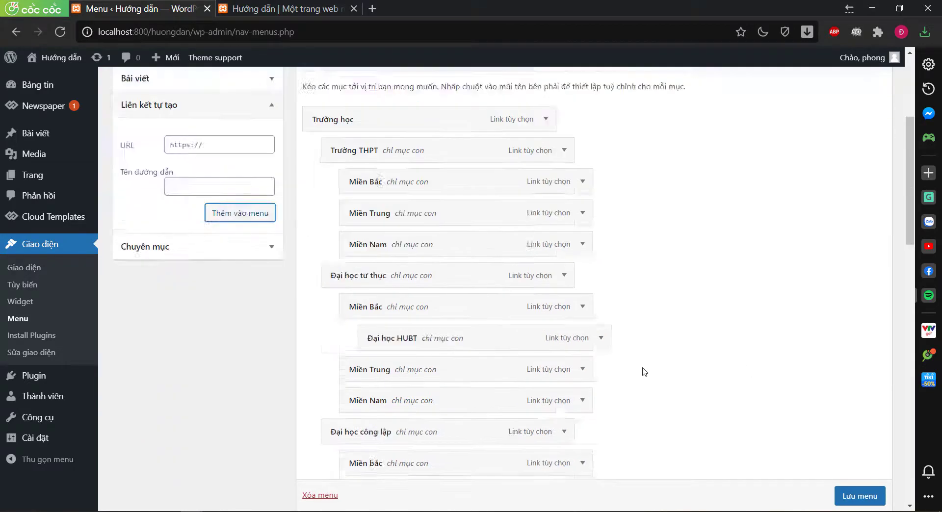
pyautogui.moveTo(403, 183); pyautogui.dragTo(422, 212)
pyautogui.moveTo(392, 240); pyautogui.dragTo(415, 240)
pyautogui.moveTo(407, 276); pyautogui.dragTo(417, 274)
pyautogui.moveTo(419, 302); pyautogui.dragTo(431, 334)
# Look up the next top-level item on thithptquocgia.org and add the custom link Thi thử THPT quốc gia with # as its URL
pyautogui.scroll(15, 290, 375)
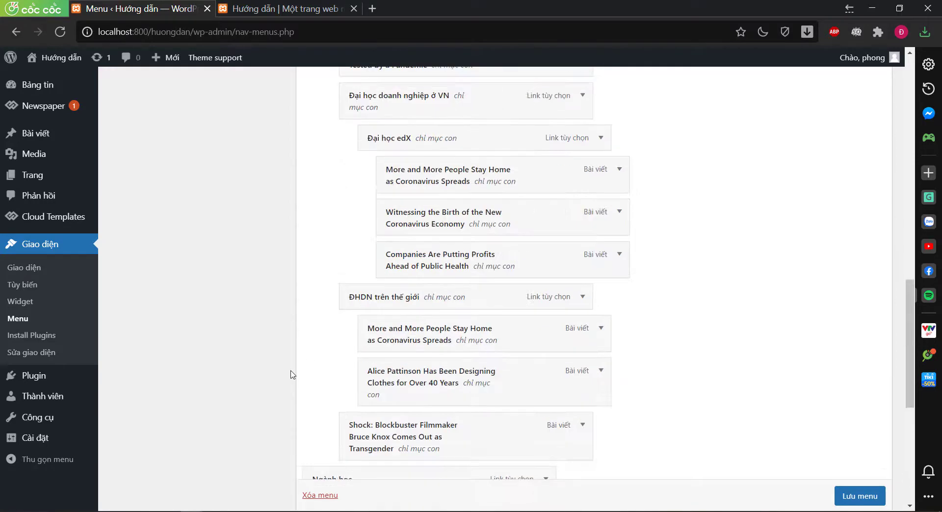
pyautogui.click(216, 364)
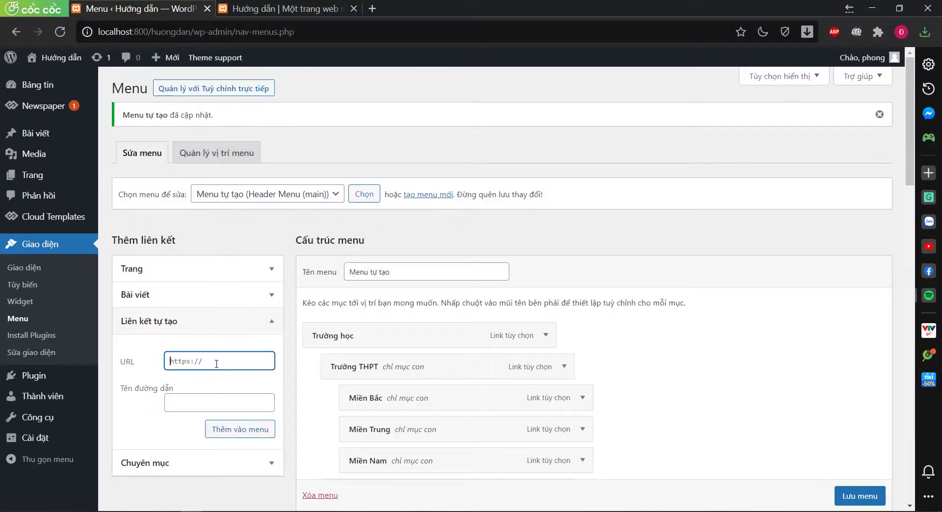
pyautogui.hotkey('alt', 'Tab')
pyautogui.click(310, 99)
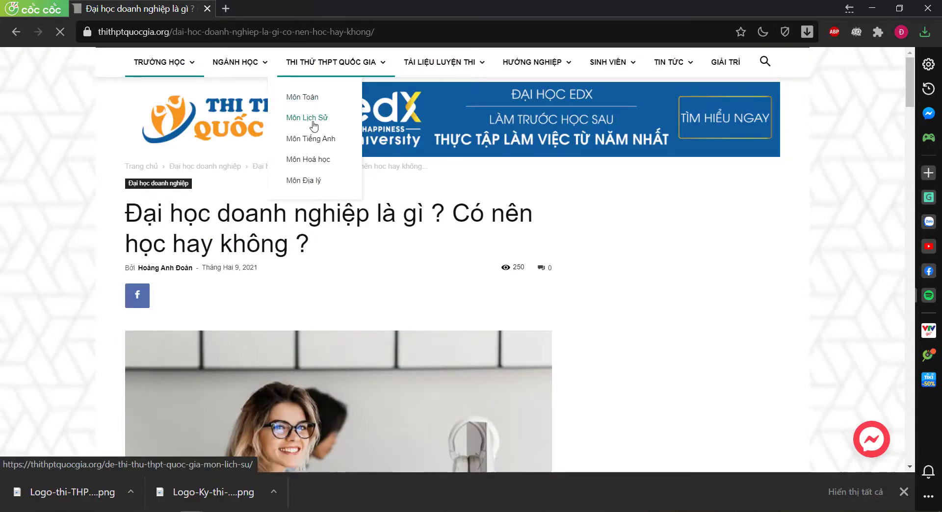
pyautogui.click(20, 36)
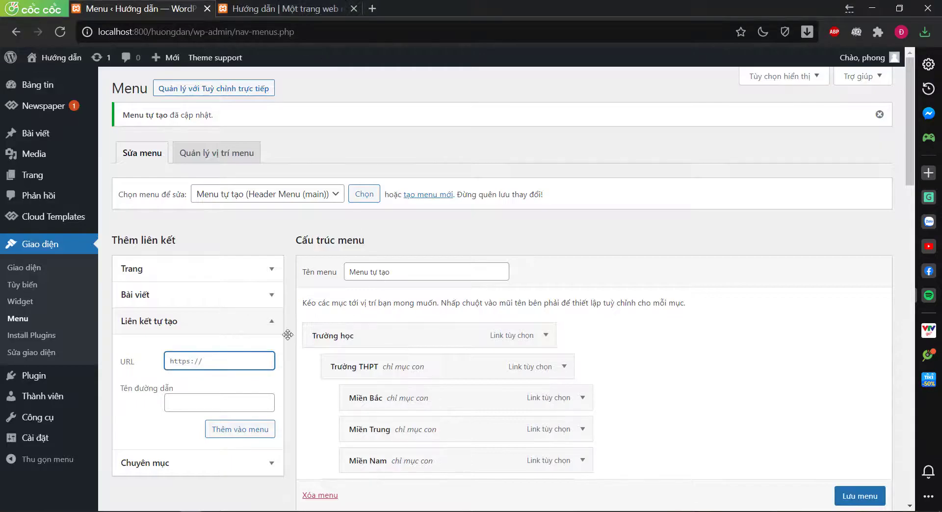
pyautogui.press('BackSpace')
pyautogui.write('#')
pyautogui.press('Tab')
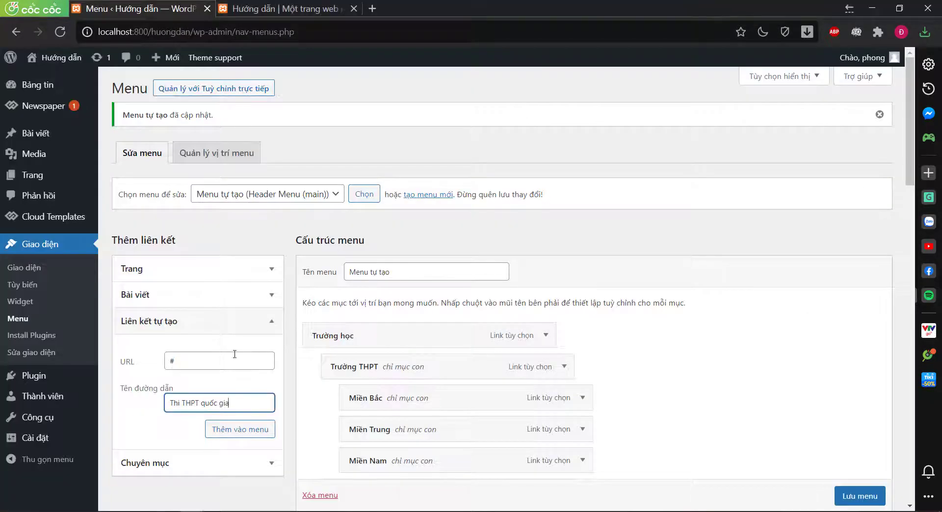
pyautogui.write('thử')
pyautogui.click(222, 426)
pyautogui.scroll(-10, 774, 408)
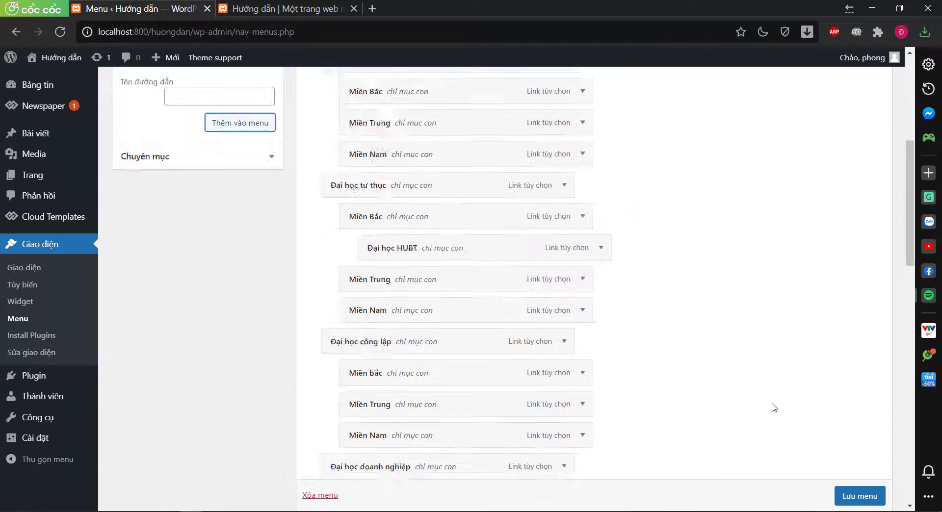
# Check the Thi thử THPT quốc gia submenu on thithptquocgia.org, and add the page Trang Mẫu to the local menu five times
pyautogui.scroll(3, 774, 407)
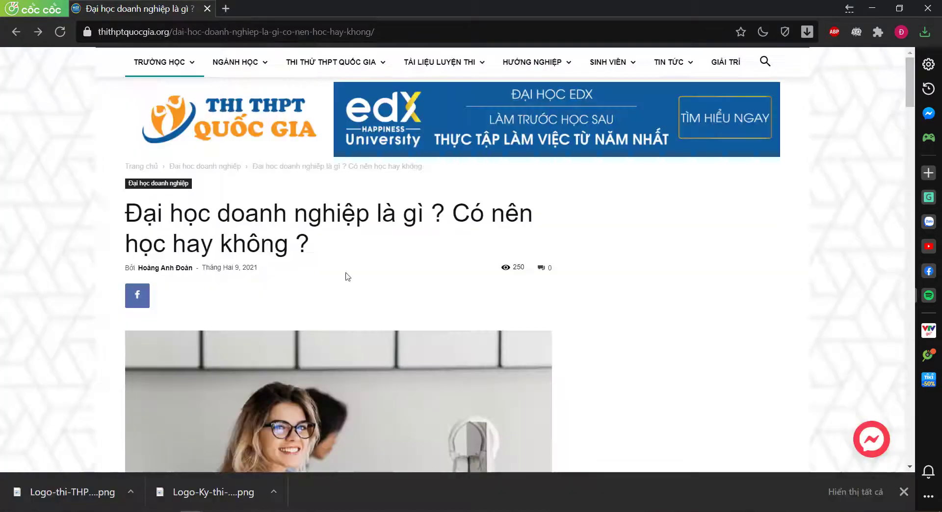
pyautogui.moveTo(344, 68)
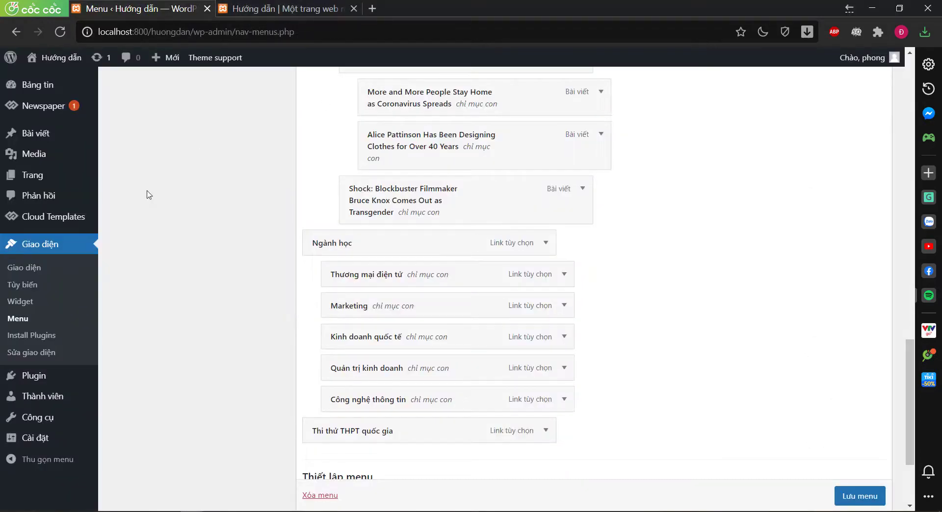
pyautogui.scroll(10, 242, 228)
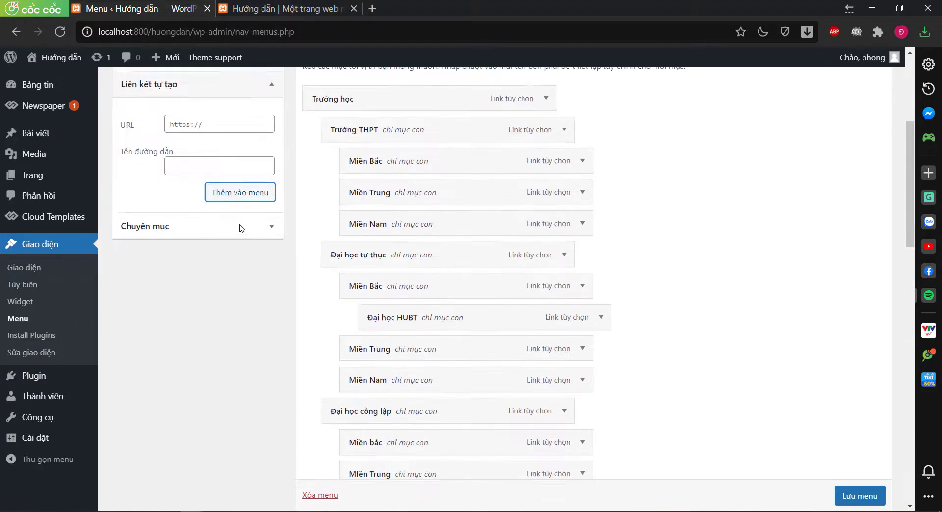
pyautogui.scroll(5, 242, 228)
pyautogui.click(271, 324)
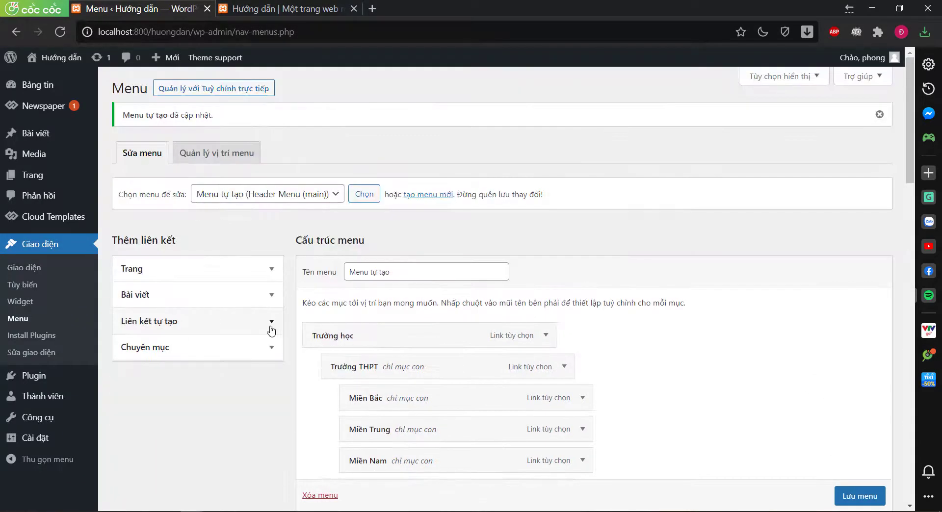
pyautogui.click(274, 277)
pyautogui.click(134, 329)
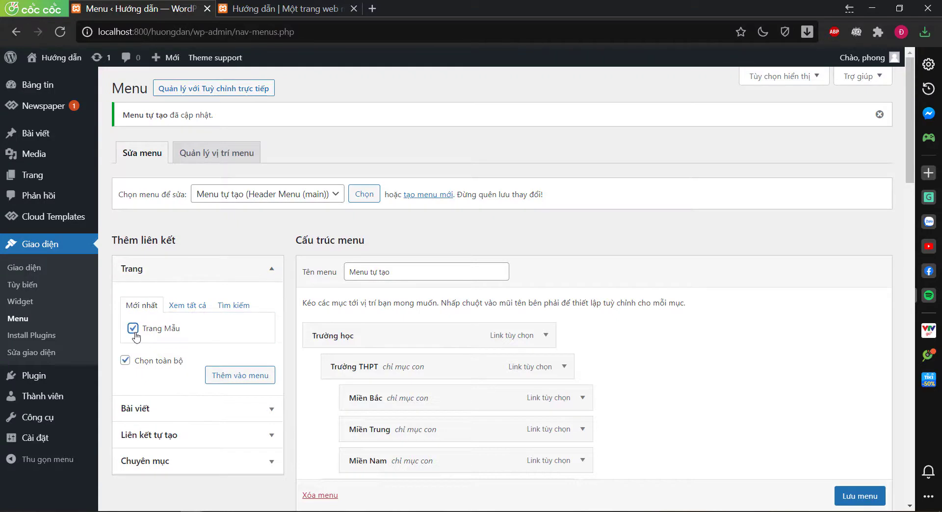
pyautogui.click(223, 378)
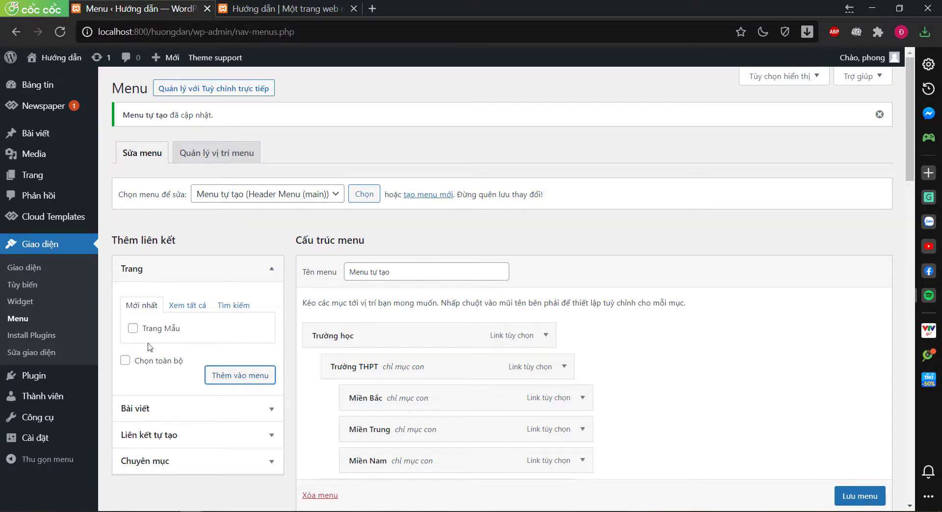
pyautogui.click(137, 334)
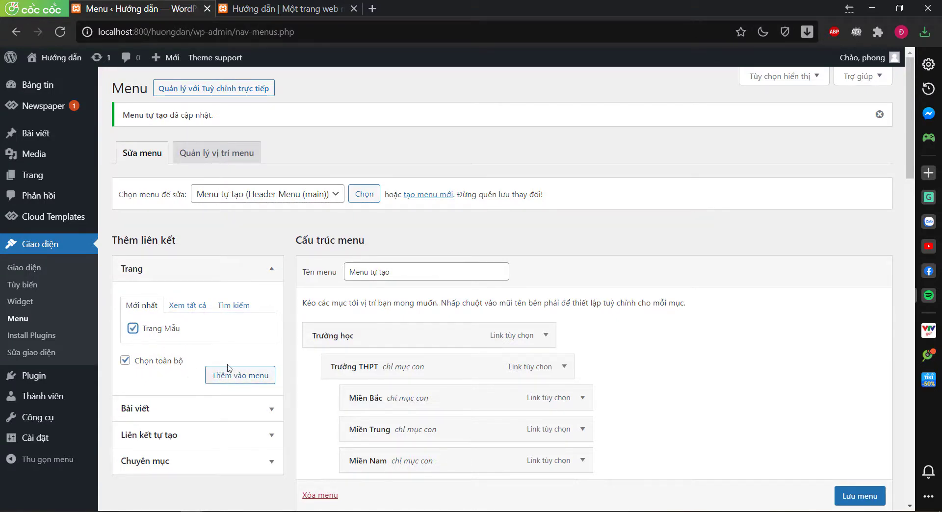
pyautogui.click(235, 375)
pyautogui.click(133, 333)
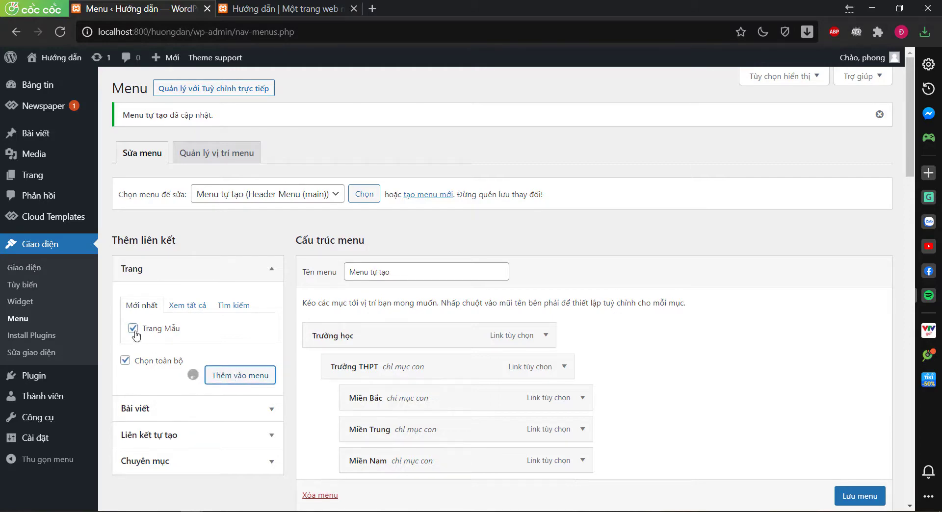
pyautogui.click(231, 376)
# Nest all five Trang Mẫu page items as sub-items under Thi thử THPT quốc gia in the menu structure
pyautogui.scroll(-15, 643, 400)
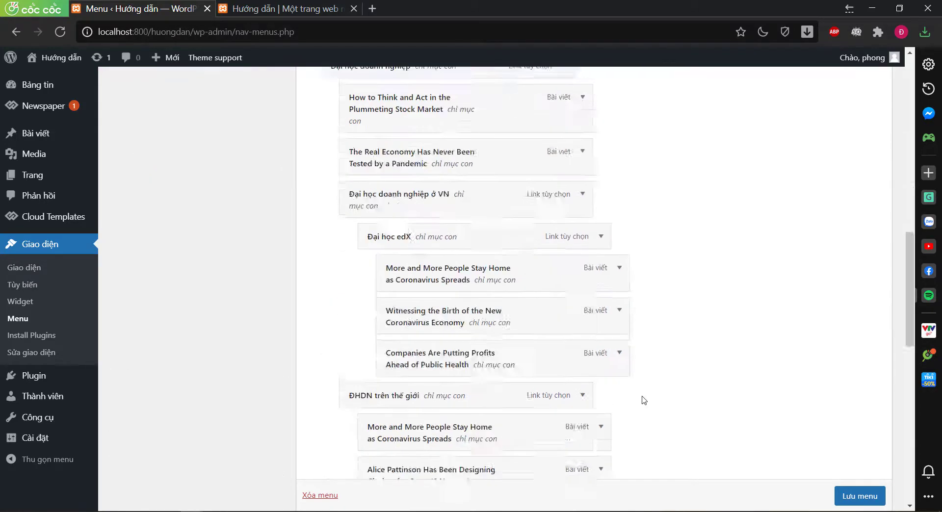
pyautogui.moveTo(407, 184); pyautogui.dragTo(437, 270)
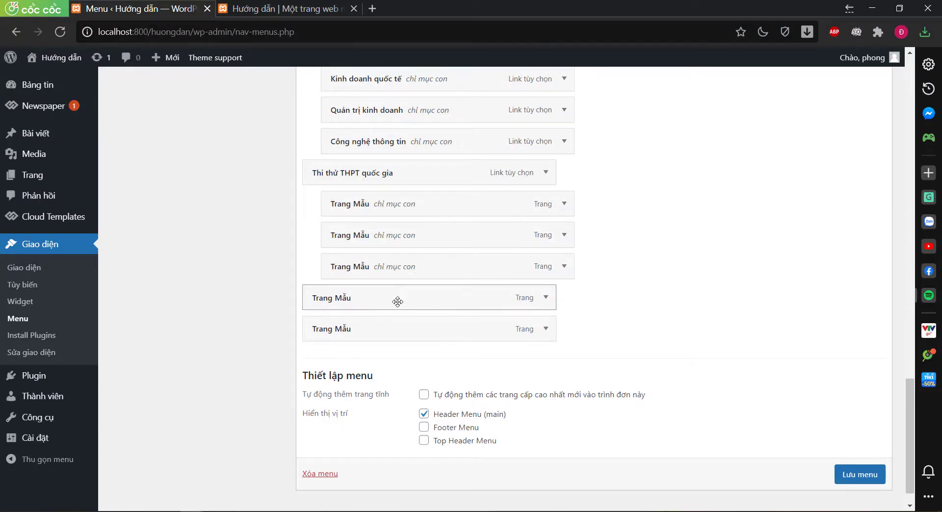
pyautogui.moveTo(395, 303); pyautogui.dragTo(409, 331)
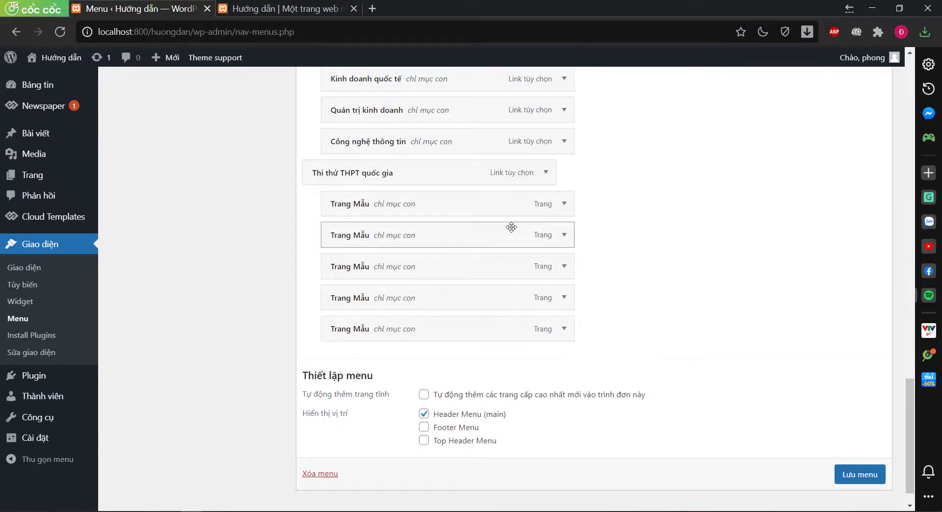
# Set the navigation label of the first Trang Mẫu item under Thi thử THPT quốc gia to Toán
pyautogui.click(563, 206)
pyautogui.click(331, 251)
pyautogui.hotkey('ctrl', 'a')
pyautogui.write('Toán')
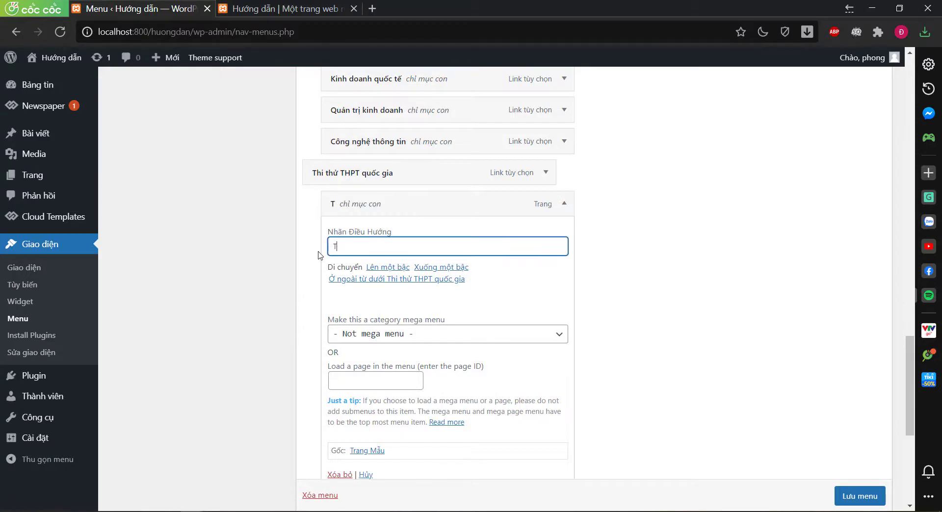
pyautogui.click(564, 203)
# Set the navigation label of the second sub-item under Thi thử THPT quốc gia to Lý
pyautogui.click(564, 235)
pyautogui.click(442, 274)
pyautogui.hotkey('ctrl', 'a')
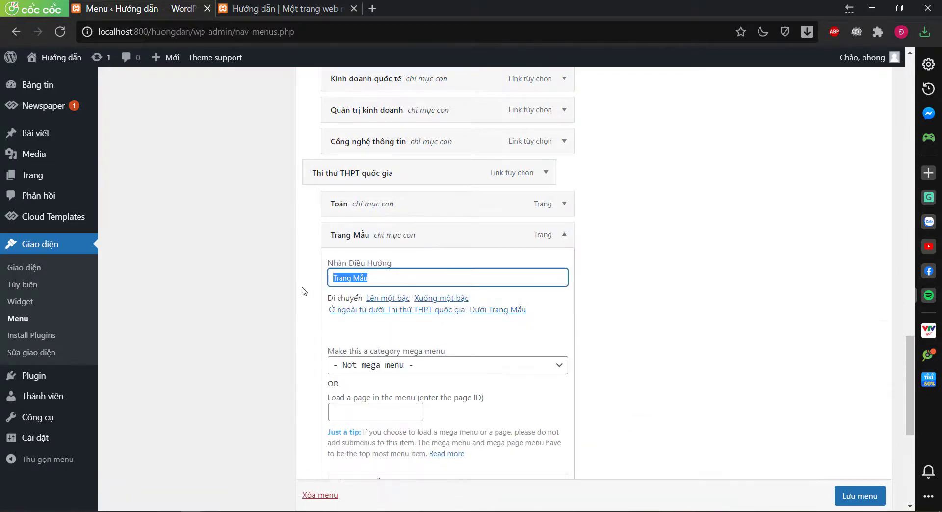
pyautogui.press('BackSpace')
pyautogui.write('Ly')
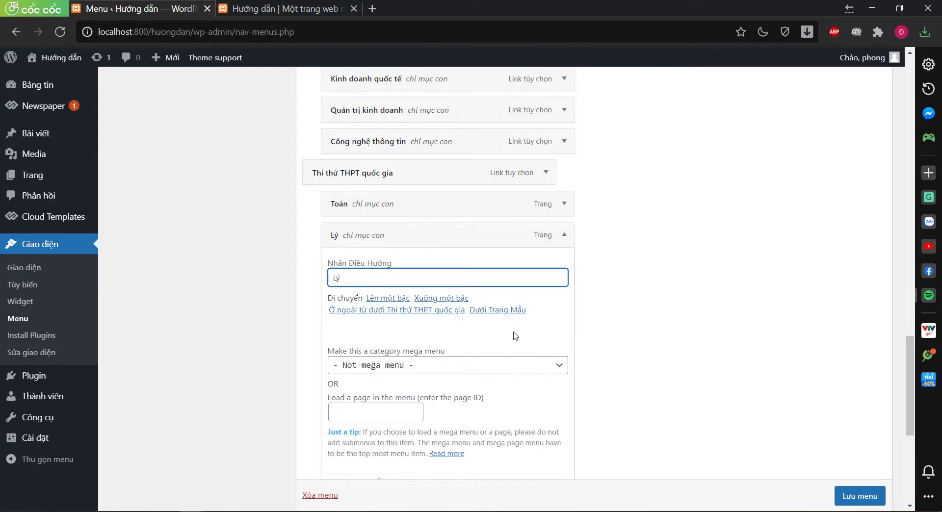
pyautogui.click(564, 235)
# Set the navigation label of the third sub-item under Thi thử THPT quốc gia to Hóa
pyautogui.click(564, 267)
pyautogui.click(398, 302)
pyautogui.hotkey('ctrl', 'a')
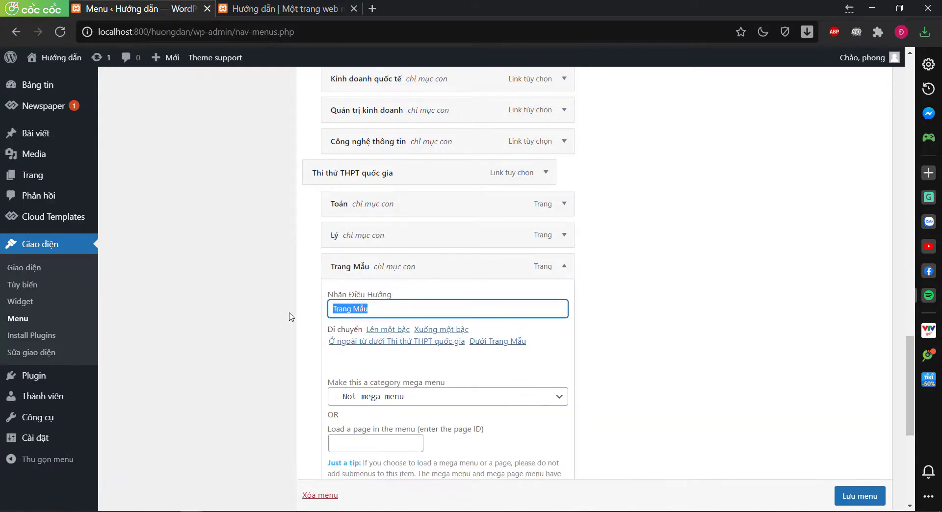
pyautogui.press('BackSpace')
pyautogui.write('Hóa')
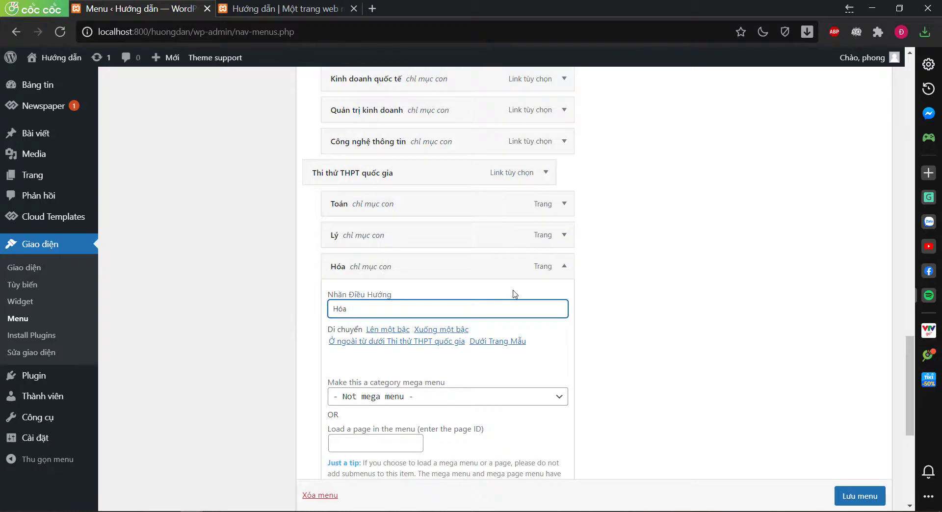
pyautogui.click(565, 268)
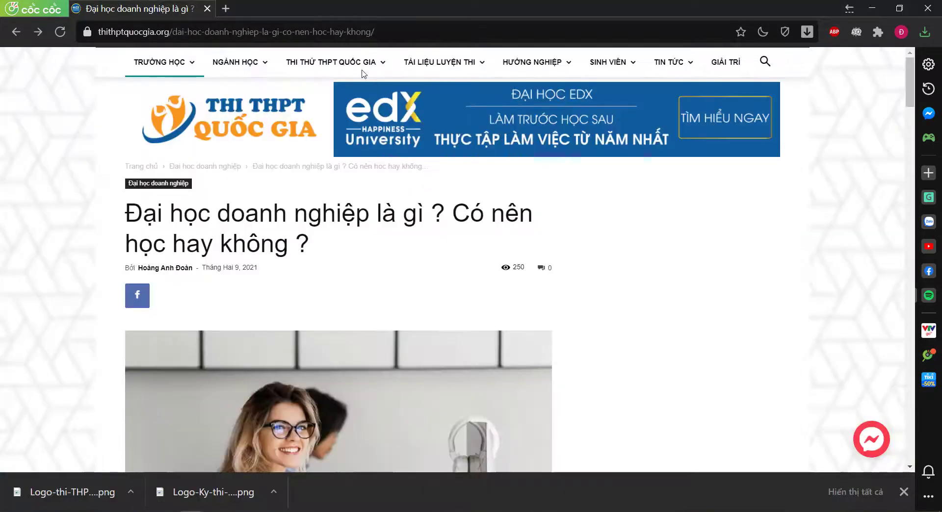
# Check thithptquocgia.org for reference and set the fourth sub-item's navigation label under Thi thử THPT quốc gia to Anh
pyautogui.moveTo(361, 72)
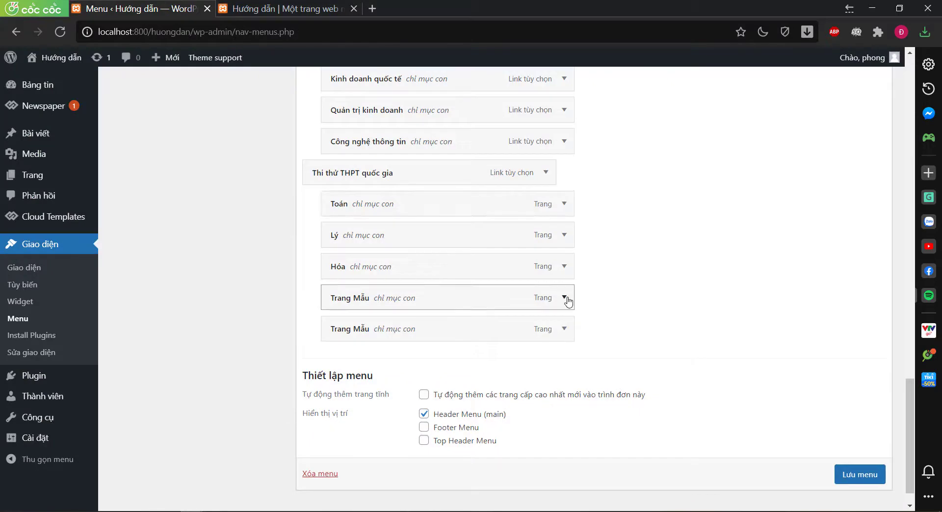
pyautogui.click(564, 298)
pyautogui.tripleClick(488, 340)
pyautogui.press('BackSpace')
pyautogui.write('Anh')
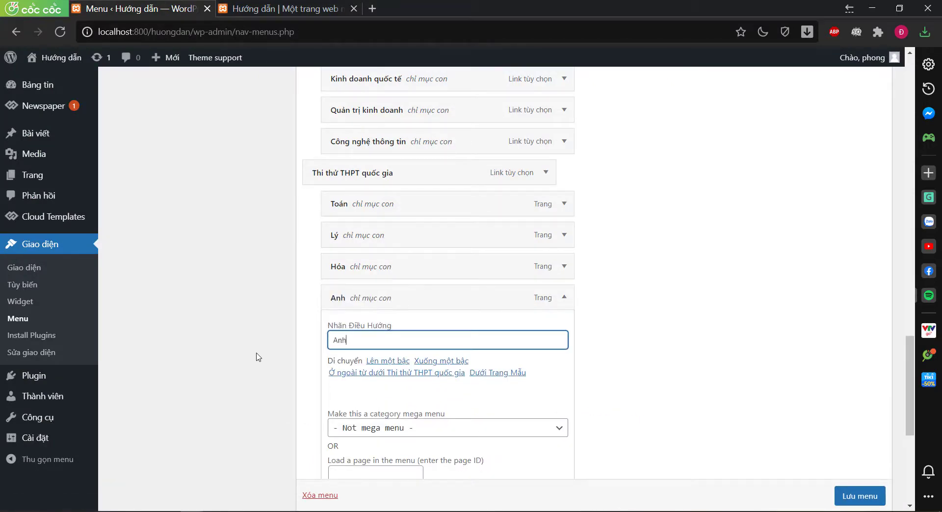
pyautogui.click(564, 298)
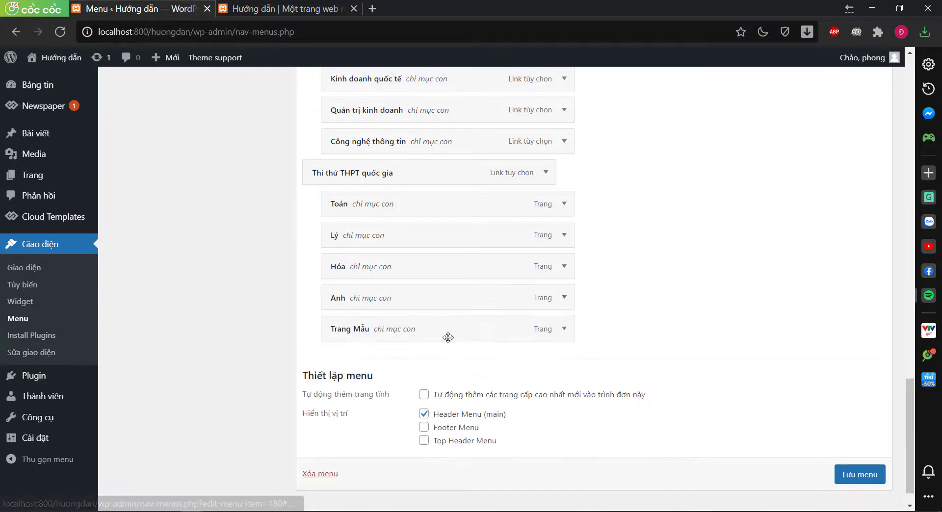
# Set the navigation label of the last Trang Mẫu item under Thi thử THPT quốc gia to Sử
pyautogui.click(564, 329)
pyautogui.press('Tab')
pyautogui.press('BackSpace')
pyautogui.write('Sử')
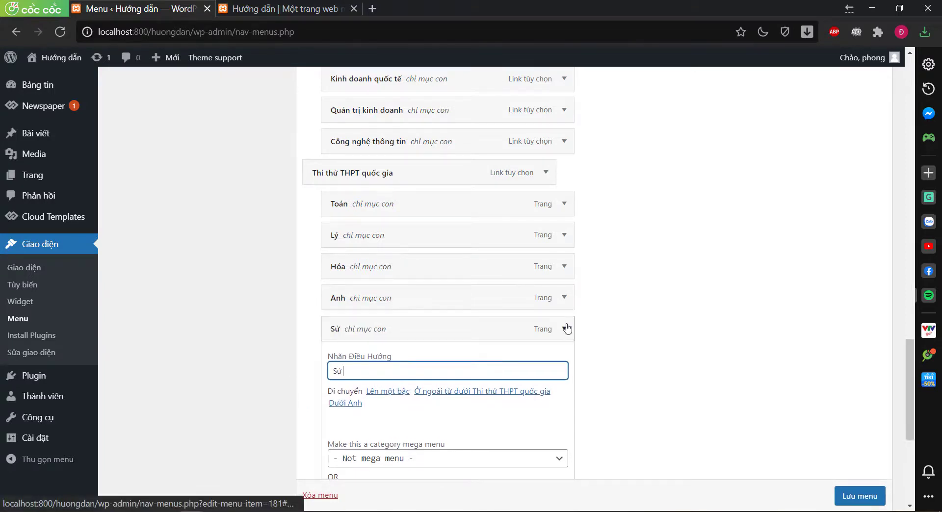
pyautogui.click(564, 328)
# Review the menu structure and save the menu with its renamed Thi thử THPT quốc gia sub-items
pyautogui.scroll(20, 228, 297)
pyautogui.scroll(-20, 228, 298)
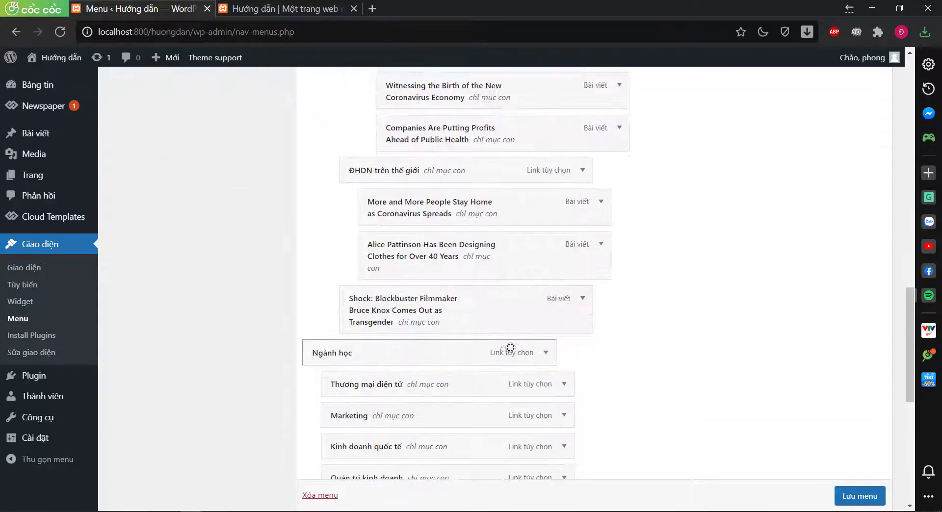
pyautogui.scroll(-2, 633, 351)
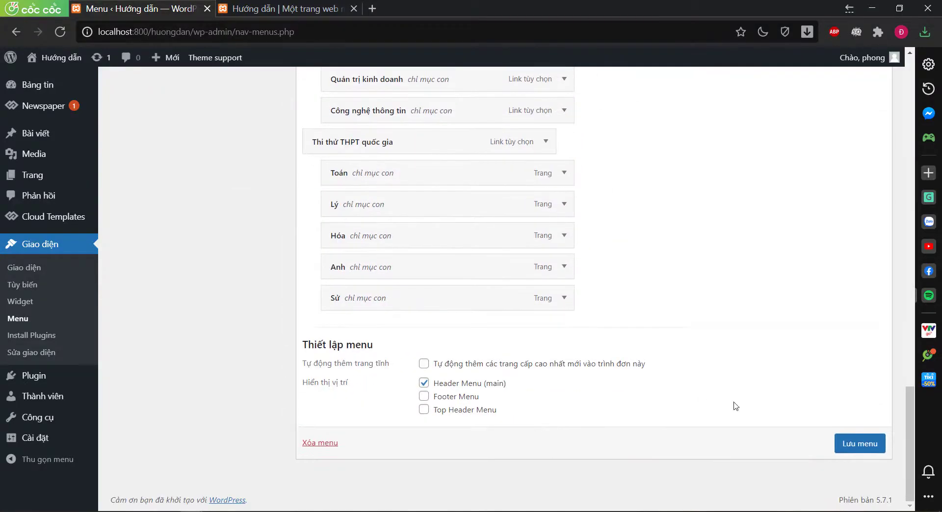
pyautogui.click(856, 444)
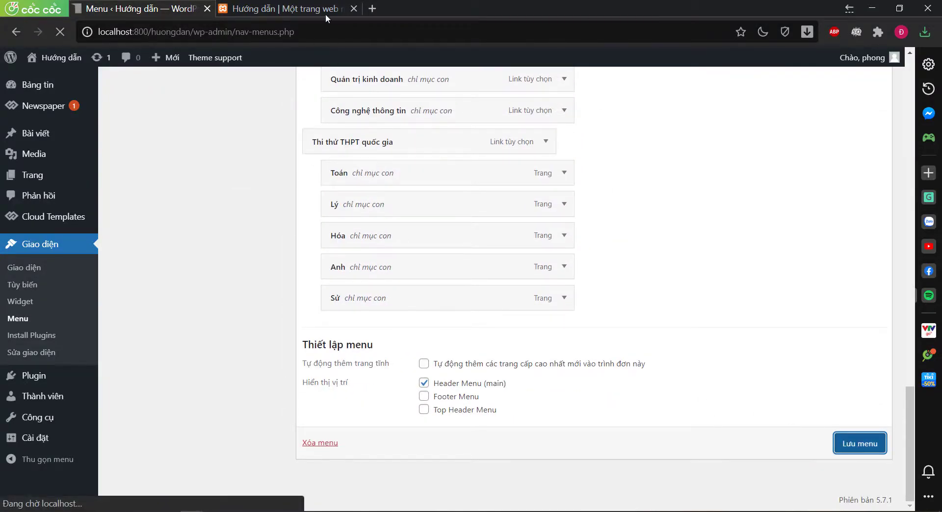
# Reload the local site's front page and check its header menu, including the Trường học submenu
pyautogui.click(285, 8)
pyautogui.click(55, 31)
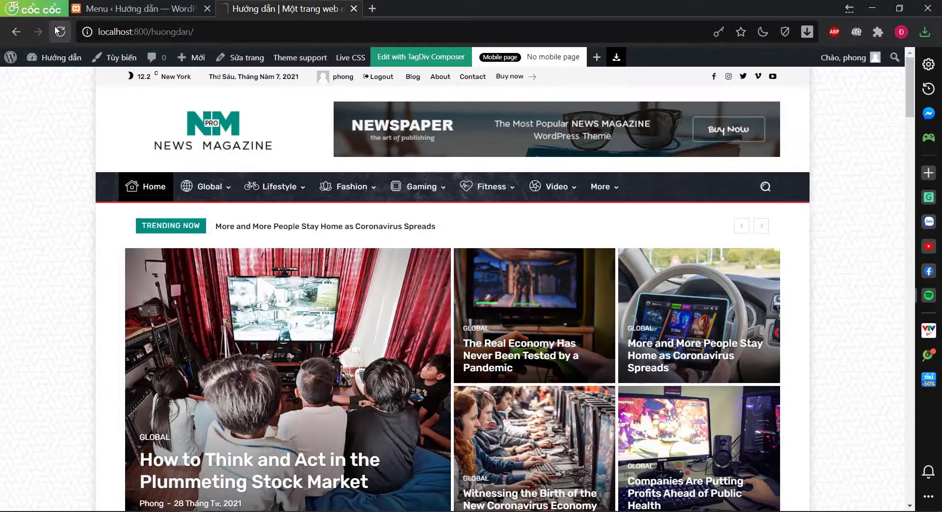
pyautogui.hotkey('ctrl', 'shift', 'Tab')
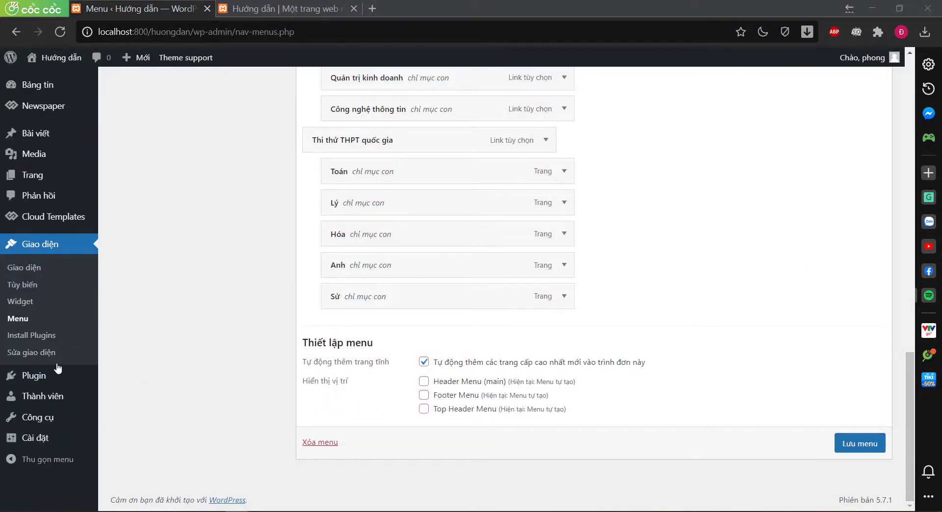
pyautogui.scroll(15, 97, 368)
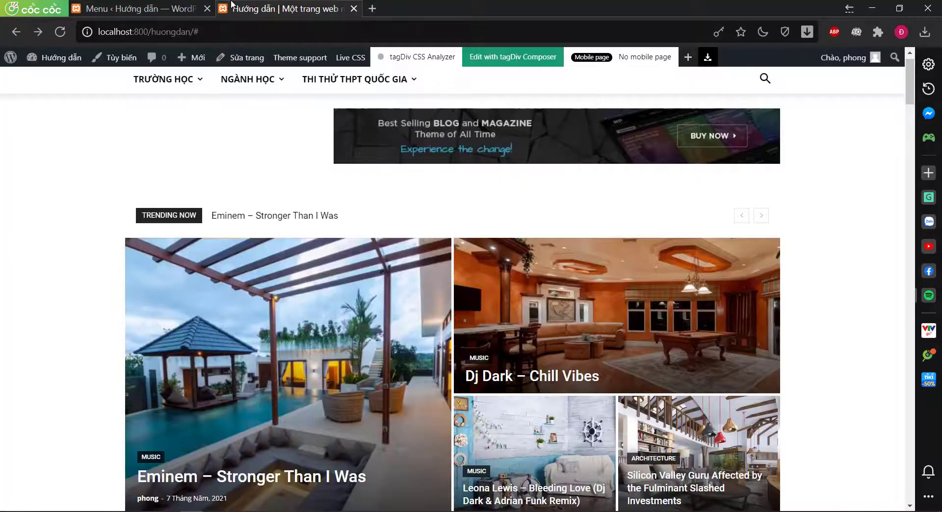
pyautogui.hotkey('ctrl', 'Tab')
pyautogui.moveTo(178, 85)
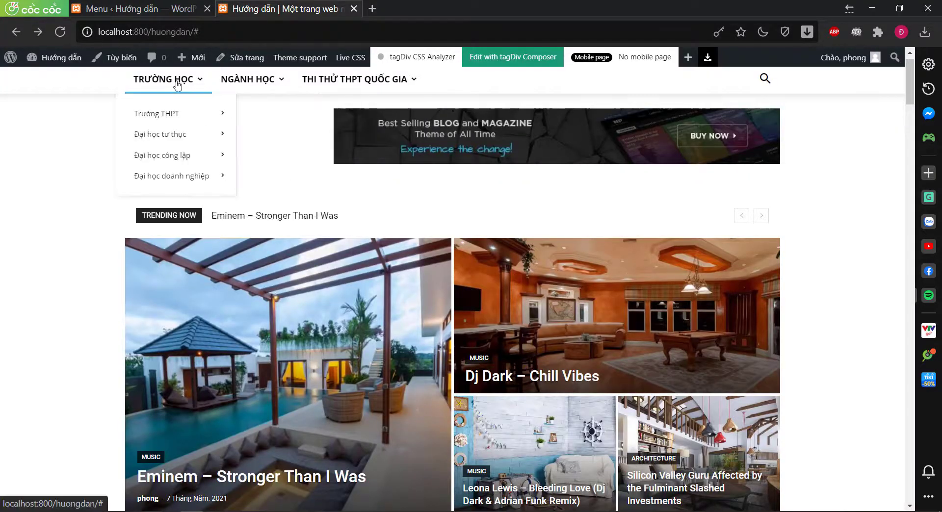
pyautogui.hotkey('ctrl', 'shift', 'Tab')
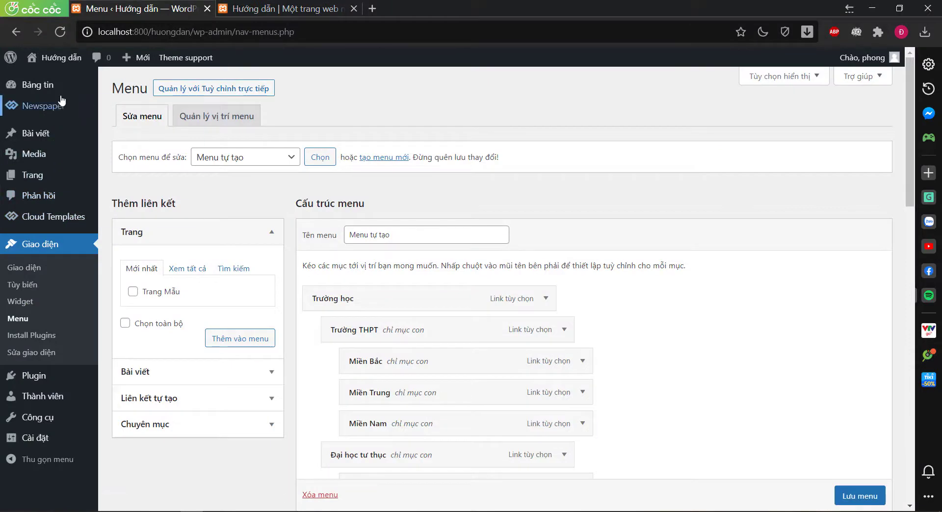
# Set the Newspaper theme's header Cloud Library template to Header Template - Default PRO, save, and check the header on the reloaded front page
pyautogui.moveTo(58, 108)
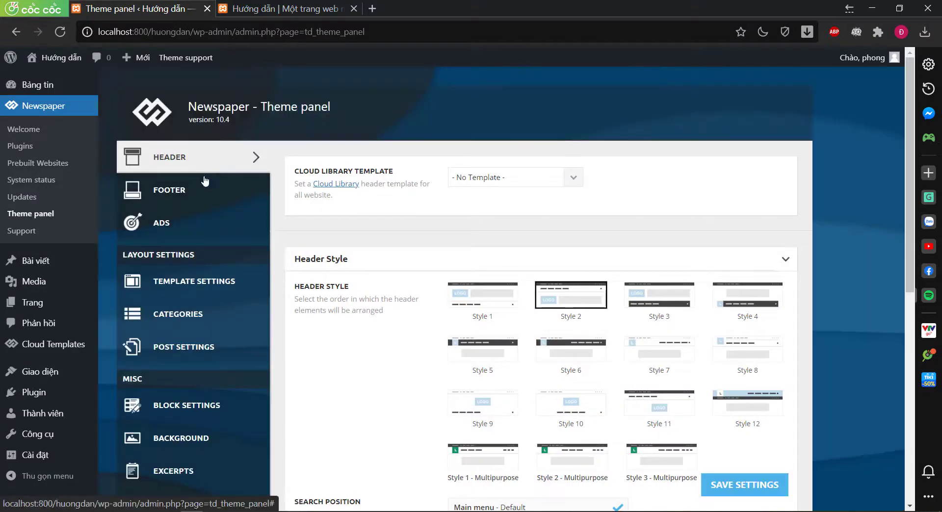
pyautogui.click(570, 178)
pyautogui.click(515, 202)
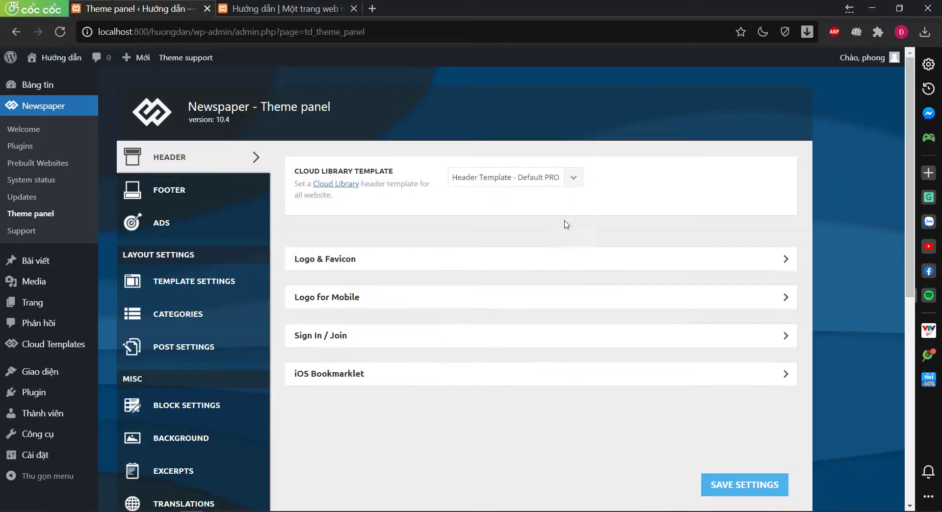
pyautogui.click(745, 485)
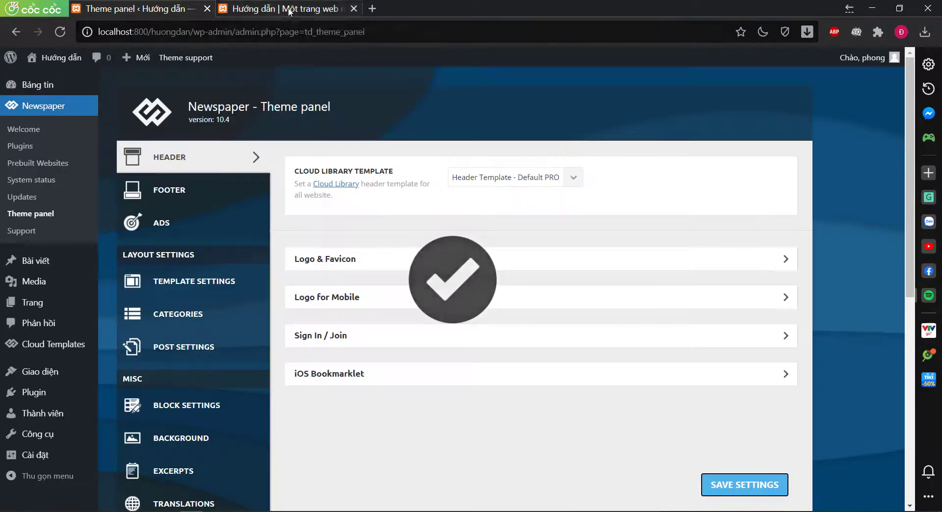
pyautogui.click(290, 8)
pyautogui.click(66, 36)
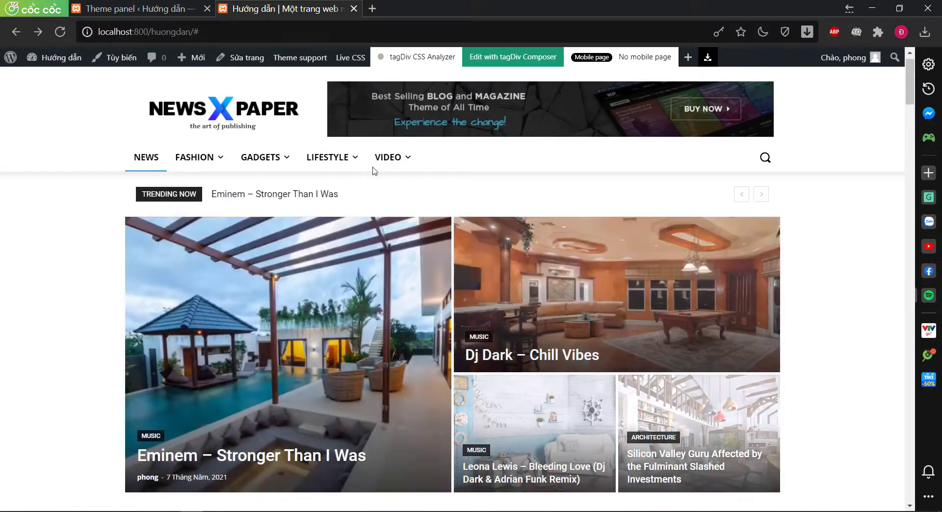
pyautogui.moveTo(301, 167)
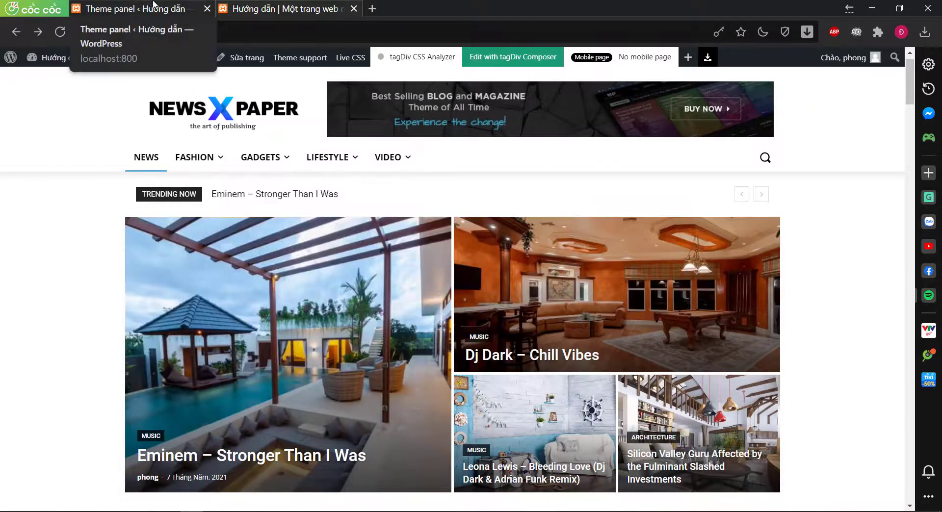
# Set the header Cloud Library template back to No Template, save the theme settings, and check the header on the reloaded front page
pyautogui.click(156, 6)
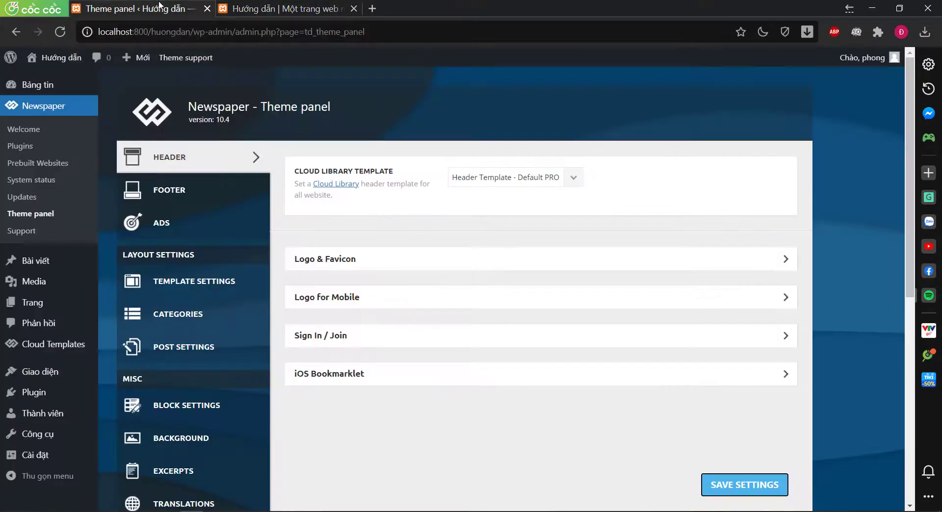
pyautogui.click(580, 186)
pyautogui.click(538, 190)
pyautogui.scroll(-1, 474, 247)
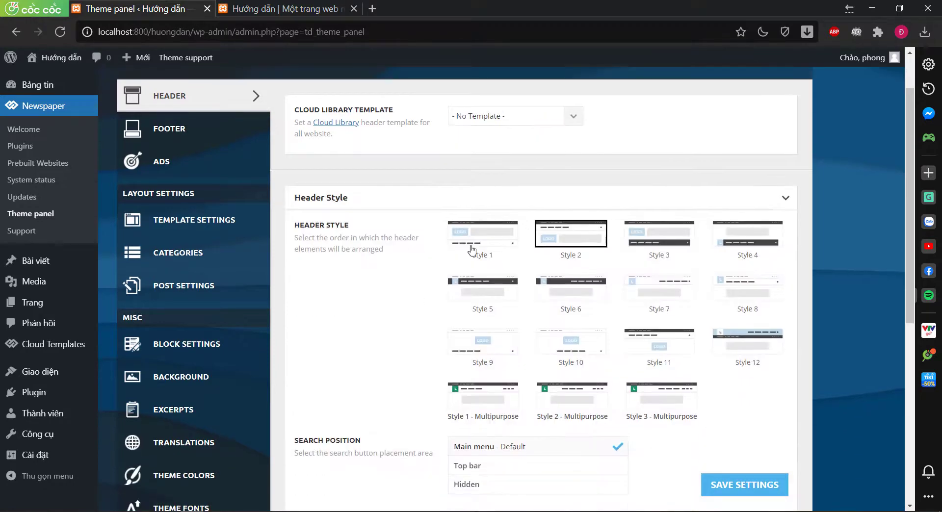
pyautogui.scroll(-4, 488, 248)
pyautogui.scroll(4, 461, 313)
pyautogui.scroll(-2, 479, 251)
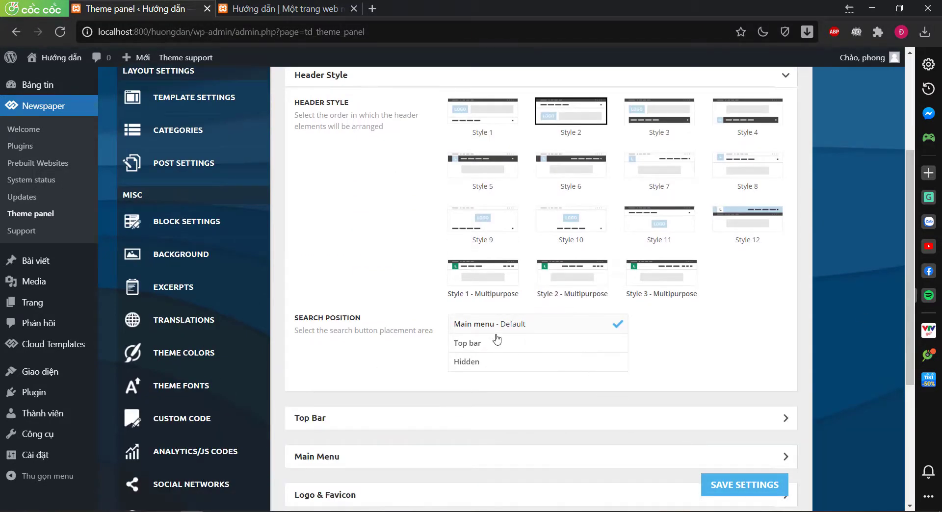
pyautogui.scroll(1, 496, 339)
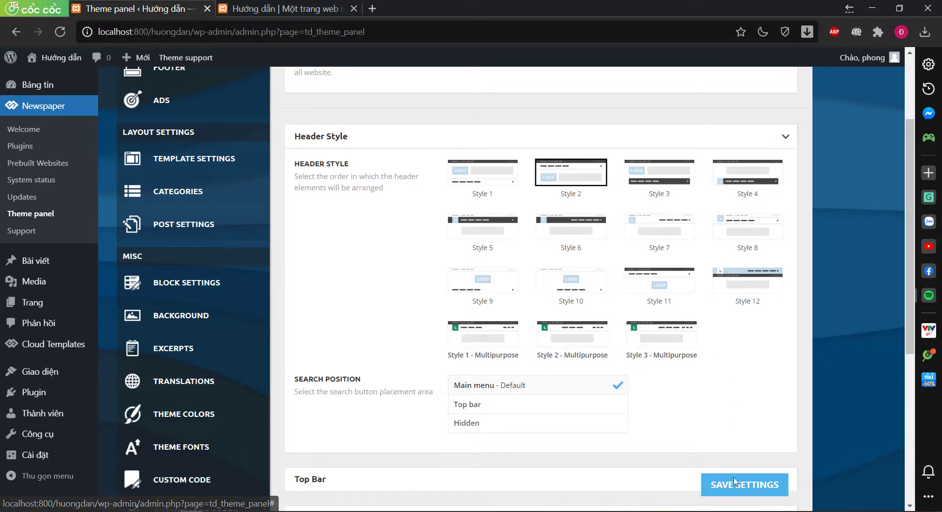
pyautogui.click(719, 491)
pyautogui.click(290, 8)
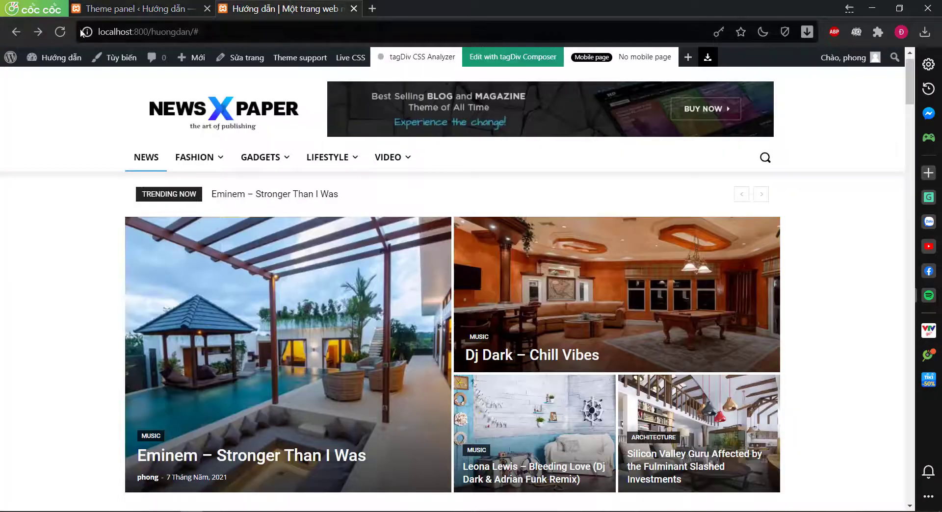
pyautogui.click(61, 31)
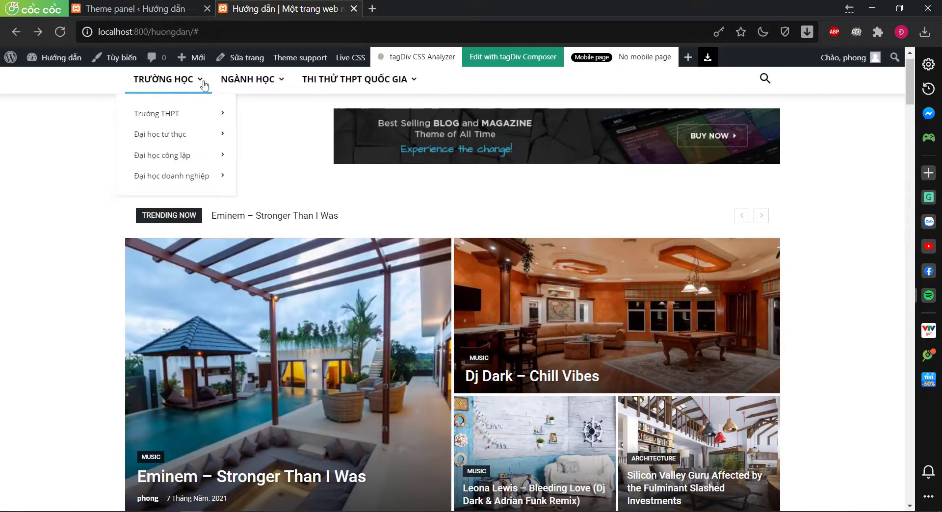
# Go from the Newspaper theme panel back to the WordPress menu editor for Menu tự tạo
pyautogui.click(156, 5)
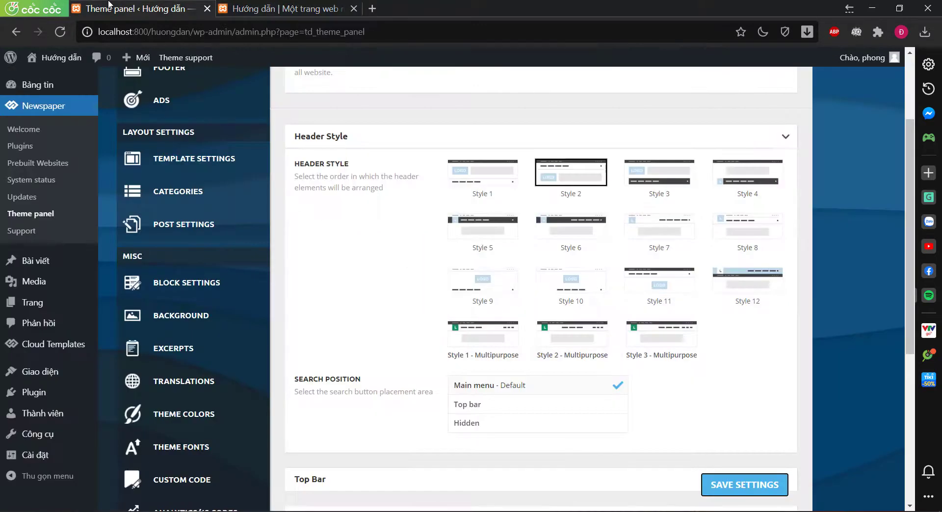
pyautogui.scroll(3, 98, 220)
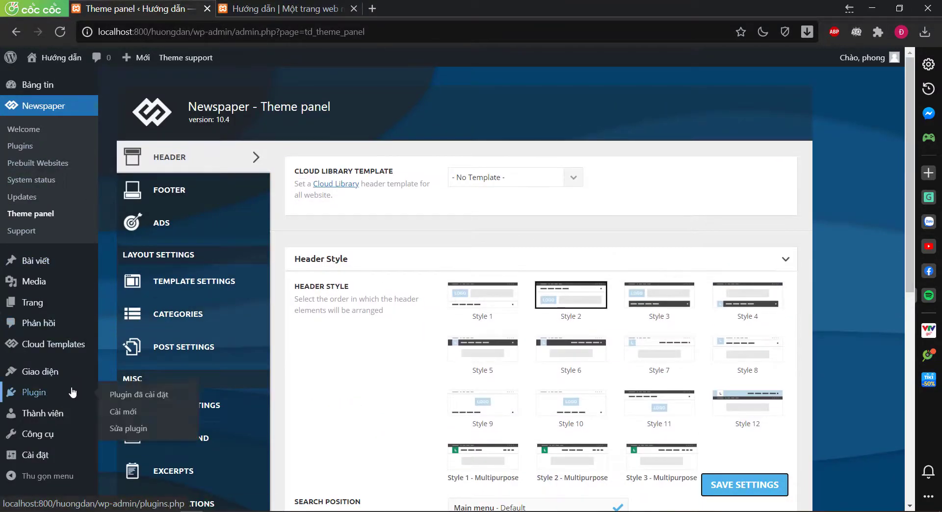
pyautogui.moveTo(91, 373)
pyautogui.click(126, 425)
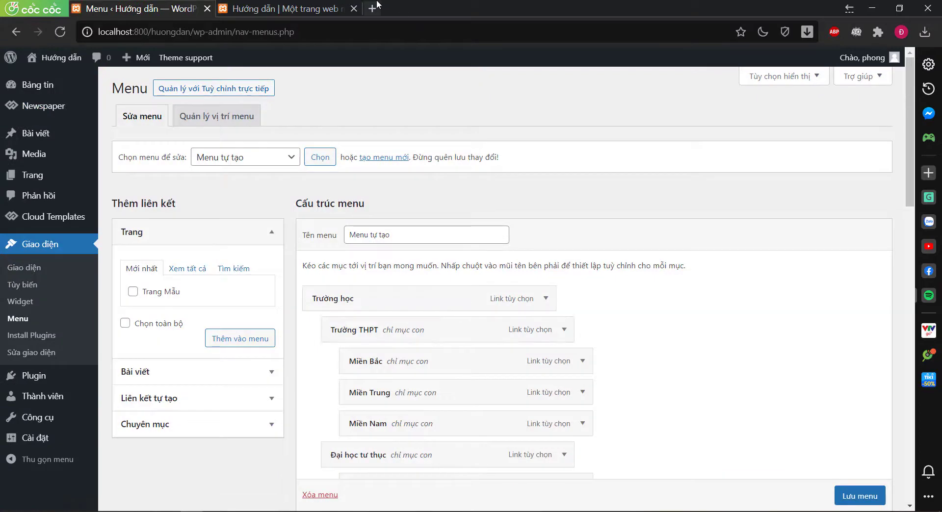
# Open thithptquocgia.org in a new browser tab and examine its Thi thử THPT quốc gia and Tài liệu luyện thi submenus
pyautogui.click(373, 8)
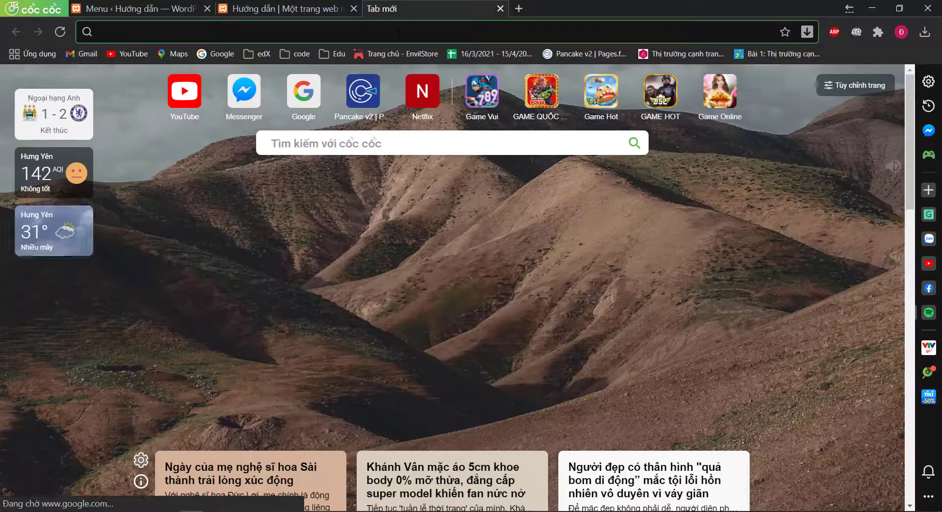
pyautogui.write('thi')
pyautogui.press('Return')
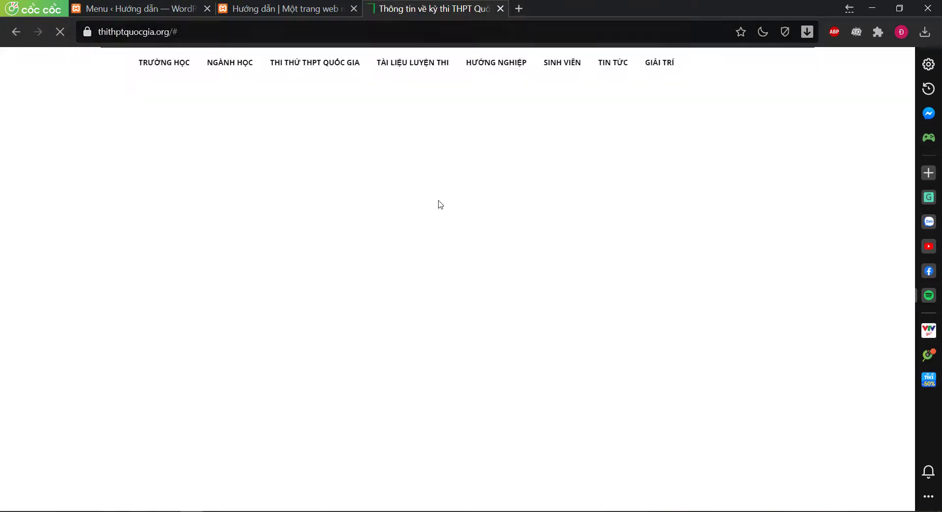
pyautogui.moveTo(342, 72)
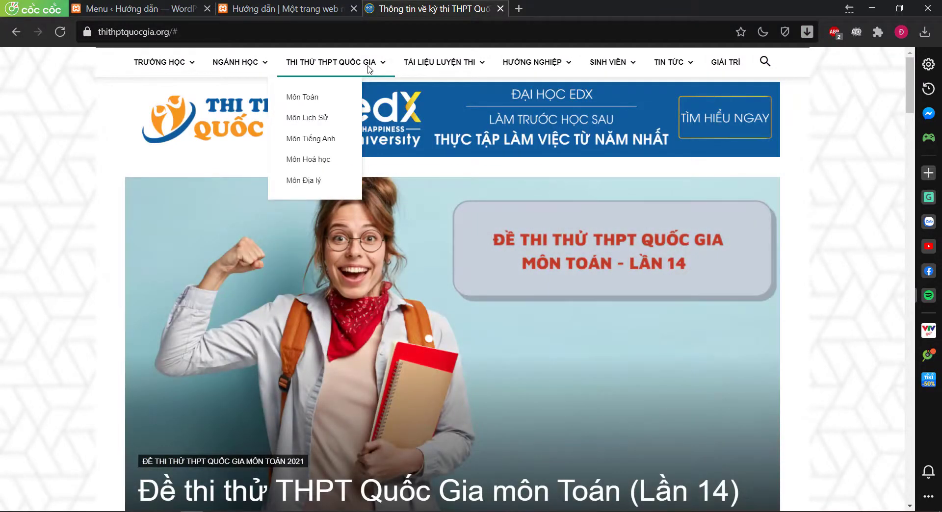
pyautogui.moveTo(415, 65)
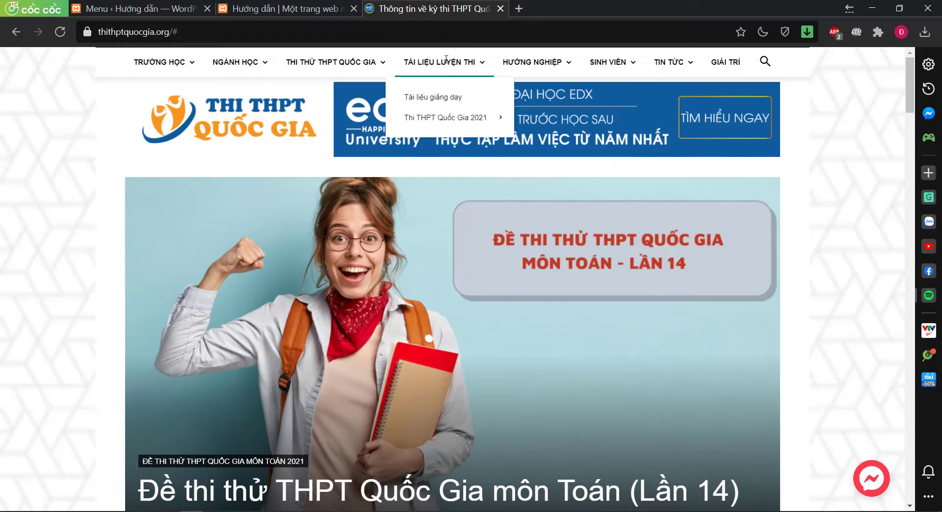
# Return to the WordPress menu editor and add a custom link named Tài liệu luyện thi with URL @ to Menu tự tạo
pyautogui.hotkey('ctrl', '1')
pyautogui.scroll(-5, 289, 262)
pyautogui.scroll(5, 212, 304)
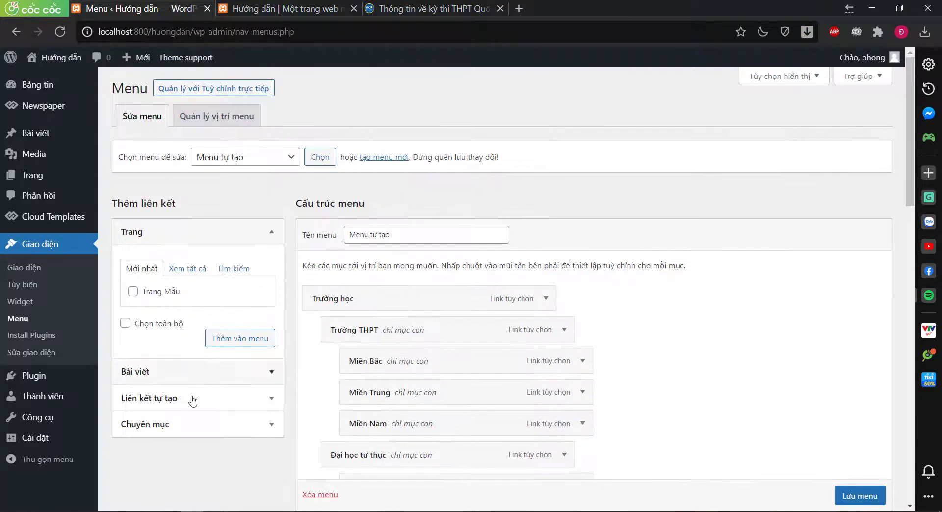
pyautogui.click(192, 398)
pyautogui.click(208, 322)
pyautogui.write('@')
pyautogui.click(211, 366)
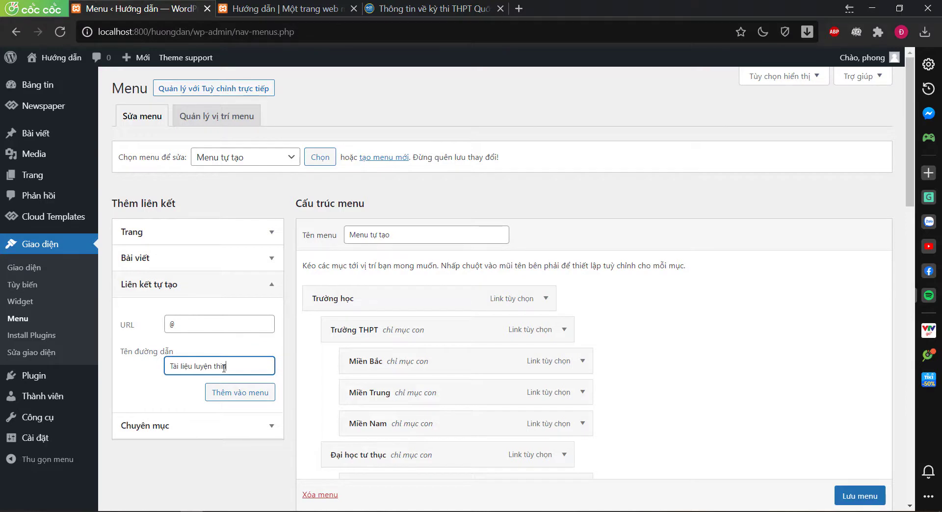
pyautogui.click(234, 392)
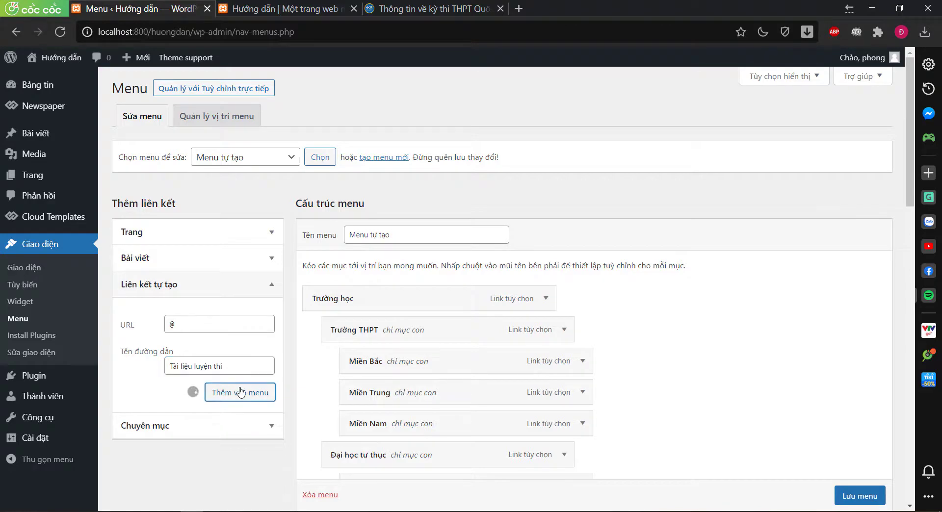
# Add a custom link named Tài liệu with URL # to Menu tự tạo, using the thithptquocgia.org menu as reference
pyautogui.scroll(-8, 628, 344)
pyautogui.scroll(3, 511, 358)
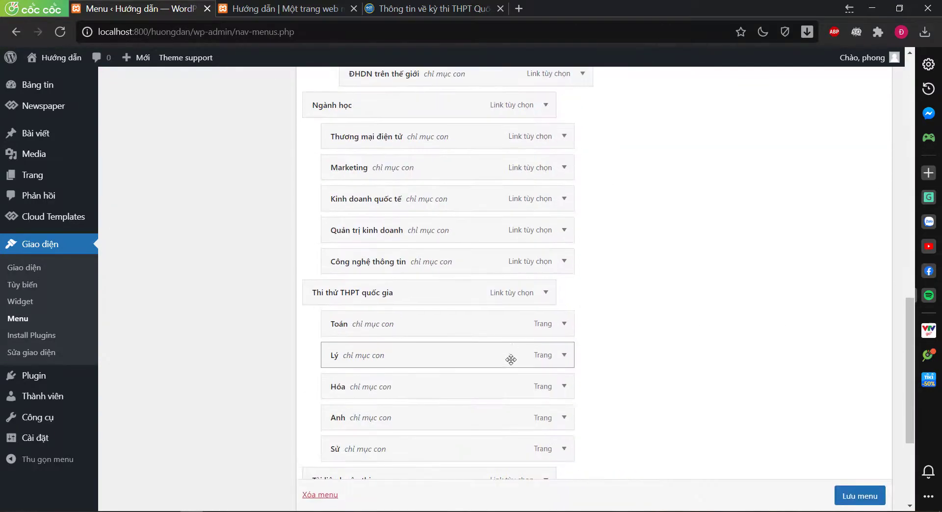
pyautogui.scroll(8, 242, 339)
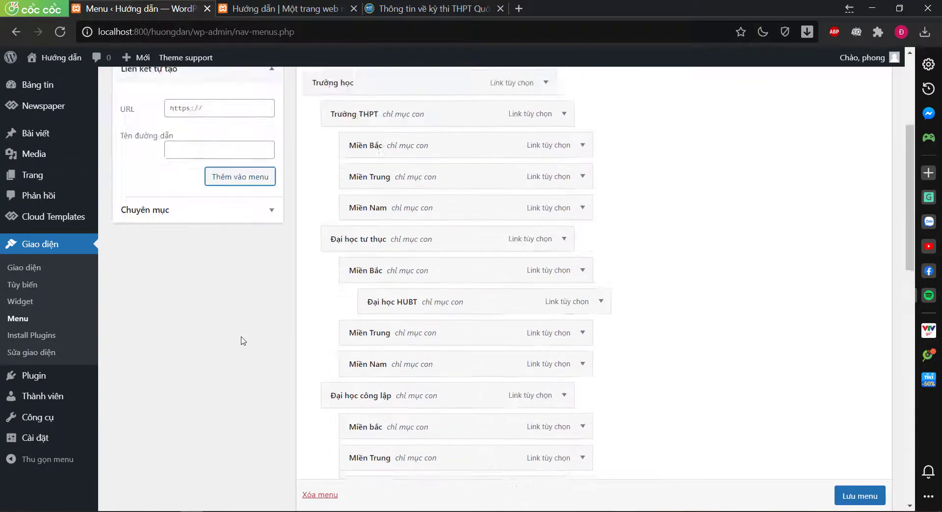
pyautogui.scroll(-7, 242, 338)
pyautogui.scroll(1, 242, 340)
pyautogui.scroll(-2, 241, 341)
pyautogui.scroll(10, 242, 338)
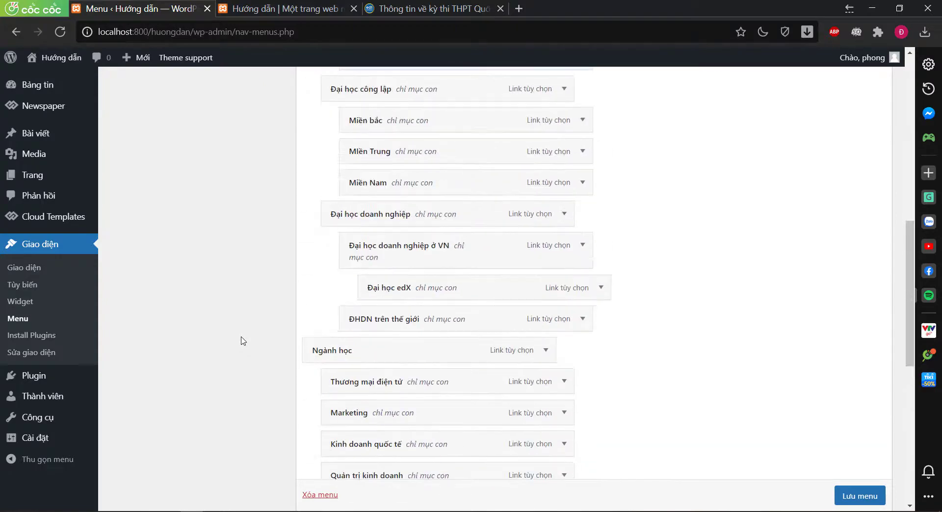
pyautogui.click(239, 326)
pyautogui.click(427, 8)
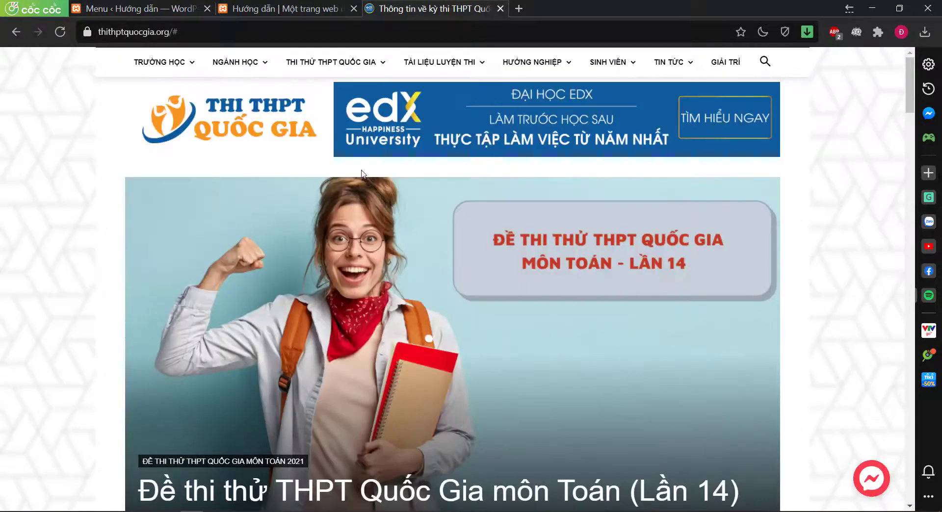
pyautogui.moveTo(494, 68)
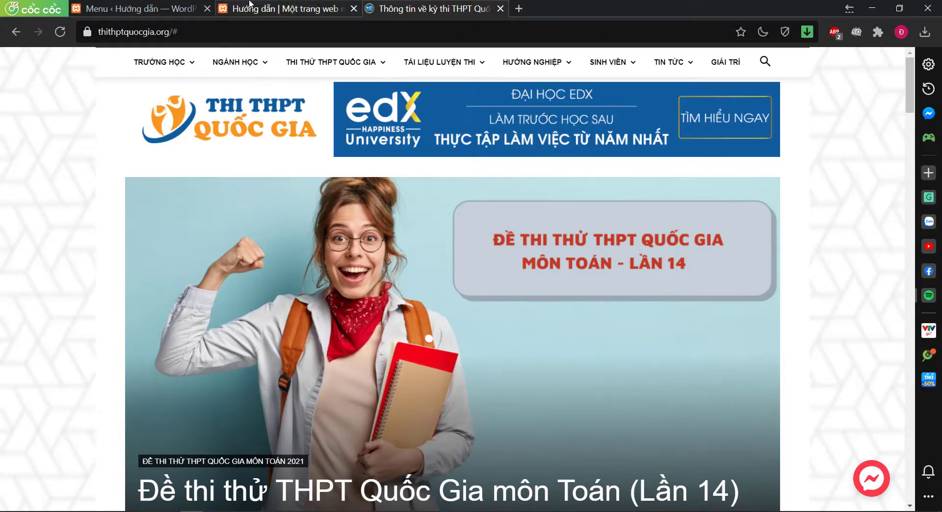
pyautogui.click(132, 8)
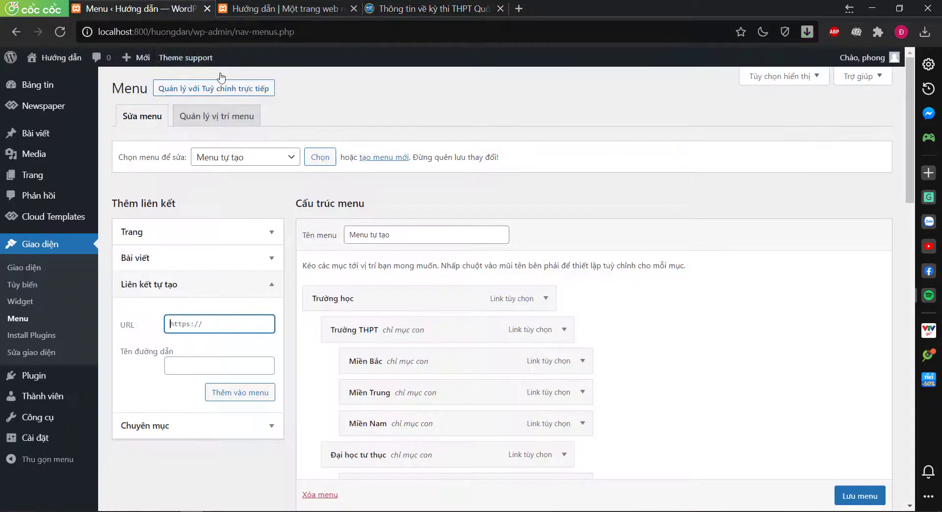
pyautogui.click(261, 369)
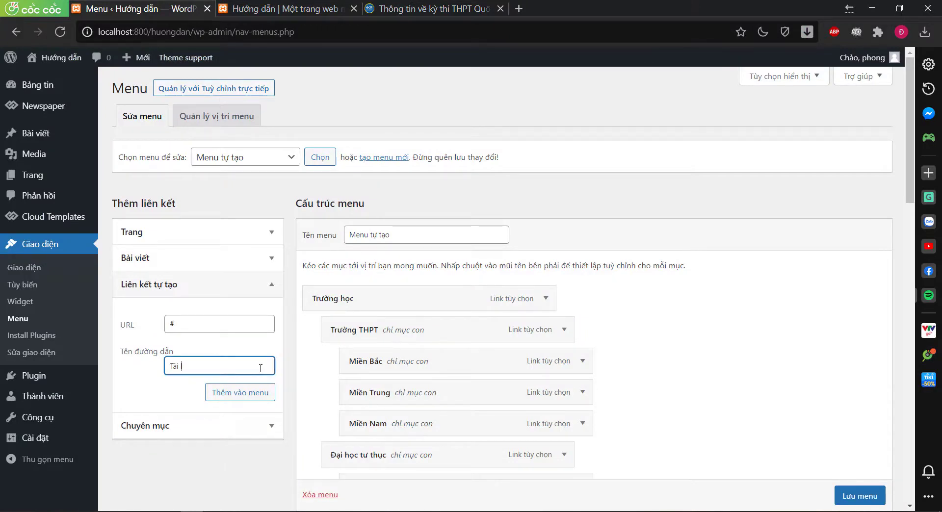
pyautogui.click(259, 394)
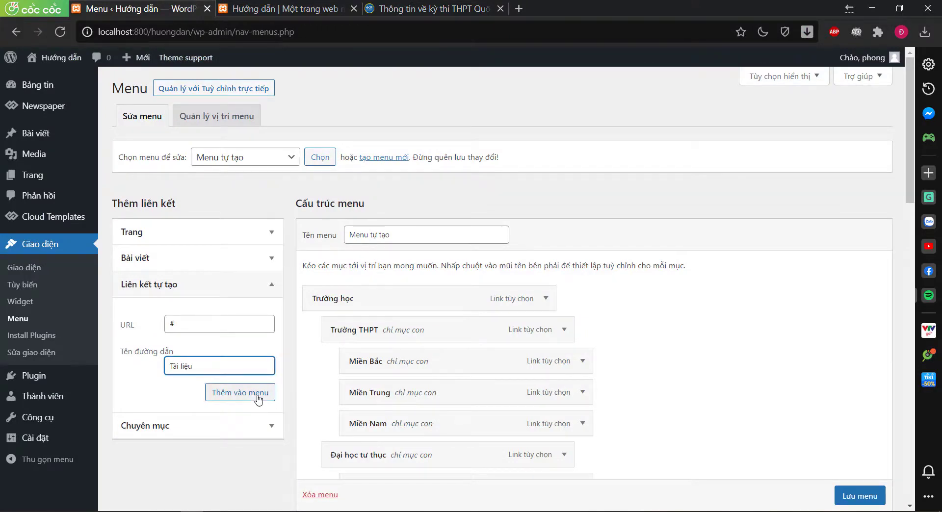
# Look up the Tài liệu luyện thi submenu on thithptquocgia.org and enter Thi THPT quốc gia 2021 in the new custom link's URL field
pyautogui.click(407, 8)
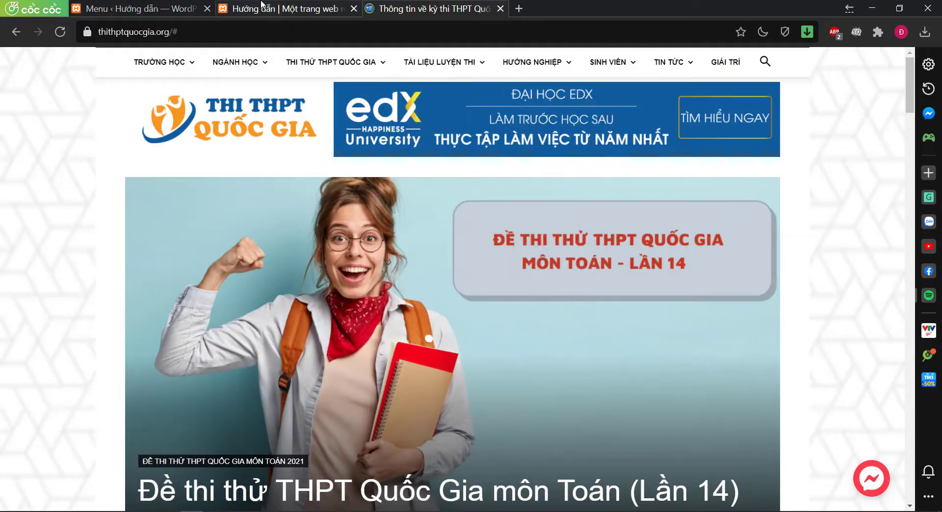
pyautogui.click(141, 6)
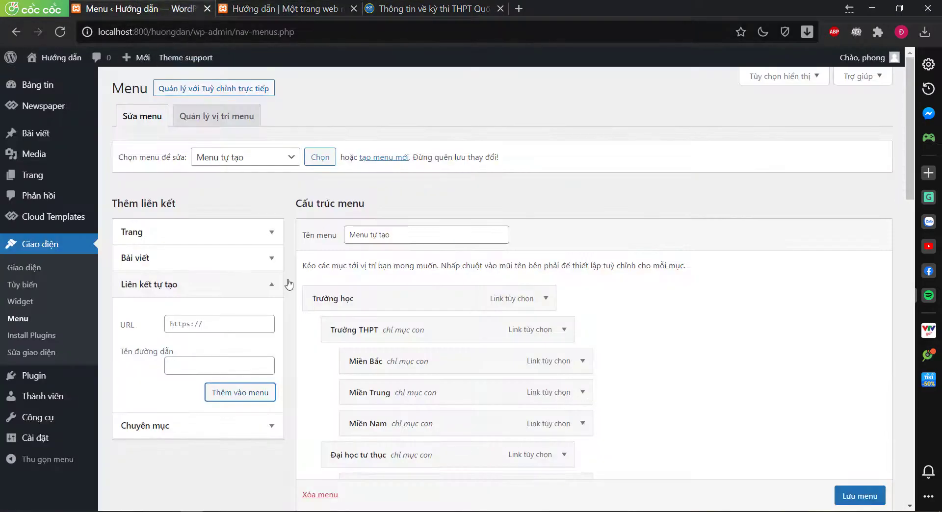
pyautogui.click(427, 9)
pyautogui.moveTo(456, 118)
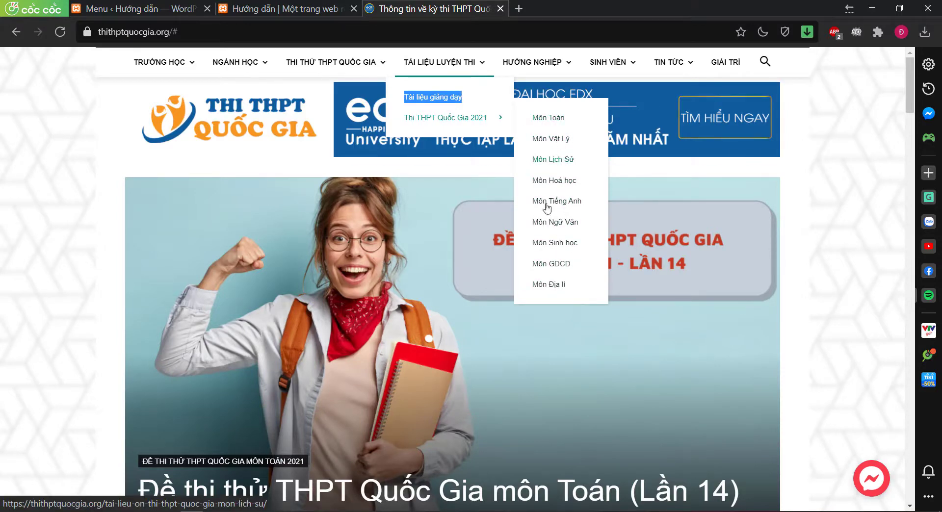
pyautogui.click(140, 8)
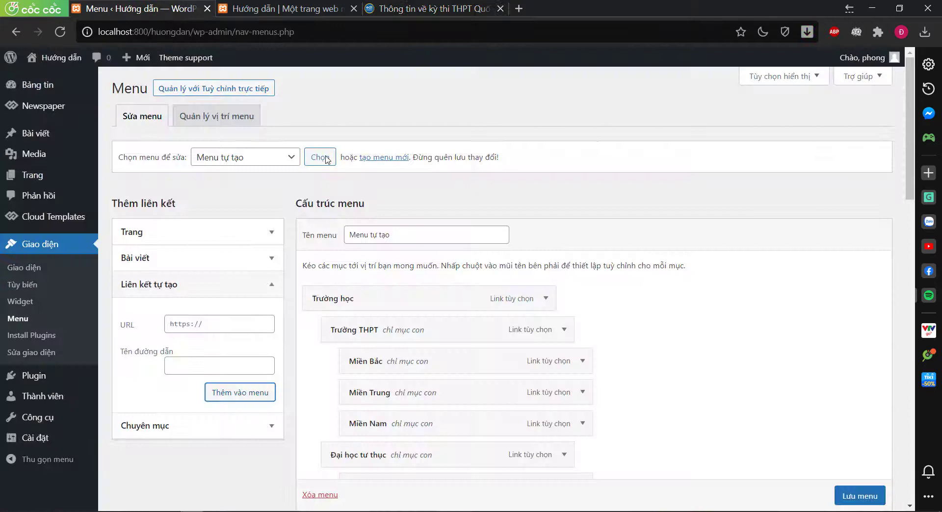
pyautogui.click(234, 328)
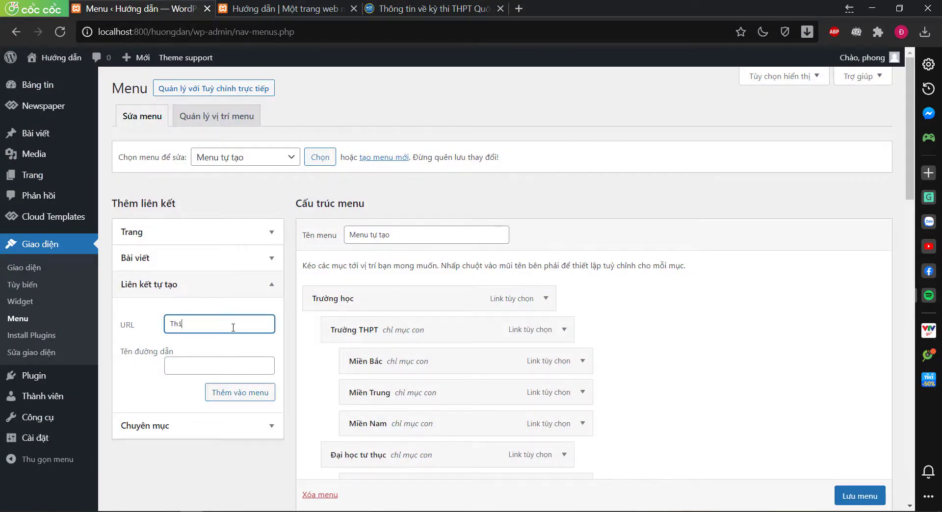
pyautogui.click(427, 8)
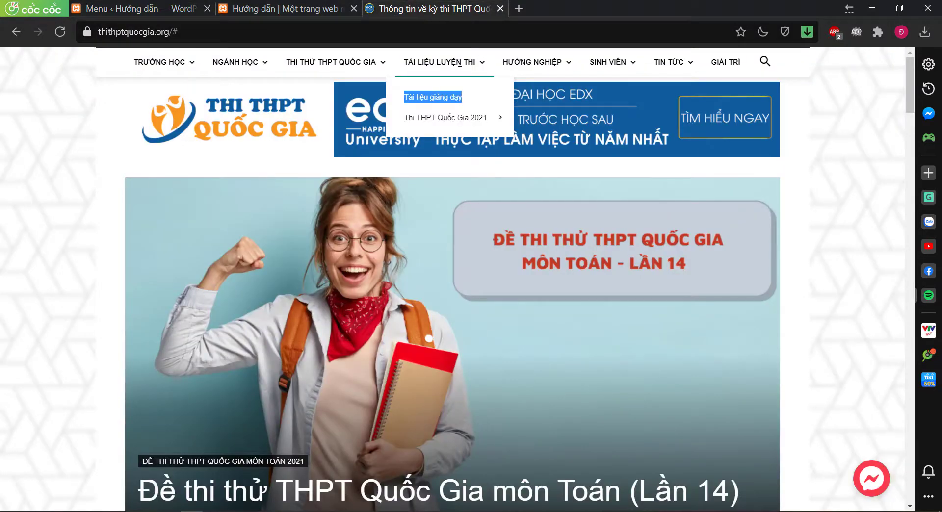
pyautogui.click(140, 8)
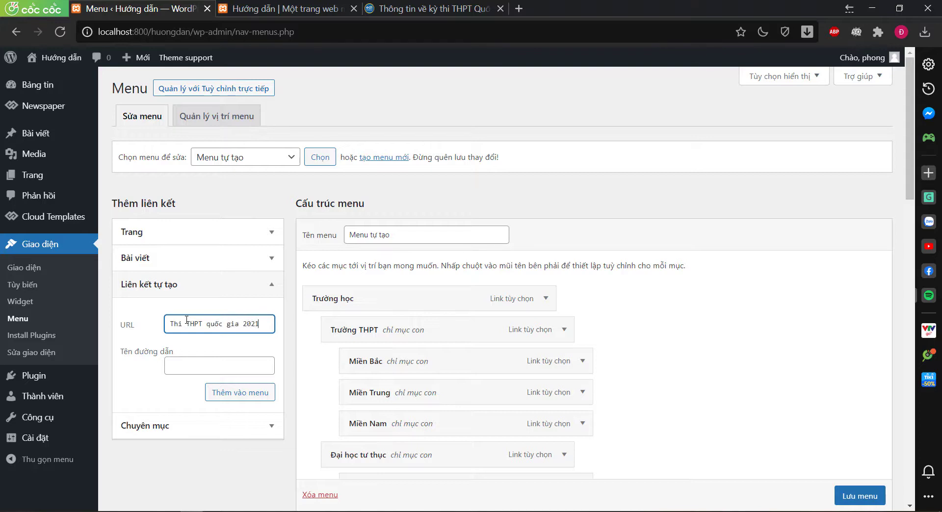
pyautogui.click(214, 364)
# Move the text Thi THPT quốc gia 2021 into the link's name, set its URL to #, and add it to the menu
pyautogui.moveTo(272, 319); pyautogui.dragTo(133, 327)
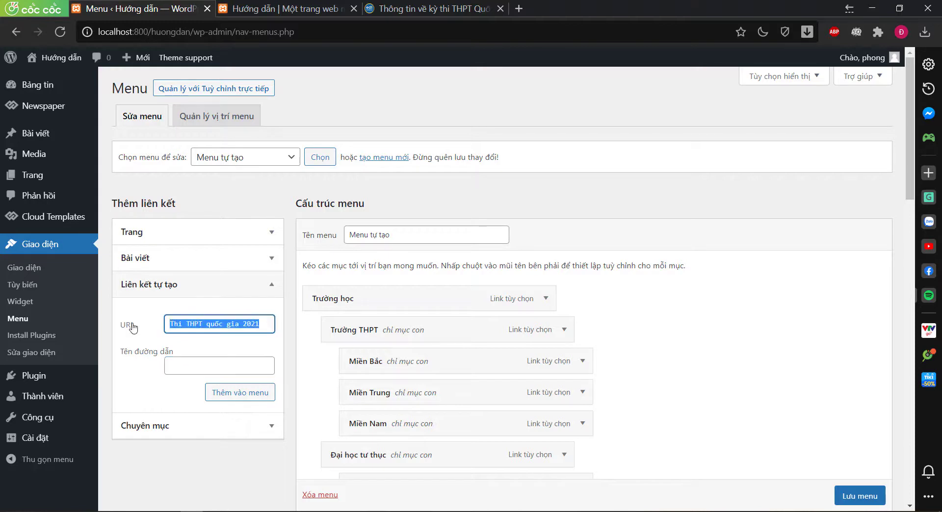
pyautogui.hotkey('ctrl', 'x')
pyautogui.press('Tab')
pyautogui.hotkey('ctrl', 'v')
pyautogui.click(194, 326)
pyautogui.write('@')
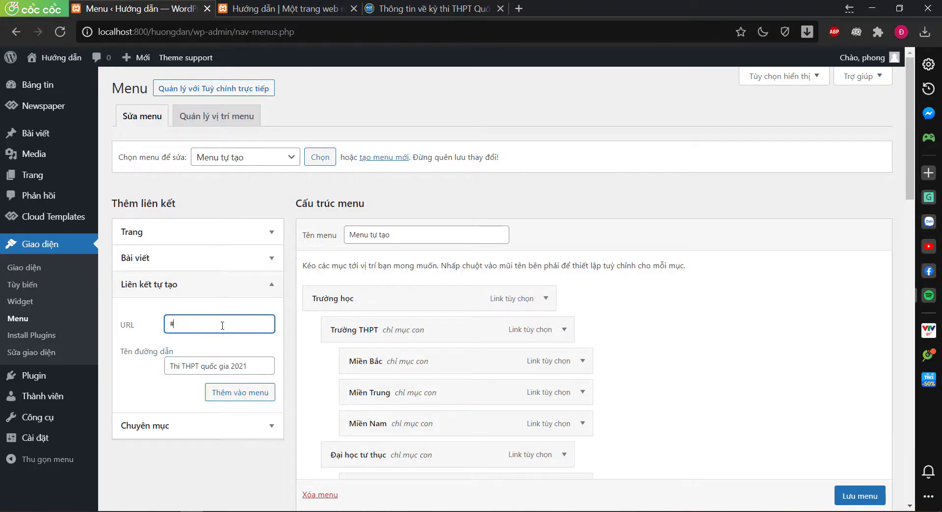
pyautogui.click(246, 392)
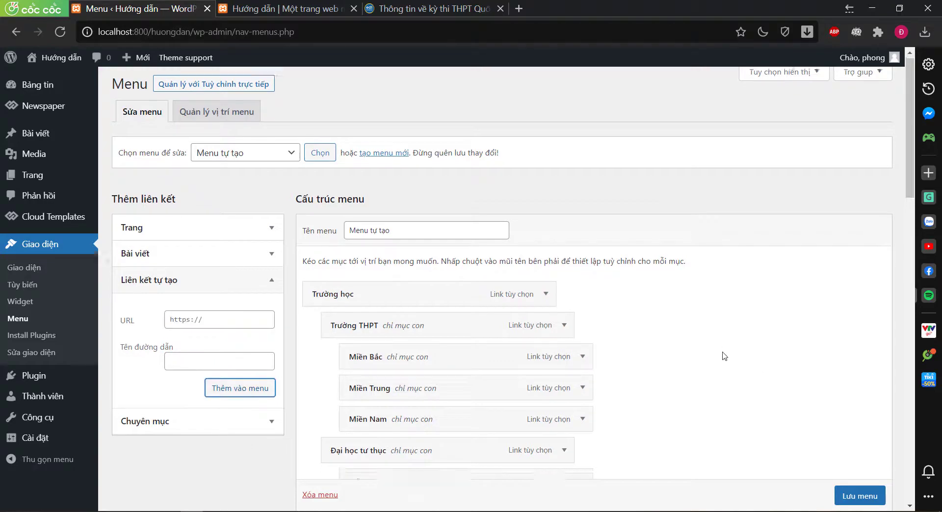
# Nest the Tài liệu and Thi THPT quốc gia 2021 items one level under Tài liệu luyện thi in the menu structure
pyautogui.scroll(-8, 725, 357)
pyautogui.scroll(-5, 725, 356)
pyautogui.moveTo(399, 305); pyautogui.dragTo(419, 334)
pyautogui.moveTo(388, 290); pyautogui.dragTo(411, 297)
pyautogui.moveTo(387, 333); pyautogui.dragTo(393, 330)
pyautogui.scroll(15, 570, 307)
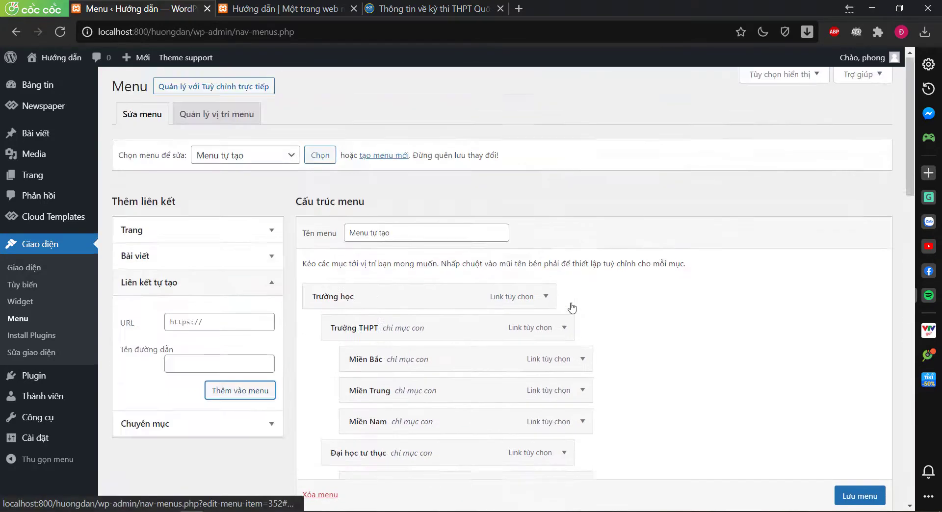
# Add the seven most recent posts, from Eminem – Stronger Than I Was through The Weirdest Places Ashes Have Been Scattered, to the menu
pyautogui.click(243, 325)
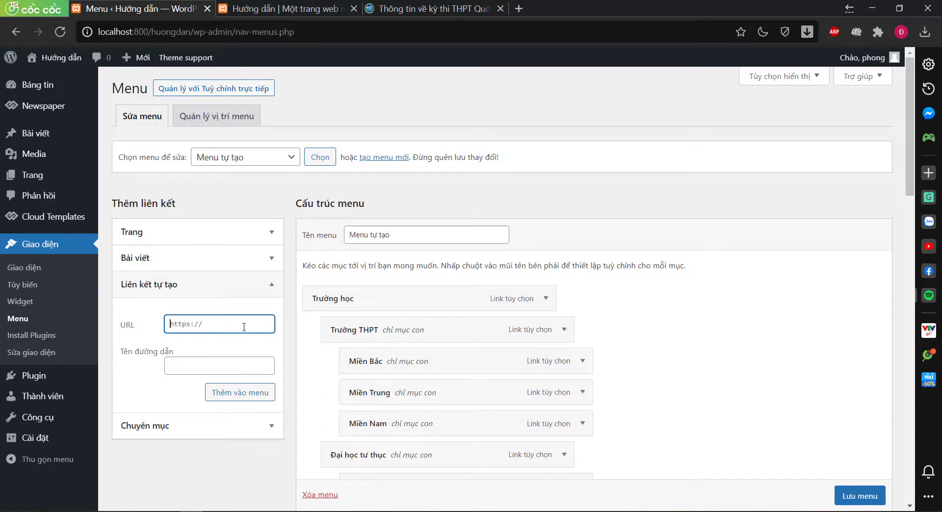
pyautogui.click(268, 258)
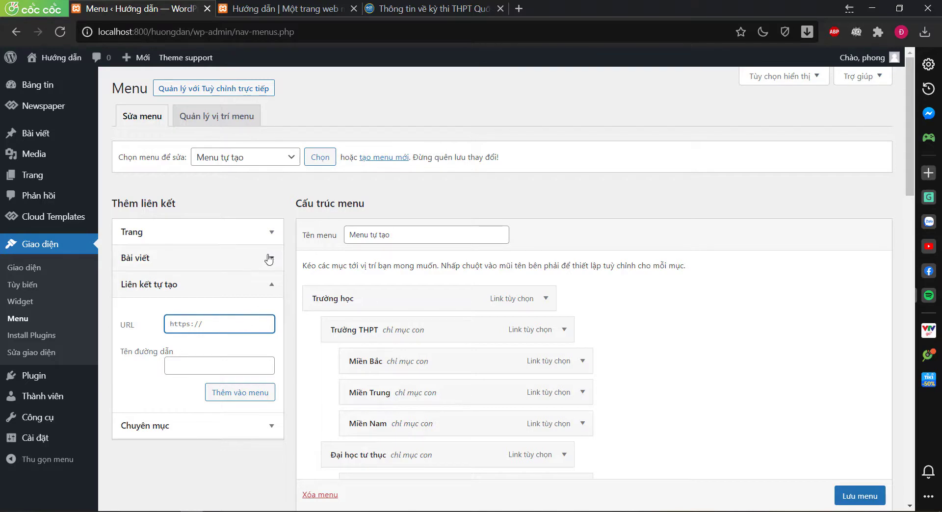
pyautogui.click(133, 332)
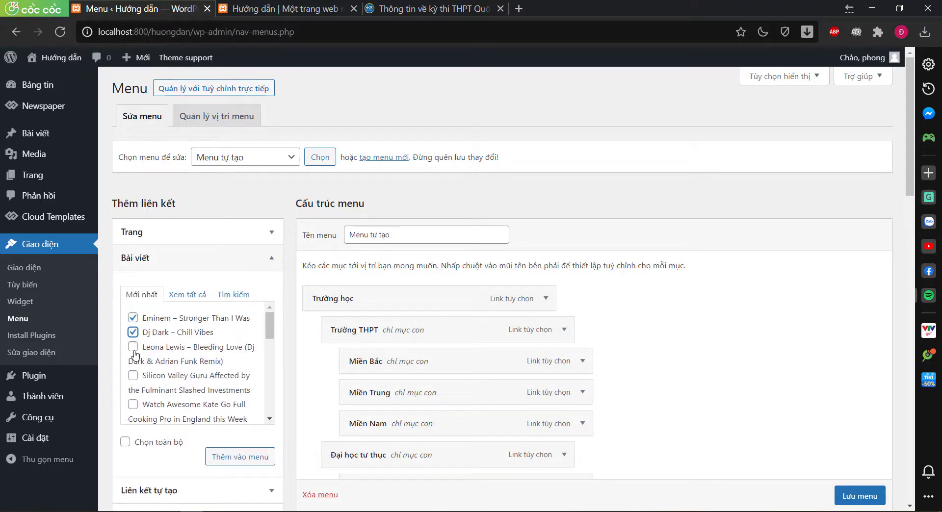
pyautogui.click(133, 347)
pyautogui.click(133, 375)
pyautogui.click(133, 405)
pyautogui.scroll(-1, 142, 389)
pyautogui.click(133, 372)
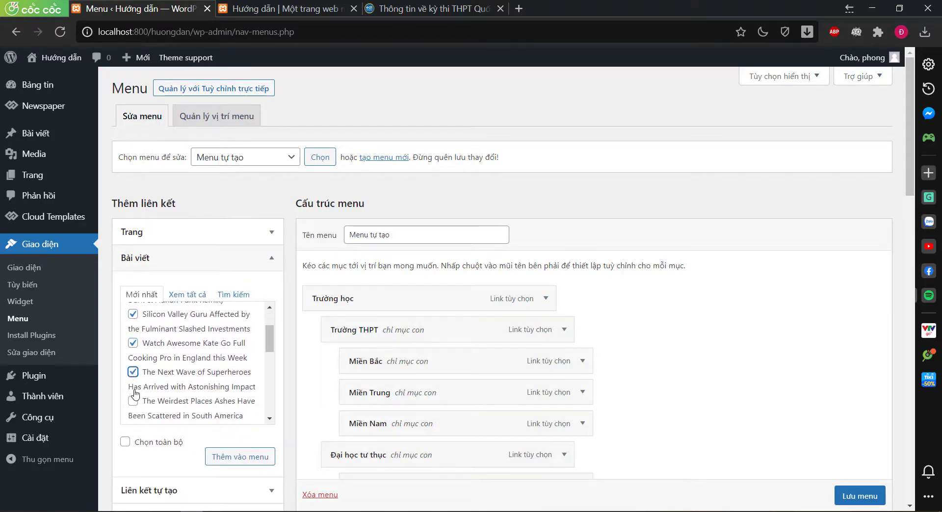
pyautogui.click(133, 401)
pyautogui.click(238, 456)
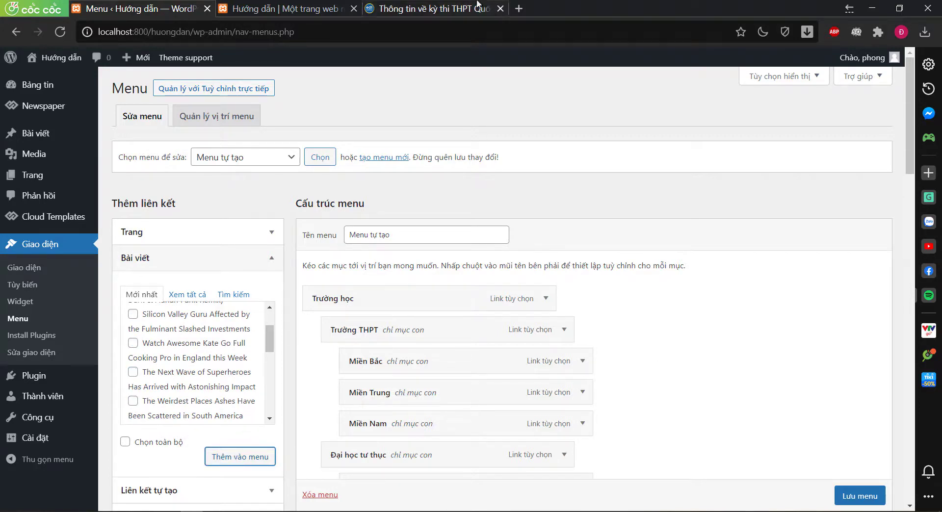
# Check the reference site's Thi THPT Quốc Gia 2021 submenu and nest the seven added posts under Thi THPT quốc gia 2021
pyautogui.click(432, 8)
pyautogui.moveTo(468, 63)
pyautogui.moveTo(471, 117)
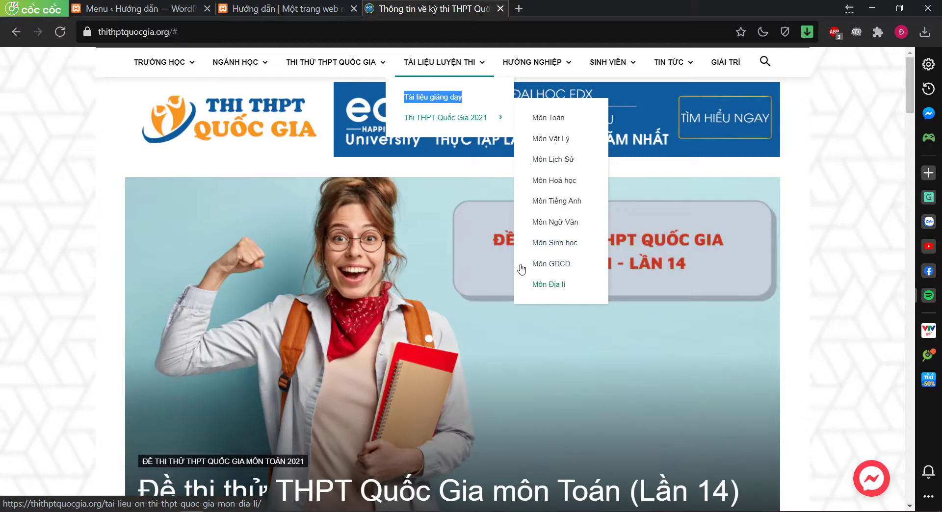
pyautogui.click(137, 8)
pyautogui.scroll(-10, 671, 296)
pyautogui.scroll(-10, 671, 296)
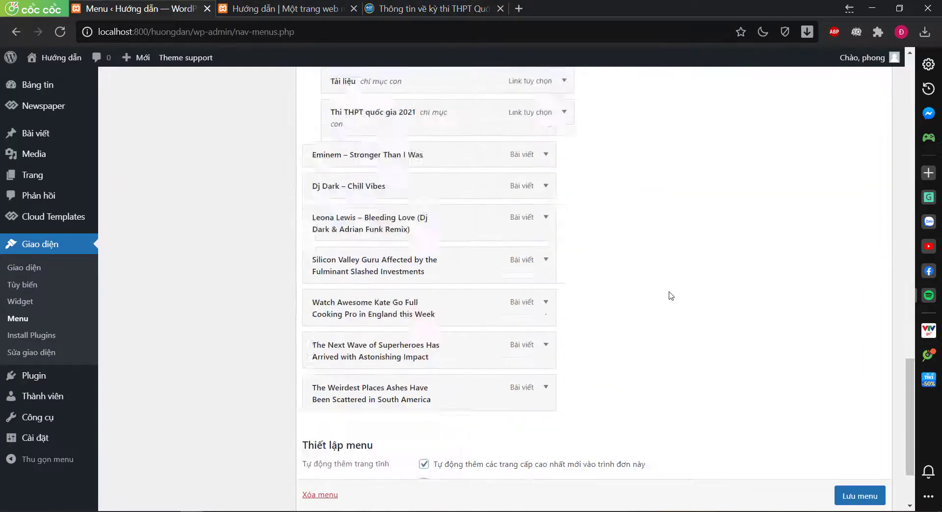
pyautogui.scroll(2, 671, 294)
pyautogui.moveTo(347, 239); pyautogui.dragTo(395, 240)
pyautogui.moveTo(364, 268); pyautogui.dragTo(399, 283)
pyautogui.moveTo(344, 314); pyautogui.dragTo(381, 324)
pyautogui.moveTo(343, 365); pyautogui.dragTo(407, 420)
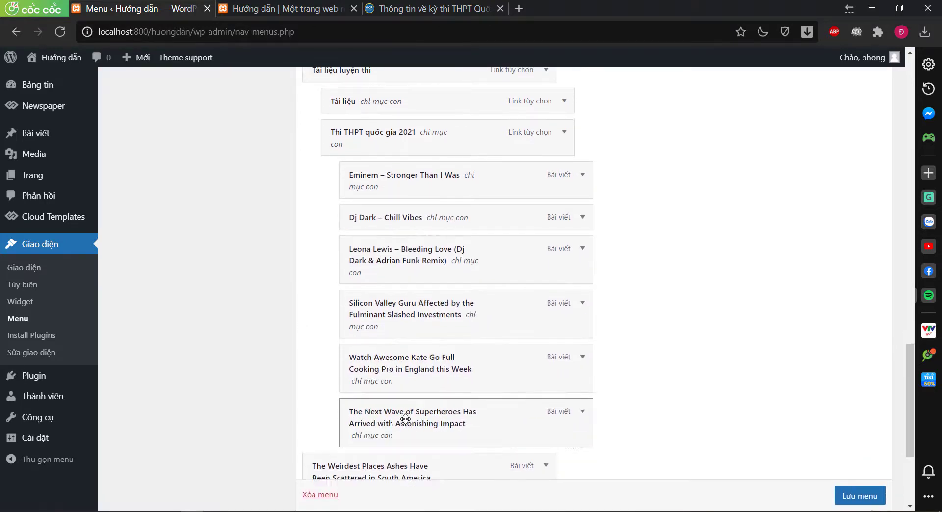
pyautogui.scroll(-2, 407, 420)
pyautogui.moveTo(357, 350); pyautogui.dragTo(393, 349)
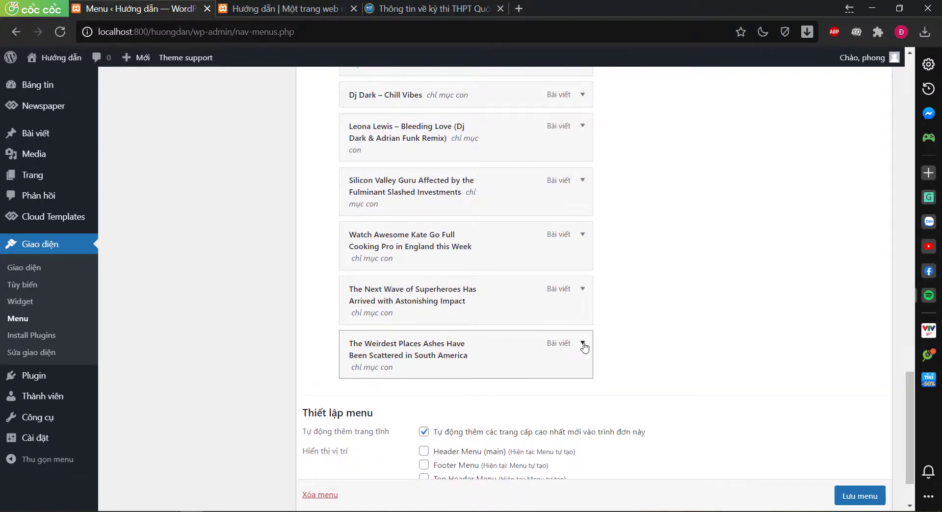
# Check the reference site's Tài liệu luyện thi submenu and relabel the menu item The Weirdest Places Ashes Have Been Scattered in South America as Môn Sử
pyautogui.click(583, 342)
pyautogui.scroll(-2, 582, 346)
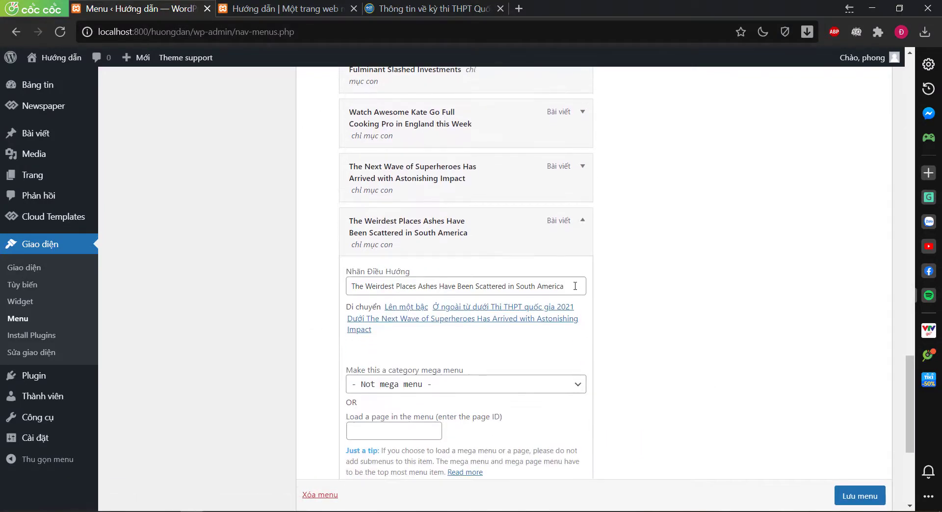
pyautogui.moveTo(575, 286); pyautogui.dragTo(291, 290)
pyautogui.press('BackSpace')
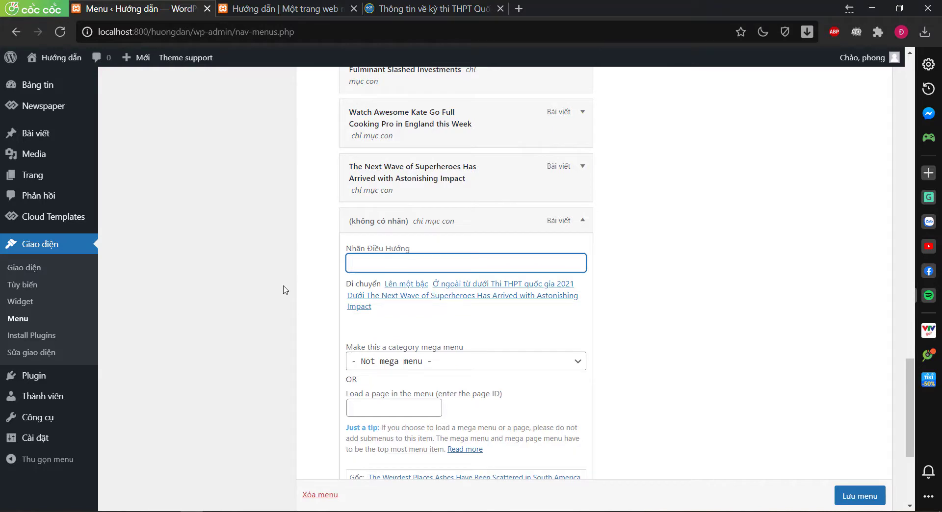
pyautogui.click(427, 8)
pyautogui.click(440, 62)
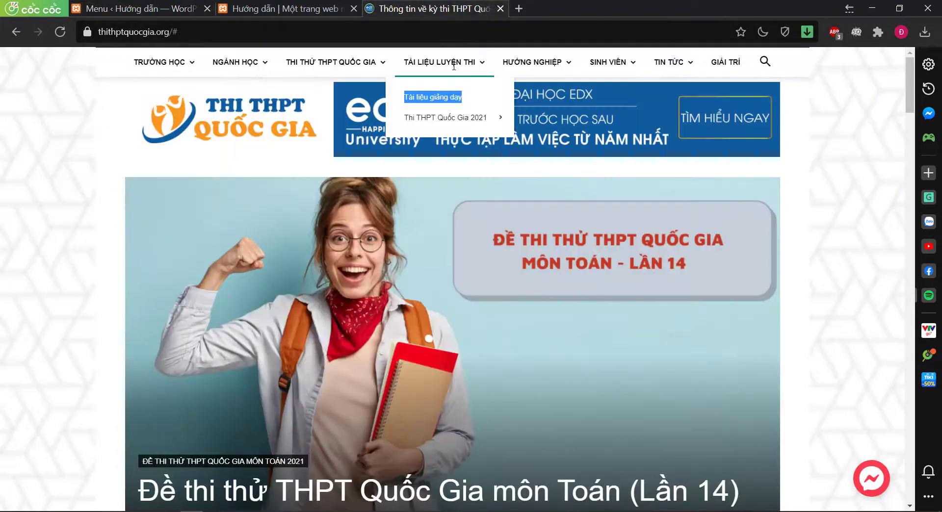
pyautogui.moveTo(472, 116)
pyautogui.click(123, 8)
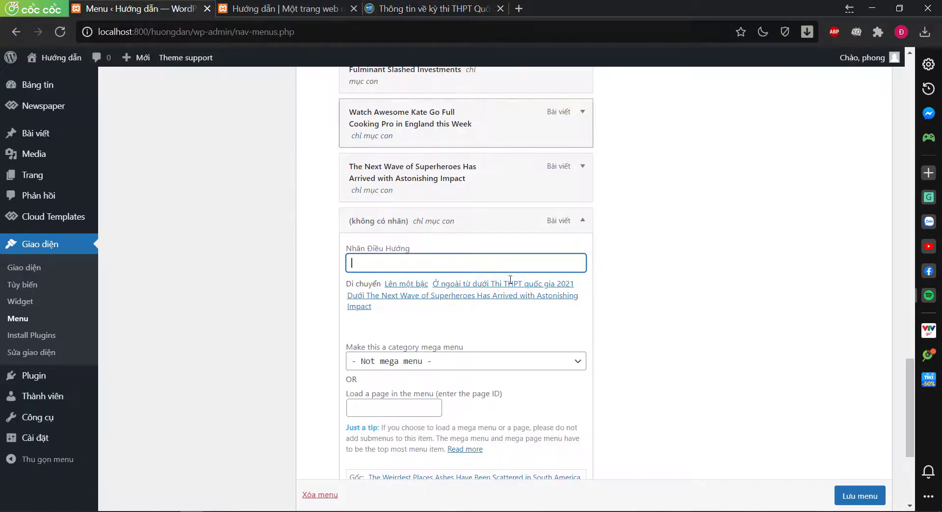
pyautogui.write('Môn T')
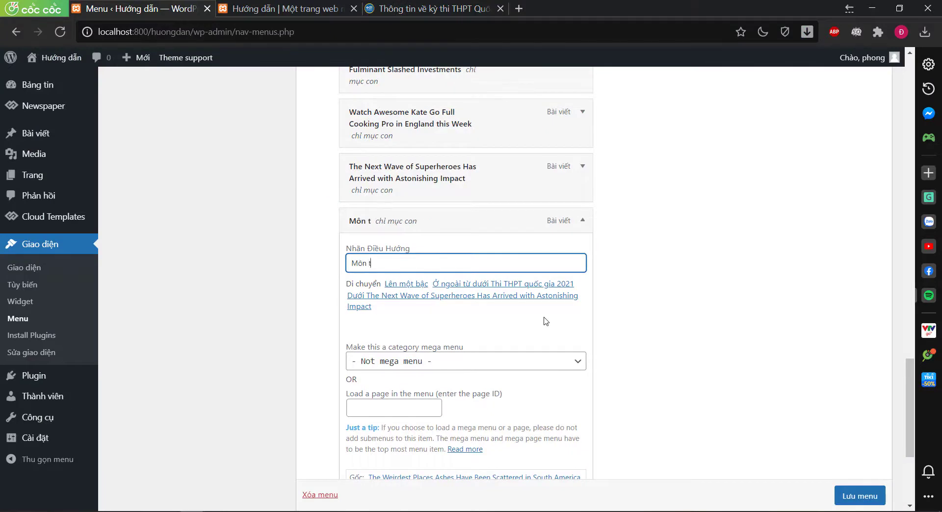
pyautogui.press('BackSpace')
pyautogui.write('Sử')
pyautogui.click(583, 220)
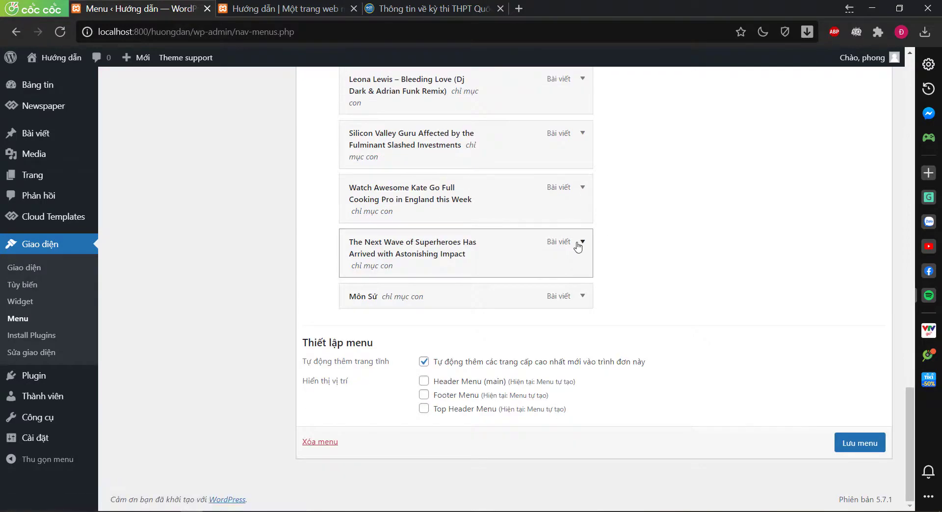
# Change the navigation label of The Next Wave of Superheroes Has Arrived with Astonishing Impact to Môn địa
pyautogui.click(580, 245)
pyautogui.moveTo(587, 313); pyautogui.dragTo(235, 313)
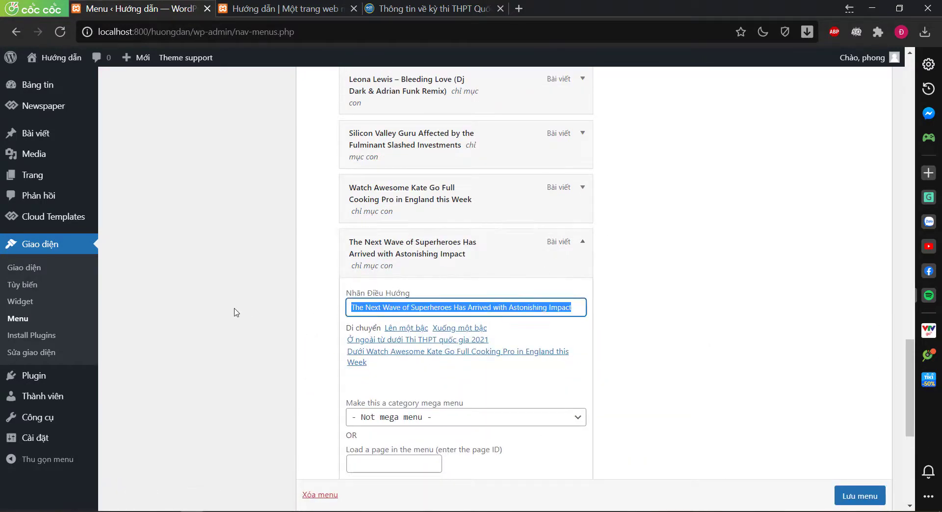
pyautogui.write('Môn')
pyautogui.write(' đia')
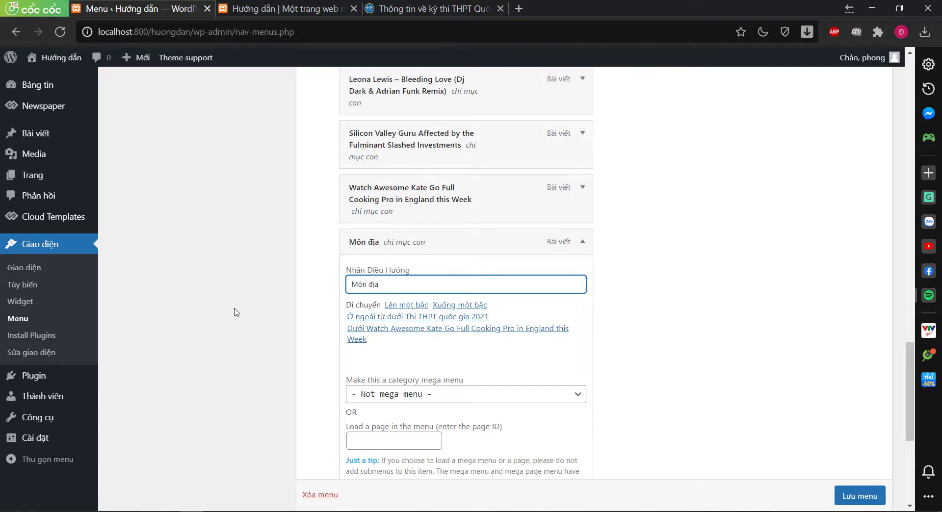
pyautogui.click(583, 241)
# Change the navigation label of Watch Awesome Kate Go Full Cooking Pro in England this Week to Môn Hóa
pyautogui.click(582, 211)
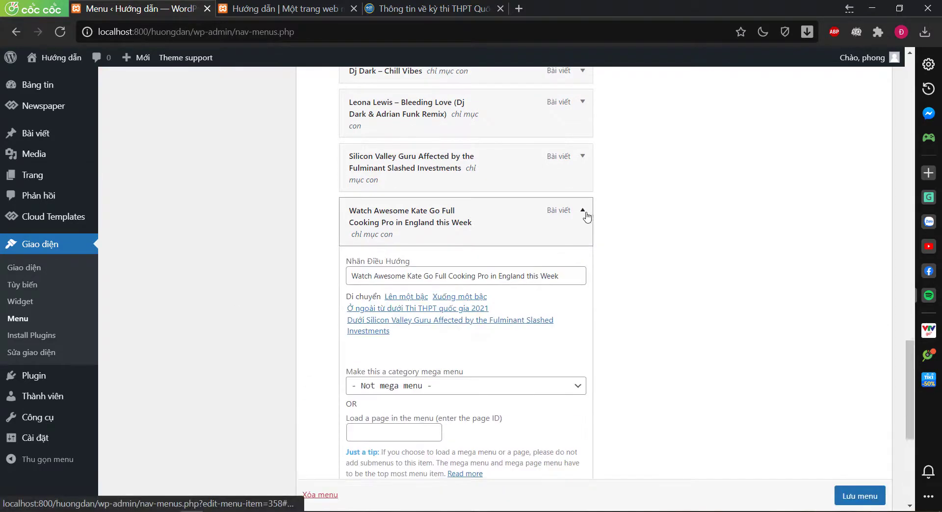
pyautogui.moveTo(574, 277); pyautogui.dragTo(276, 281)
pyautogui.press('BackSpace')
pyautogui.write('Môn')
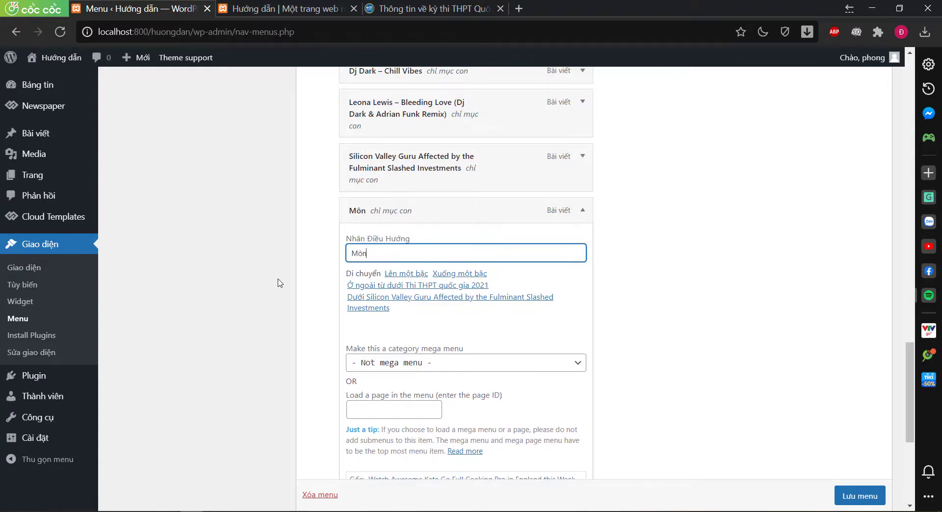
pyautogui.write(' Hóa')
pyautogui.click(583, 210)
# Change the navigation label of Silicon Valley Guru Affected by the Fulminant Slashed Investments to Môn lý
pyautogui.click(583, 181)
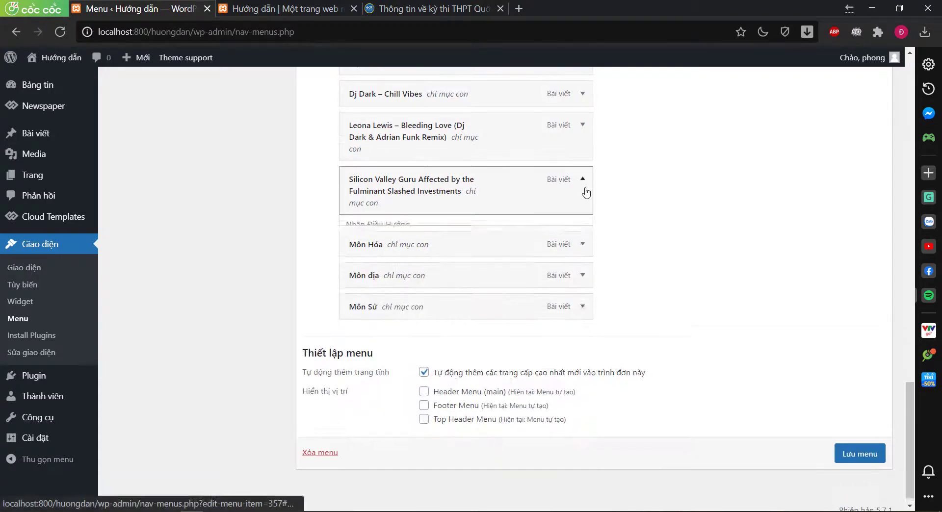
pyautogui.moveTo(565, 246); pyautogui.dragTo(249, 252)
pyautogui.press('BackSpace')
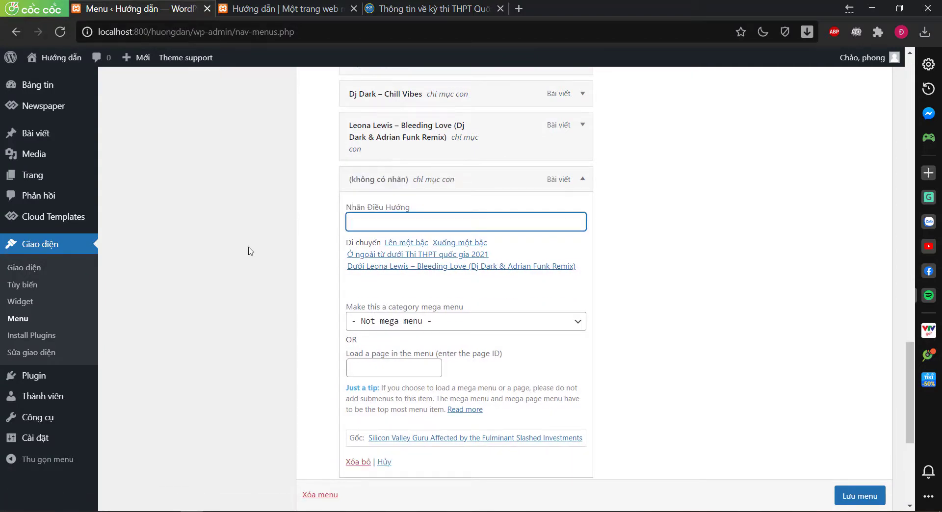
pyautogui.write('M')
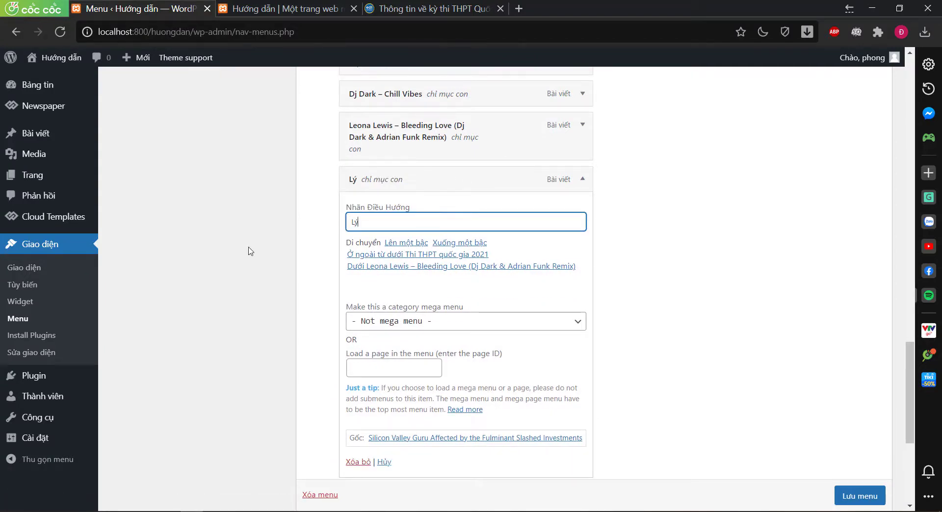
pyautogui.press('BackSpace')
pyautogui.write('Môn ly')
pyautogui.click(582, 189)
# Change the navigation label of the Leona Lewis – Bleeding Love menu item to Môn Sinh
pyautogui.scroll(3, 644, 219)
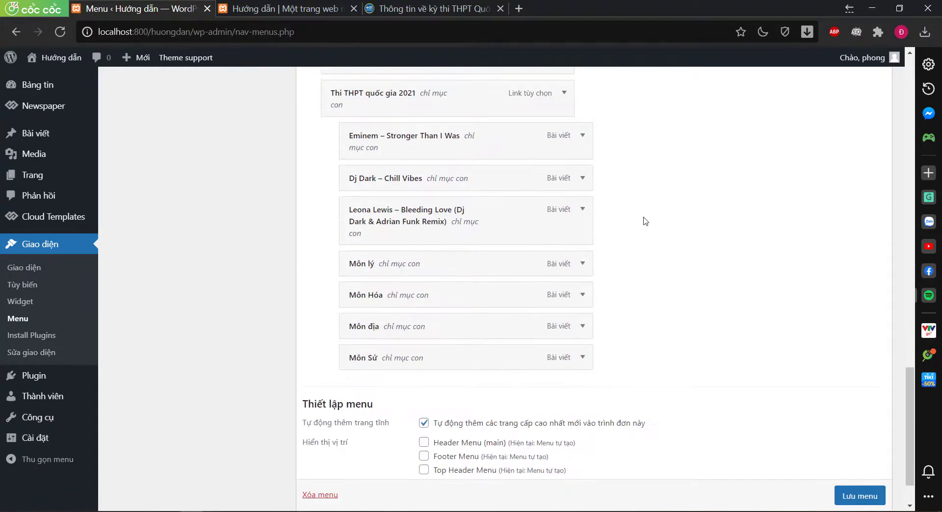
pyautogui.click(582, 275)
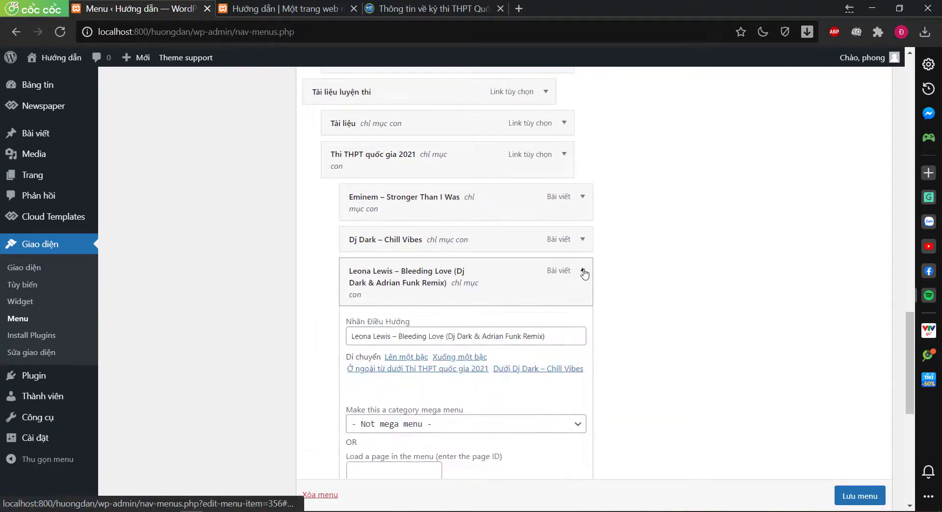
pyautogui.moveTo(573, 335); pyautogui.dragTo(273, 332)
pyautogui.press('BackSpace')
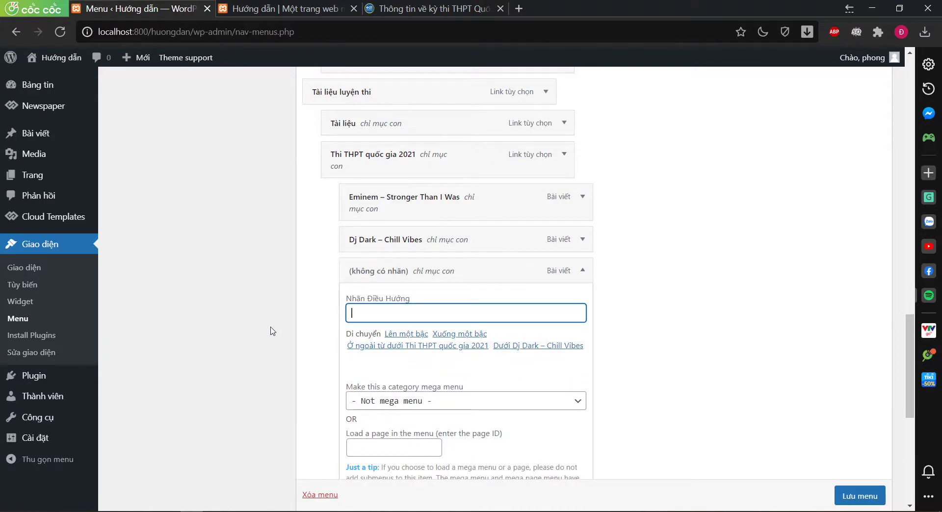
pyautogui.write('Môn')
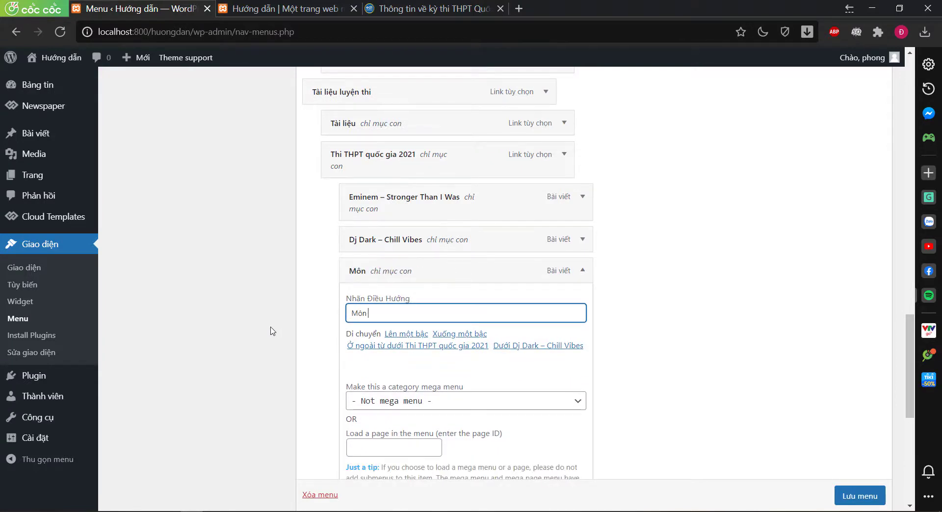
pyautogui.write(' anh')
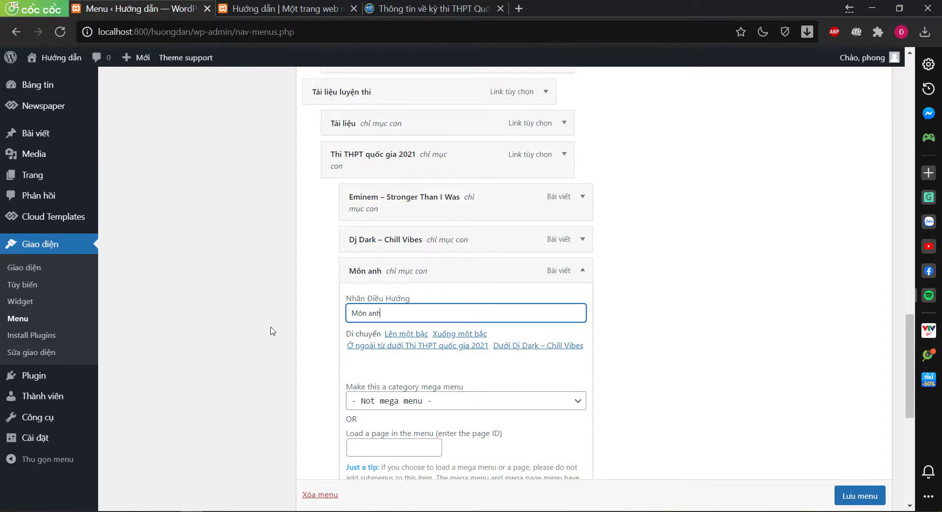
pyautogui.press('BackSpace')
pyautogui.press('BackSpace')
pyautogui.press('BackSpace')
pyautogui.write('Sinh')
pyautogui.click(584, 272)
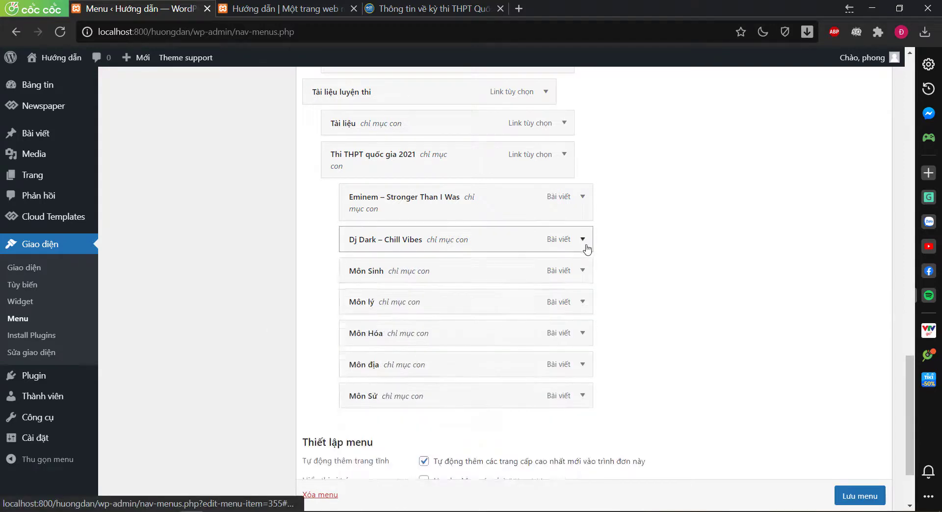
# Change the navigation label of the Dj Dark – Chill Vibes menu item to Môn Anh
pyautogui.click(583, 240)
pyautogui.moveTo(521, 278); pyautogui.dragTo(276, 284)
pyautogui.press('BackSpace')
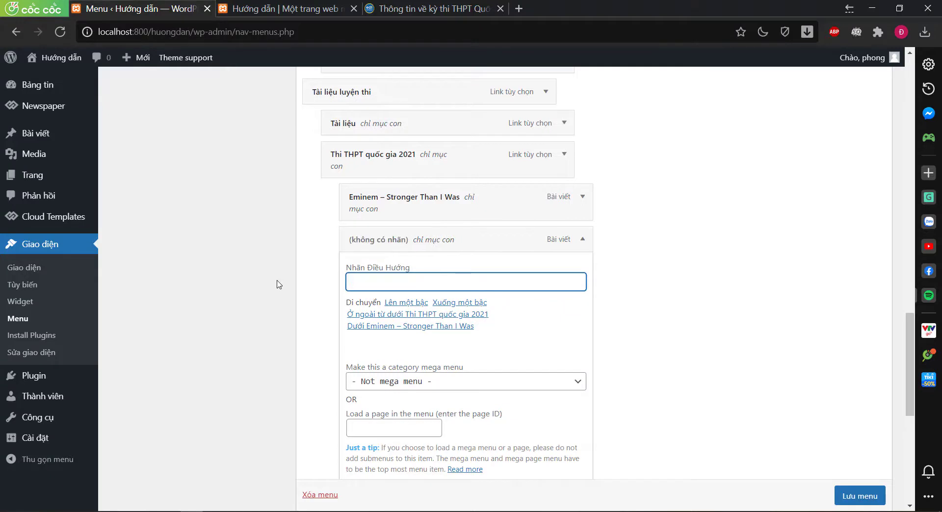
pyautogui.write('M')
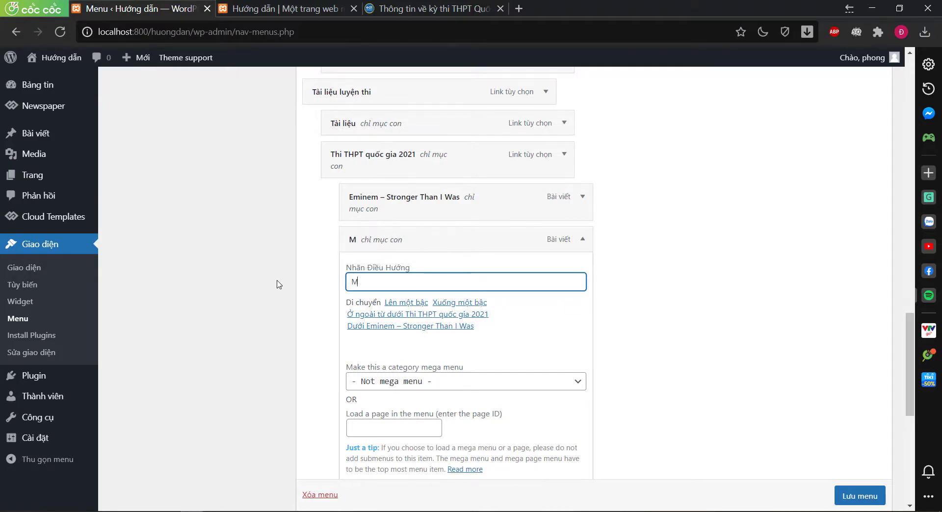
pyautogui.write('ôn anh')
pyautogui.press('BackSpace')
pyautogui.press('BackSpace')
pyautogui.press('BackSpace')
pyautogui.write('Anh')
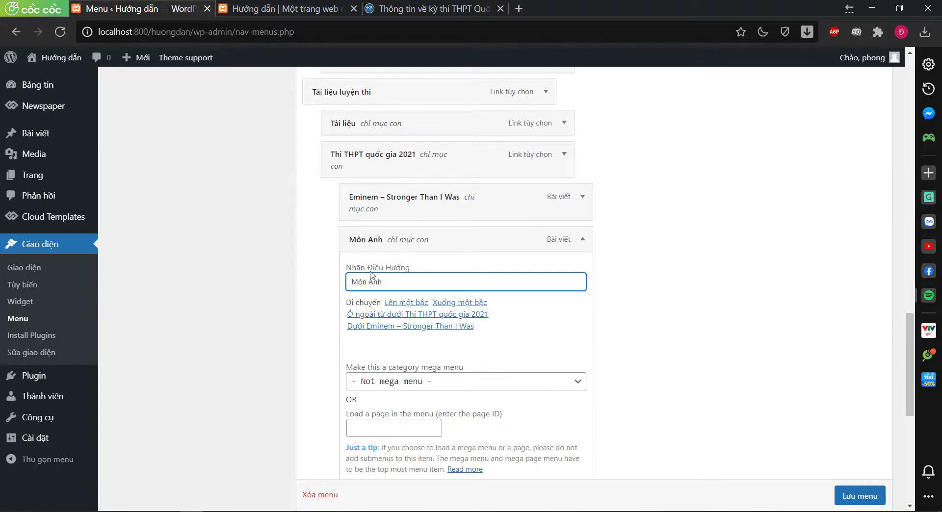
pyautogui.click(583, 240)
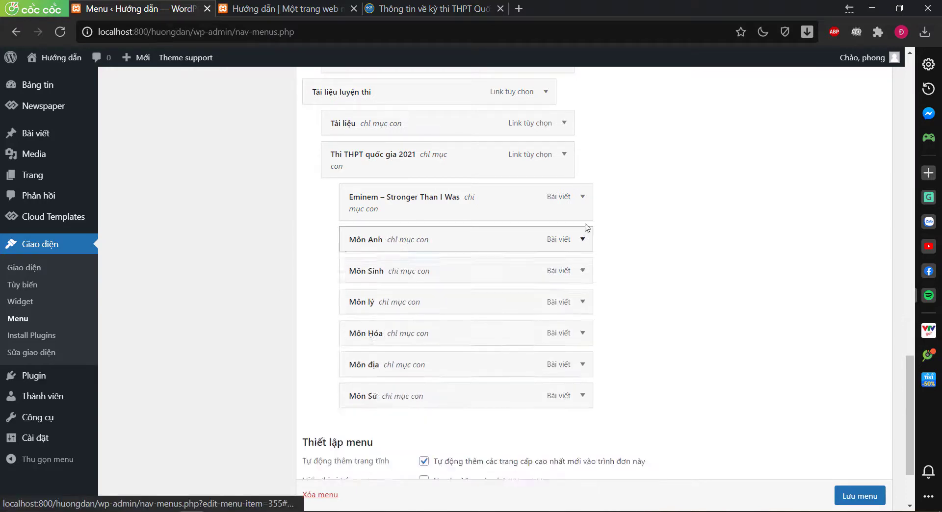
# Change the navigation label of the Eminem – Stronger Than I Was menu item to Môn toán
pyautogui.click(583, 198)
pyautogui.moveTo(466, 239); pyautogui.dragTo(311, 252)
pyautogui.press('BackSpace')
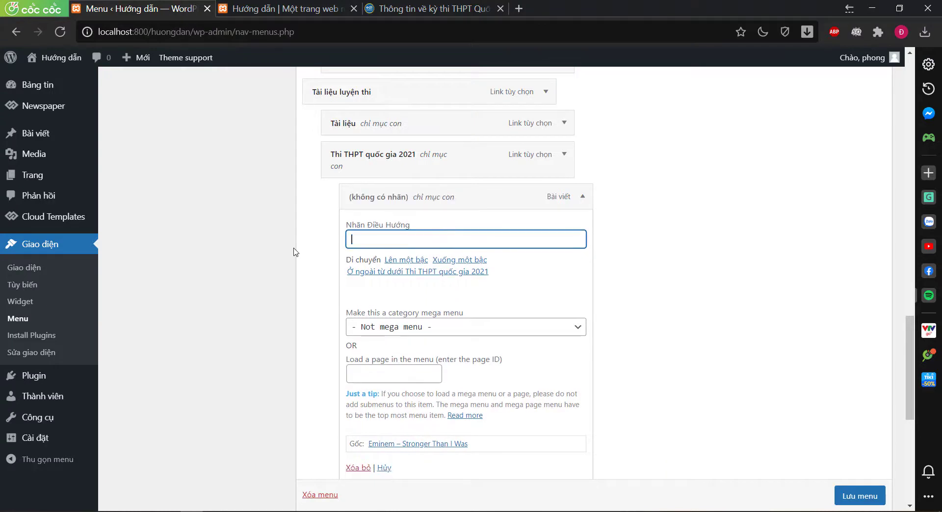
pyautogui.write('Môn toan')
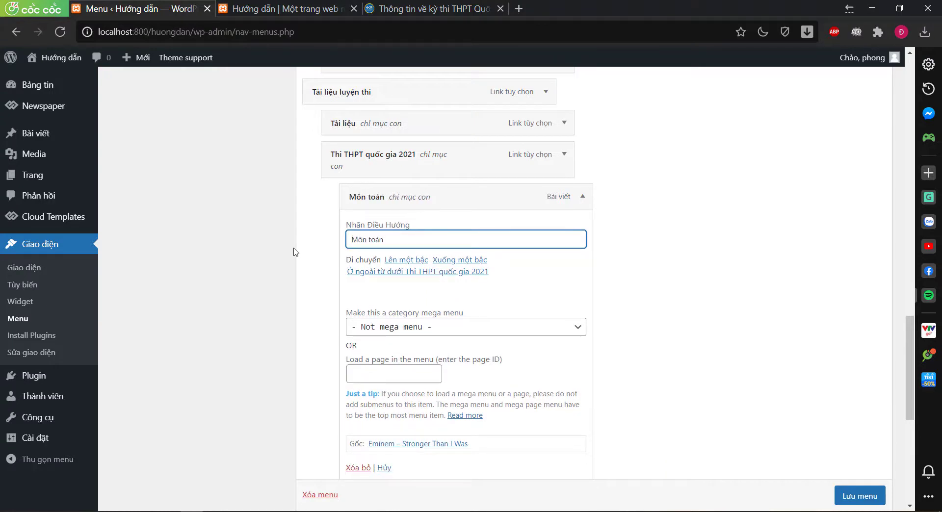
pyautogui.click(583, 196)
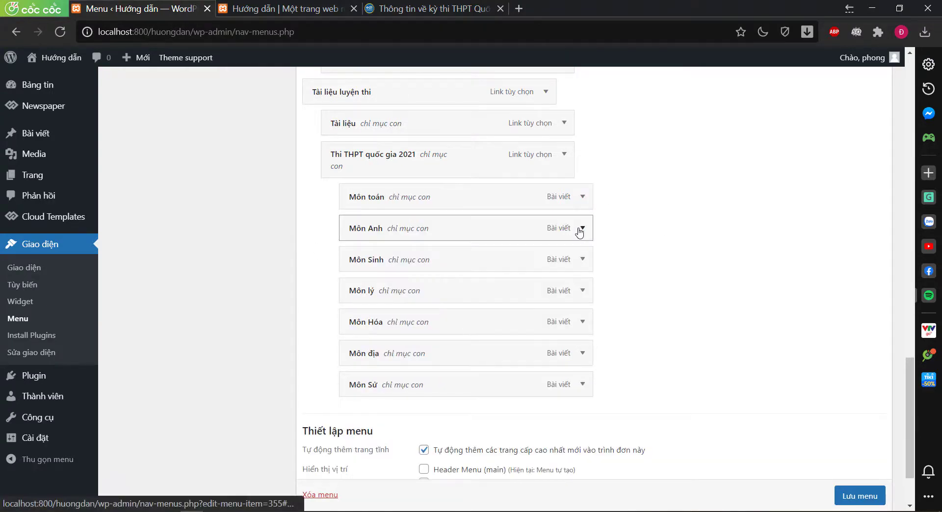
# Relabel the Môn Anh item directly below Môn toán as Môn văn
pyautogui.click(583, 229)
pyautogui.doubleClick(375, 271)
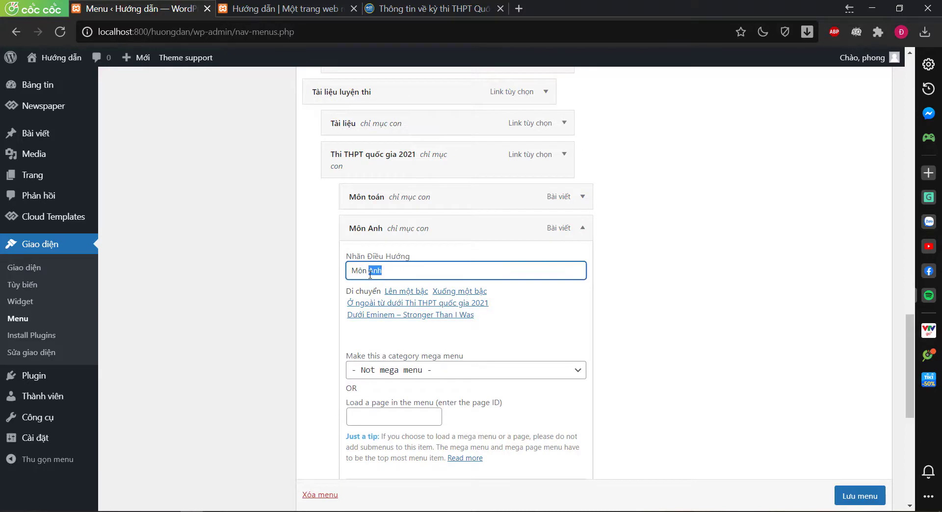
pyautogui.write('Van')
pyautogui.press('BackSpace')
pyautogui.press('BackSpace')
pyautogui.press('BackSpace')
pyautogui.write('văn')
pyautogui.click(582, 229)
# Relabel the Môn Sinh item below Môn văn as Môn Anh and save Menu tự tạo
pyautogui.click(582, 259)
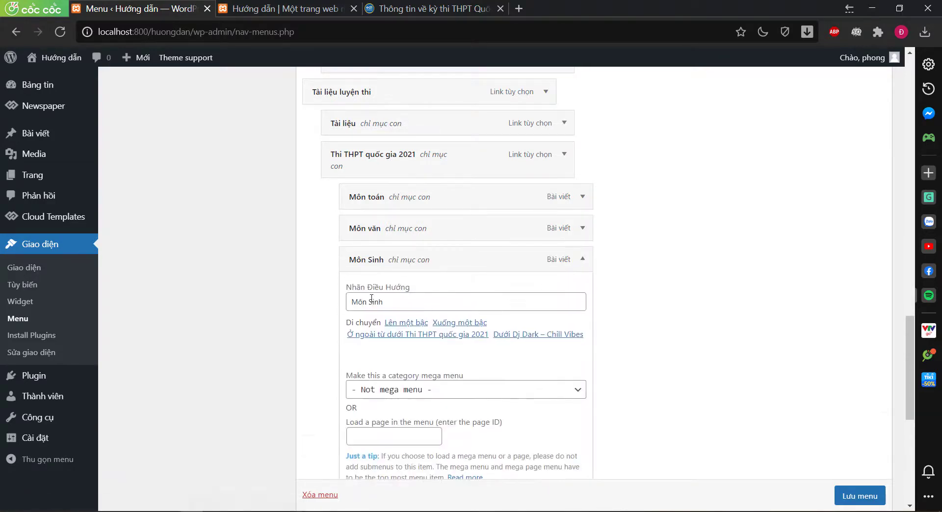
pyautogui.moveTo(386, 301); pyautogui.dragTo(359, 300)
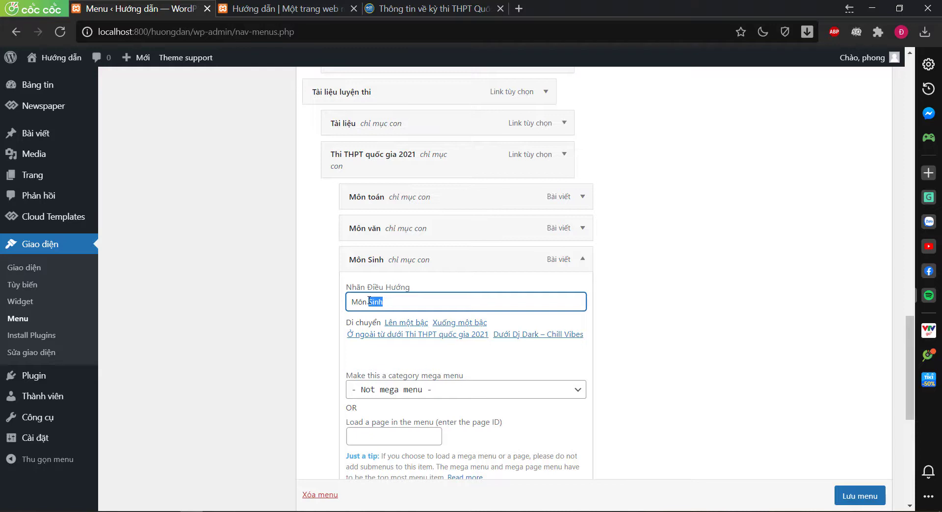
pyautogui.press('BackSpace')
pyautogui.write('Anh')
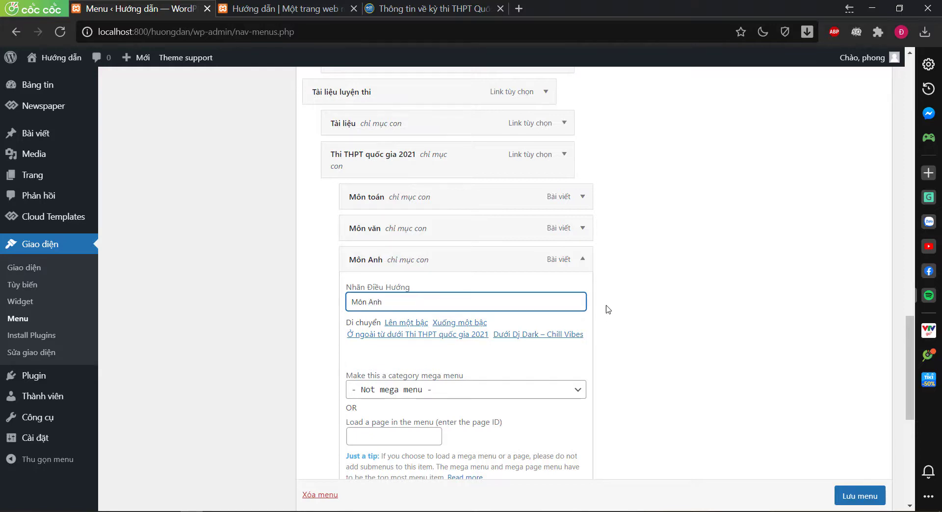
pyautogui.click(582, 259)
pyautogui.scroll(-1, 635, 276)
pyautogui.click(856, 476)
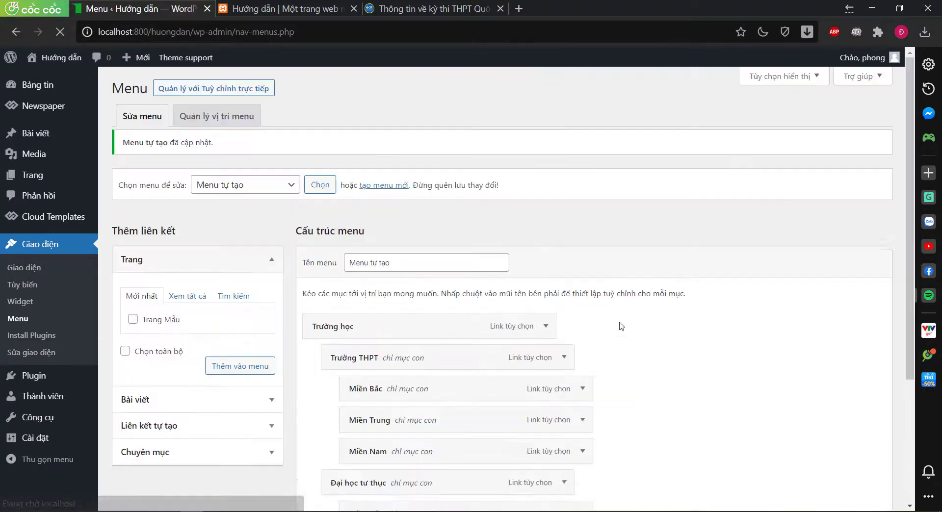
# Reload the local site's home page and check the Thi THPT quốc gia 2021 submenu under Tài liệu luyện thi
pyautogui.click(434, 7)
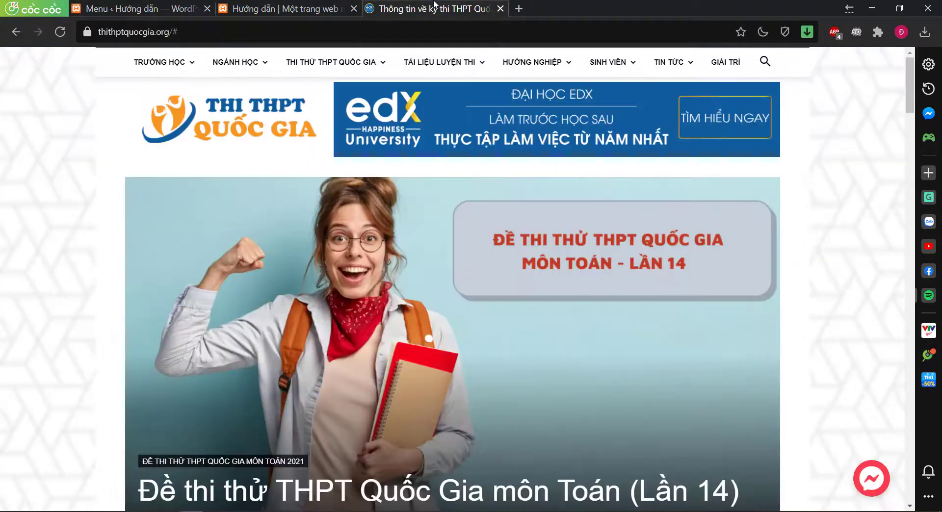
pyautogui.click(285, 9)
pyautogui.click(59, 32)
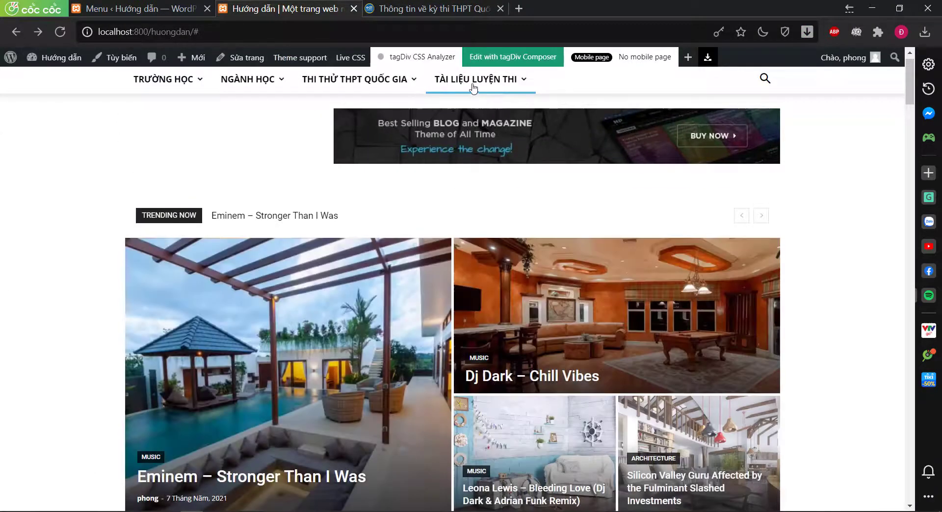
pyautogui.moveTo(478, 93)
pyautogui.moveTo(490, 134)
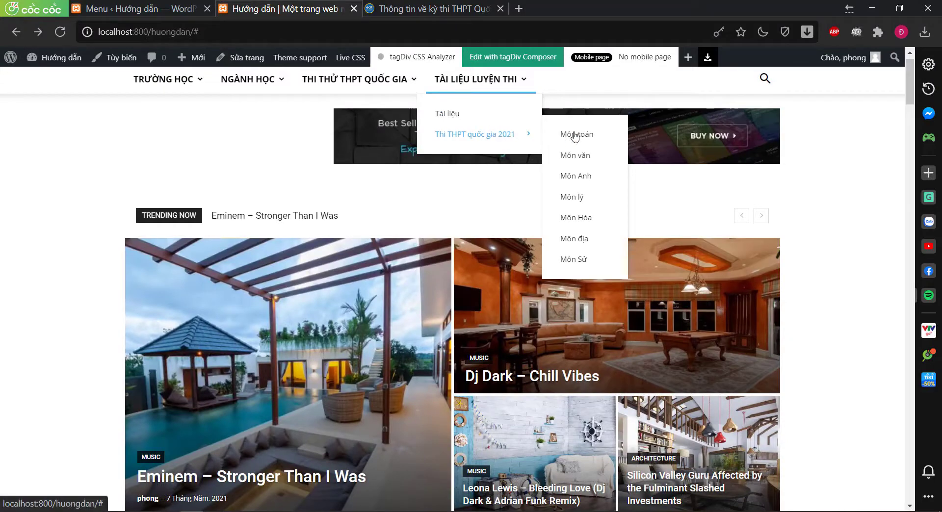
pyautogui.click(138, 8)
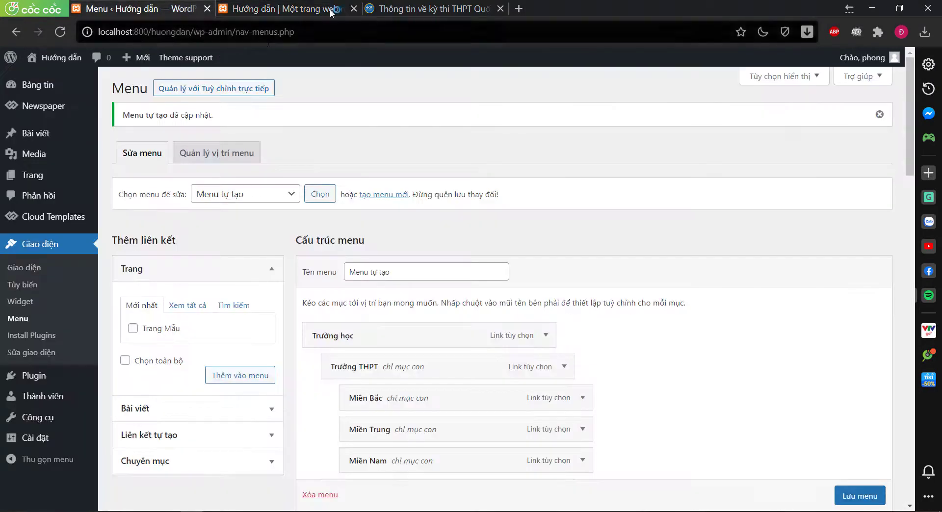
# Check the reference site's header menu and add a custom link named Hướng nghiệp with URL # to Menu tự tạo
pyautogui.click(385, 10)
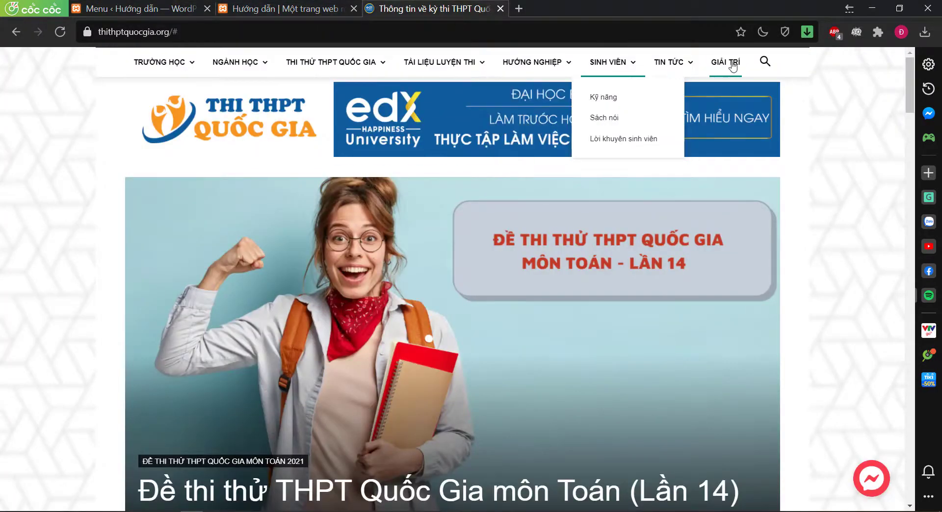
pyautogui.moveTo(548, 58)
pyautogui.click(137, 9)
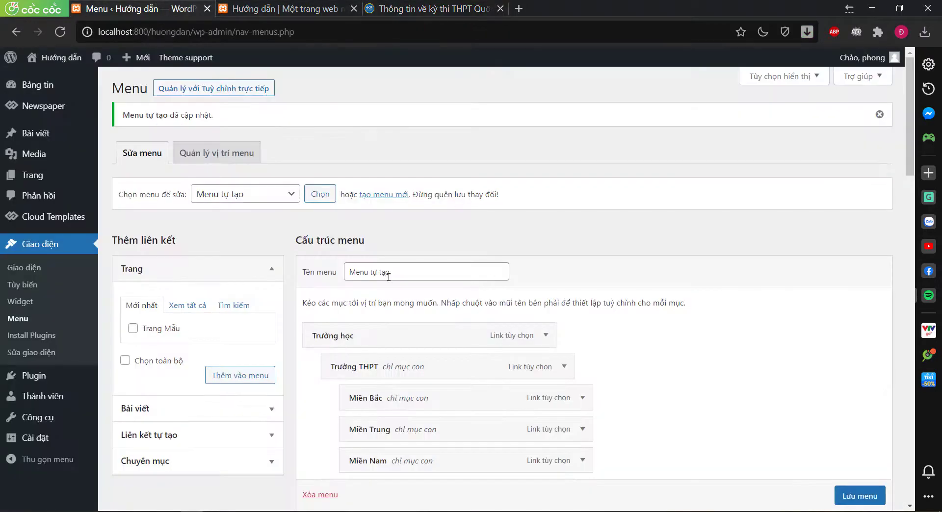
pyautogui.scroll(-3, 188, 321)
pyautogui.click(186, 319)
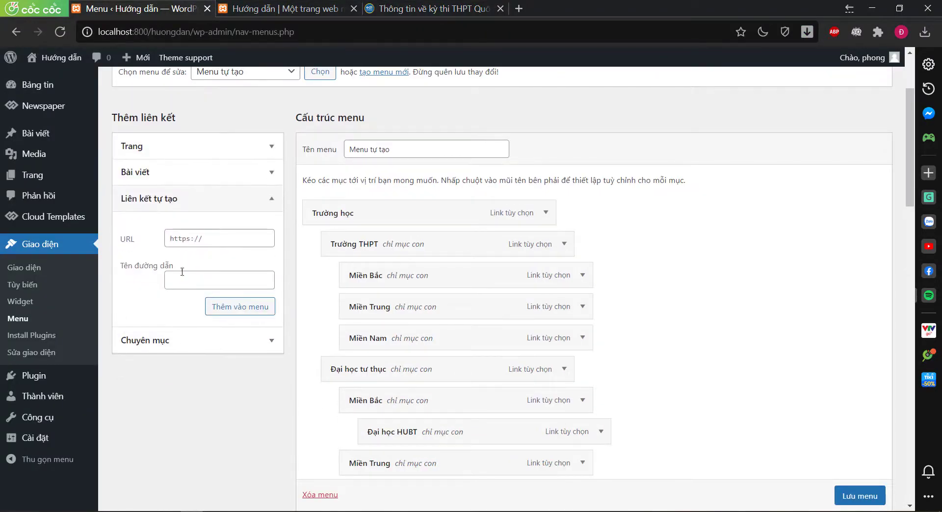
pyautogui.click(206, 236)
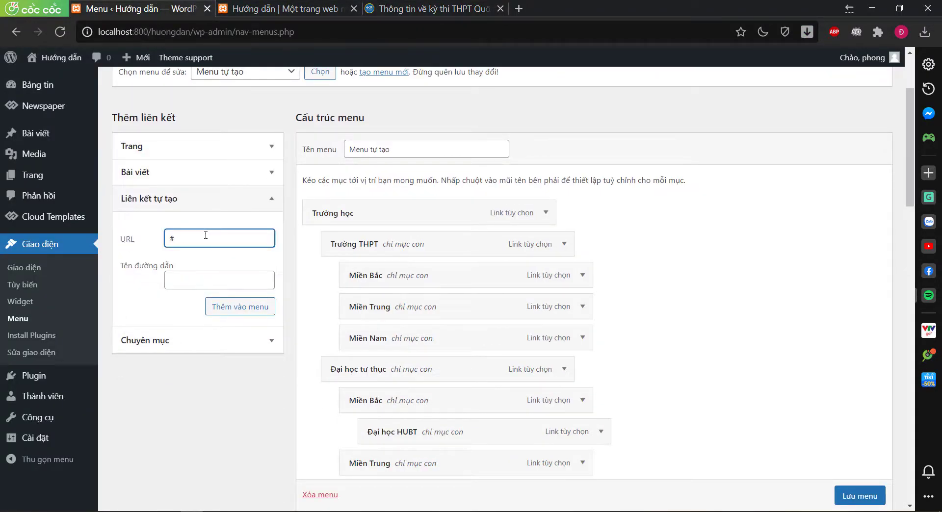
pyautogui.press('Tab')
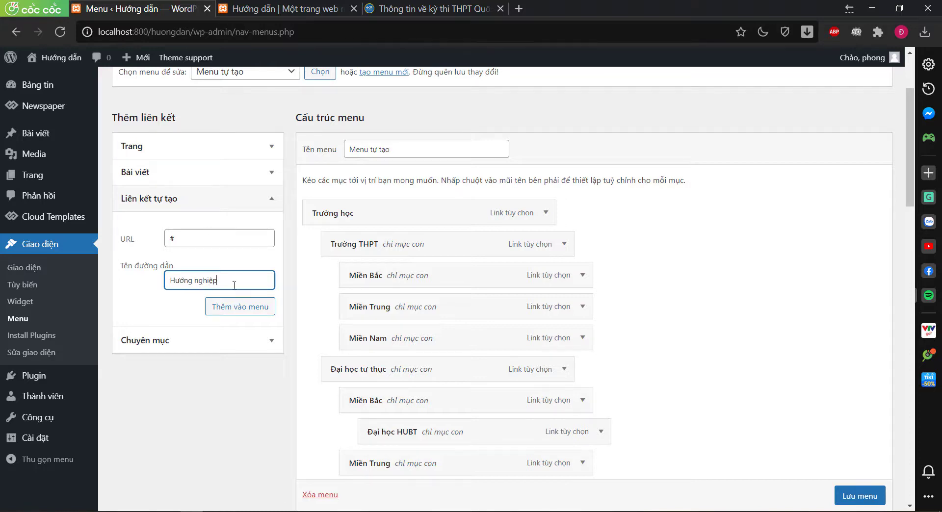
pyautogui.write('Hướng nghiệp')
pyautogui.click(241, 307)
pyautogui.scroll(-9, 469, 326)
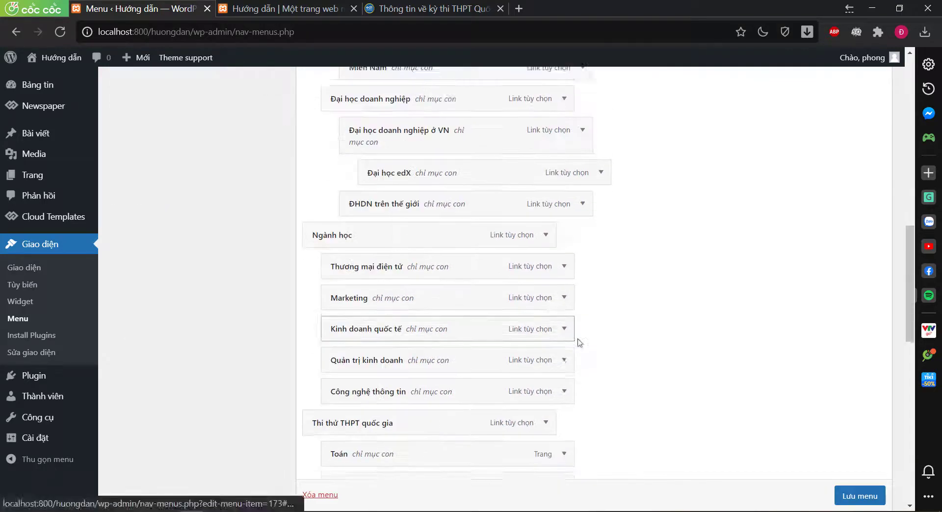
pyautogui.scroll(-10, 579, 342)
pyautogui.scroll(19, 579, 343)
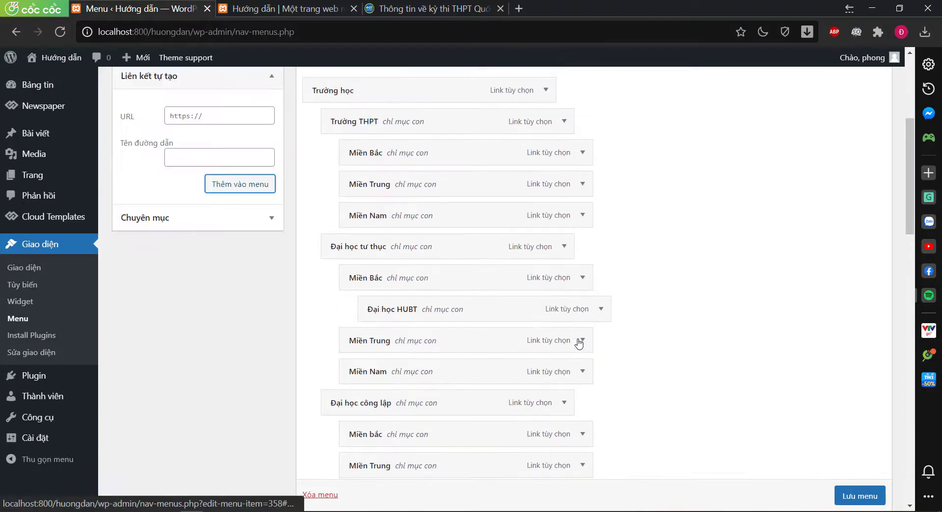
pyautogui.scroll(5, 579, 342)
# Check the reference site's Hướng nghiệp submenu and add a custom link named Lời khuyên học sinh with URL #
pyautogui.click(372, 6)
pyautogui.moveTo(535, 62)
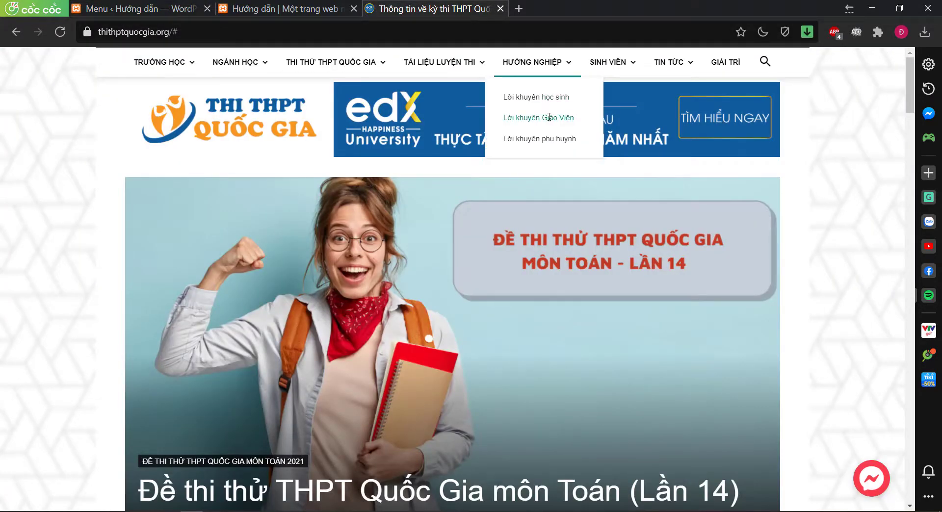
pyautogui.click(110, 9)
pyautogui.click(216, 362)
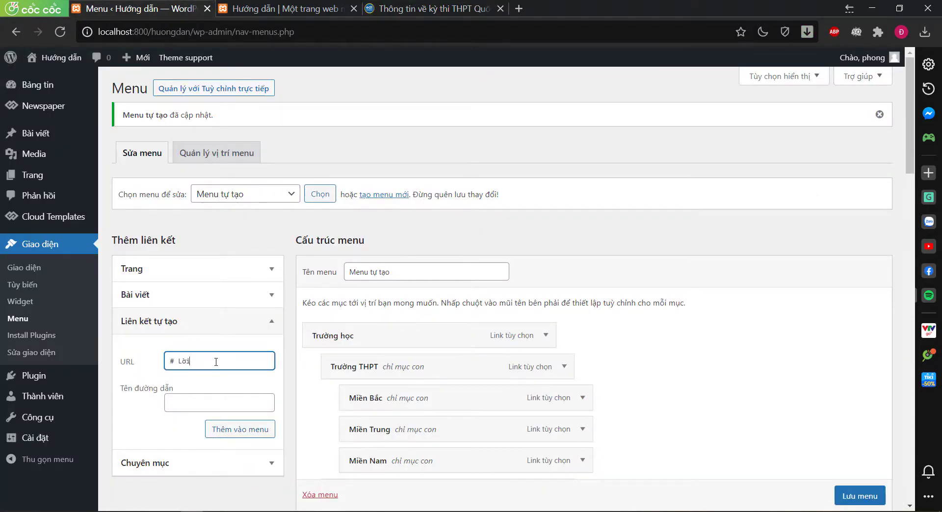
pyautogui.write('#')
pyautogui.press('Tab')
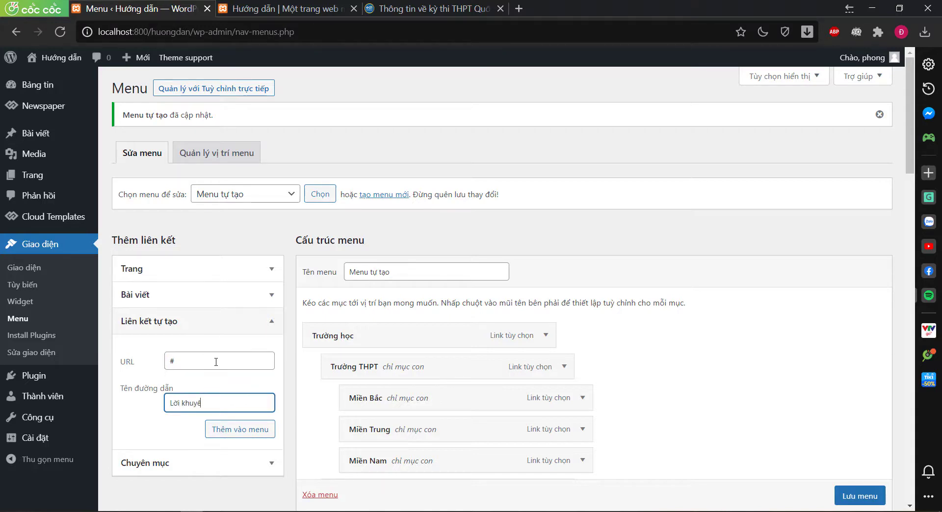
pyautogui.hotkey('ctrl', 'a')
pyautogui.hotkey('ctrl', 'c')
pyautogui.click(227, 400)
pyautogui.click(237, 430)
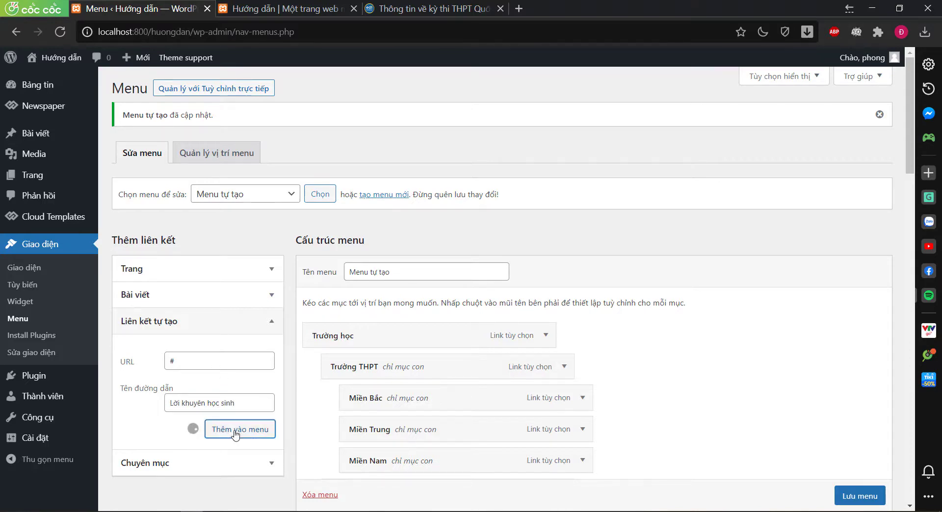
# Add a custom link named Lời khuyên phụ huynh with URL # to the menu
pyautogui.click(225, 364)
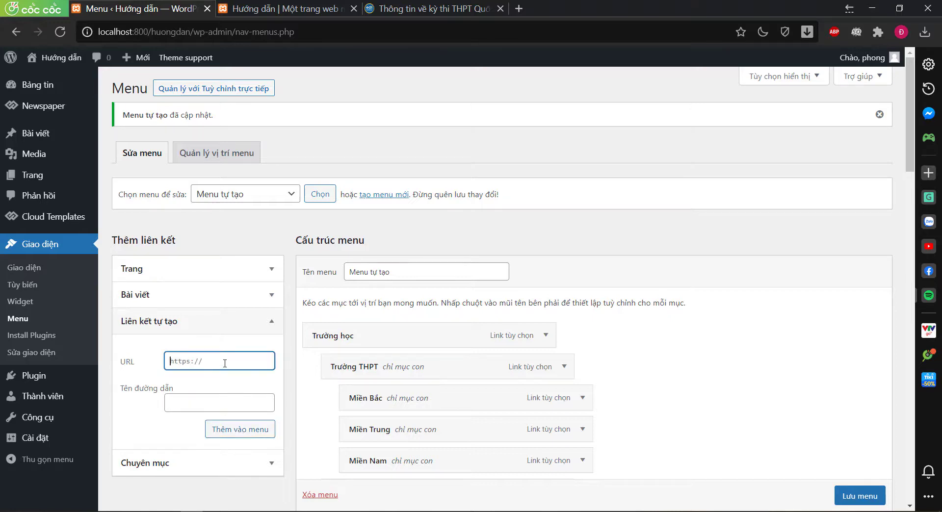
pyautogui.click(225, 403)
pyautogui.hotkey('ctrl', 'v')
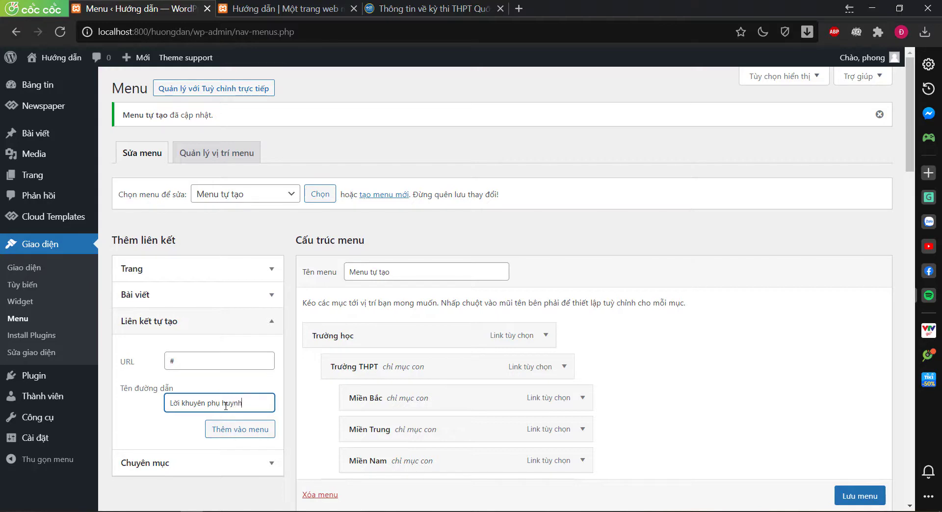
pyautogui.click(255, 430)
# Add a custom link named Lời khuyên giáo viên with URL # to the menu
pyautogui.click(223, 355)
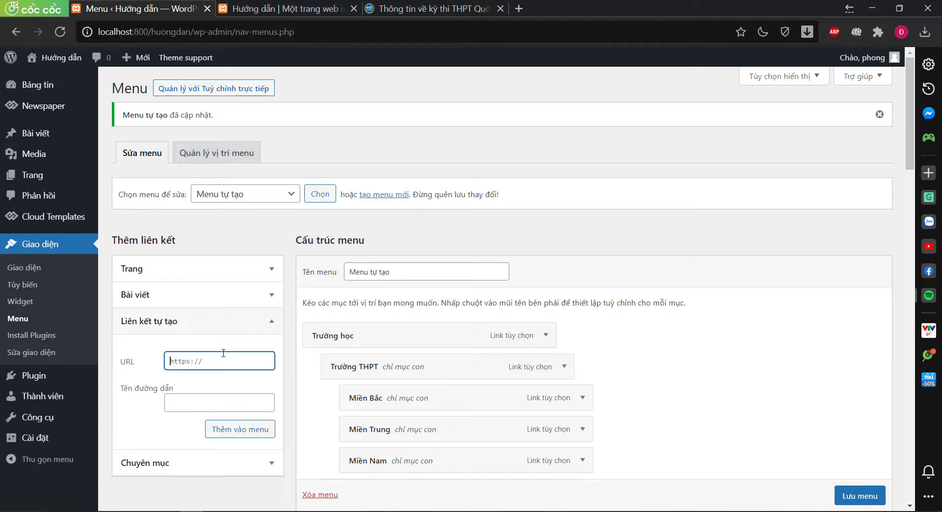
pyautogui.click(211, 402)
pyautogui.hotkey('ctrl', 'v')
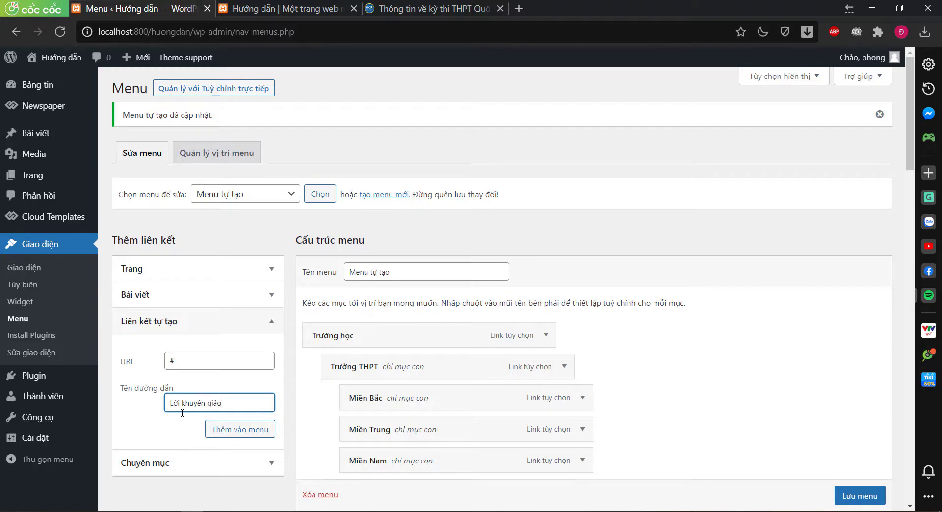
pyautogui.click(222, 430)
# Nest Lời khuyên học sinh, Lời khuyên phụ huynh and Lời khuyên giáo viên as sub-items of Hướng nghiệp
pyautogui.scroll(-8, 854, 399)
pyautogui.scroll(-10, 834, 403)
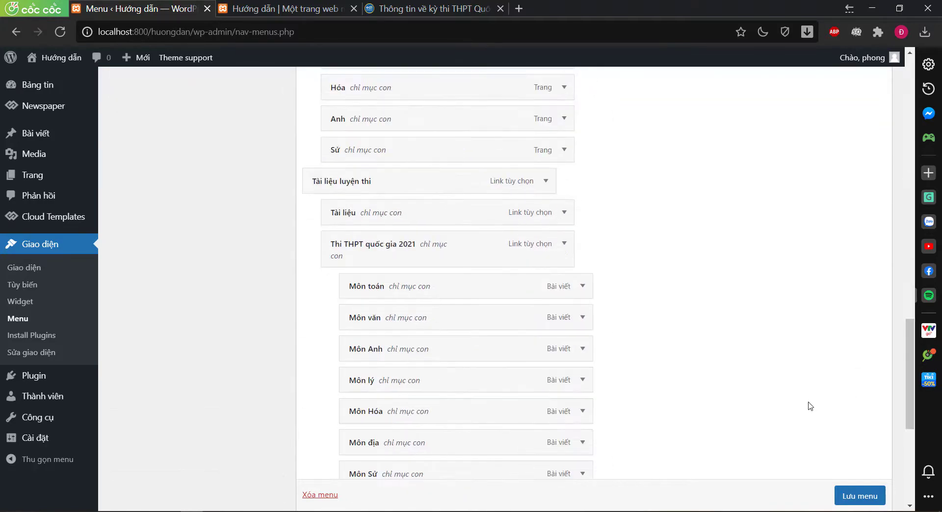
pyautogui.scroll(4, 803, 405)
pyautogui.scroll(-1, 642, 425)
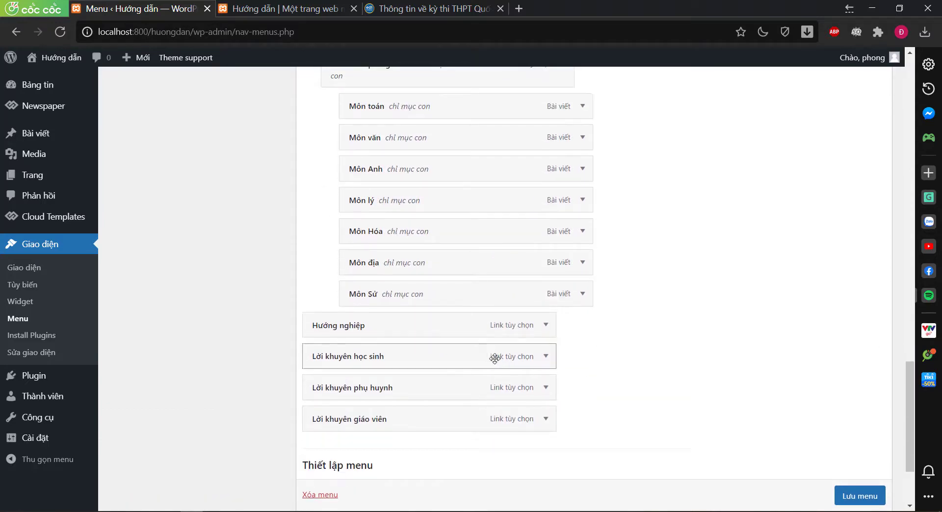
pyautogui.moveTo(495, 358); pyautogui.dragTo(524, 357)
pyautogui.moveTo(429, 387)
pyautogui.mouseDown()
pyautogui.moveTo(469, 387)
pyautogui.moveTo(422, 387)
pyautogui.mouseUp()
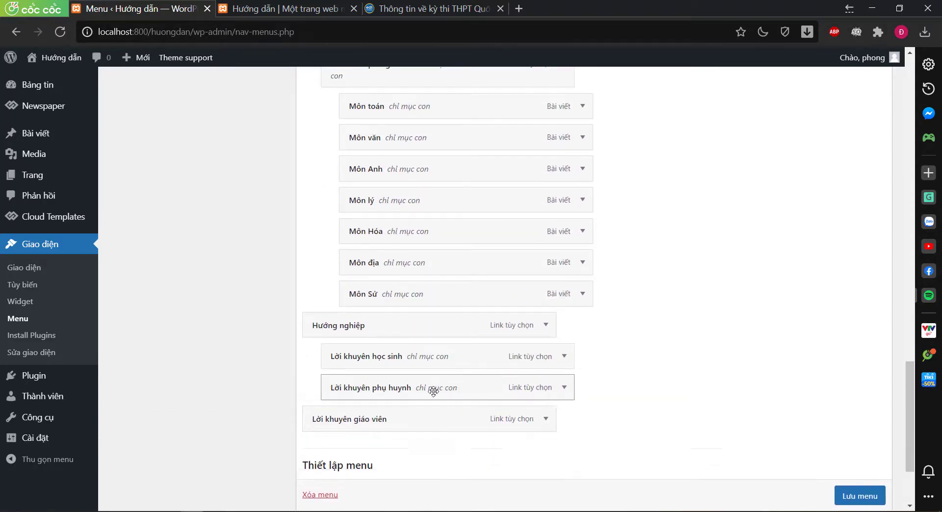
pyautogui.moveTo(408, 420); pyautogui.dragTo(432, 415)
# Check the reference site's Sinh viên submenu and add a custom link named Sinh viên with URL # to the menu
pyautogui.scroll(15, 236, 381)
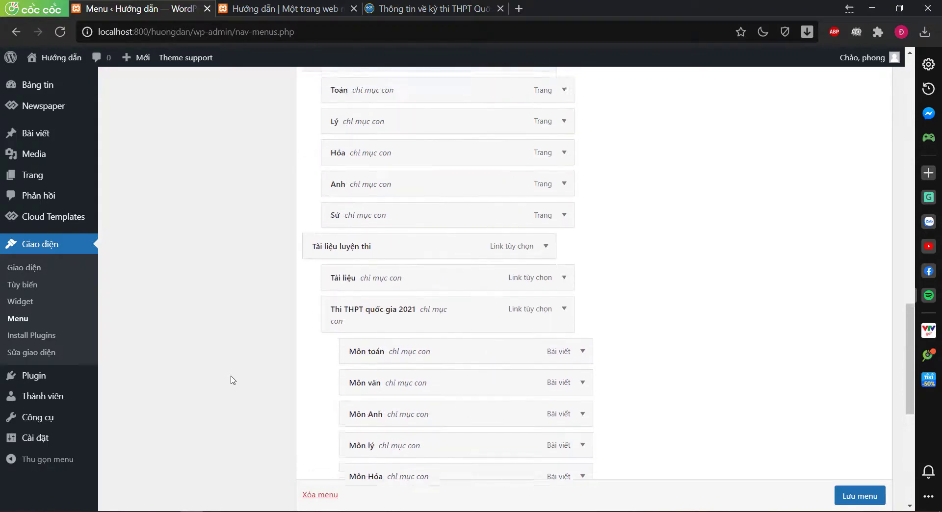
pyautogui.scroll(5, 233, 381)
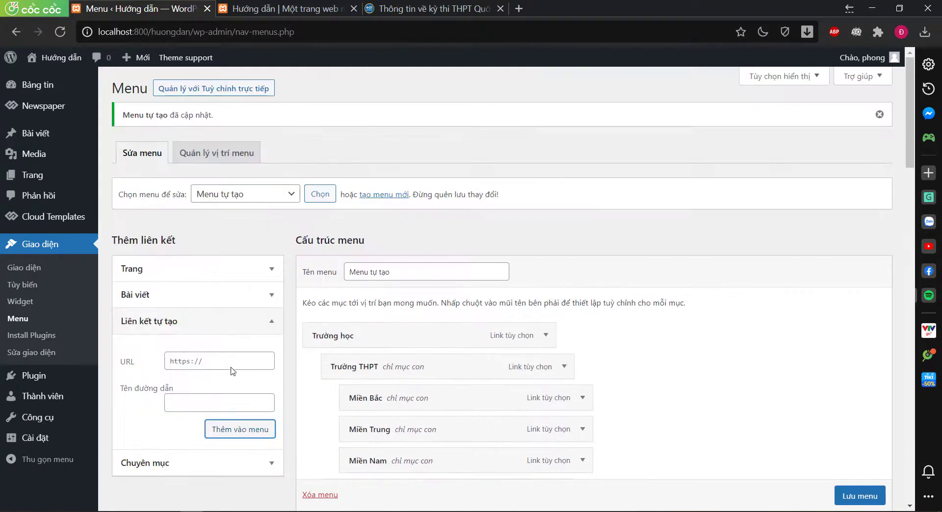
pyautogui.click(234, 361)
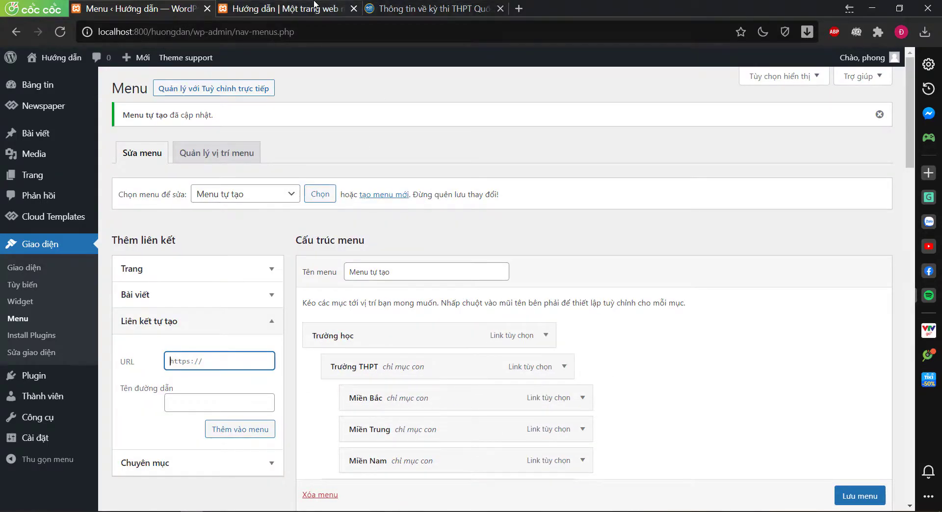
pyautogui.click(432, 6)
pyautogui.moveTo(614, 62)
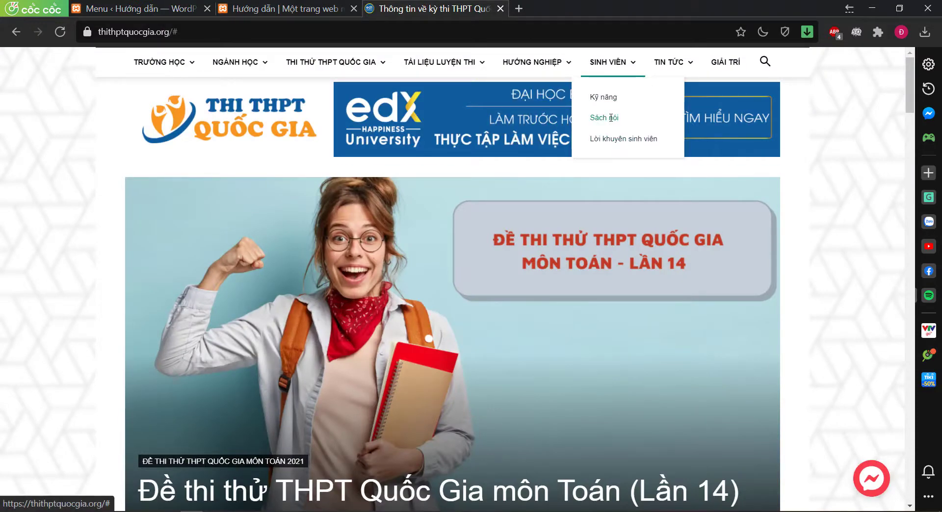
pyautogui.click(120, 6)
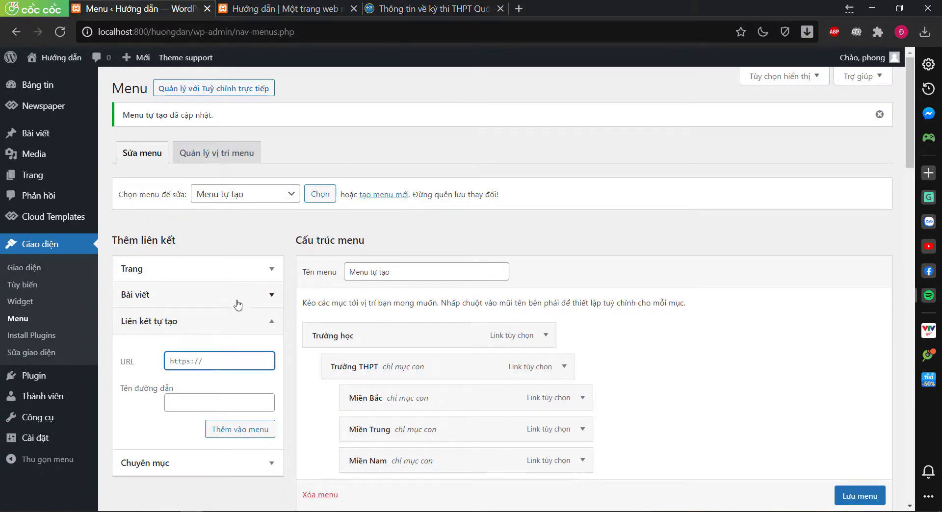
pyautogui.press('Tab')
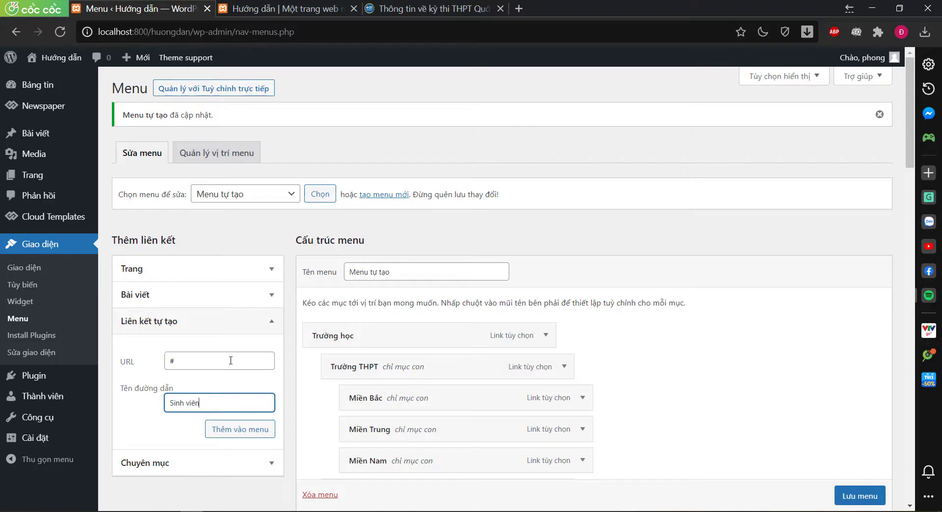
pyautogui.click(237, 429)
# Add the posts Eminem – Stronger Than I Was, Dj Dark – Chill Vibes and Leona Lewis – Bleeding Love to the menu
pyautogui.click(241, 357)
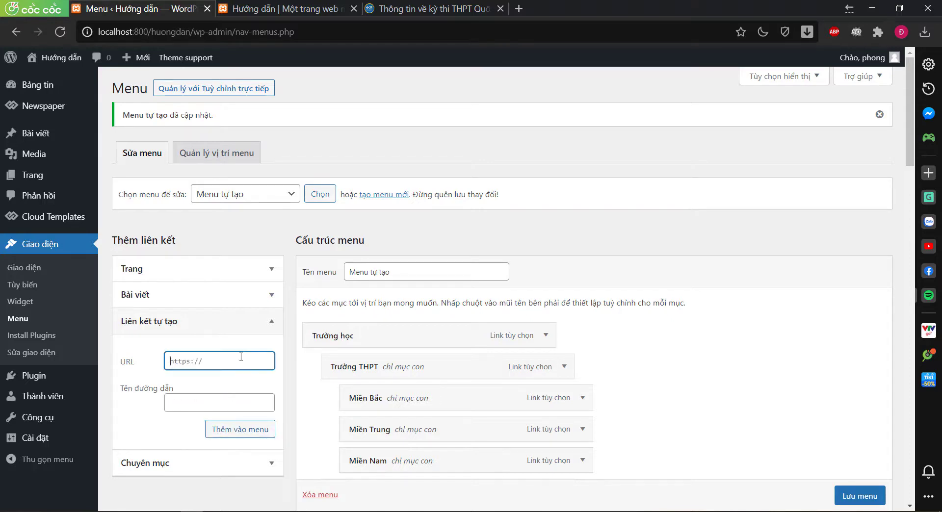
pyautogui.click(261, 295)
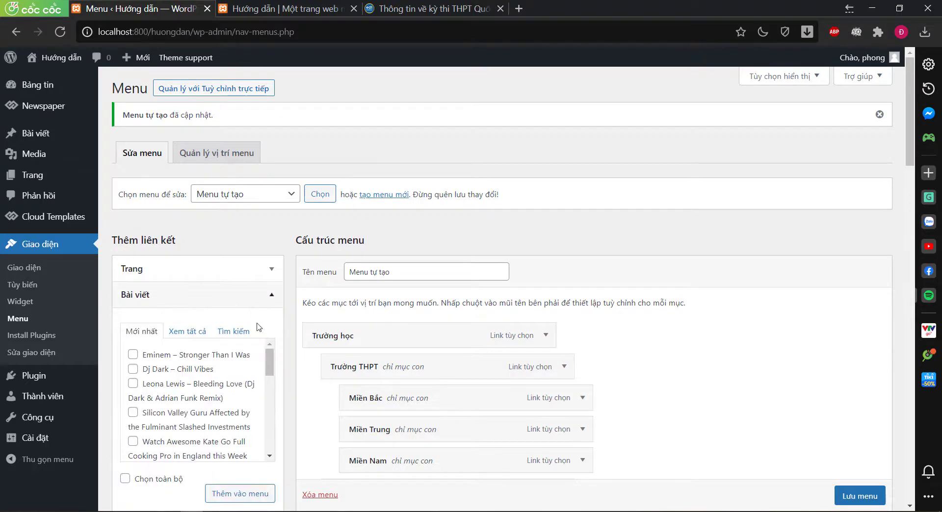
pyautogui.click(144, 356)
pyautogui.click(134, 369)
pyautogui.click(133, 384)
pyautogui.click(248, 494)
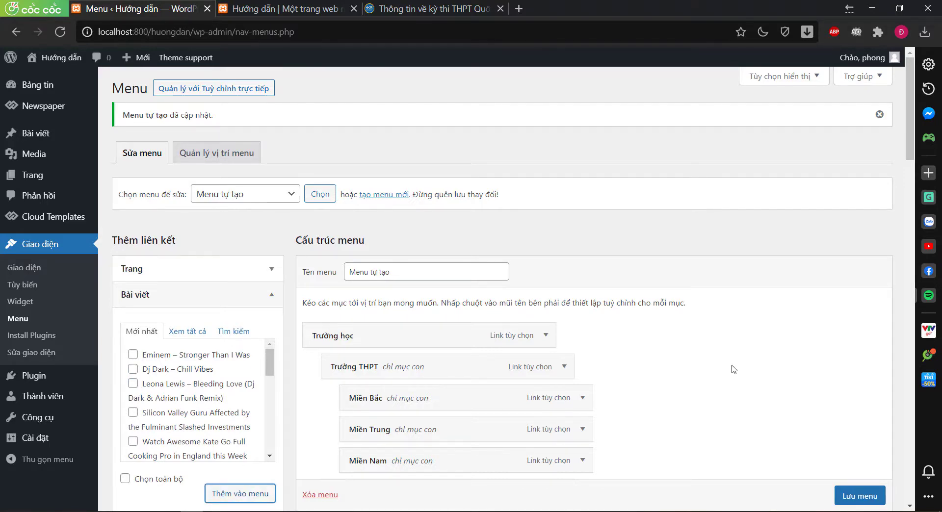
# Nest the three newly added post items as sub-items of Sinh viên
pyautogui.scroll(-20, 734, 369)
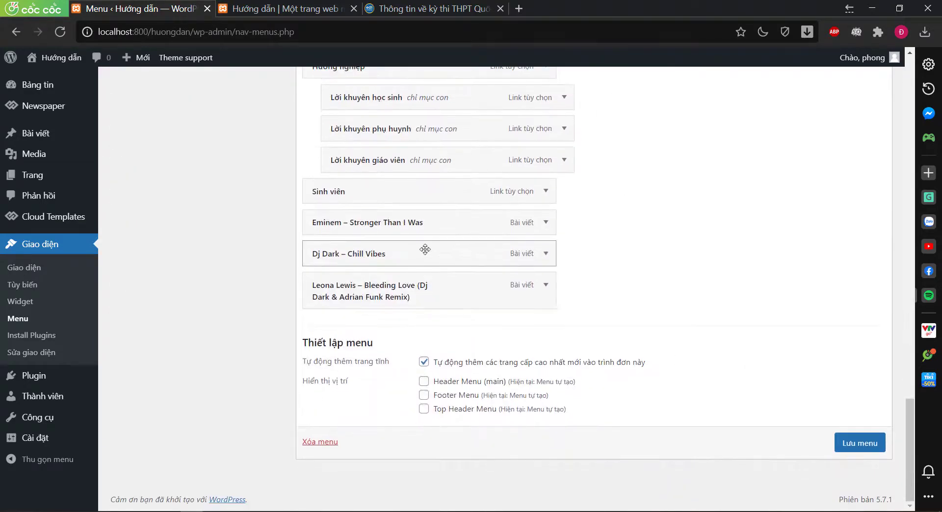
pyautogui.moveTo(412, 225); pyautogui.dragTo(414, 251)
pyautogui.moveTo(391, 297); pyautogui.dragTo(404, 294)
pyautogui.moveTo(385, 334); pyautogui.dragTo(407, 333)
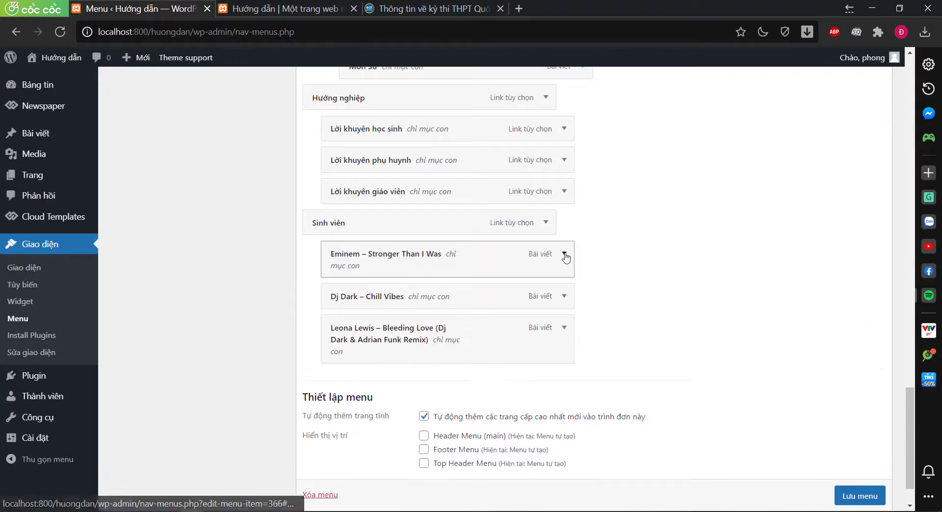
# Relabel the Eminem – Stronger Than I Was item under Sinh viên as Kĩ năng, following the reference site's submenu
pyautogui.click(565, 255)
pyautogui.moveTo(469, 312); pyautogui.dragTo(263, 319)
pyautogui.click(440, 5)
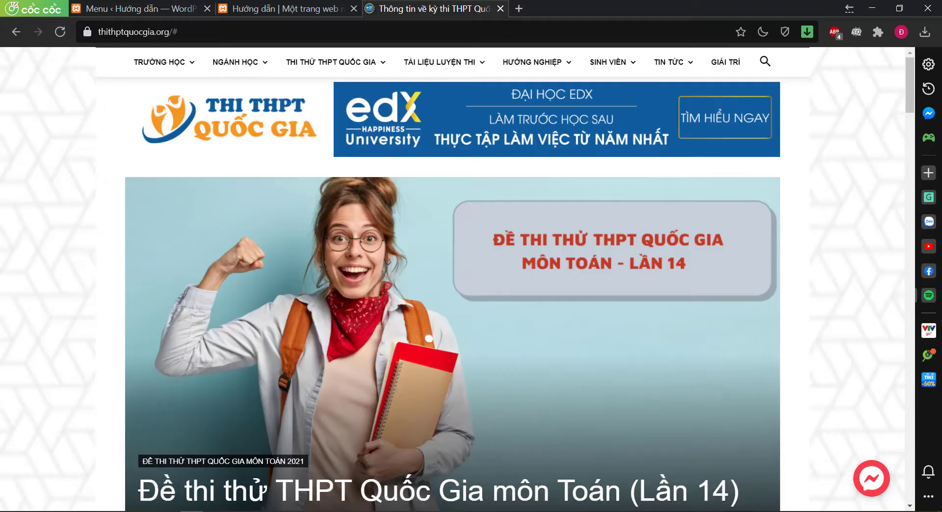
pyautogui.moveTo(610, 70)
pyautogui.click(138, 8)
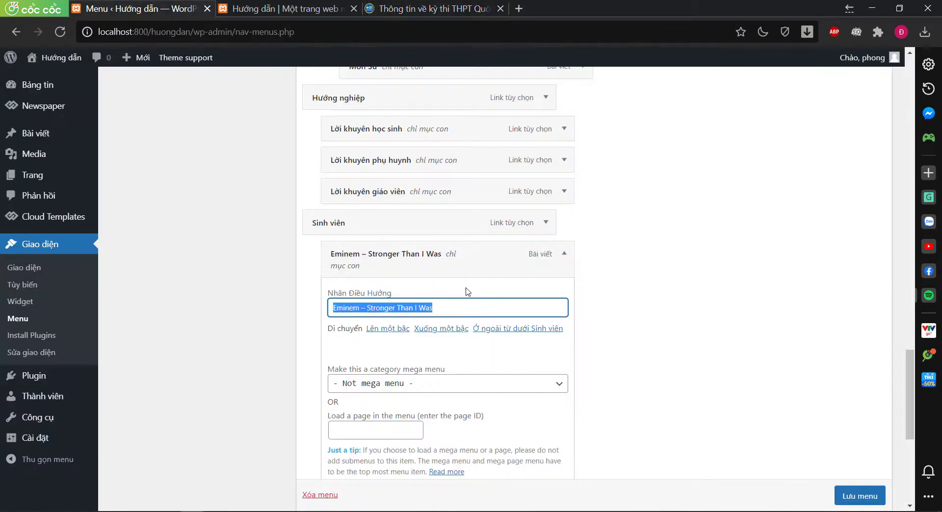
pyautogui.write('Ki')
pyautogui.write(' năng')
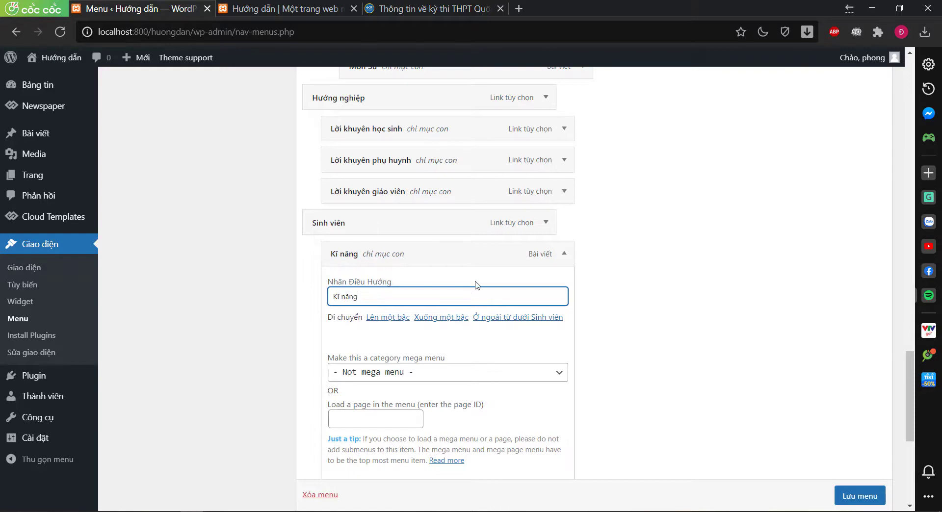
pyautogui.click(566, 254)
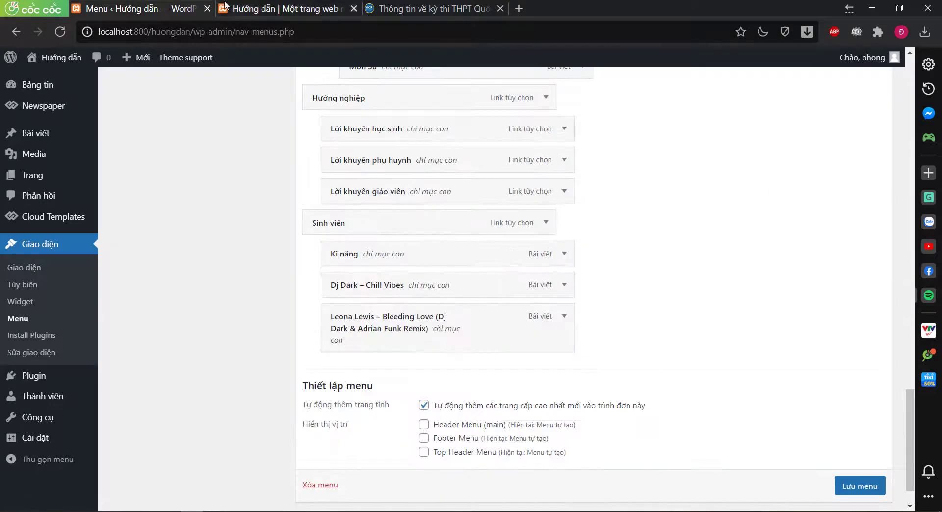
# Relabel the Dj Dark – Chill Vibes item under Sinh viên as Sách nói, following the reference site's submenu
pyautogui.click(393, 8)
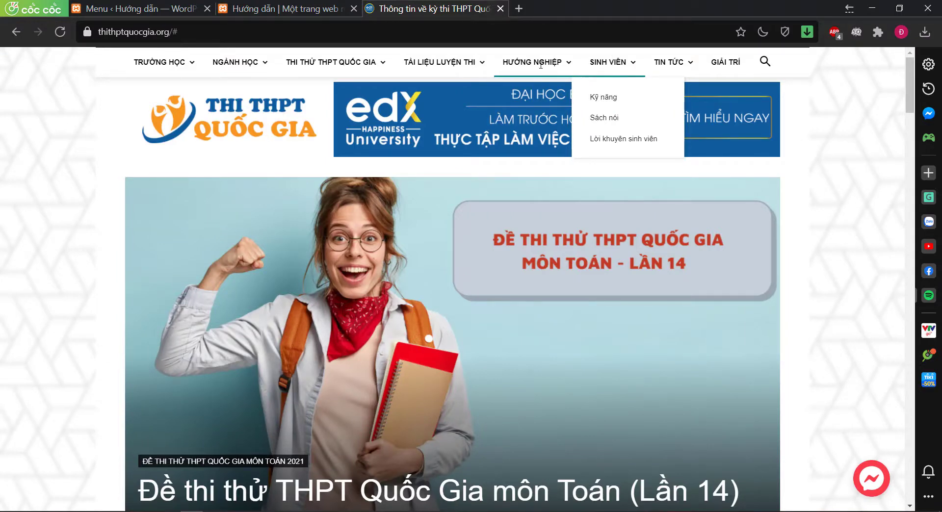
pyautogui.moveTo(549, 65)
pyautogui.click(130, 8)
pyautogui.scroll(-2, 545, 287)
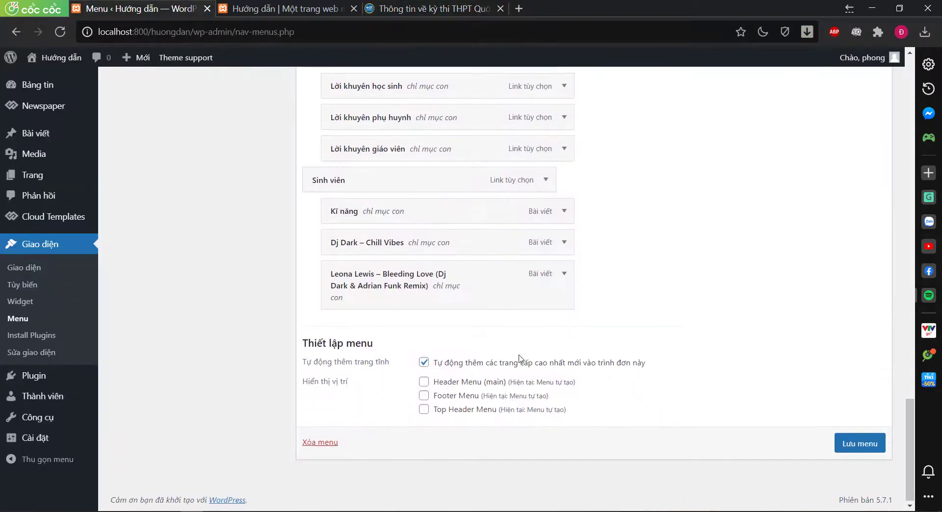
pyautogui.click(563, 242)
pyautogui.moveTo(486, 289); pyautogui.dragTo(227, 311)
pyautogui.press('BackSpace')
pyautogui.write('Scsh')
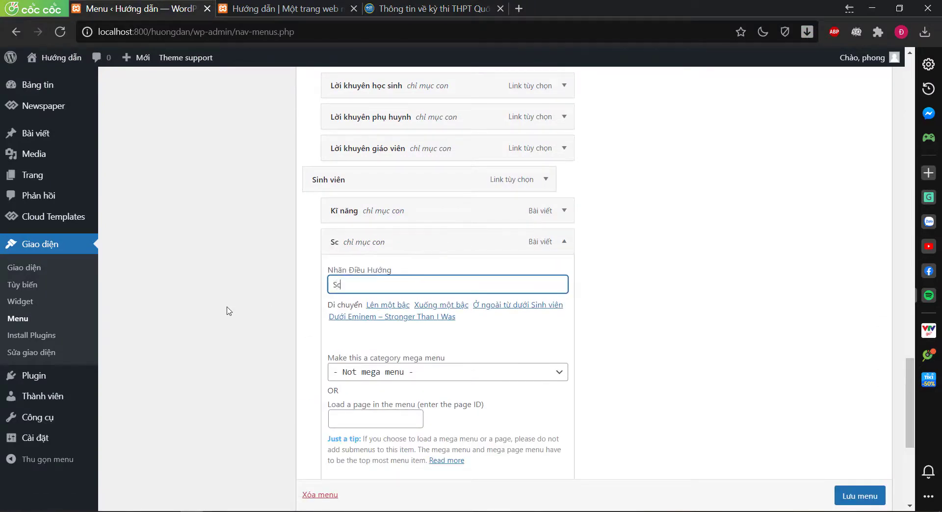
pyautogui.press('BackSpace')
pyautogui.press('BackSpace')
pyautogui.press('BackSpace')
pyautogui.write('ách nói')
pyautogui.click(564, 242)
# Open the settings of the Leona Lewis – Bleeding Love menu item under Sinh viên
pyautogui.click(565, 273)
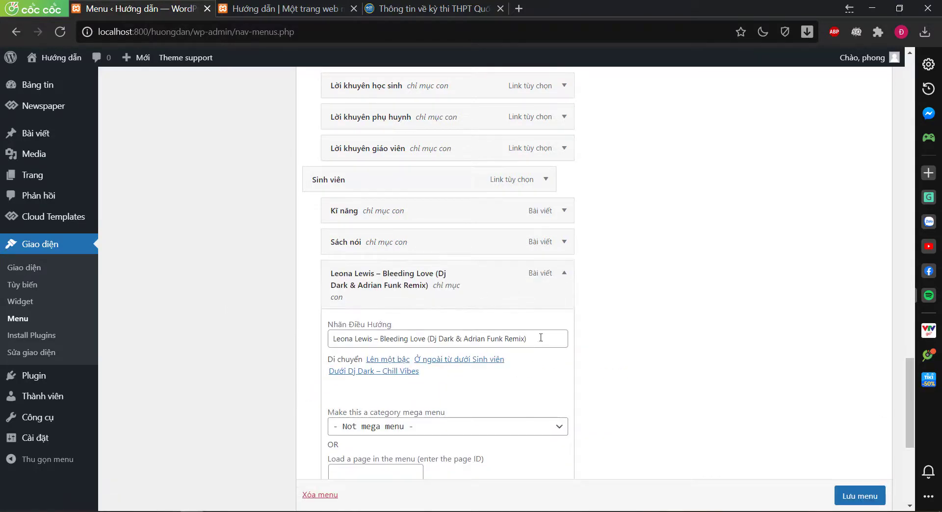
# Rename the Leona Lewis – Bleeding Love menu item under Sinh viên as "Lời khuyên sinh viên"
pyautogui.moveTo(542, 338); pyautogui.dragTo(249, 341)
pyautogui.press('BackSpace')
pyautogui.write('Lơif khuyeen sinh v')
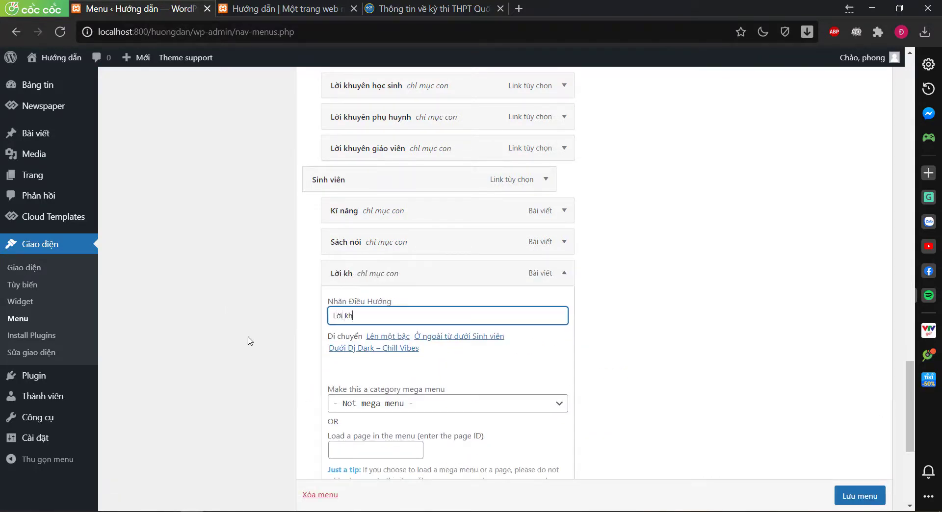
pyautogui.write('ieen')
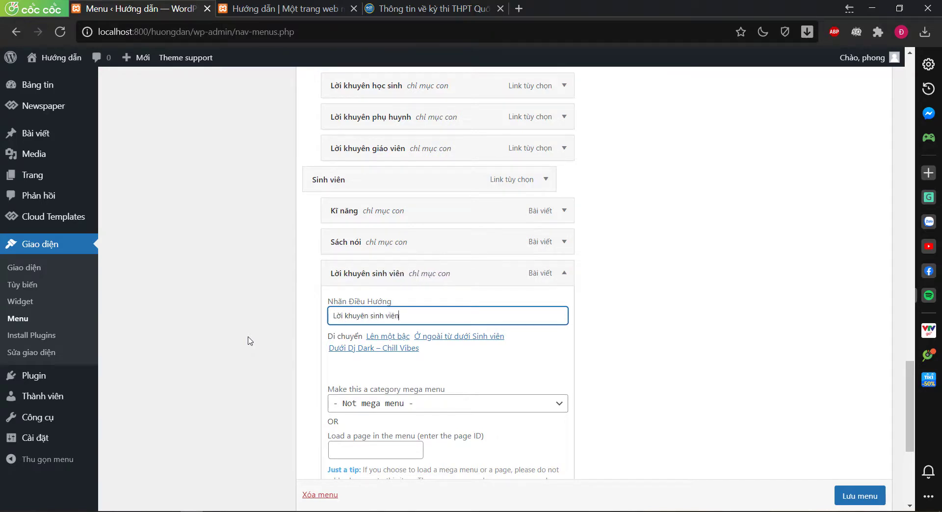
pyautogui.click(565, 273)
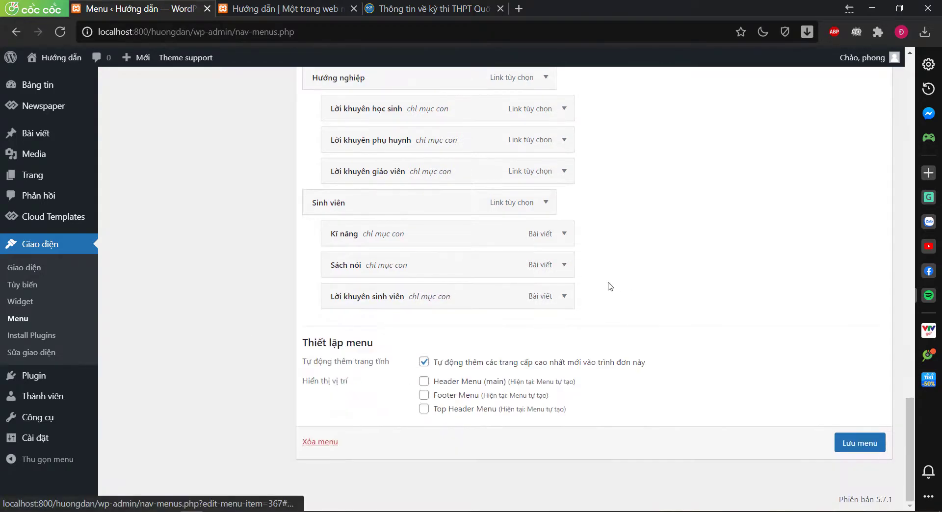
# Following the reference site's next menu entry, add a custom link named "Tin tức" with URL "#" to the menu
pyautogui.click(427, 8)
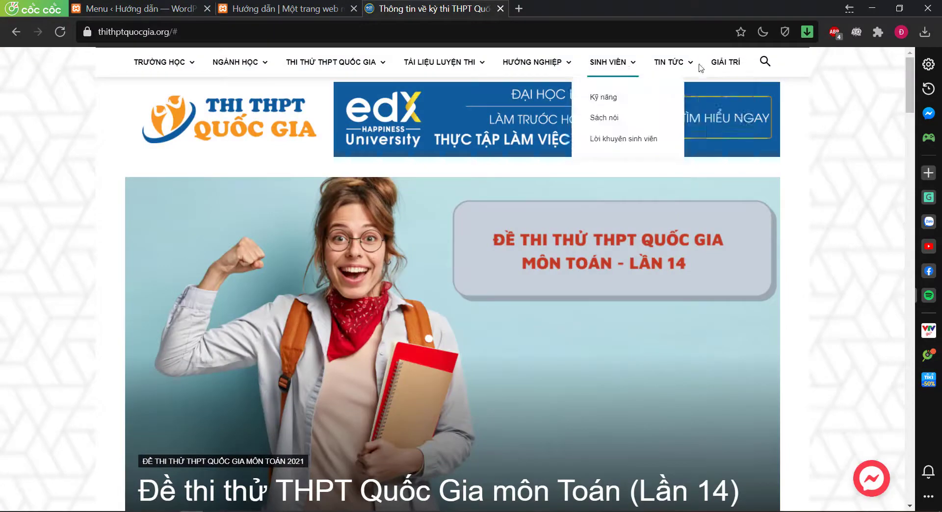
pyautogui.moveTo(688, 65)
pyautogui.click(137, 9)
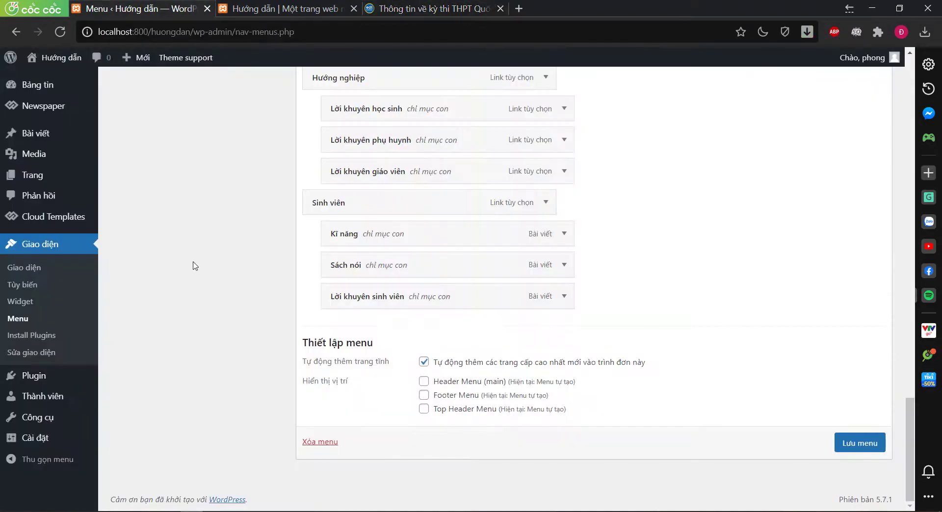
pyautogui.scroll(15, 519, 331)
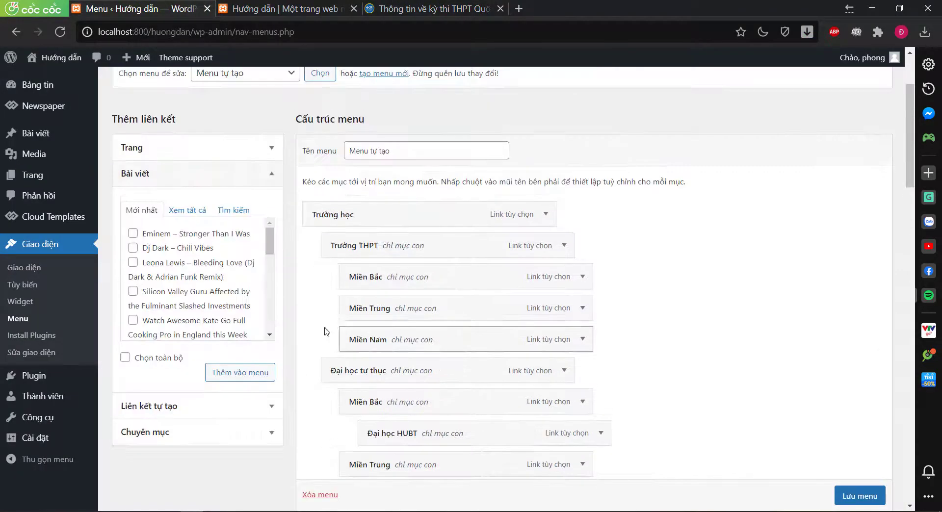
pyautogui.click(185, 466)
pyautogui.scroll(-2, 237, 370)
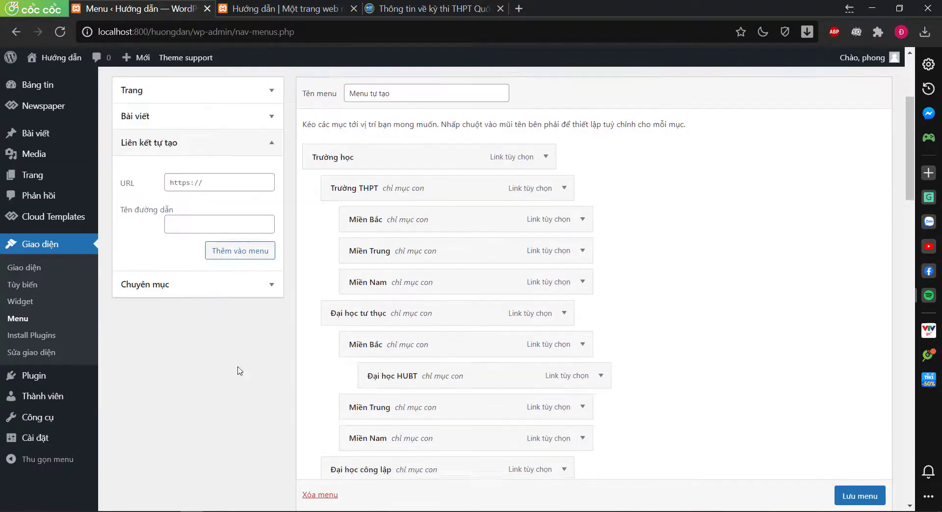
pyautogui.click(242, 175)
pyautogui.write('#')
pyautogui.click(242, 217)
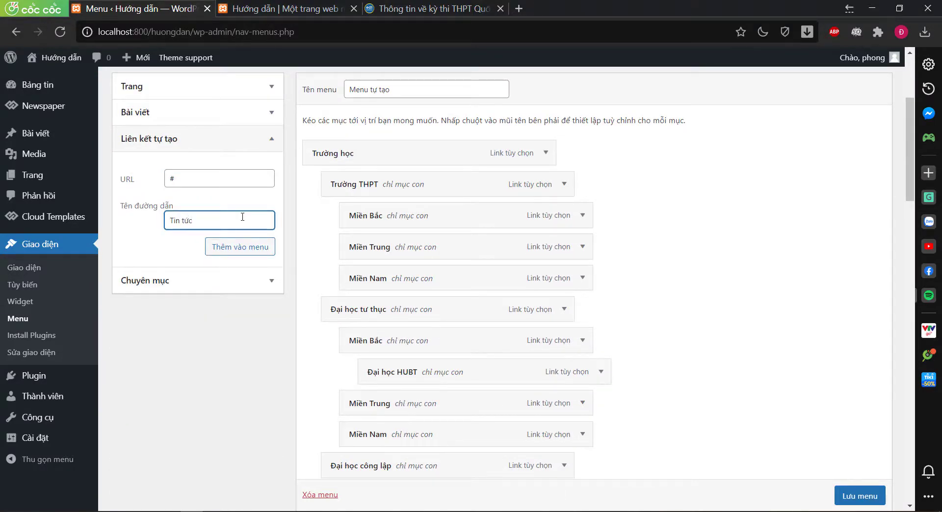
pyautogui.write('Tin tức')
pyautogui.click(261, 249)
# Add a custom link named "Giải trí" with URL "#" to the menu
pyautogui.click(229, 178)
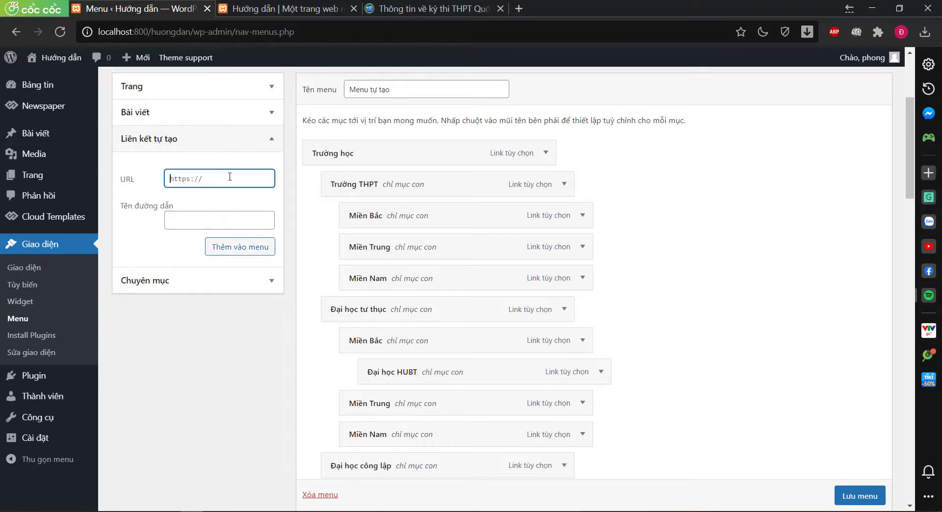
pyautogui.press('Tab')
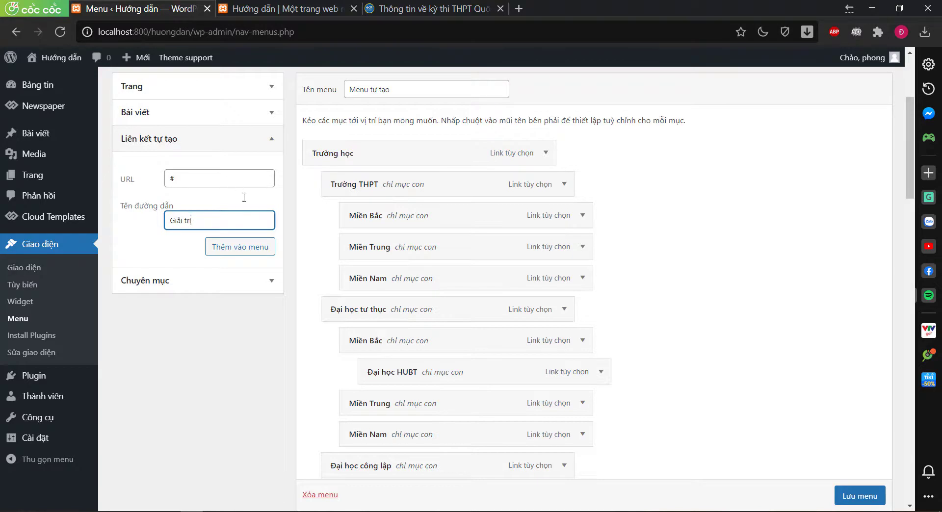
pyautogui.click(260, 247)
# Check the reference site's Tin tức submenu and add the posts Eminem – Stronger Than I Was and Dj Dark – Chill Vibes to the menu
pyautogui.click(432, 9)
pyautogui.moveTo(630, 62)
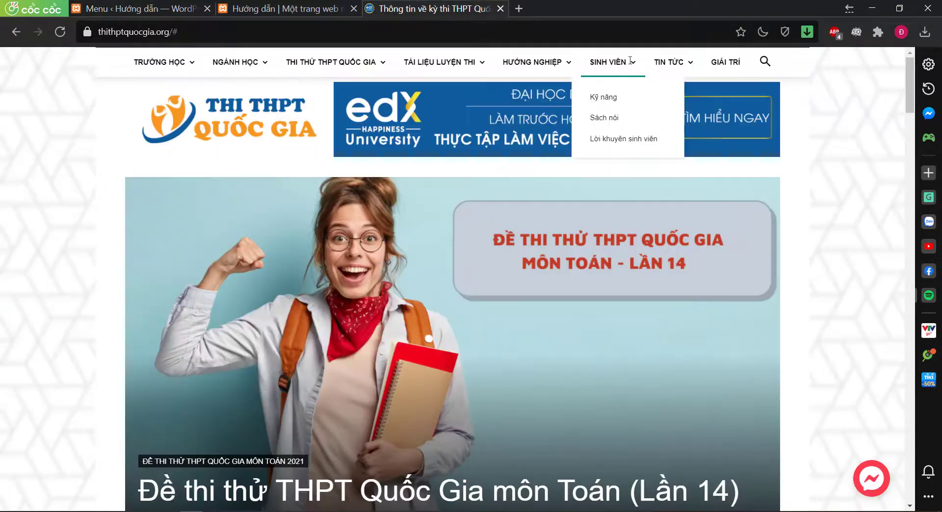
pyautogui.moveTo(681, 64)
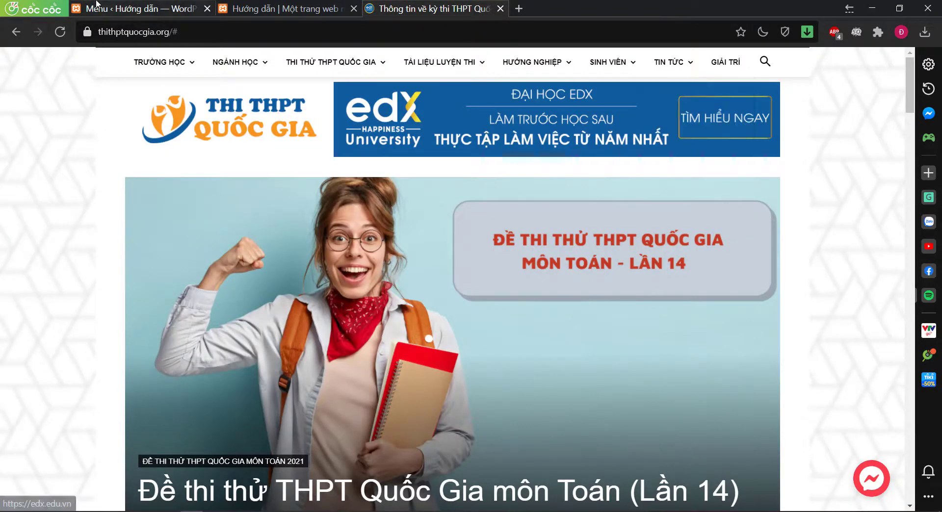
pyautogui.click(132, 9)
pyautogui.click(224, 113)
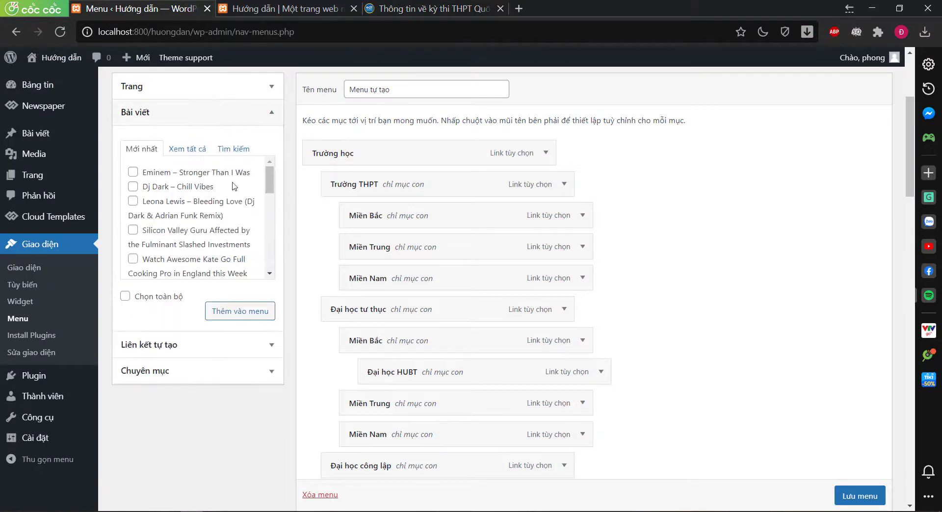
pyautogui.click(132, 172)
pyautogui.click(133, 187)
pyautogui.click(255, 311)
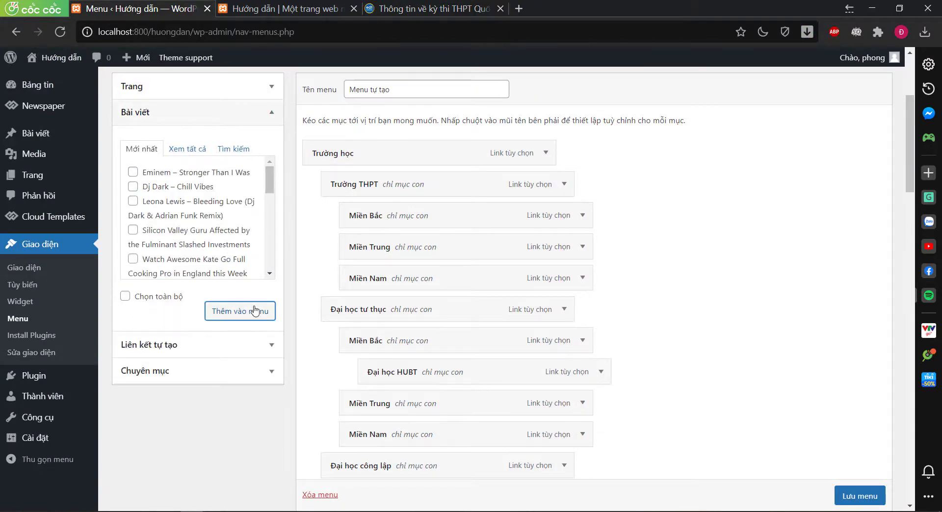
# Nest the Eminem – Stronger Than I Was and Dj Dark – Chill Vibes items under Tin tức, above Giải trí
pyautogui.click(427, 8)
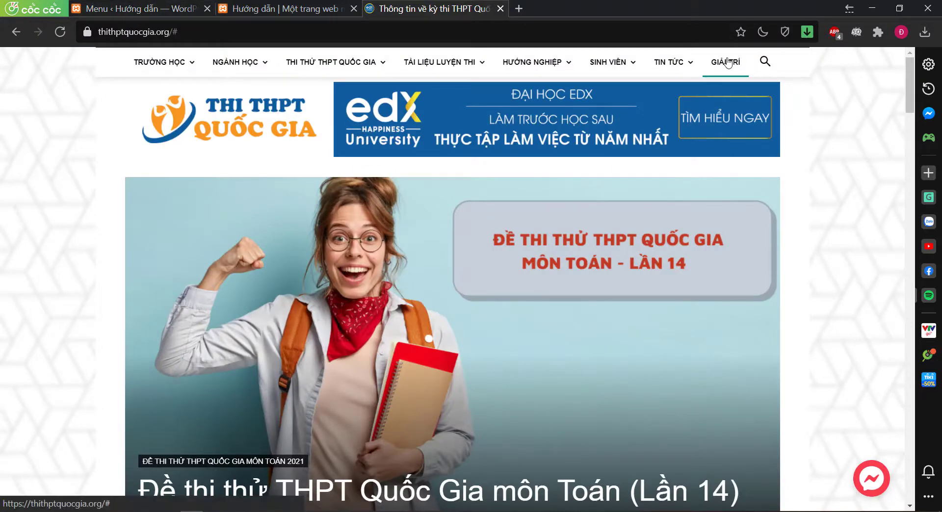
pyautogui.click(162, 8)
pyautogui.scroll(-15, 608, 353)
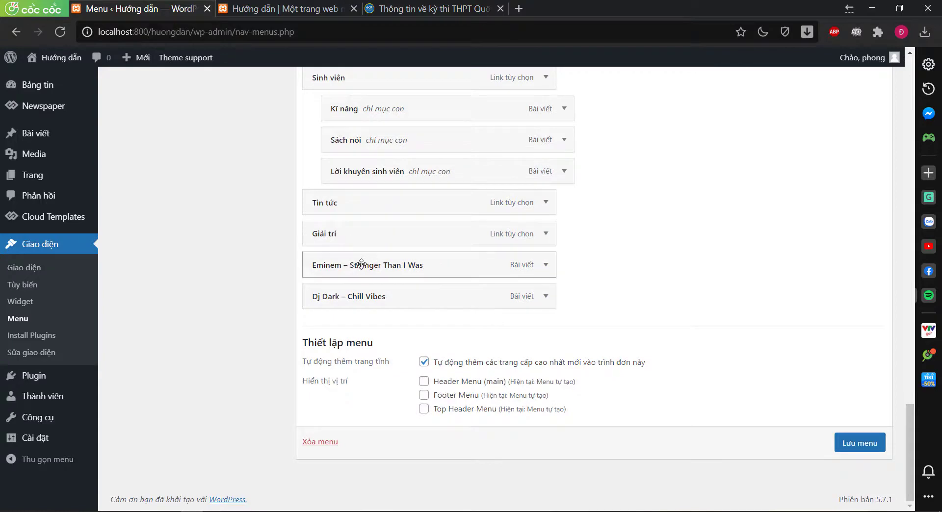
pyautogui.moveTo(362, 267); pyautogui.dragTo(395, 259)
pyautogui.moveTo(357, 343); pyautogui.dragTo(380, 314)
# Check the reference site's Tin tức submenu and rename the Eminem – Stronger Than I Was item as "Kì thi thpt quốc gia 2021"
pyautogui.click(422, 8)
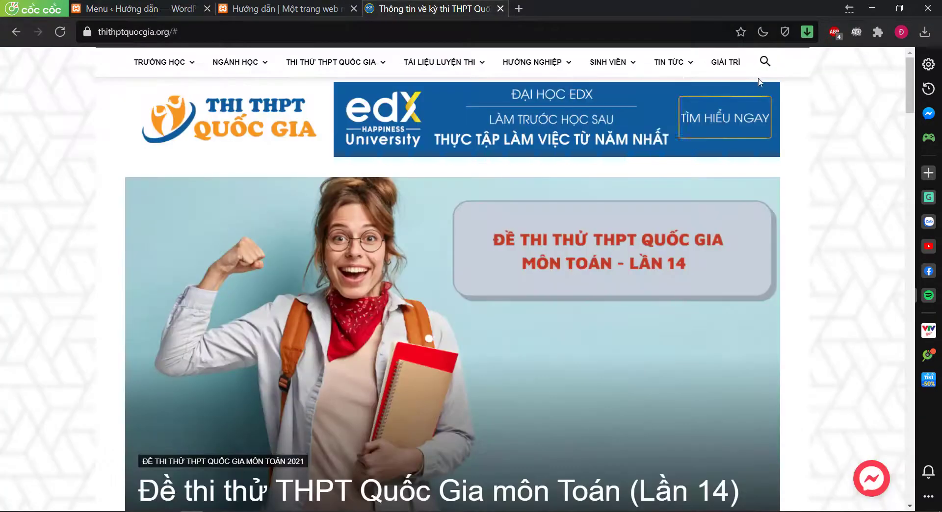
pyautogui.moveTo(672, 58)
pyautogui.click(133, 9)
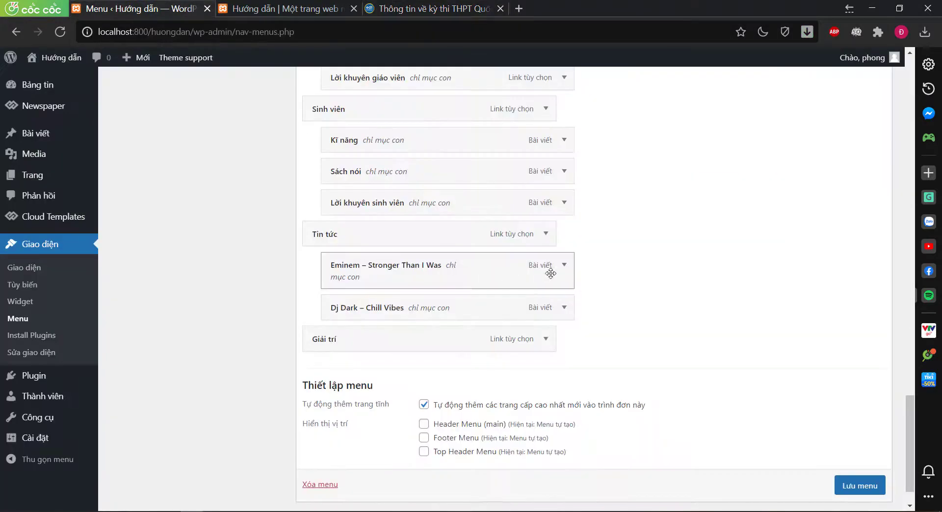
pyautogui.click(564, 265)
pyautogui.click(437, 319)
pyautogui.hotkey('ctrl', 'a')
pyautogui.press('BackSpace')
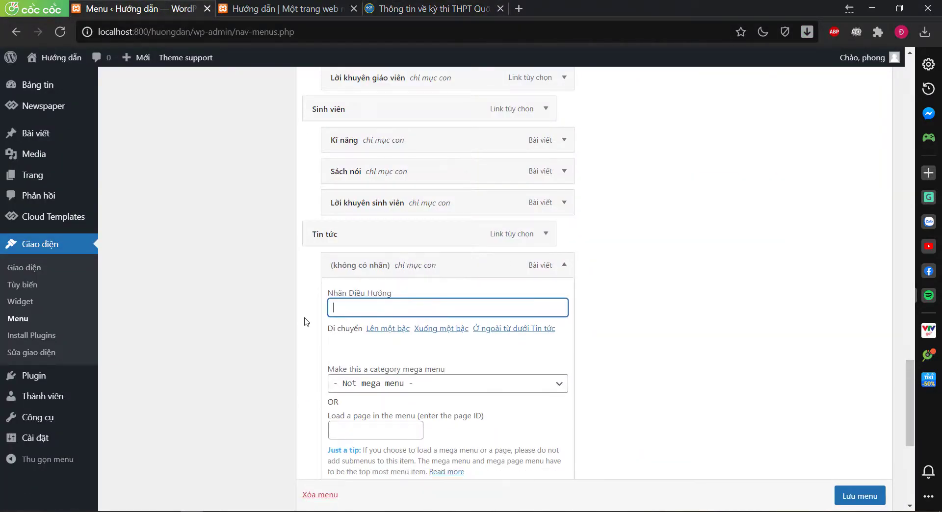
pyautogui.write('Kì thi th')
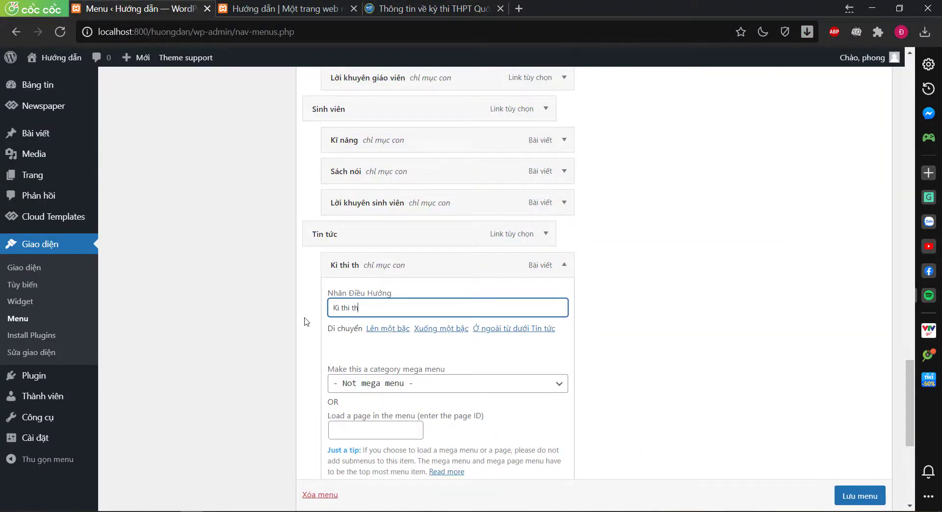
pyautogui.write('pt quốc gia 2021')
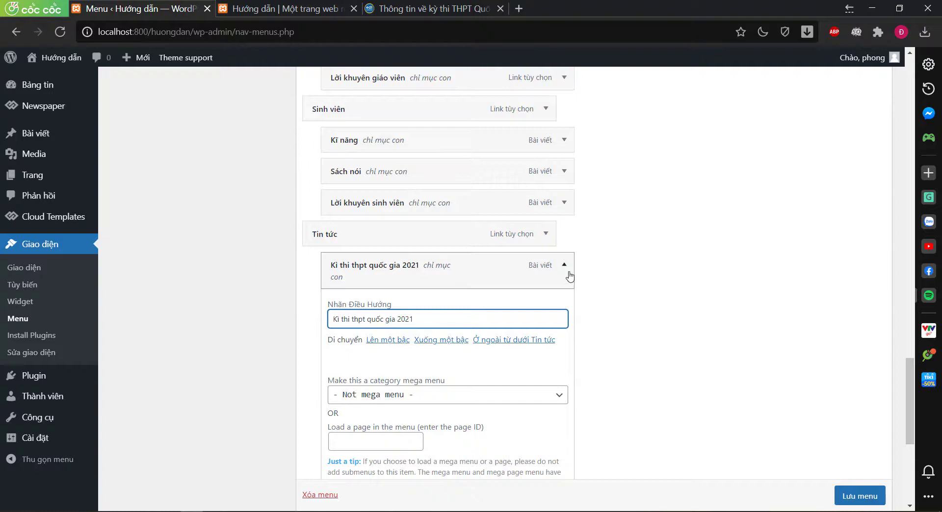
pyautogui.click(565, 265)
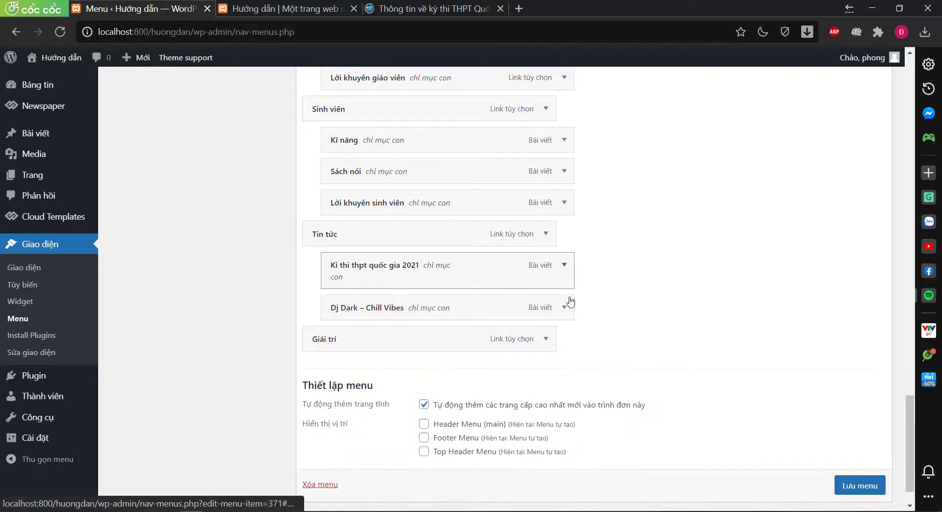
# Rename the Dj Dark – Chill Vibes item under Tin tức as "Chụp ảnh kỉ yếu"
pyautogui.click(565, 307)
pyautogui.click(377, 349)
pyautogui.hotkey('ctrl', 'a')
pyautogui.write('C')
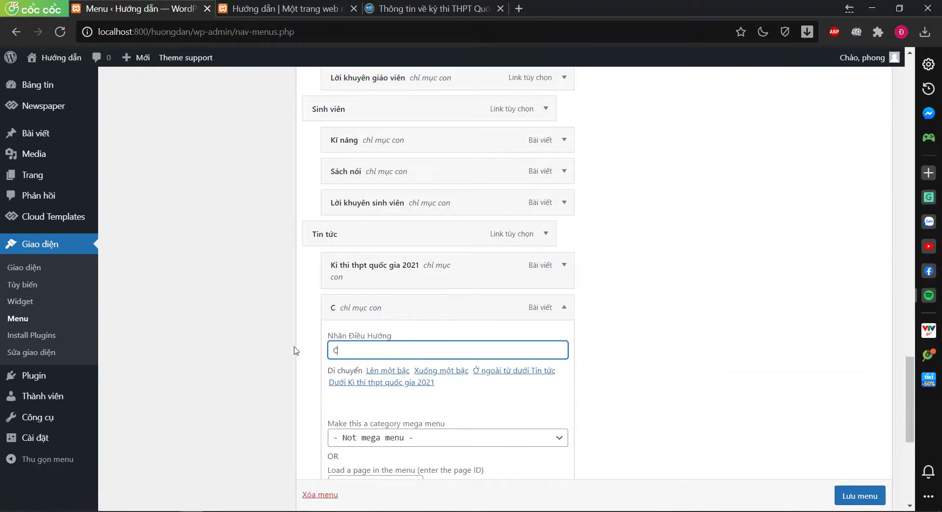
pyautogui.write('hup anh kỉ')
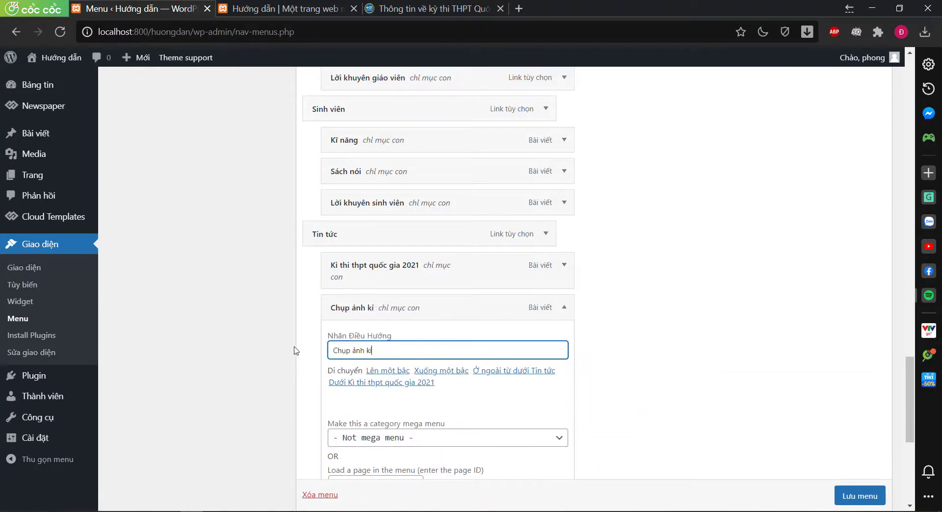
pyautogui.write(' ye')
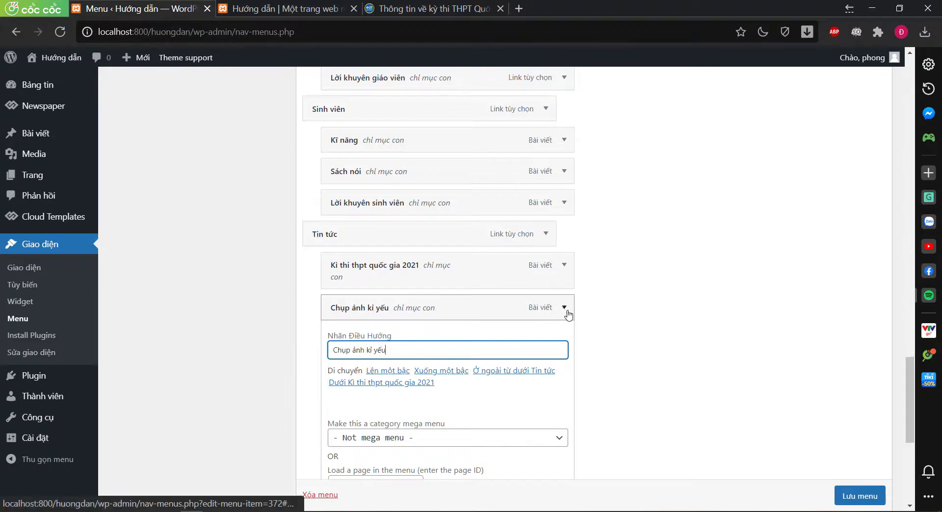
pyautogui.click(565, 307)
# Save the menu and reload the local site's home page with the updated navigation
pyautogui.scroll(-2, 711, 373)
pyautogui.click(861, 441)
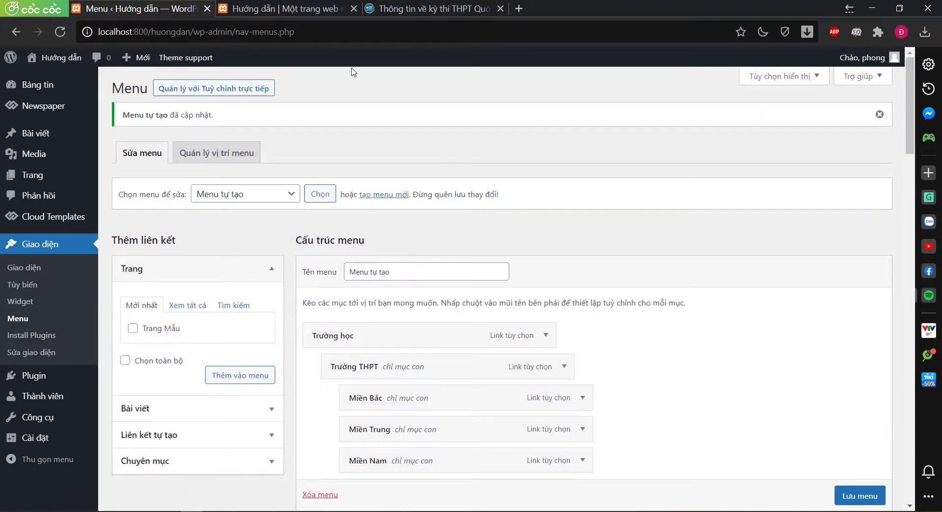
pyautogui.hotkey('ctrl', 'Tab')
pyautogui.hotkey('ctrl', 'Tab')
pyautogui.hotkey('ctrl', 'shift', 'Tab')
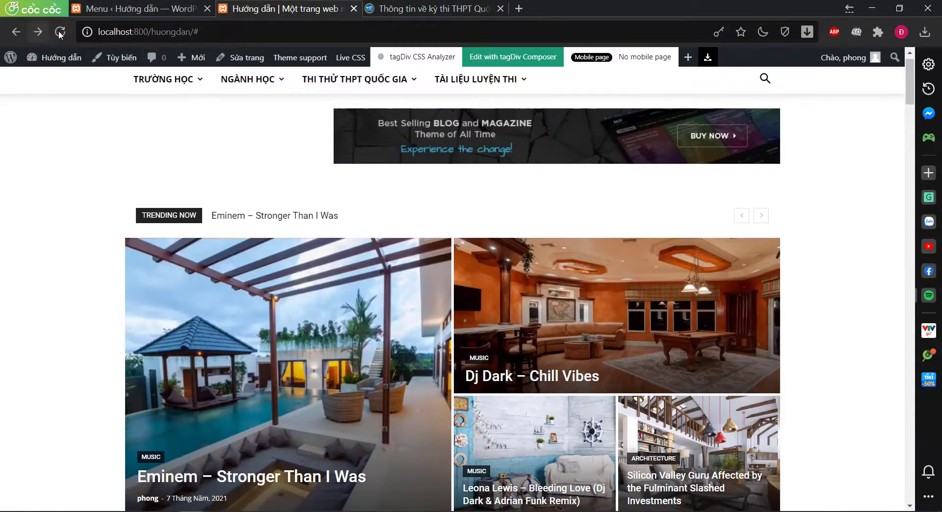
pyautogui.click(59, 32)
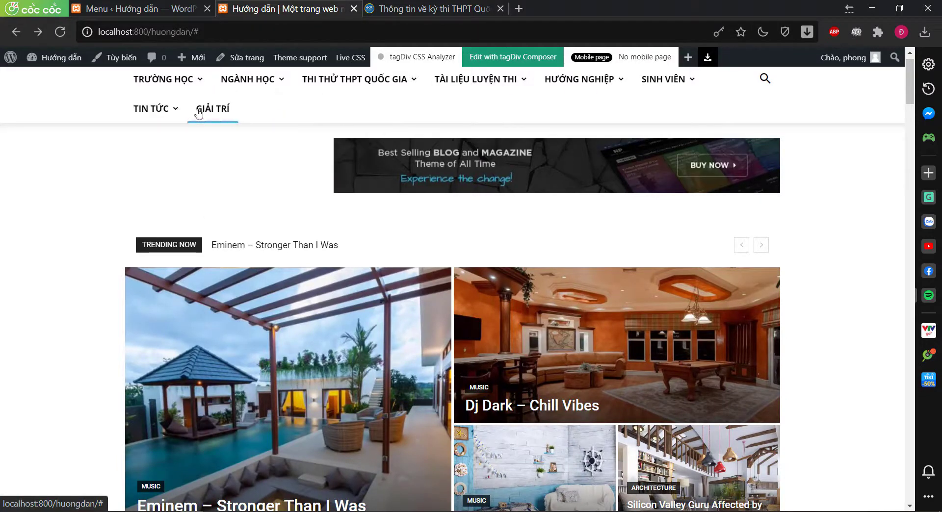
# Test the Tin tức submenu by opening its Dj Dark – Chill Vibes post, and compare the header with the reference site
pyautogui.moveTo(152, 118)
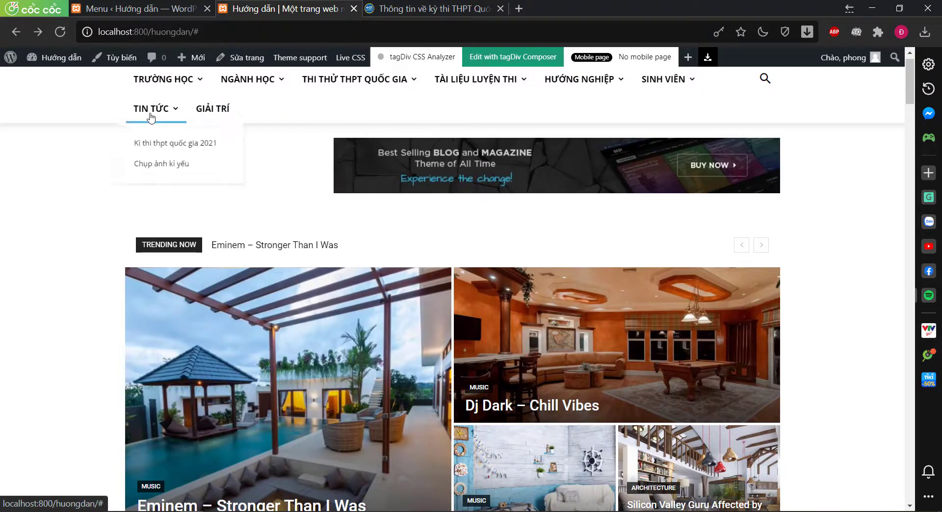
pyautogui.click(158, 144)
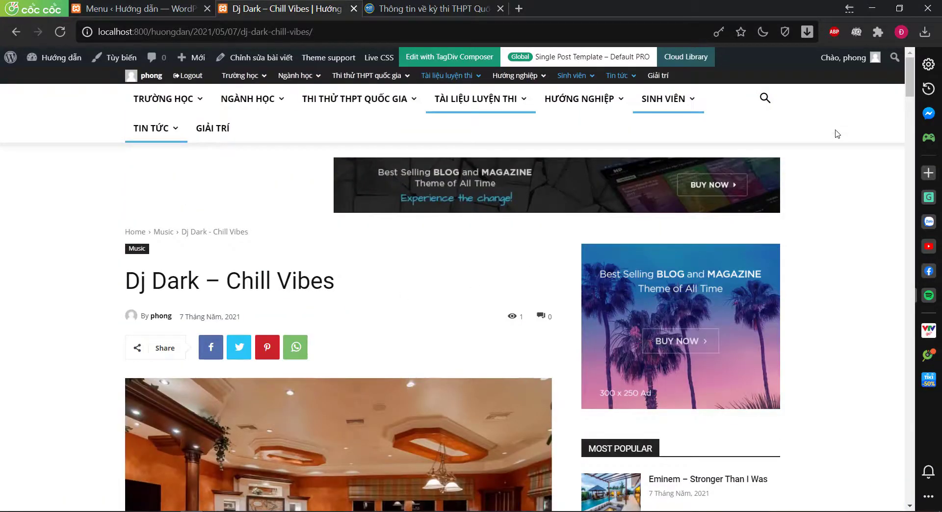
pyautogui.click(461, 7)
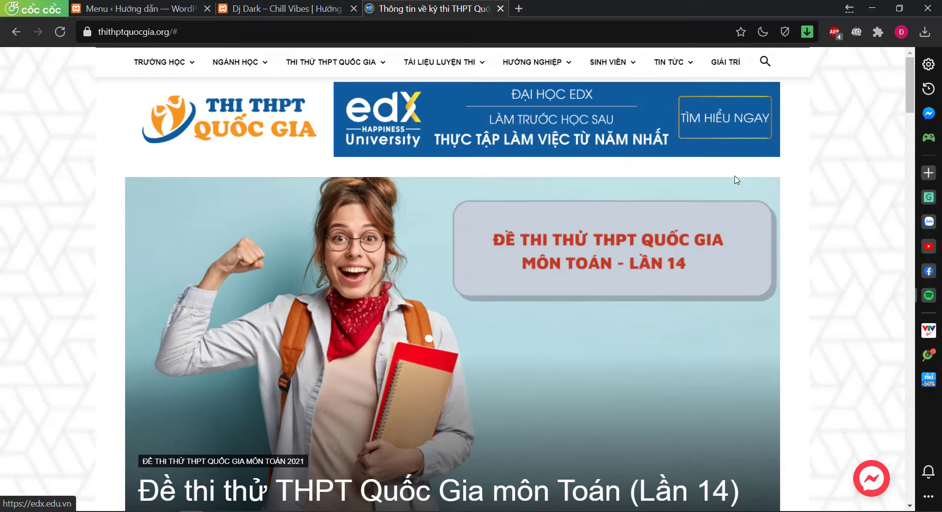
# Open the header settings of the Newspaper theme panel in the site admin and collapse the Header Style section
pyautogui.click(122, 5)
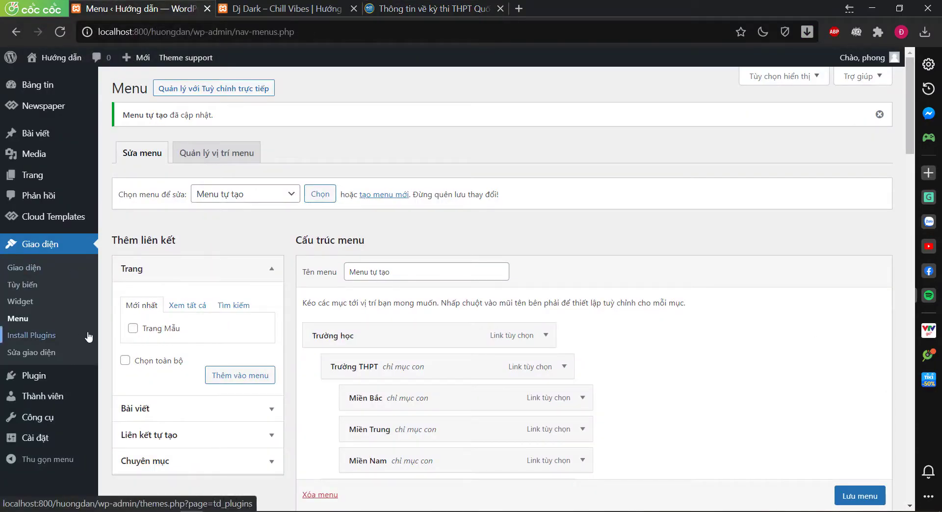
pyautogui.moveTo(60, 111)
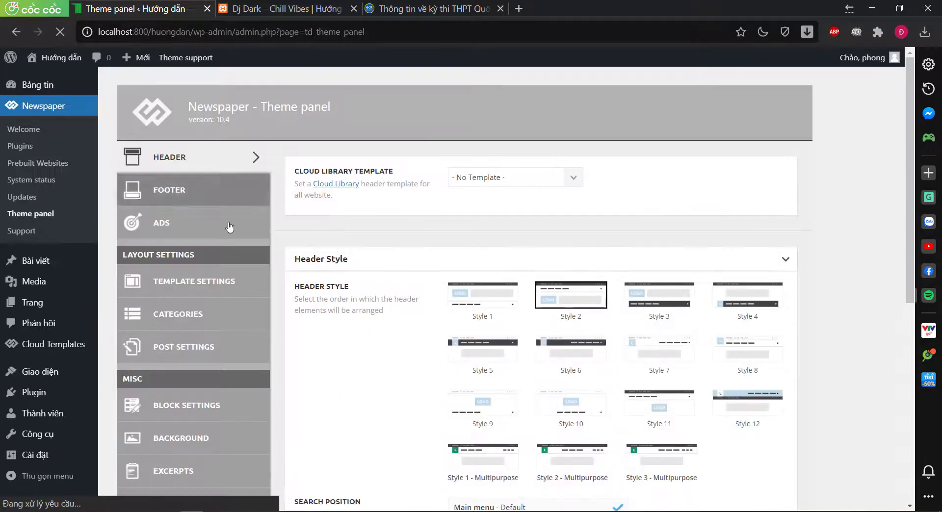
pyautogui.scroll(-4, 532, 235)
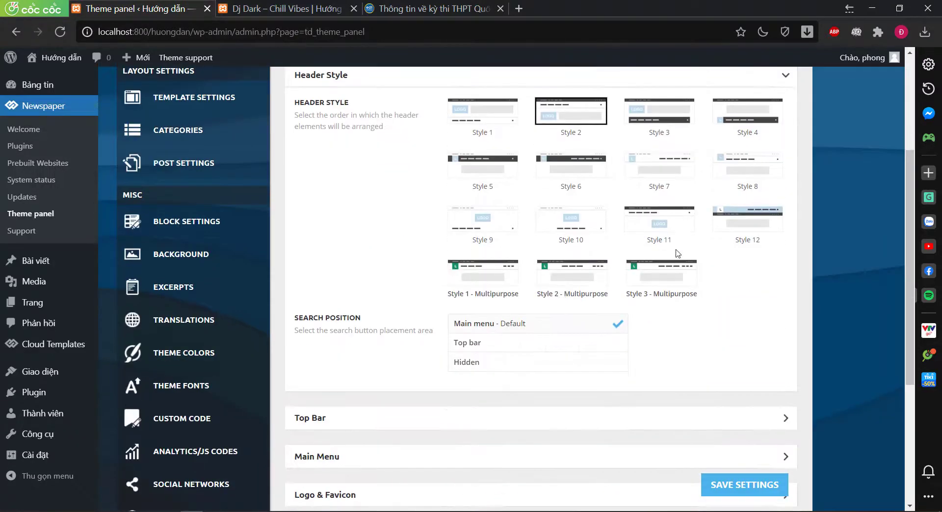
pyautogui.scroll(4, 679, 253)
pyautogui.click(785, 259)
pyautogui.scroll(-1, 638, 272)
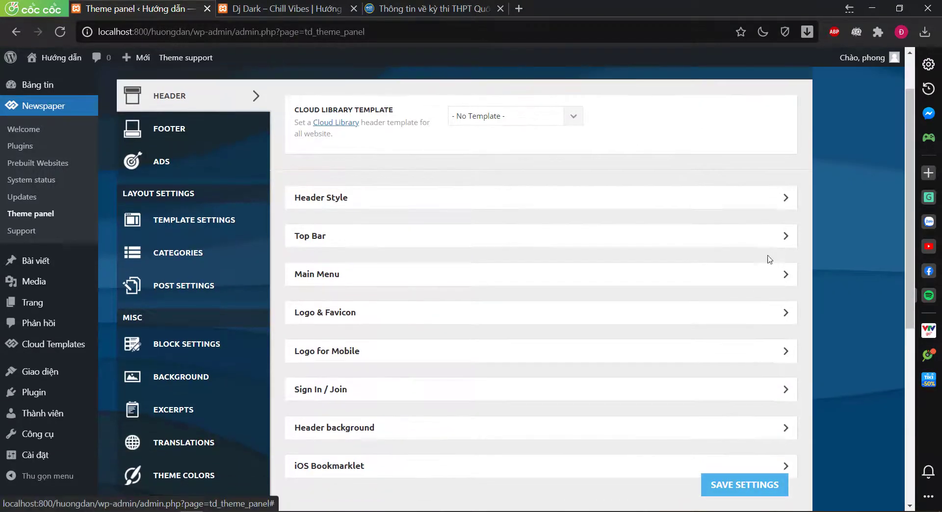
# Upload Logo-Ky-thi-THPT-Quốc-Gia-2021.png from the Desktop and insert it as the site logo in the Logo & Favicon section
pyautogui.click(458, 311)
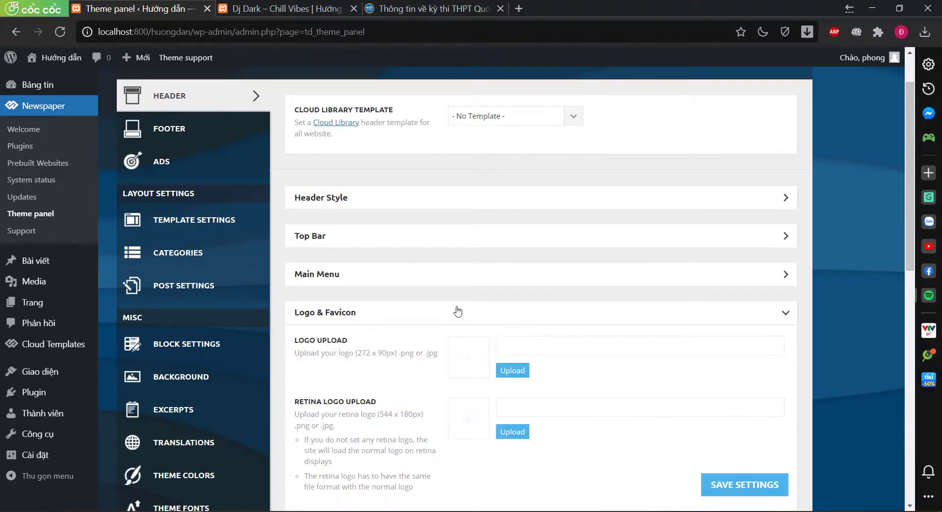
pyautogui.scroll(-2, 454, 312)
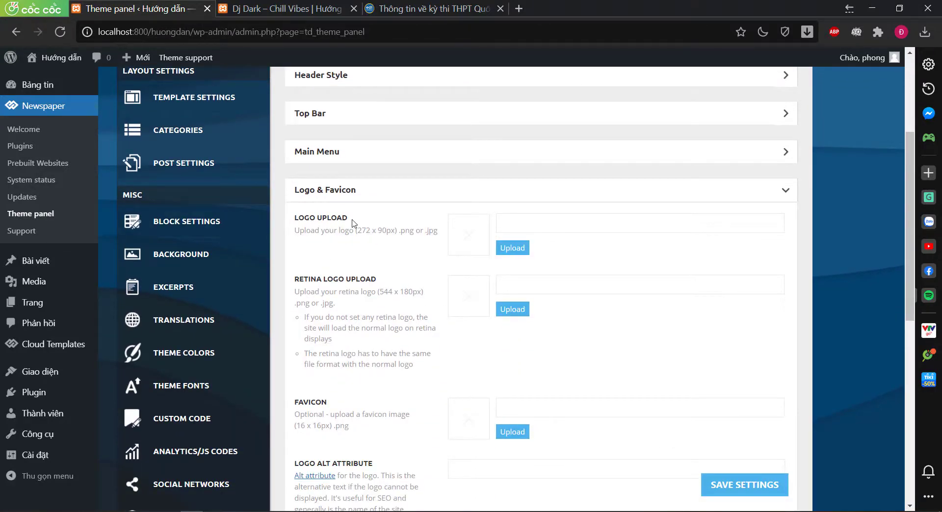
pyautogui.click(520, 251)
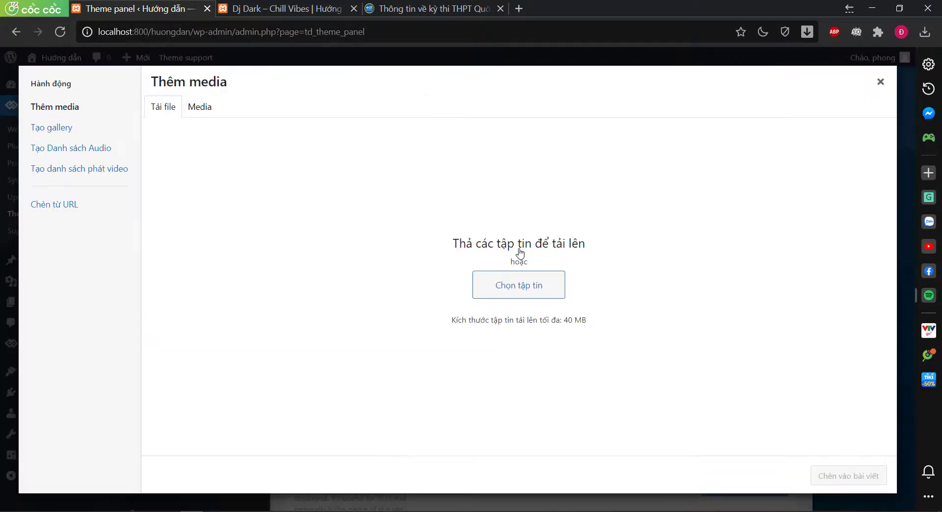
pyautogui.click(535, 285)
pyautogui.click(81, 149)
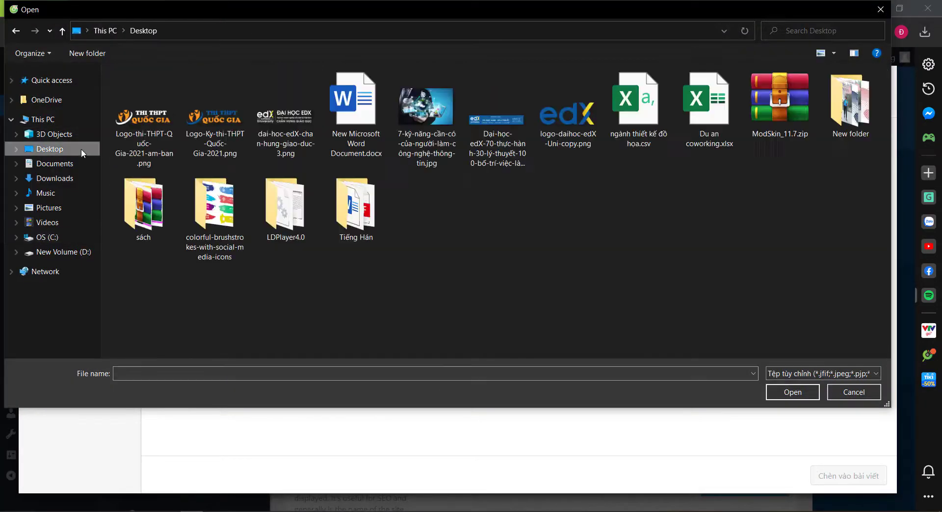
pyautogui.doubleClick(232, 135)
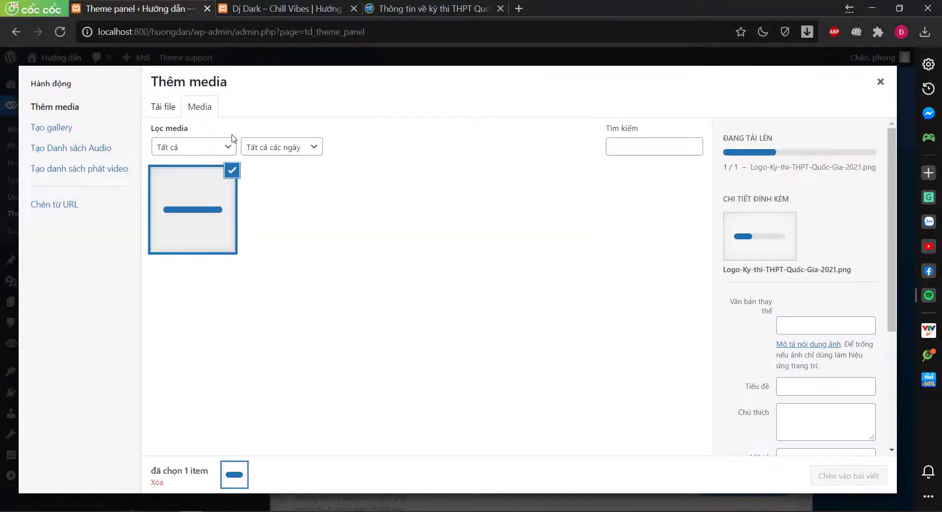
pyautogui.click(165, 109)
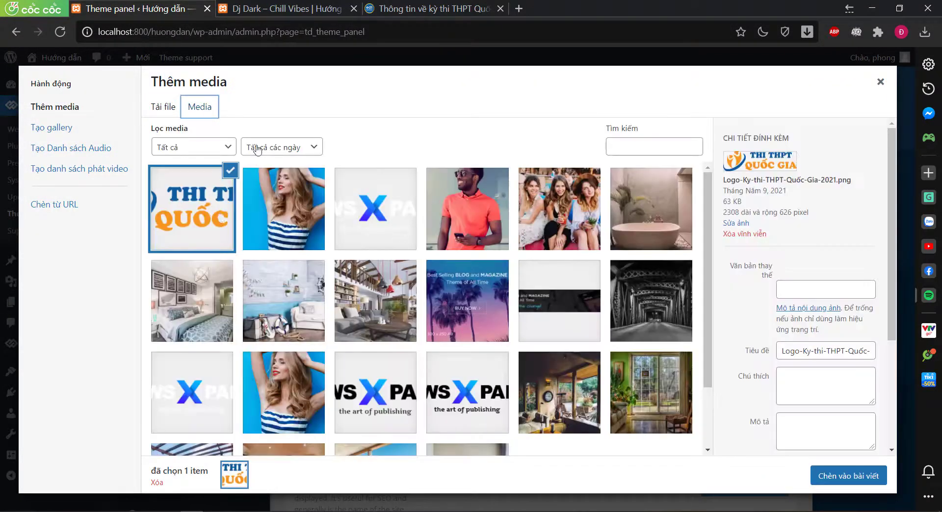
pyautogui.click(849, 476)
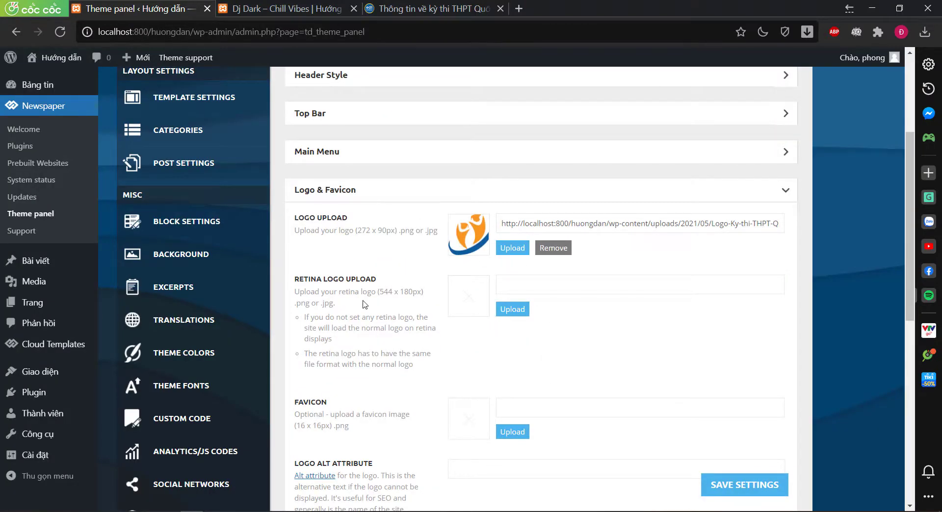
pyautogui.scroll(-3, 398, 304)
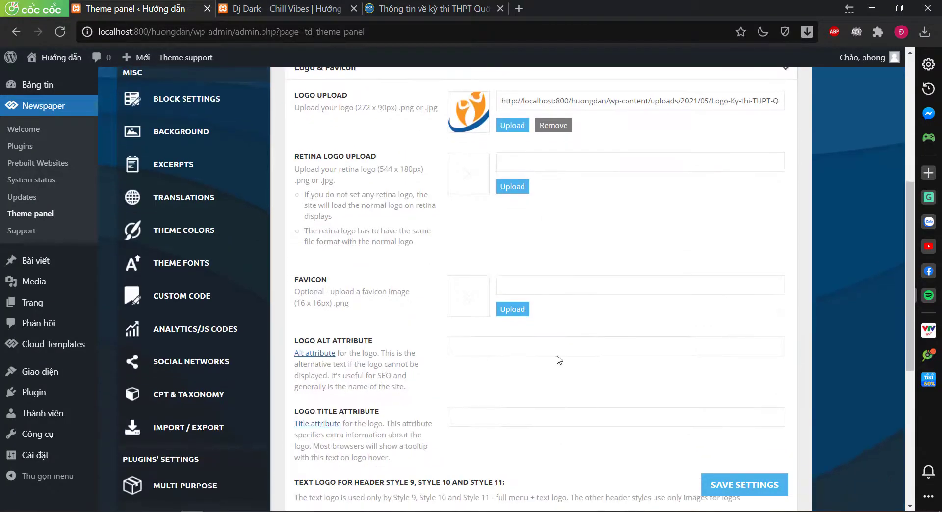
pyautogui.click(517, 312)
pyautogui.scroll(-2, 391, 291)
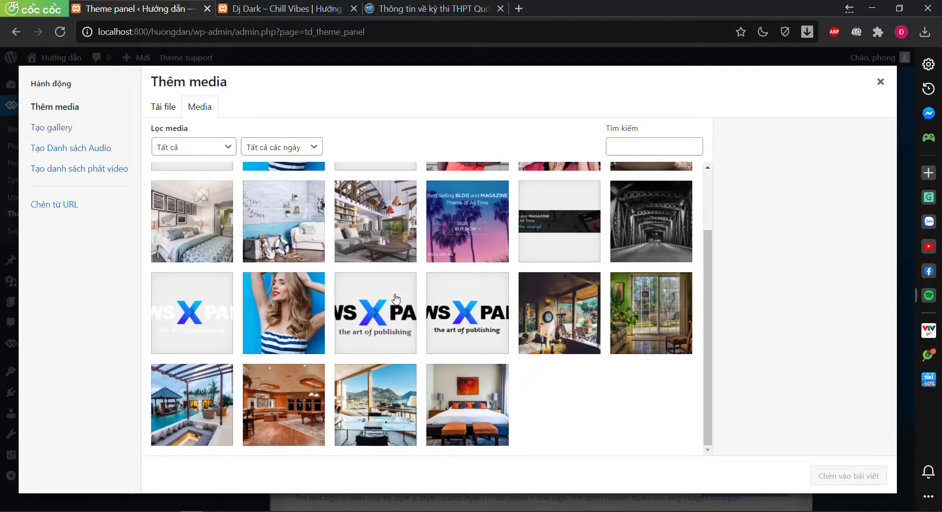
pyautogui.scroll(2, 396, 298)
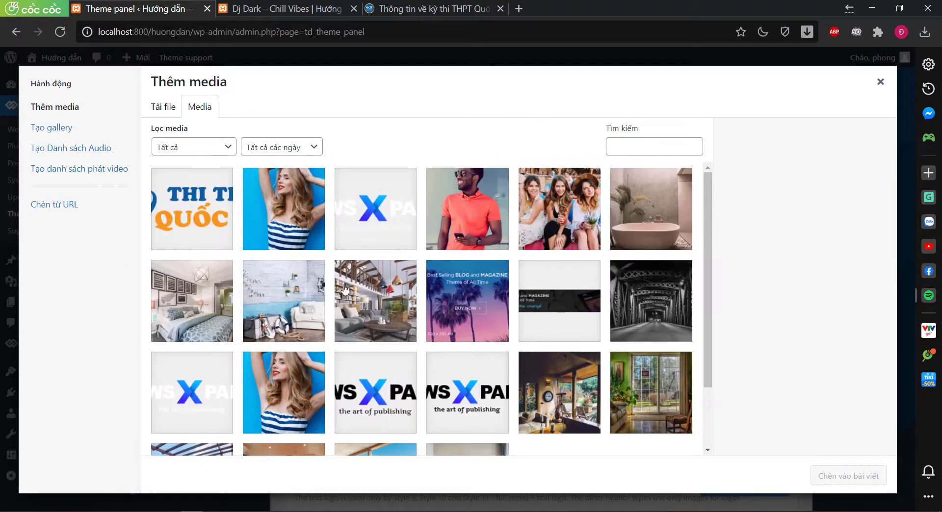
pyautogui.click(881, 81)
pyautogui.scroll(3, 638, 295)
pyautogui.scroll(-3, 712, 441)
# Save the theme settings, then reload the local post page and compare its logo with the reference site's header
pyautogui.click(731, 483)
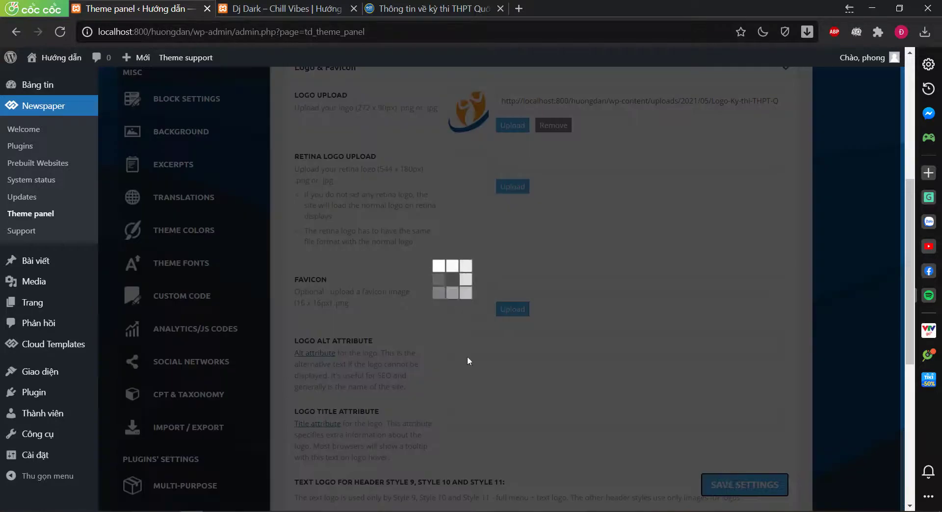
pyautogui.click(284, 8)
pyautogui.click(60, 36)
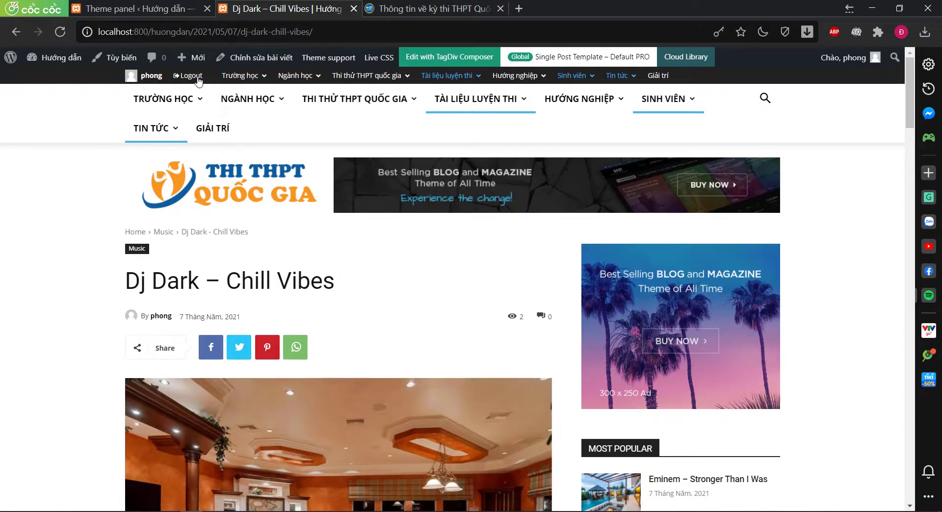
pyautogui.hotkey('ctrl', 'shift', 'Tab')
pyautogui.hotkey('ctrl', 'shift', 'Tab')
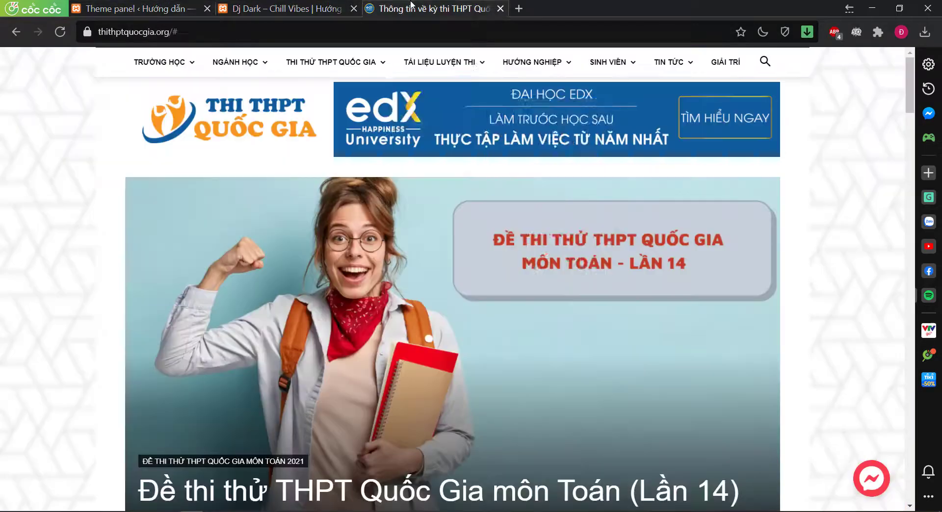
# Find the Header ad code in the theme panel's ad settings and highlight its banner image URL
pyautogui.click(150, 6)
pyautogui.scroll(6, 245, 269)
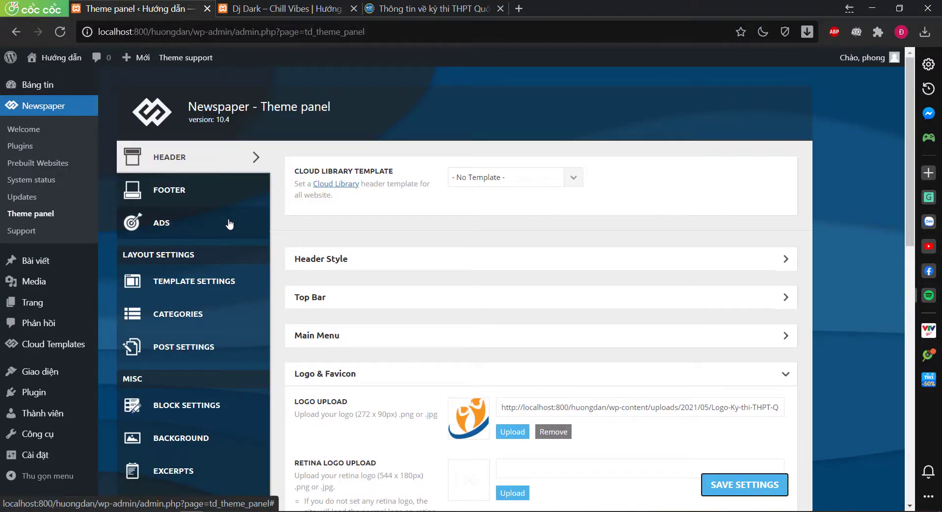
pyautogui.scroll(-10, 493, 314)
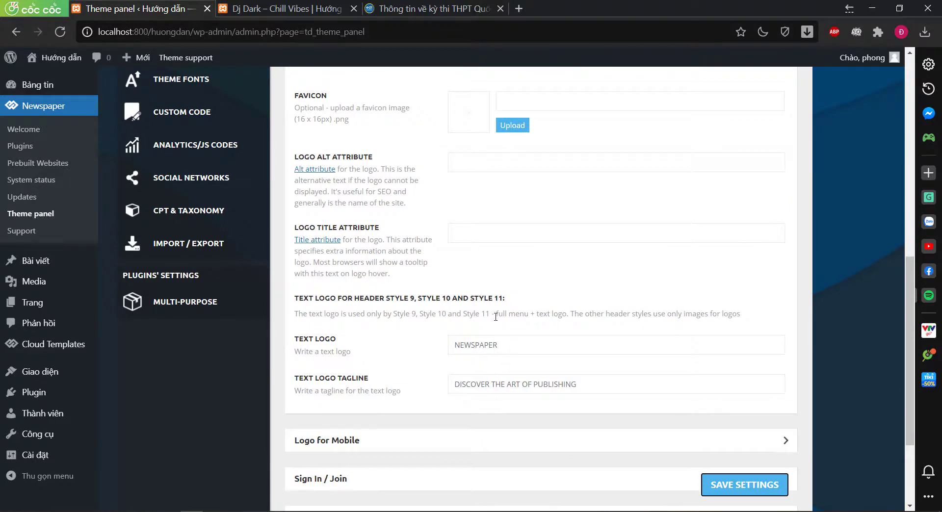
pyautogui.scroll(-3, 495, 316)
pyautogui.scroll(15, 496, 317)
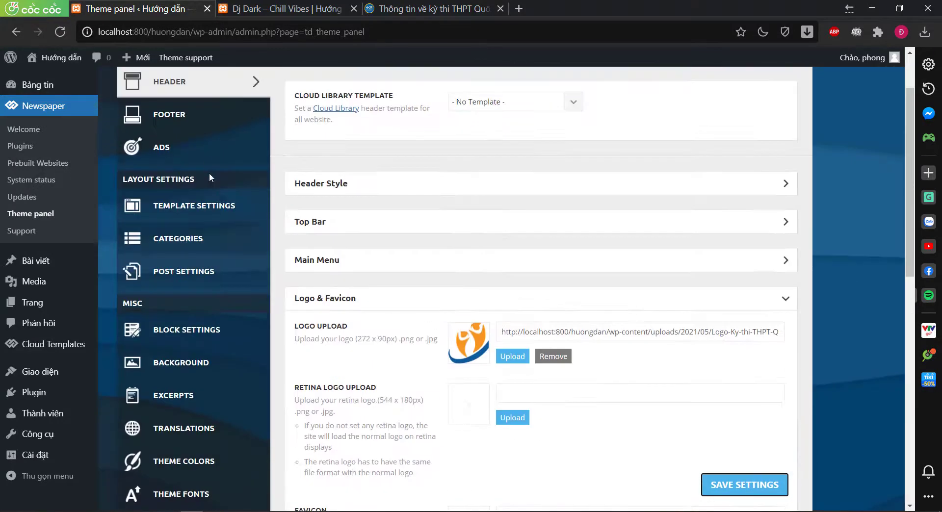
pyautogui.click(199, 154)
pyautogui.scroll(2, 537, 230)
pyautogui.click(516, 175)
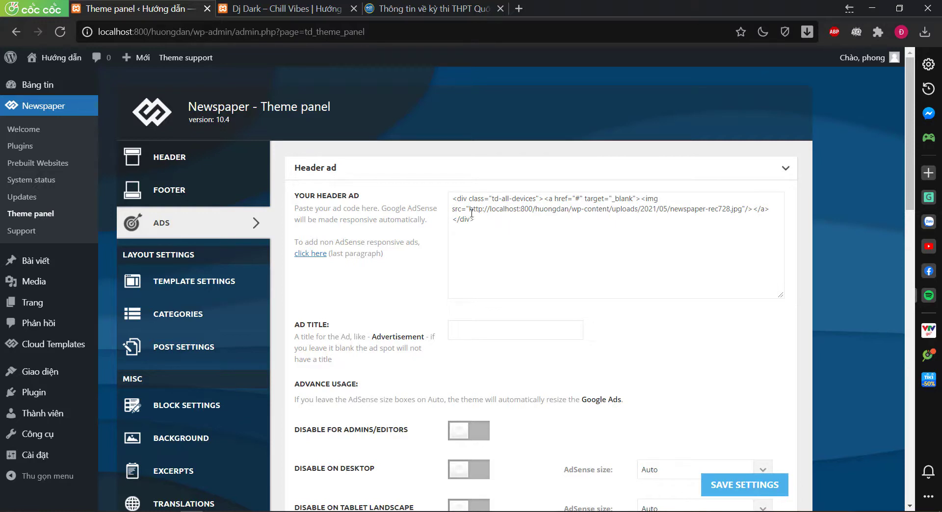
pyautogui.moveTo(507, 217); pyautogui.dragTo(734, 213)
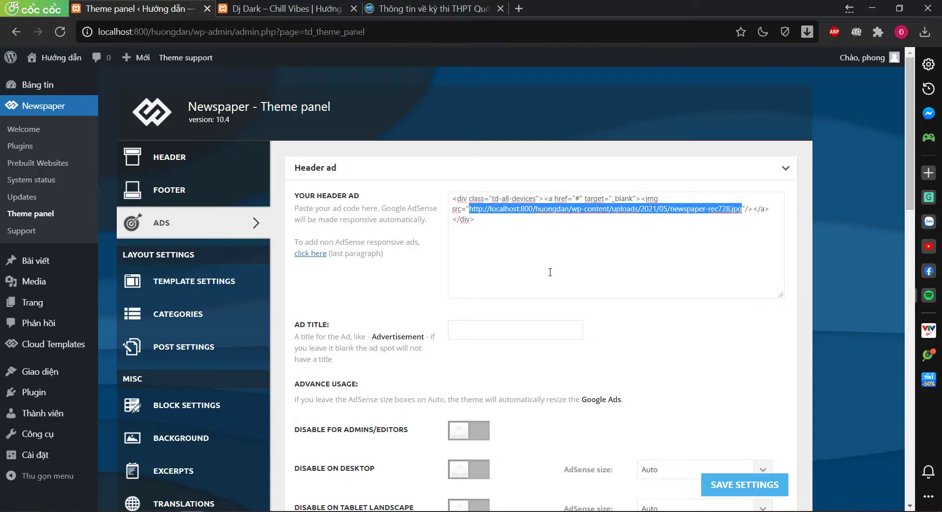
# Upload Đại-học-edX-70-thực-hành-30-lý-thuyết-100-bố-trí-việc-làm-sau-tốt-nghiệp.png from the Desktop to the media library and copy its file URL
pyautogui.click(256, 9)
pyautogui.click(153, 9)
pyautogui.click(179, 157)
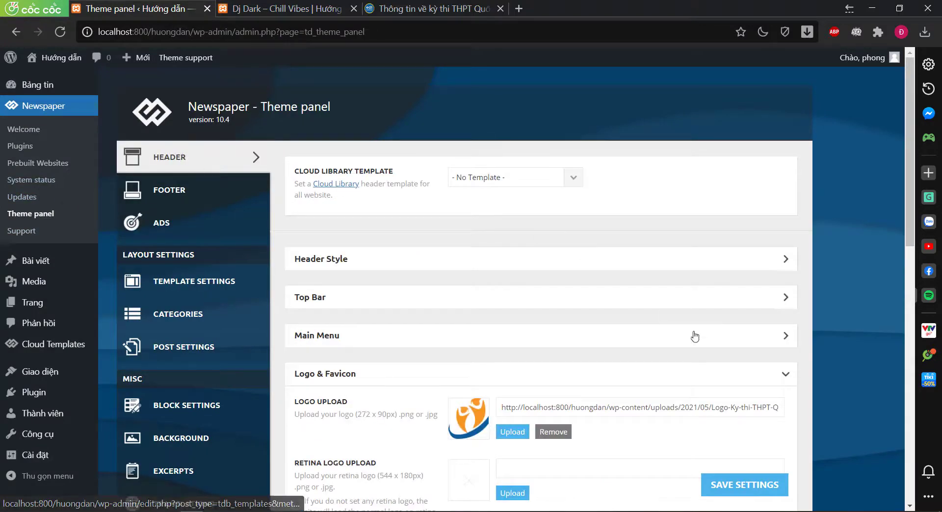
pyautogui.scroll(-6, 673, 353)
pyautogui.click(513, 248)
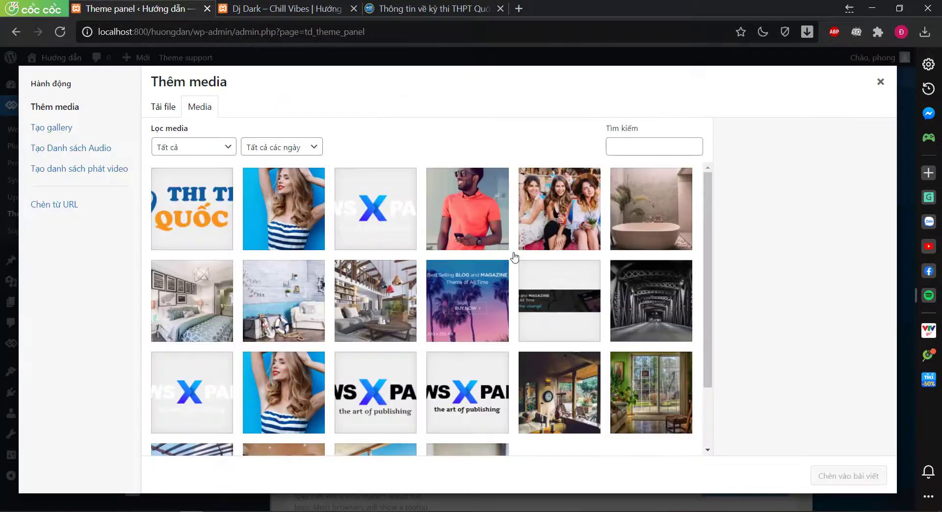
pyautogui.click(176, 113)
pyautogui.click(538, 291)
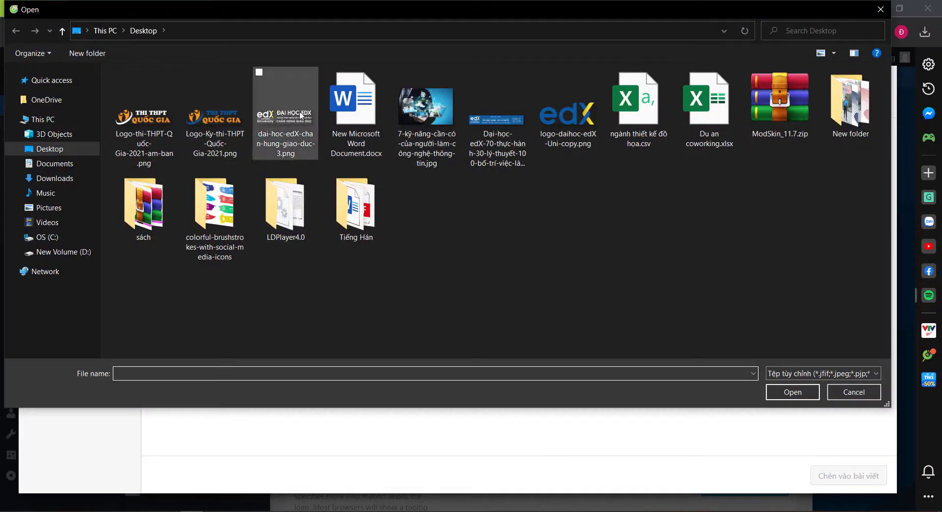
pyautogui.doubleClick(496, 119)
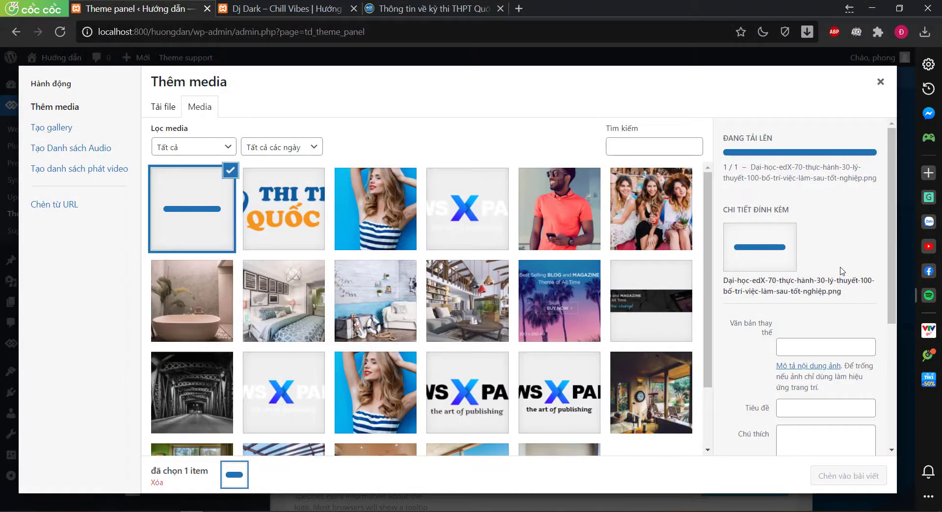
pyautogui.scroll(-3, 786, 267)
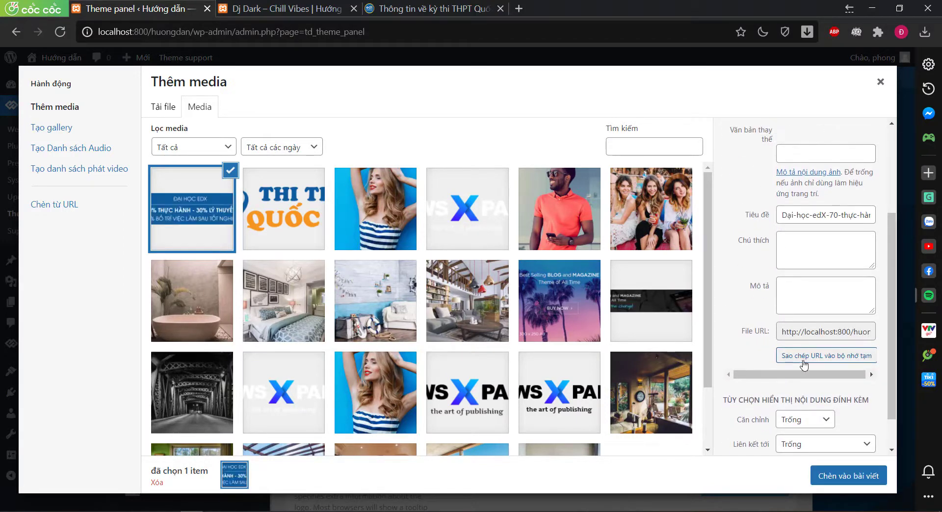
pyautogui.click(813, 359)
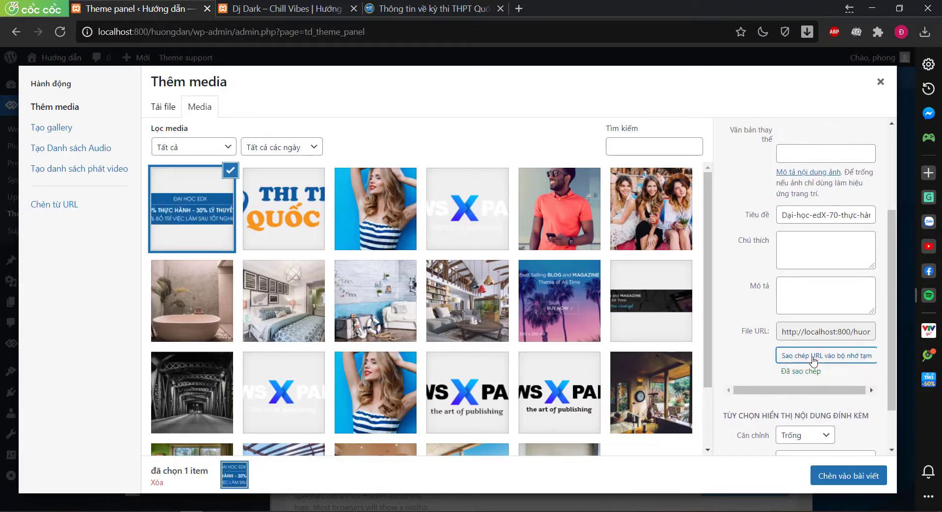
pyautogui.click(880, 84)
# Replace the image URL in the Header ad code with the copied URL of the edX banner
pyautogui.scroll(5, 189, 221)
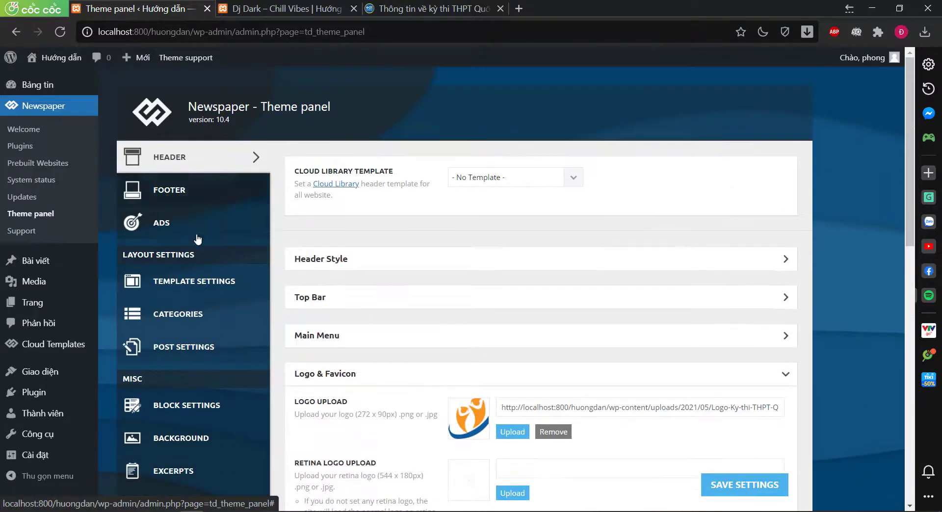
pyautogui.click(182, 234)
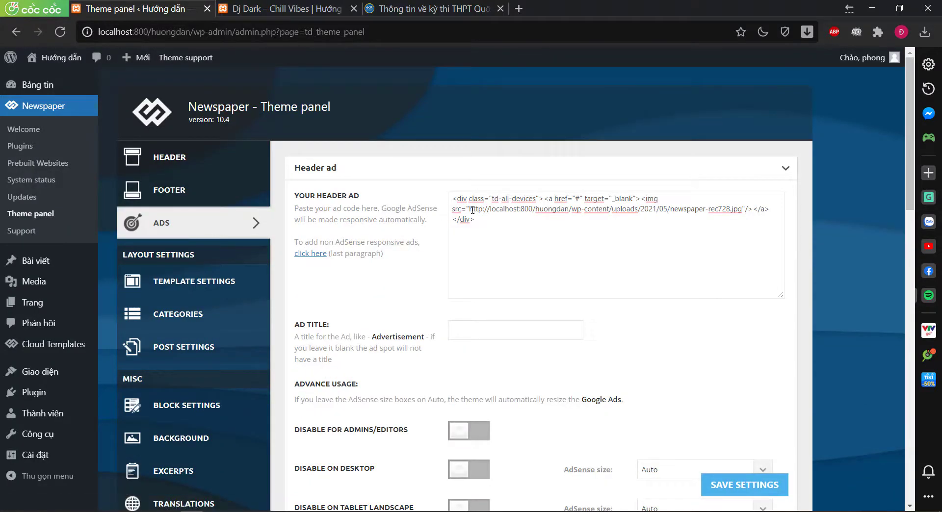
pyautogui.moveTo(472, 209); pyautogui.dragTo(725, 207)
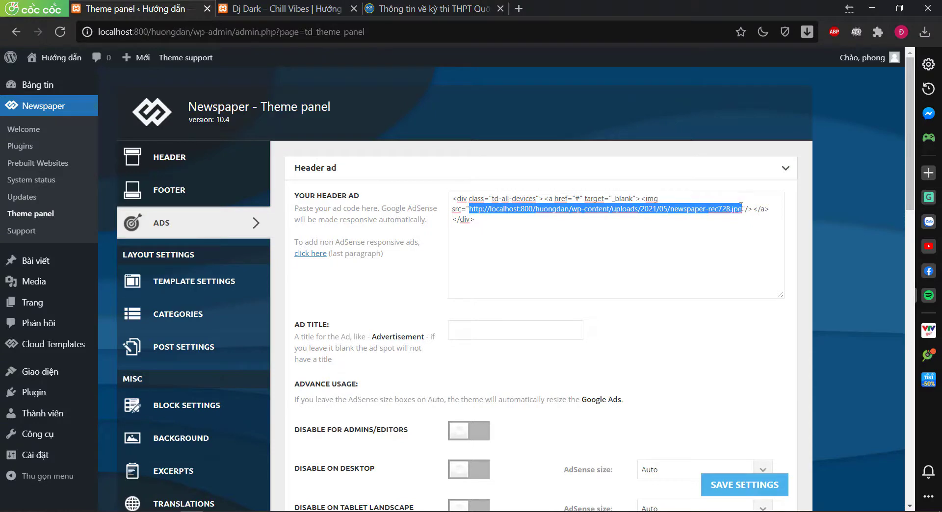
pyautogui.hotkey('ctrl', 'v')
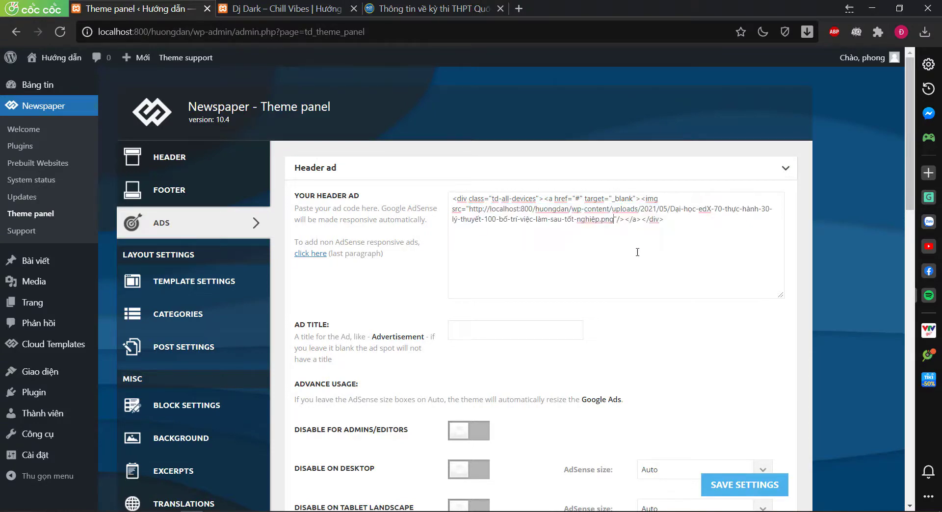
# Save the header ad settings and check the new edX banner on the reloaded local post and home pages
pyautogui.click(732, 482)
pyautogui.click(412, 8)
pyautogui.click(295, 8)
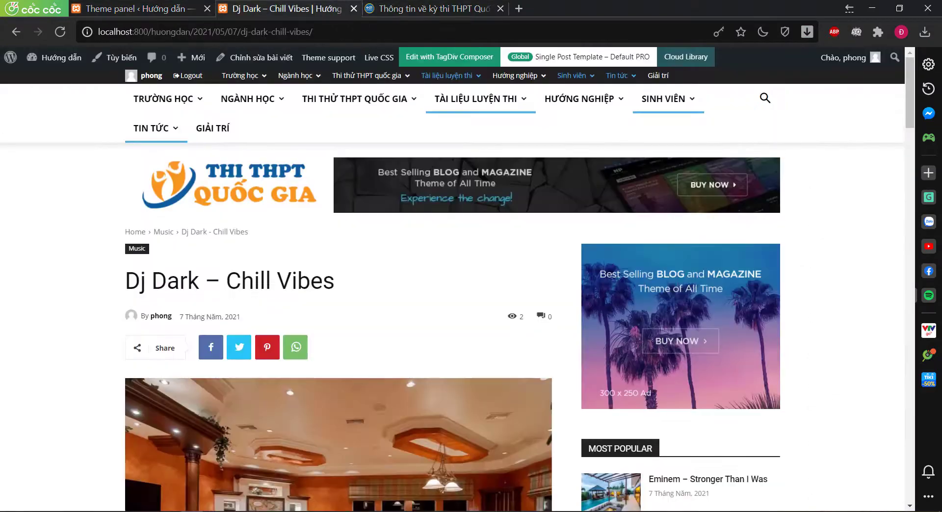
pyautogui.click(60, 31)
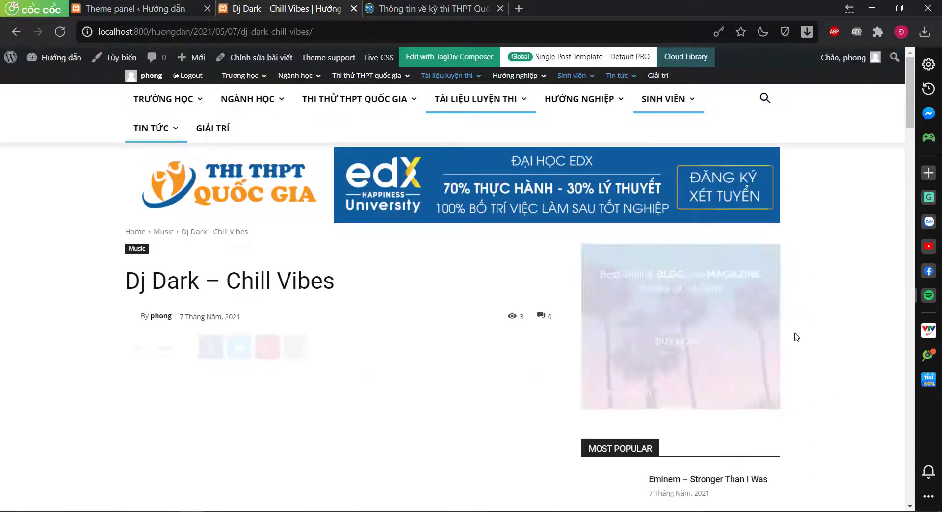
pyautogui.scroll(-5, 840, 343)
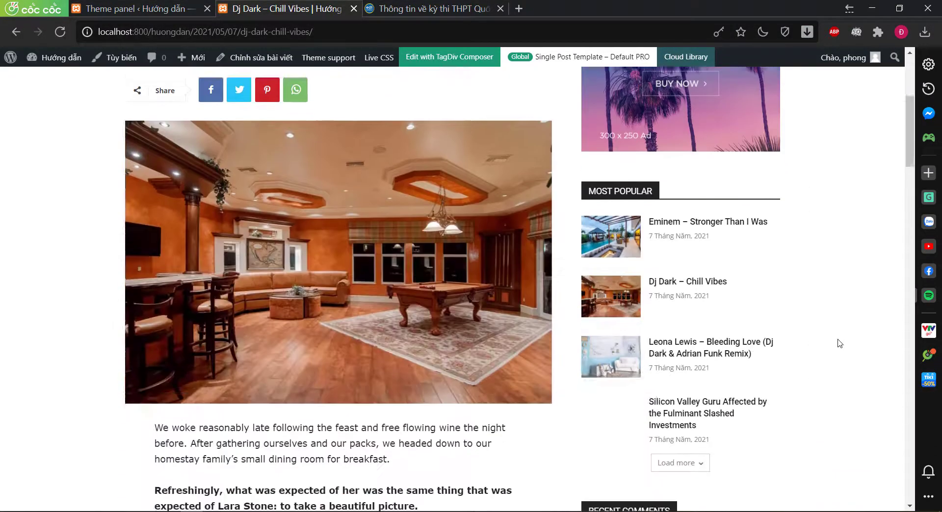
pyautogui.scroll(5, 840, 344)
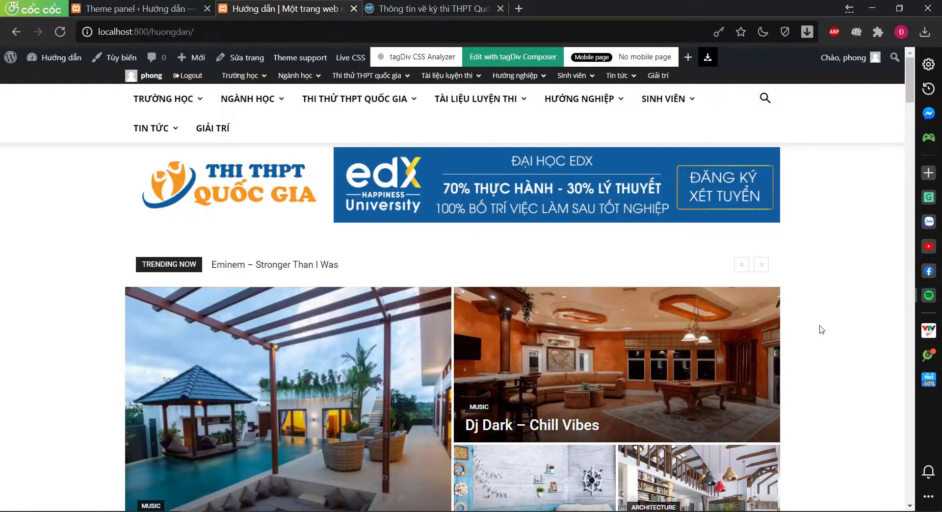
# Compare the local home page with the reference site, browsing backwards through the reference site's featured-post slider
pyautogui.scroll(-5, 829, 330)
pyautogui.scroll(5, 830, 331)
pyautogui.hotkey('ctrl', 'Tab')
pyautogui.scroll(-2, 858, 311)
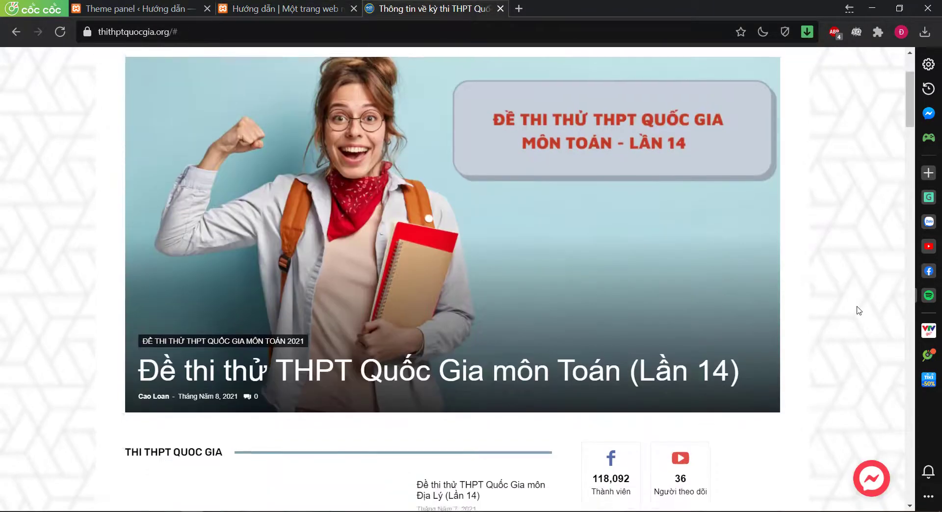
pyautogui.scroll(1, 331, 340)
pyautogui.click(156, 299)
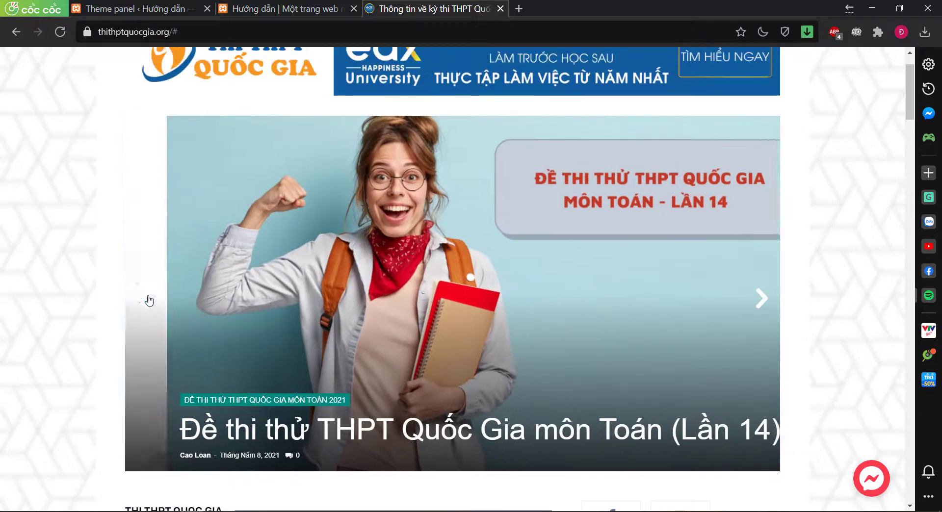
pyautogui.click(147, 300)
pyautogui.click(149, 300)
pyautogui.click(149, 299)
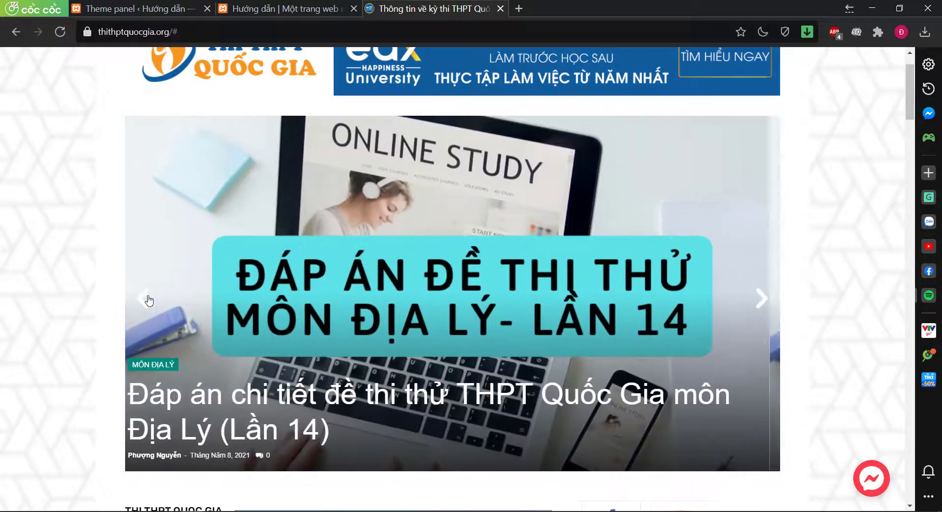
# Switch to the local home page and open it for editing in tagDiv Composer
pyautogui.hotkey('ctrl', 'Tab')
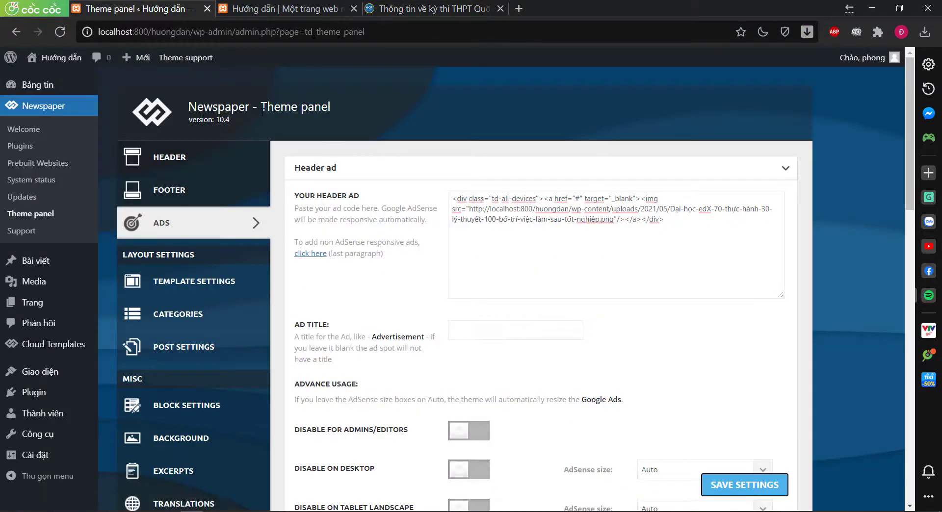
pyautogui.click(285, 8)
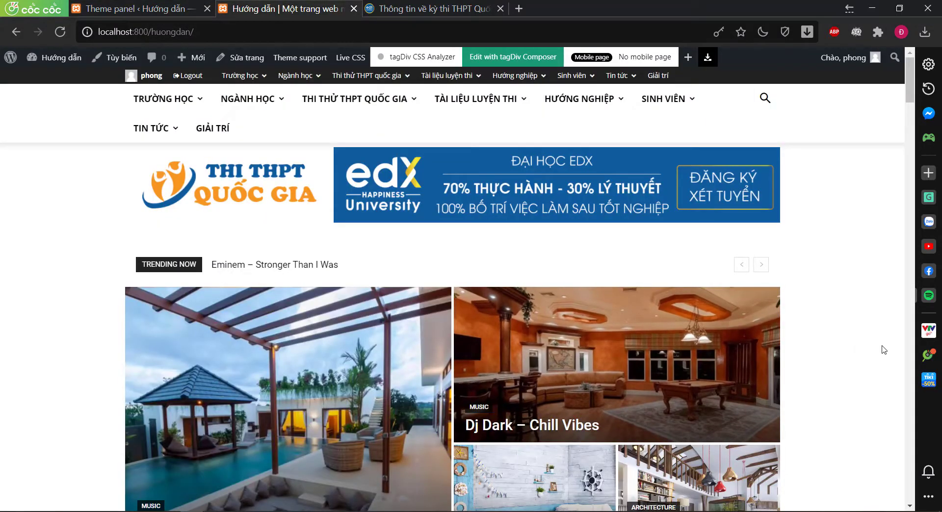
pyautogui.click(531, 58)
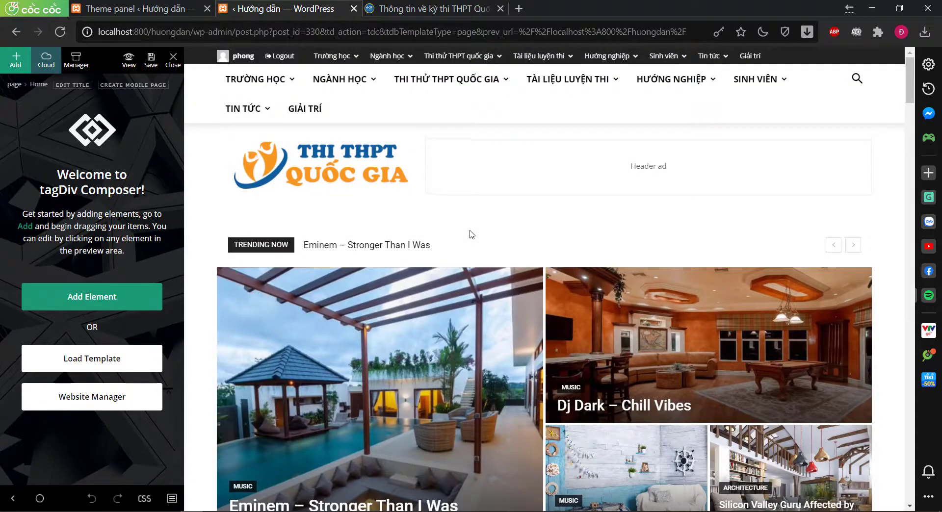
# Examine the featured post grid's general and style settings and the alternative block types offered for it
pyautogui.scroll(-4, 471, 235)
pyautogui.scroll(2, 360, 248)
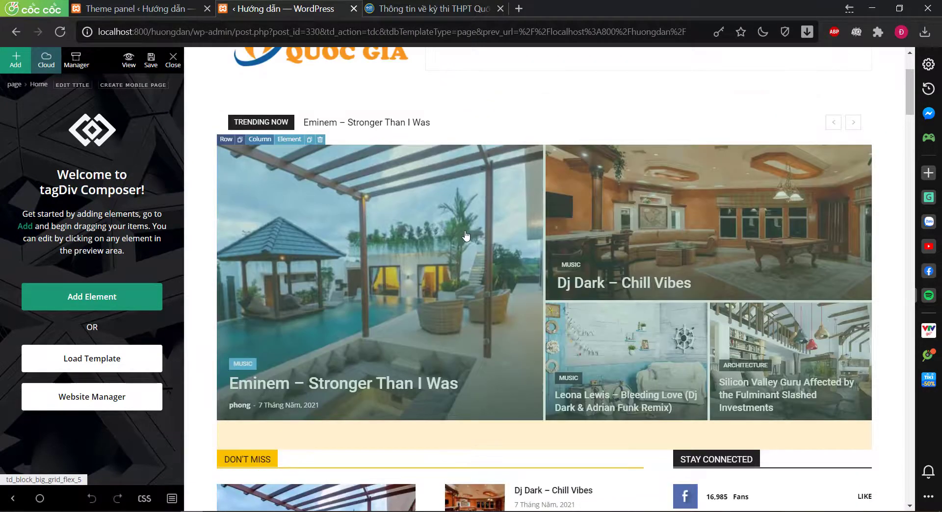
pyautogui.click(411, 254)
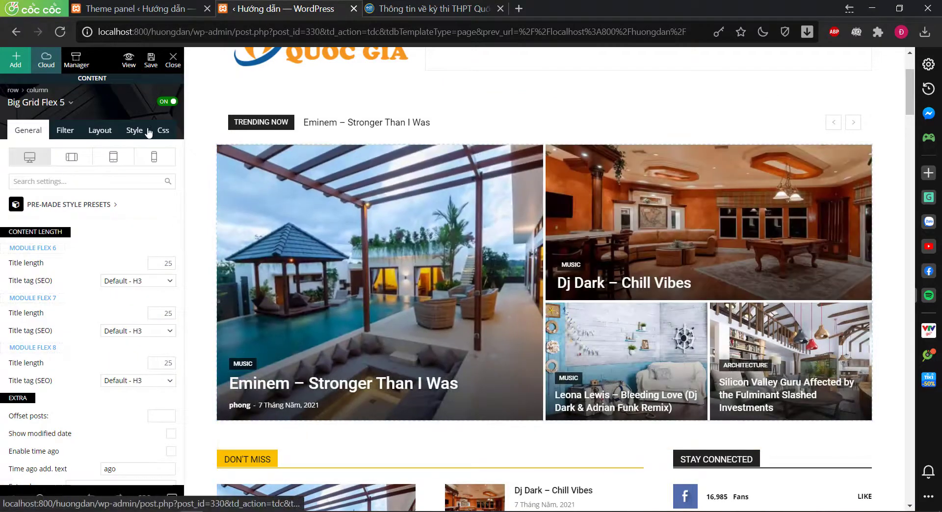
pyautogui.click(135, 134)
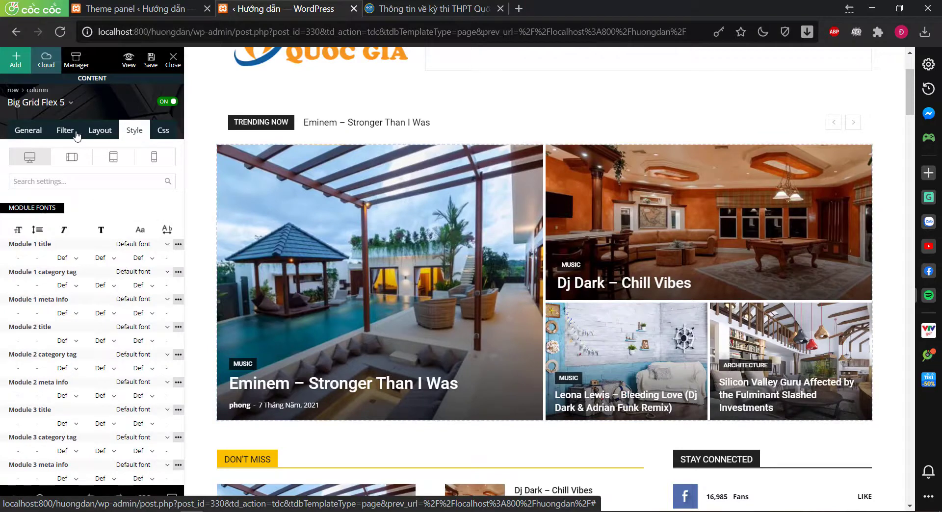
pyautogui.click(29, 131)
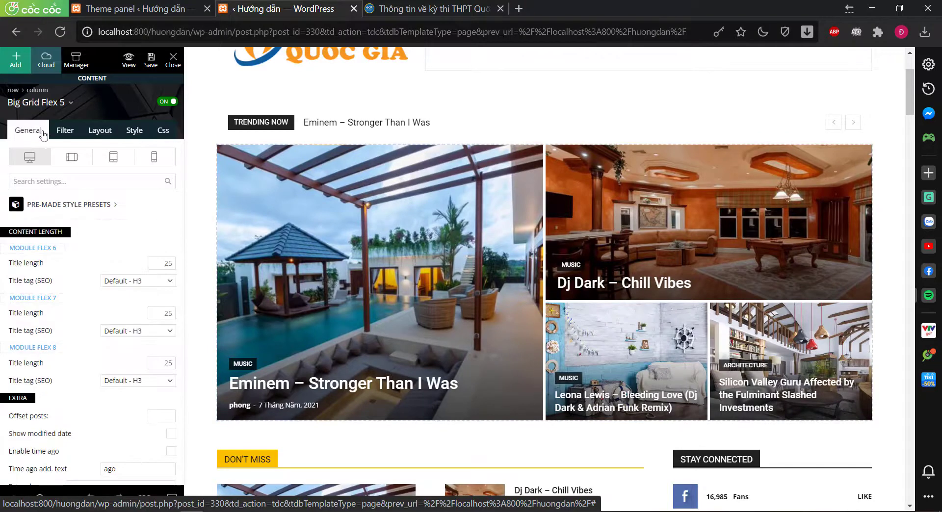
pyautogui.click(71, 102)
pyautogui.scroll(-6, 99, 321)
pyautogui.scroll(8, 84, 353)
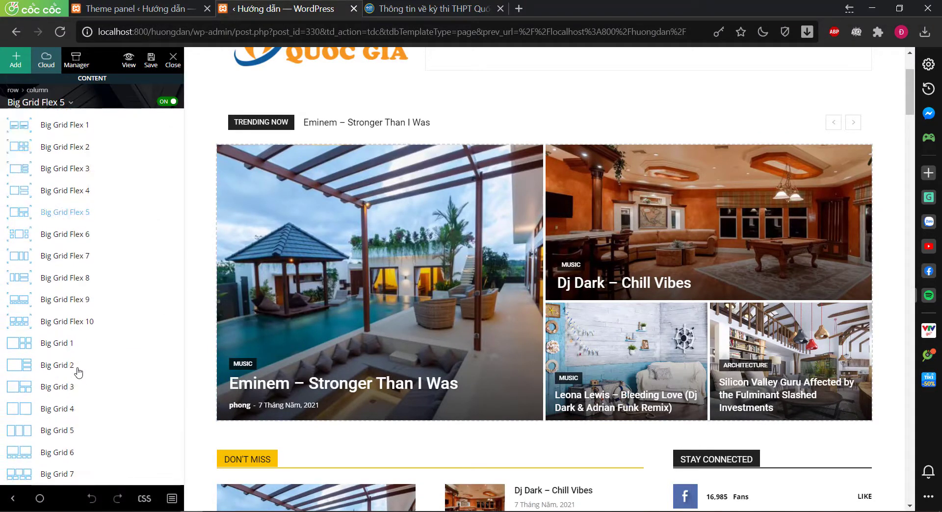
pyautogui.click(148, 92)
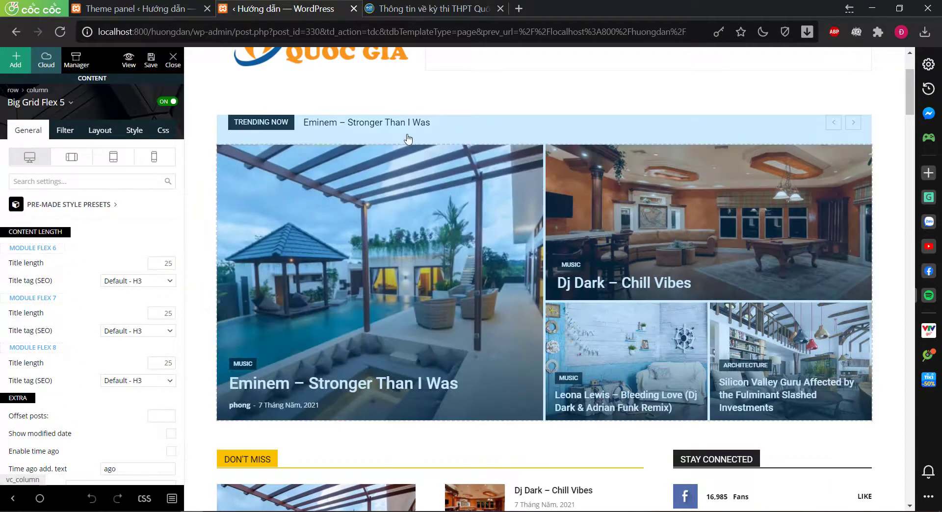
# Delete the Trending Now block above the featured post grid and undo the deletion
pyautogui.click(406, 140)
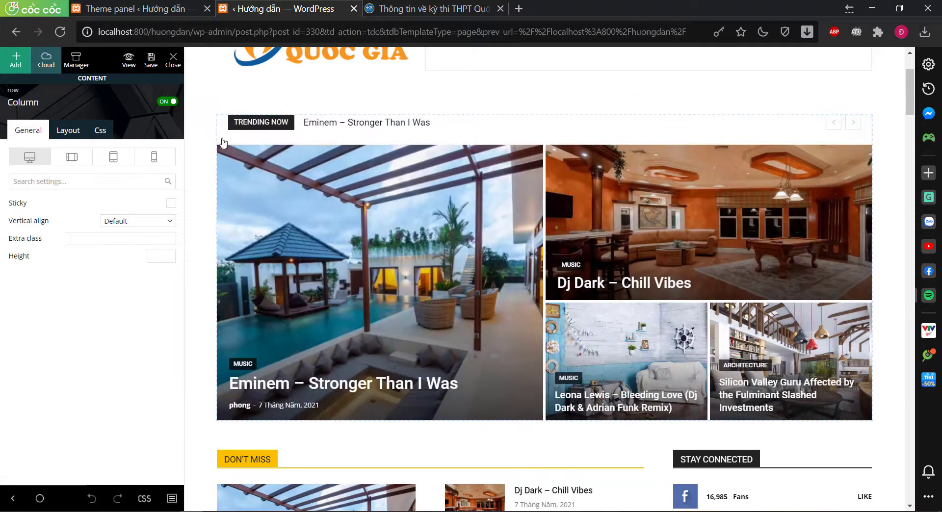
pyautogui.scroll(3, 222, 143)
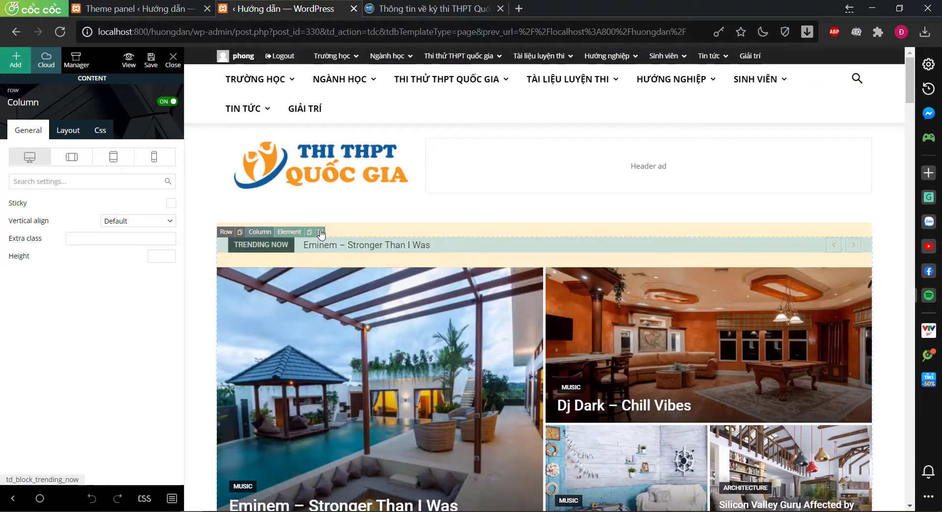
pyautogui.click(321, 233)
pyautogui.click(384, 252)
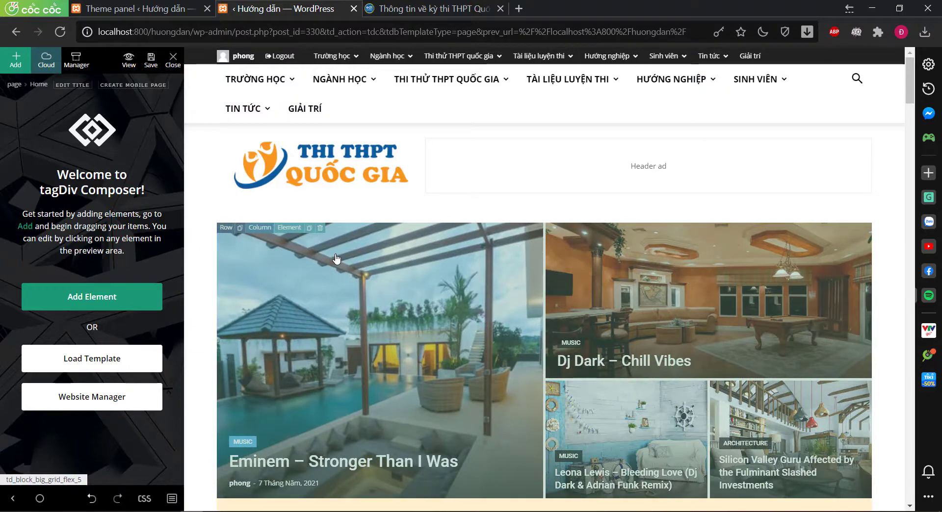
pyautogui.hotkey('ctrl', 'z')
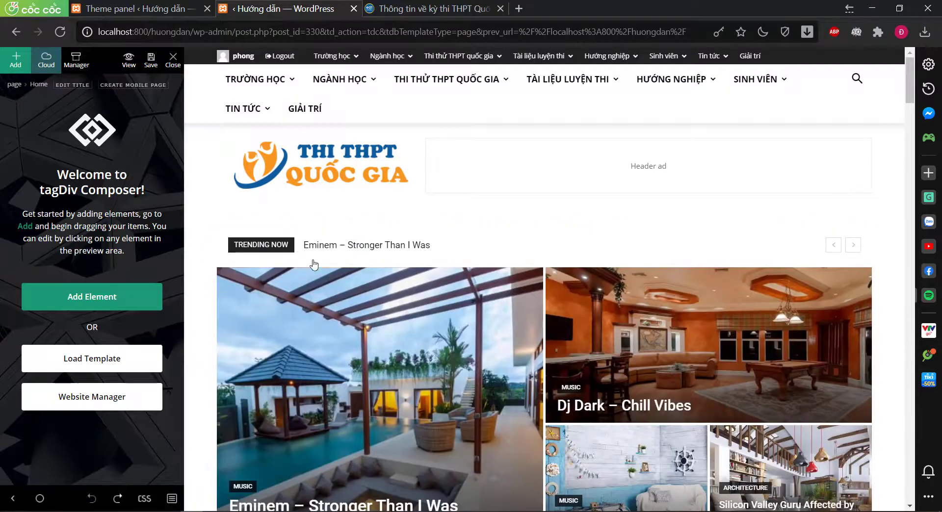
# Delete the Big Grid Flex 5 block of featured posts below the Trending Now bar
pyautogui.scroll(-4, 321, 296)
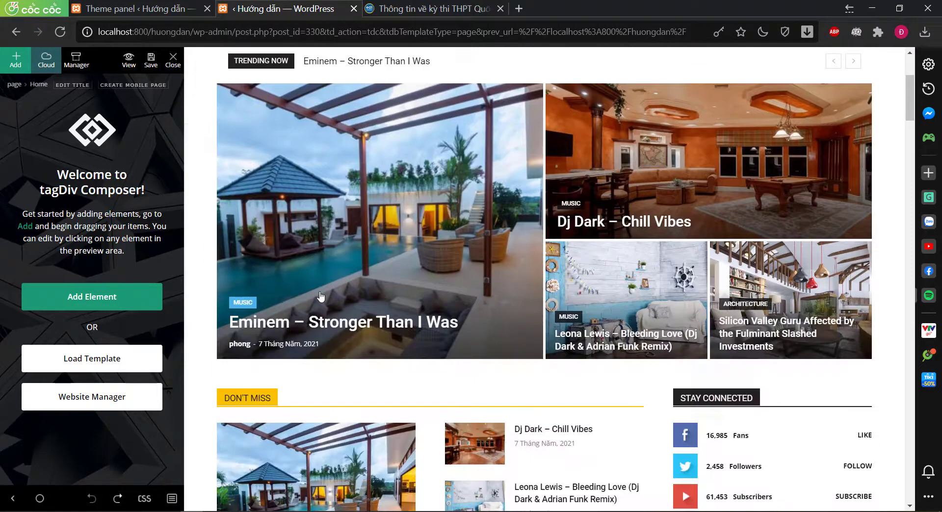
pyautogui.scroll(4, 321, 295)
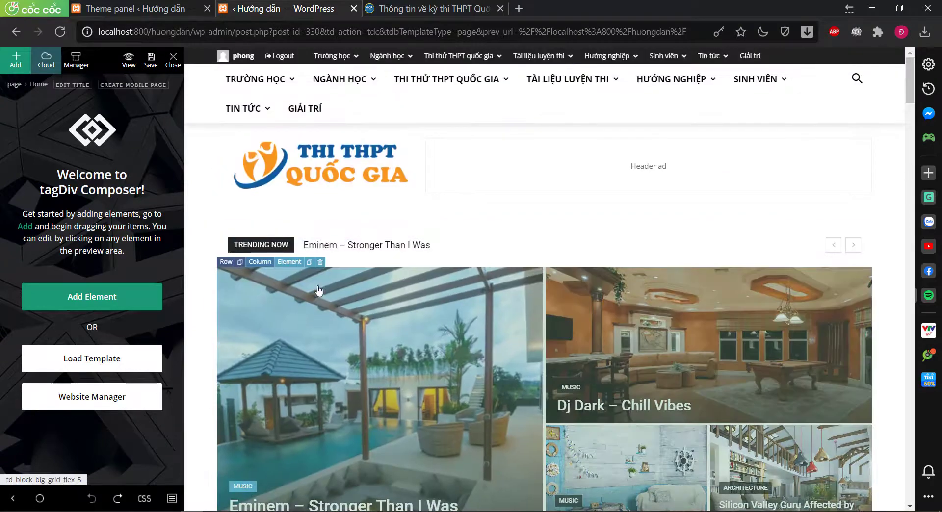
pyautogui.click(321, 265)
pyautogui.click(390, 260)
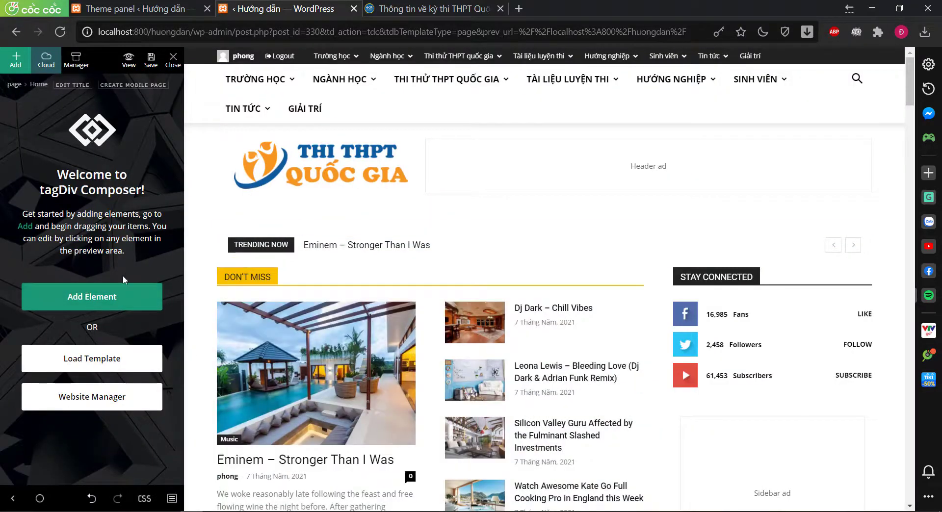
# Search the elements for "sli" and add the Slide block above the Trending Now bar
pyautogui.click(123, 303)
pyautogui.scroll(-5, 118, 252)
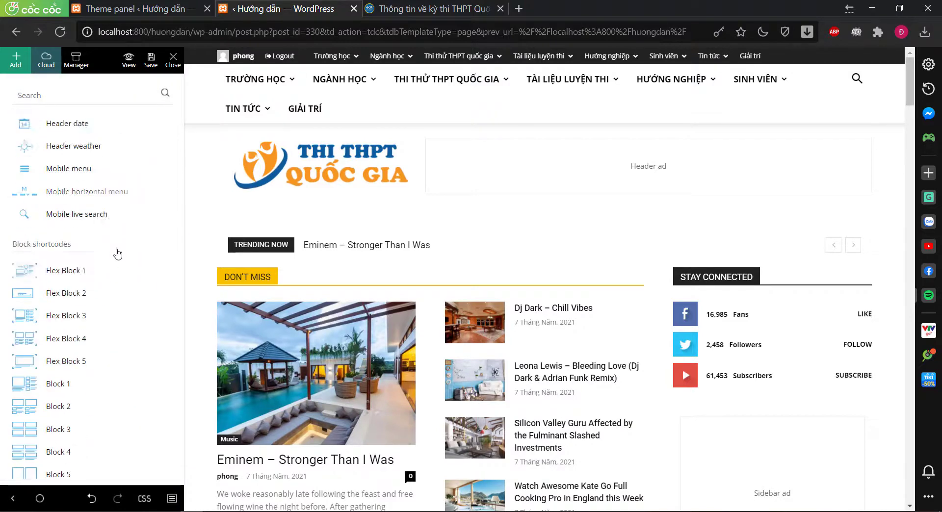
pyautogui.scroll(-8, 117, 253)
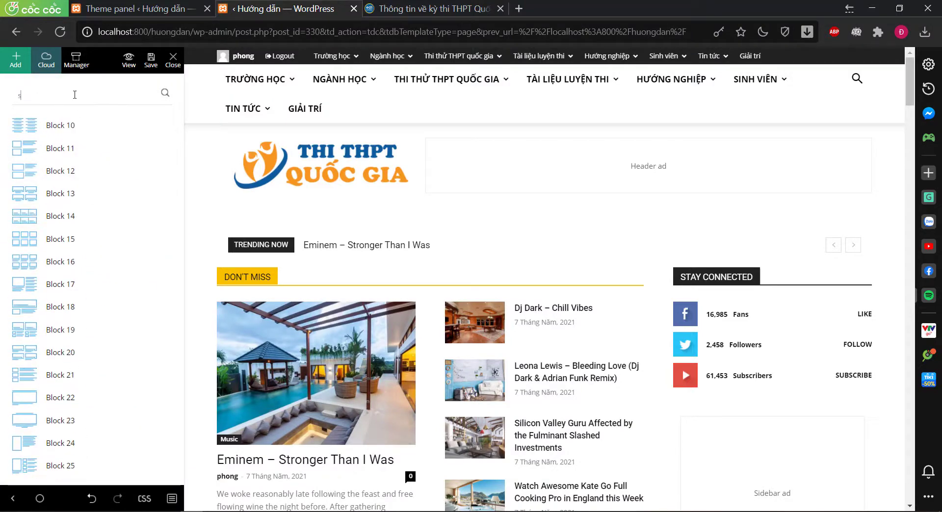
pyautogui.write('li')
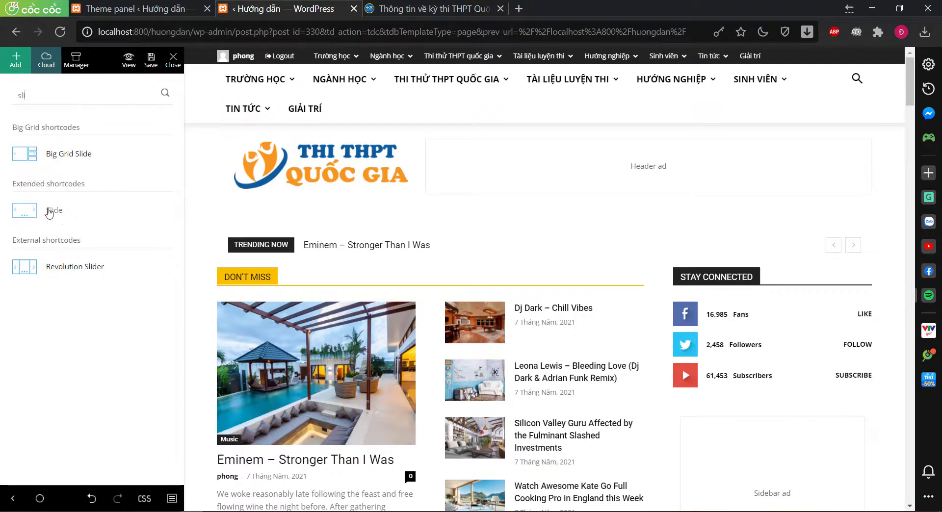
pyautogui.moveTo(49, 212); pyautogui.dragTo(528, 248)
pyautogui.scroll(-1, 540, 332)
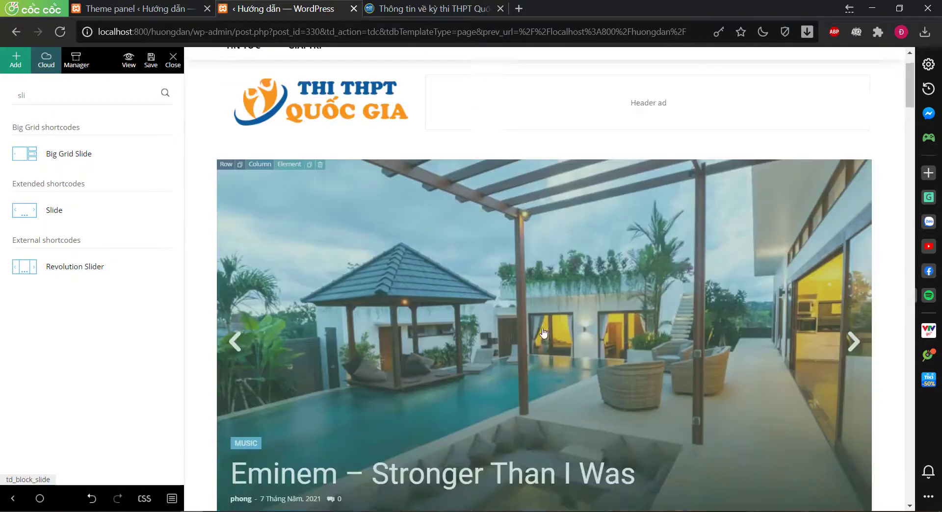
# Delete the Trending Now block beneath the new post slider
pyautogui.scroll(-4, 543, 334)
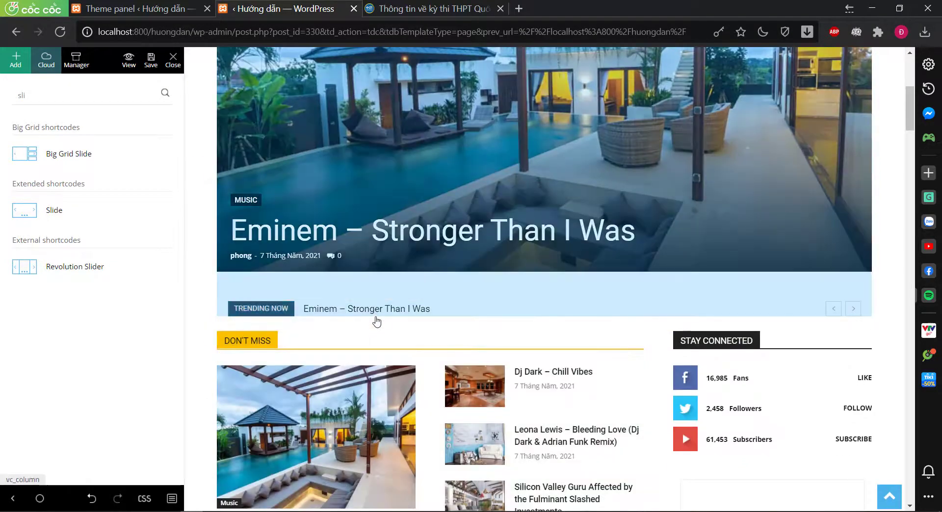
pyautogui.click(377, 320)
pyautogui.click(325, 304)
pyautogui.click(412, 266)
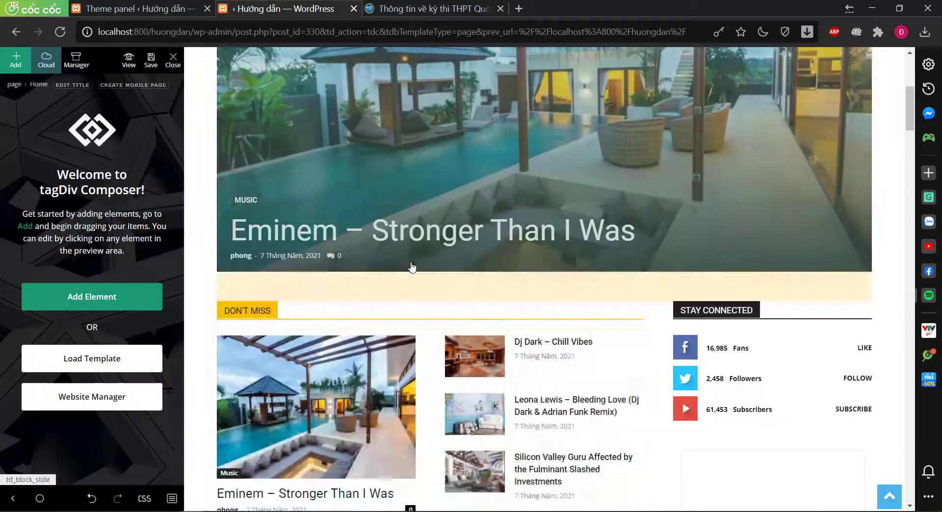
# Select the new Slide block, check it in the page preview and save the home page layout
pyautogui.scroll(5, 344, 304)
pyautogui.click(240, 343)
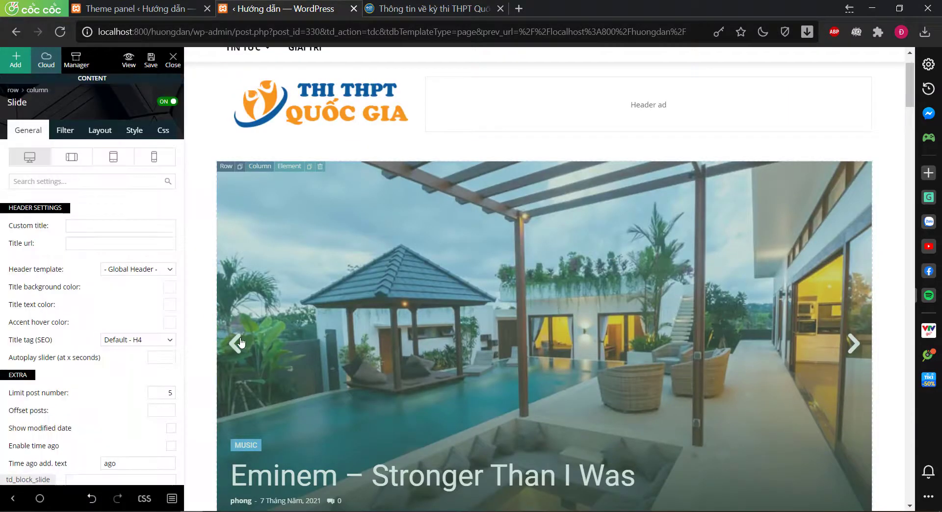
pyautogui.scroll(2, 852, 319)
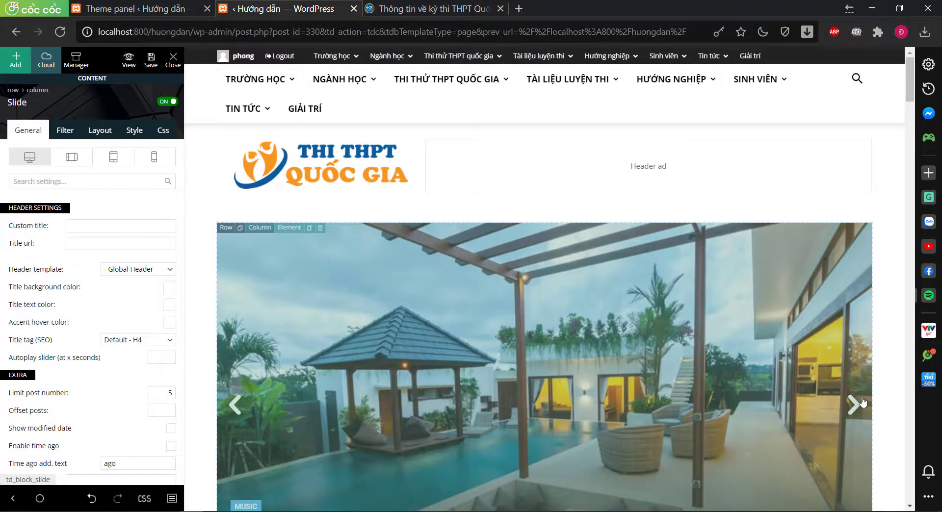
pyautogui.scroll(-3, 864, 402)
pyautogui.scroll(3, 834, 393)
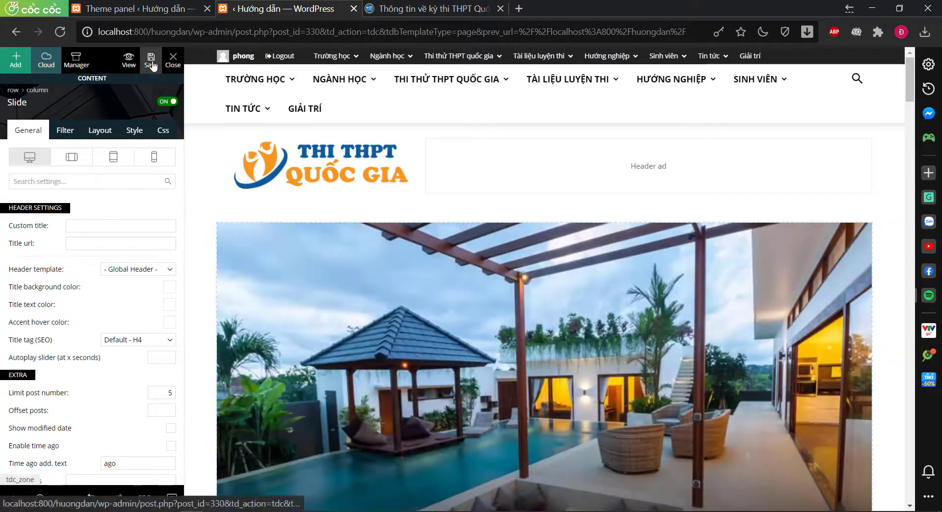
pyautogui.click(153, 65)
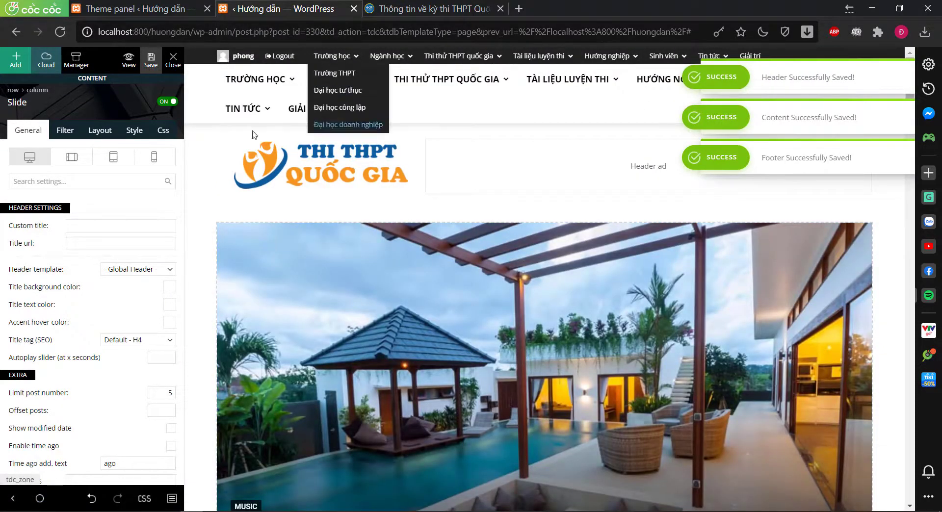
# Open the saved local home page in a new tab and review its post slider and the sections below it
pyautogui.click(261, 152)
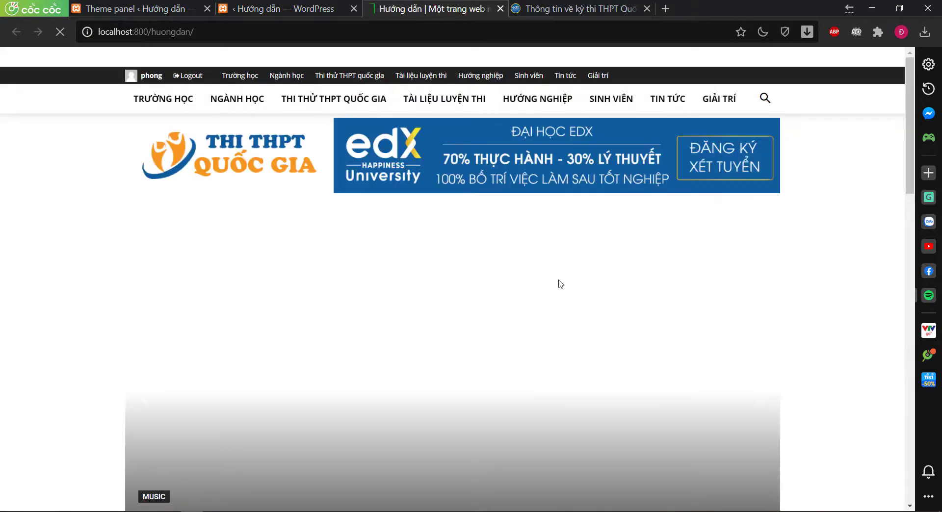
pyautogui.scroll(-2, 789, 325)
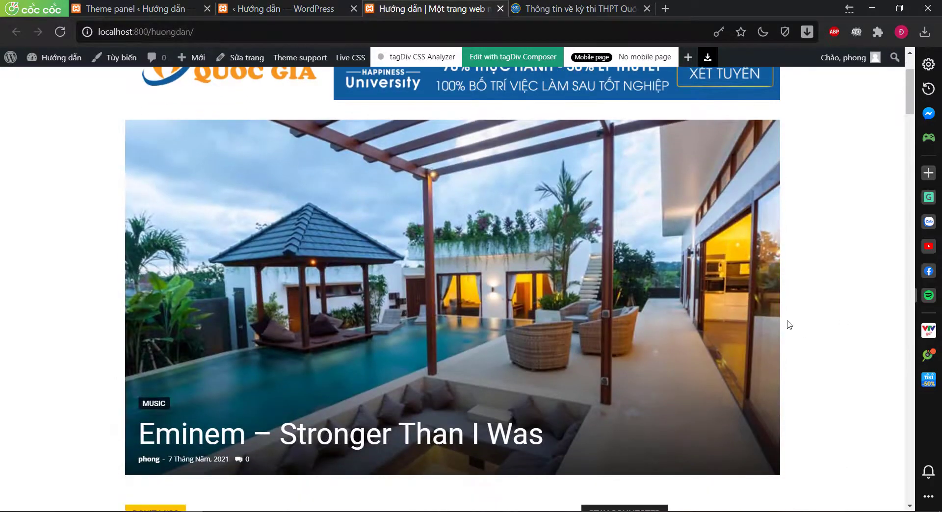
pyautogui.scroll(-4, 858, 311)
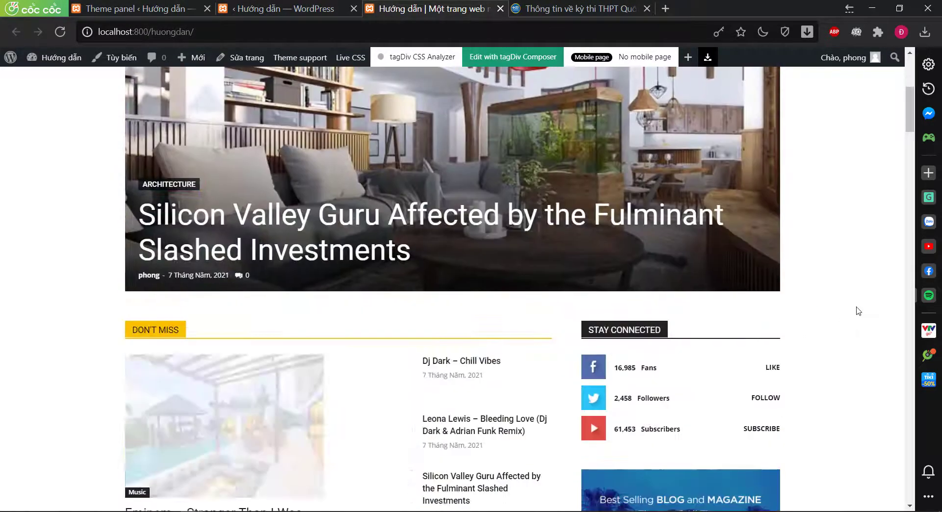
pyautogui.scroll(-15, 859, 311)
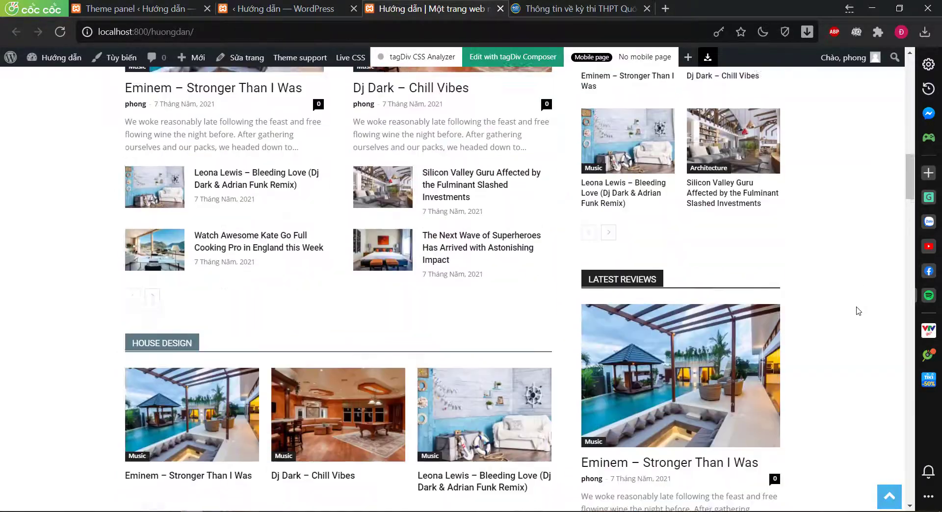
pyautogui.scroll(-13, 858, 311)
pyautogui.scroll(16, 856, 310)
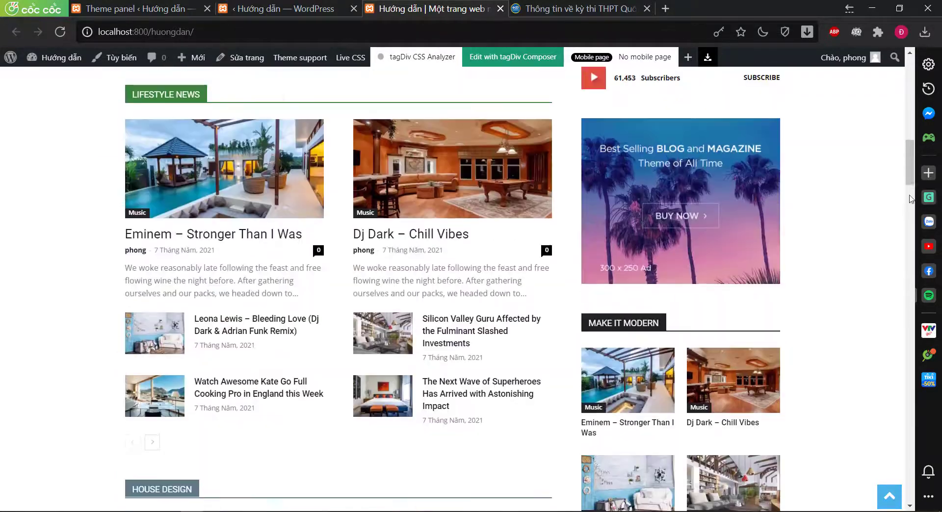
pyautogui.scroll(18, 910, 199)
# Compare the navigation menu on the reference site with the local home page's menu and return to the Newspaper Theme panel
pyautogui.click(568, 5)
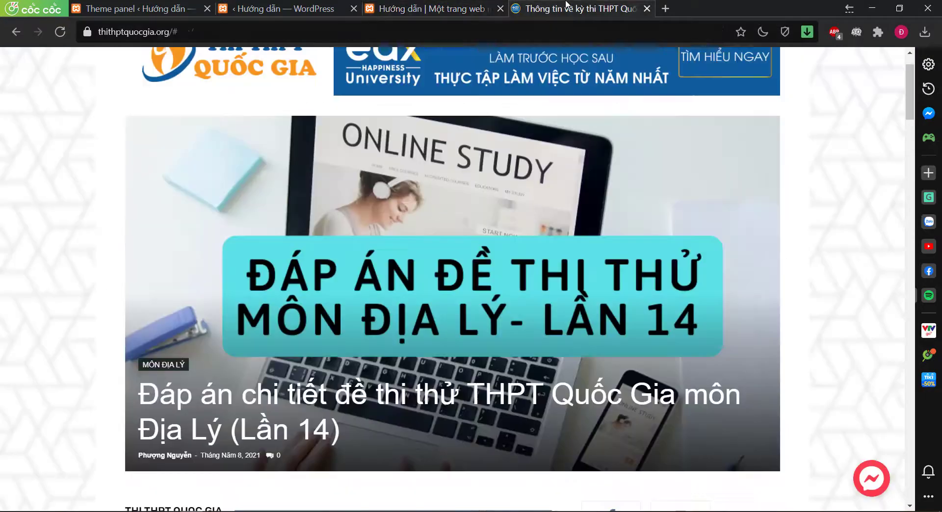
pyautogui.scroll(2, 344, 197)
pyautogui.moveTo(158, 59)
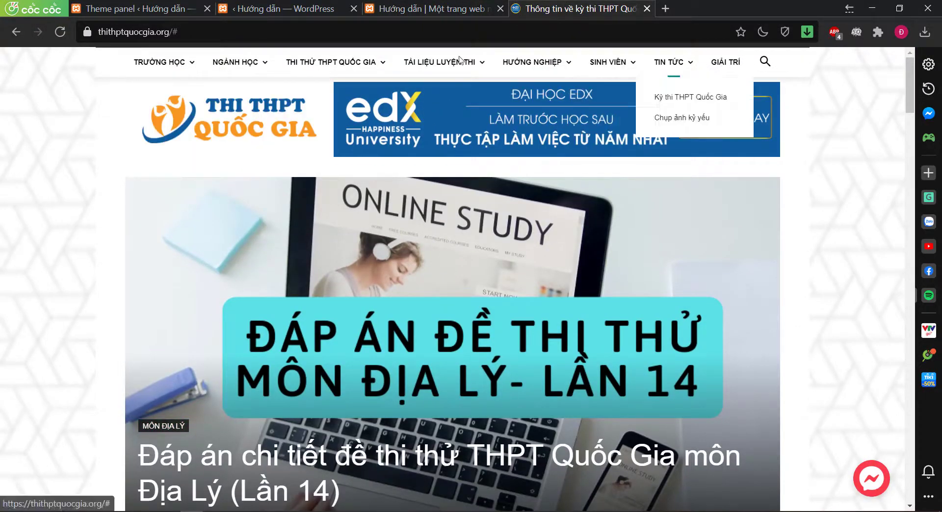
pyautogui.click(408, 8)
pyautogui.moveTo(209, 112)
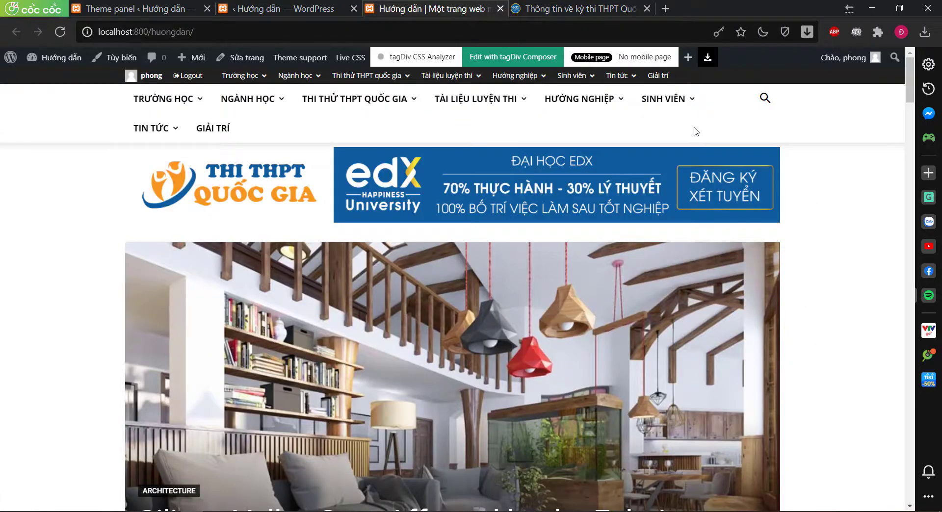
pyautogui.click(153, 9)
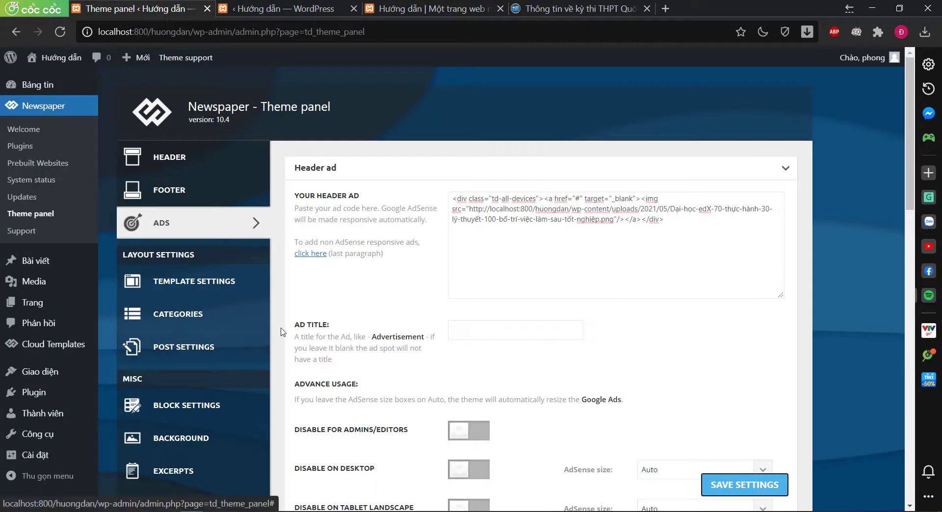
# Set the main menu font size to 12px in the theme's header font settings and save the settings
pyautogui.scroll(-5, 248, 324)
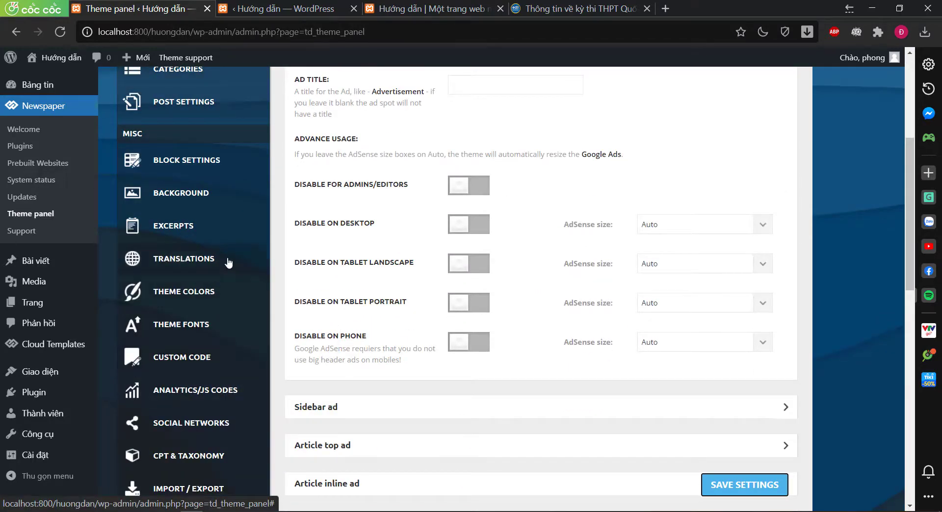
pyautogui.click(206, 331)
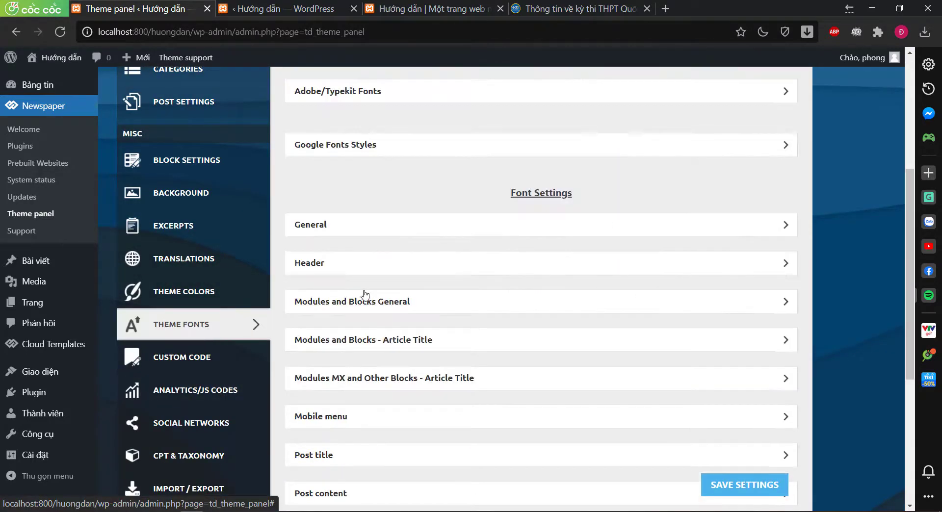
pyautogui.click(425, 270)
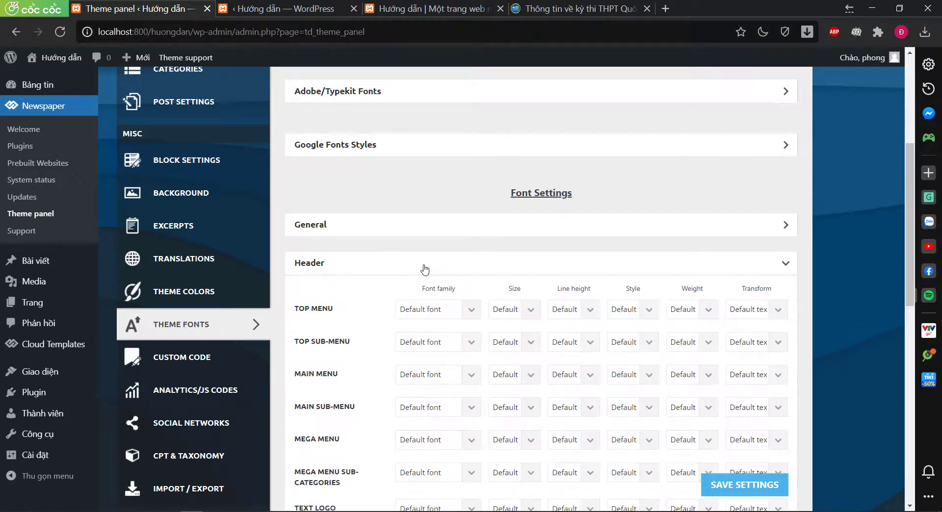
pyautogui.scroll(-1, 365, 279)
pyautogui.scroll(-1, 461, 201)
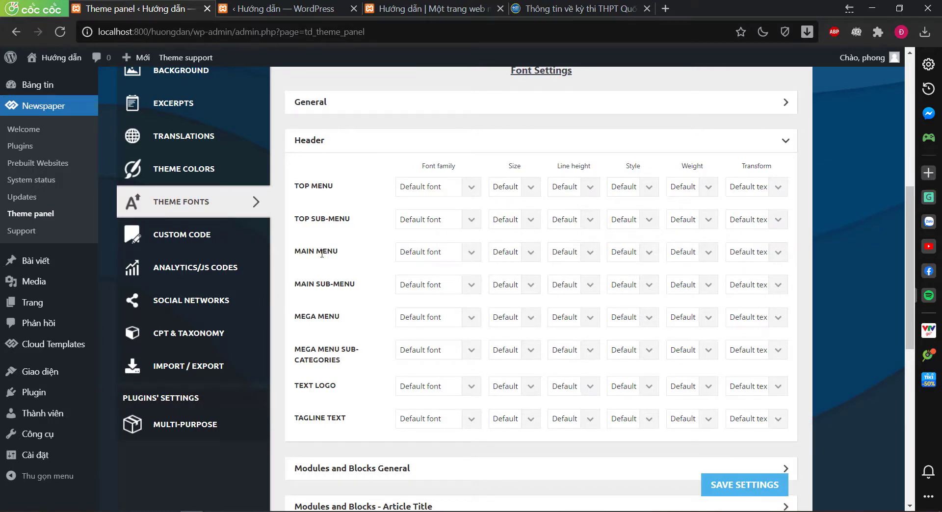
pyautogui.moveTo(290, 255)
pyautogui.mouseDown()
pyautogui.moveTo(357, 255)
pyautogui.moveTo(289, 254)
pyautogui.mouseUp()
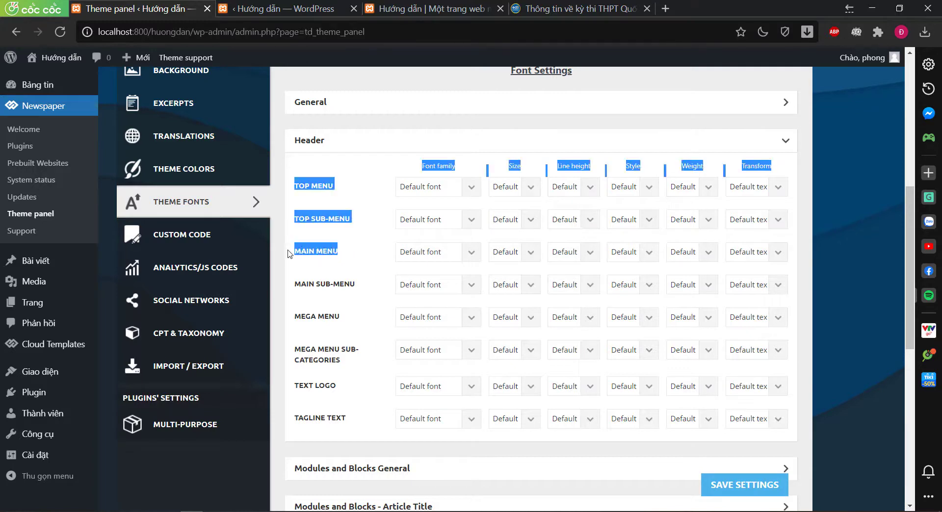
pyautogui.click(530, 253)
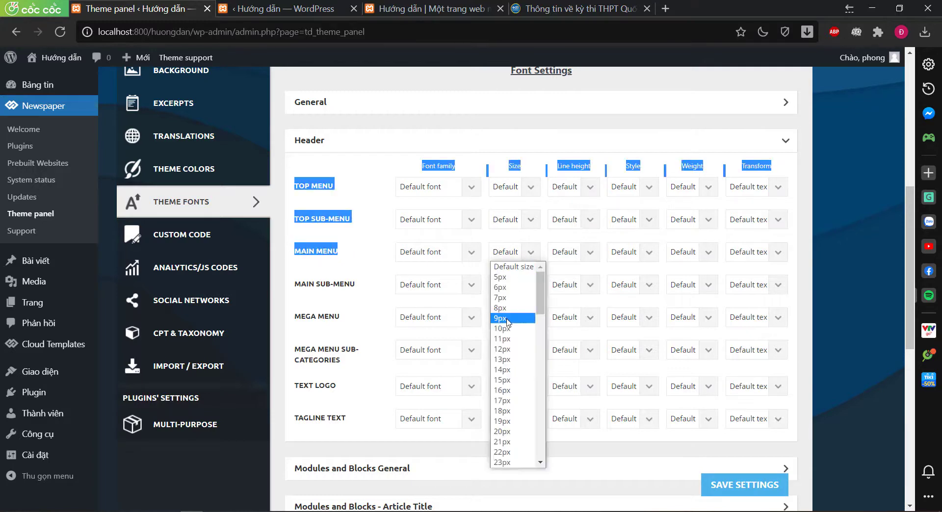
pyautogui.click(511, 349)
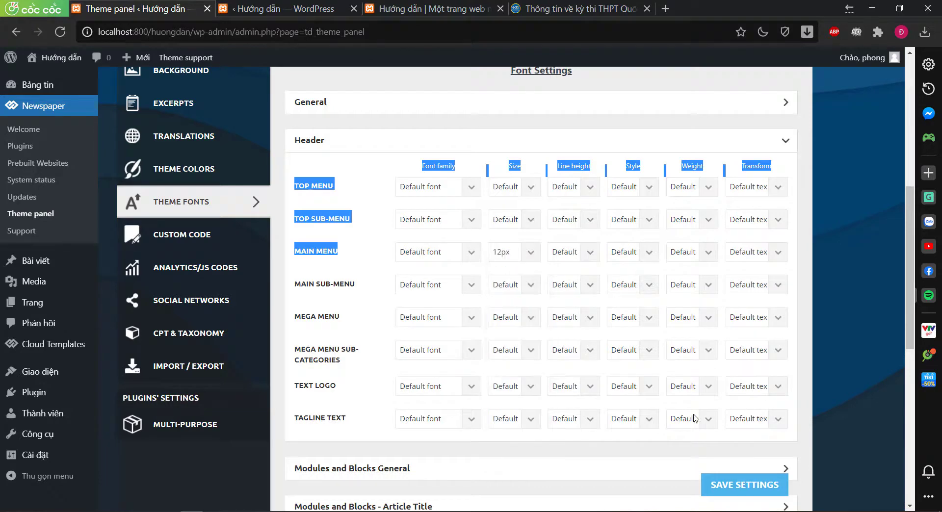
pyautogui.click(751, 485)
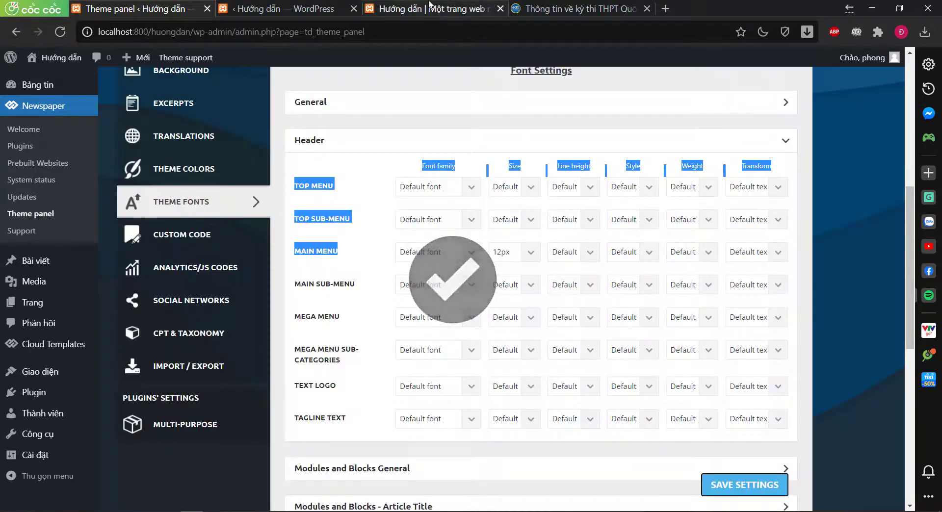
# Check the local home page's header, then examine the reference site's post slider and its first two article sections
pyautogui.click(427, 9)
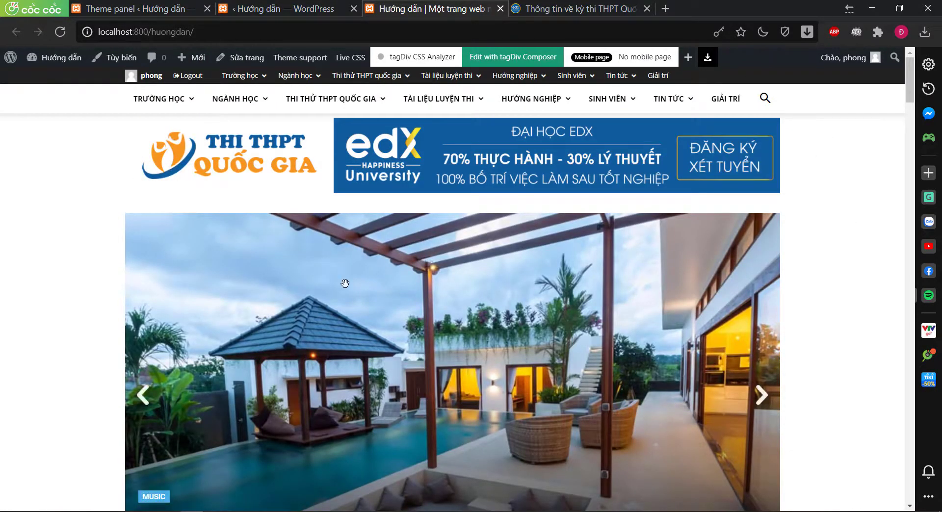
pyautogui.click(592, 7)
pyautogui.scroll(-1, 861, 265)
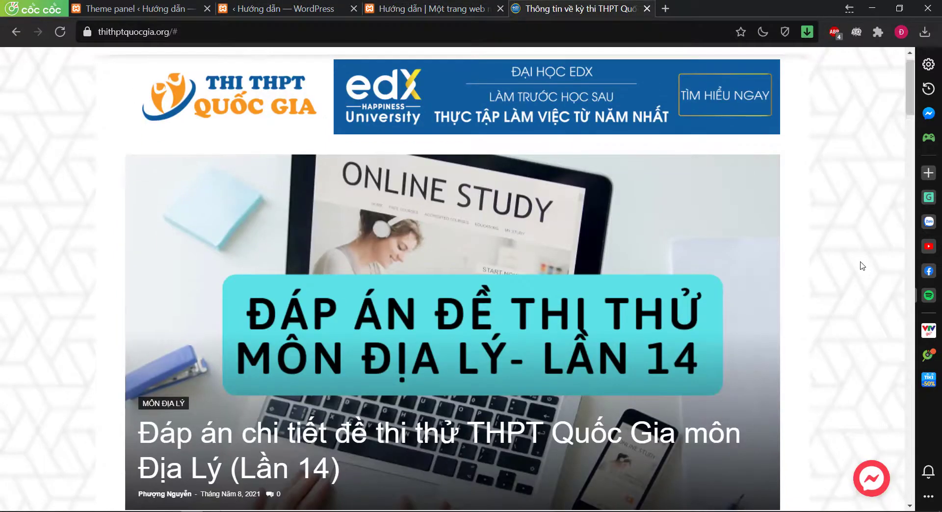
pyautogui.scroll(1, 862, 266)
pyautogui.scroll(-9, 852, 201)
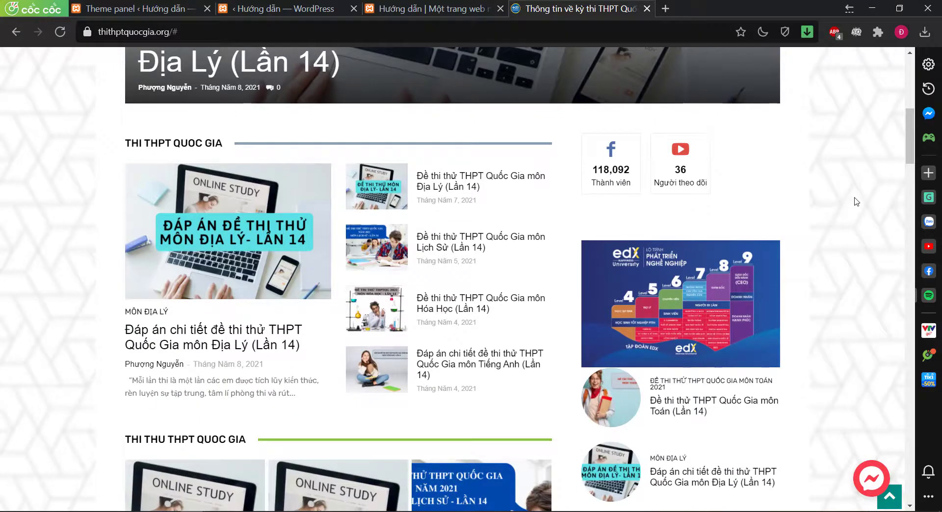
pyautogui.scroll(-1, 856, 201)
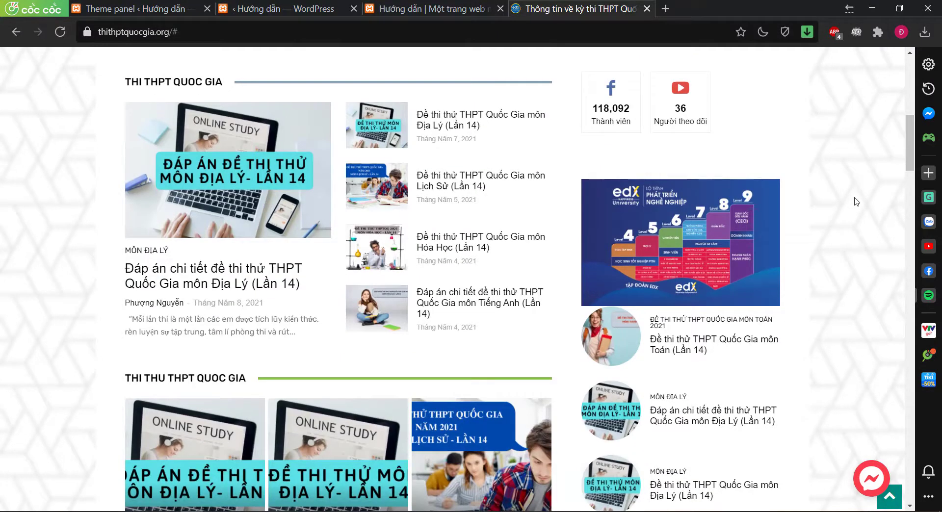
pyautogui.scroll(-3, 127, 191)
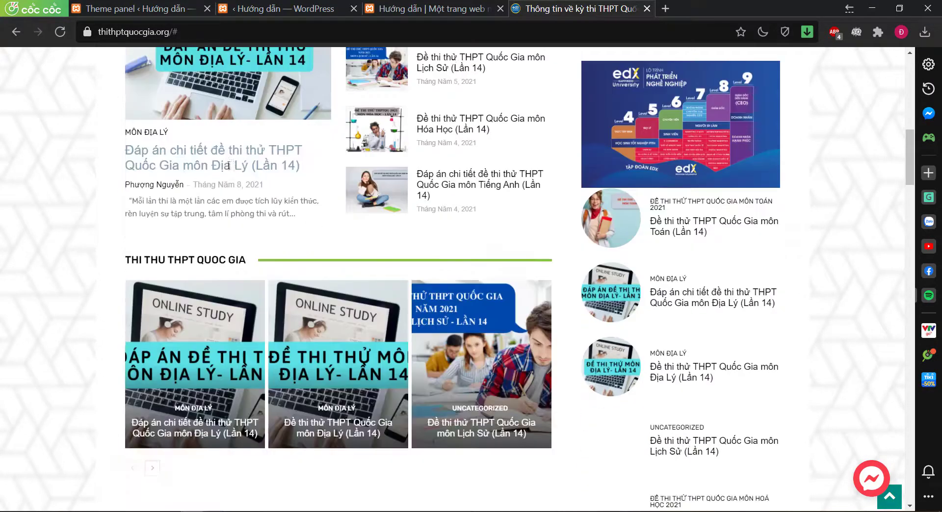
pyautogui.moveTo(128, 192); pyautogui.dragTo(257, 196)
pyautogui.scroll(2, 672, 267)
pyautogui.scroll(3, 672, 268)
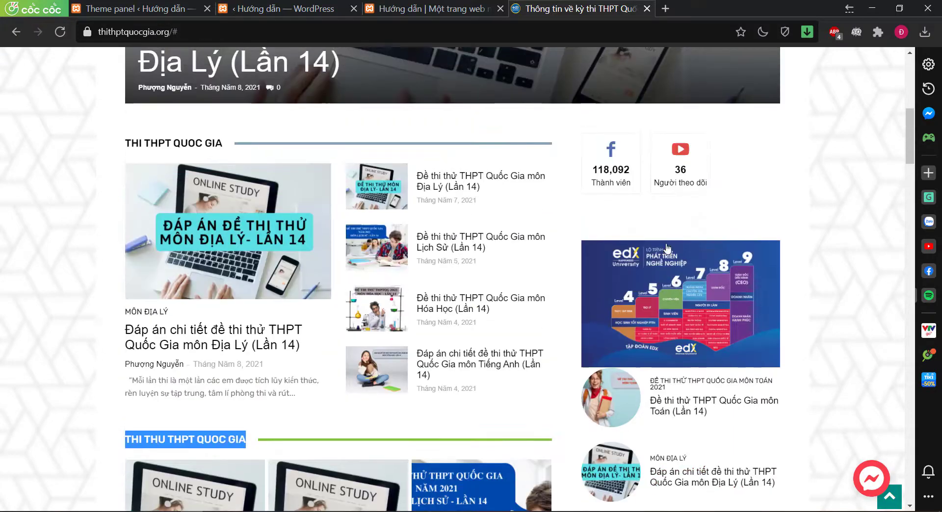
# Examine the reference home page's remaining sections down to Categories, then compare the area below the local page's slider
pyautogui.scroll(-9, 582, 239)
pyautogui.scroll(-10, 583, 239)
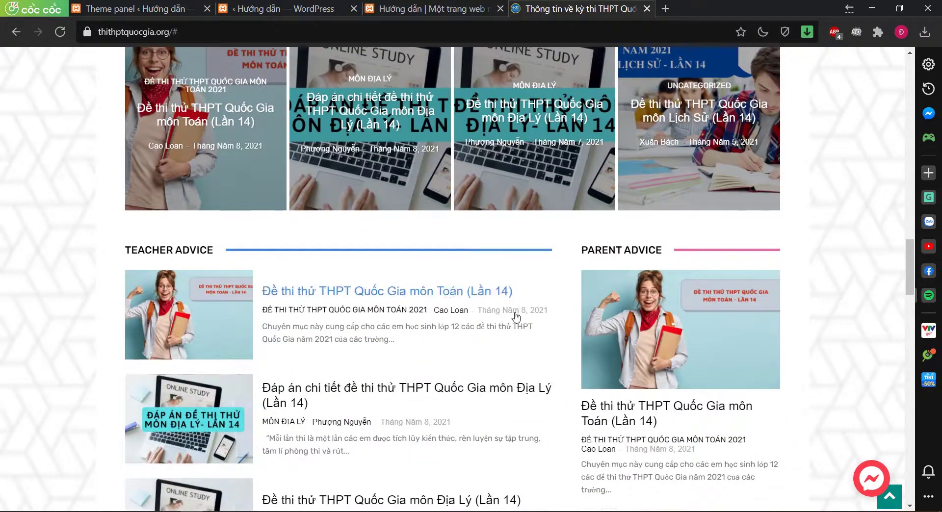
pyautogui.scroll(-10, 517, 311)
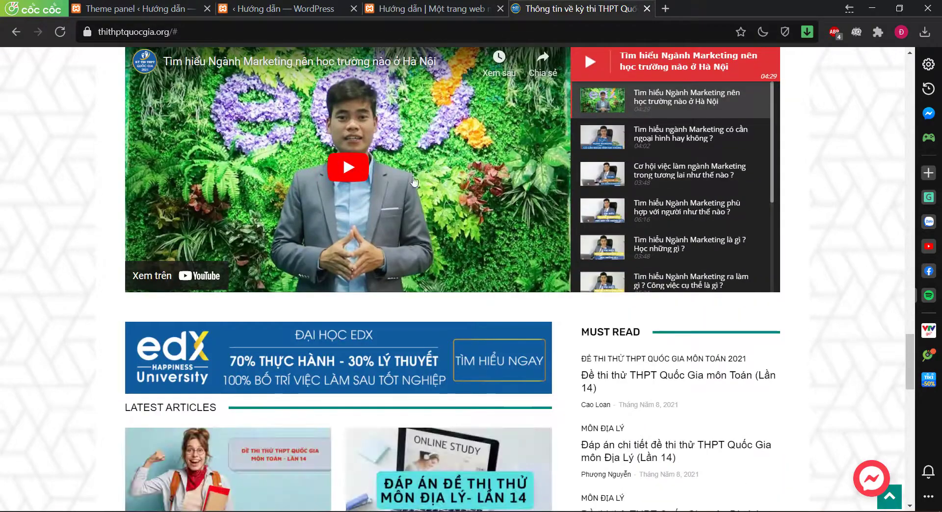
pyautogui.scroll(-2, 816, 228)
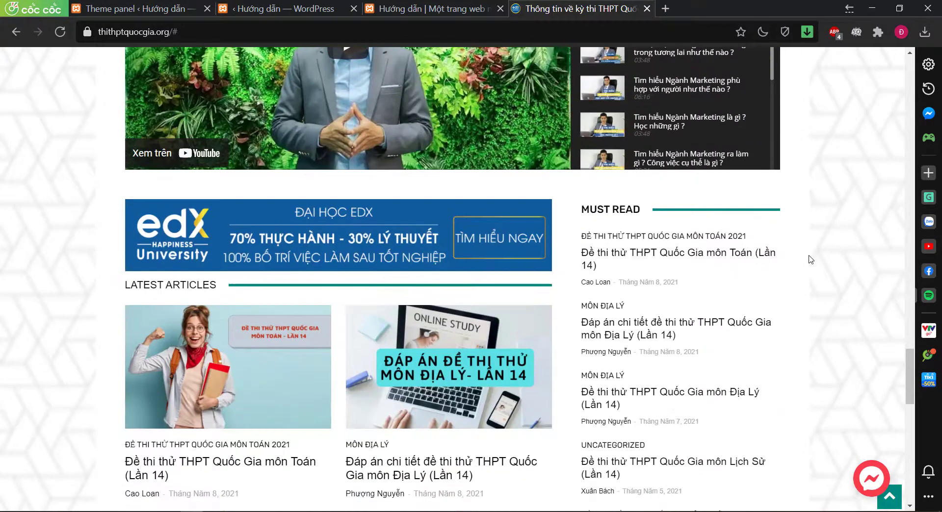
pyautogui.scroll(-10, 640, 247)
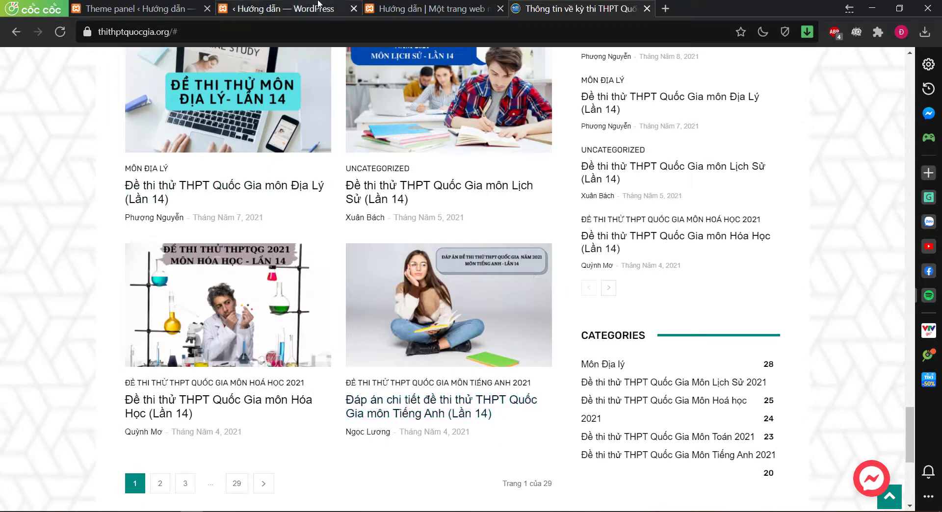
pyautogui.click(460, 8)
pyautogui.click(460, 7)
pyautogui.scroll(-6, 137, 159)
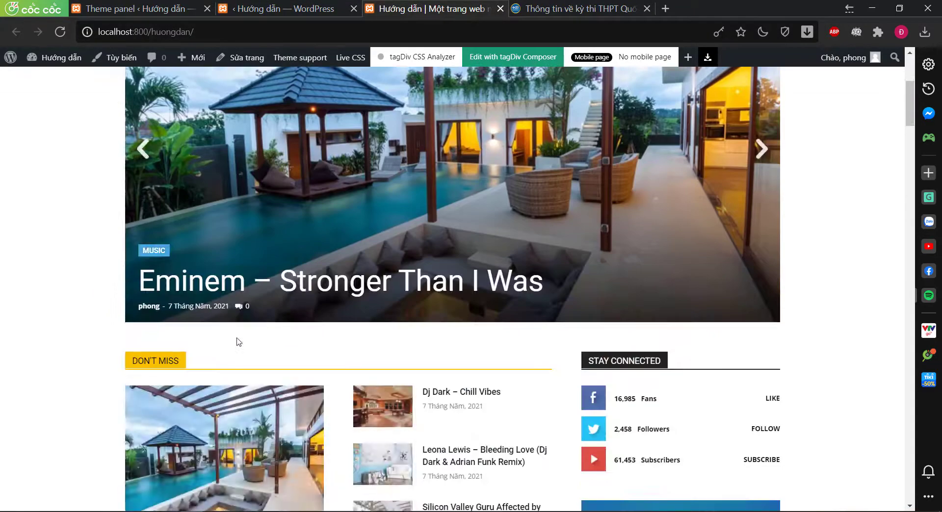
# Return to the Theme panel and load the available Vietnamese translation for the theme
pyautogui.click(175, 5)
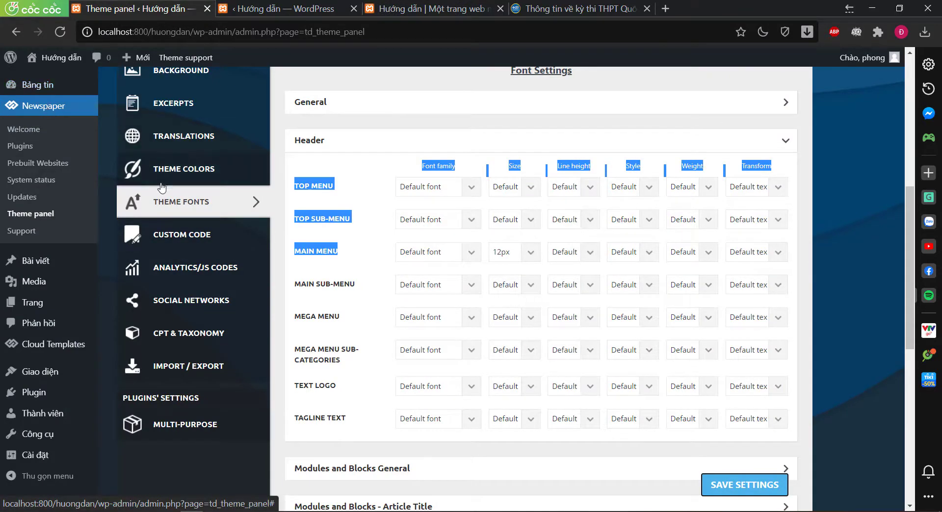
pyautogui.click(178, 176)
pyautogui.click(190, 209)
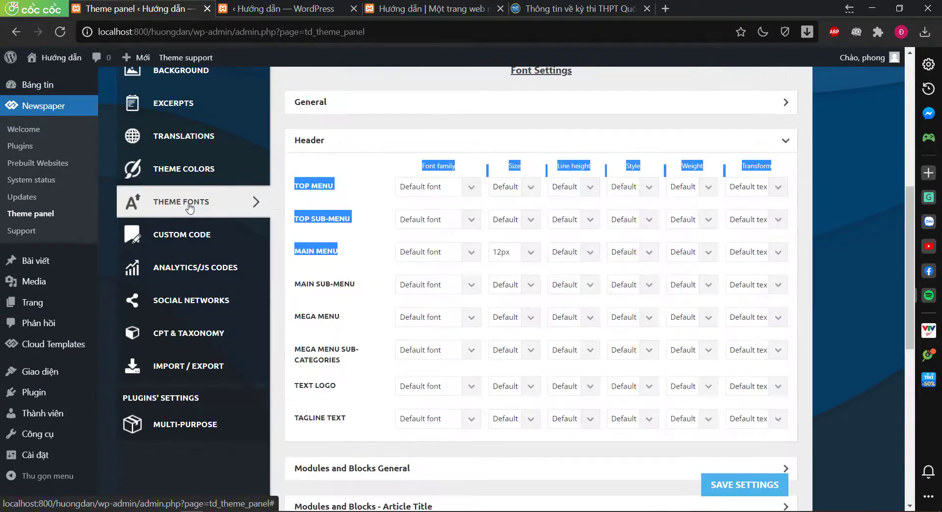
pyautogui.click(206, 141)
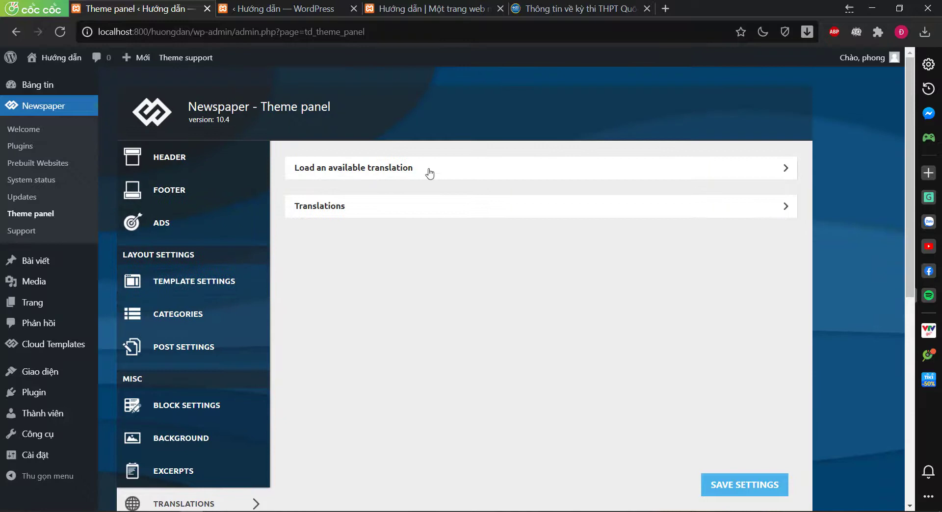
pyautogui.click(430, 173)
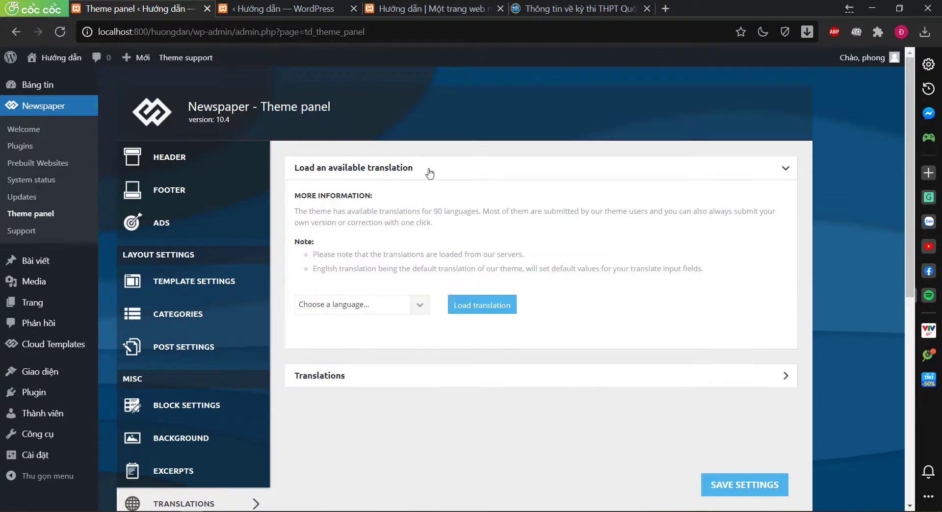
pyautogui.click(421, 308)
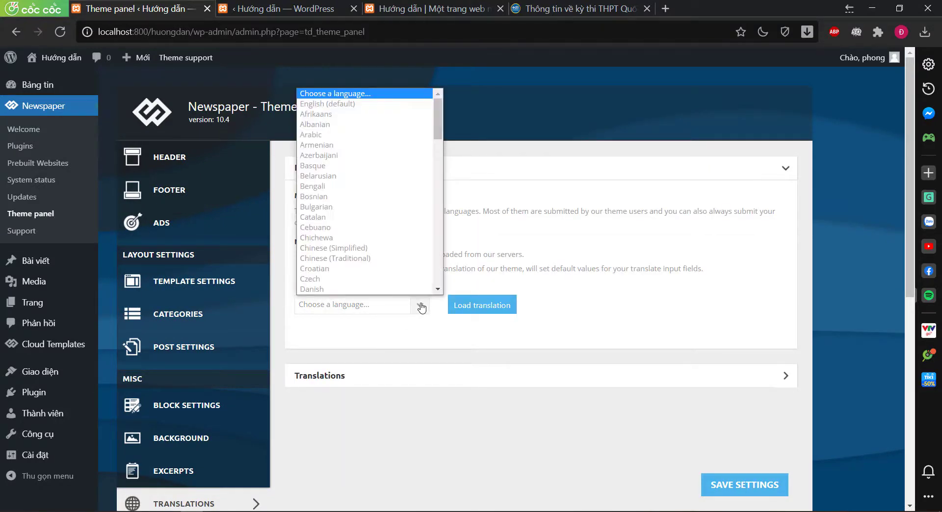
pyautogui.scroll(-15, 413, 270)
pyautogui.click(355, 249)
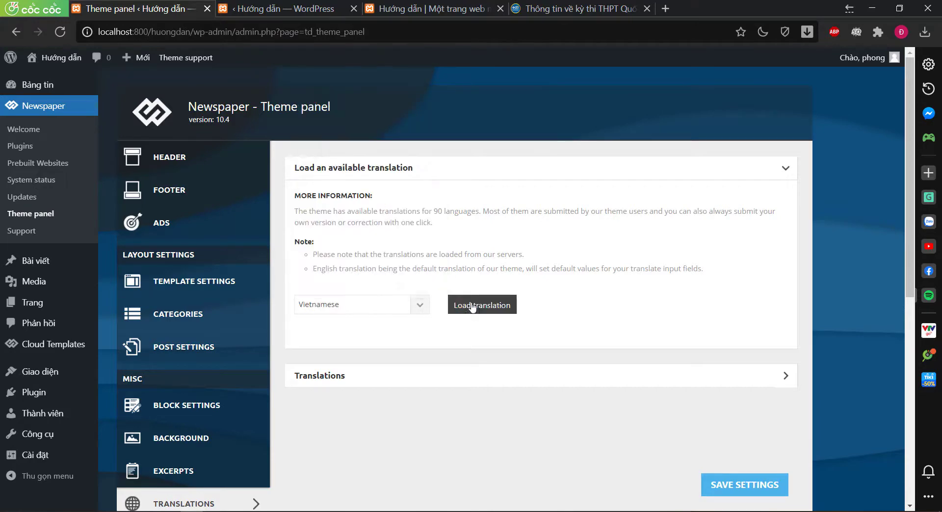
pyautogui.click(474, 305)
pyautogui.click(410, 284)
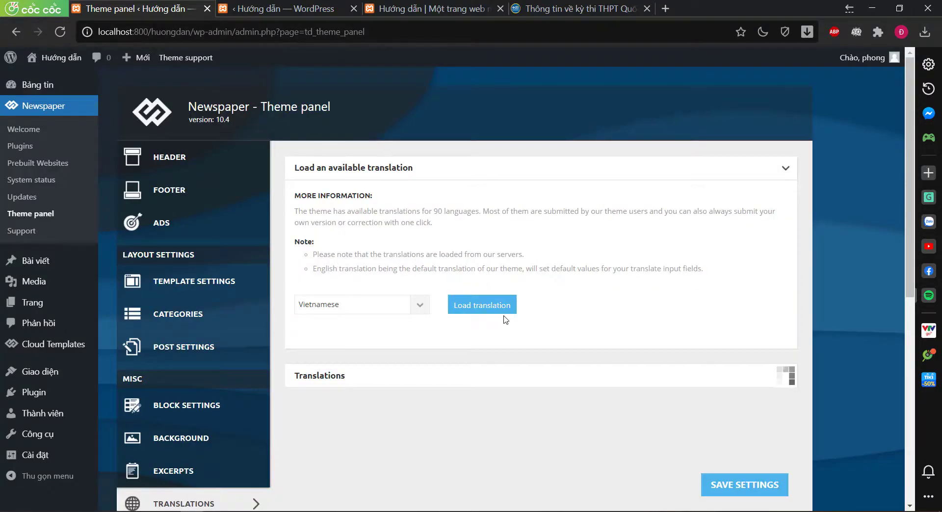
# Review the loaded Vietnamese translation strings and save the theme settings
pyautogui.scroll(-4, 648, 346)
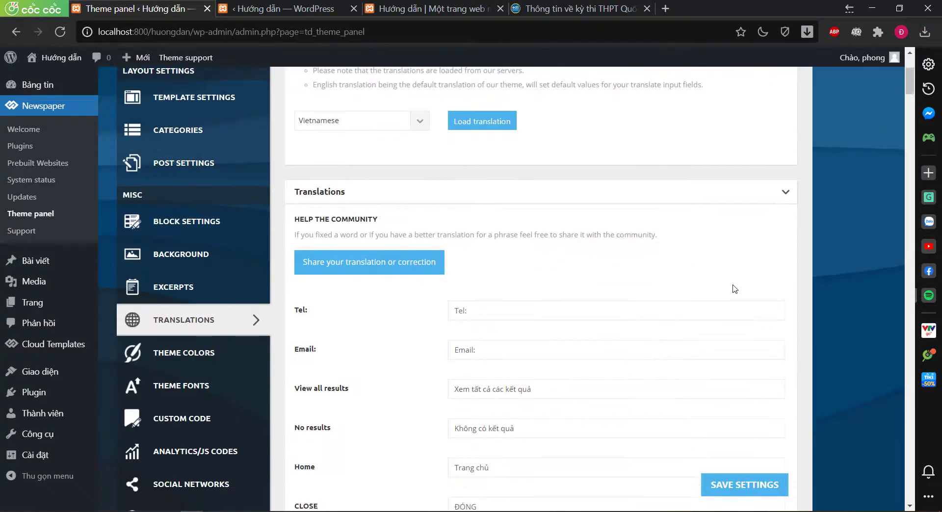
pyautogui.scroll(-4, 662, 271)
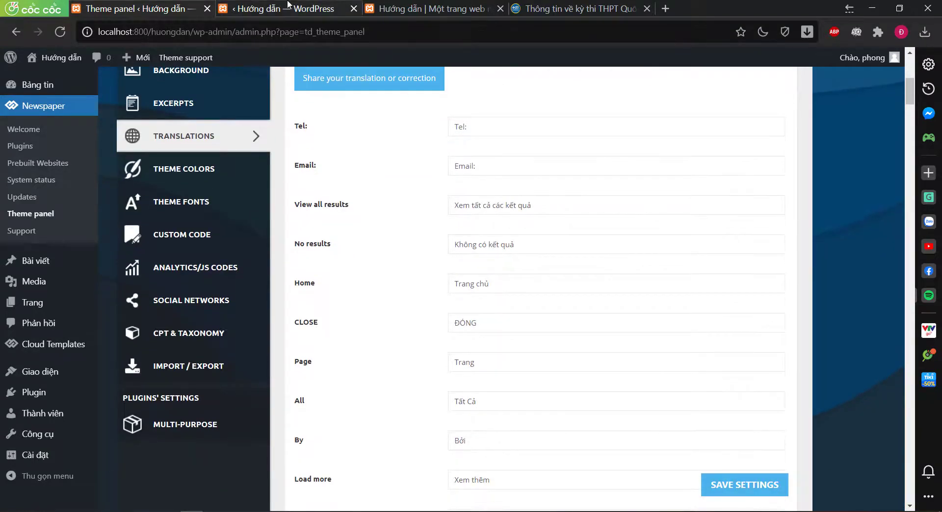
pyautogui.scroll(-17, 509, 326)
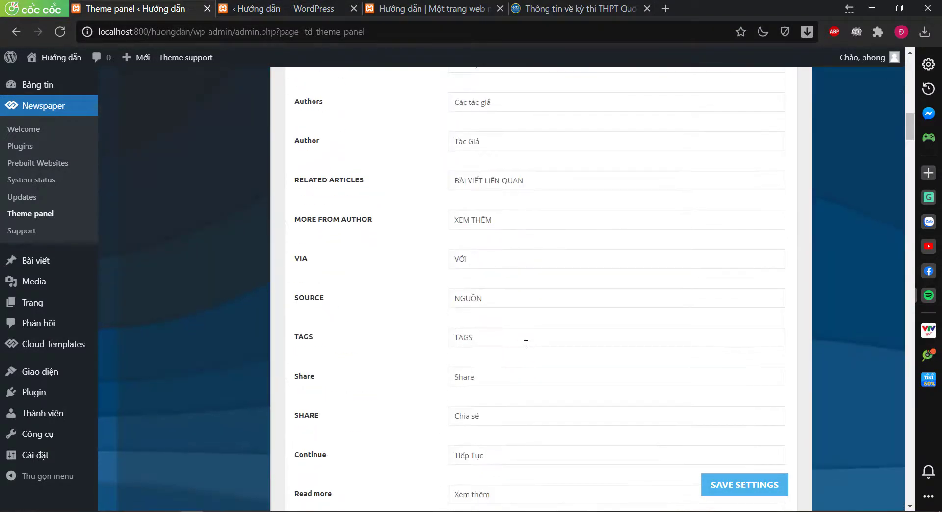
pyautogui.scroll(-20, 527, 348)
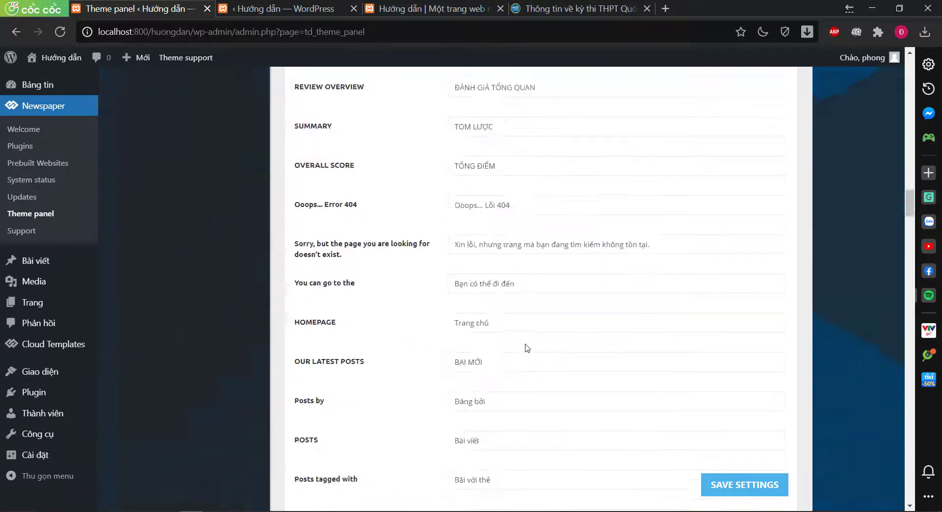
pyautogui.scroll(-20, 527, 348)
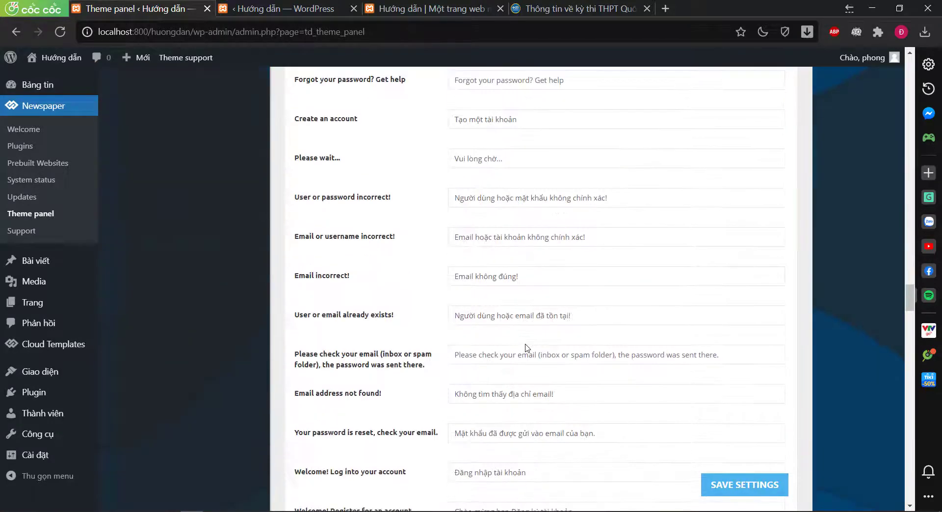
pyautogui.scroll(-11, 527, 349)
pyautogui.click(725, 485)
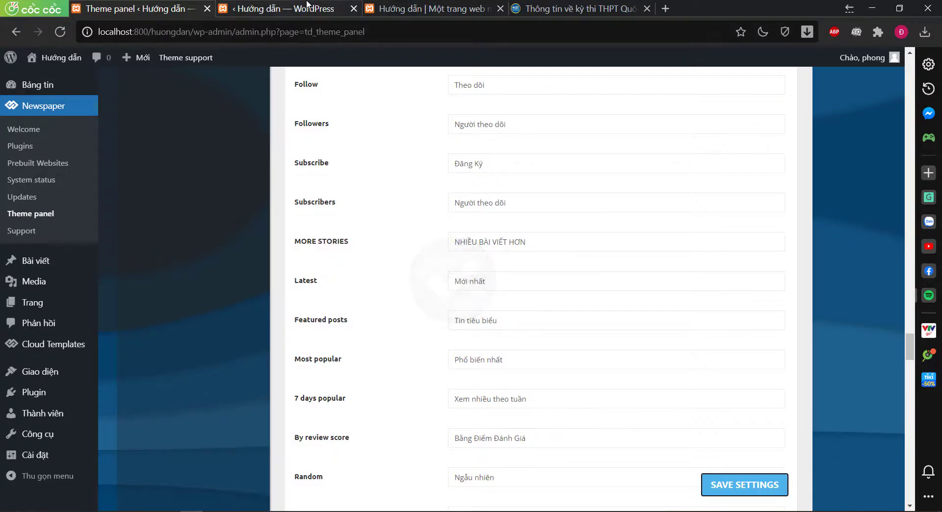
# Reload the local home page and check the translated labels across its sections
pyautogui.click(422, 9)
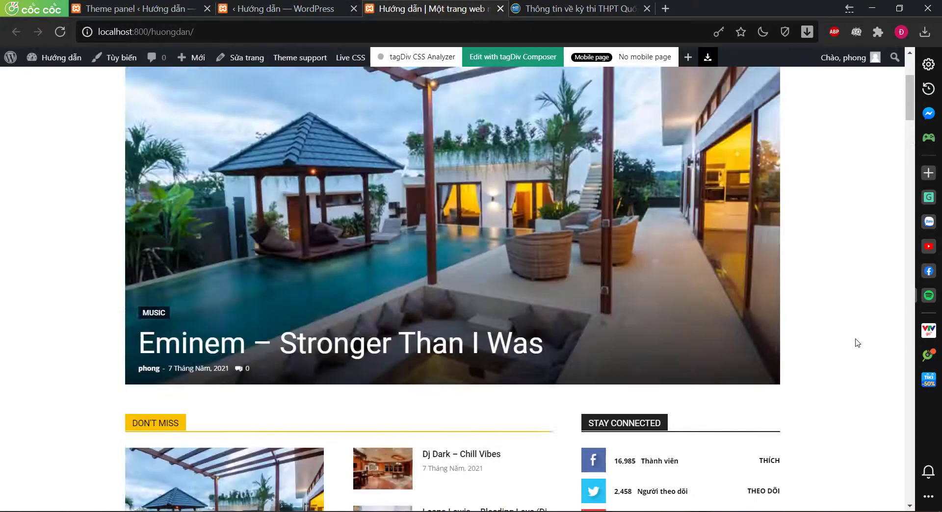
pyautogui.scroll(-15, 857, 343)
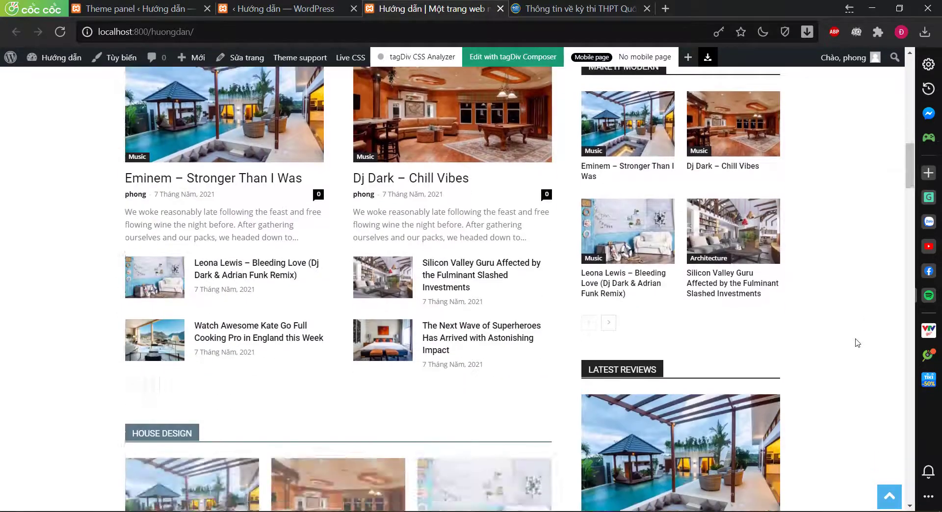
pyautogui.scroll(-15, 858, 343)
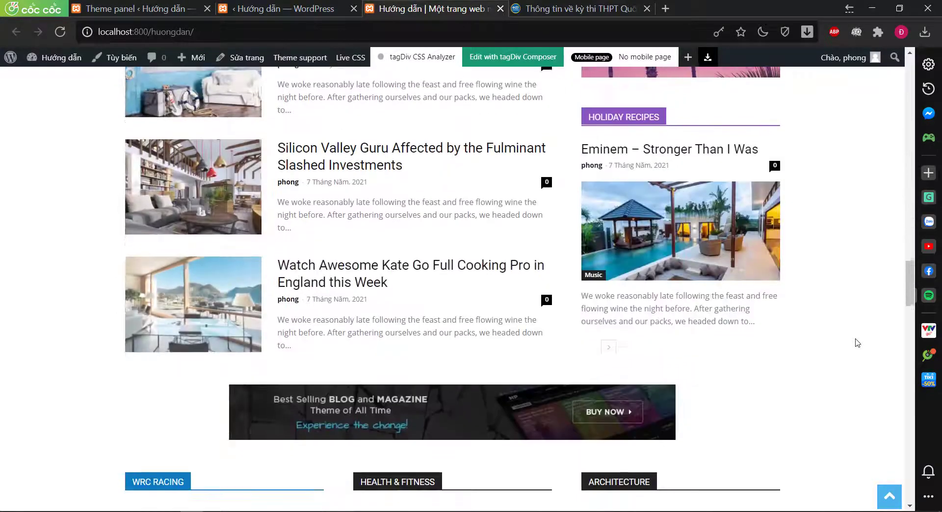
# Check the local home page's remaining sections down to the footer, then return to the Theme panel translations
pyautogui.scroll(-15, 858, 343)
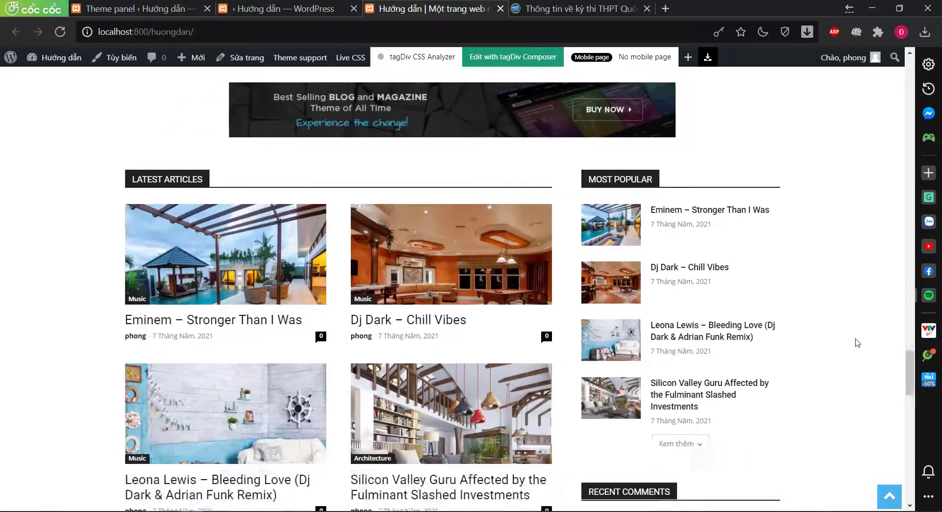
pyautogui.scroll(-10, 857, 343)
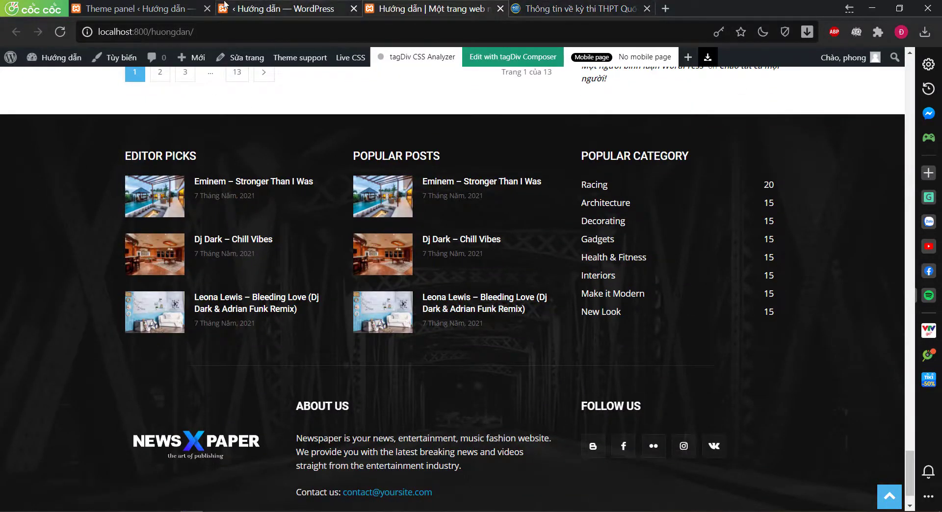
pyautogui.click(225, 5)
pyautogui.click(34, 8)
pyautogui.click(146, 6)
pyautogui.click(147, 7)
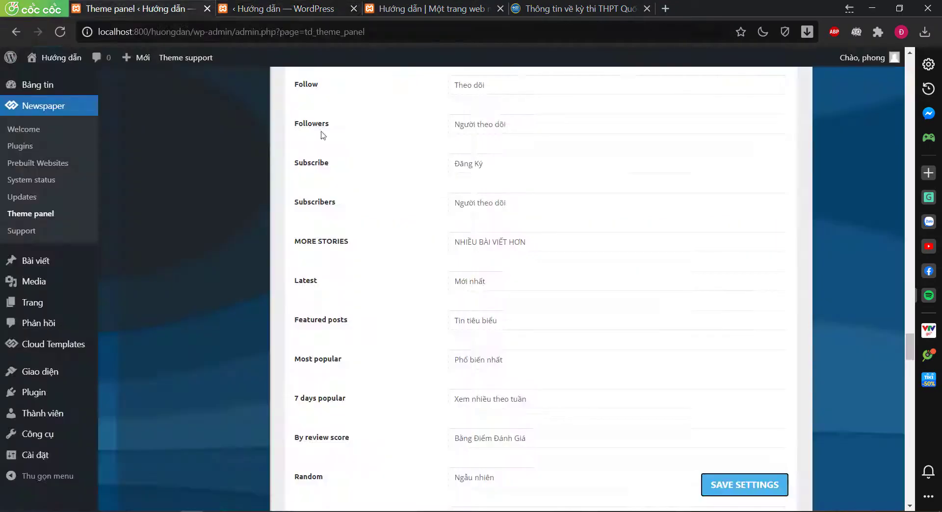
# Examine the rest of the Vietnamese translation strings through to the end of the list
pyautogui.scroll(-12, 542, 401)
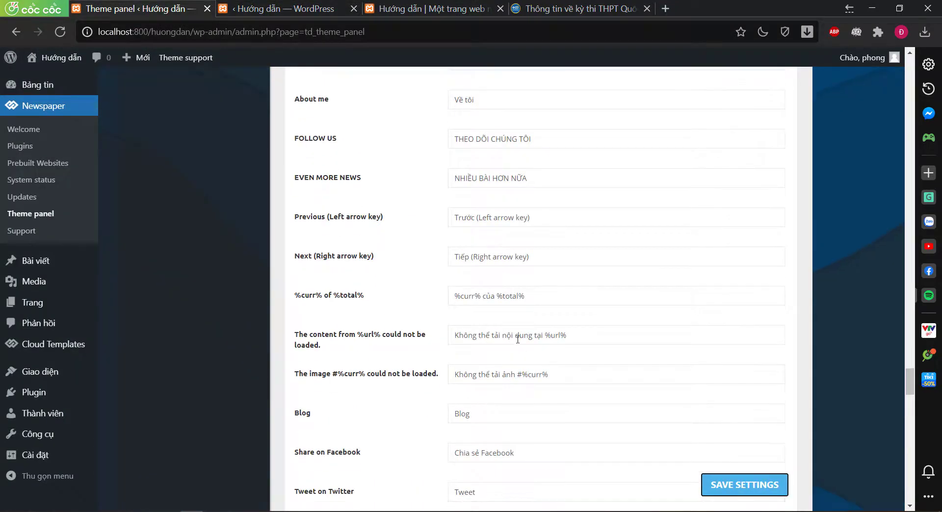
pyautogui.scroll(-10, 518, 339)
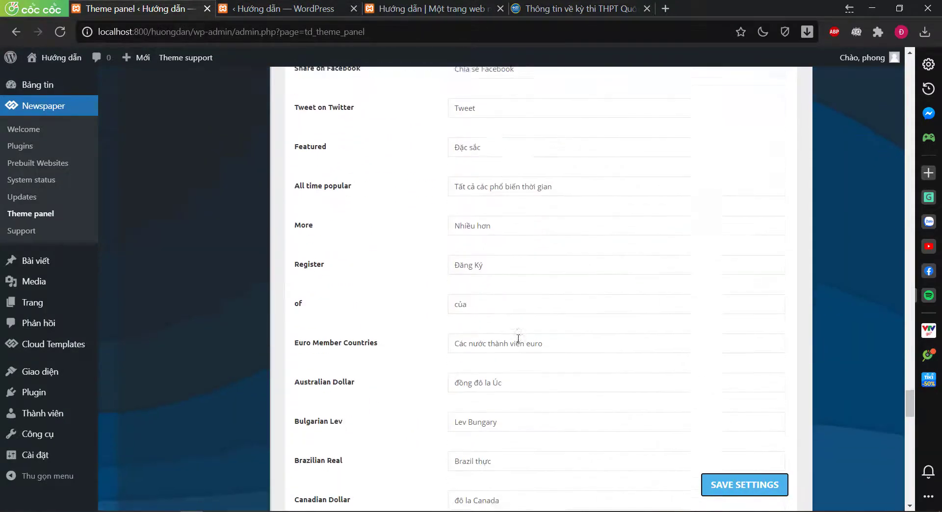
pyautogui.scroll(-15, 518, 338)
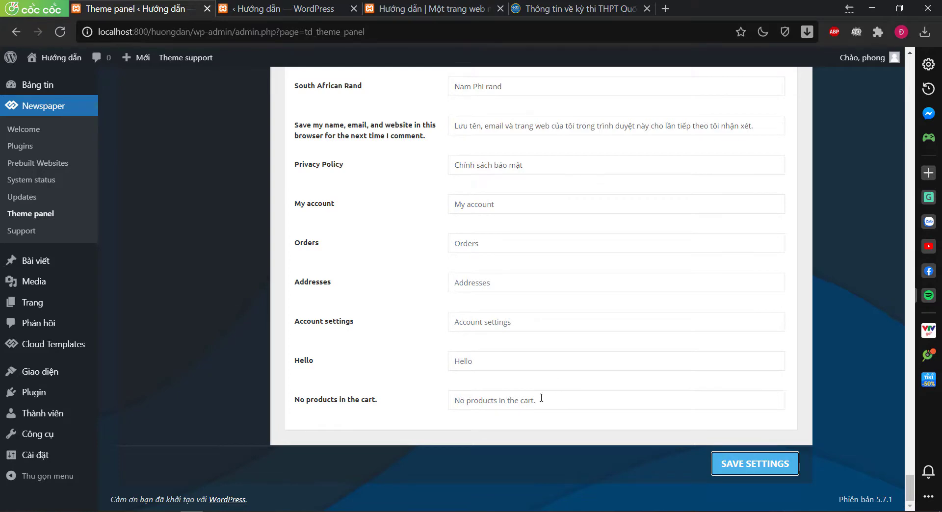
pyautogui.scroll(5, 542, 398)
pyautogui.scroll(4, 541, 398)
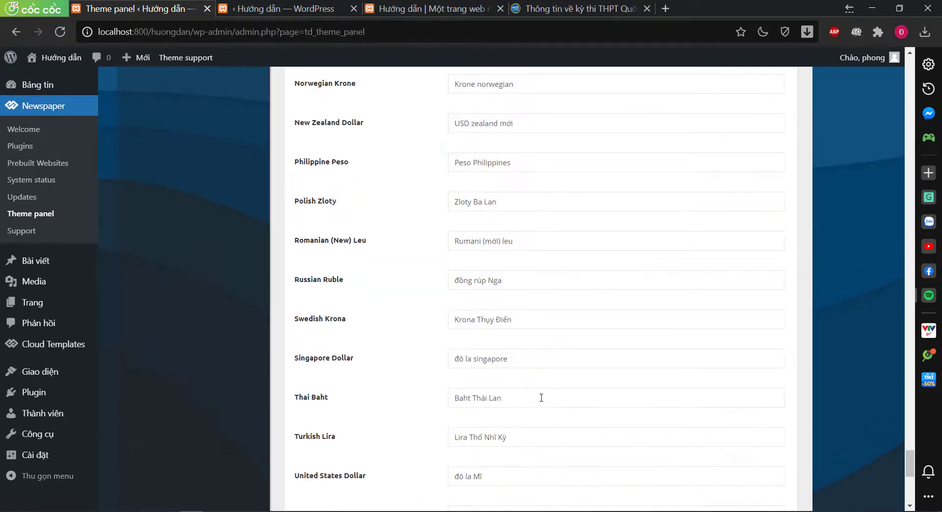
pyautogui.moveTo(913, 448); pyautogui.dragTo(903, 216)
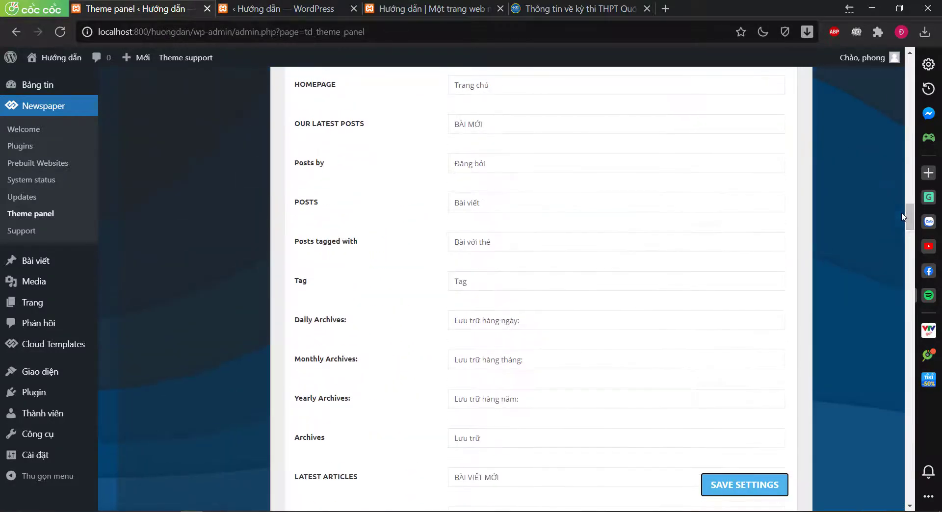
# Copy the EDITOR PICKS footer heading from the local page, find its string in the theme translations, and save the theme settings
pyautogui.click(562, 4)
pyautogui.click(406, 9)
pyautogui.scroll(5, 427, 300)
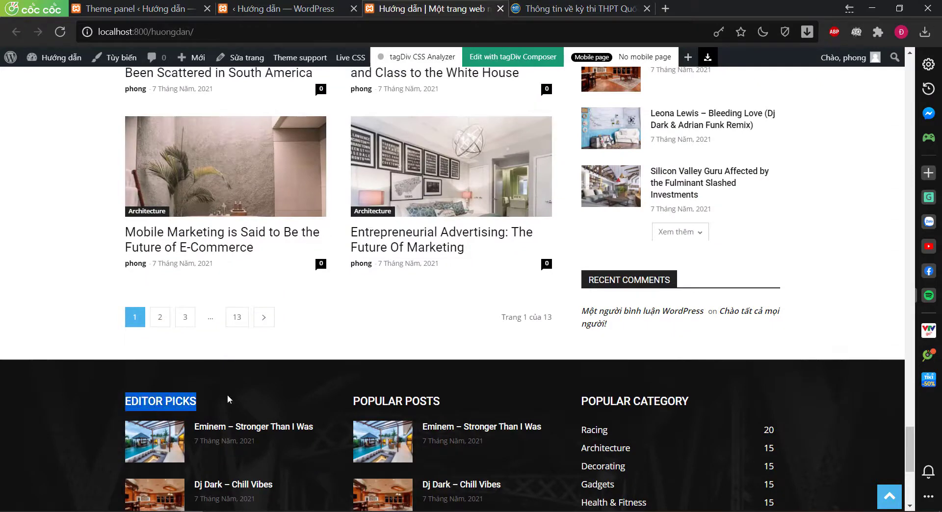
pyautogui.click(132, 8)
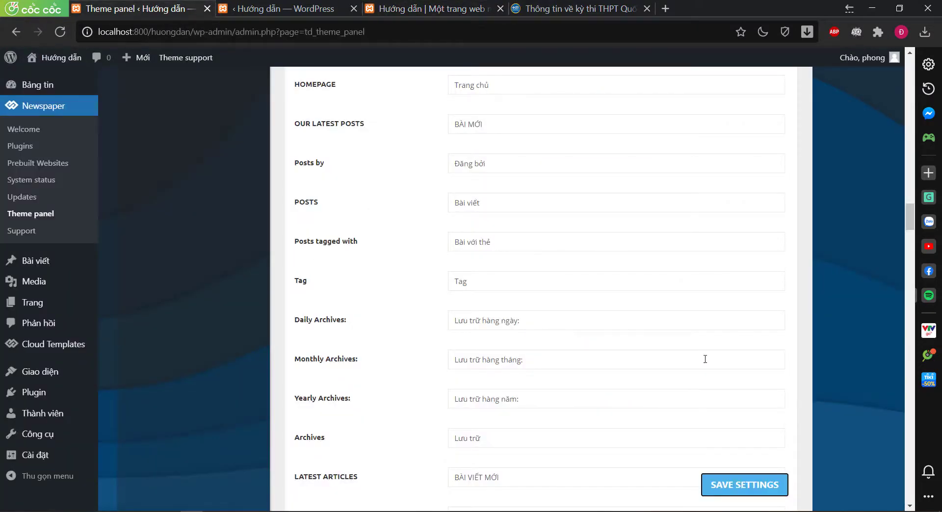
pyautogui.hotkey('ctrl', 'h')
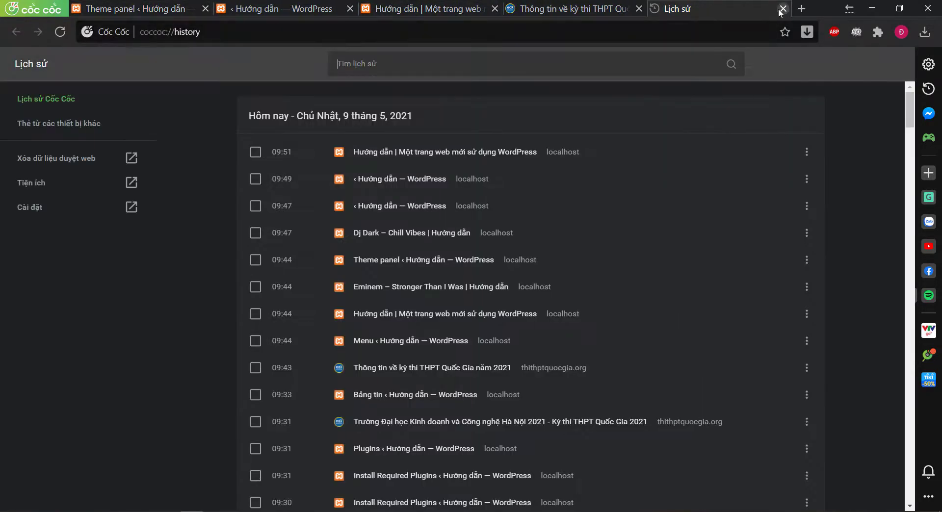
pyautogui.click(782, 9)
pyautogui.hotkey('ctrl', 'f')
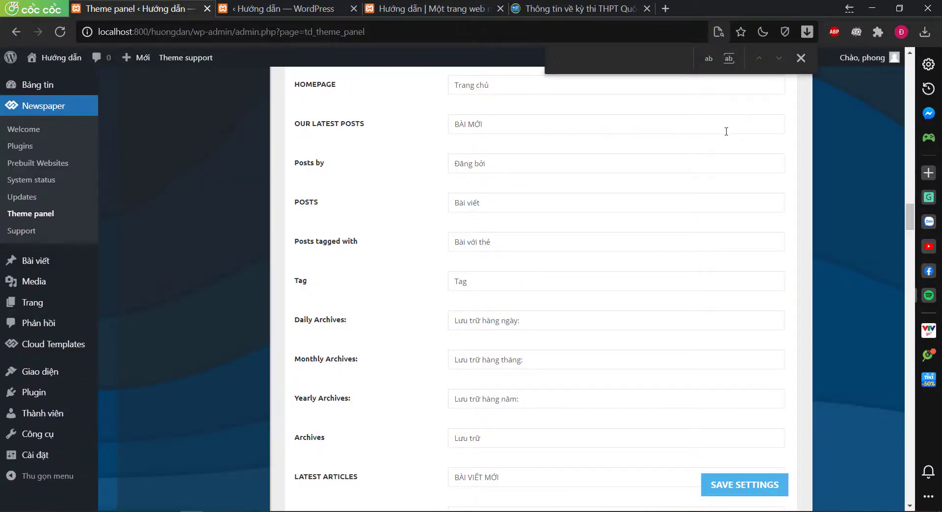
pyautogui.write('EDITOR PICKS')
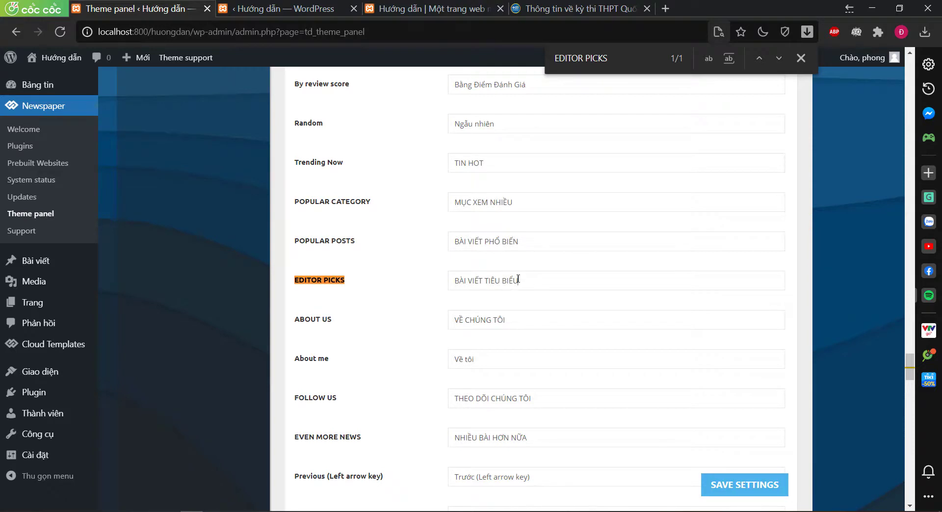
pyautogui.click(747, 497)
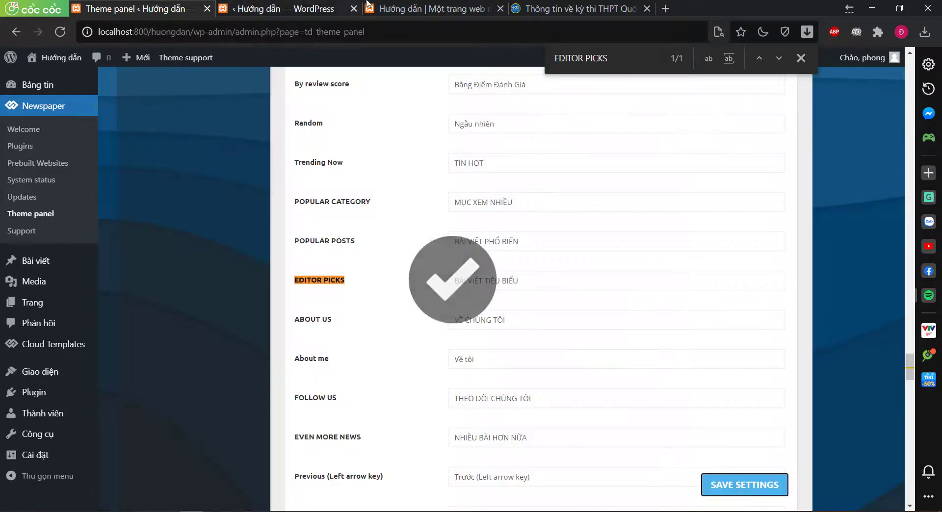
# Check the labels on the local home page and the Music category page, then return to the home page's sections below the slider
pyautogui.click(432, 8)
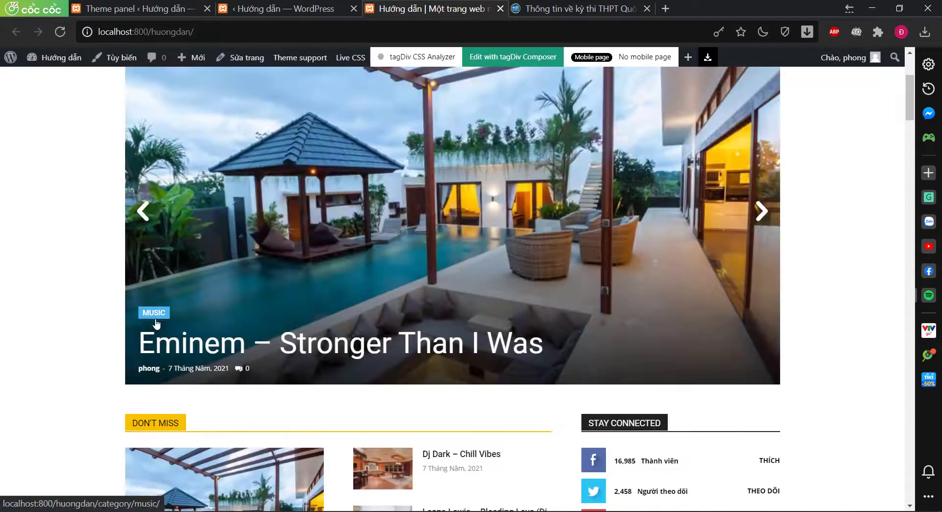
pyautogui.click(160, 316)
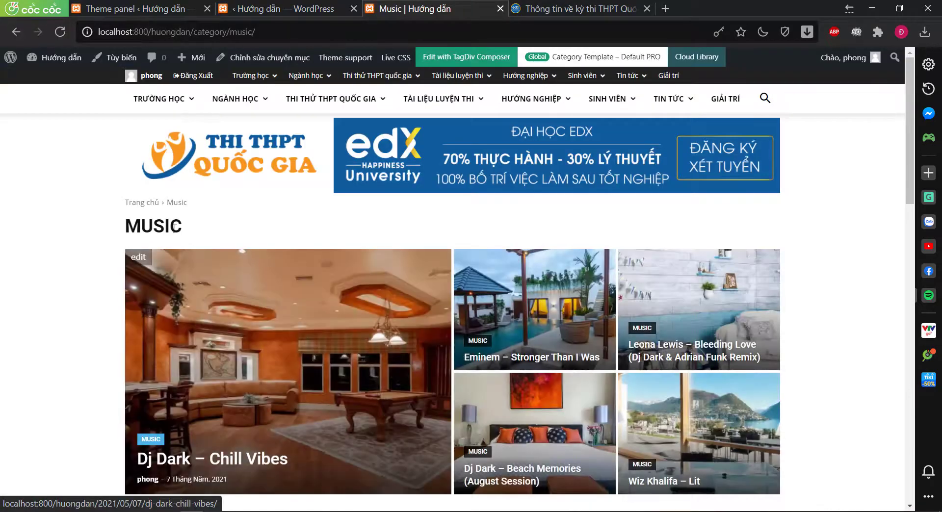
pyautogui.hotkey('alt', 'Left')
pyautogui.scroll(-5, 790, 413)
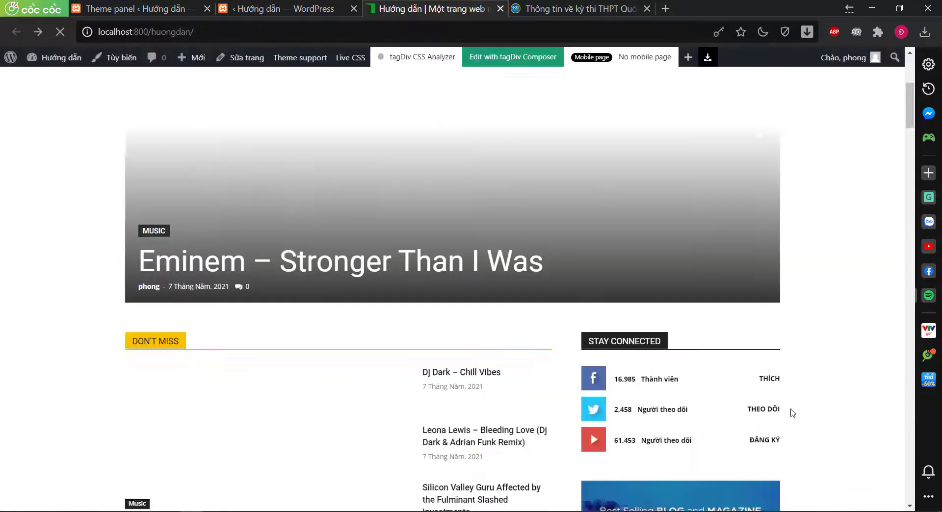
pyautogui.scroll(-7, 850, 396)
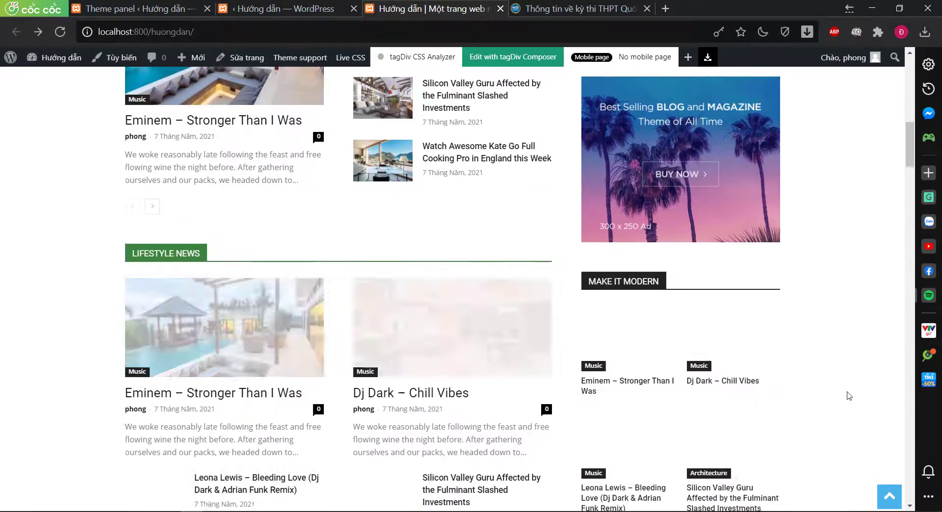
pyautogui.scroll(4, 850, 396)
pyautogui.scroll(4, 850, 396)
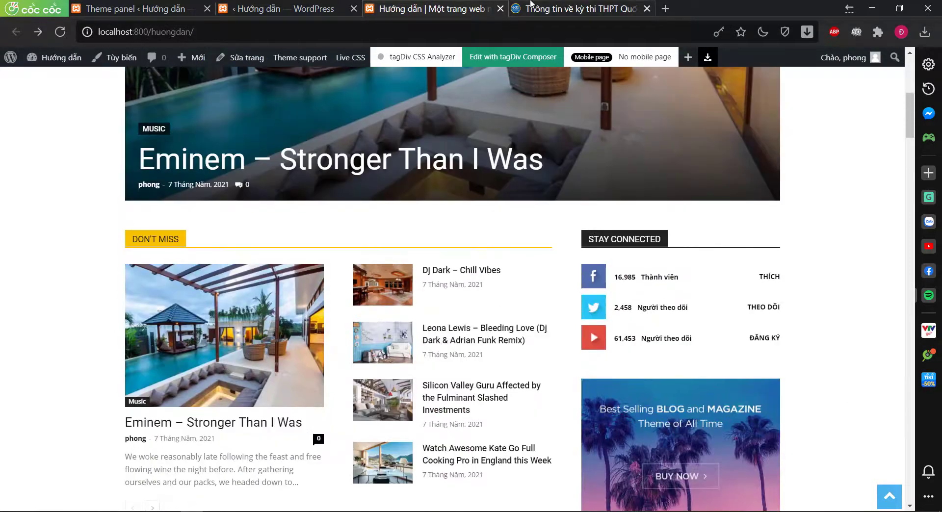
# Return to the Theme panel, close the text search, and review the translation strings back up to the start of the Translations section
pyautogui.click(574, 8)
pyautogui.click(290, 8)
pyautogui.click(137, 10)
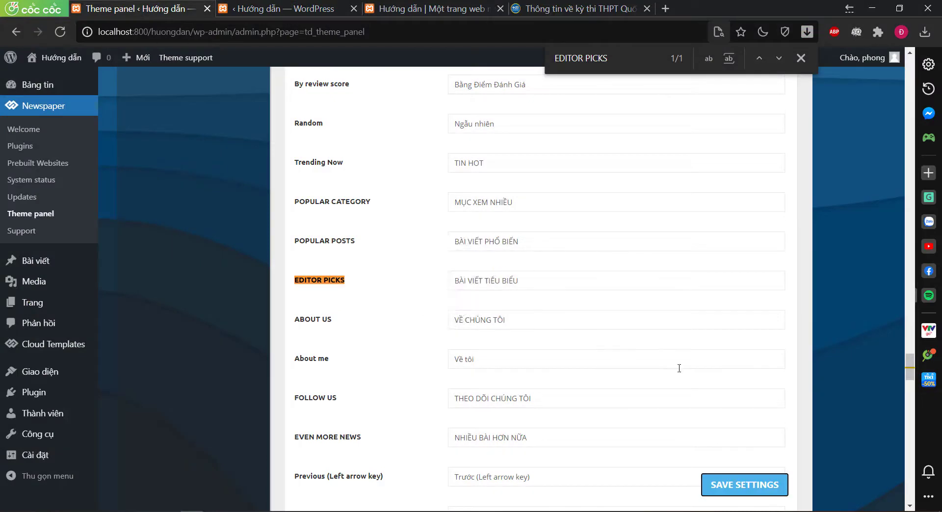
pyautogui.scroll(15, 558, 378)
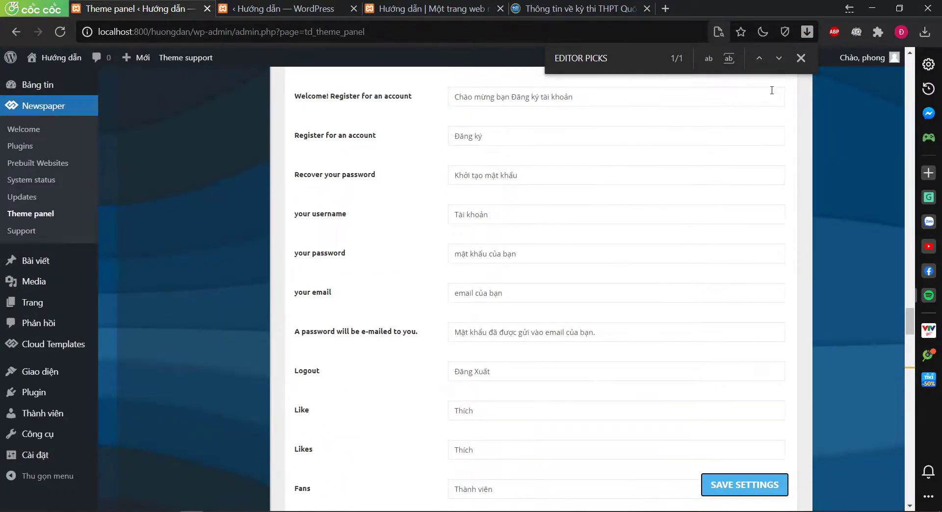
pyautogui.click(799, 58)
pyautogui.scroll(20, 599, 337)
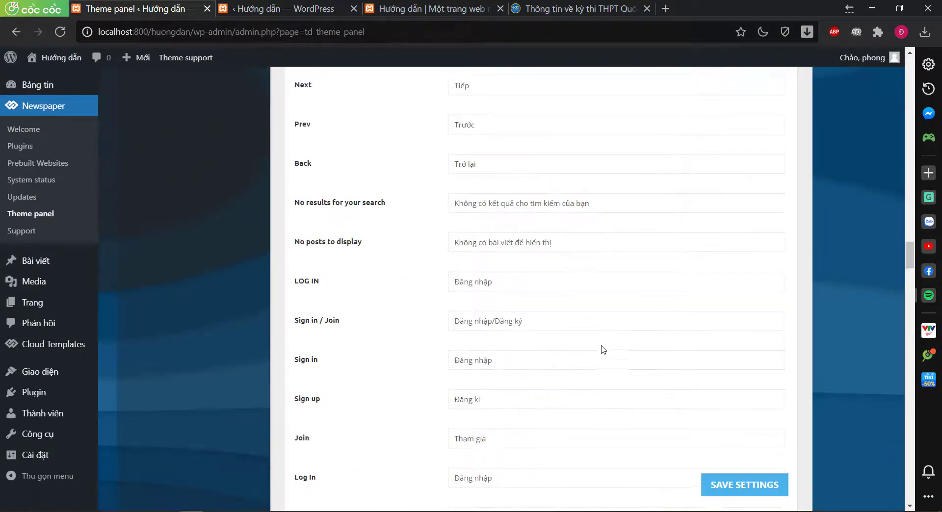
pyautogui.scroll(20, 603, 350)
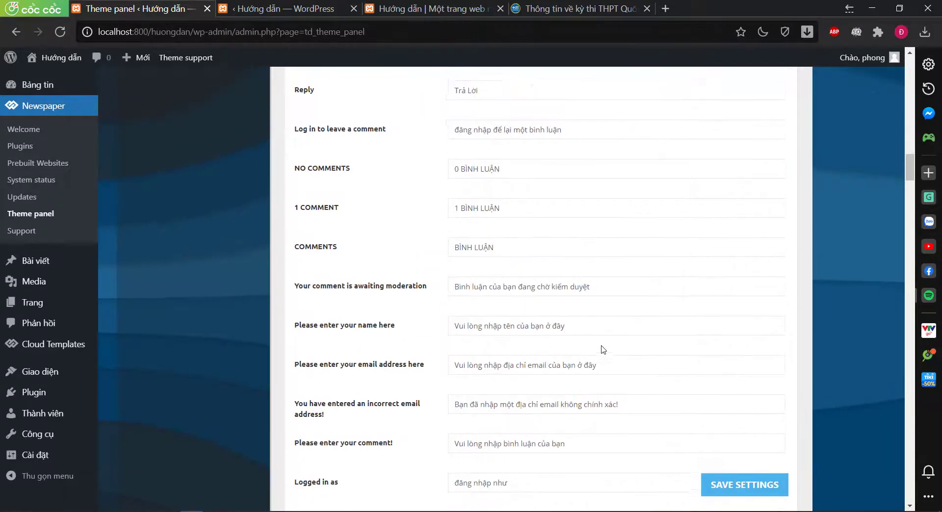
pyautogui.scroll(10, 604, 350)
pyautogui.scroll(-4, 603, 349)
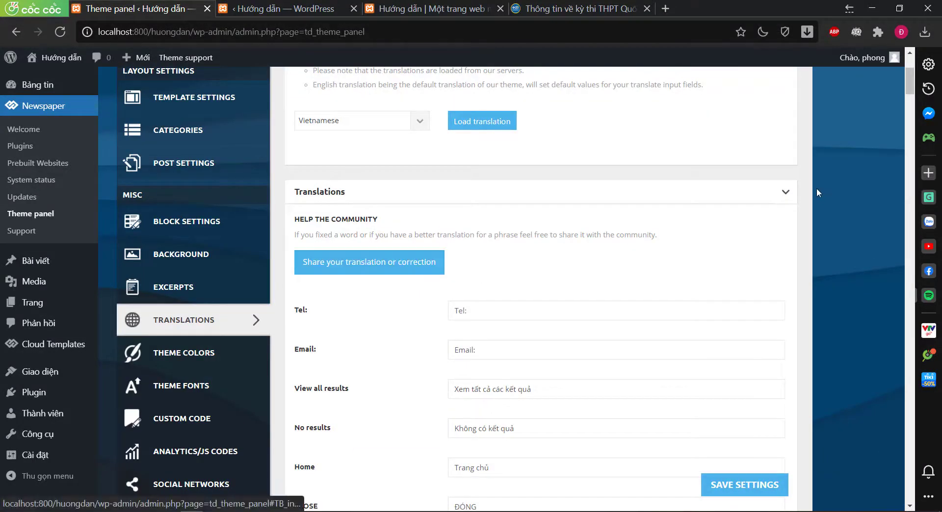
pyautogui.click(785, 195)
pyautogui.click(784, 192)
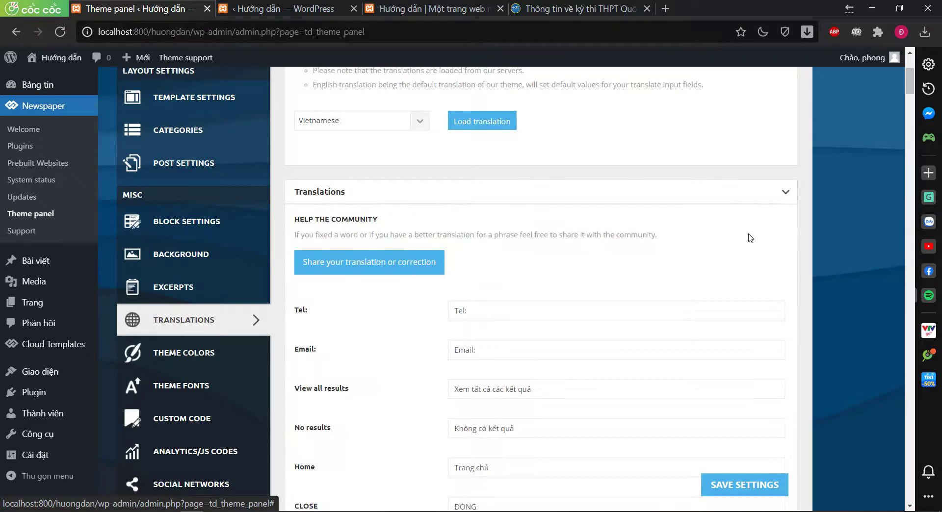
pyautogui.scroll(-1, 634, 320)
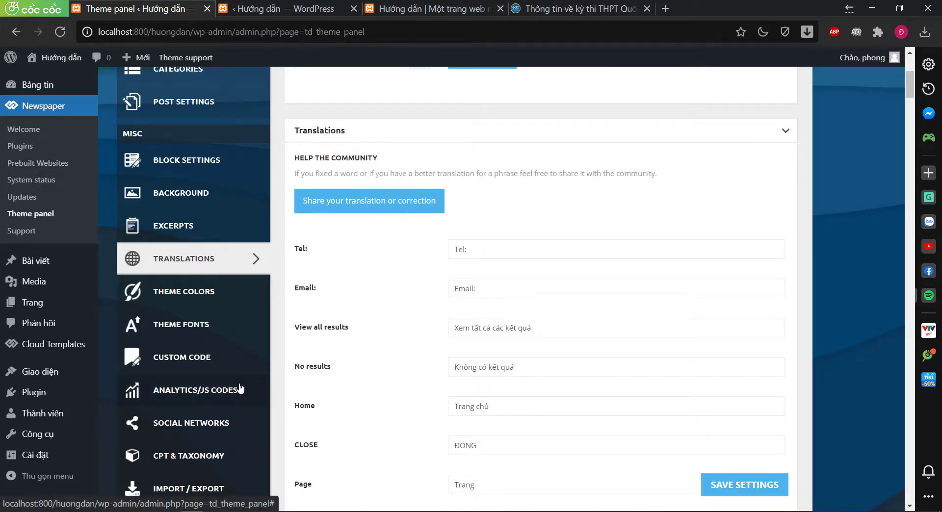
pyautogui.scroll(5, 246, 385)
# Examine the reference site's home page sections and its sidebar edX banner
pyautogui.click(413, 4)
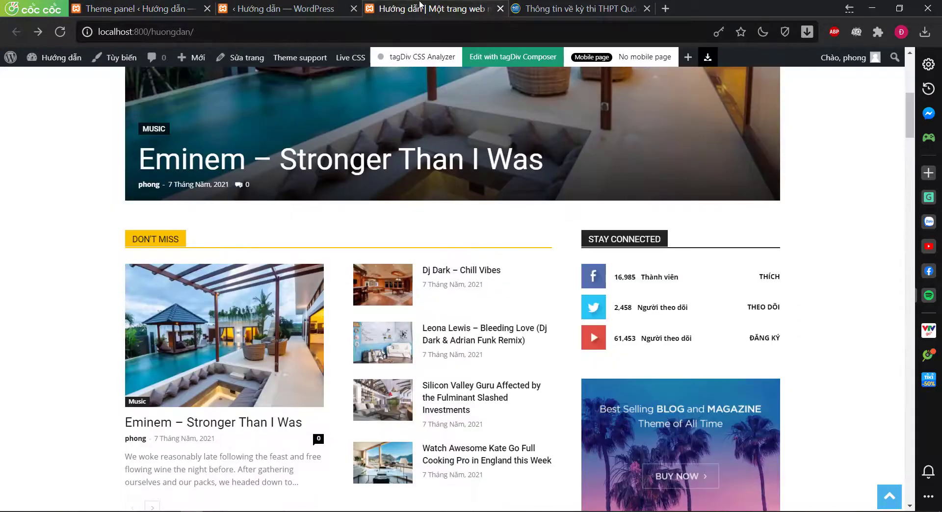
pyautogui.click(571, 4)
pyautogui.scroll(10, 452, 485)
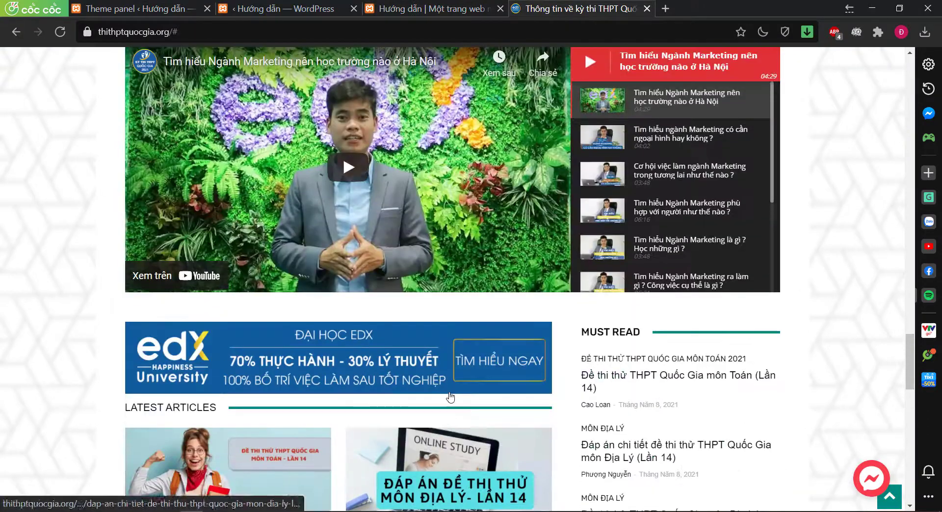
pyautogui.scroll(-15, 751, 368)
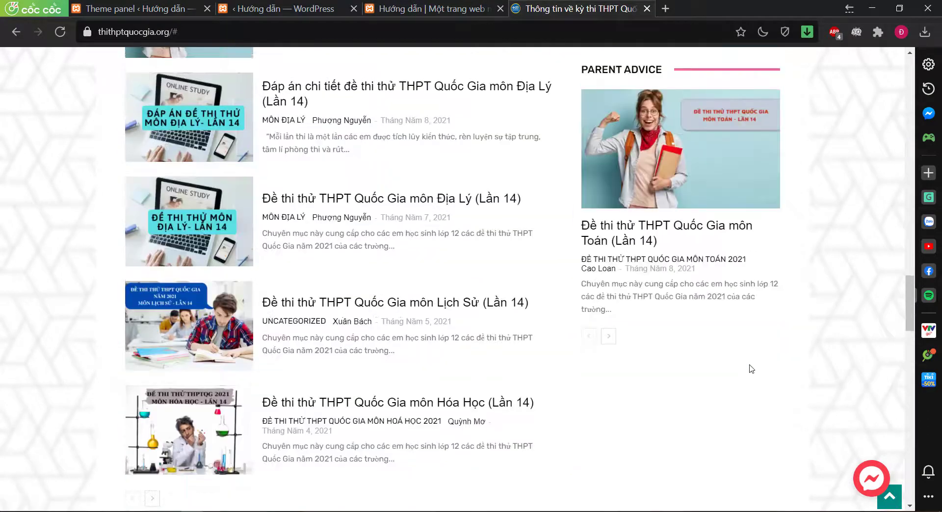
pyautogui.scroll(10, 751, 368)
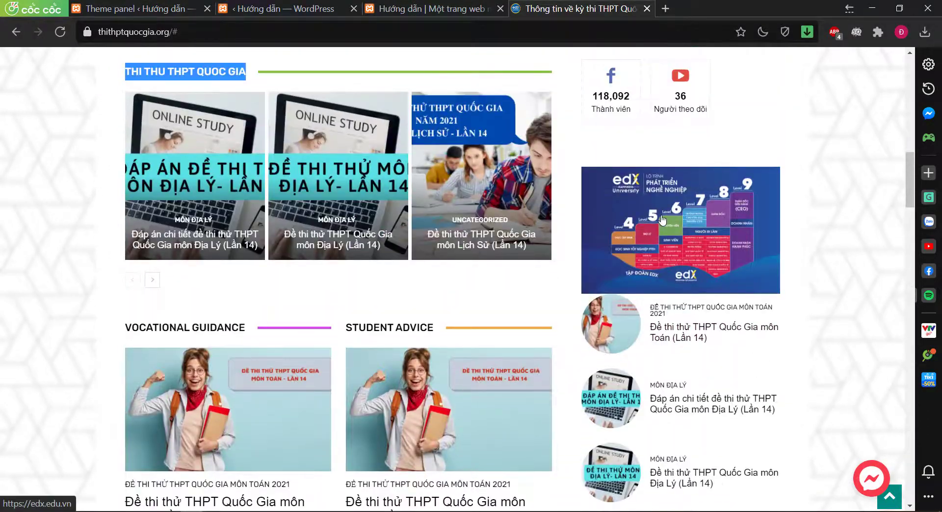
pyautogui.scroll(3, 662, 221)
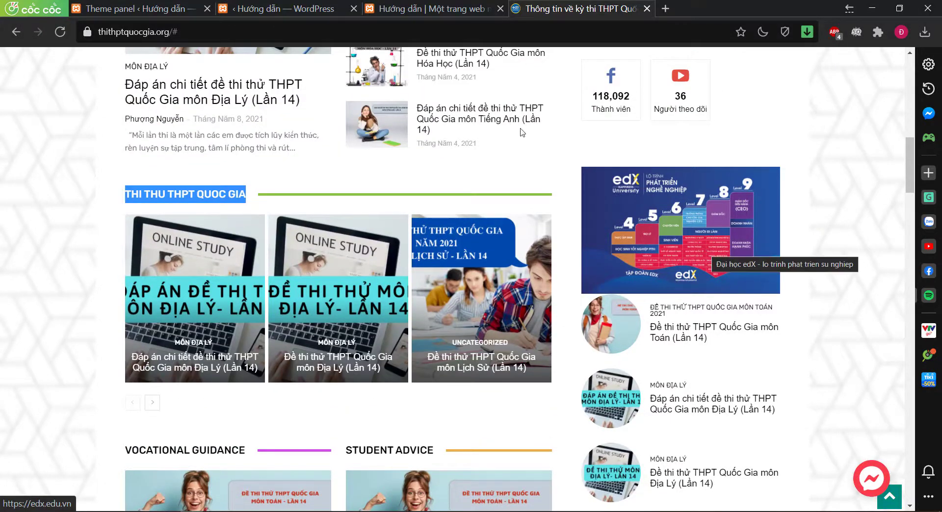
# Compare the local home page's sections, test the link of the sidebar 300 x 250 ad, and return to the original home page tab
pyautogui.hotkey('ctrl', 'shift', 'Tab')
pyautogui.scroll(-10, 779, 363)
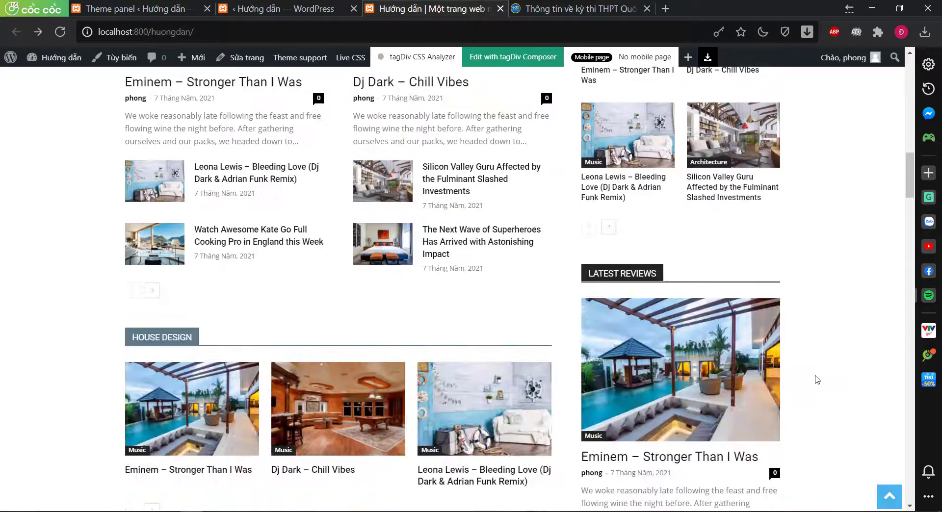
pyautogui.scroll(-8, 817, 380)
pyautogui.click(746, 263)
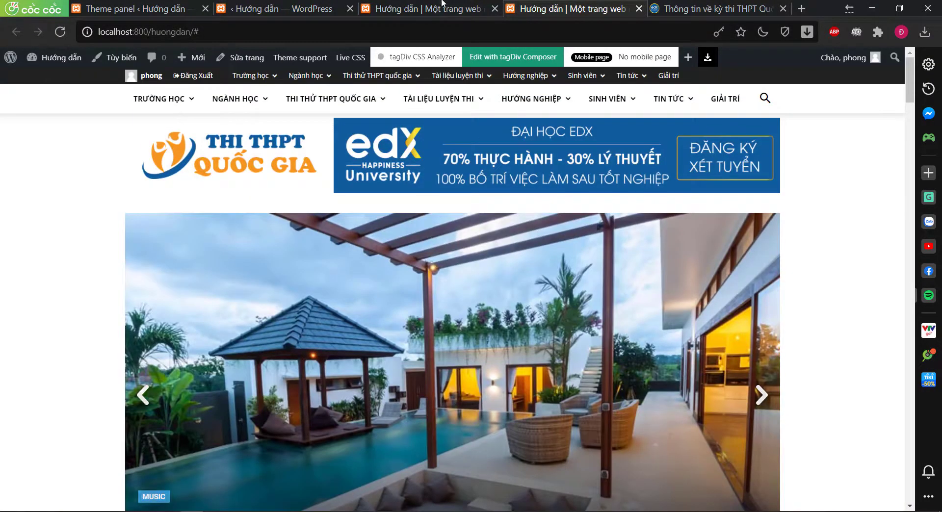
pyautogui.click(442, 7)
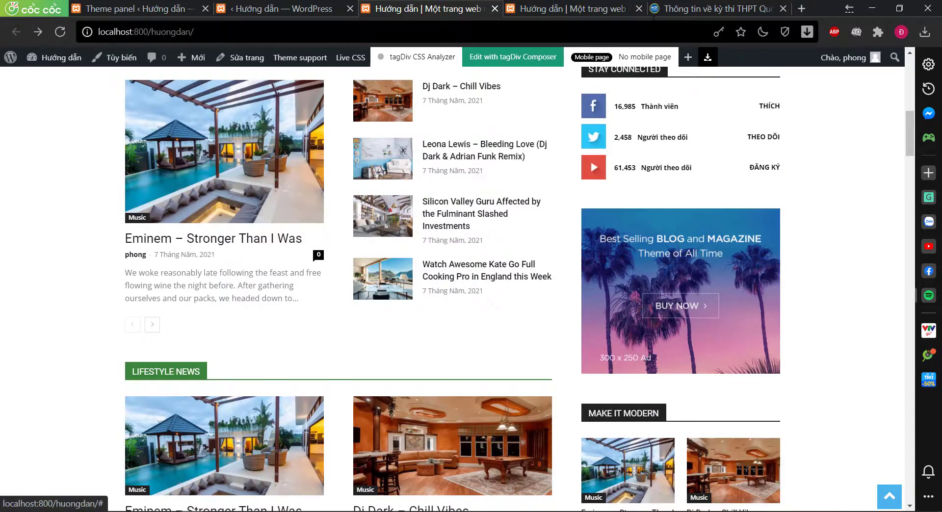
# Close the duplicate home page tab and save the reference site's sidebar edX image as Lo-trinh-phat-trien-su-nghiep-tai-Dai-hoc-edX.png
pyautogui.hotkey('ctrl', 'w')
pyautogui.rightClick(671, 243)
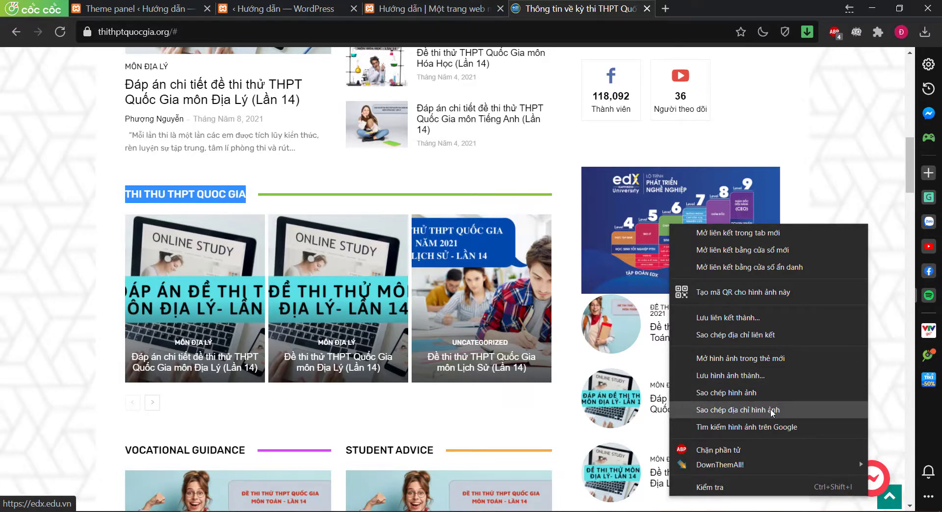
pyautogui.click(746, 376)
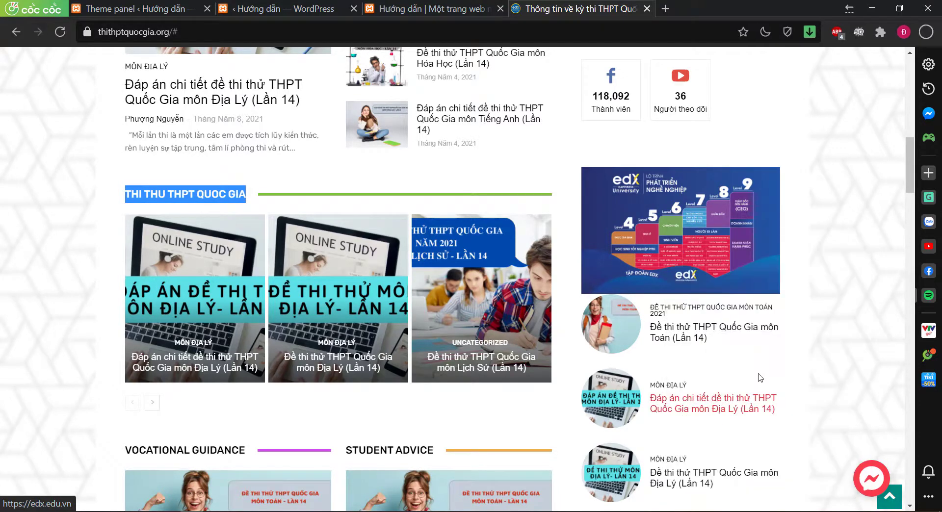
pyautogui.click(775, 392)
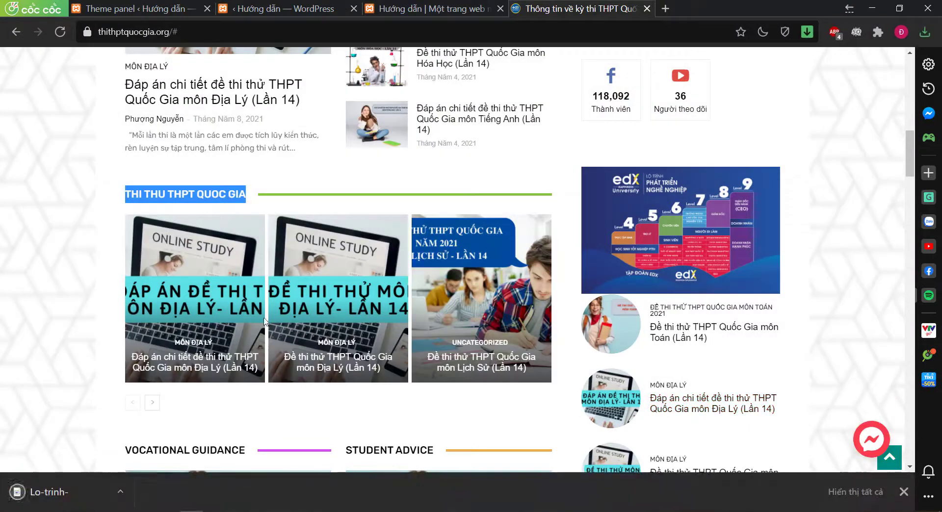
# Open the ads settings in the Theme panel and expand the Sidebar ad section to inspect its ad code
pyautogui.click(128, 9)
pyautogui.click(284, 12)
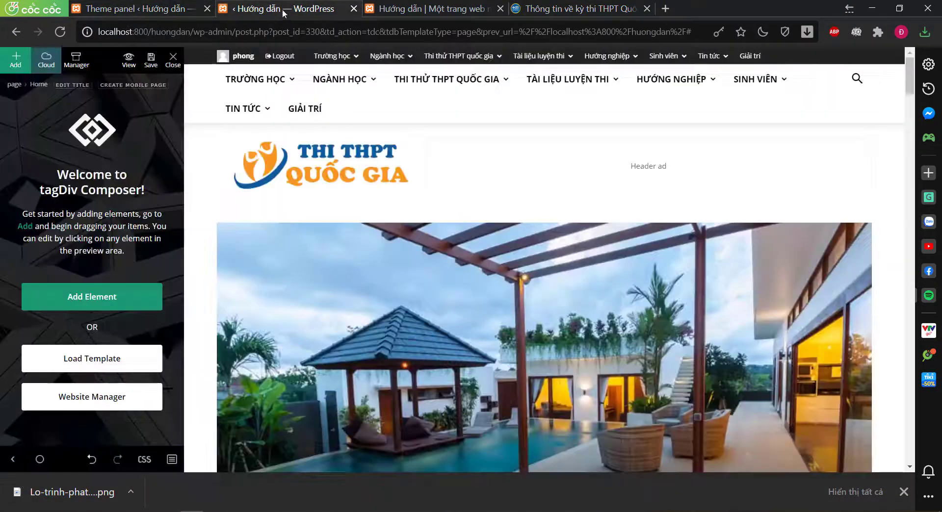
pyautogui.click(173, 6)
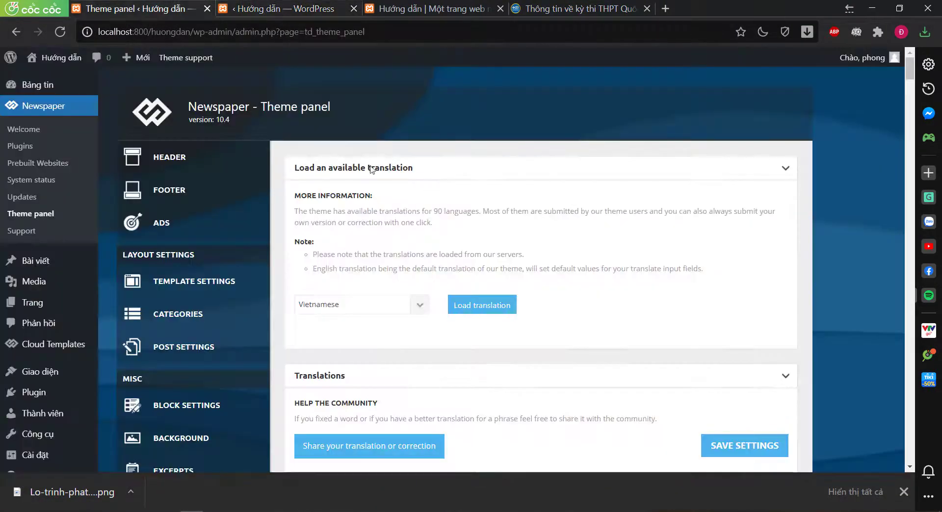
pyautogui.click(205, 226)
pyautogui.scroll(-9, 422, 280)
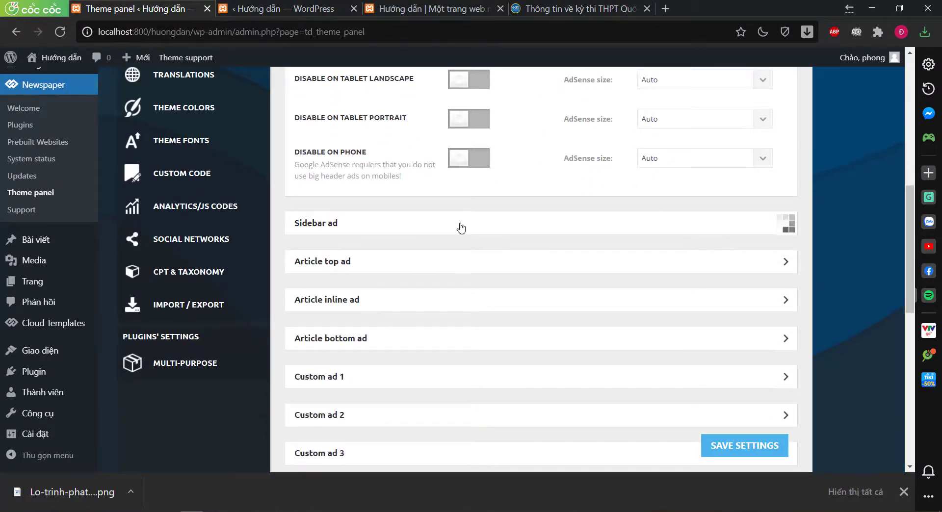
pyautogui.click(461, 225)
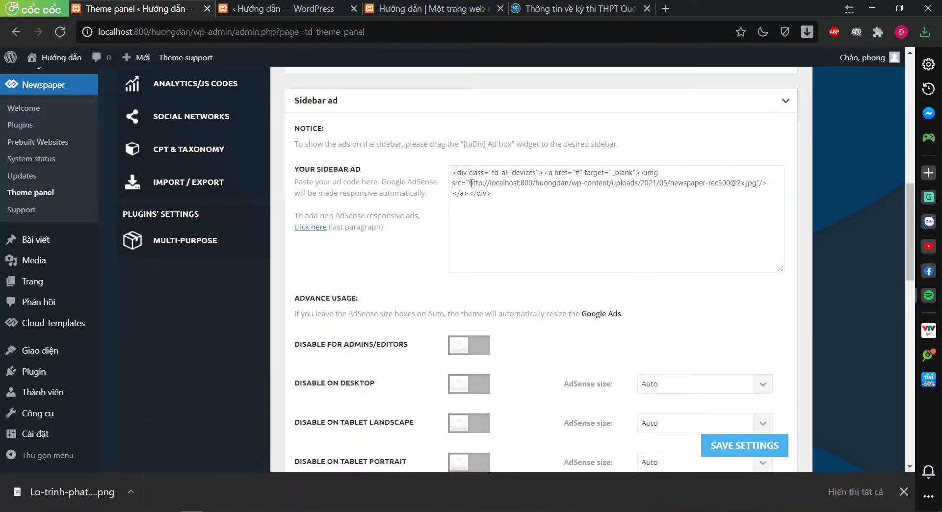
pyautogui.scroll(6, 328, 213)
pyautogui.scroll(-13, 428, 288)
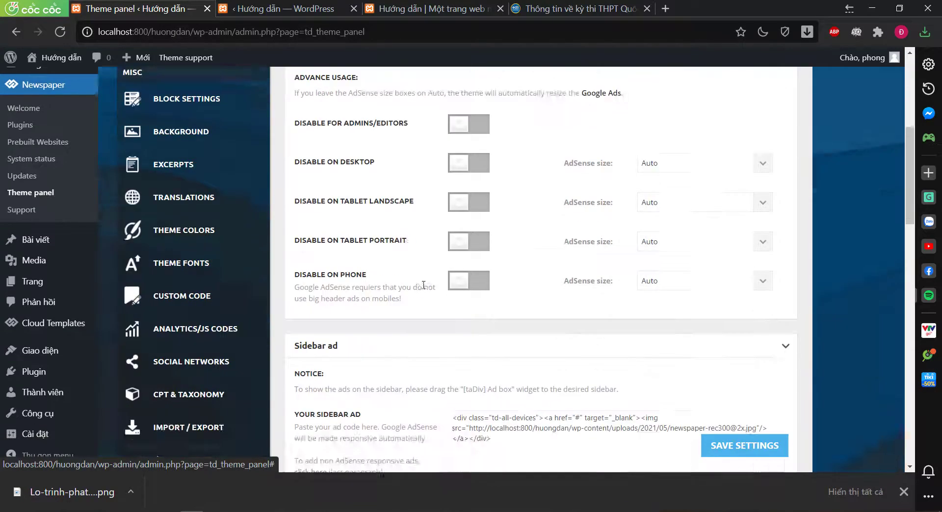
pyautogui.scroll(15, 428, 289)
# Upload Lo-trinh-phat-trien-su-nghiep-tai-Dai-hoc-edX.png from the Desktop to the media library through the header's logo upload
pyautogui.click(169, 129)
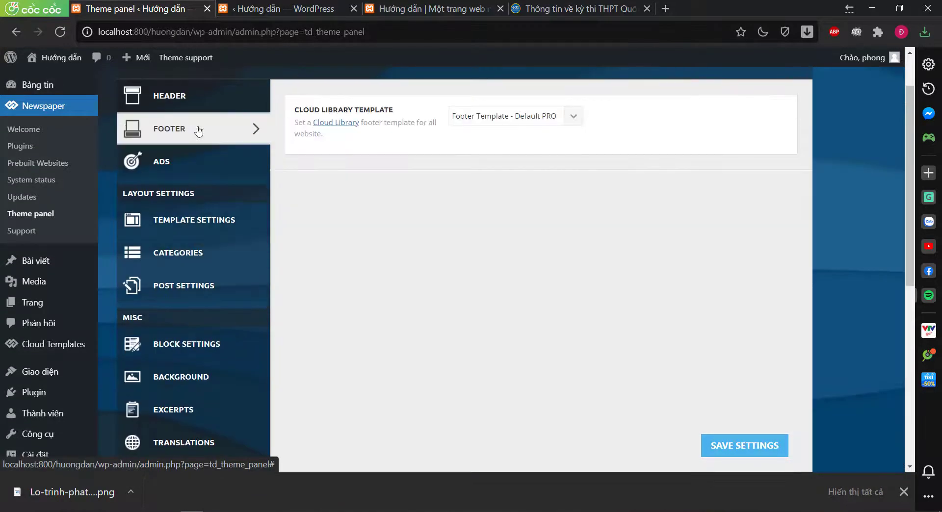
pyautogui.click(170, 96)
pyautogui.scroll(-4, 358, 170)
pyautogui.click(511, 248)
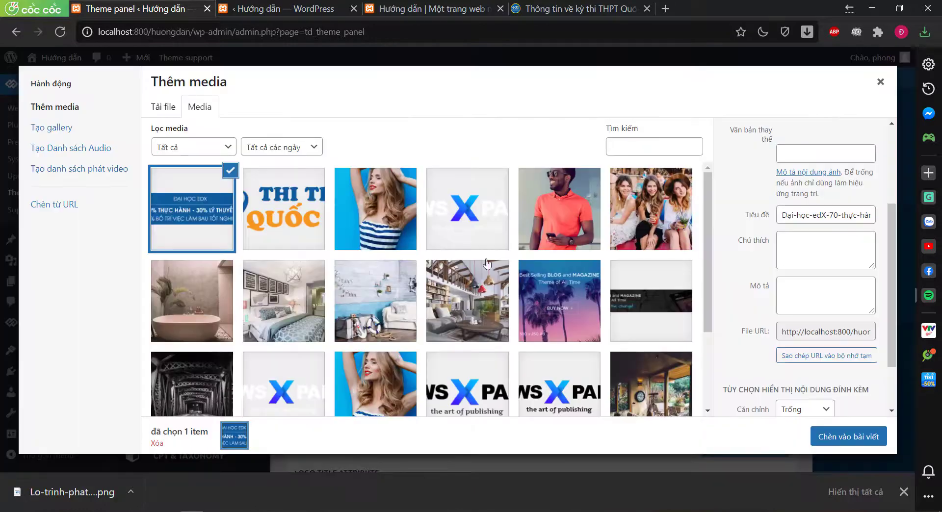
pyautogui.click(171, 113)
pyautogui.click(546, 272)
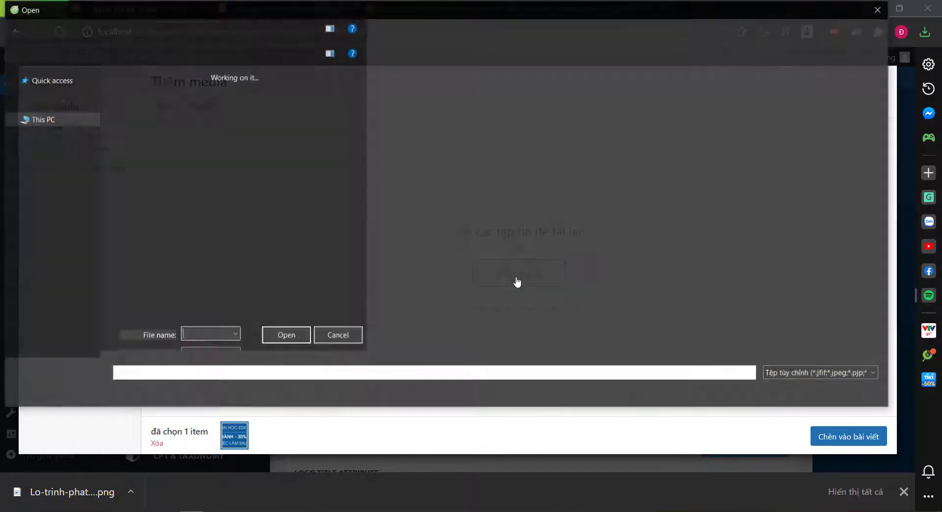
pyautogui.click(144, 118)
pyautogui.click(793, 392)
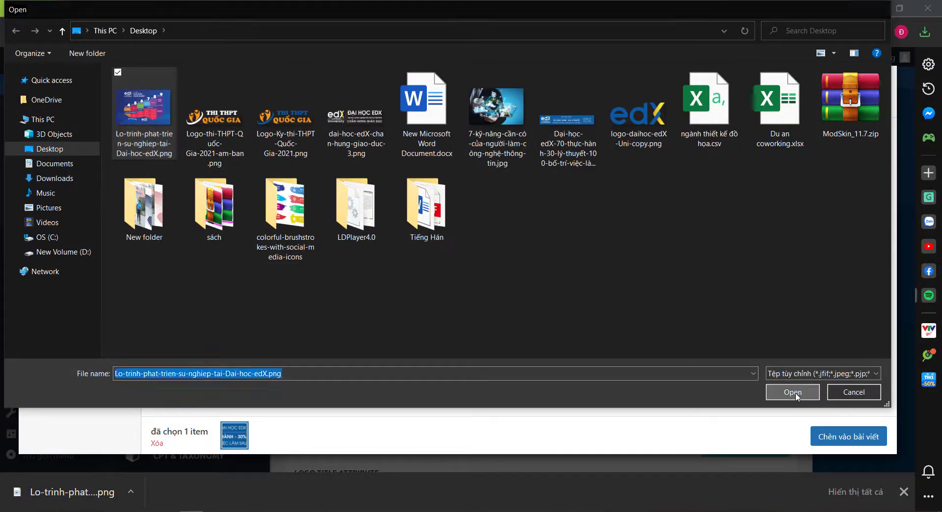
# Copy the file URL of the Đại-học-edX-70 banner in the media library and close the library
pyautogui.scroll(-5, 810, 330)
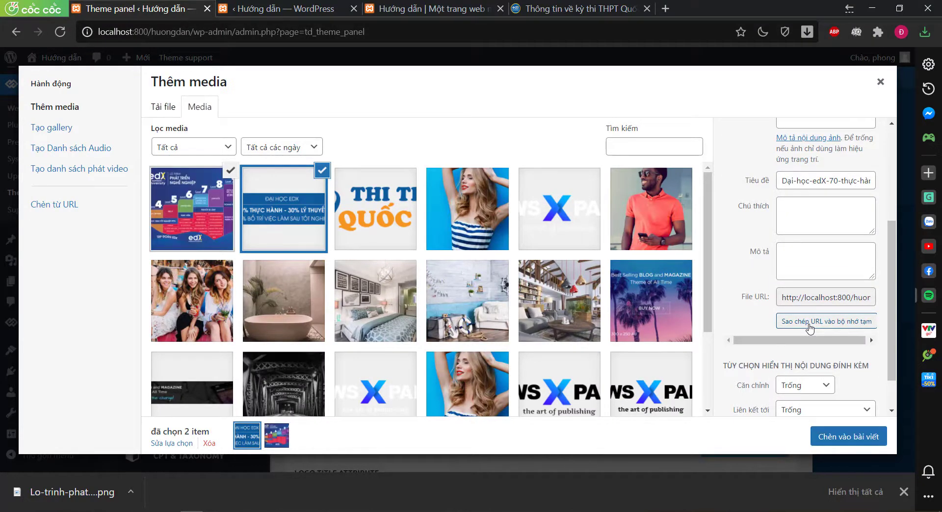
pyautogui.click(810, 328)
pyautogui.click(881, 81)
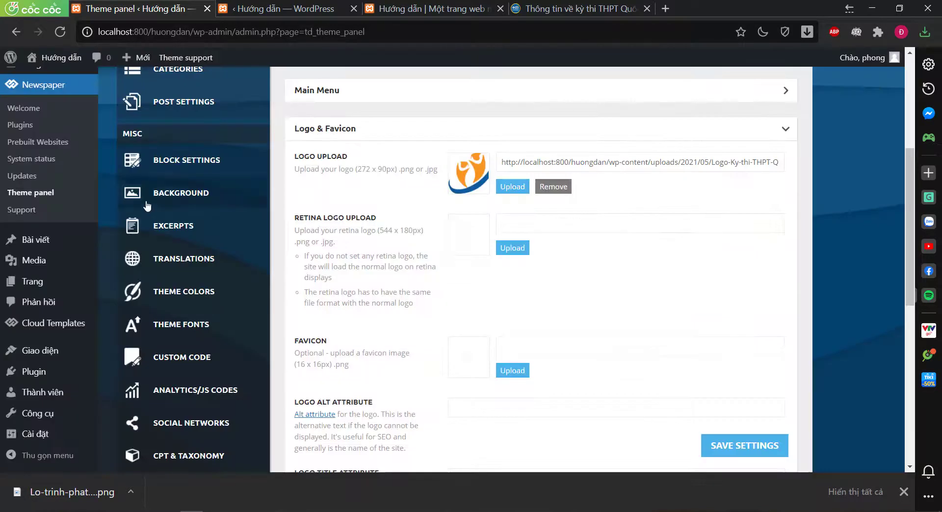
pyautogui.scroll(4, 206, 167)
pyautogui.click(207, 168)
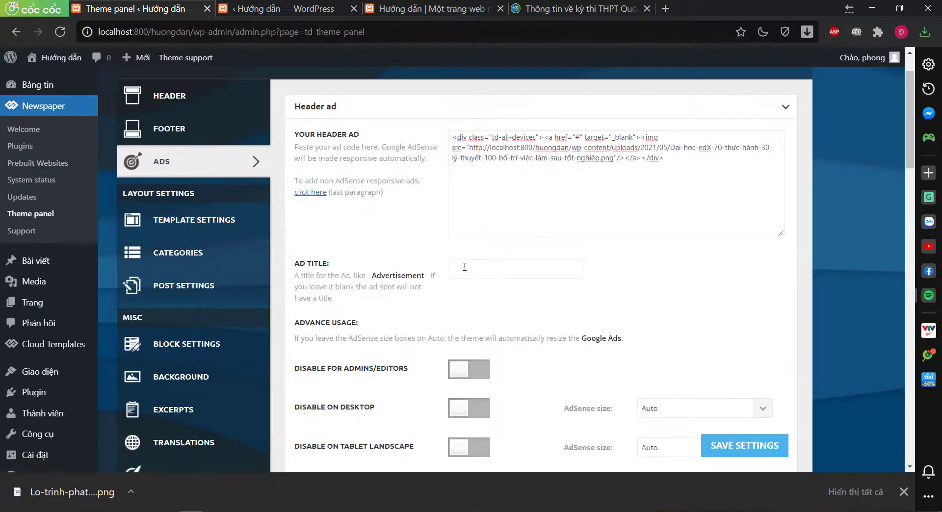
pyautogui.scroll(-5, 466, 267)
pyautogui.scroll(-5, 466, 267)
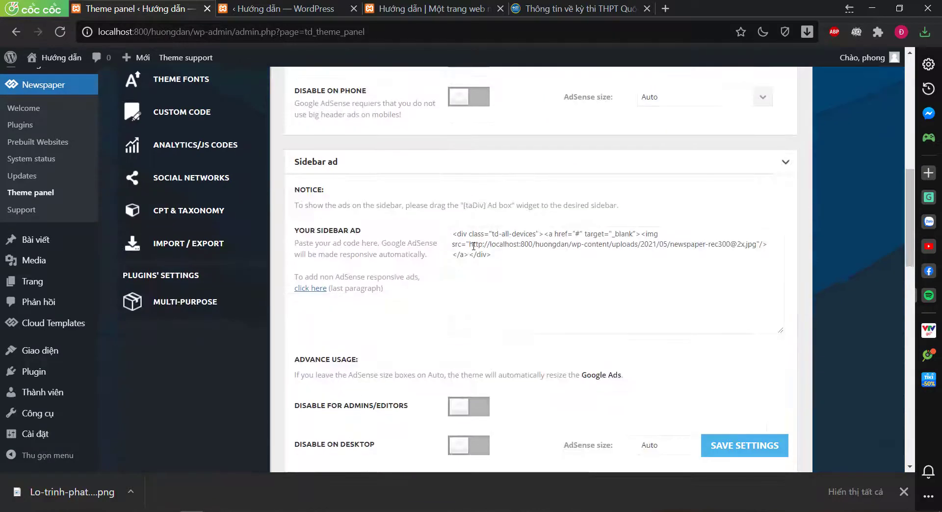
pyautogui.moveTo(470, 245); pyautogui.dragTo(734, 245)
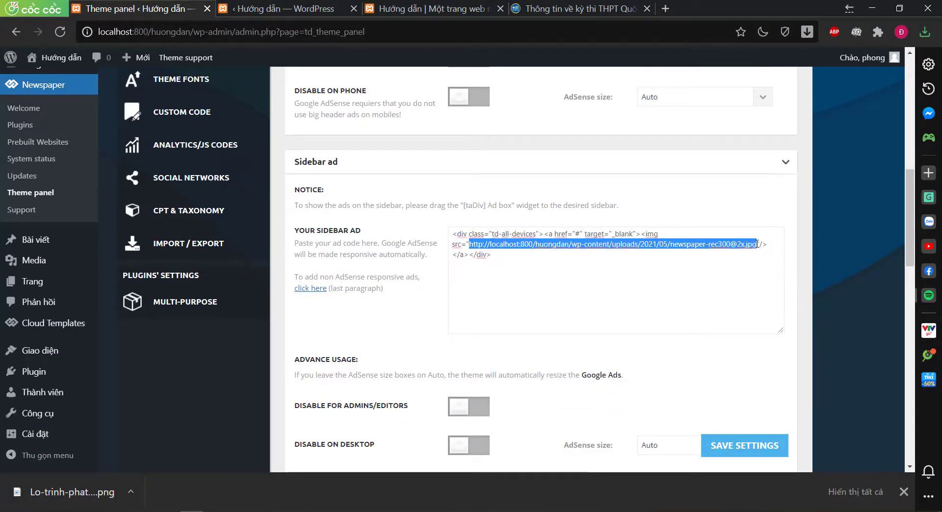
pyautogui.hotkey('ctrl', 'v')
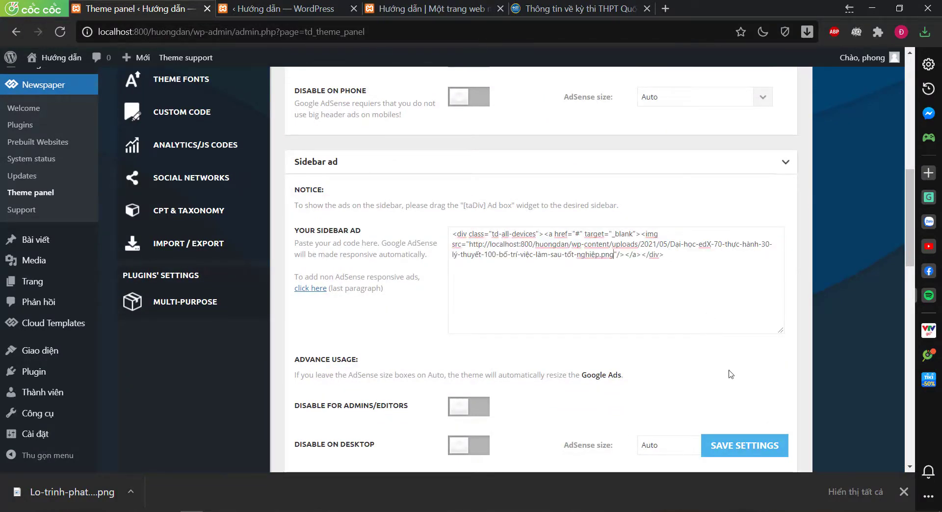
pyautogui.click(751, 451)
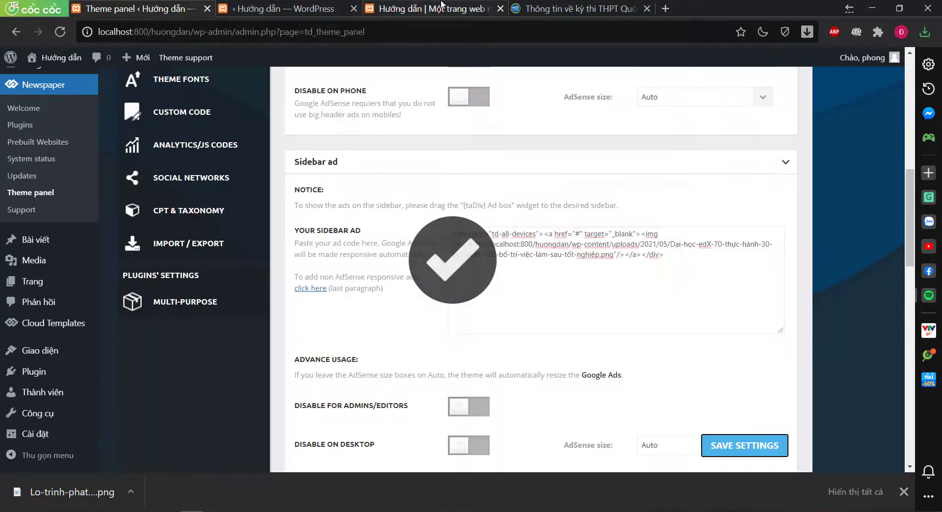
# Reload the local home page and check the sidebar ad below the Stay Connected block
pyautogui.click(432, 8)
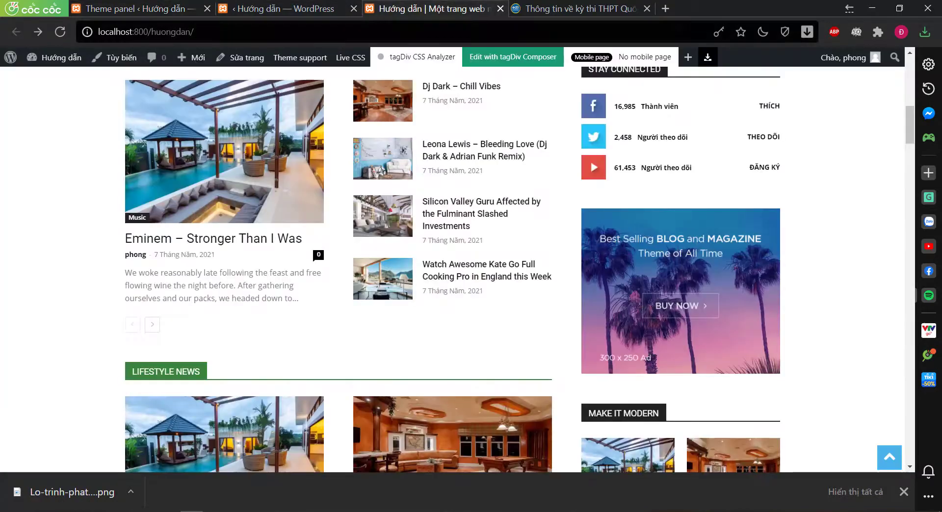
pyautogui.press('F5')
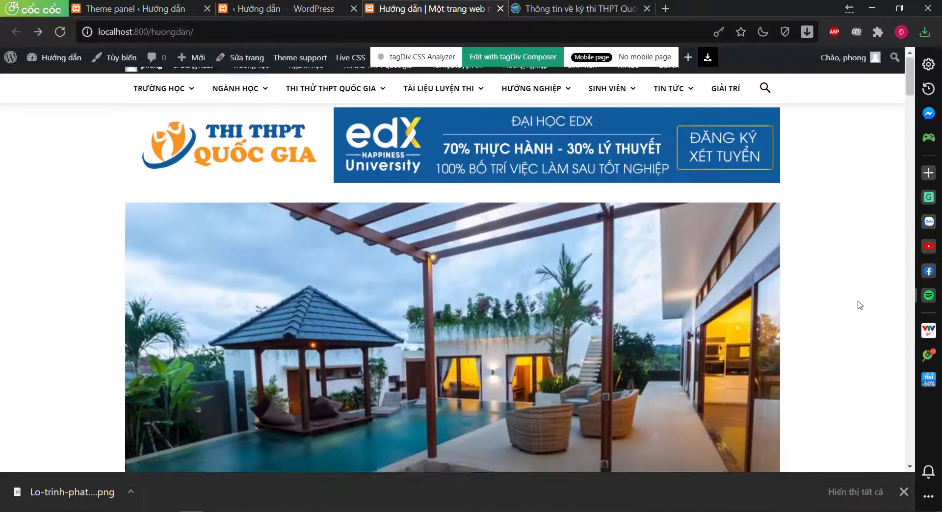
pyautogui.scroll(-10, 860, 306)
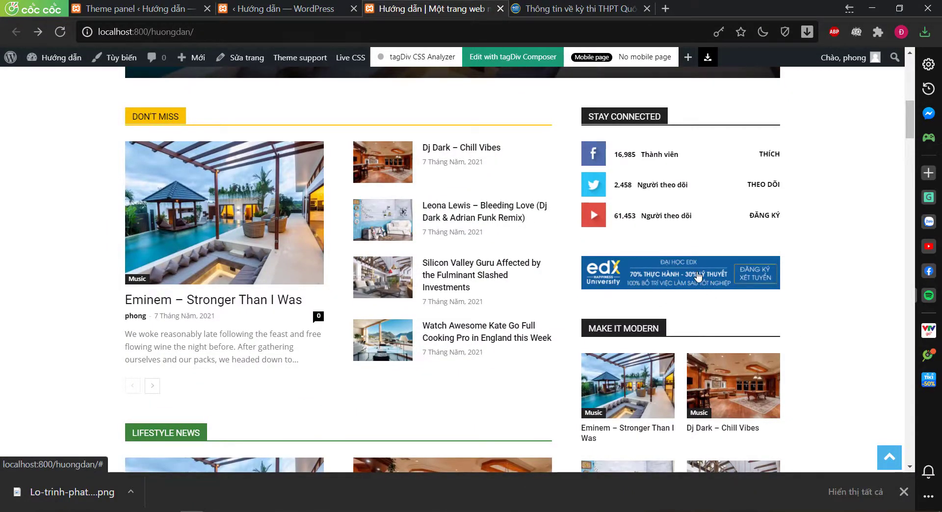
pyautogui.scroll(-1, 817, 269)
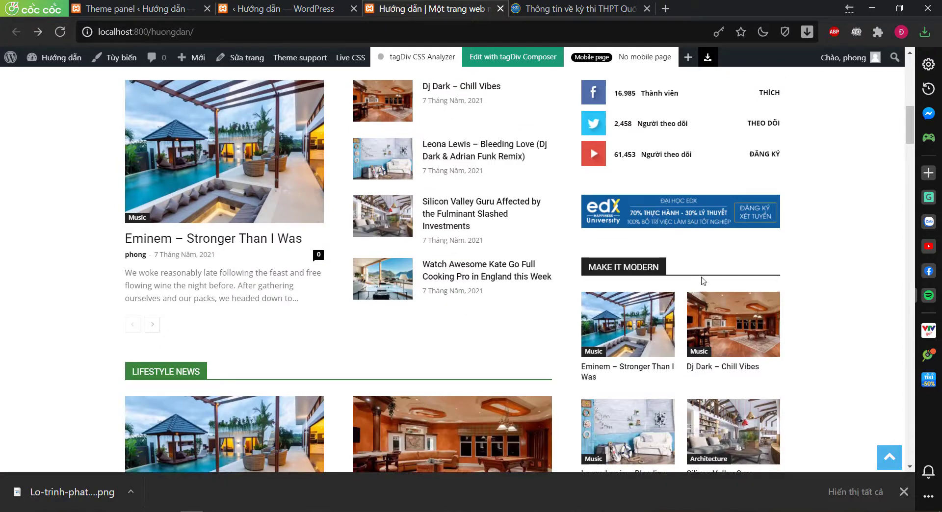
pyautogui.scroll(2, 589, 302)
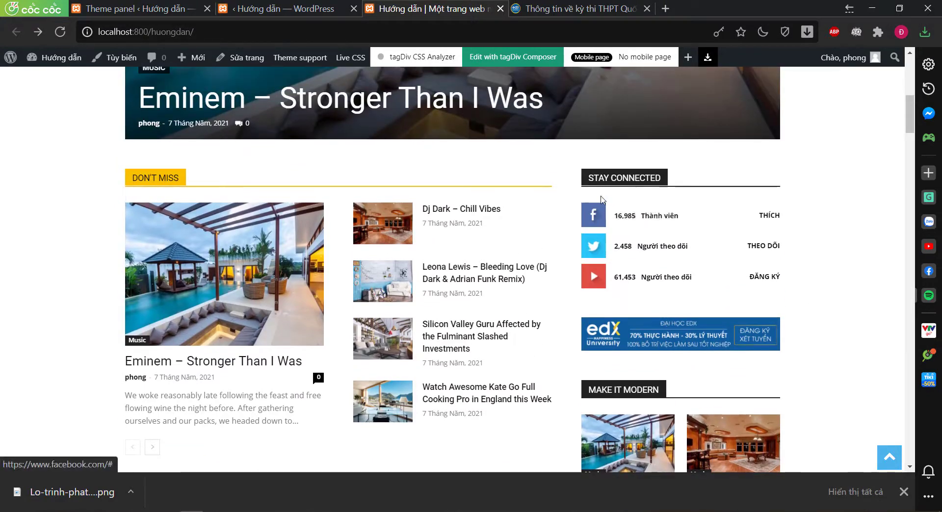
# Return to the Theme panel's ads settings, collapse the Header ad section and view the Sidebar ad code
pyautogui.click(287, 8)
pyautogui.click(148, 9)
pyautogui.scroll(10, 801, 243)
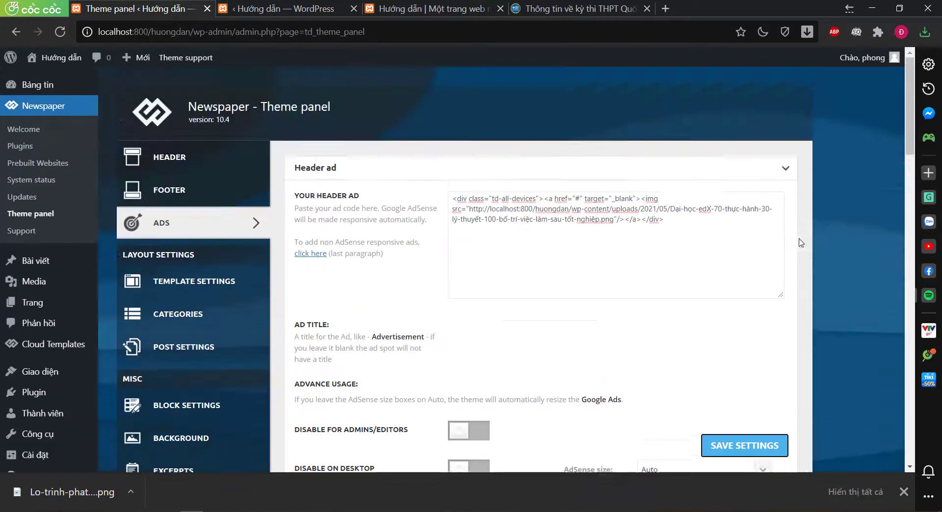
pyautogui.click(781, 172)
pyautogui.scroll(-2, 226, 370)
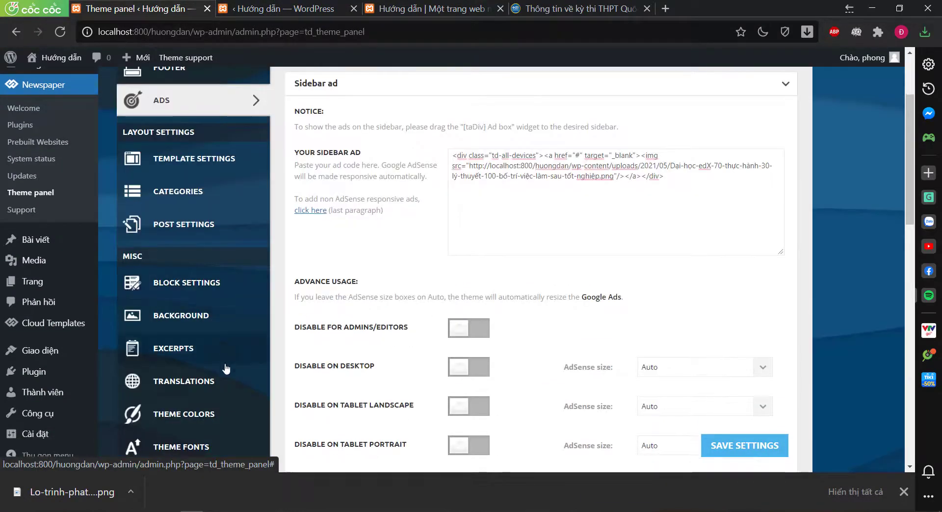
# Open the translation settings and collapse the section for loading an available translation
pyautogui.click(184, 381)
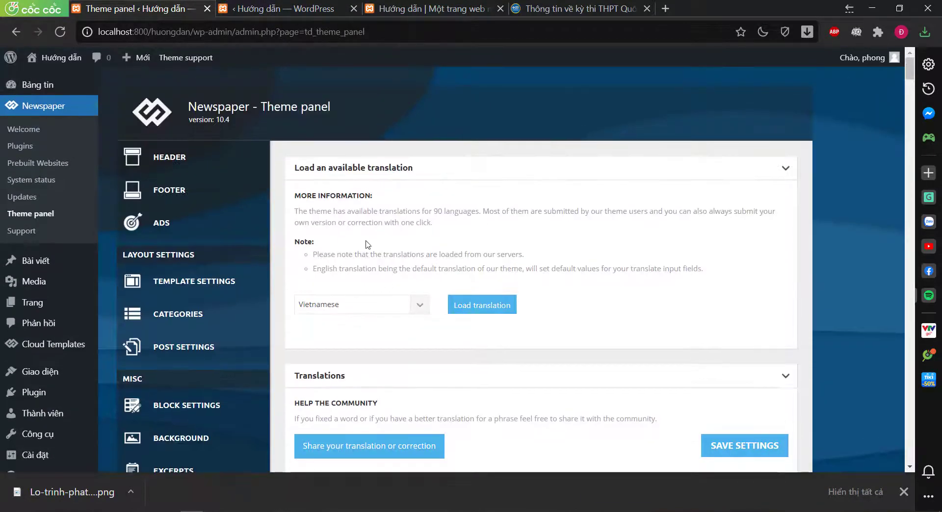
pyautogui.click(782, 171)
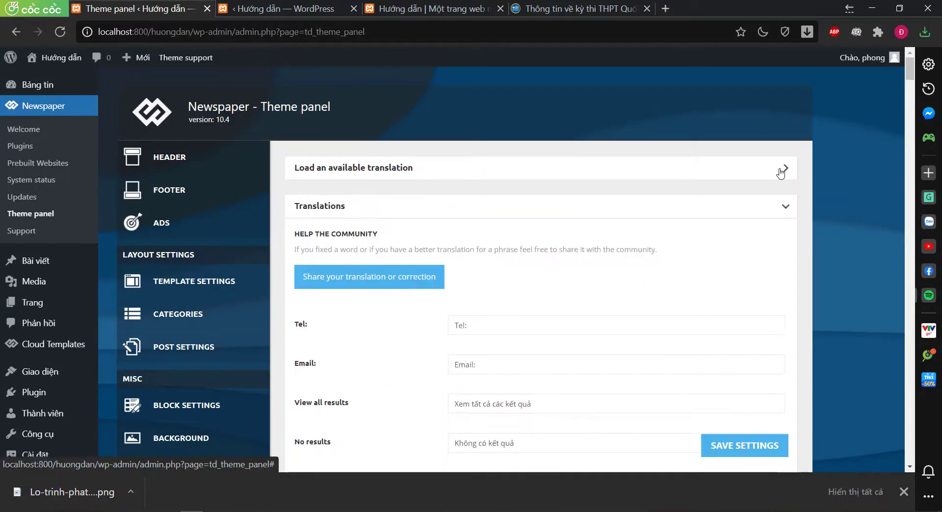
pyautogui.click(785, 208)
pyautogui.click(785, 208)
# Submit the Vietnamese translation to the theme community and collapse the Translations section
pyautogui.click(367, 284)
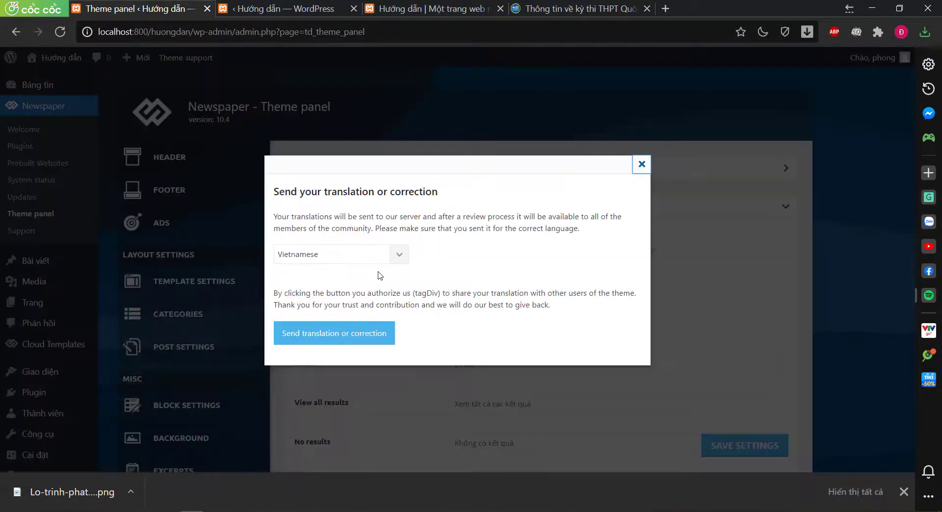
pyautogui.click(400, 259)
pyautogui.click(400, 259)
pyautogui.click(368, 332)
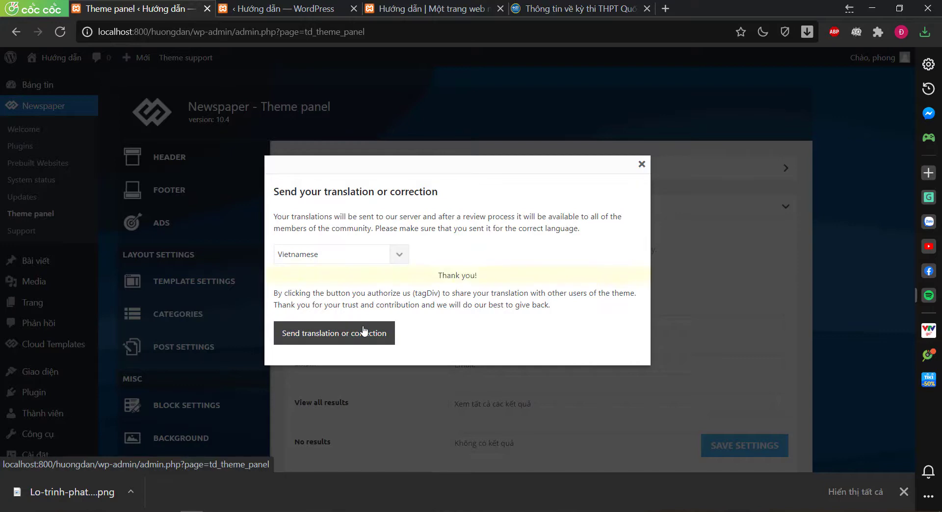
pyautogui.scroll(-1, 599, 286)
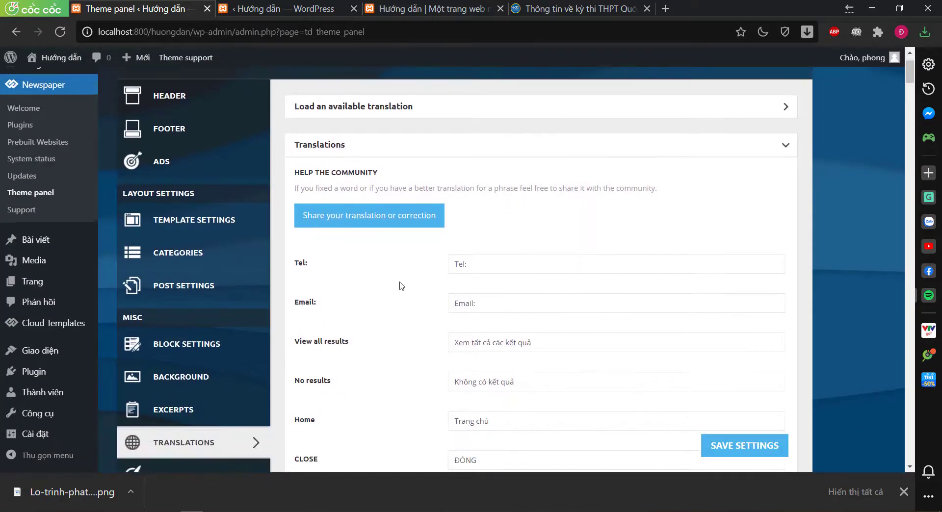
pyautogui.click(785, 146)
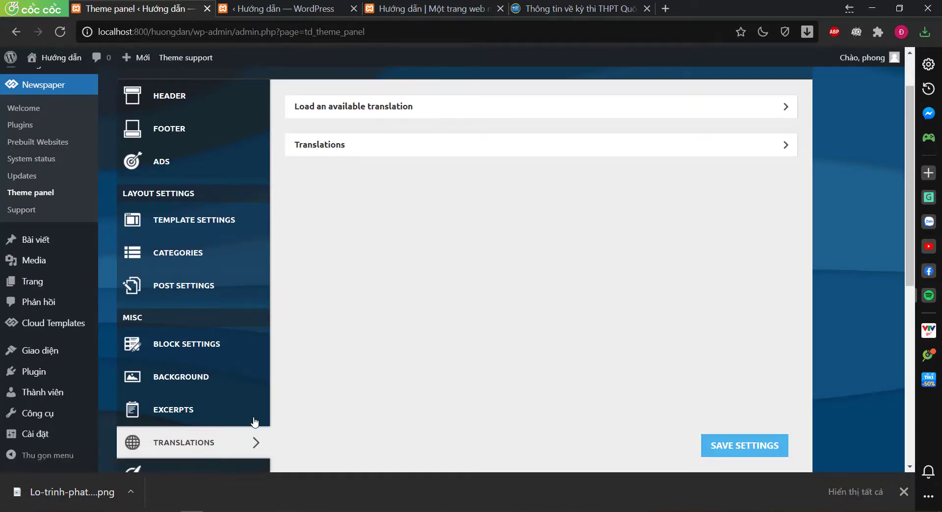
# Look through the excerpt settings and open the block settings with the block header templates
pyautogui.scroll(-2, 241, 402)
pyautogui.click(212, 300)
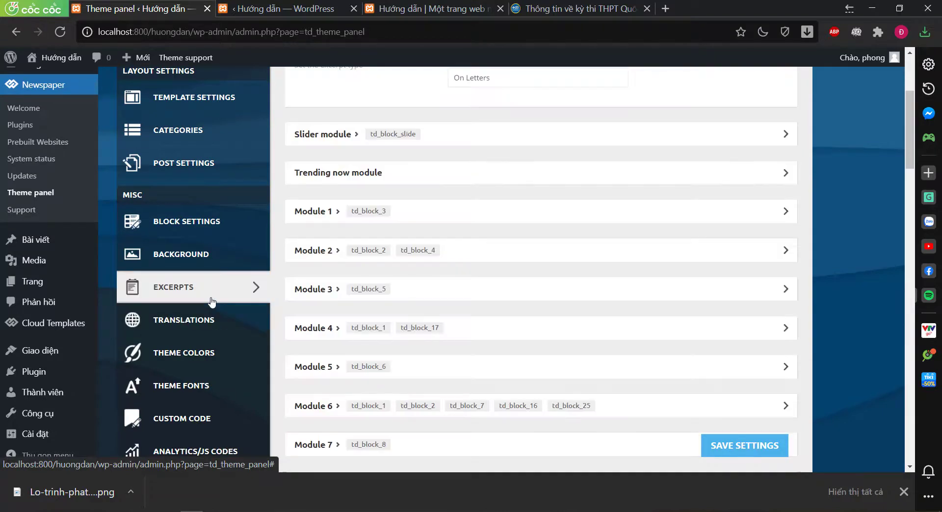
pyautogui.scroll(1, 212, 302)
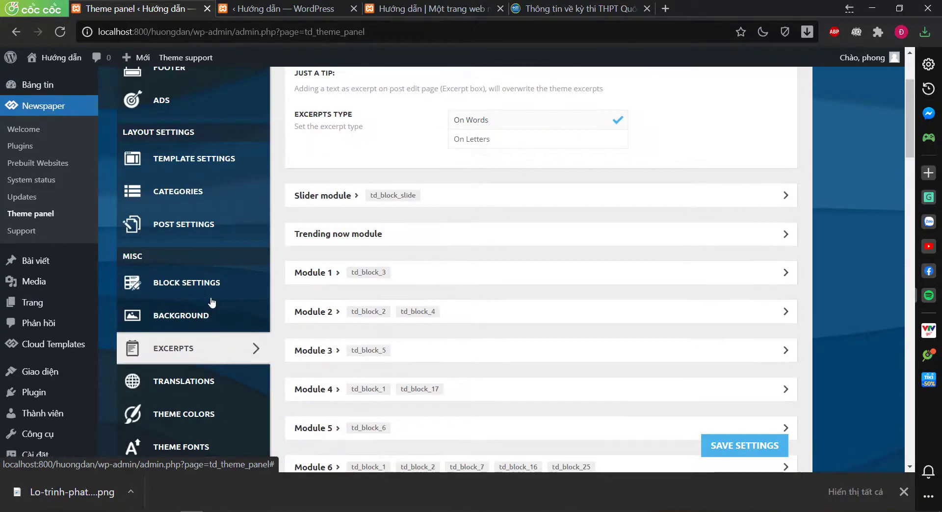
pyautogui.click(210, 291)
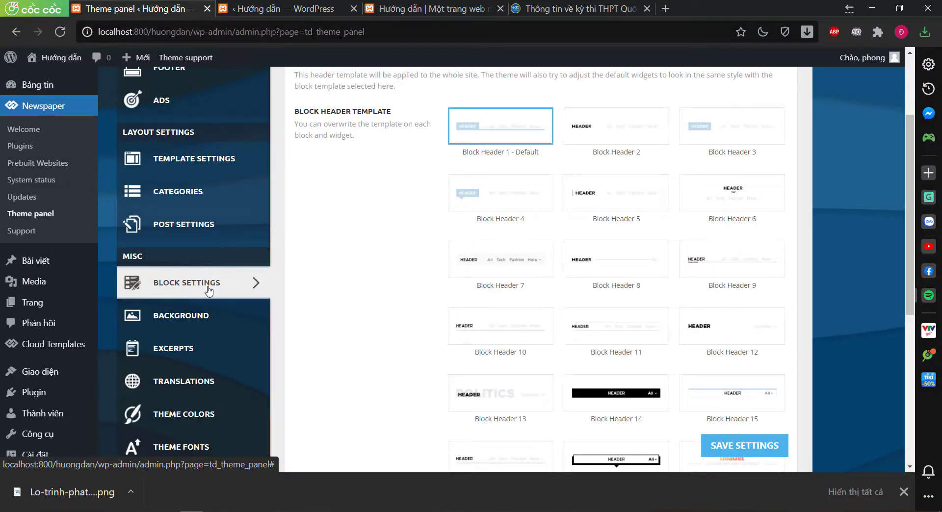
# View the video playlist section on the reference exam site's home page
pyautogui.scroll(1, 210, 291)
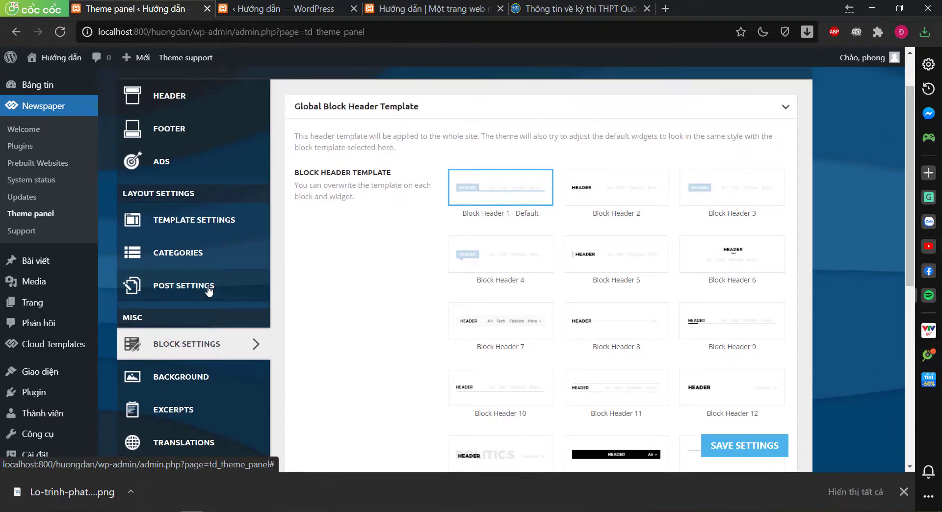
pyautogui.scroll(1, 219, 287)
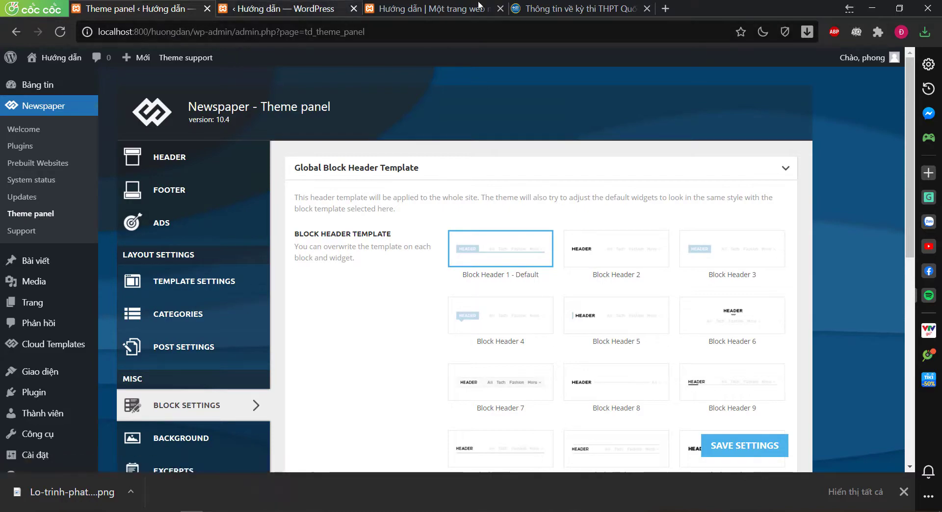
pyautogui.click(579, 8)
pyautogui.scroll(-10, 491, 245)
pyautogui.scroll(-15, 300, 228)
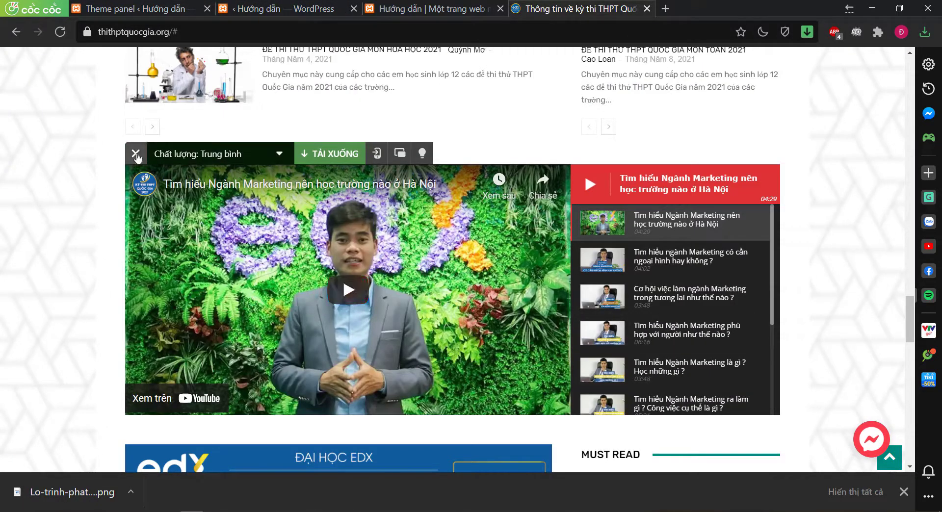
# Insert the YouTube Video Playlist element above the Tech and Gadgets block in the home page composer and save the page
pyautogui.click(190, 5)
pyautogui.click(267, 8)
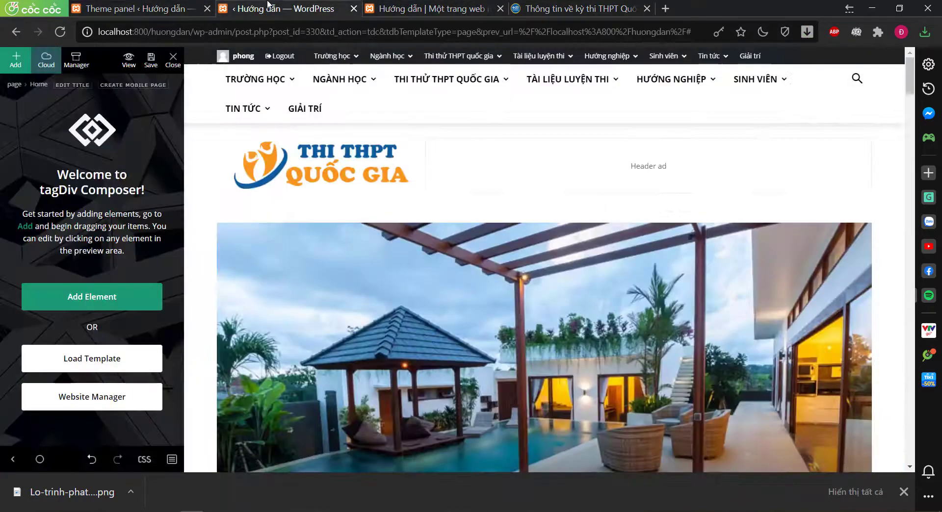
pyautogui.click(126, 300)
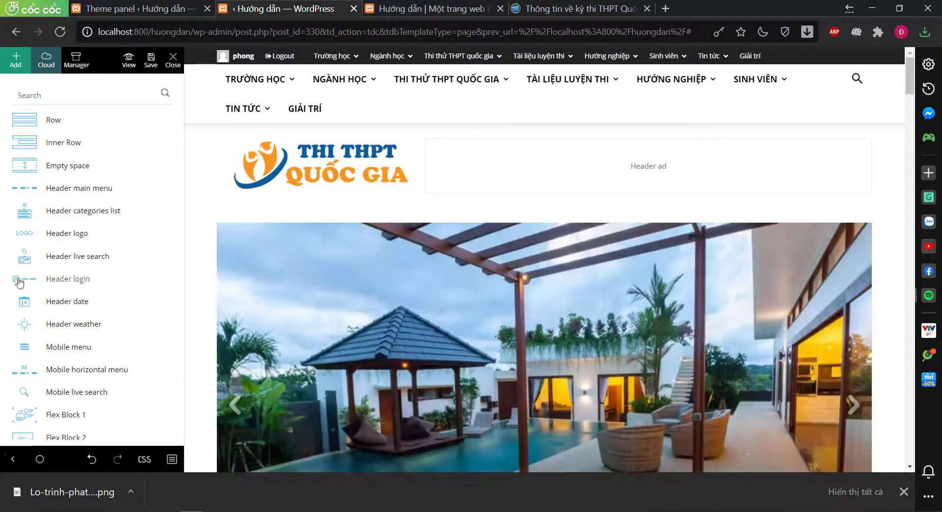
pyautogui.scroll(-15, 99, 234)
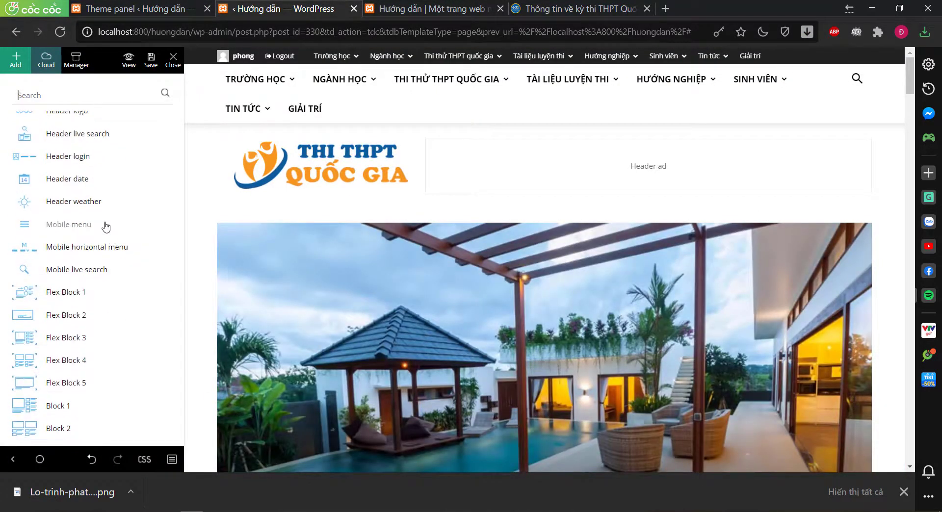
pyautogui.scroll(-15, 137, 322)
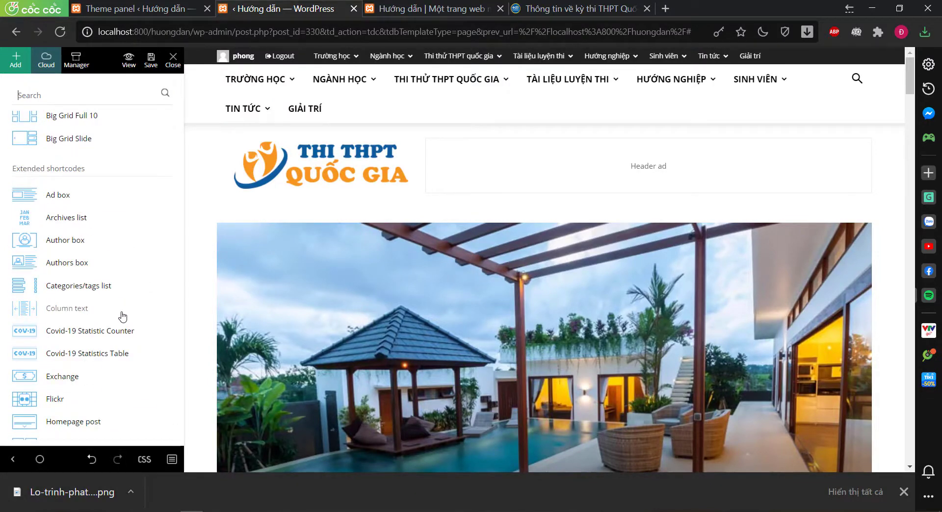
pyautogui.scroll(-4, 123, 316)
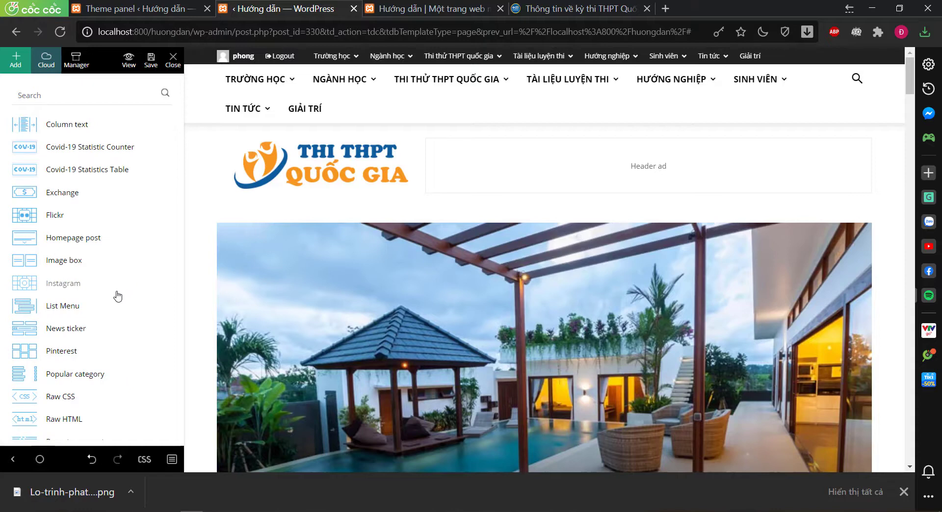
pyautogui.scroll(-5, 117, 296)
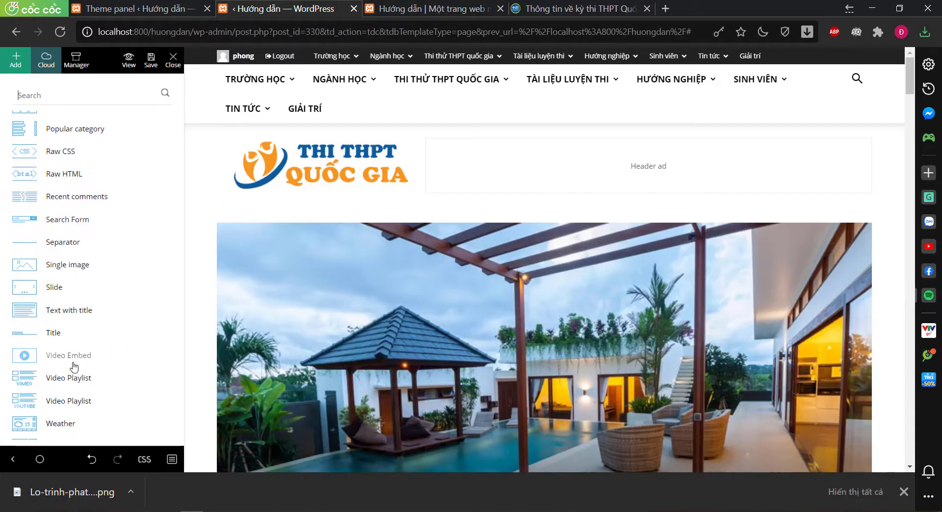
pyautogui.scroll(-1, 169, 355)
pyautogui.scroll(-3, 503, 340)
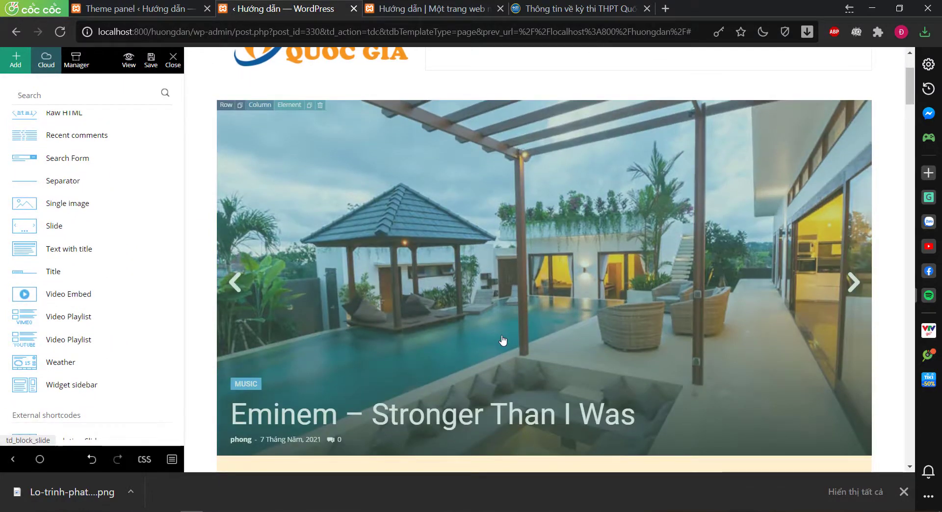
pyautogui.scroll(-1, 503, 340)
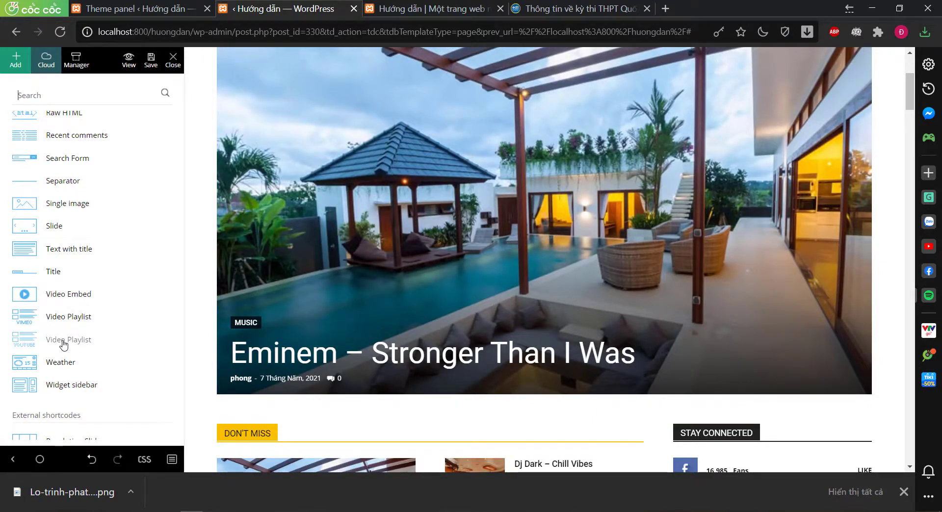
pyautogui.moveTo(63, 345); pyautogui.dragTo(400, 252)
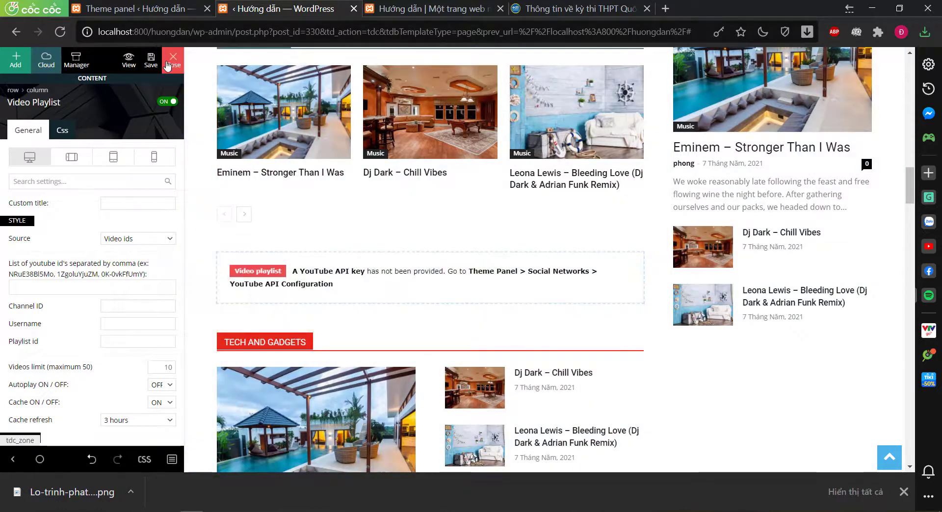
pyautogui.click(147, 60)
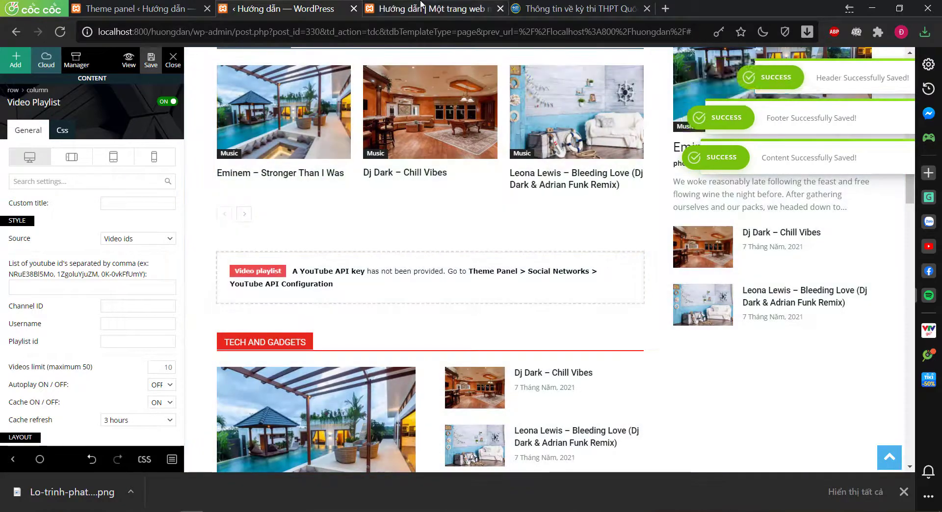
# Reload the live home page and read the notice in the video playlist block above Tech and Gadgets
pyautogui.click(427, 9)
pyautogui.press('F5')
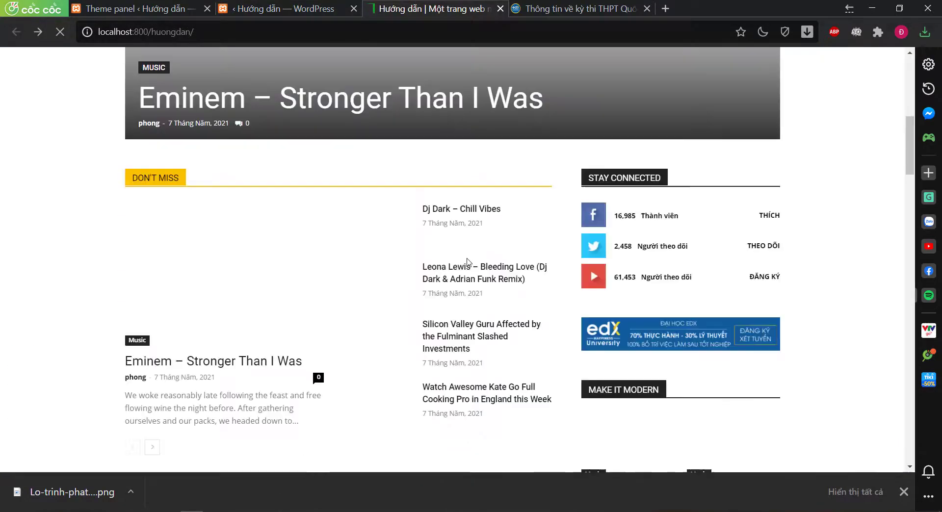
pyautogui.scroll(-12, 467, 262)
pyautogui.scroll(-5, 468, 258)
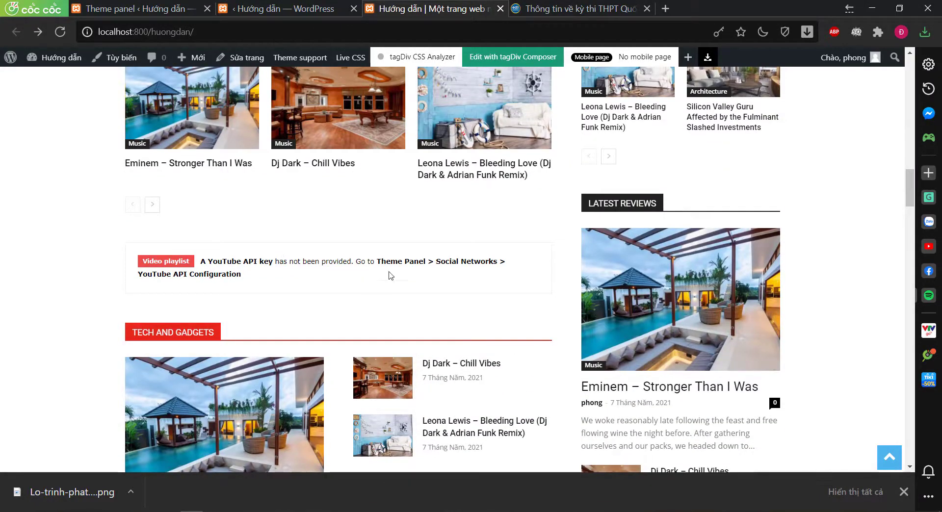
pyautogui.moveTo(200, 261); pyautogui.dragTo(271, 261)
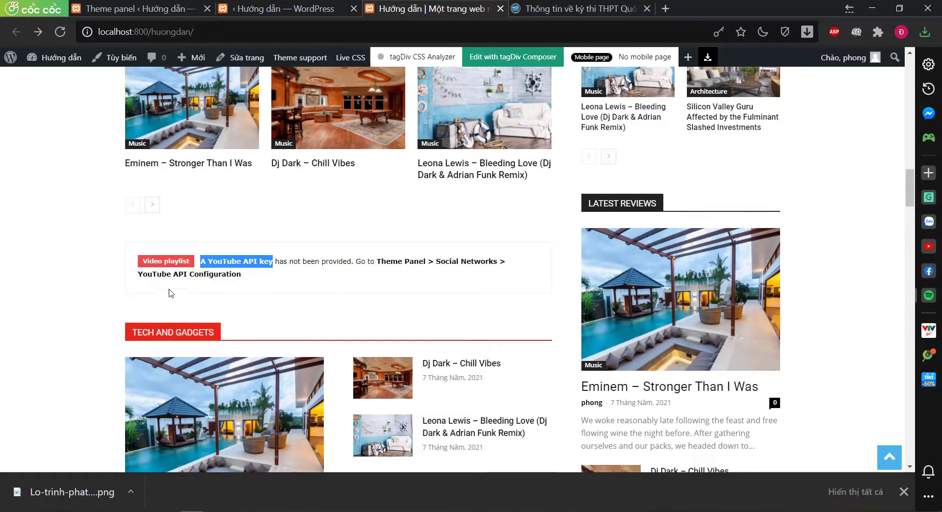
pyautogui.click(206, 273)
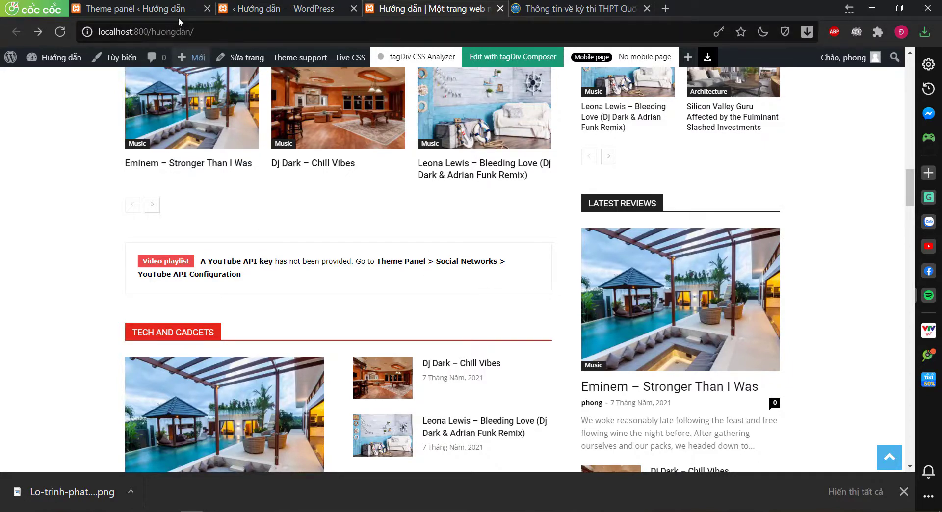
# Open the social network settings in the Theme panel and expand the Social Networks section
pyautogui.click(130, 9)
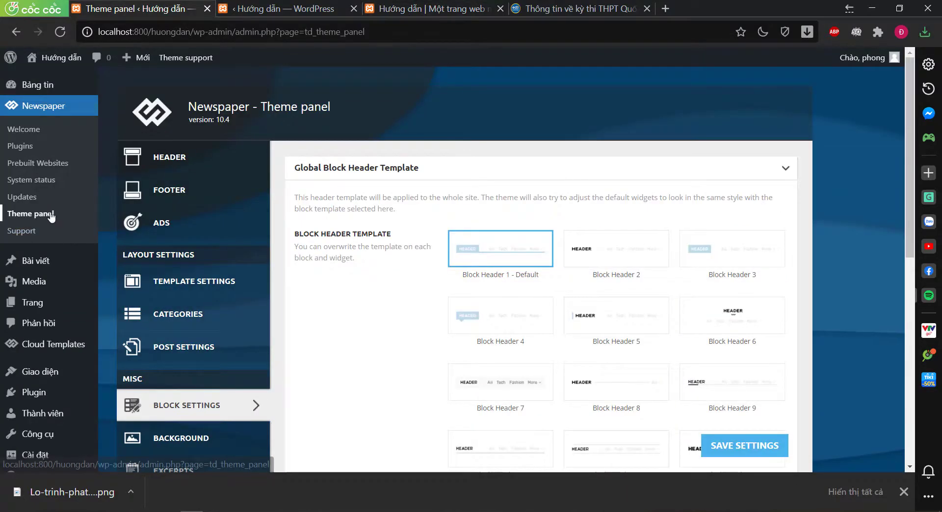
pyautogui.scroll(-7, 208, 324)
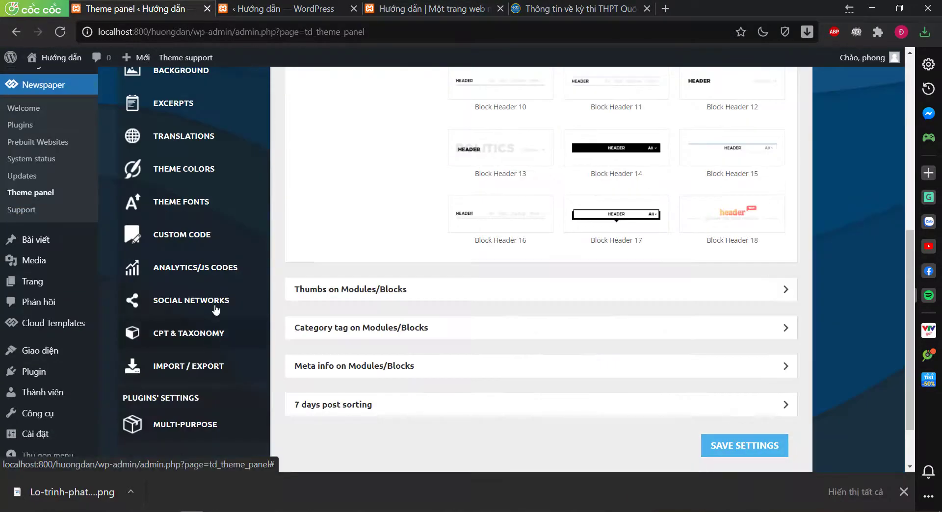
pyautogui.click(218, 303)
pyautogui.click(622, 85)
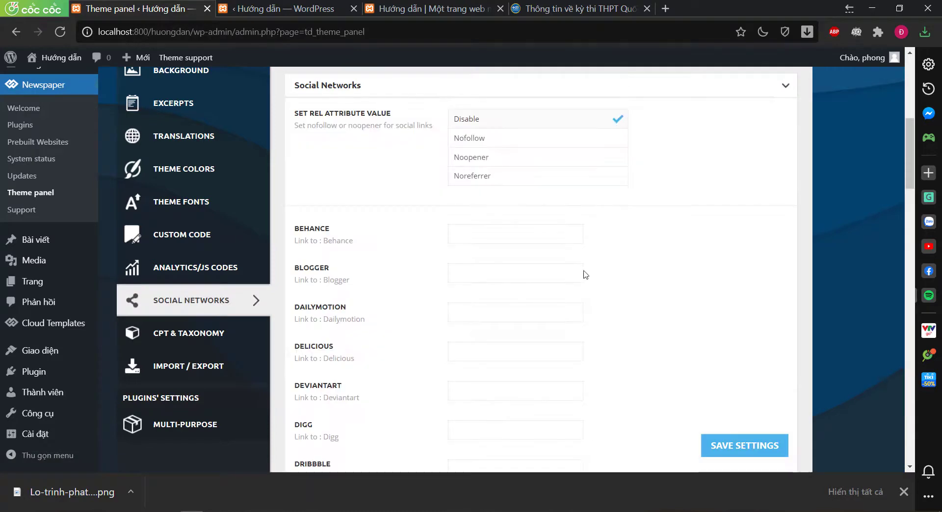
# Clear the Youtube link in the list of social network profiles
pyautogui.scroll(-5, 584, 273)
pyautogui.scroll(-5, 508, 298)
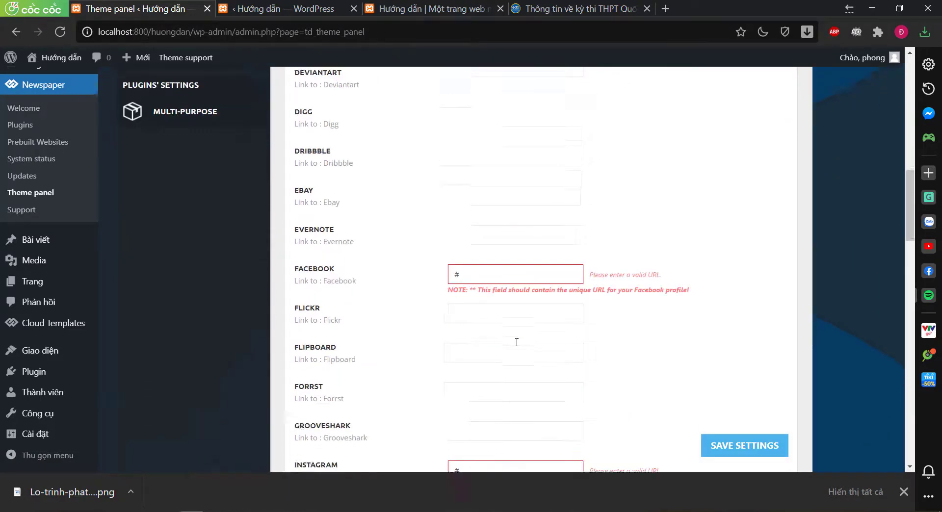
pyautogui.scroll(-20, 517, 299)
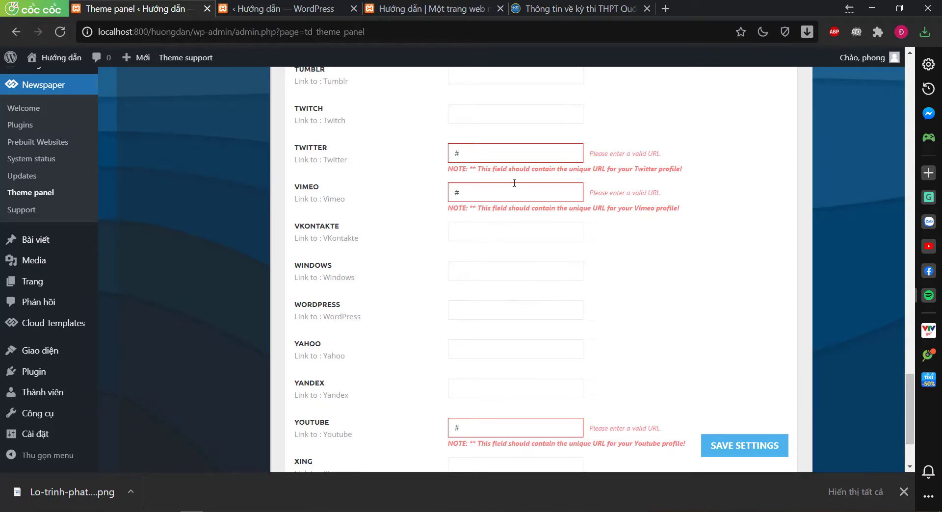
pyautogui.scroll(-3, 519, 285)
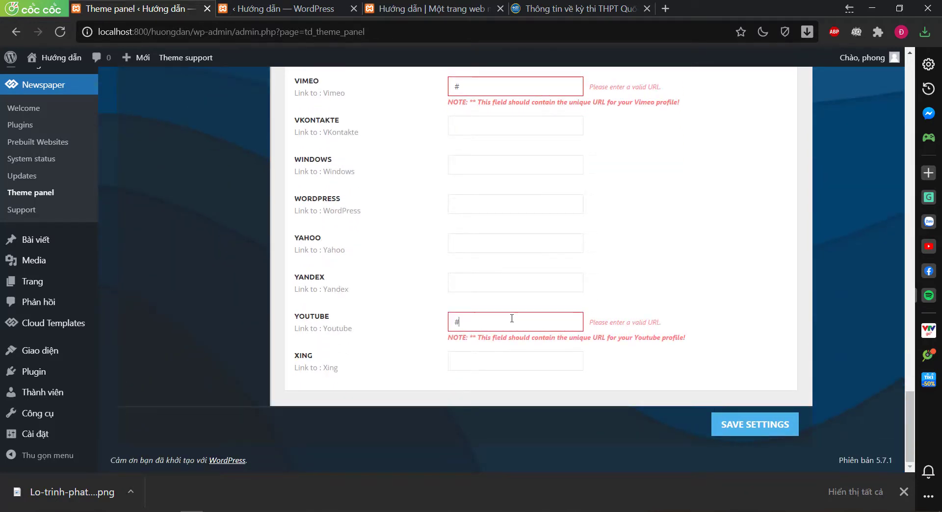
pyautogui.press('BackSpace')
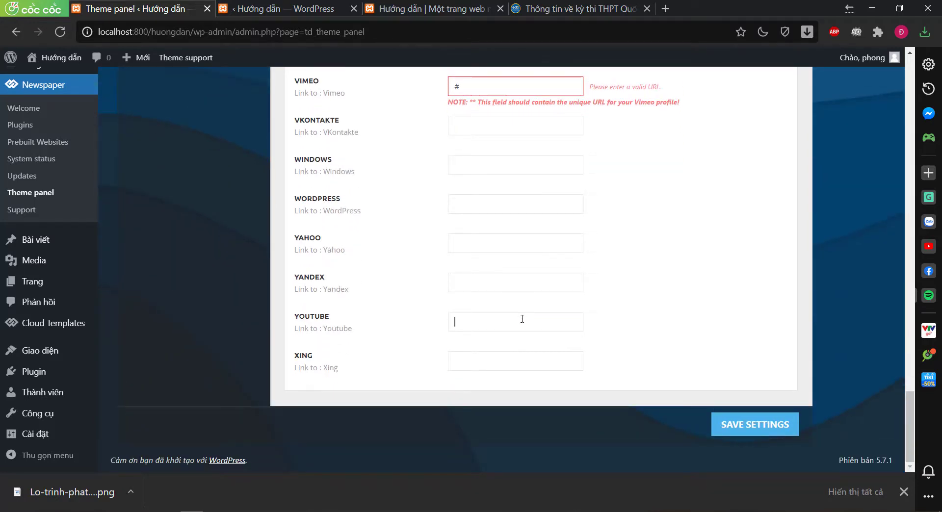
# Load youtube.com in a new browser tab and open YouTube Studio for the signed-in account
pyautogui.hotkey('ctrl', 't')
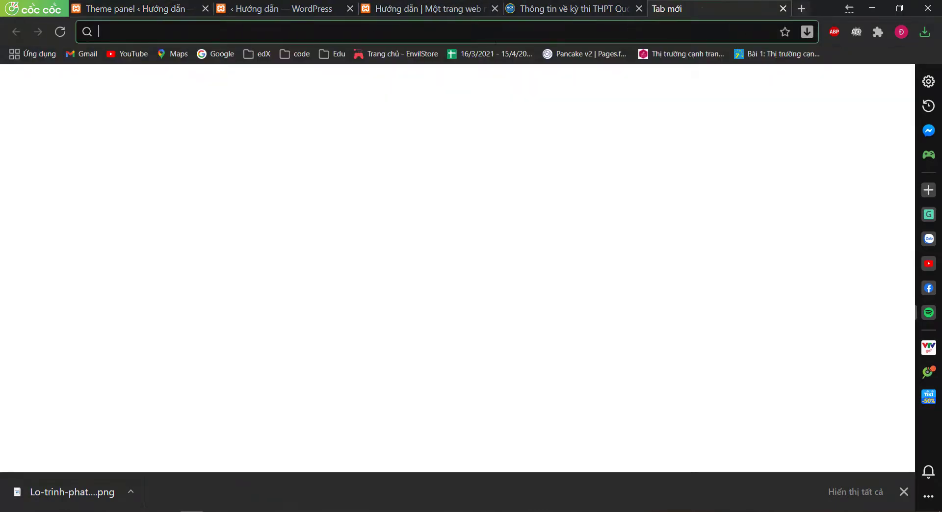
pyautogui.write('youtube.com')
pyautogui.press('Return')
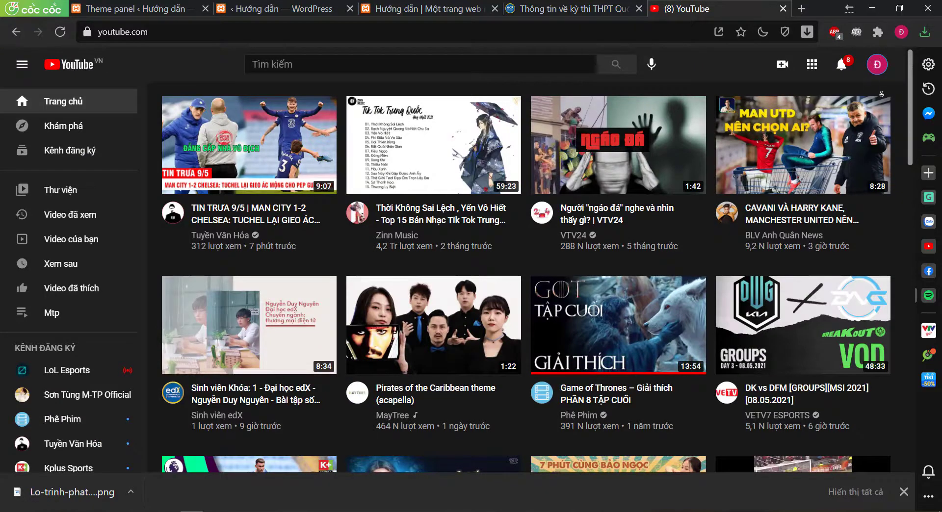
pyautogui.scroll(-1, 882, 93)
pyautogui.click(879, 66)
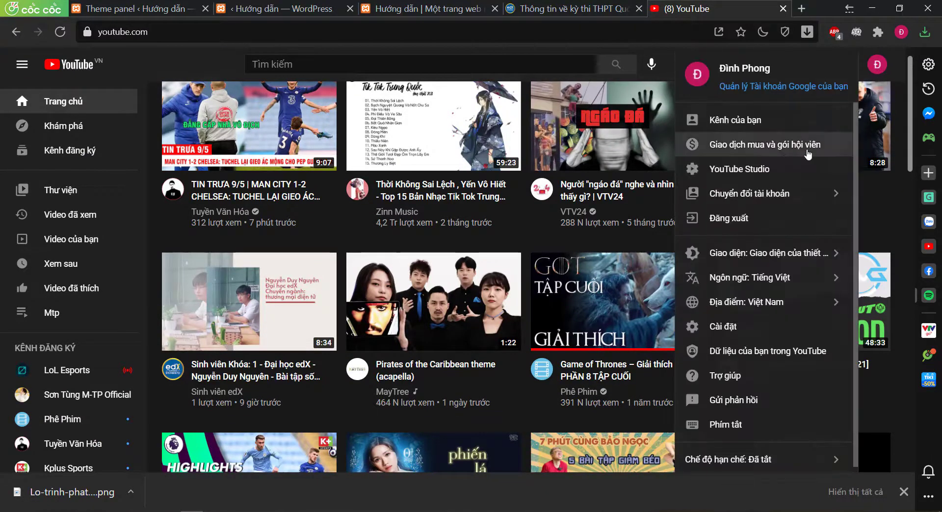
pyautogui.click(756, 166)
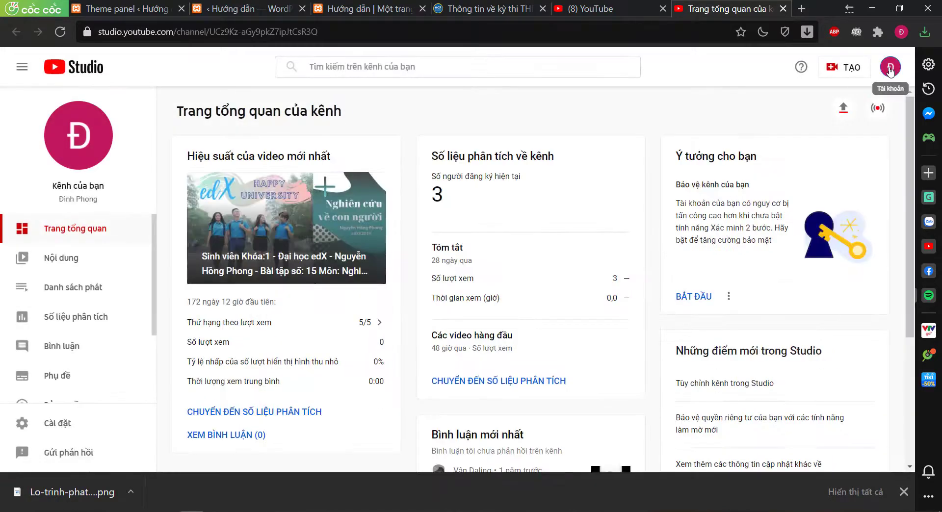
# Switch YouTube Studio to the Sinh viên edX channel
pyautogui.click(890, 68)
pyautogui.click(839, 197)
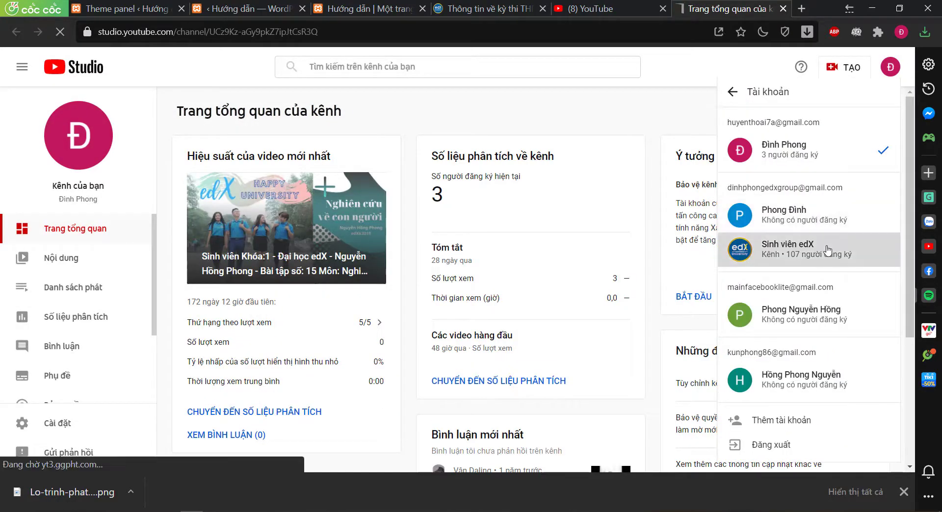
pyautogui.click(829, 251)
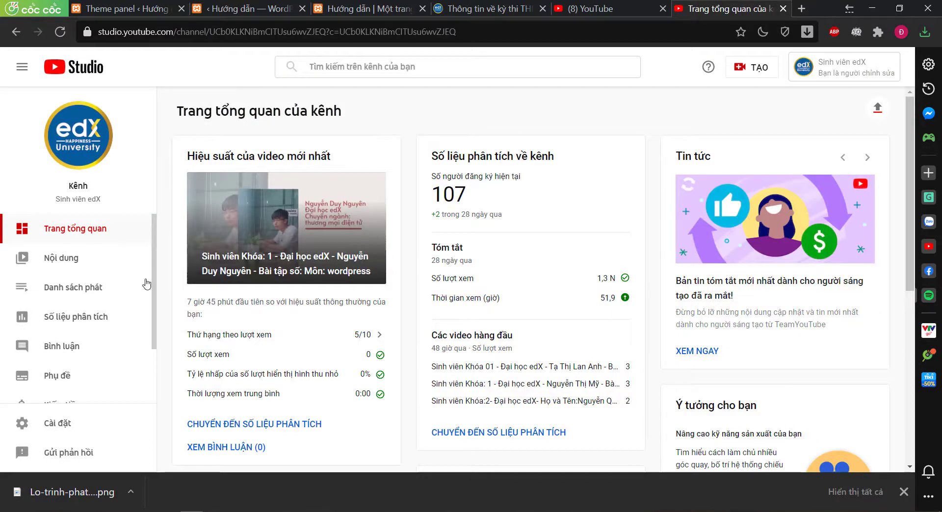
# Look through the channel's general, channel, upload default, permission and community settings, and close the settings dialog
pyautogui.scroll(-2, 146, 284)
pyautogui.click(84, 424)
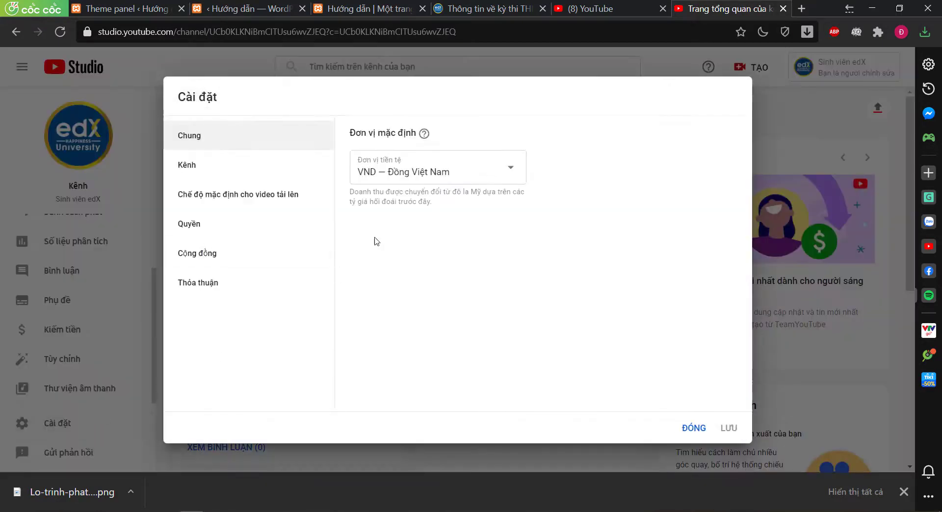
pyautogui.click(263, 165)
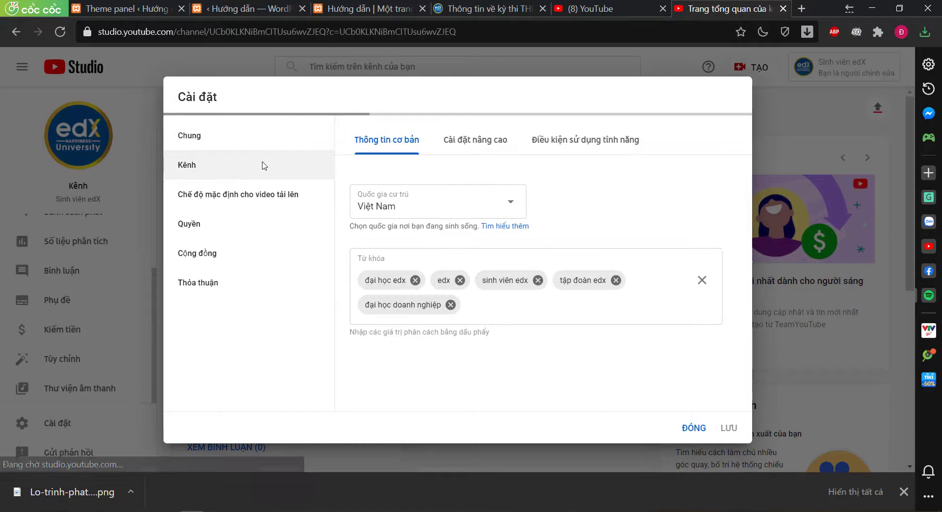
pyautogui.click(269, 196)
pyautogui.click(271, 225)
pyautogui.click(267, 255)
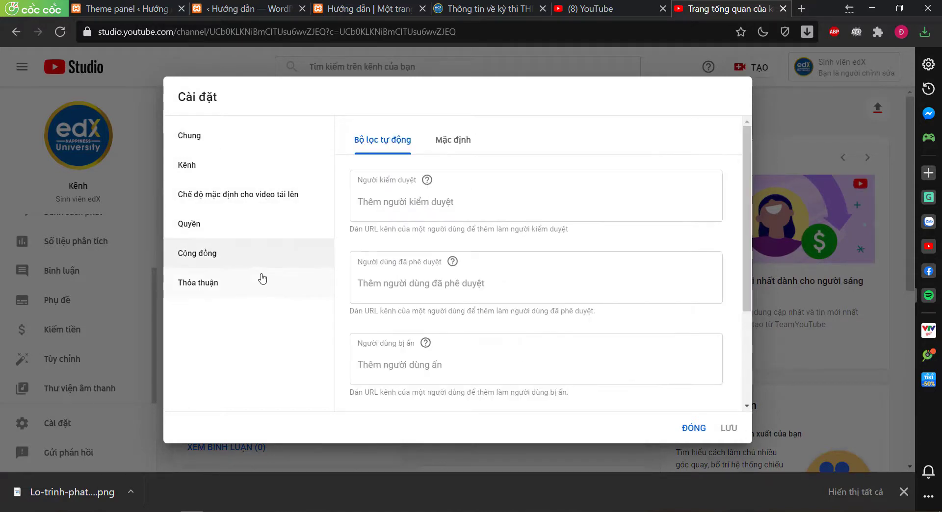
pyautogui.click(283, 272)
pyautogui.click(693, 429)
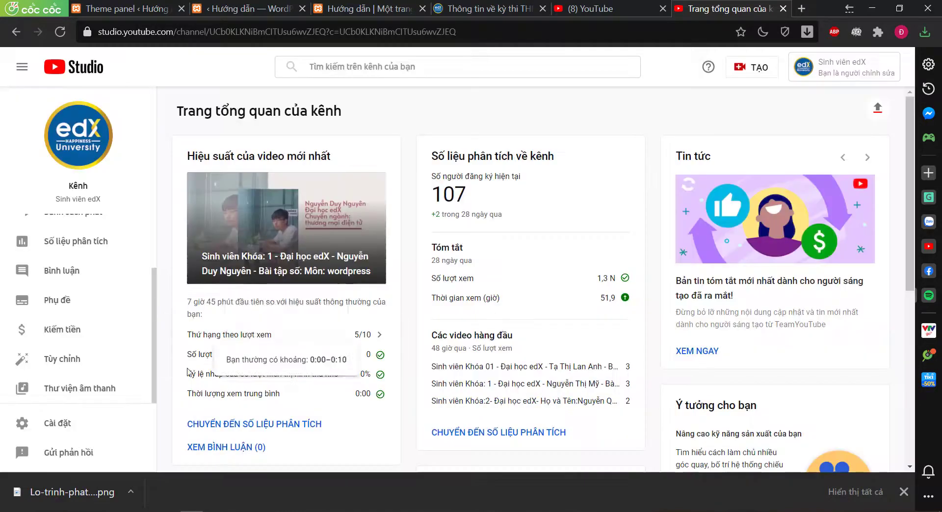
pyautogui.scroll(2, 120, 373)
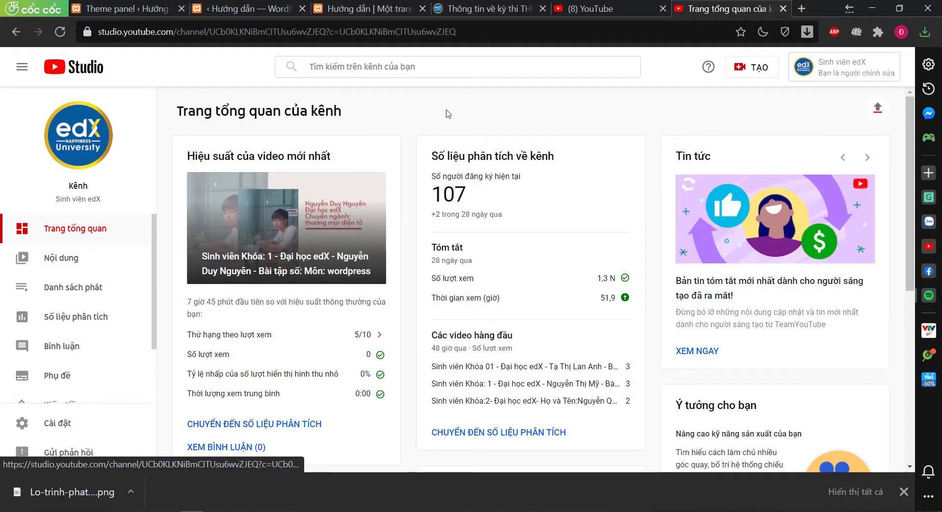
# Copy the full address of the Sinh viên edX channel's YouTube Studio dashboard
pyautogui.scroll(-5, 670, 245)
pyautogui.scroll(-2, 668, 373)
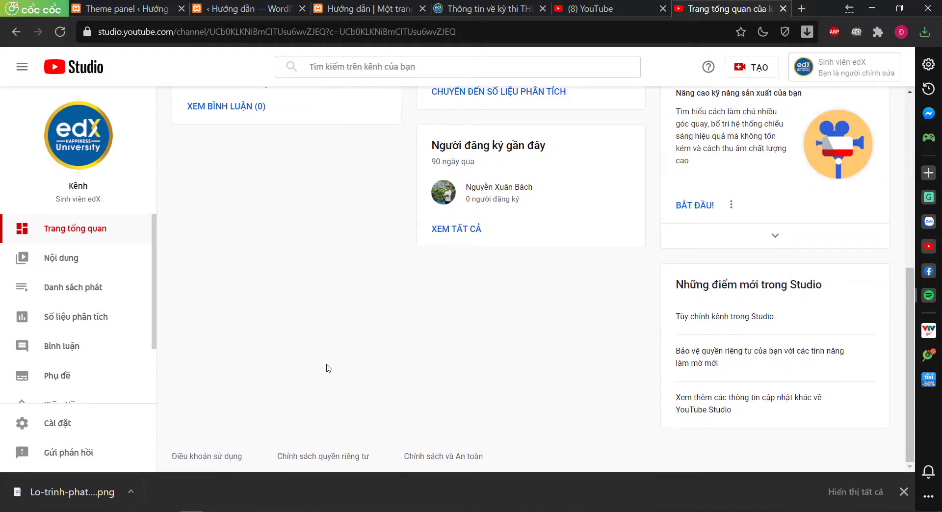
pyautogui.scroll(7, 327, 368)
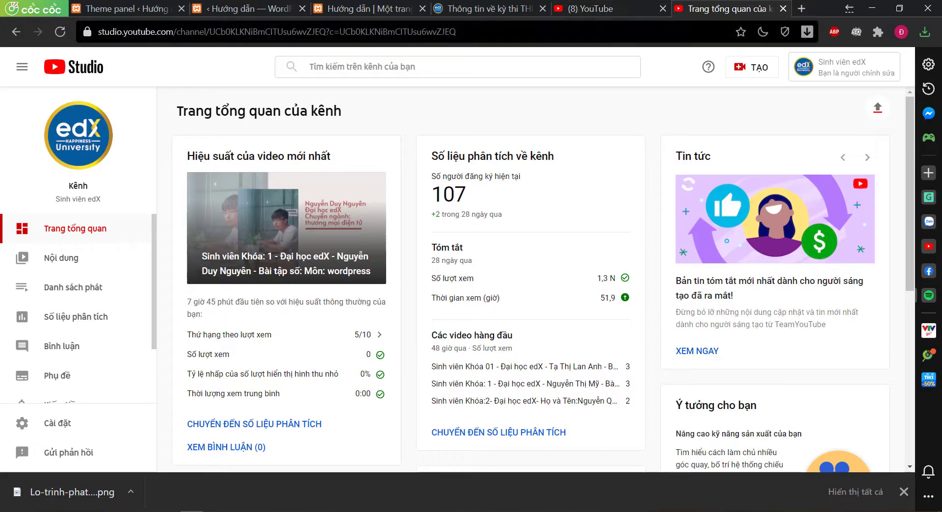
pyautogui.moveTo(459, 32); pyautogui.dragTo(98, 32)
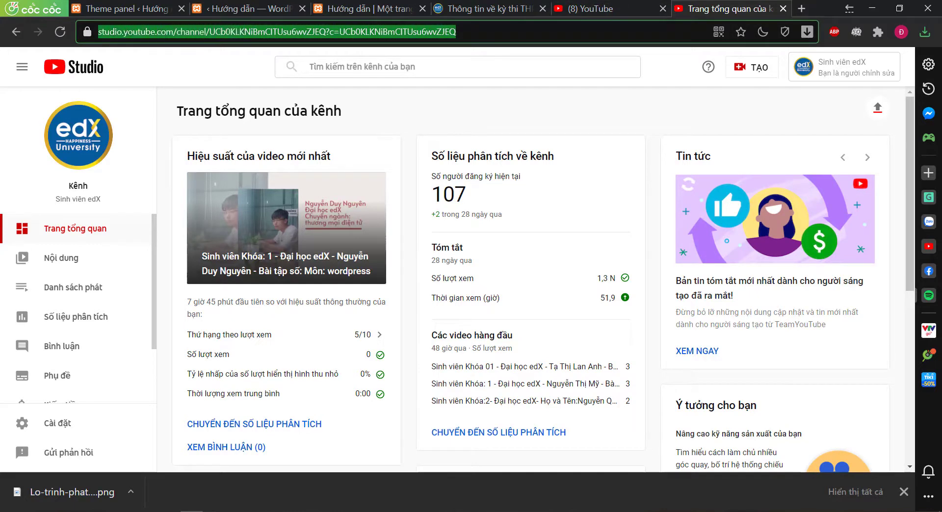
pyautogui.rightClick(128, 31)
pyautogui.click(184, 97)
# Paste the copied channel address as the Youtube link in the Newspaper theme panel's social networks and save the settings
pyautogui.hotkey('ctrl', '2')
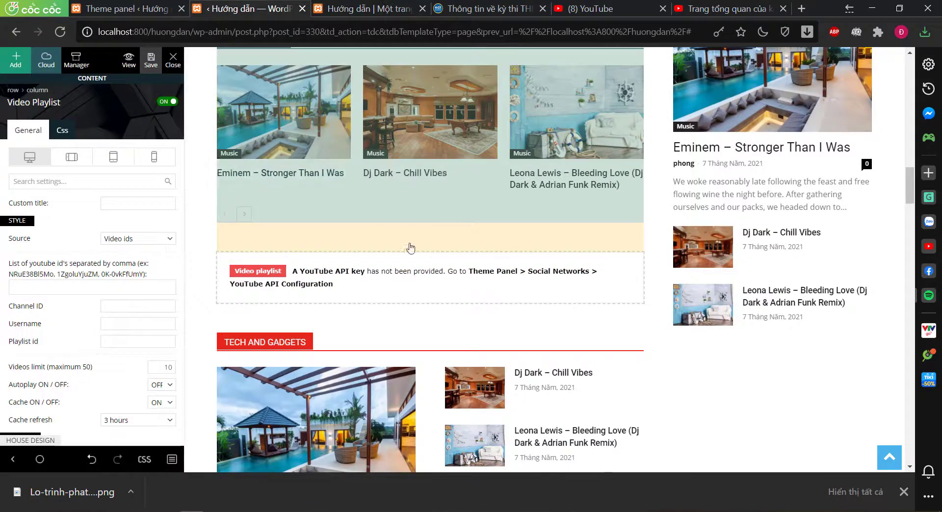
pyautogui.click(159, 9)
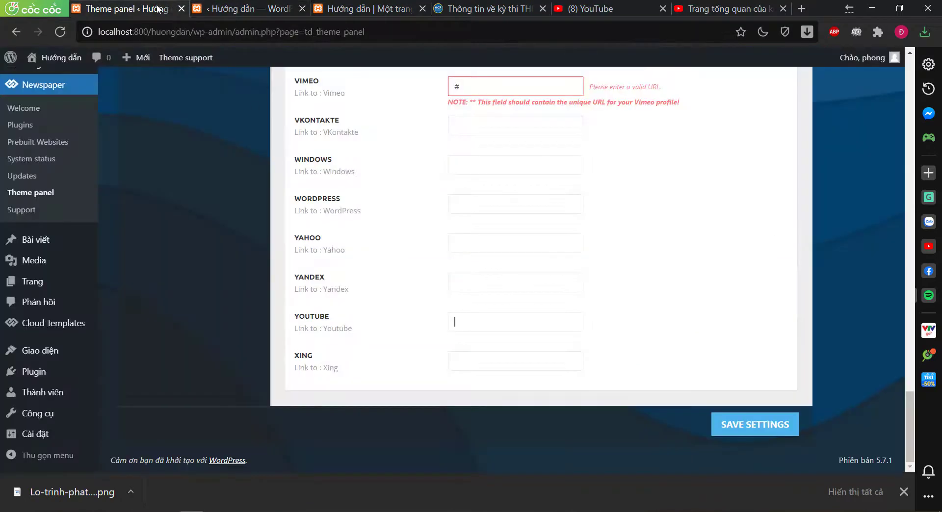
pyautogui.rightClick(478, 324)
pyautogui.click(510, 178)
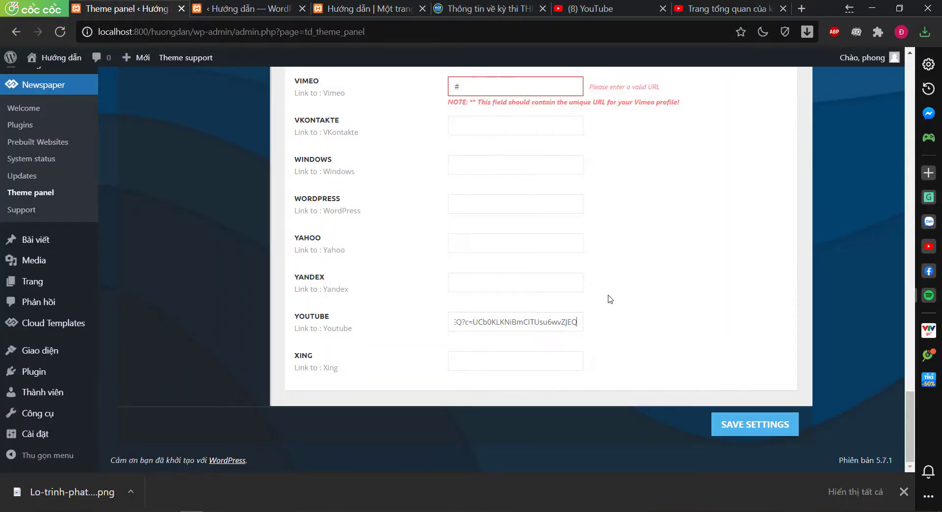
pyautogui.click(755, 424)
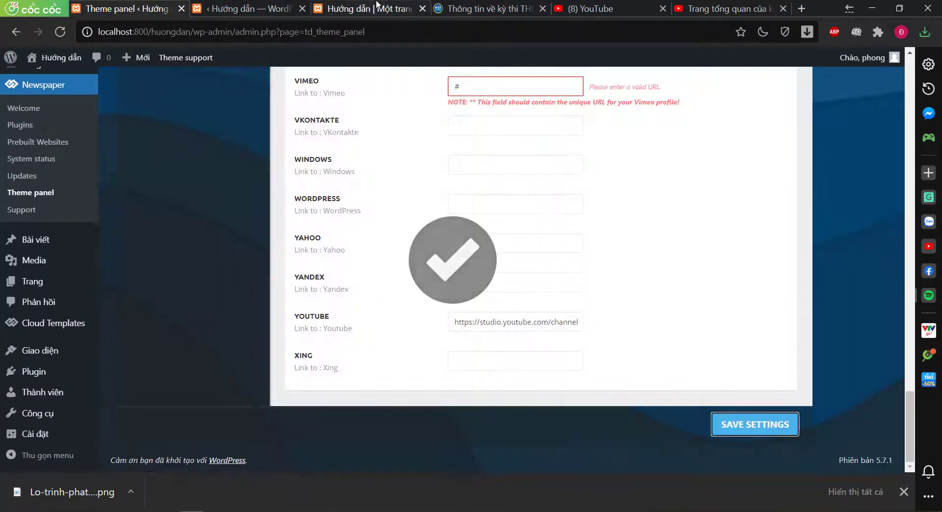
# Reload the Hướng dẫn home page and review it from the video playlist block down to the footer
pyautogui.click(363, 9)
pyautogui.click(58, 30)
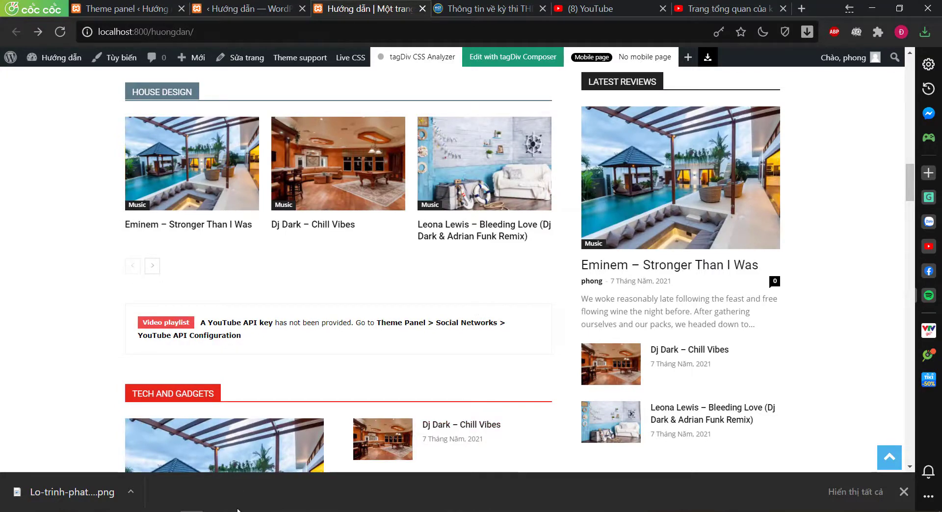
pyautogui.click(925, 507)
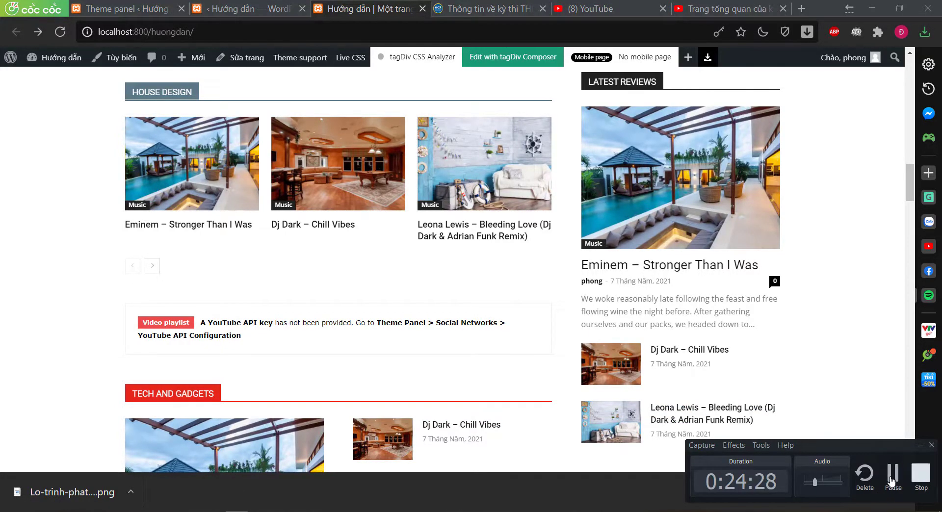
pyautogui.click(922, 474)
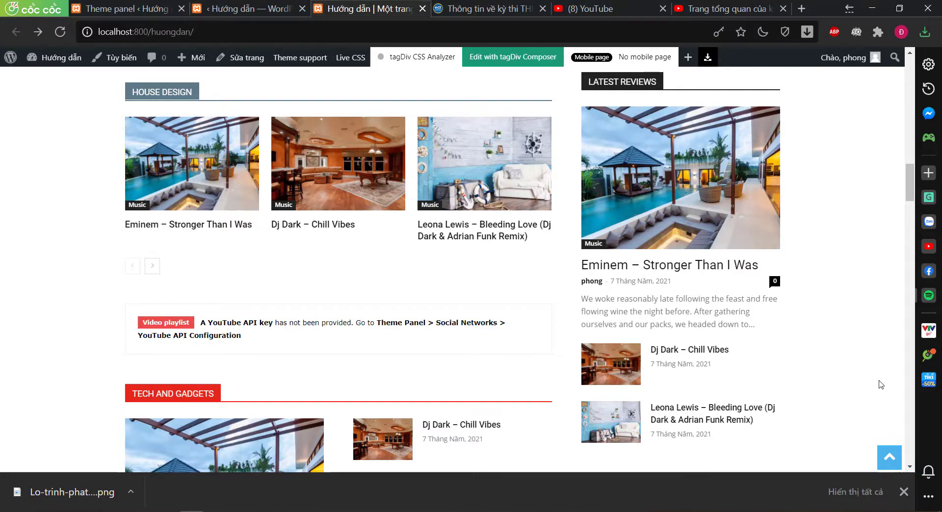
pyautogui.scroll(-15, 612, 270)
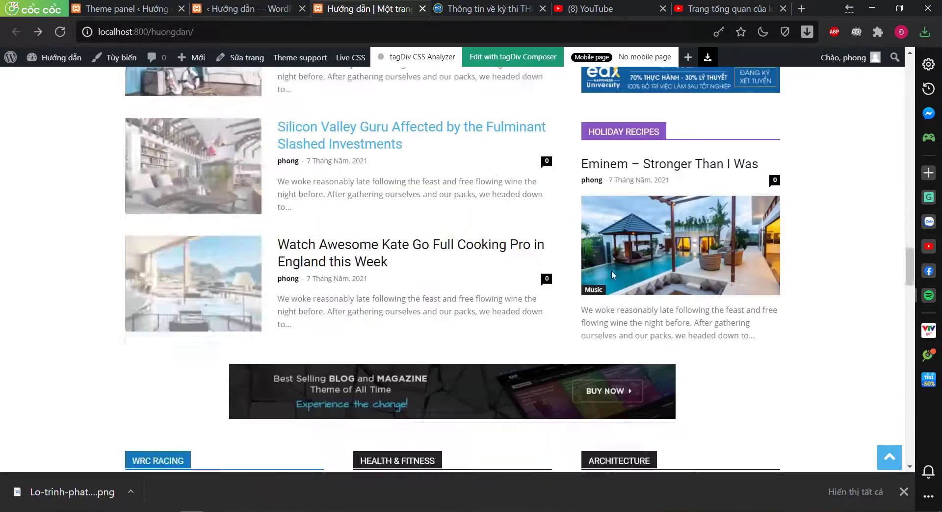
pyautogui.scroll(-10, 709, 331)
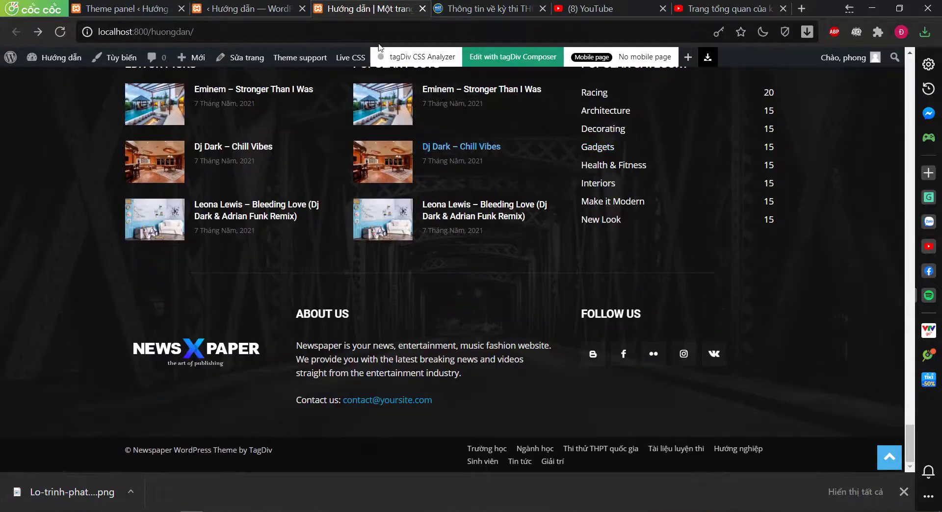
# Close both YouTube tabs and examine the footer of the reference site thithptquocgia.org
pyautogui.click(459, 8)
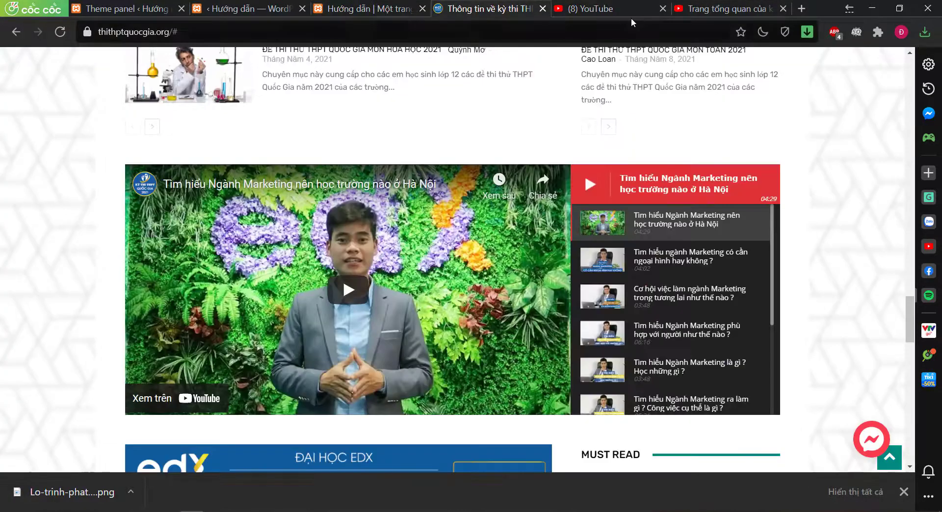
pyautogui.click(662, 9)
pyautogui.click(663, 9)
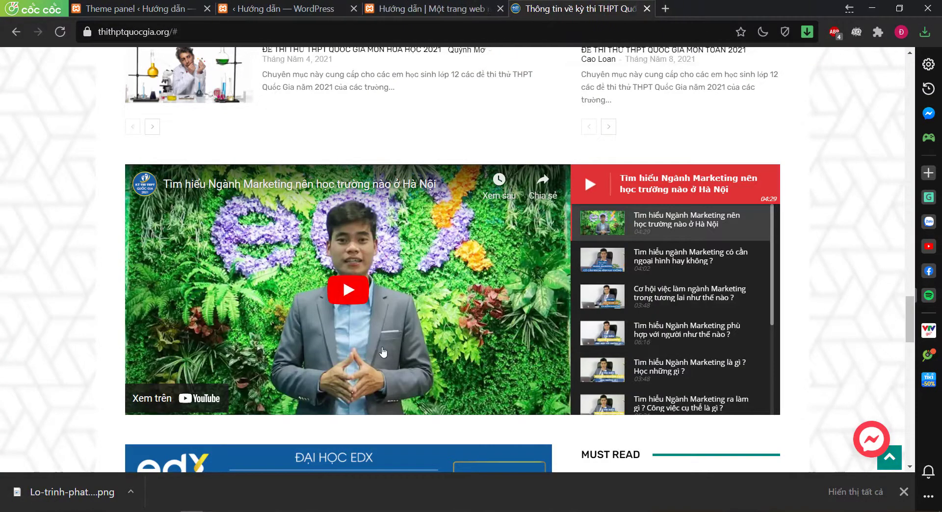
pyautogui.scroll(-14, 382, 352)
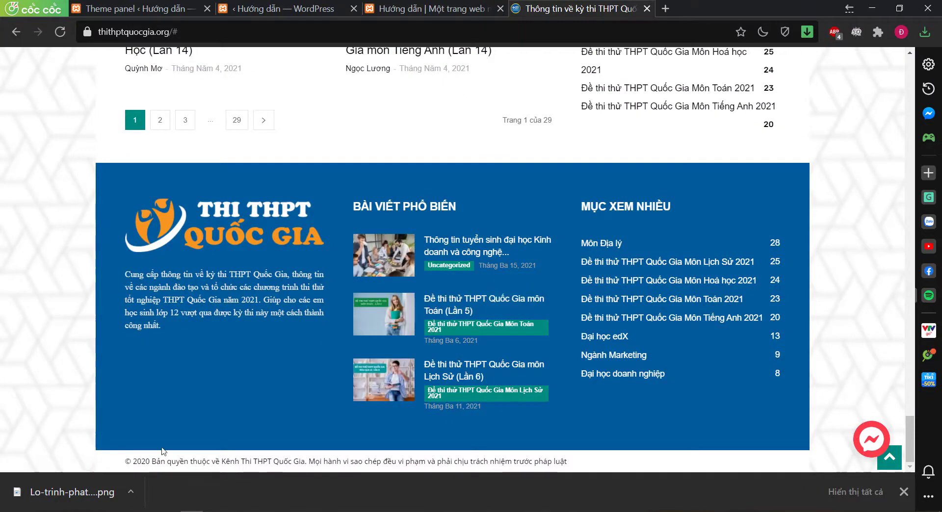
# Exit the tagDiv Composer editor and return to the live home page's footer
pyautogui.click(290, 9)
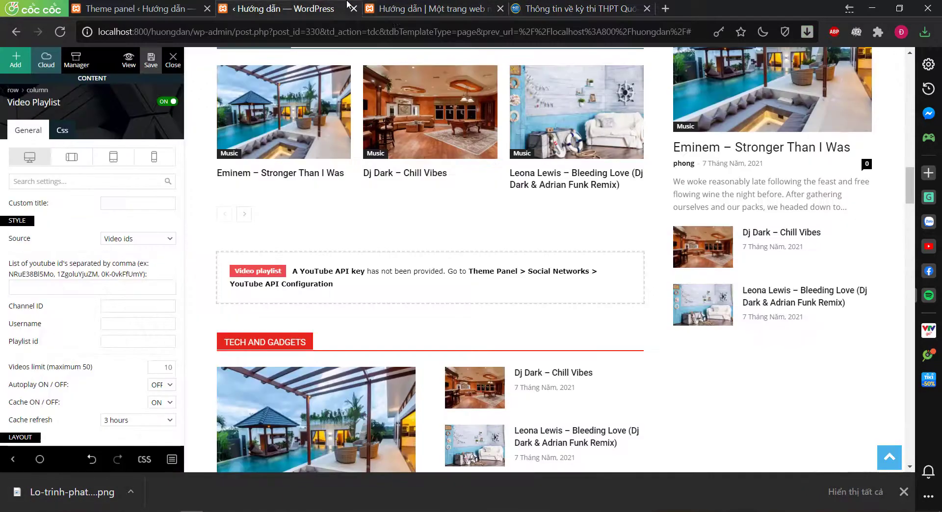
pyautogui.click(174, 64)
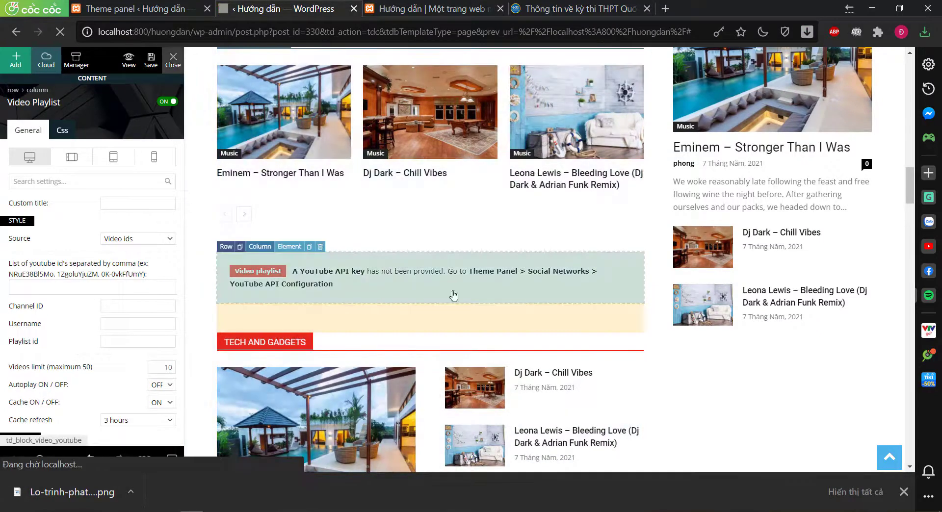
pyautogui.click(446, 7)
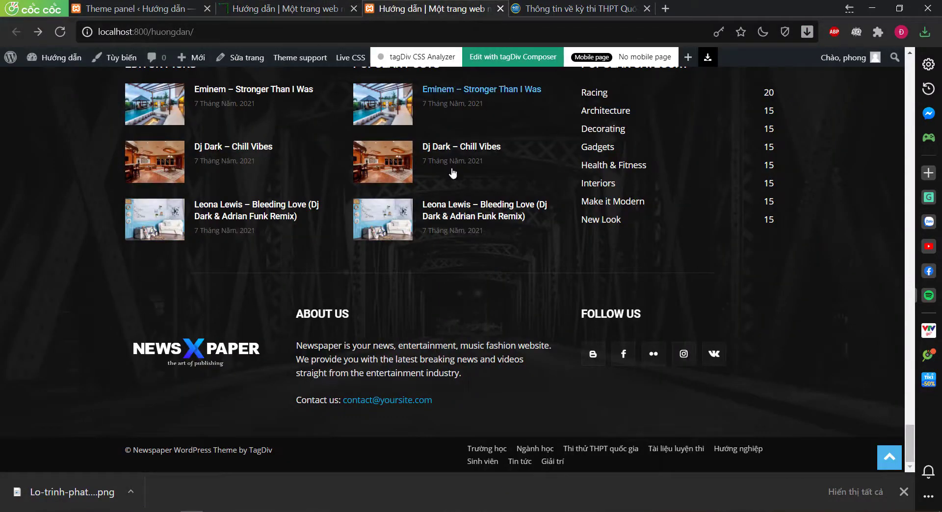
# In the Newspaper theme panel's footer settings, set the Cloud Library template to "- No Template -"
pyautogui.click(132, 8)
pyautogui.scroll(20, 370, 297)
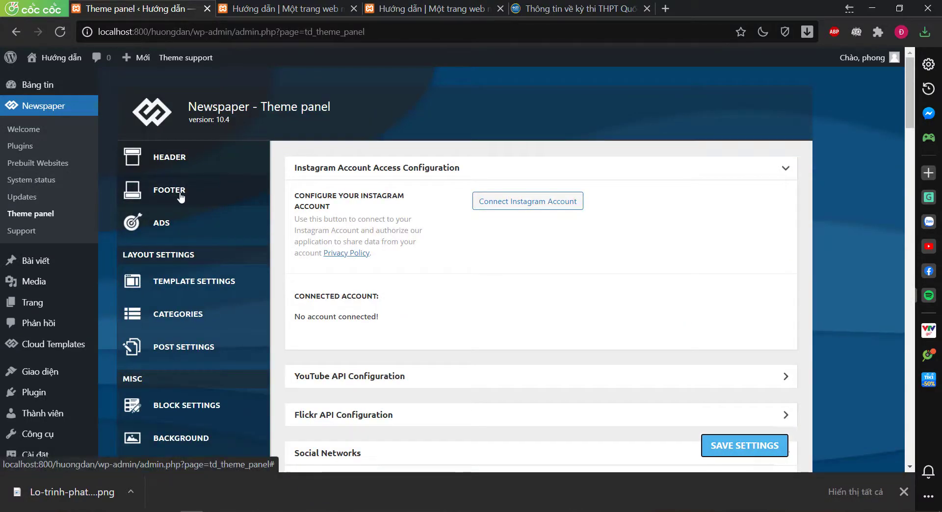
pyautogui.click(172, 197)
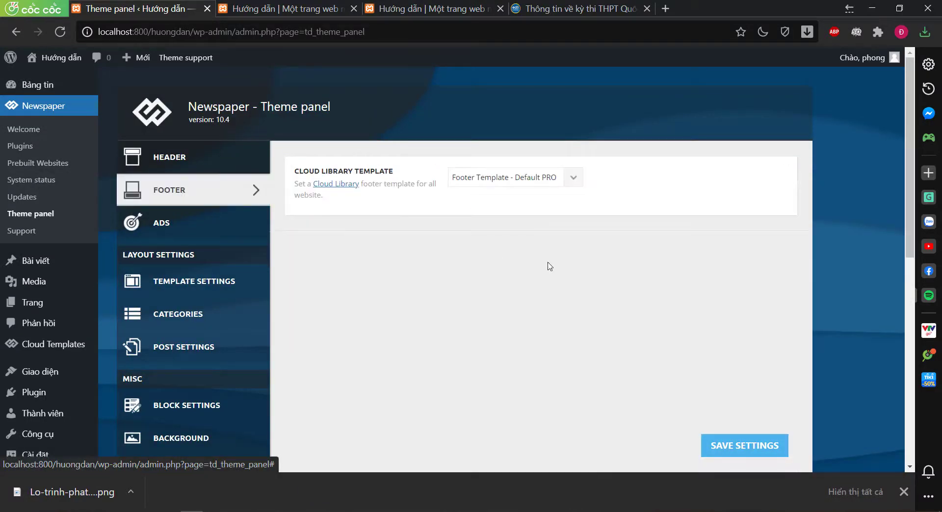
pyautogui.click(574, 178)
pyautogui.click(530, 192)
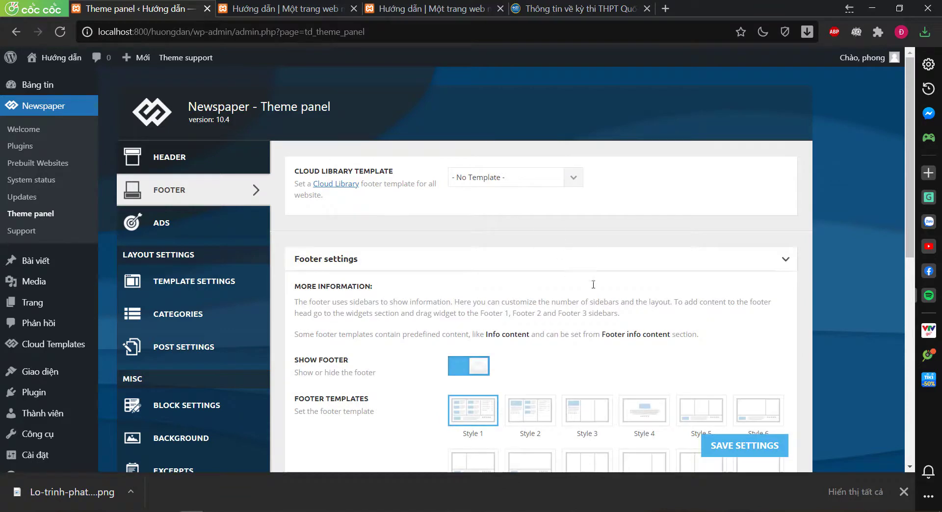
# Choose the Style 2 footer template and save the theme settings
pyautogui.scroll(-5, 593, 284)
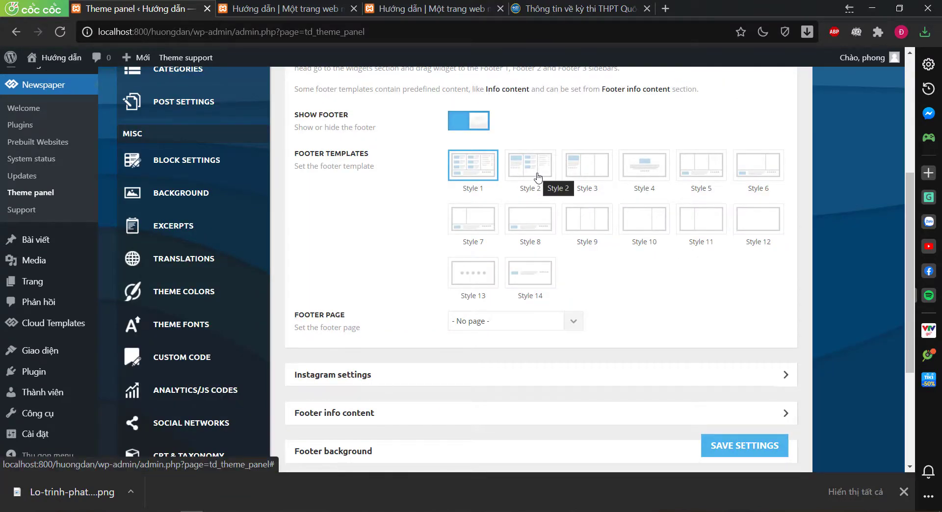
pyautogui.click(571, 177)
pyautogui.click(531, 163)
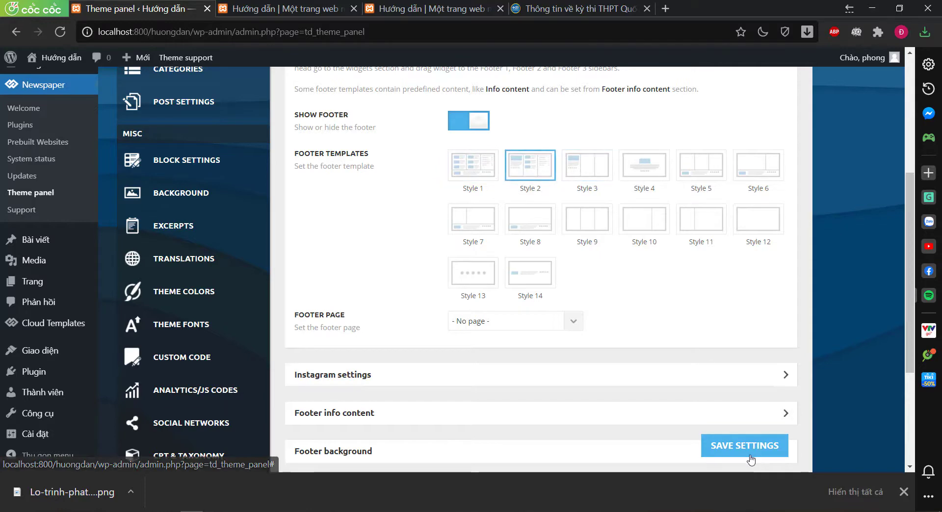
pyautogui.click(745, 444)
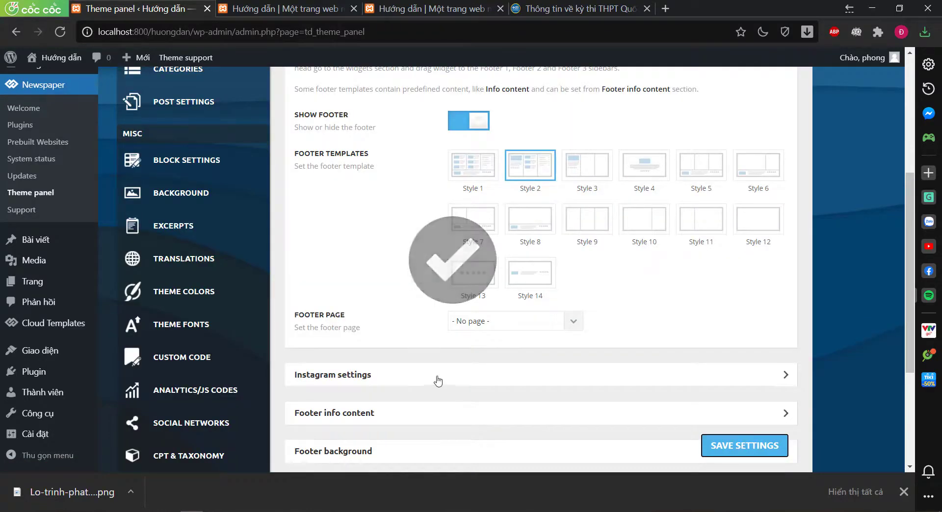
# Expand the Footer info content settings and compare them with the logo and text in the reference site's footer
pyautogui.scroll(-2, 441, 343)
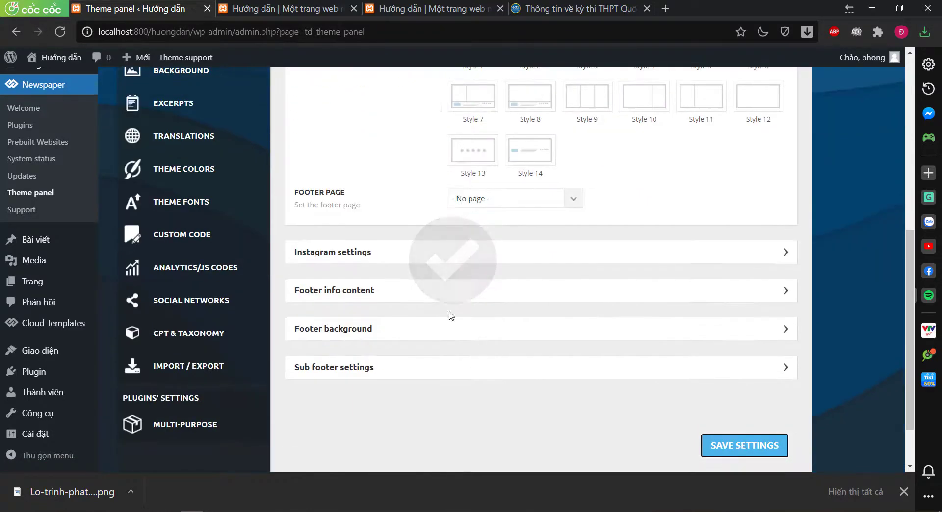
pyautogui.click(426, 299)
pyautogui.scroll(-3, 547, 351)
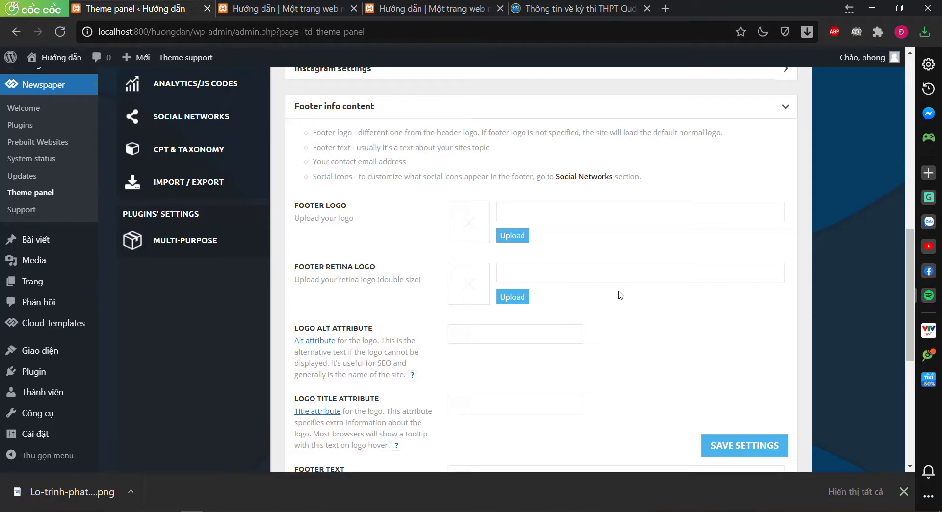
pyautogui.scroll(2, 370, 196)
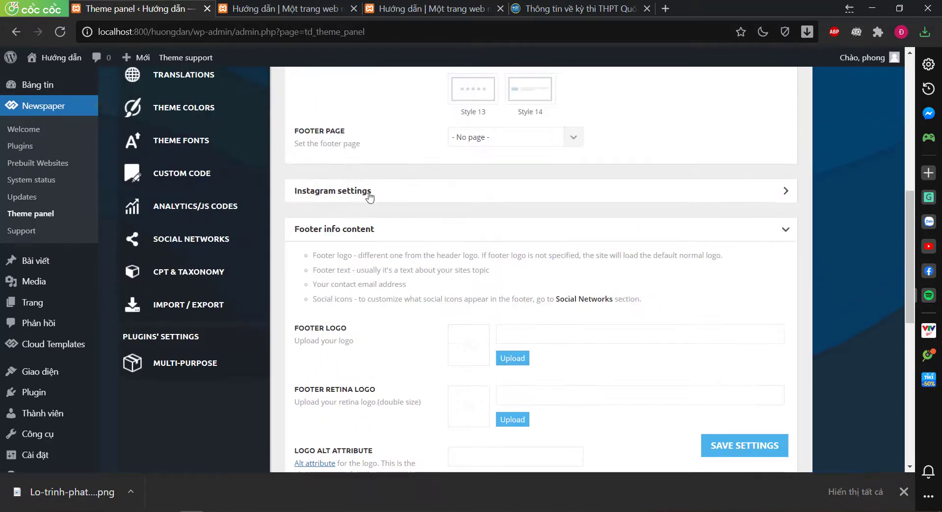
pyautogui.scroll(-1, 467, 250)
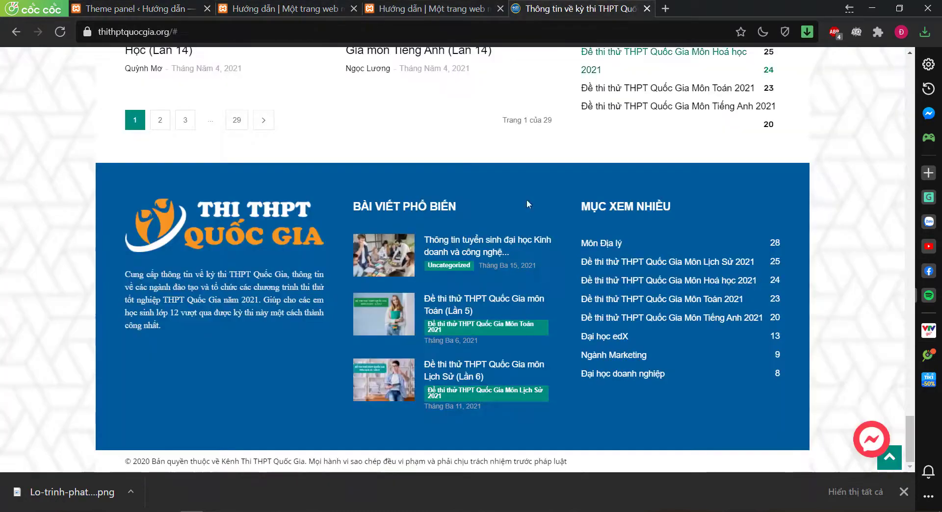
pyautogui.click(575, 8)
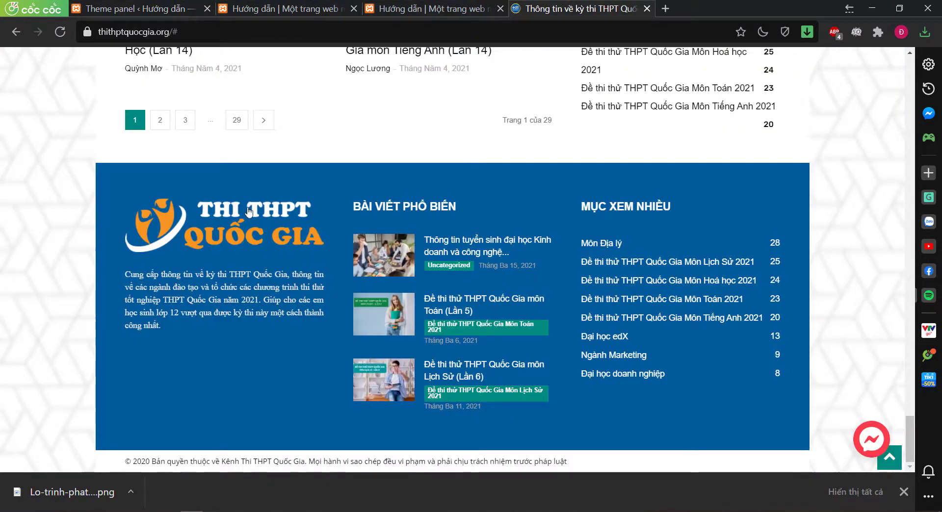
pyautogui.click(133, 9)
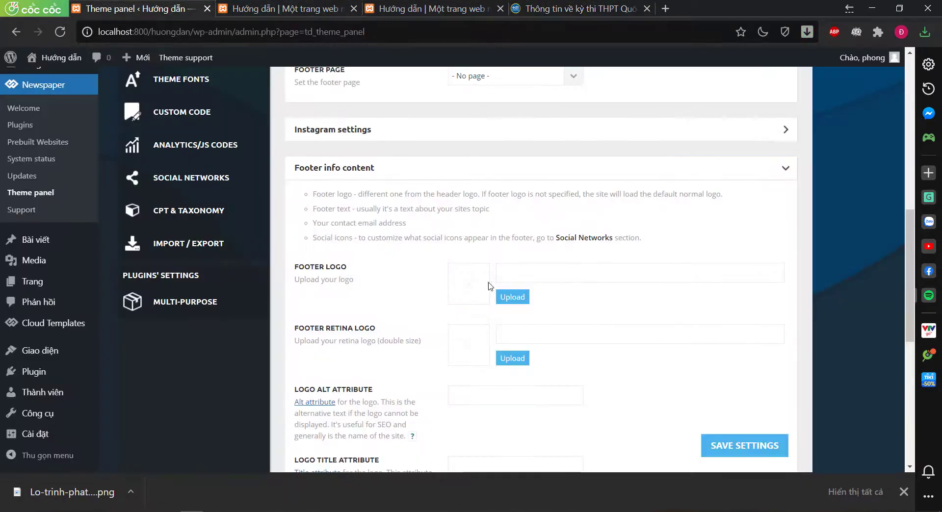
# Upload Logo-thi-THPT-Quốc-Gia-2021-am-ban.png through the footer logo field, insert the current media selection as footer logo, and save the settings
pyautogui.click(513, 299)
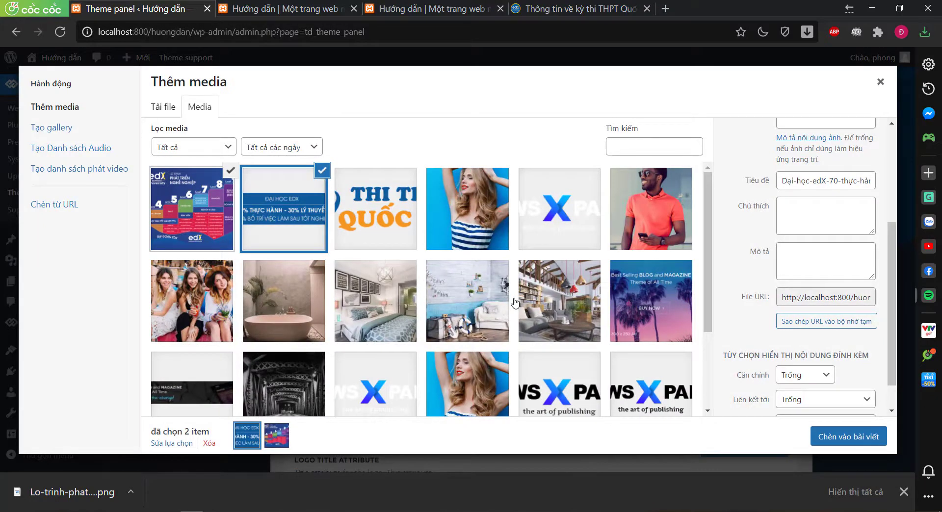
pyautogui.click(154, 102)
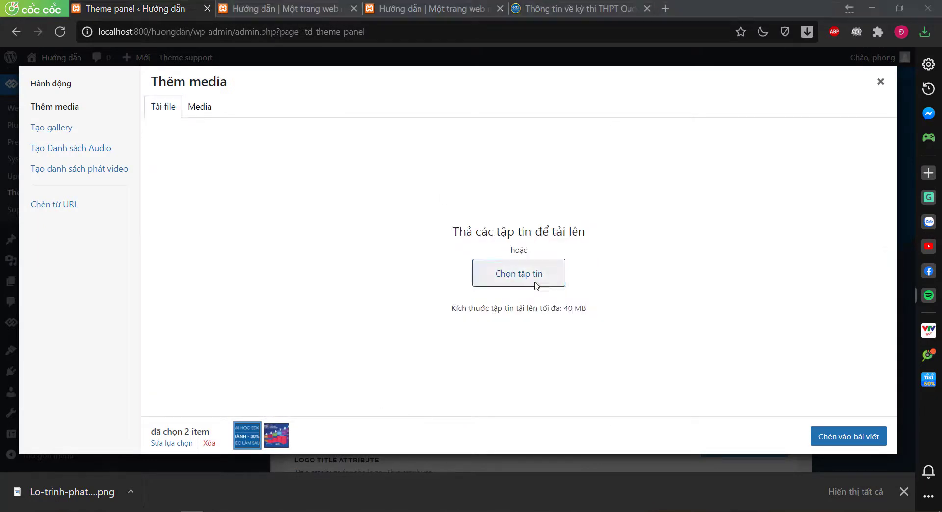
pyautogui.click(536, 281)
pyautogui.doubleClick(216, 129)
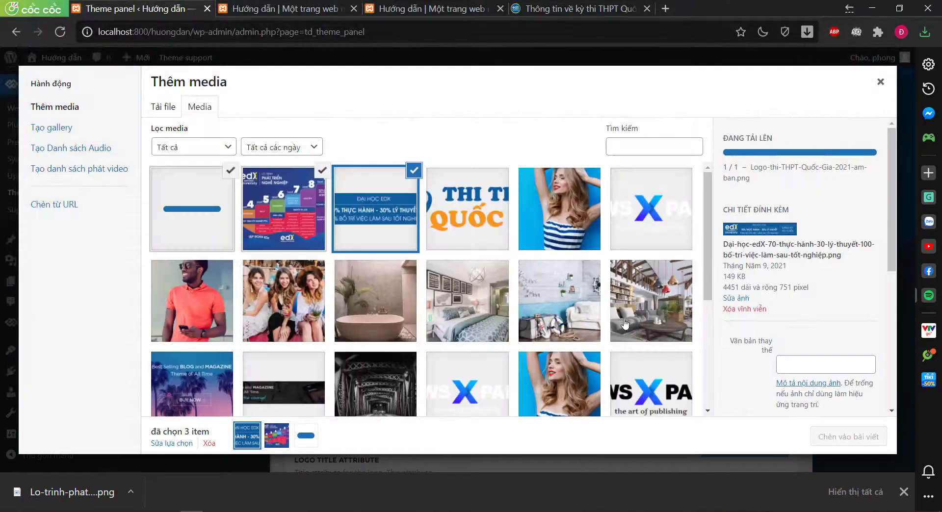
pyautogui.scroll(-5, 782, 352)
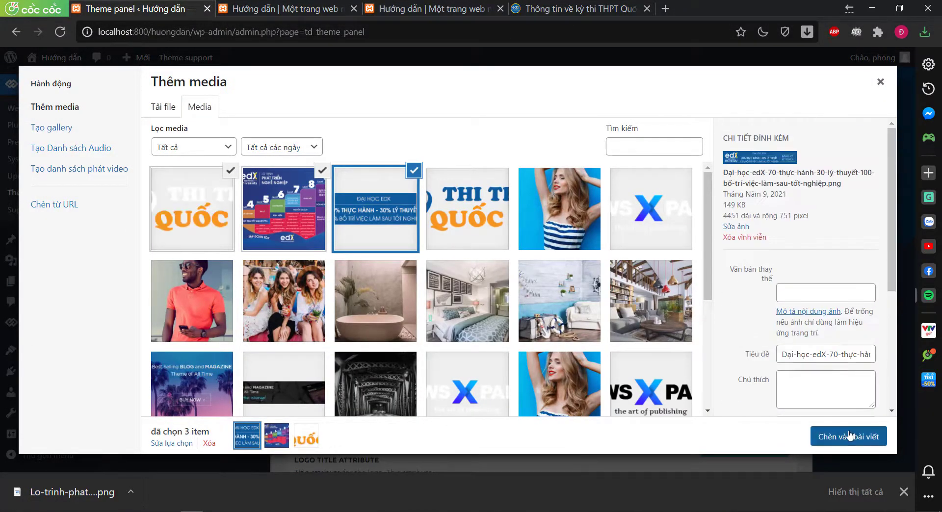
pyautogui.click(848, 437)
pyautogui.click(714, 454)
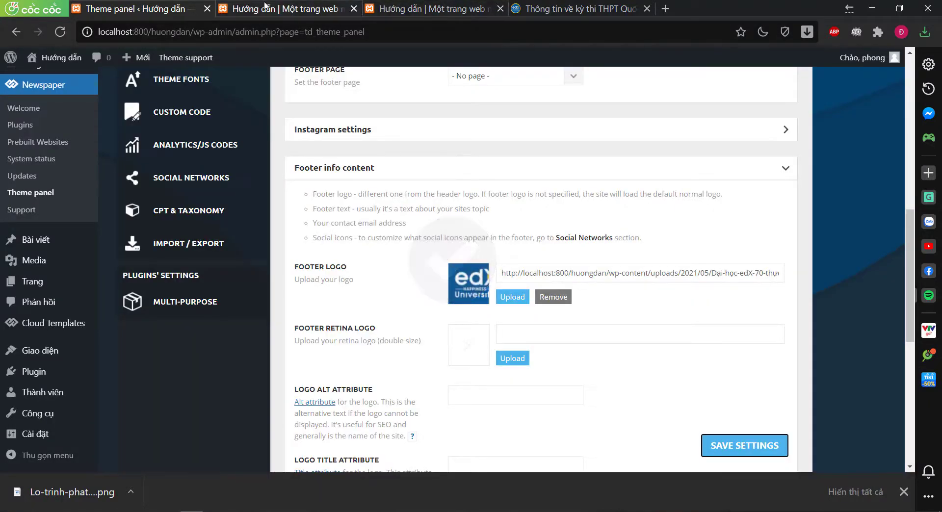
# Replace the footer logo with Logo-thi-THPT-Quốc-Gia-2021-am-ban.png from the media library and save the theme settings
pyautogui.click(427, 8)
pyautogui.click(60, 33)
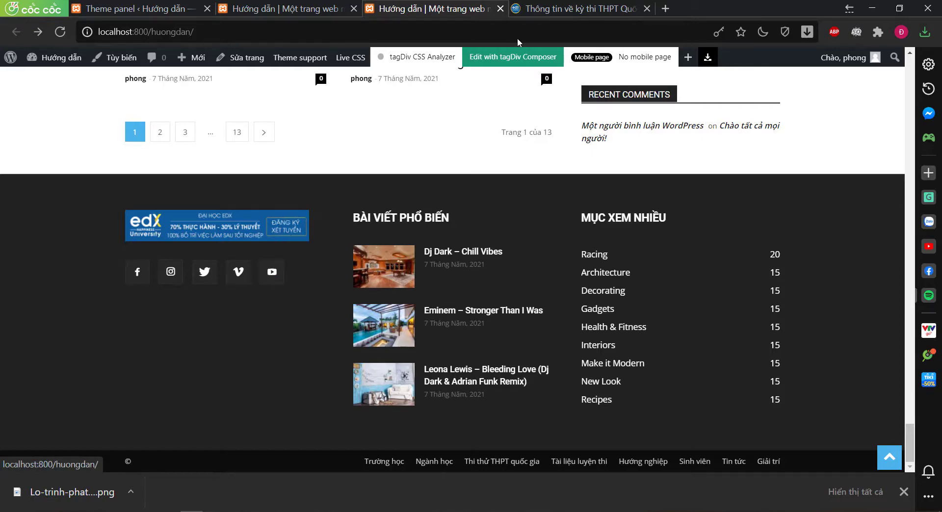
pyautogui.click(132, 9)
pyautogui.click(513, 297)
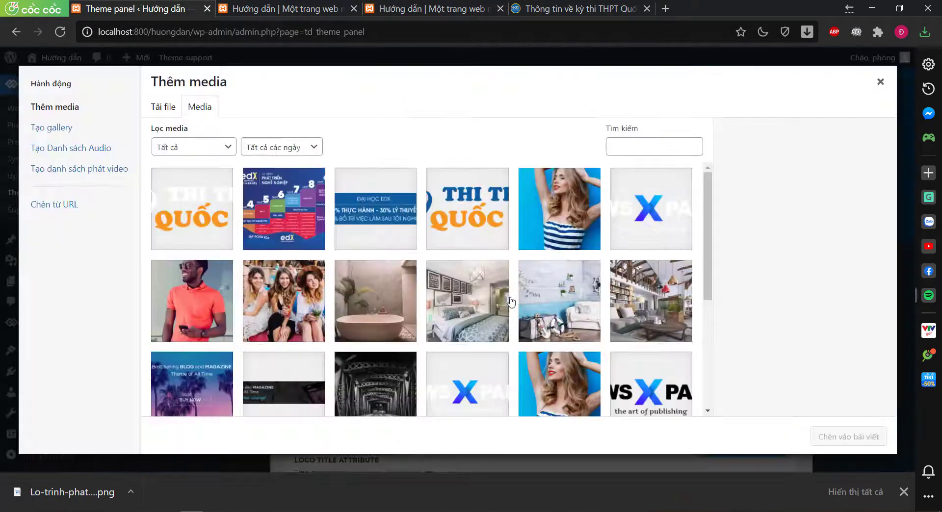
pyautogui.click(193, 210)
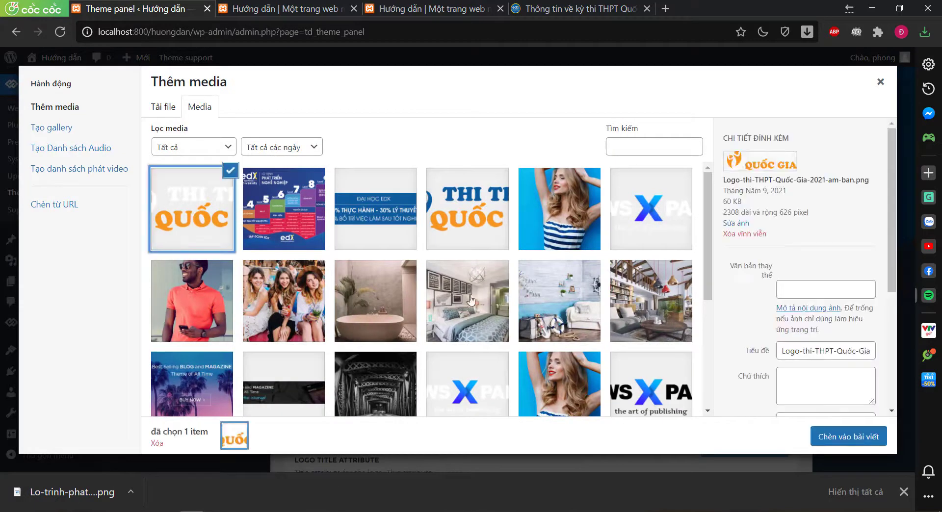
pyautogui.click(838, 434)
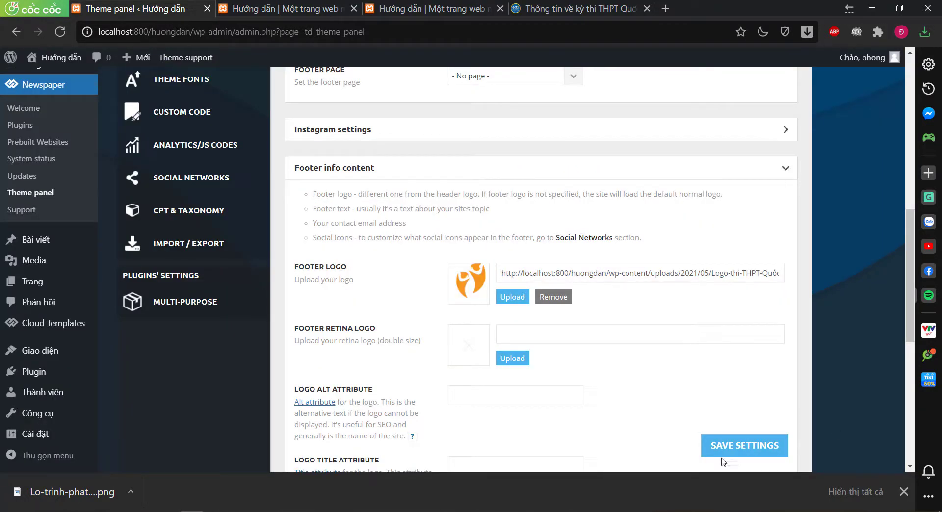
pyautogui.click(724, 451)
# Reload the local home page and compare its footer logo with the reference site's footer
pyautogui.click(570, 8)
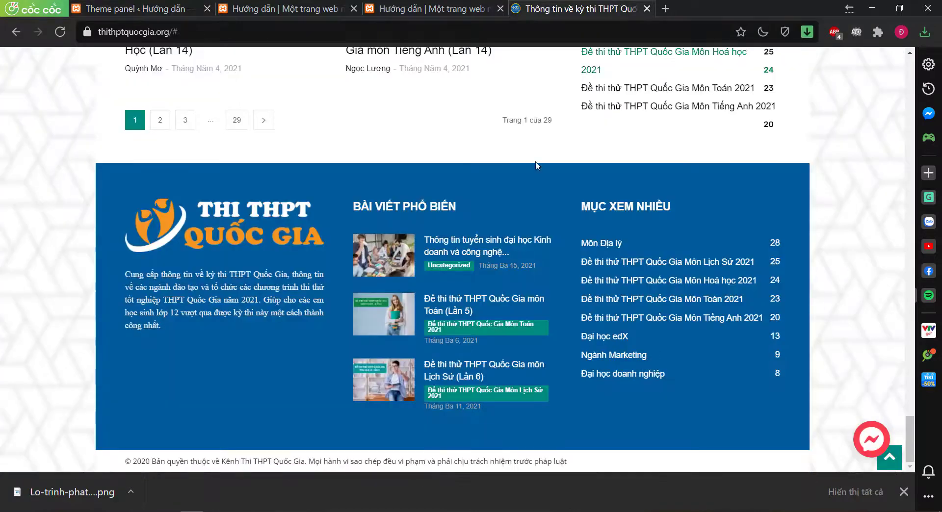
pyautogui.click(427, 9)
pyautogui.click(53, 34)
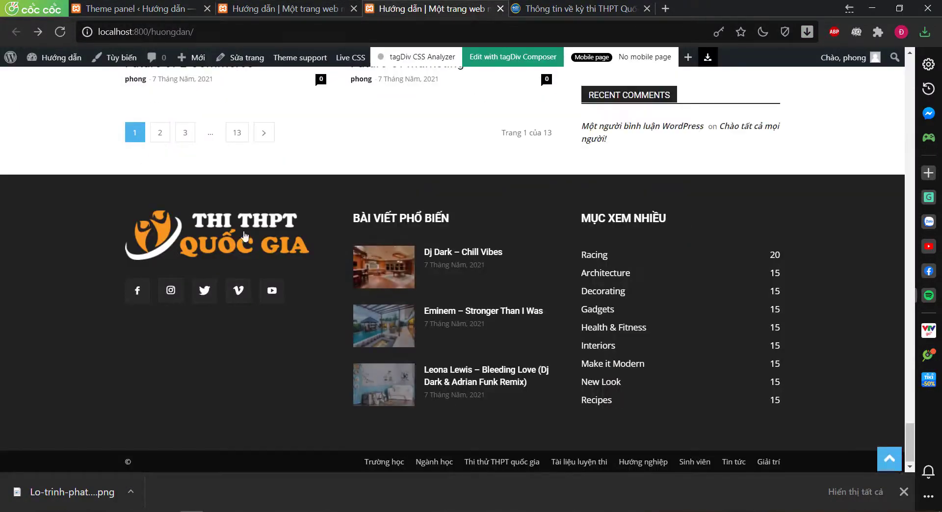
# Copy the description paragraph under the reference site's footer logo into the theme's Footer text setting and save the settings
pyautogui.click(579, 8)
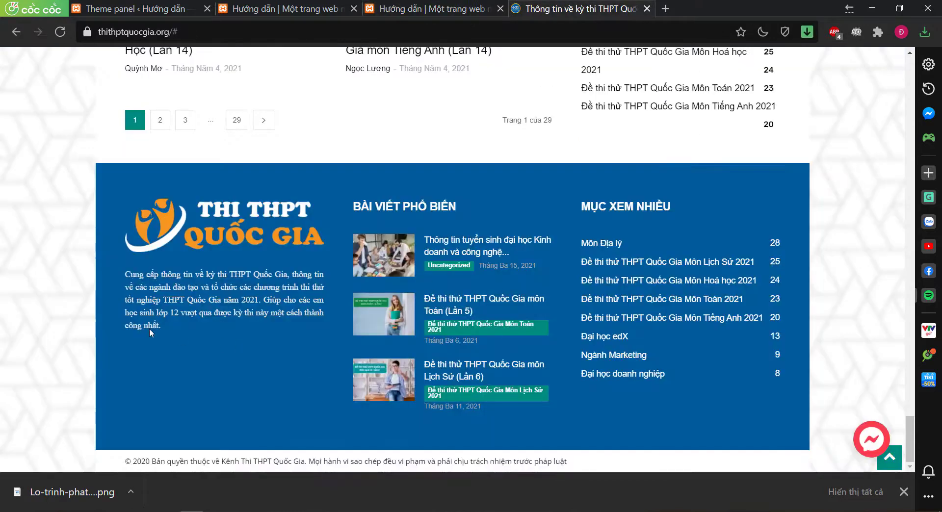
pyautogui.moveTo(125, 275); pyautogui.dragTo(164, 327)
pyautogui.hotkey('ctrl', 'c')
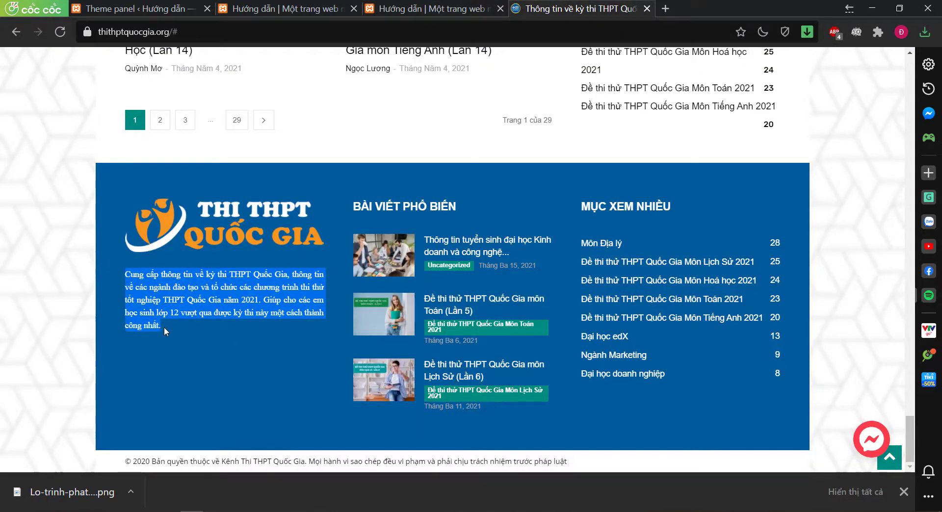
pyautogui.hotkey('ctrl', 'shift', 'Tab')
pyautogui.hotkey('ctrl', 'shift', 'Tab')
pyautogui.hotkey('ctrl', 'shift', 'Tab')
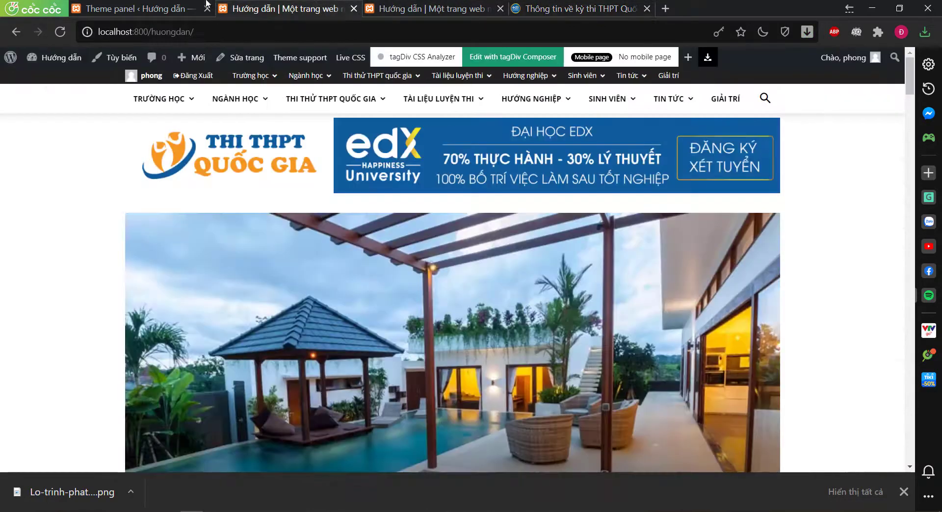
pyautogui.scroll(-4, 238, 84)
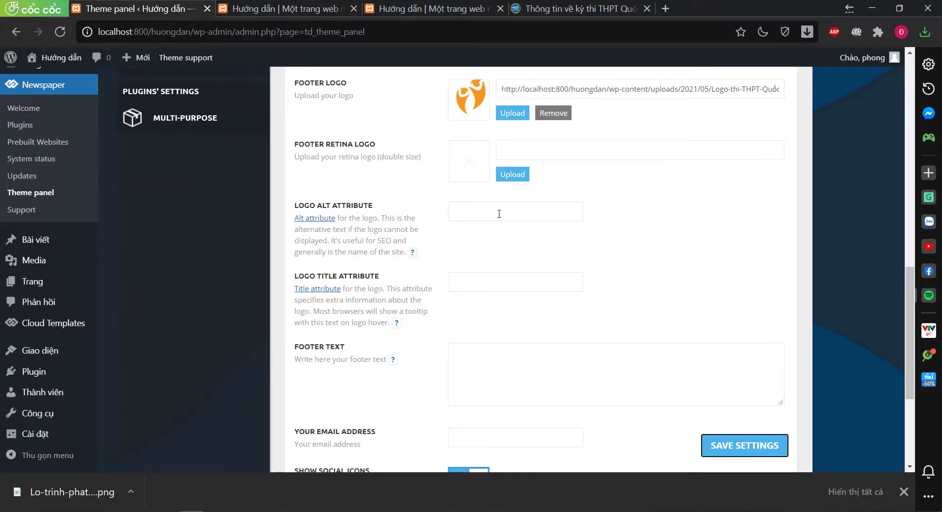
pyautogui.scroll(-1, 515, 275)
pyautogui.click(510, 300)
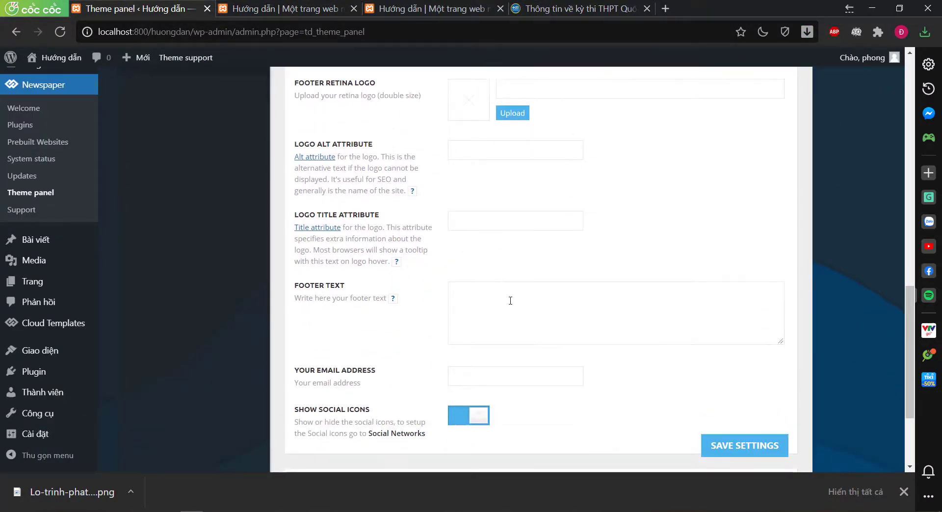
pyautogui.hotkey('ctrl', 'v')
pyautogui.click(736, 447)
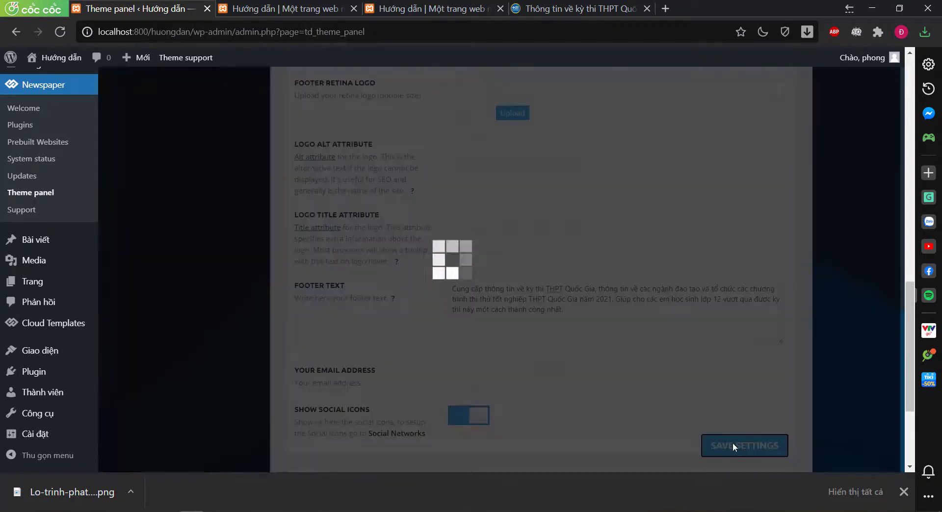
# Compare the footer description on the reloaded local home page with the reference site's footer
pyautogui.click(574, 8)
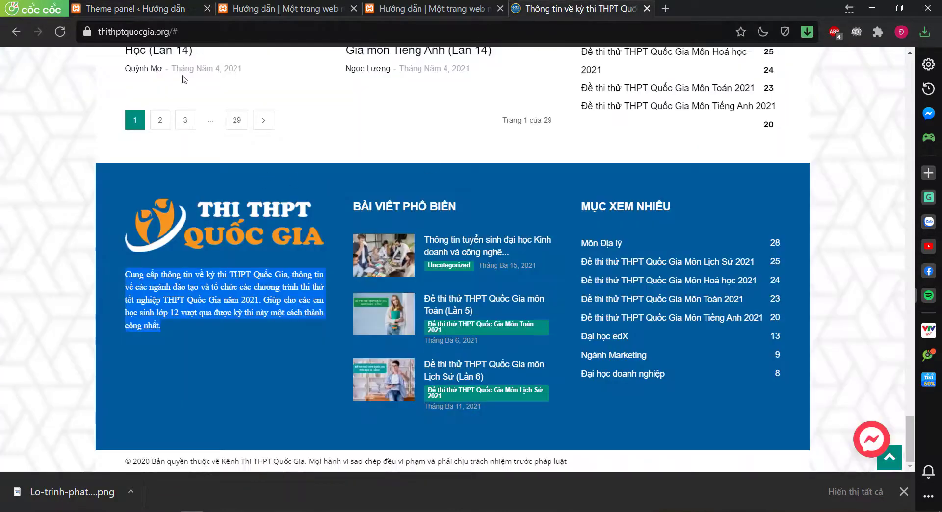
pyautogui.click(432, 9)
pyautogui.click(60, 31)
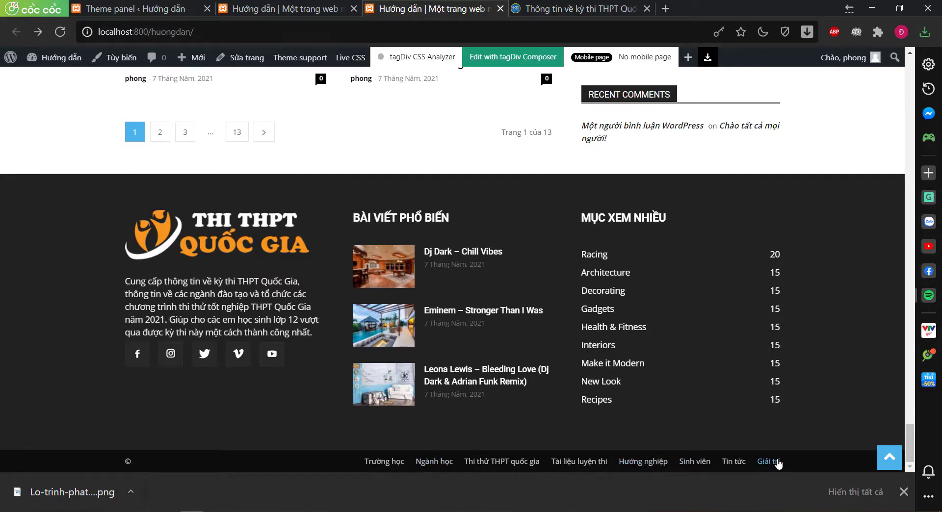
# Look through the theme panel's footer settings and examine the Footer background options
pyautogui.click(351, 4)
pyautogui.click(122, 8)
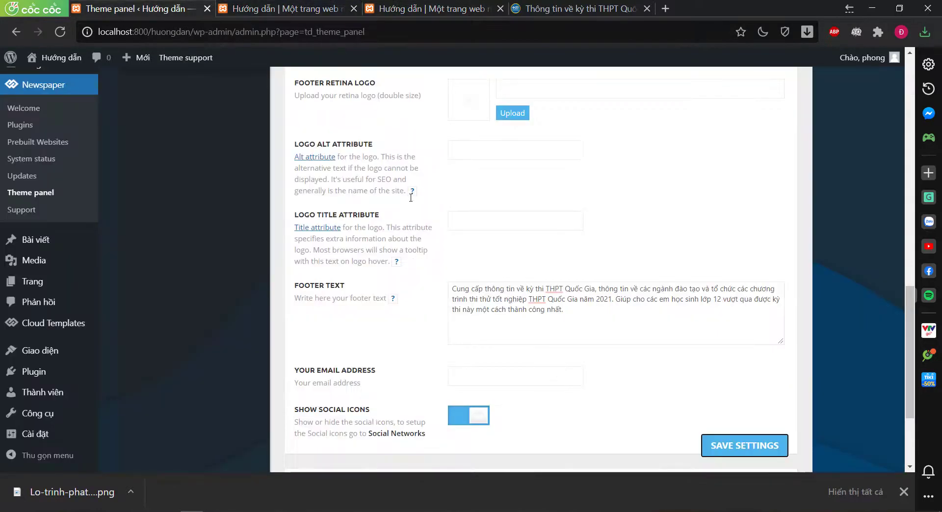
pyautogui.scroll(15, 298, 334)
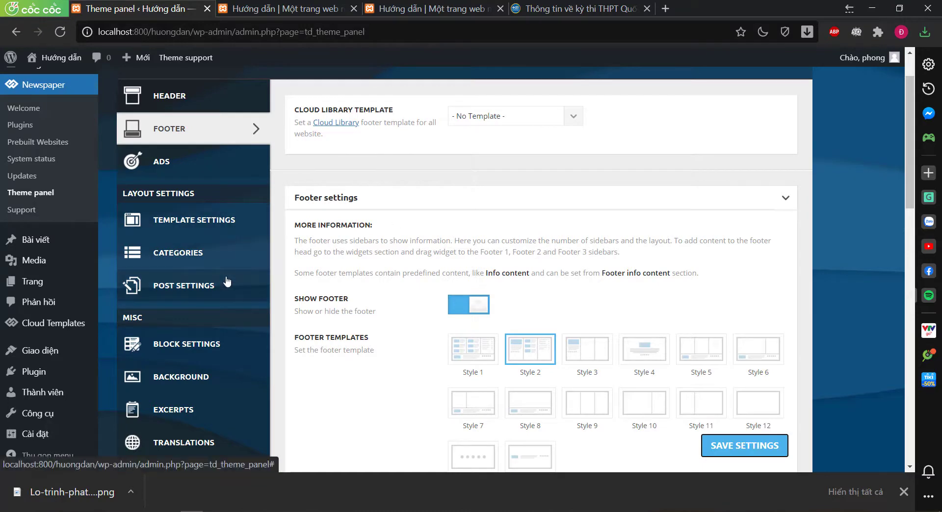
pyautogui.scroll(-5, 228, 282)
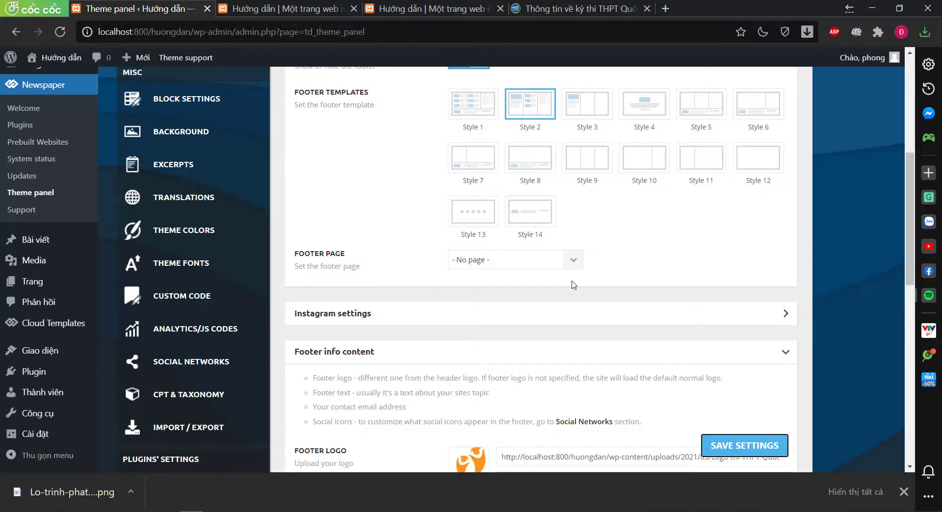
pyautogui.scroll(-10, 585, 274)
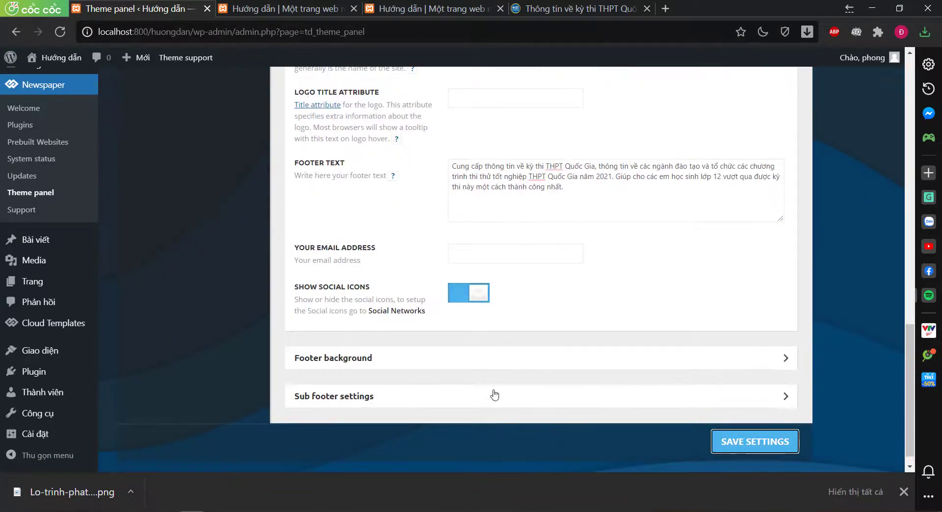
pyautogui.click(500, 367)
pyautogui.scroll(-3, 599, 363)
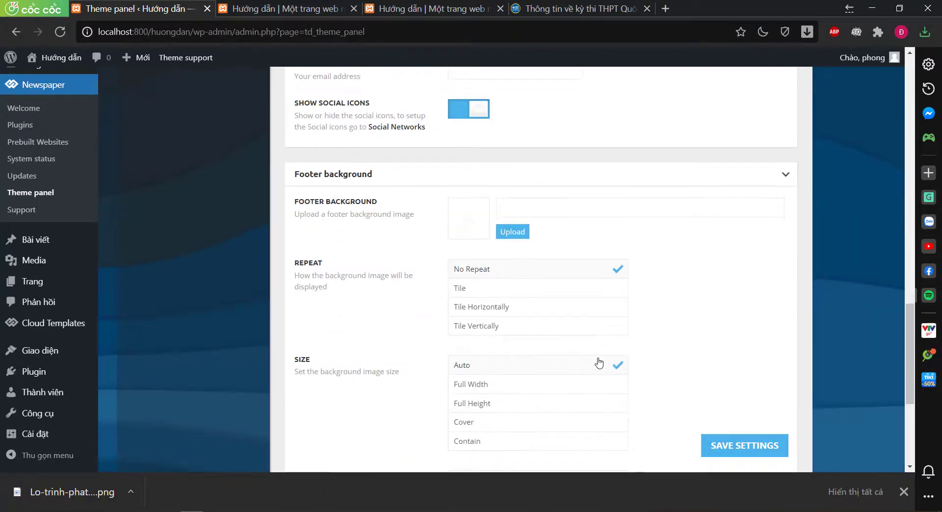
pyautogui.click(614, 174)
pyautogui.scroll(4, 422, 379)
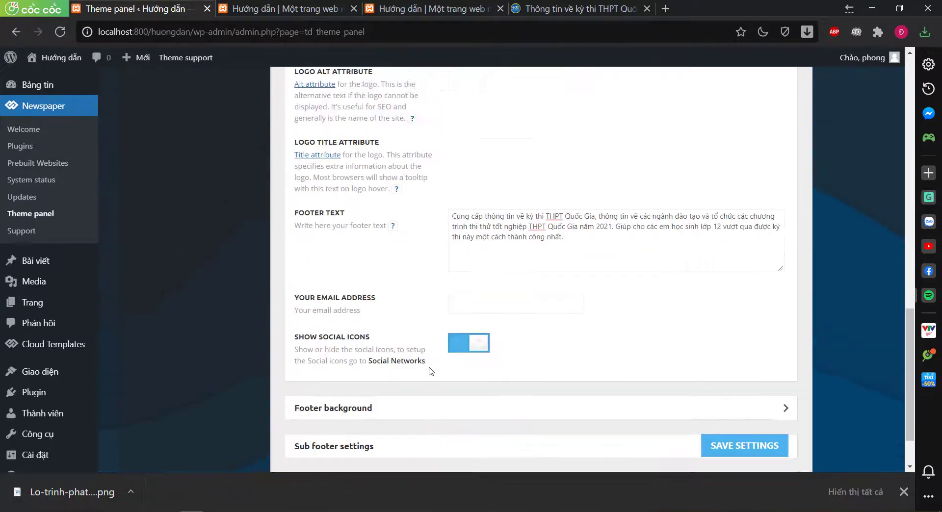
# Examine the Footer settings section and the choices available for the footer page
pyautogui.scroll(10, 439, 357)
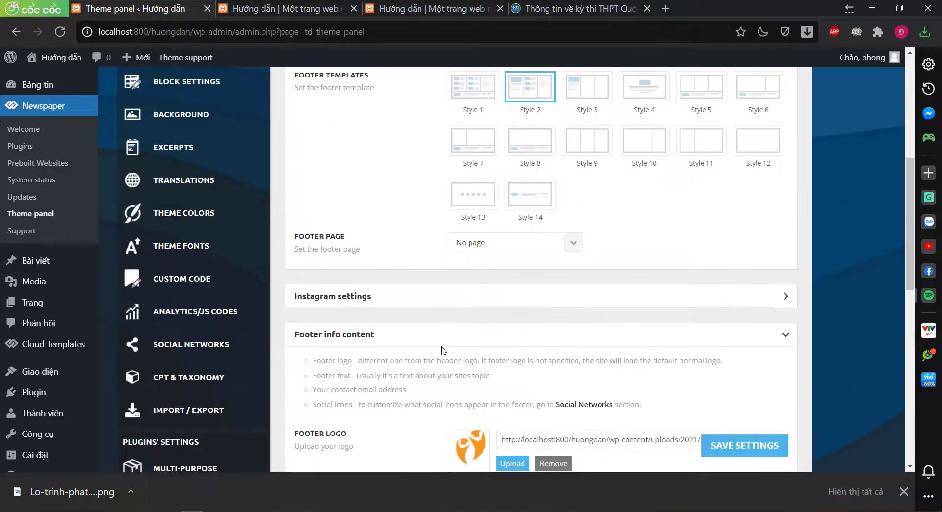
pyautogui.click(574, 367)
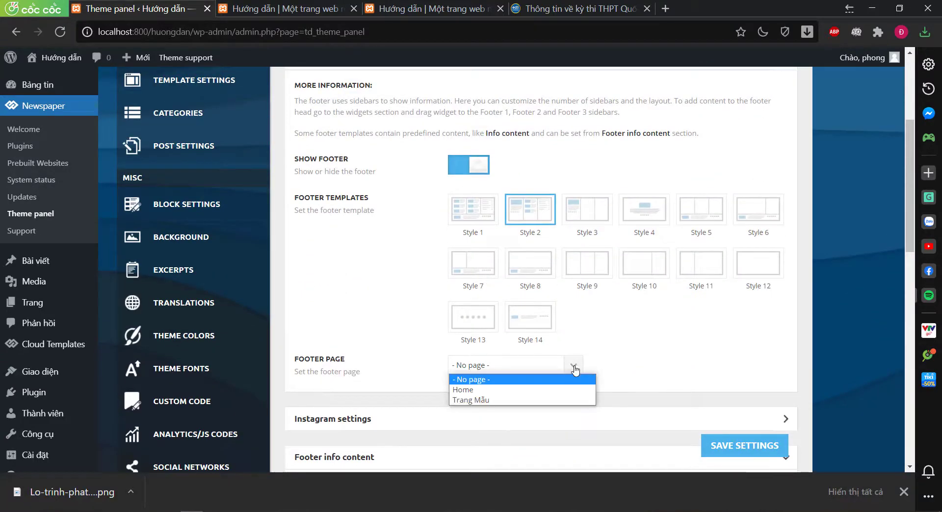
pyautogui.click(574, 368)
pyautogui.scroll(4, 571, 366)
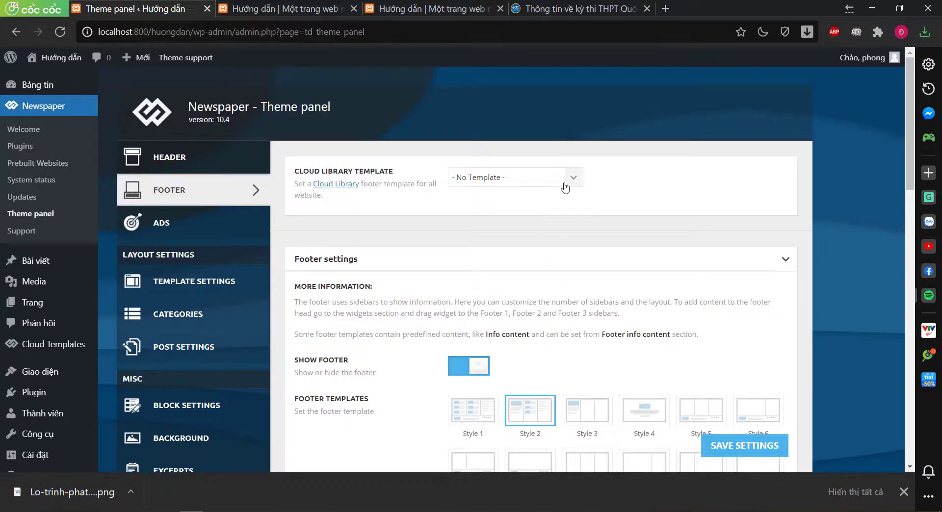
pyautogui.click(622, 269)
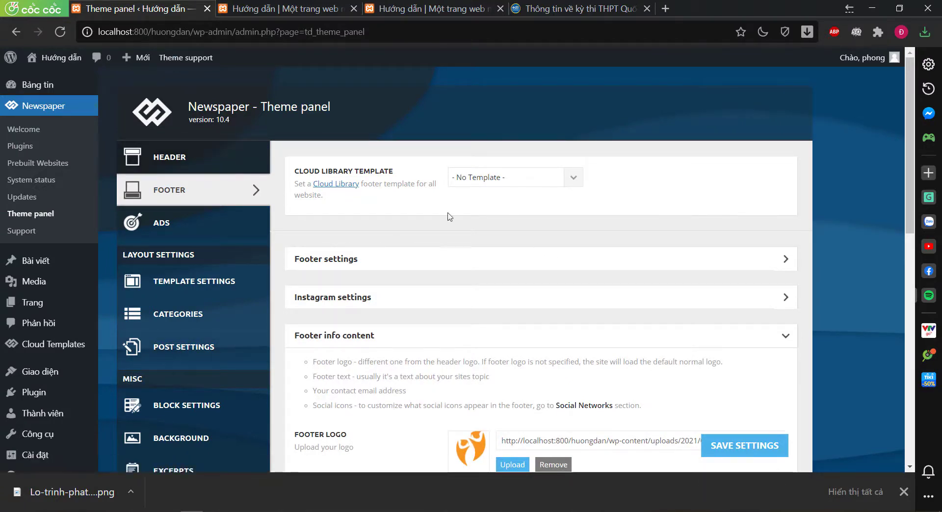
pyautogui.click(441, 265)
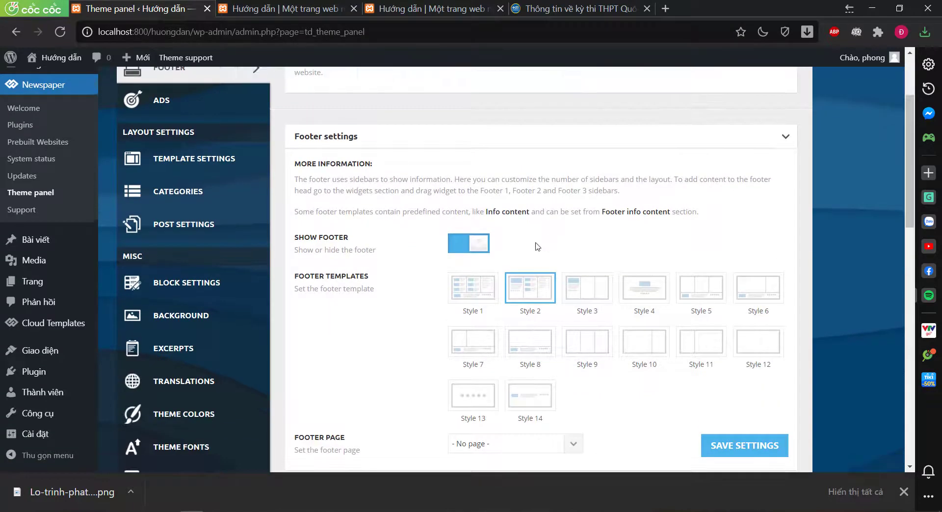
pyautogui.scroll(-1, 540, 189)
pyautogui.click(572, 323)
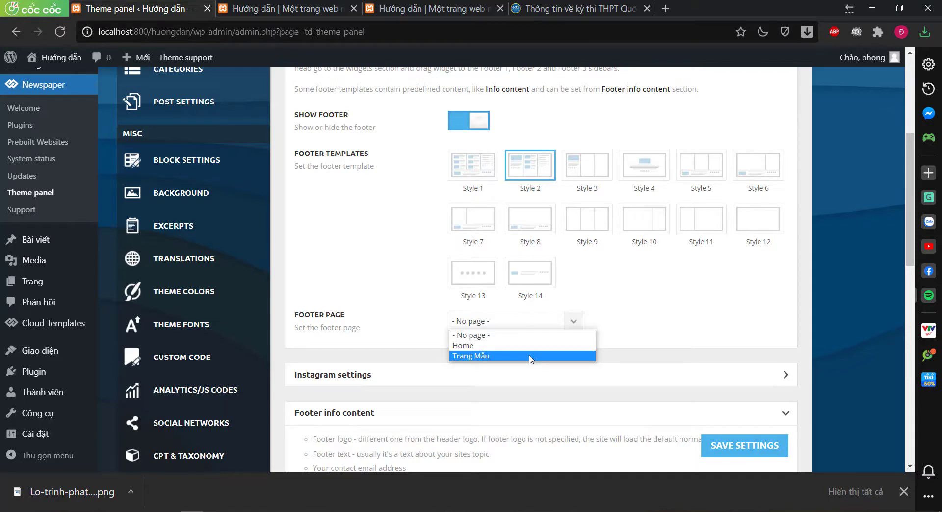
pyautogui.click(574, 323)
pyautogui.click(573, 324)
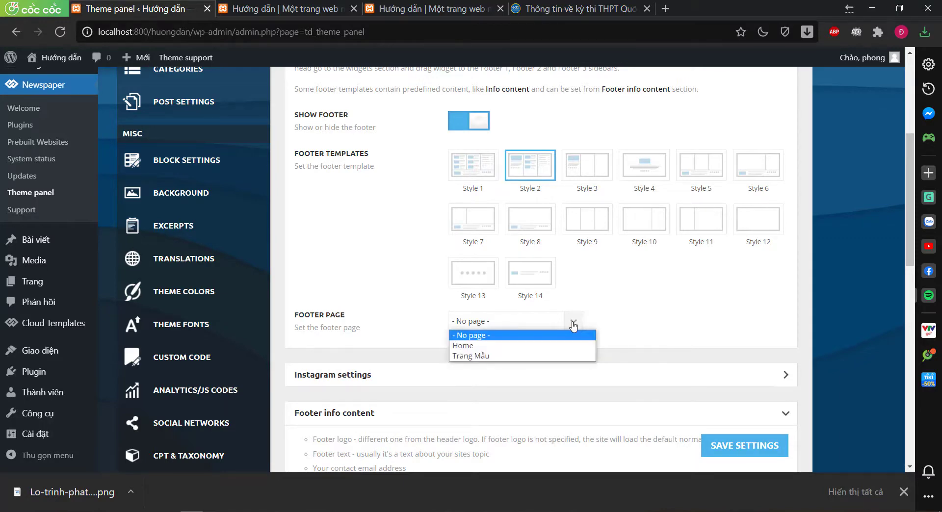
pyautogui.click(575, 325)
pyautogui.scroll(4, 233, 242)
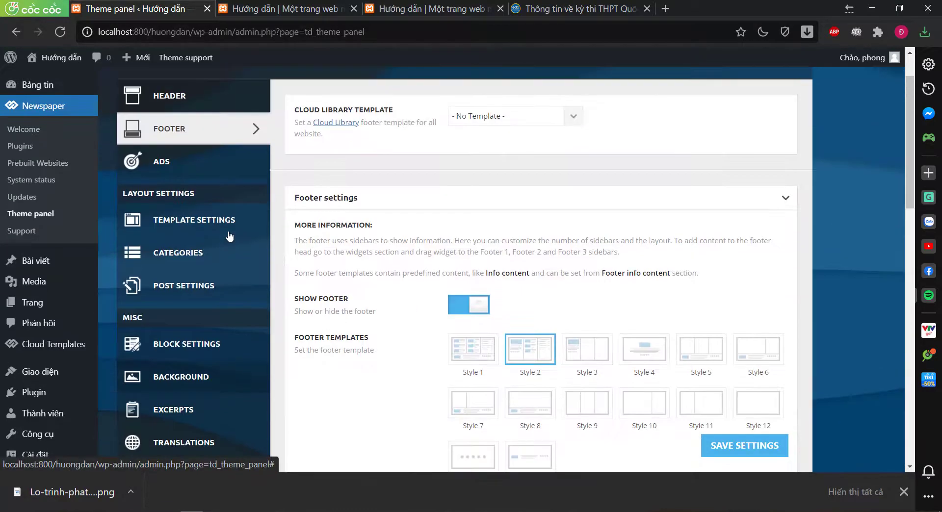
pyautogui.scroll(-4, 87, 233)
# Load td-demo-footer-menu for editing in the WordPress menu editor
pyautogui.moveTo(39, 352)
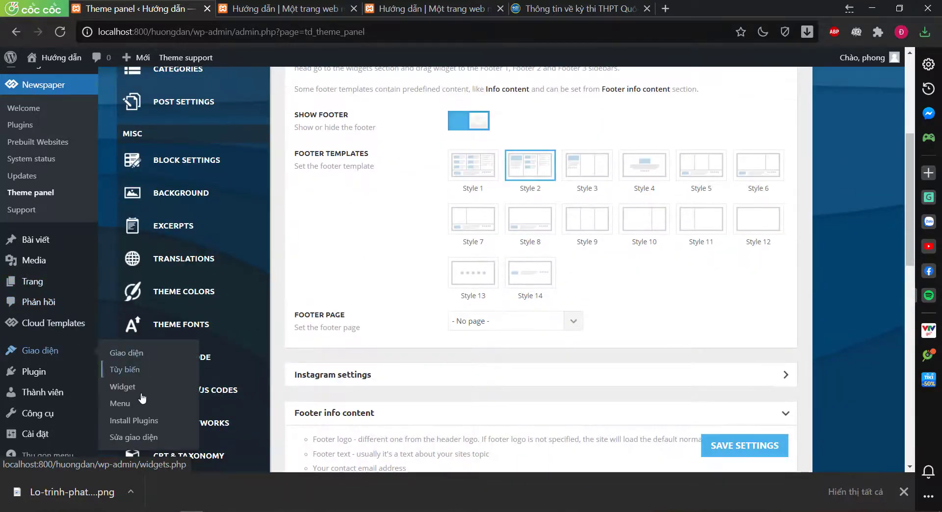
pyautogui.click(127, 403)
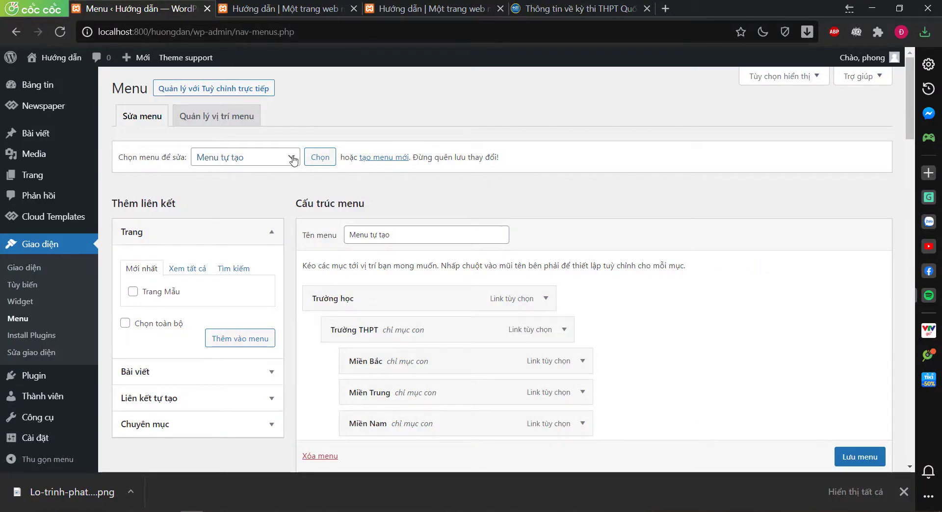
pyautogui.scroll(-10, 646, 374)
pyautogui.scroll(10, 645, 374)
pyautogui.click(290, 160)
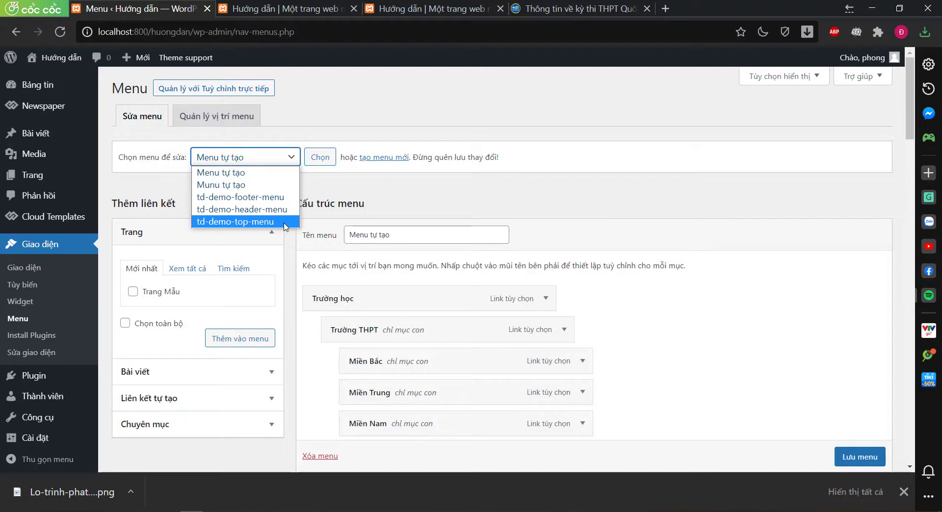
pyautogui.click(279, 197)
pyautogui.click(320, 158)
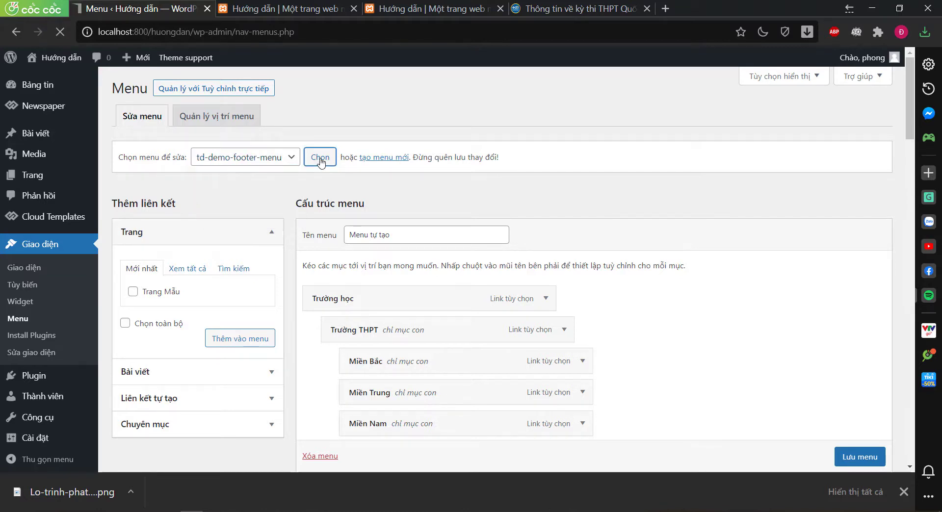
# Change the navigation label of the Disclaimer item in the footer menu to "Trường học"
pyautogui.scroll(-1, 675, 337)
pyautogui.click(545, 238)
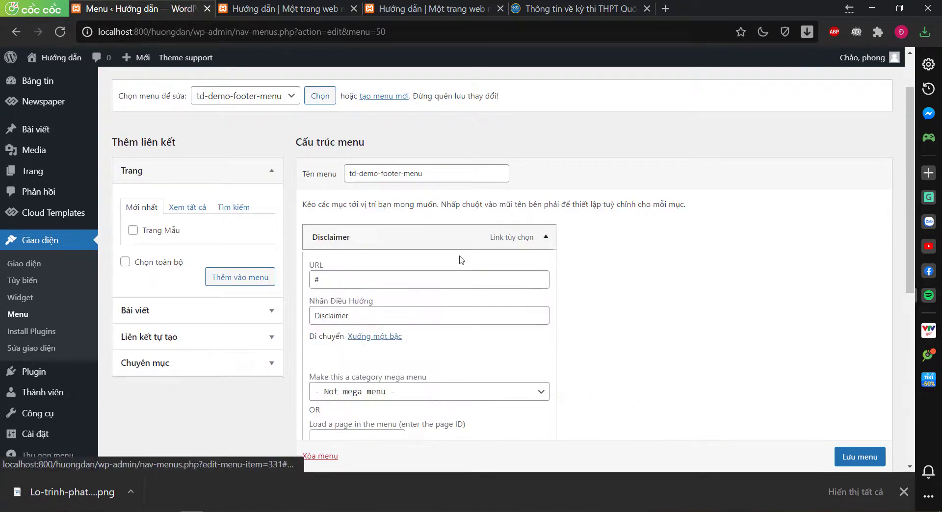
pyautogui.doubleClick(332, 316)
pyautogui.write('Tr')
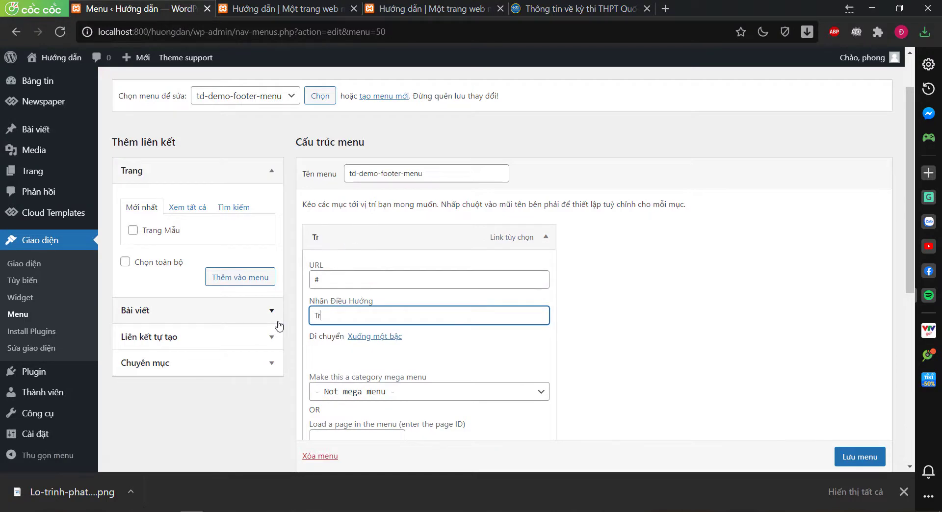
pyautogui.write('ường hoc')
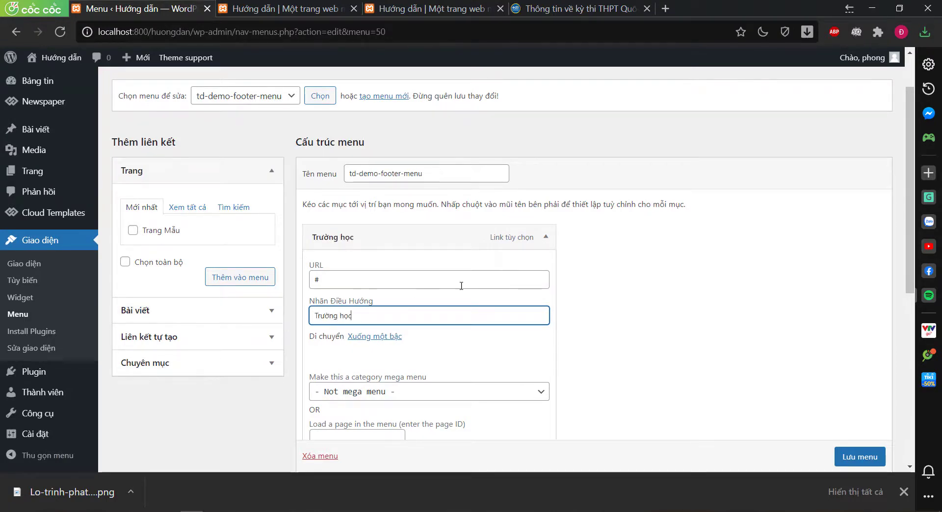
# Change the navigation label of the Privacy item in the footer menu to "Thi thử"
pyautogui.click(545, 237)
pyautogui.click(545, 268)
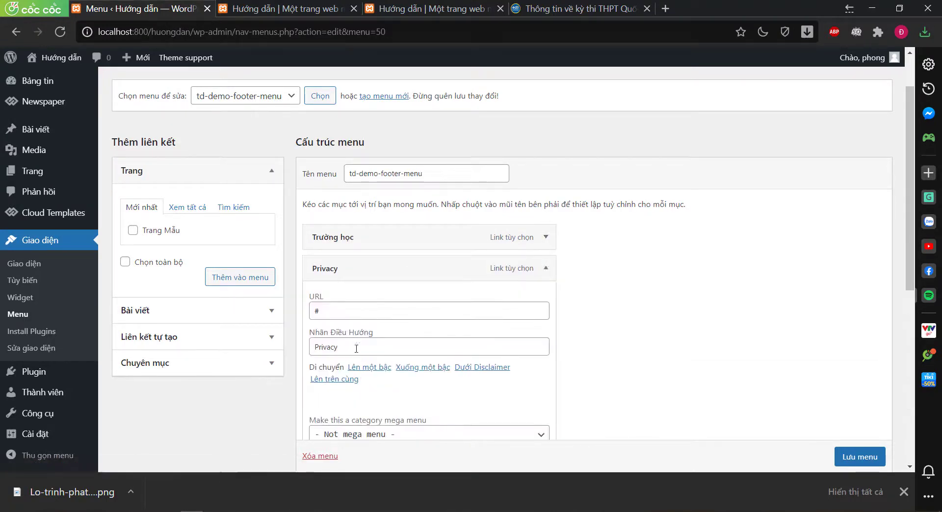
pyautogui.doubleClick(352, 347)
pyautogui.press('BackSpace')
pyautogui.write('Thi thử')
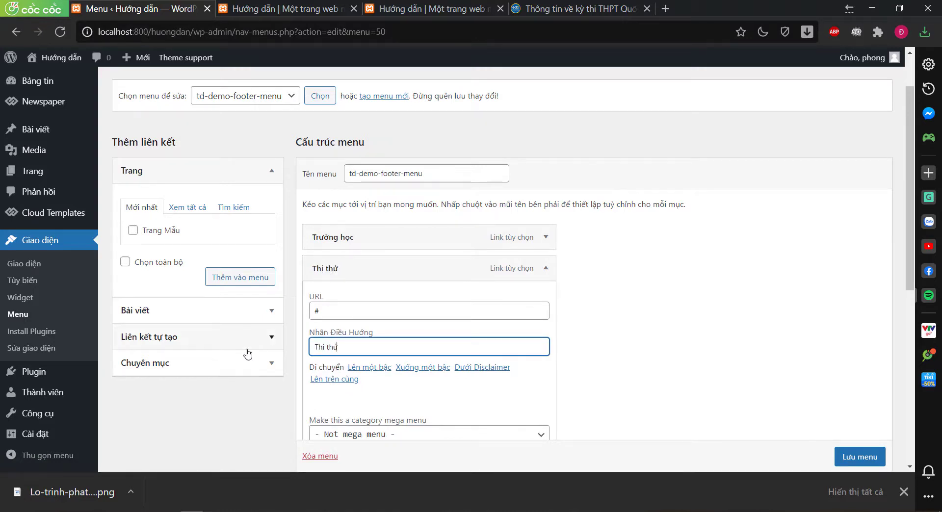
pyautogui.click(553, 278)
# Change the navigation label of the Advertisement item in the footer menu to "Thông tin điểm thi"
pyautogui.scroll(-2, 551, 276)
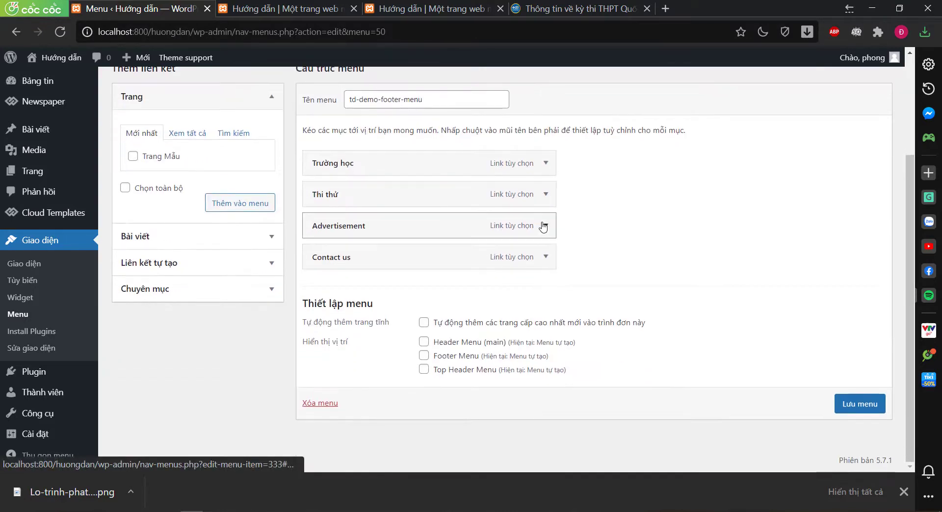
pyautogui.click(544, 225)
pyautogui.moveTo(363, 305); pyautogui.dragTo(261, 309)
pyautogui.press('BackSpace')
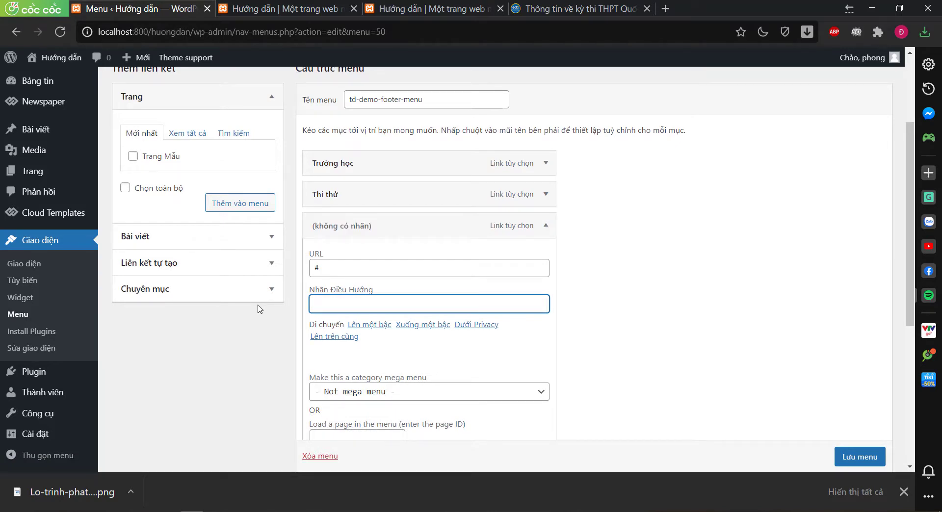
pyautogui.write('Thôn')
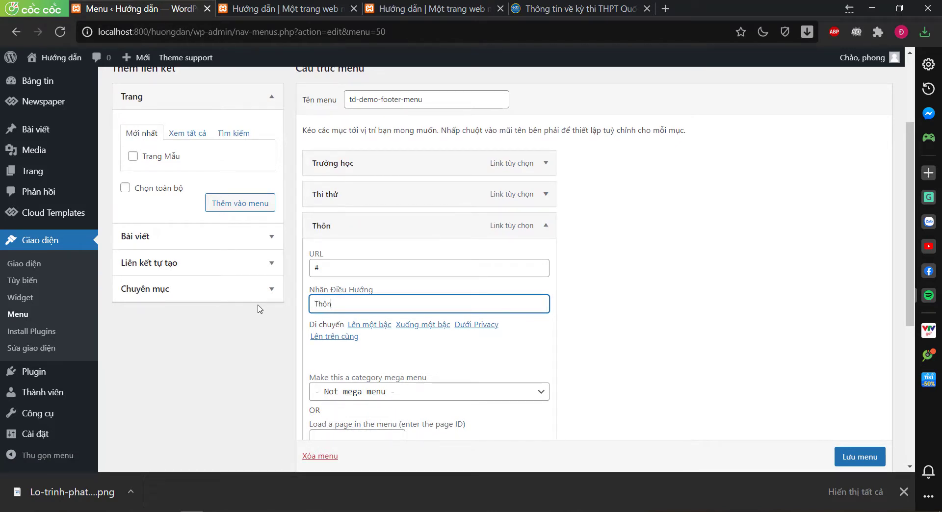
pyautogui.write('g tin điểm thi')
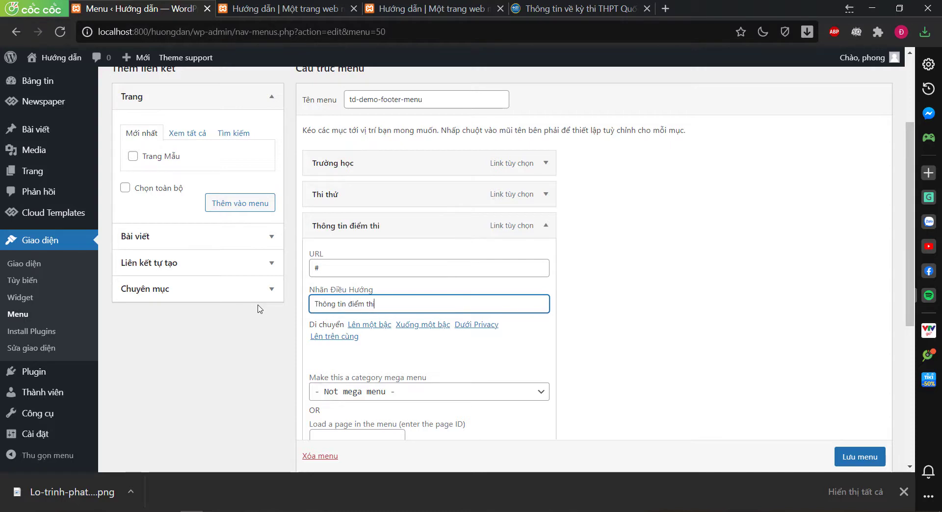
pyautogui.click(545, 227)
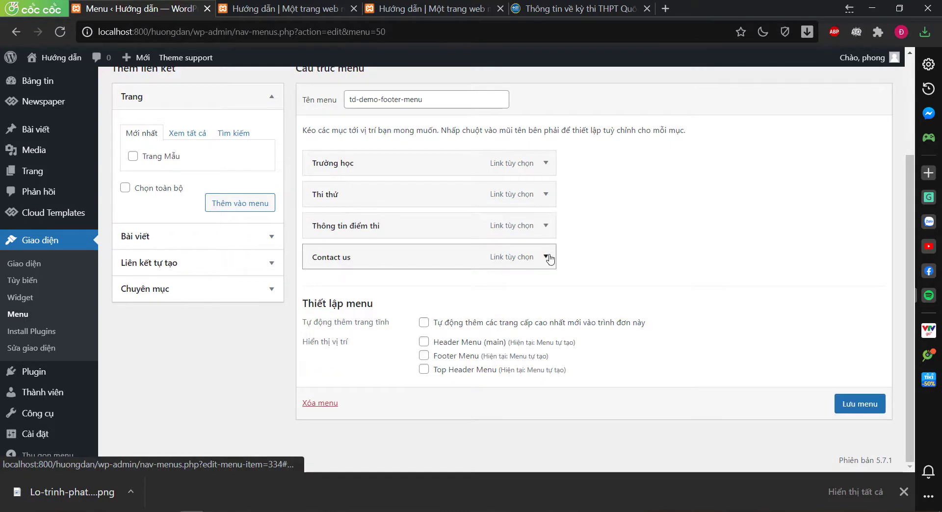
# Relabel the Contact us item in the footer menu as "Dự đoán đề thi" and save the menu
pyautogui.click(546, 257)
pyautogui.moveTo(378, 342); pyautogui.dragTo(248, 348)
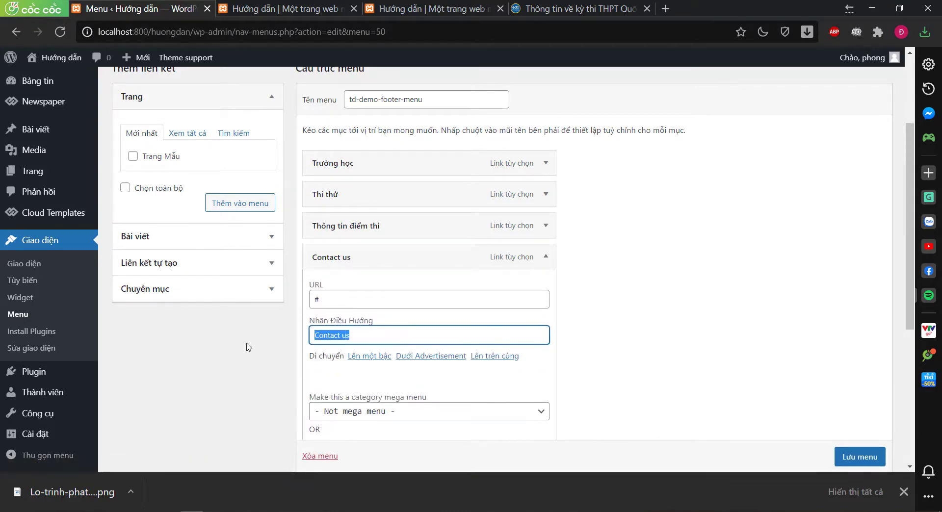
pyautogui.press('BackSpace')
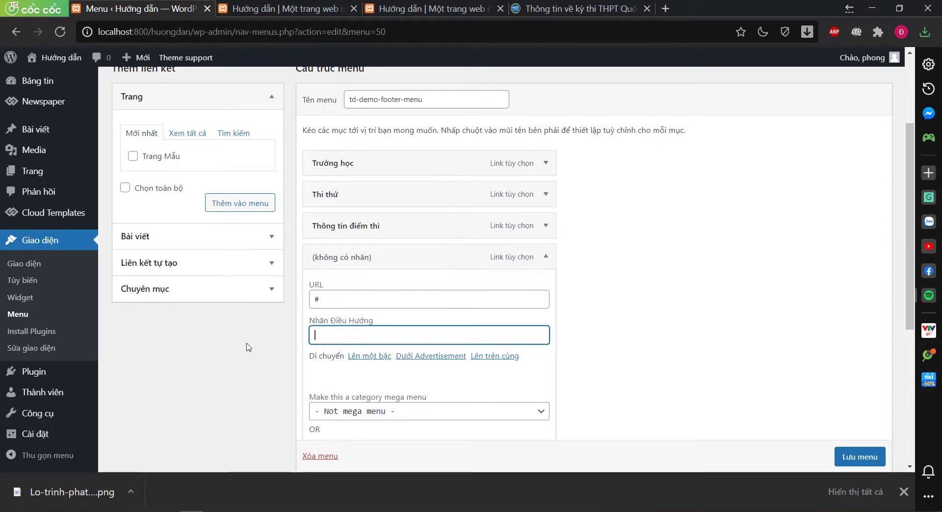
pyautogui.write('P')
pyautogui.press('BackSpace')
pyautogui.write('Dụ')
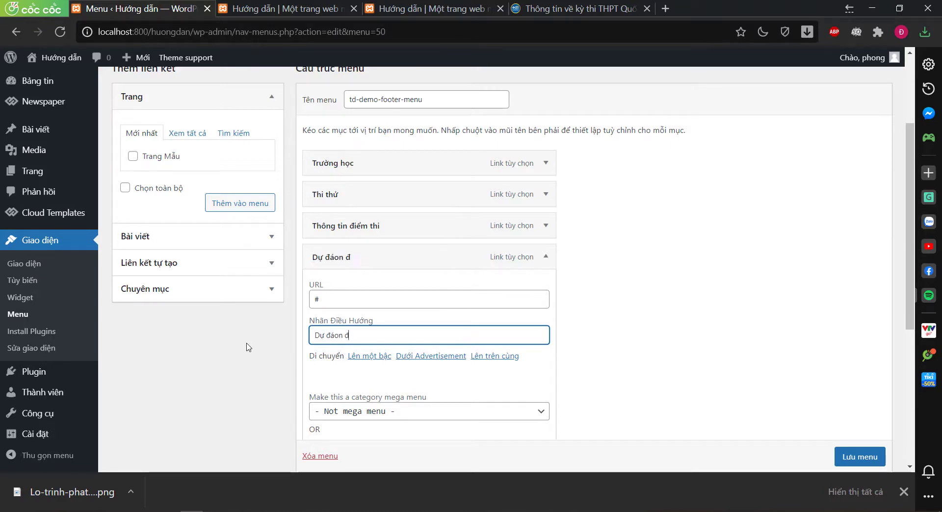
pyautogui.write('ề thion')
pyautogui.click(545, 256)
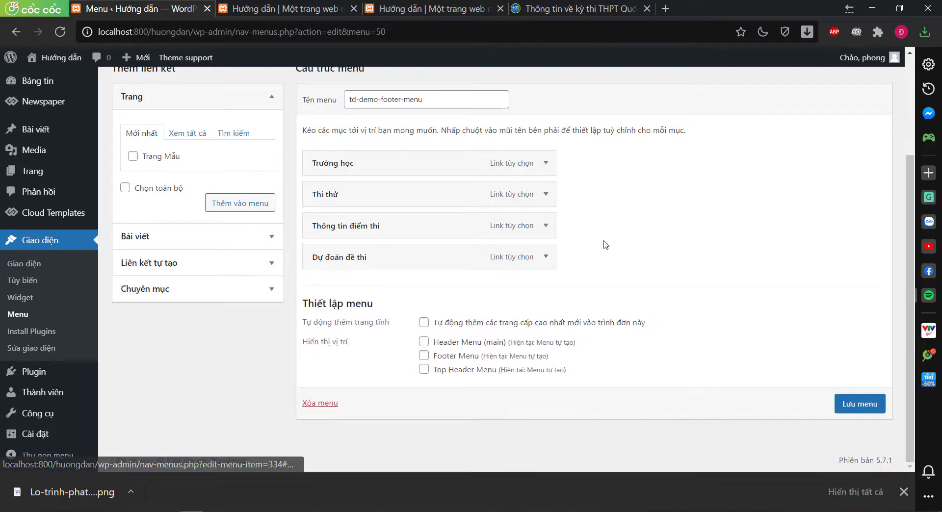
pyautogui.click(863, 412)
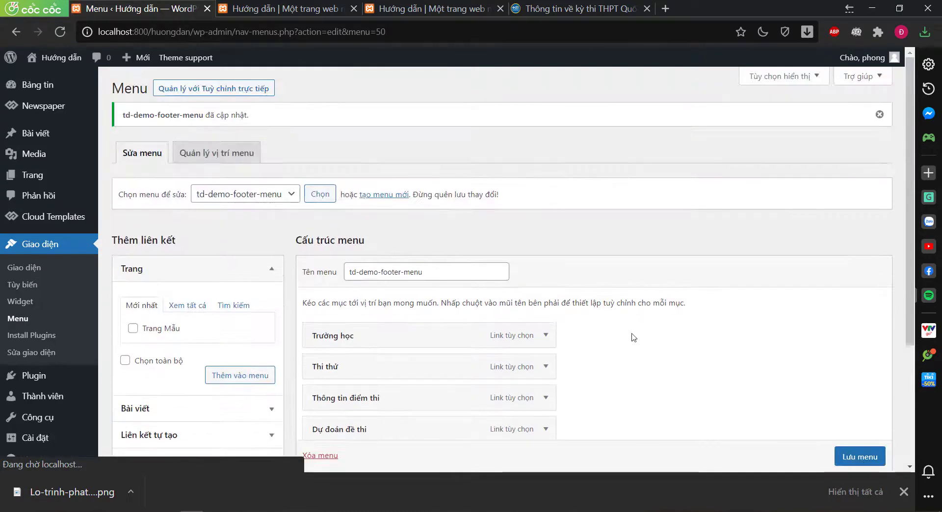
# Open the footer section of the Newspaper theme panel
pyautogui.click(428, 7)
pyautogui.click(137, 8)
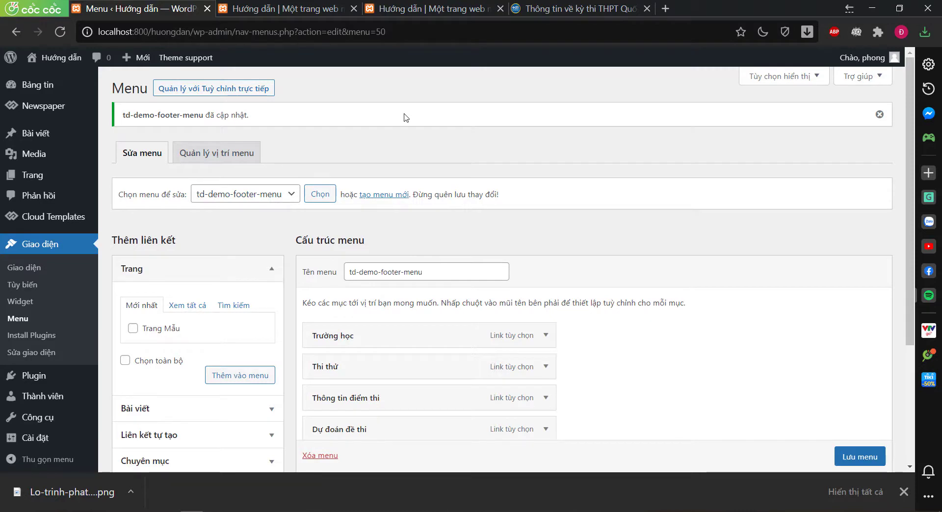
pyautogui.moveTo(74, 147)
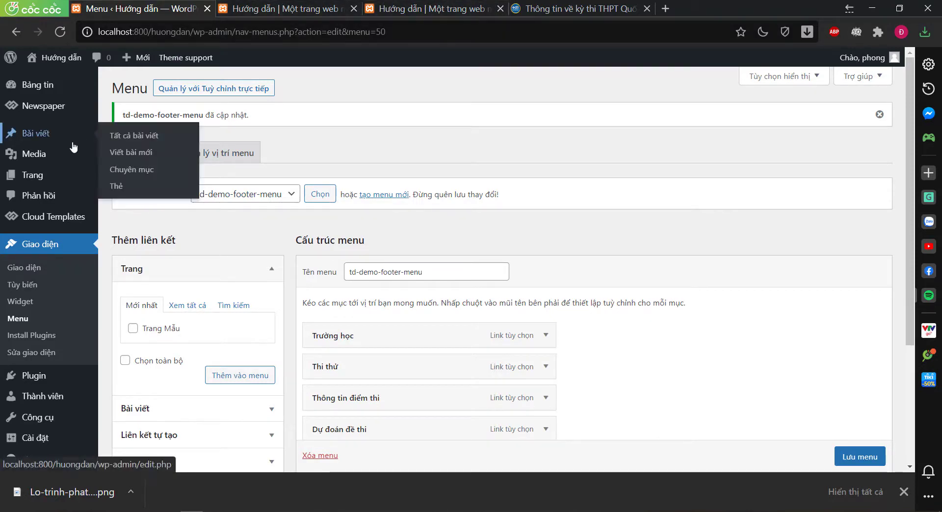
pyautogui.moveTo(54, 106)
pyautogui.click(127, 104)
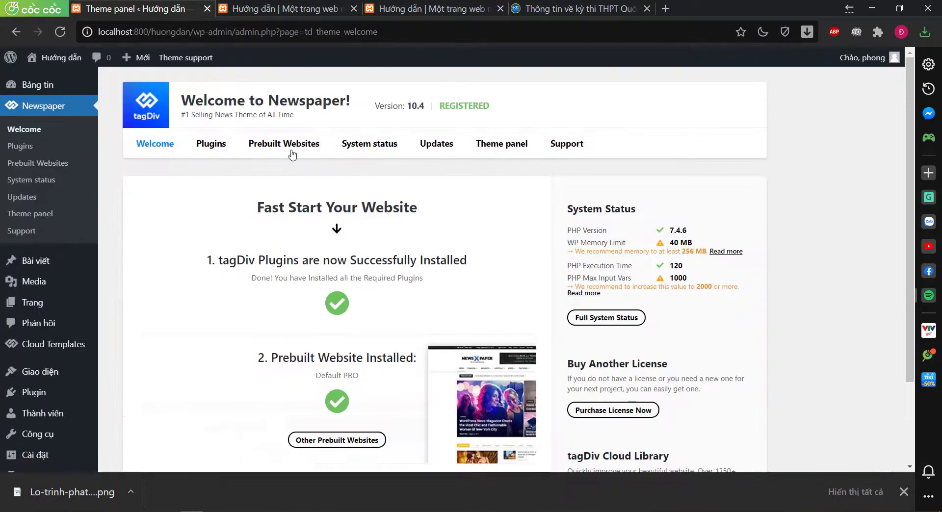
pyautogui.click(501, 145)
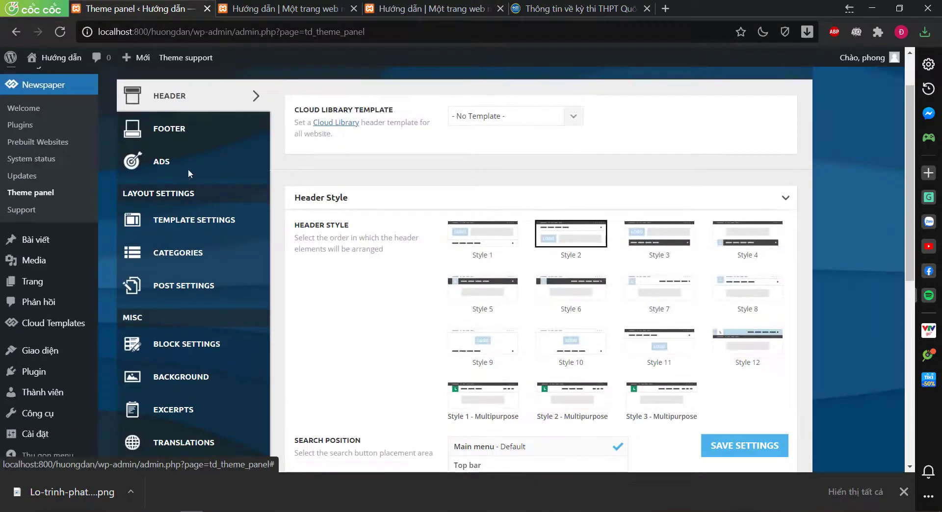
pyautogui.click(200, 133)
pyautogui.scroll(-3, 730, 248)
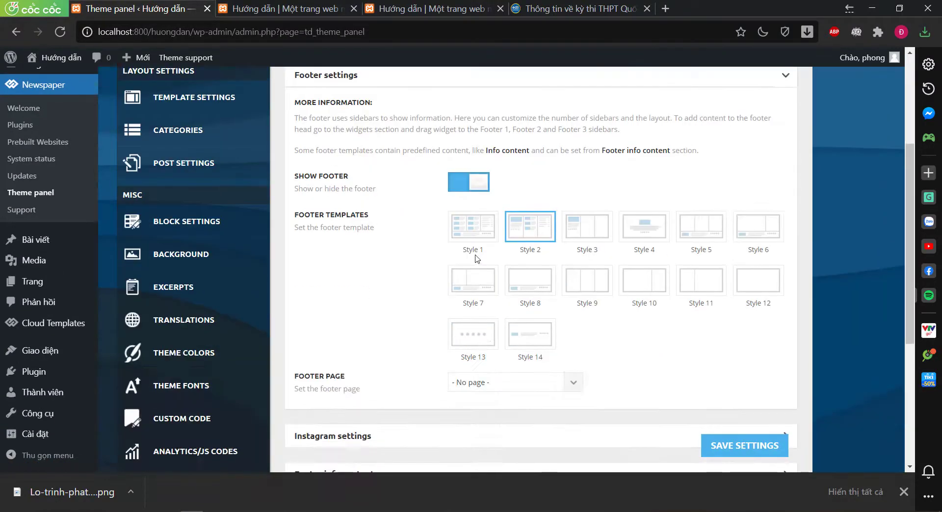
pyautogui.scroll(-3, 603, 277)
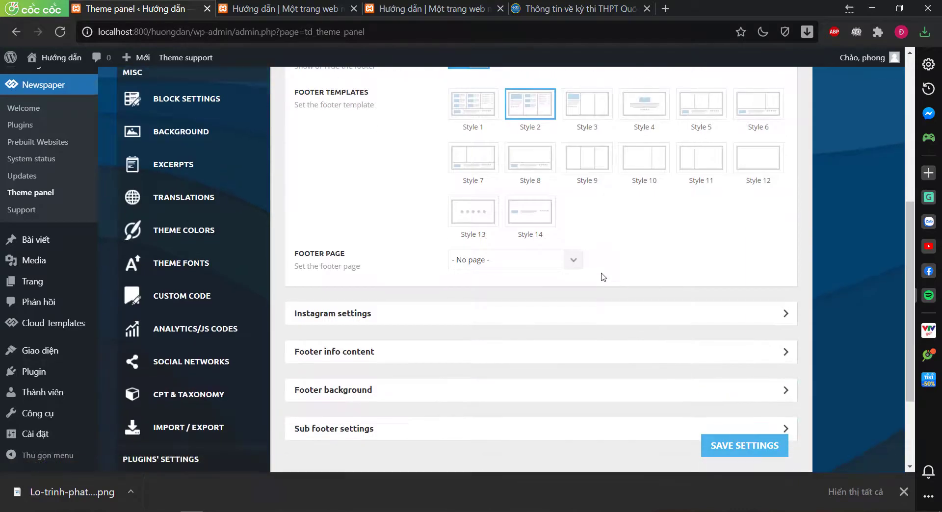
# In the sub footer settings, choose td-demo-footer-menu as the footer menu
pyautogui.scroll(-1, 602, 276)
pyautogui.click(564, 375)
pyautogui.scroll(-3, 569, 373)
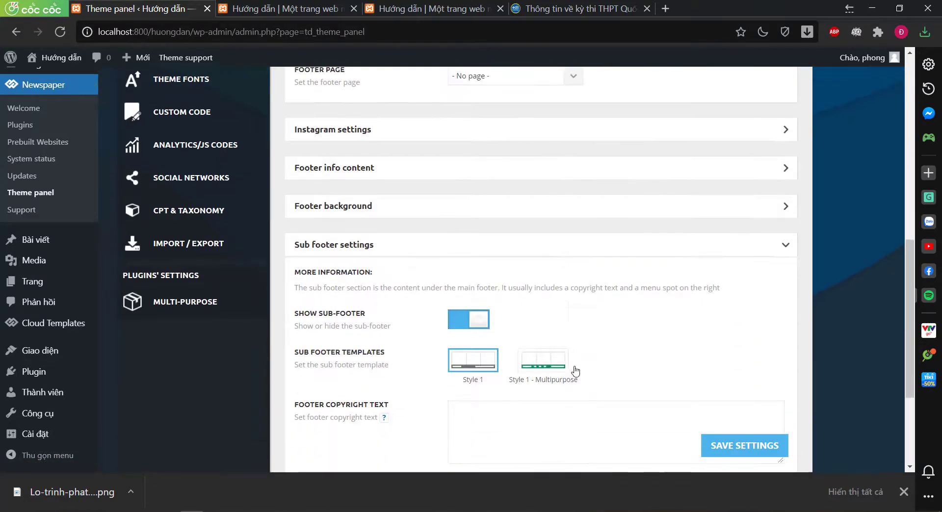
pyautogui.scroll(-3, 576, 371)
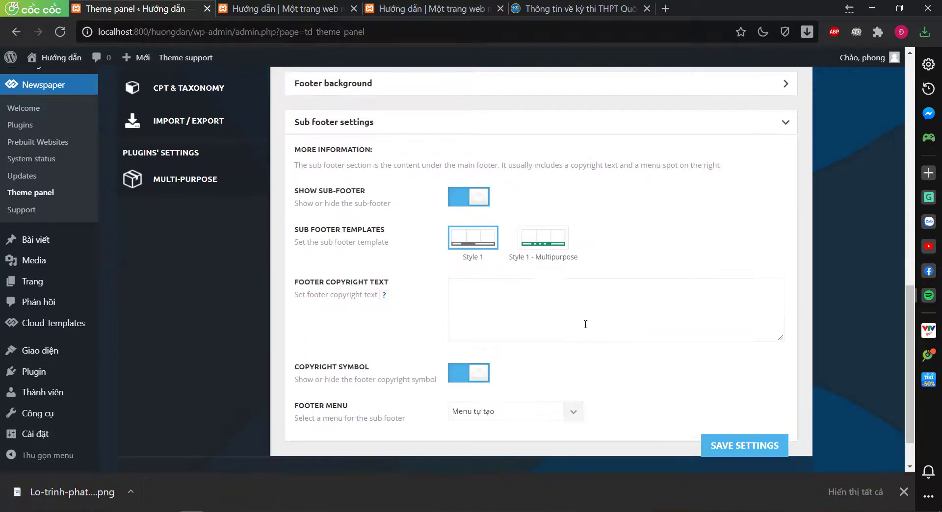
pyautogui.click(574, 422)
pyautogui.scroll(-1, 593, 412)
pyautogui.click(579, 369)
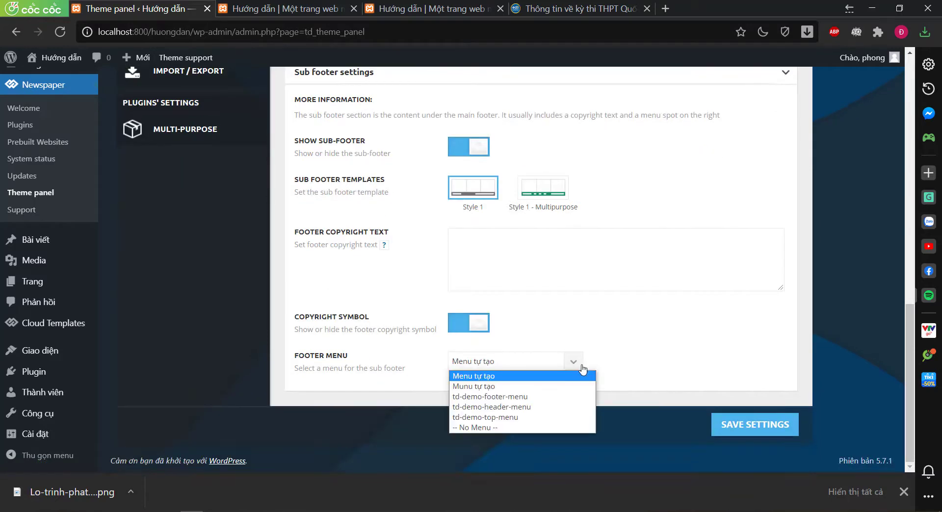
pyautogui.click(534, 397)
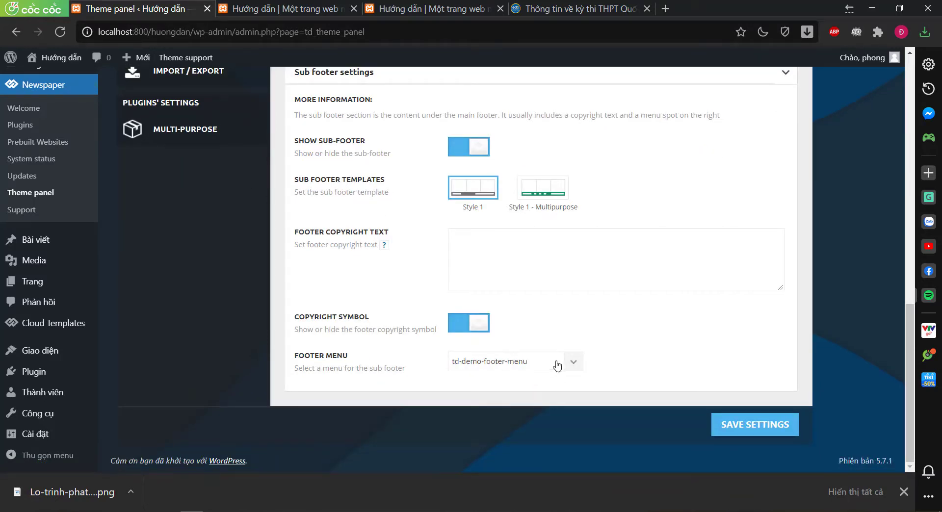
# Copy the copyright sentence, from "2020" onward, from the thithptquocgia.org footer into the theme's footer copyright text and save the settings
pyautogui.click(574, 8)
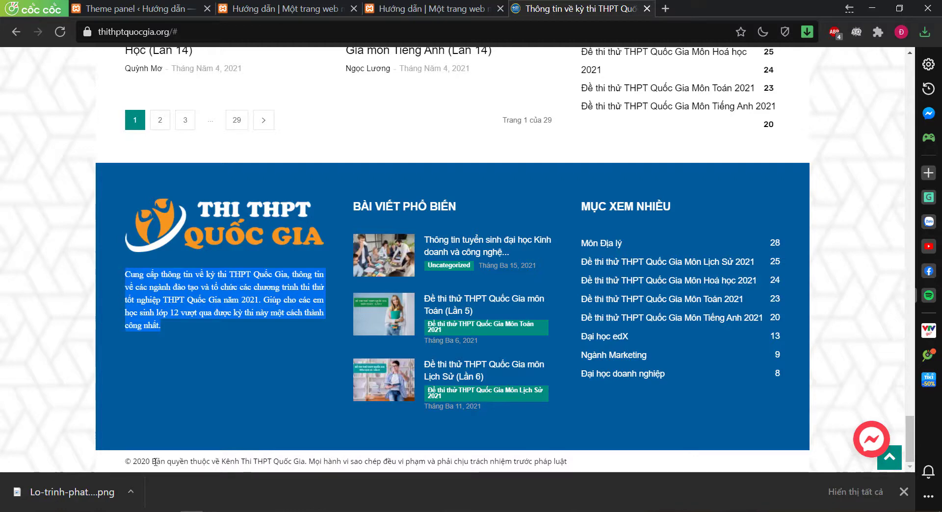
pyautogui.moveTo(133, 461); pyautogui.dragTo(304, 459)
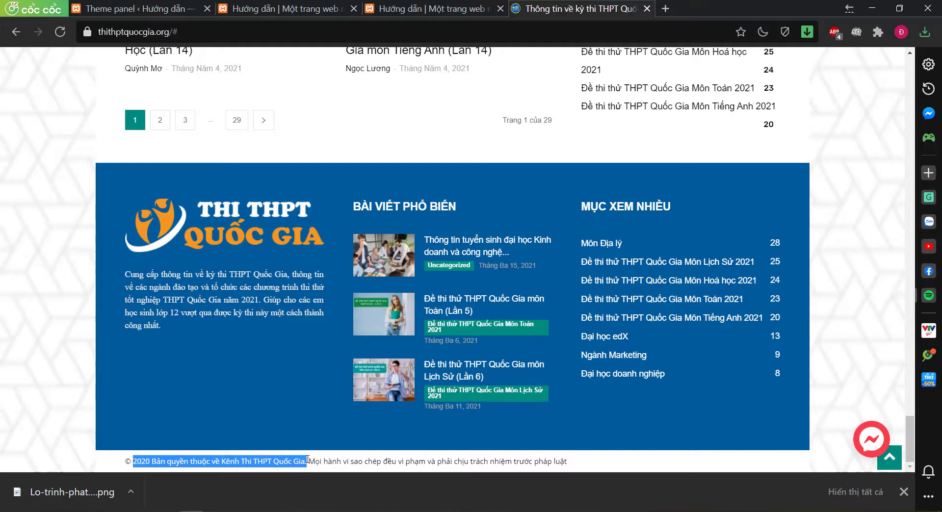
pyautogui.moveTo(308, 460); pyautogui.dragTo(605, 462)
pyautogui.hotkey('ctrl', 'c')
pyautogui.hotkey('ctrl', 'shift', 'Tab')
pyautogui.hotkey('ctrl', 'shift', 'Tab')
pyautogui.hotkey('ctrl', 'shift', 'Tab')
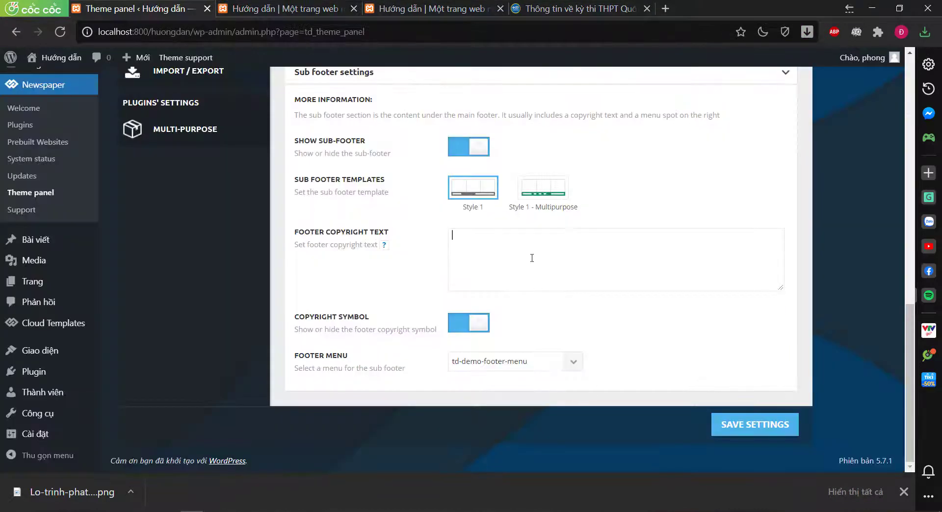
pyautogui.hotkey('ctrl', 'v')
pyautogui.click(748, 432)
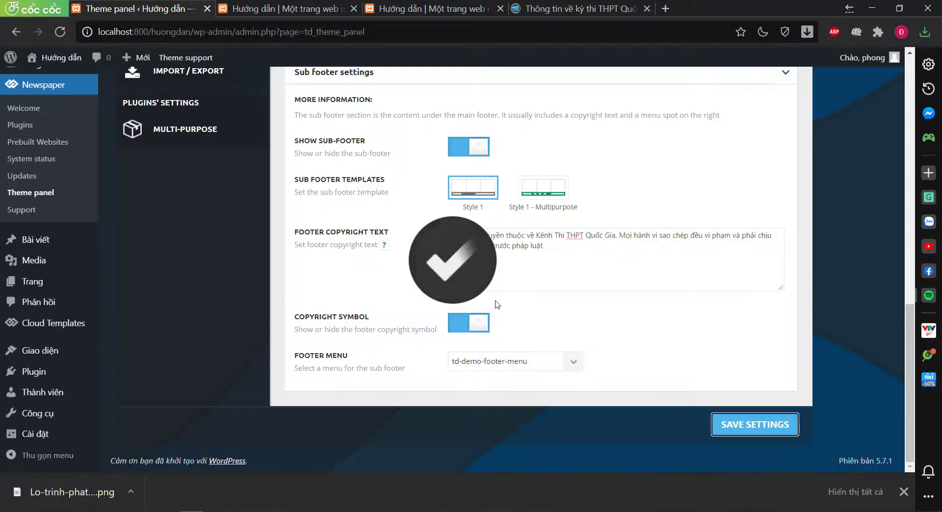
# Reload the site's home page and check the copyright line and menu in the sub footer
pyautogui.click(421, 20)
pyautogui.click(59, 32)
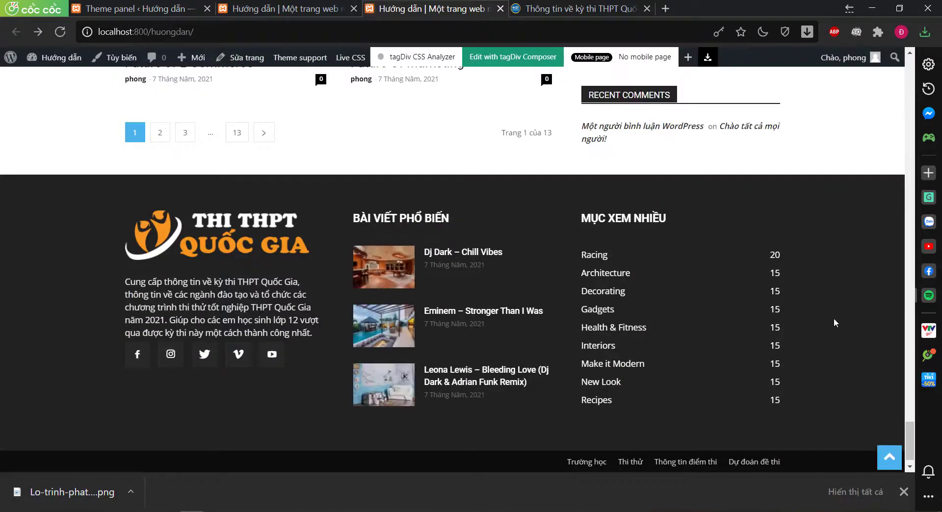
pyautogui.scroll(-1, 423, 471)
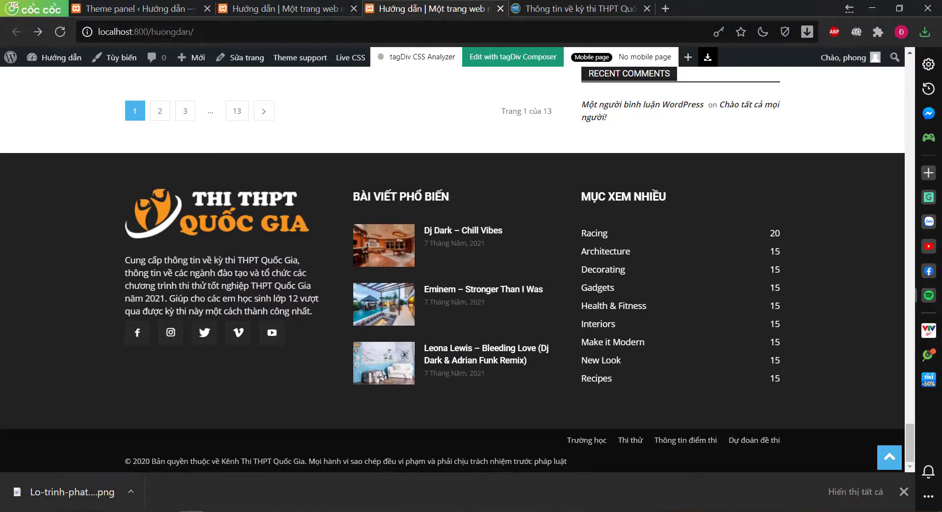
pyautogui.moveTo(126, 462); pyautogui.dragTo(612, 457)
pyautogui.click(582, 452)
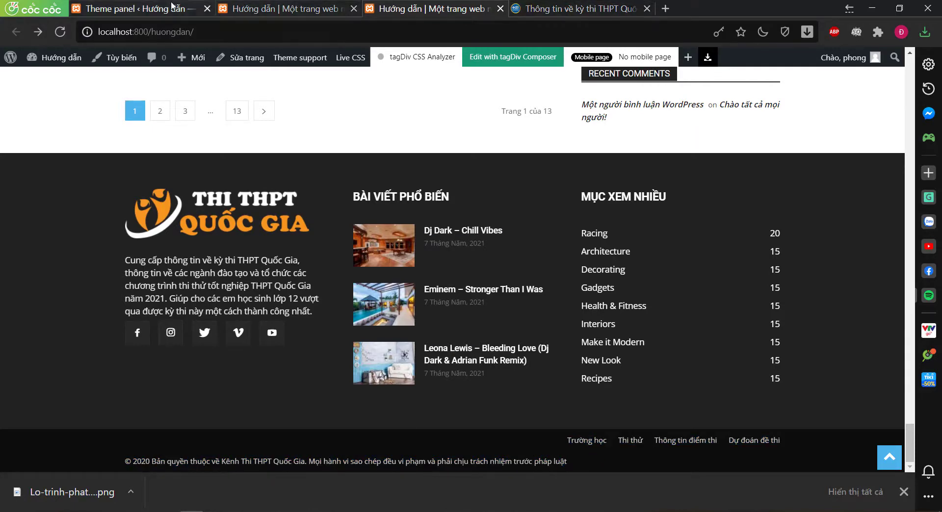
# Replace "và" with "sẽ" before "phải chịu" in the footer copyright text, save the settings, and reload the home page
pyautogui.click(143, 8)
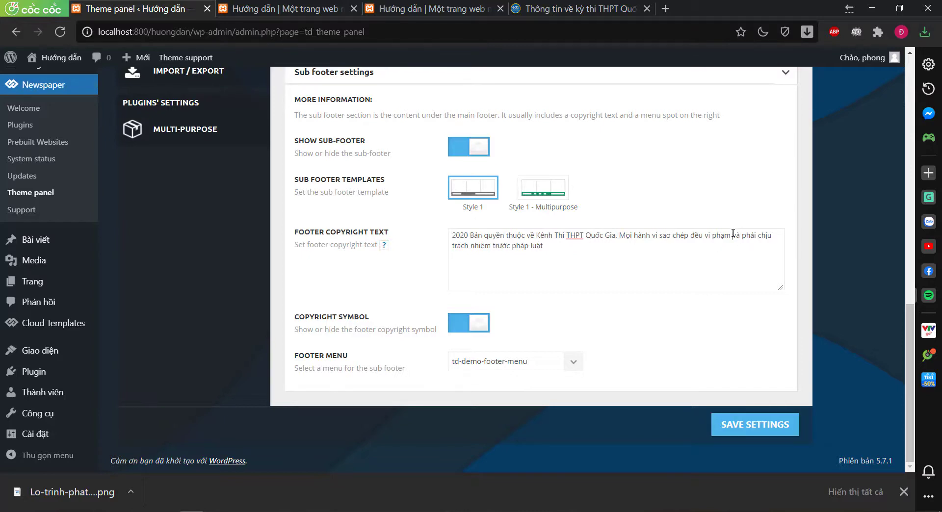
pyautogui.press('BackSpace')
pyautogui.write('sẽ')
pyautogui.click(739, 425)
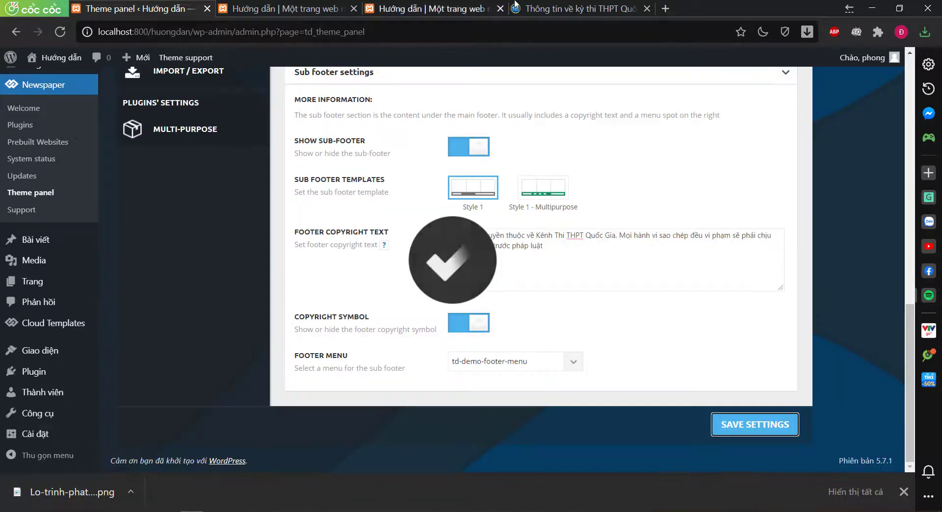
pyautogui.click(432, 8)
pyautogui.click(61, 31)
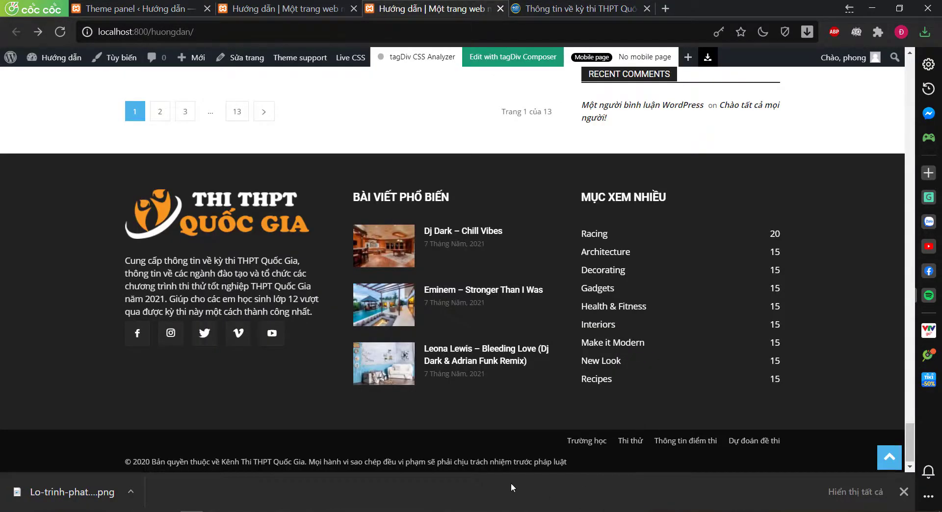
# Remove the year 2020 from the start of the footer copyright text and save the settings
pyautogui.click(132, 8)
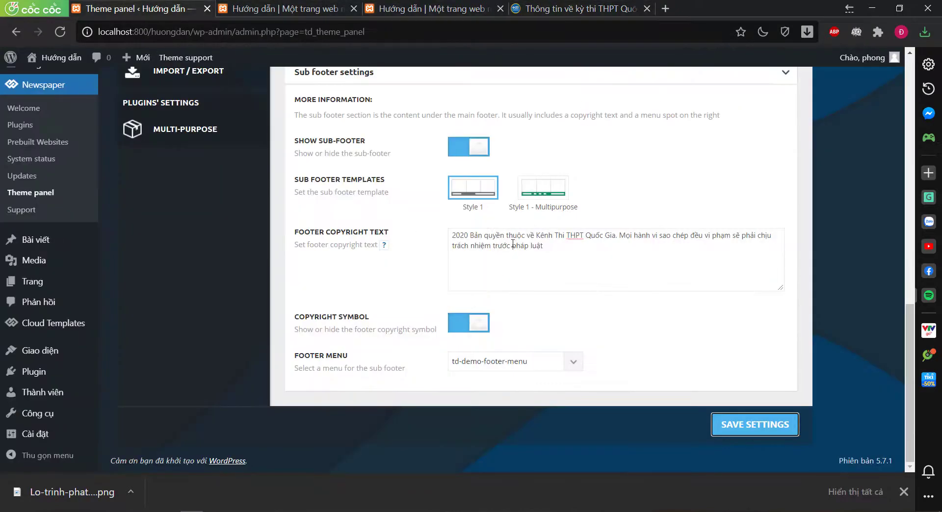
pyautogui.moveTo(469, 235); pyautogui.dragTo(438, 238)
pyautogui.press('BackSpace')
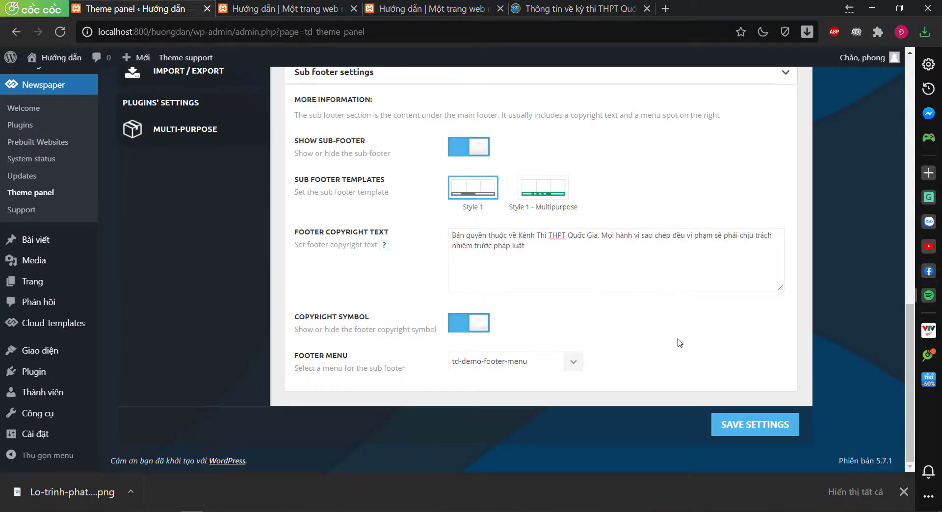
pyautogui.click(758, 434)
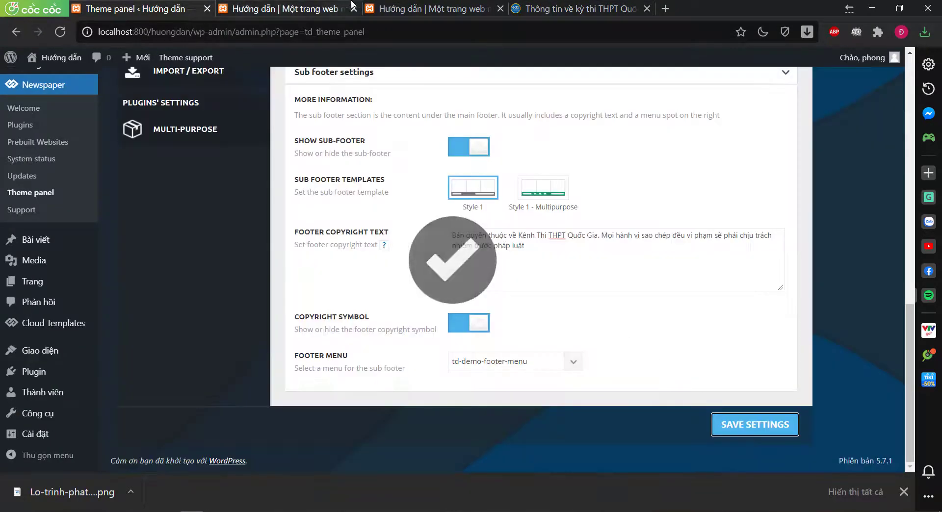
# Reload the site's home page and check the copyright line in the sub footer
pyautogui.click(507, 9)
pyautogui.press('F5')
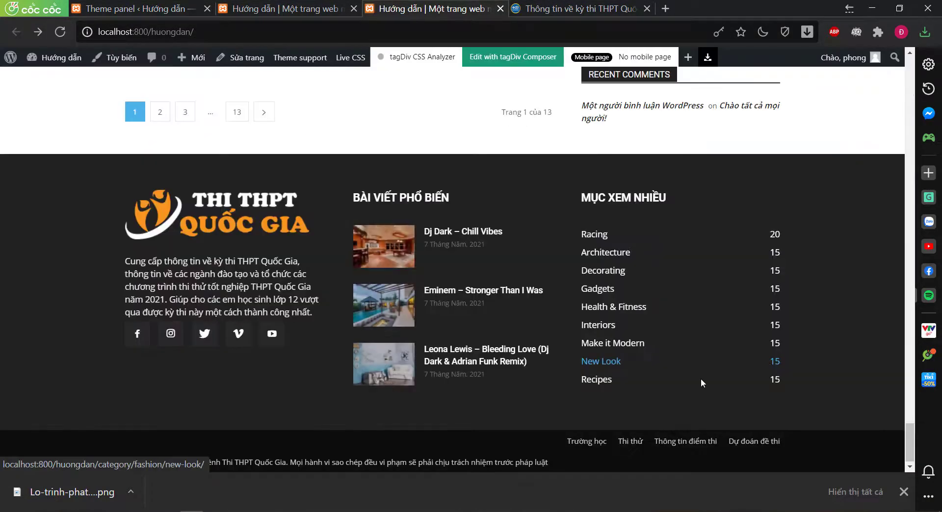
# Replace "Kênh Thi THPT Quốc Gia." with "thi thptqg" in the theme's footer copyright text and save the settings
pyautogui.click(137, 8)
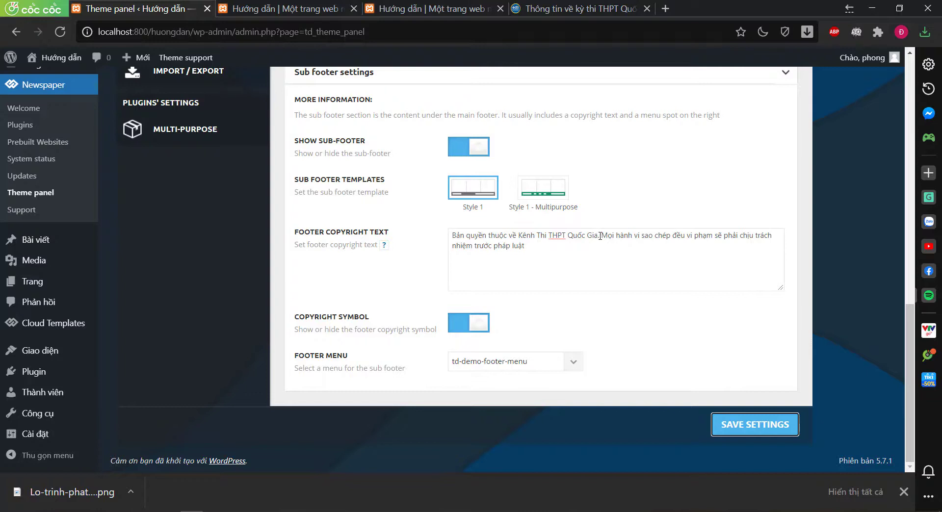
pyautogui.moveTo(599, 237); pyautogui.dragTo(549, 236)
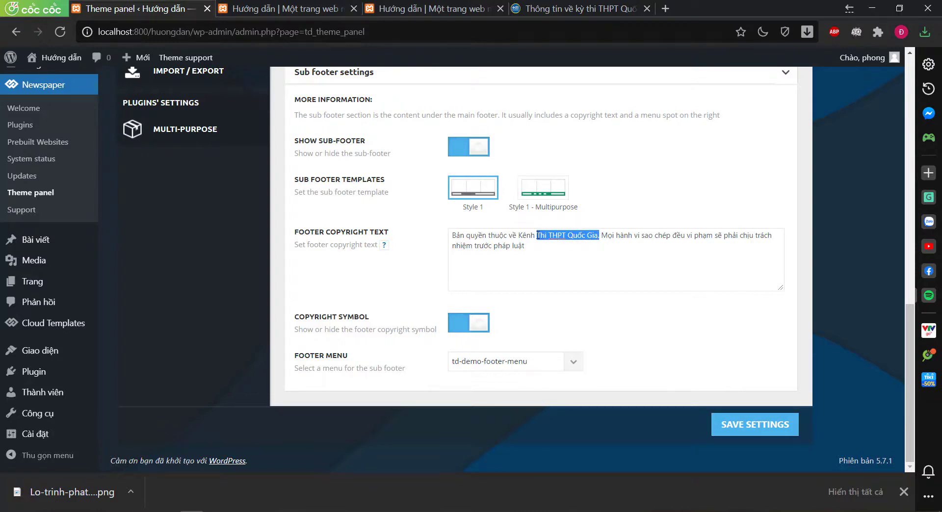
pyautogui.moveTo(537, 235); pyautogui.dragTo(526, 235)
pyautogui.press('BackSpace')
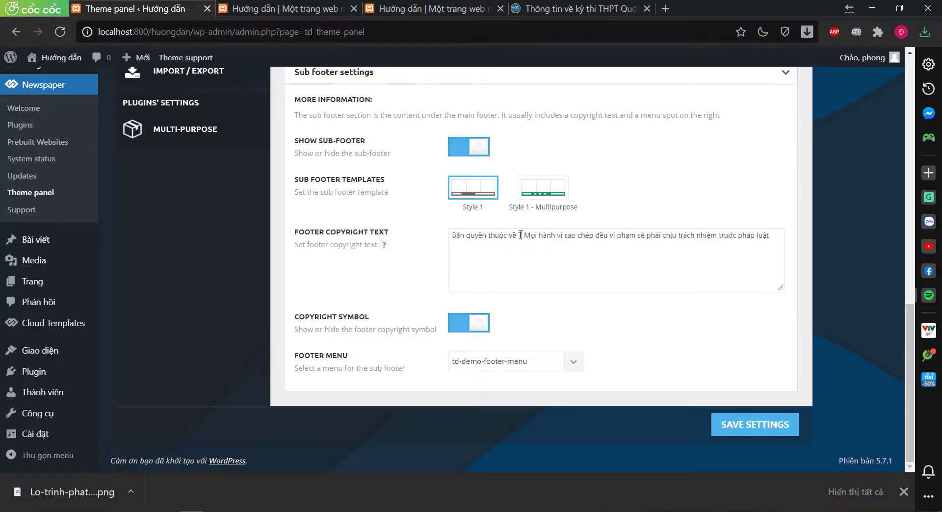
pyautogui.write('H')
pyautogui.press('BackSpace')
pyautogui.press('BackSpace')
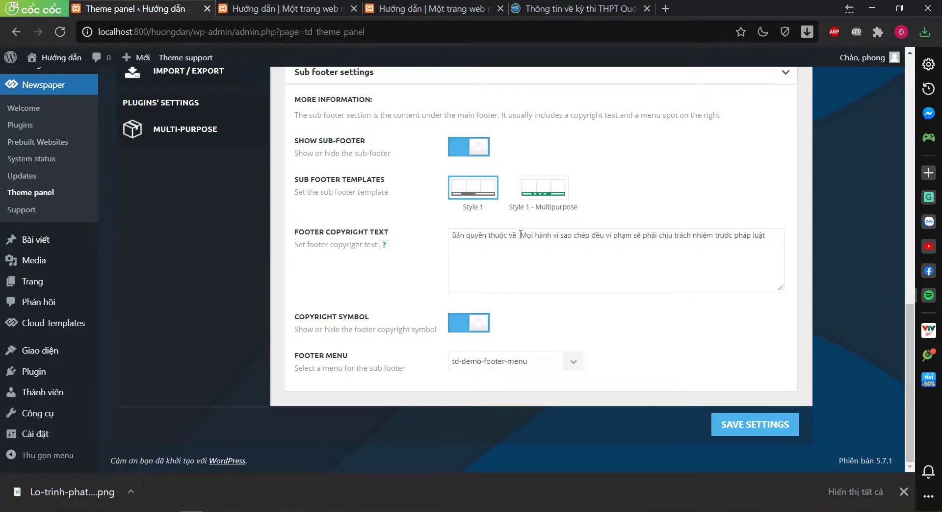
pyautogui.write('H t')
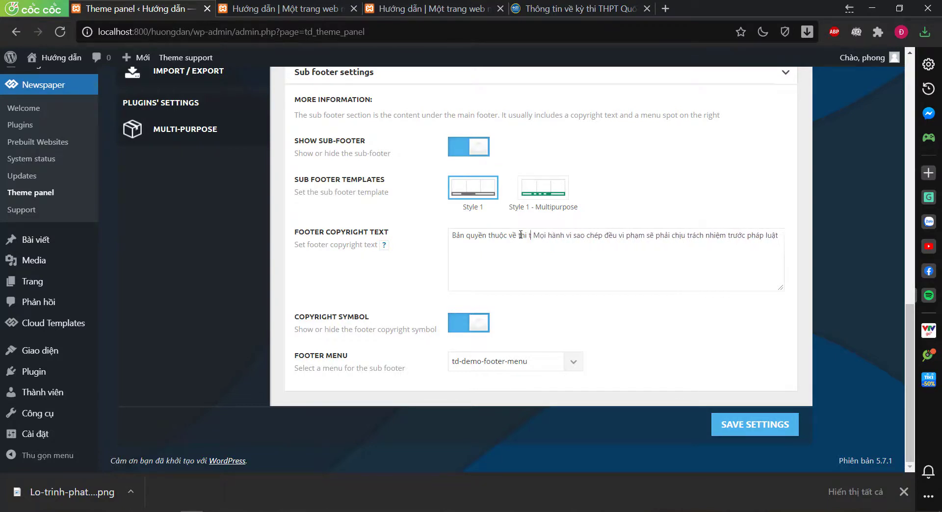
pyautogui.write('hpt quốc q')
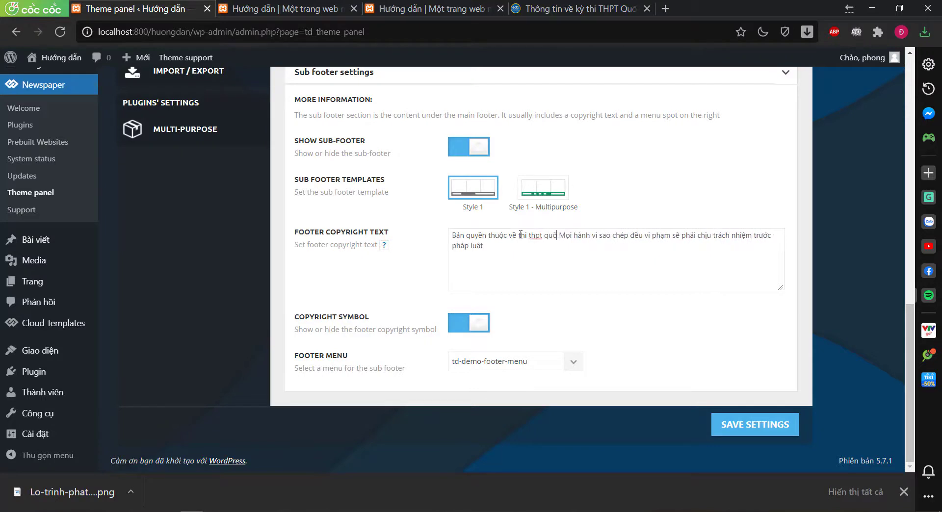
pyautogui.press('BackSpace')
pyautogui.press('BackSpace')
pyautogui.press('BackSpace')
pyautogui.press('BackSpace')
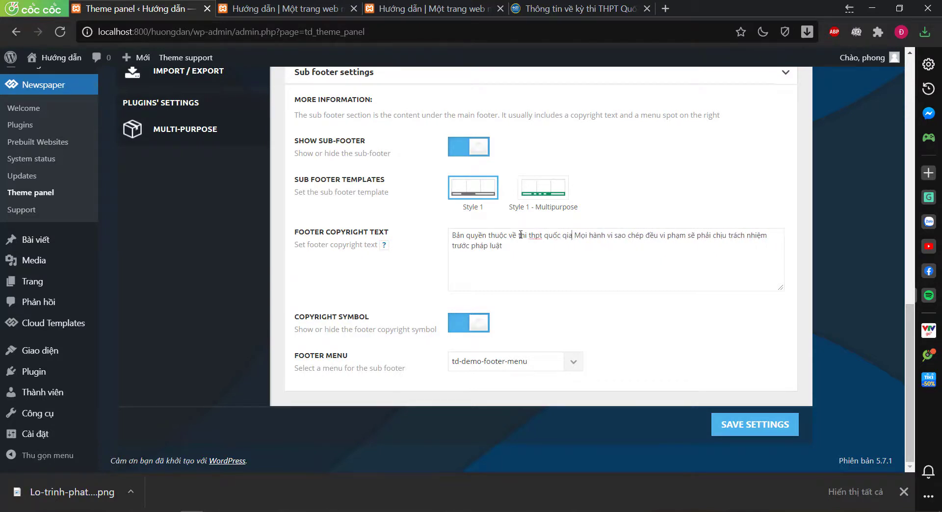
pyautogui.press('BackSpace')
pyautogui.press('BackSpace')
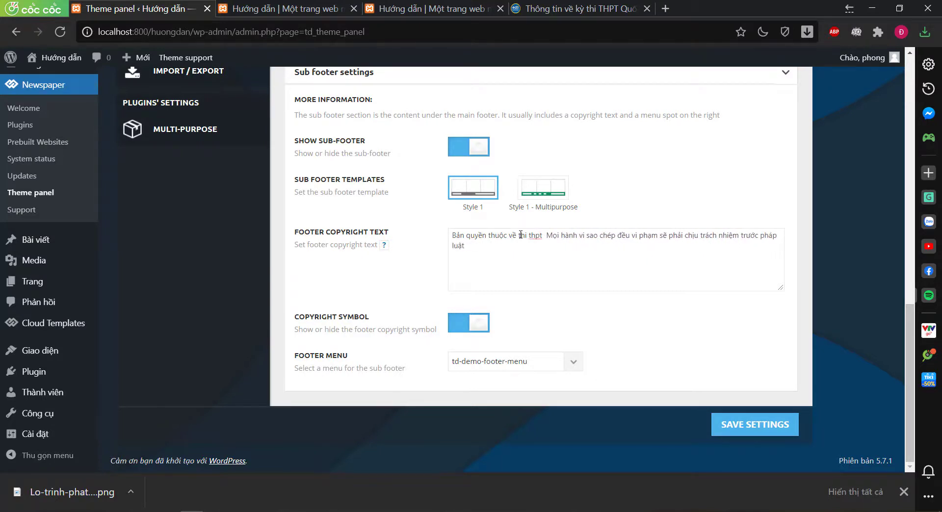
pyautogui.press('BackSpace')
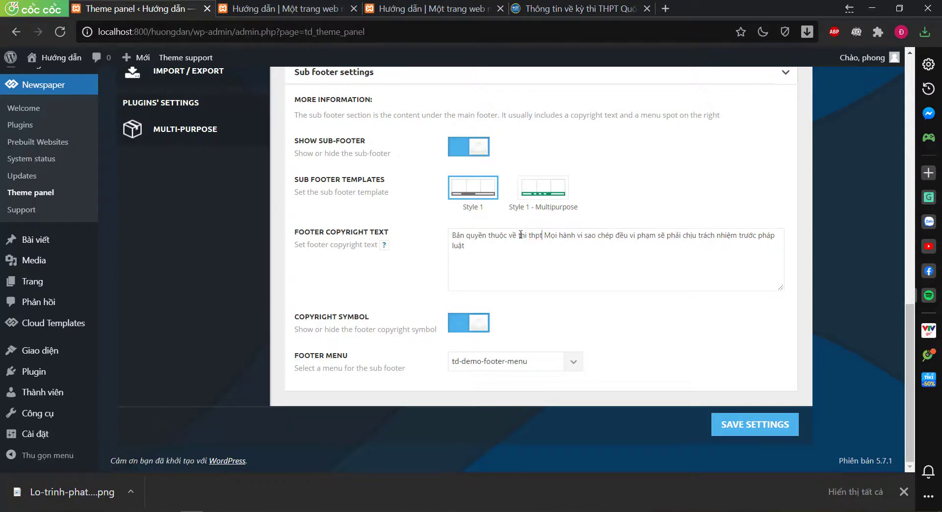
pyautogui.write('qg')
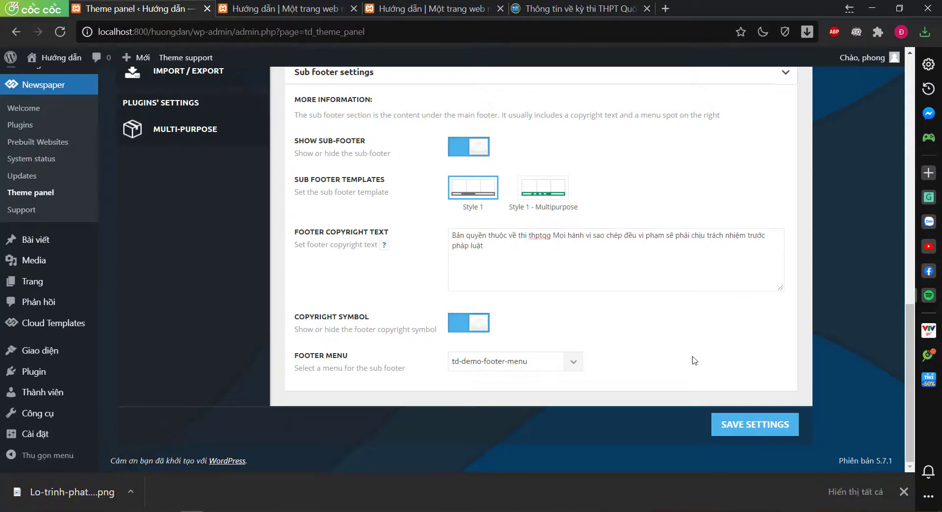
pyautogui.click(744, 425)
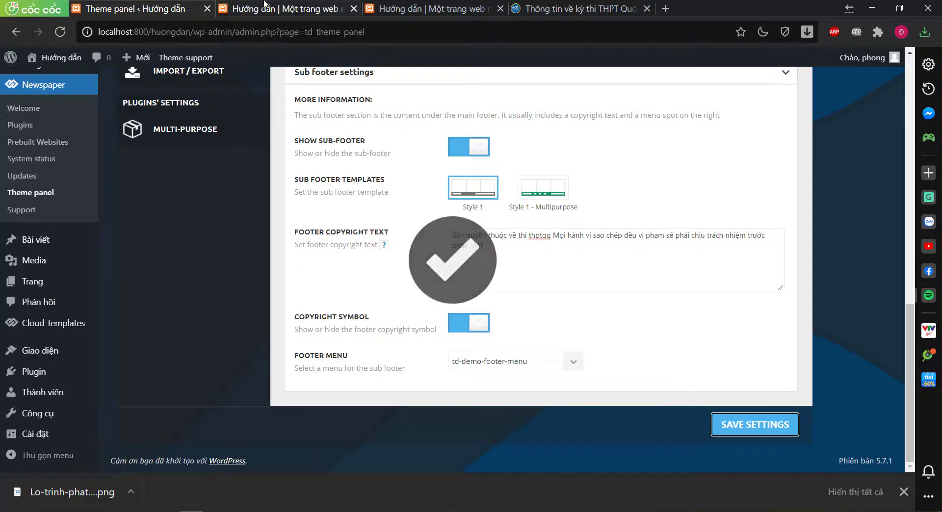
# Reload the home page to check the edited copyright line, and dismiss the browser's download bar
pyautogui.click(400, 6)
pyautogui.press('F5')
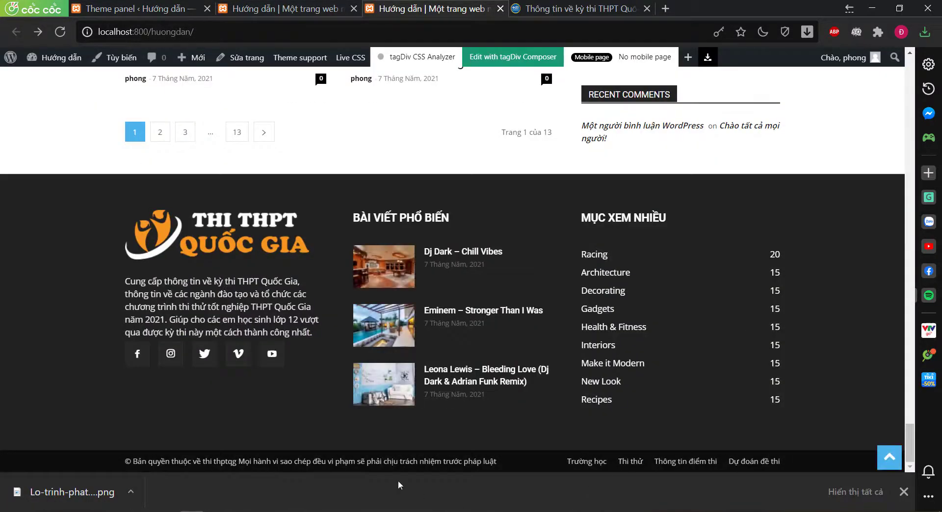
pyautogui.click(904, 492)
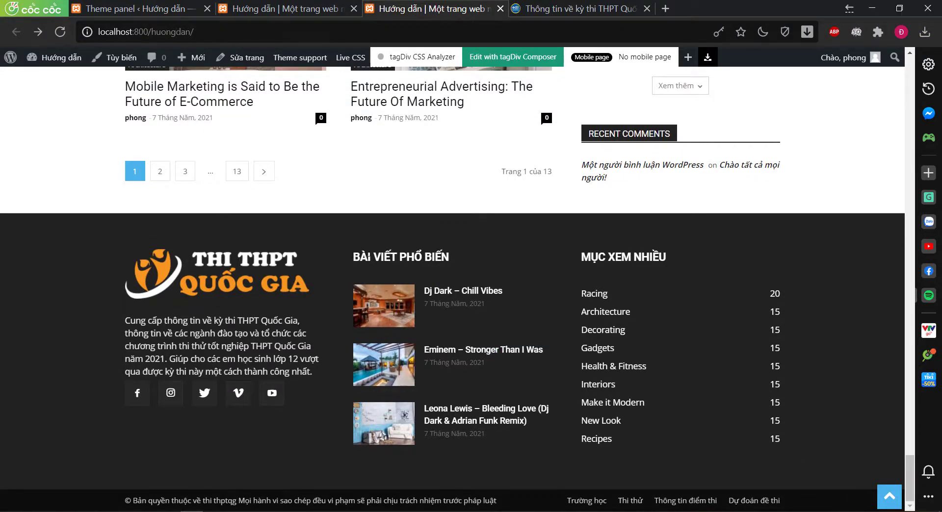
# Review the rebuilt home page from the footer's "BÀI VIẾT PHỔ BIẾN" heading up to the header menus and banner
pyautogui.moveTo(345, 257); pyautogui.dragTo(498, 257)
pyautogui.scroll(4, 609, 292)
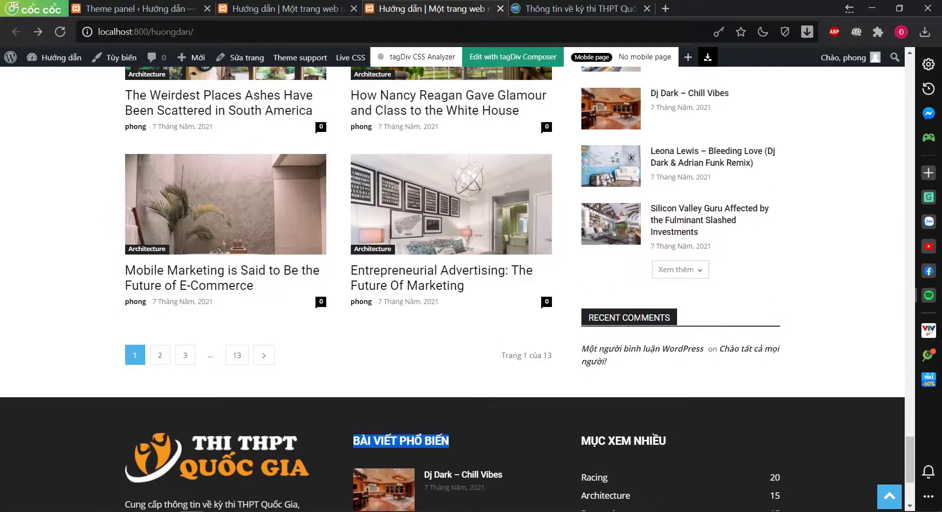
pyautogui.scroll(15, 612, 315)
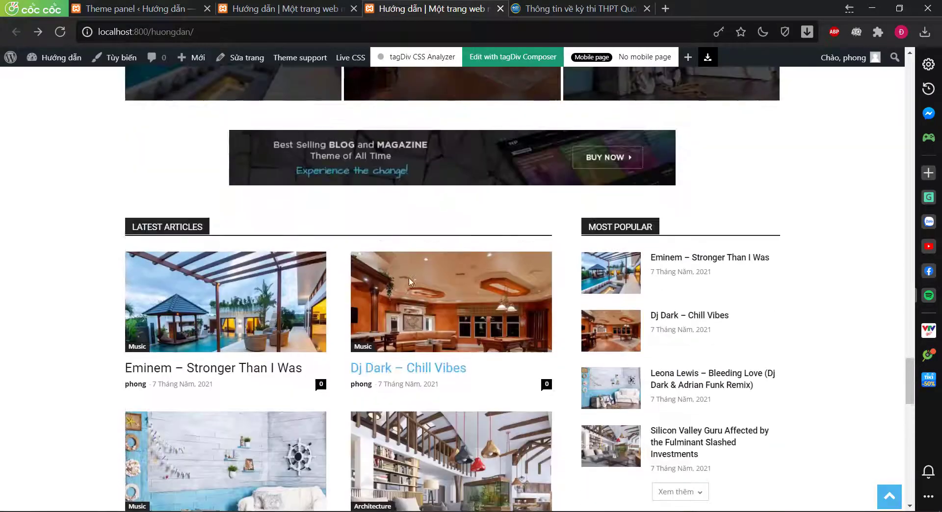
pyautogui.scroll(18, 410, 281)
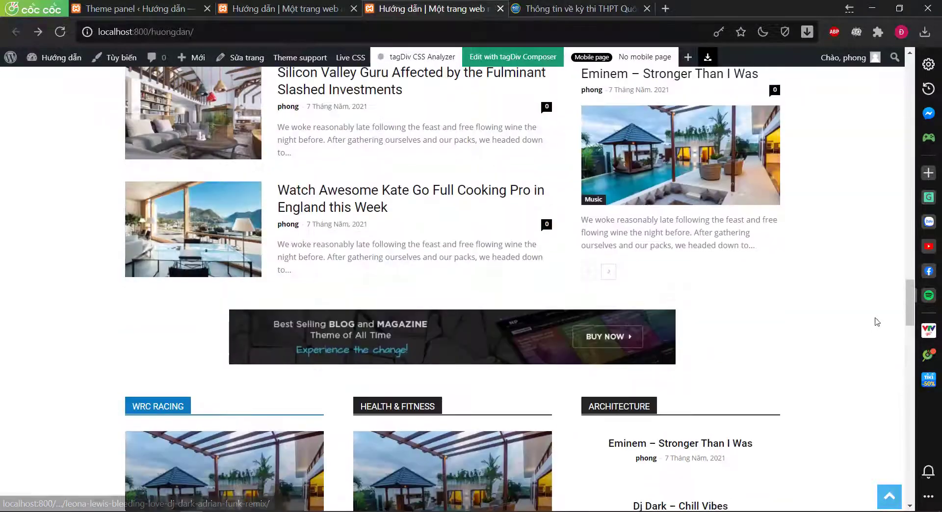
pyautogui.scroll(15, 878, 322)
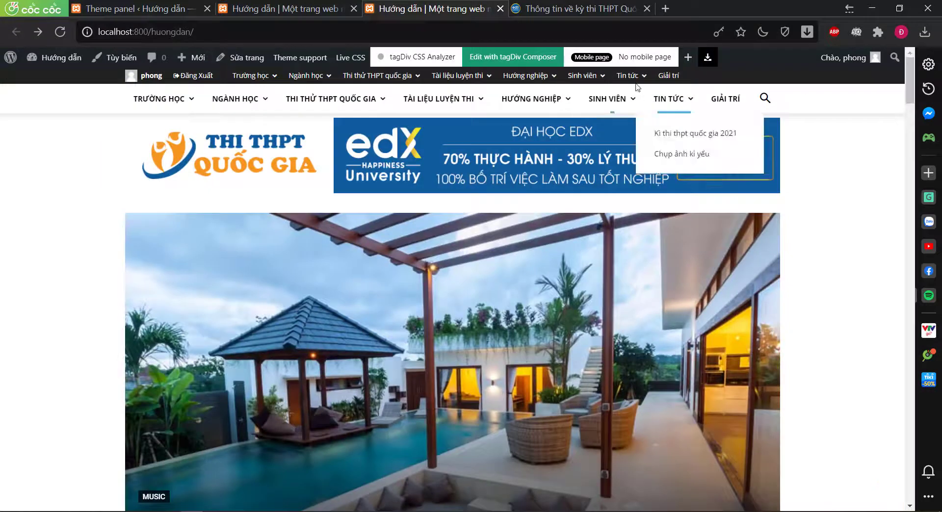
pyautogui.scroll(-3, 841, 378)
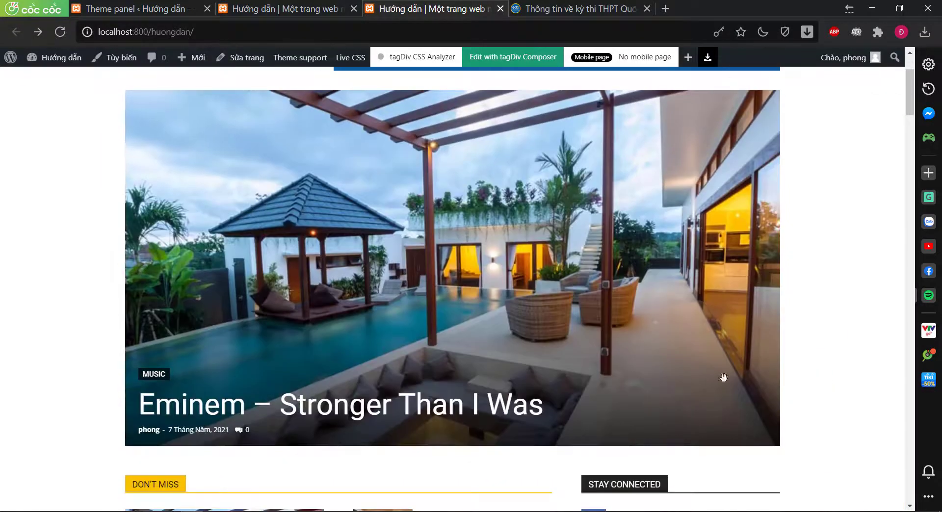
pyautogui.scroll(3, 724, 378)
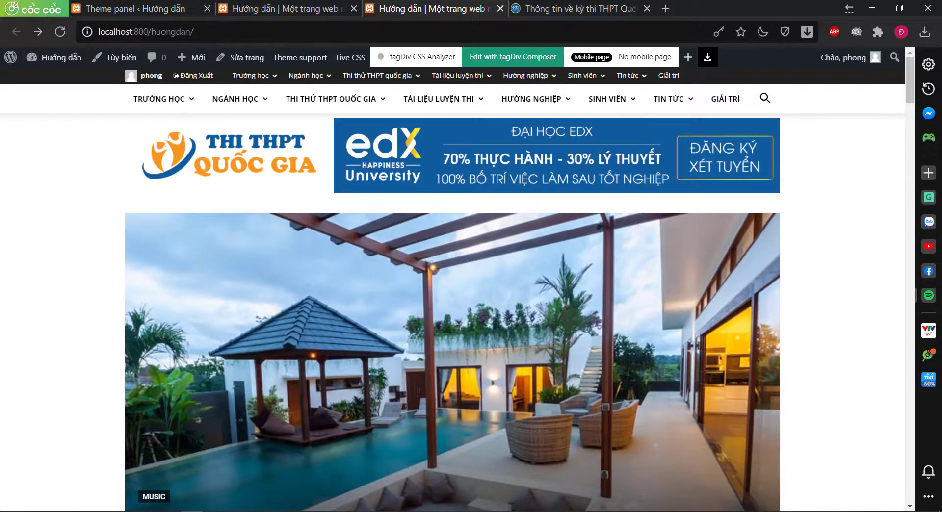
# Examine the thithptquocgia.org home page's header and post sections, and compare its header with the local site's
pyautogui.hotkey('ctrl', 'Tab')
pyautogui.scroll(6, 870, 385)
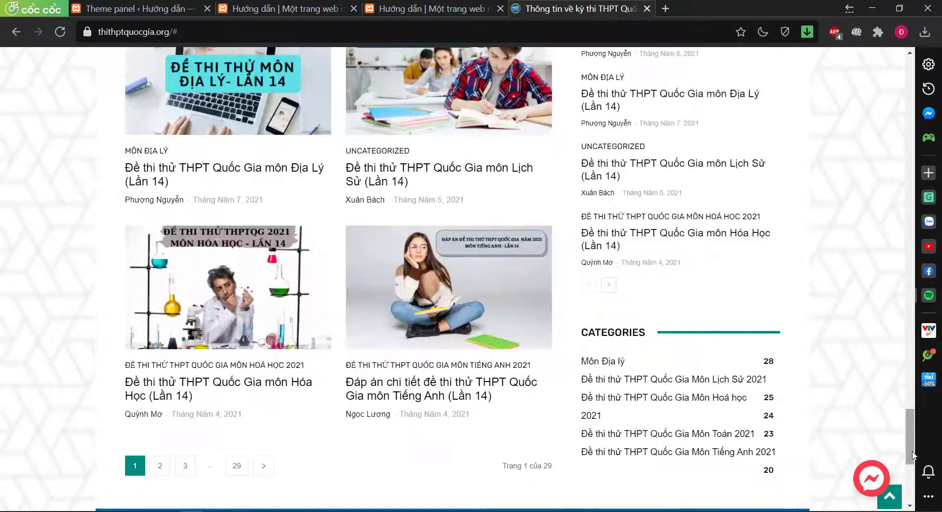
pyautogui.moveTo(914, 455); pyautogui.dragTo(914, 103)
pyautogui.scroll(-7, 723, 386)
pyautogui.scroll(7, 723, 387)
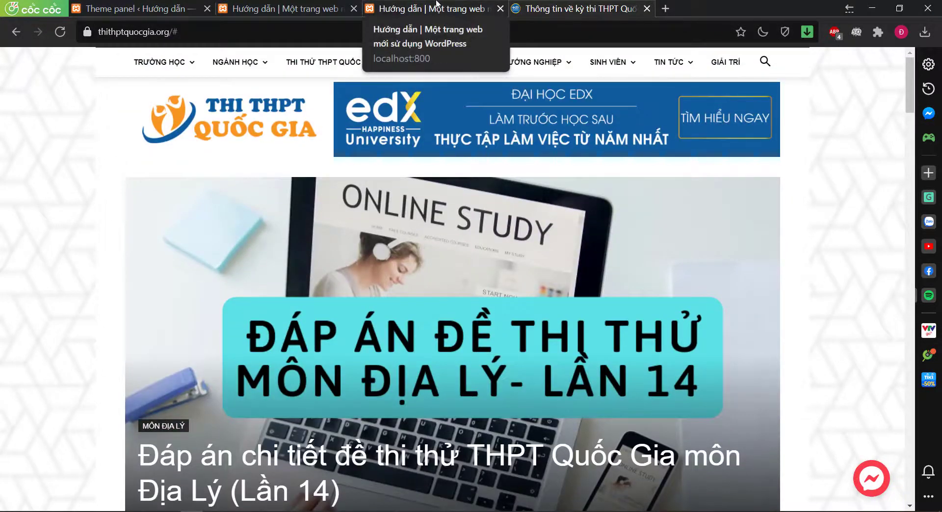
pyautogui.scroll(-5, 173, 326)
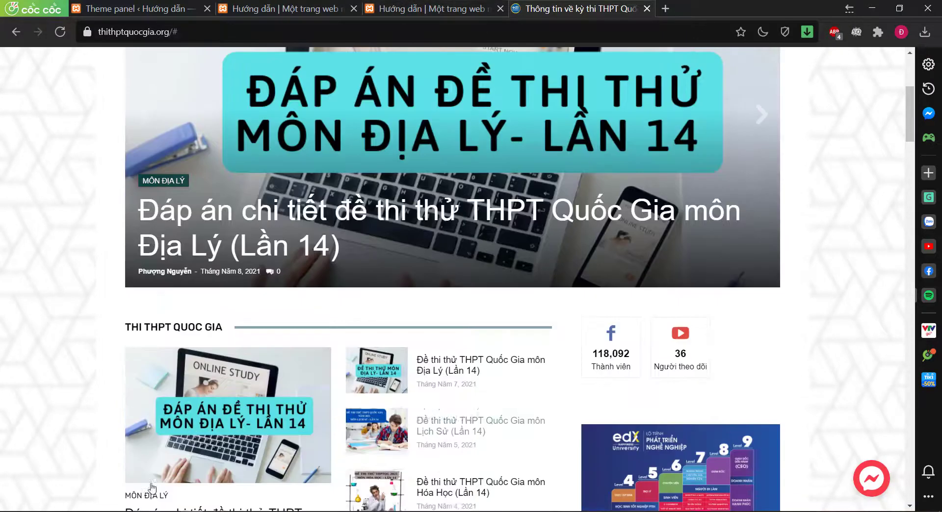
pyautogui.scroll(-8, 177, 326)
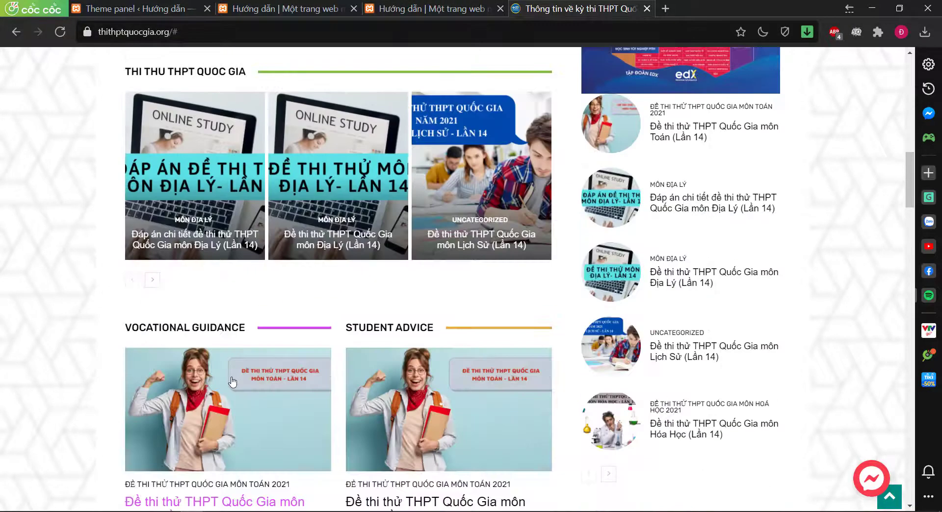
pyautogui.scroll(15, 232, 377)
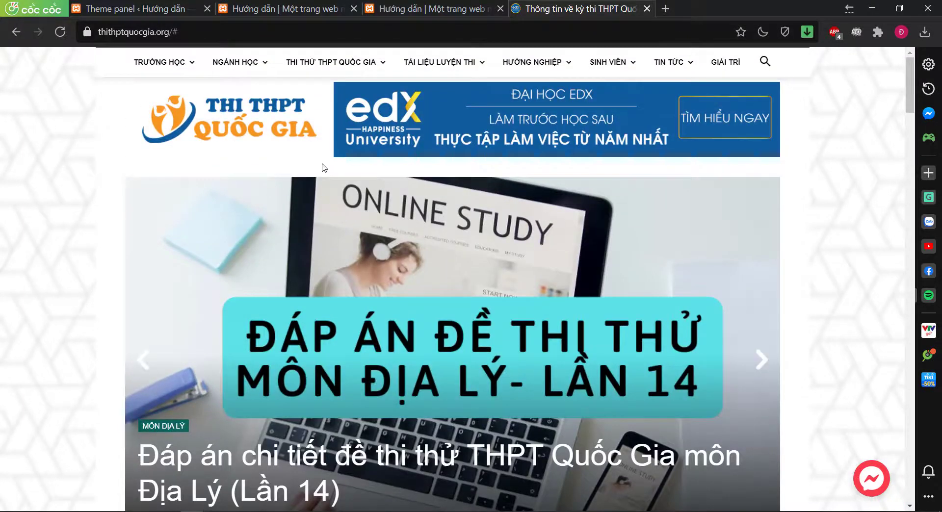
pyautogui.click(299, 8)
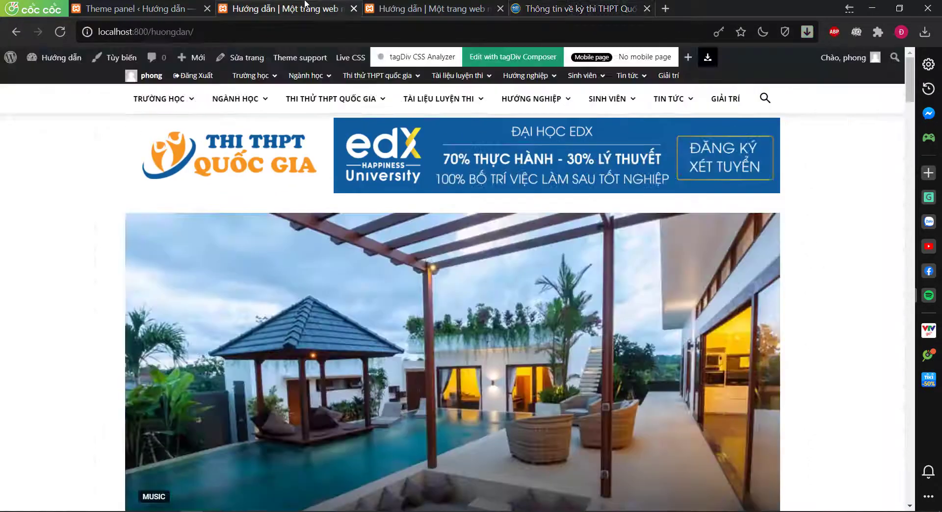
pyautogui.click(579, 8)
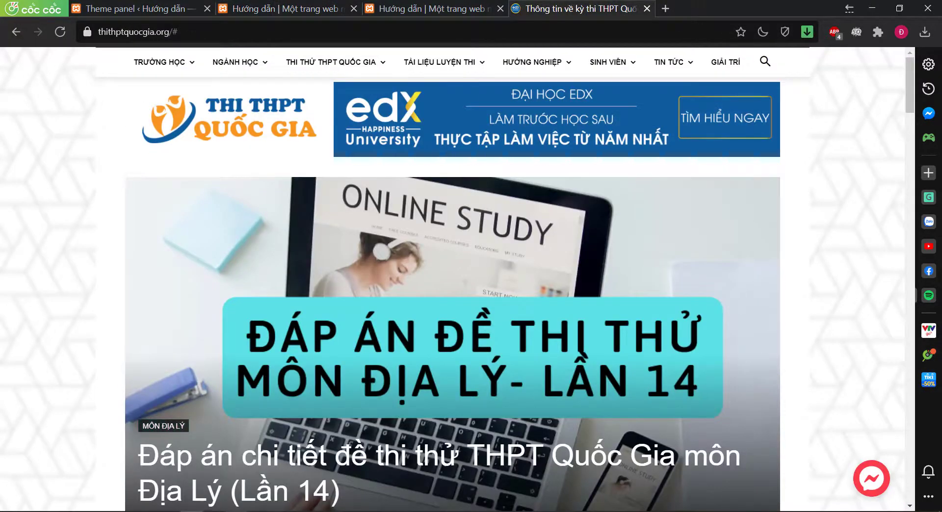
pyautogui.click(237, 511)
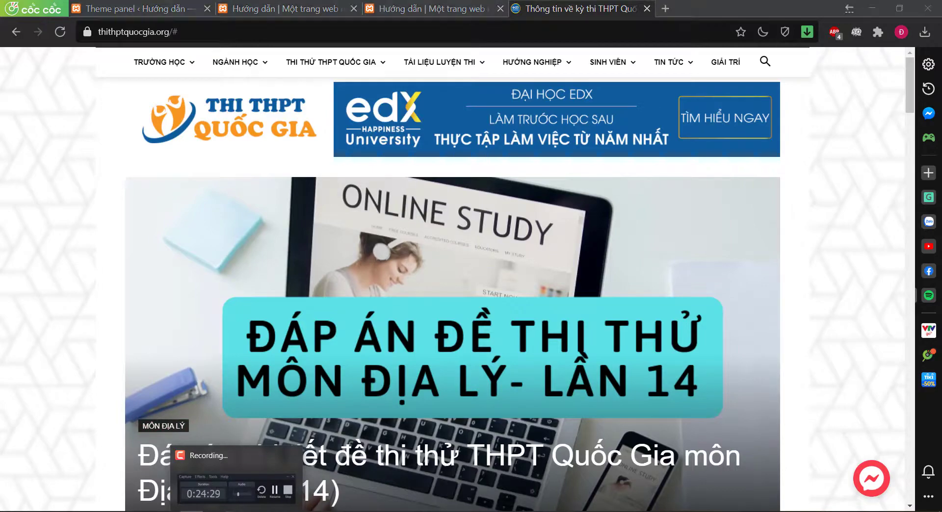